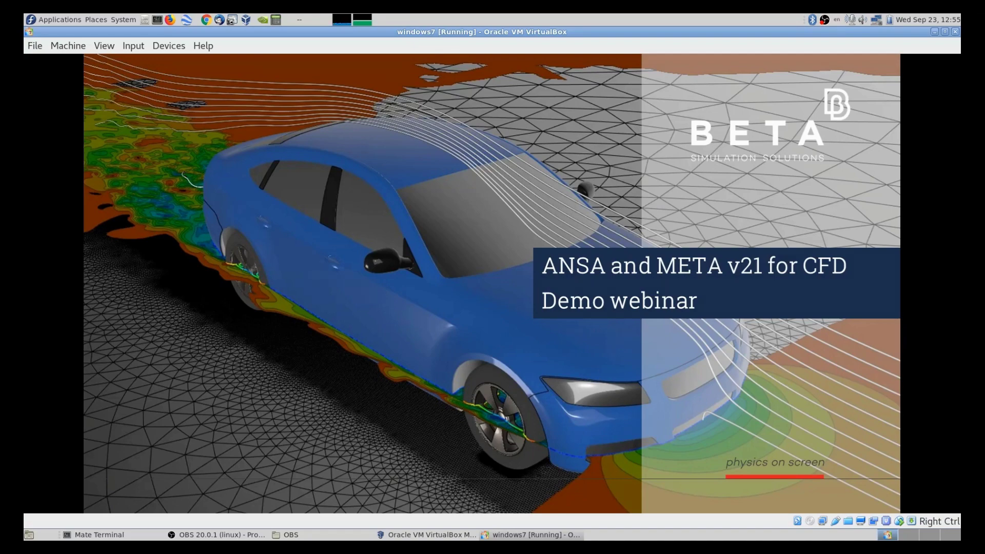
key(Right)
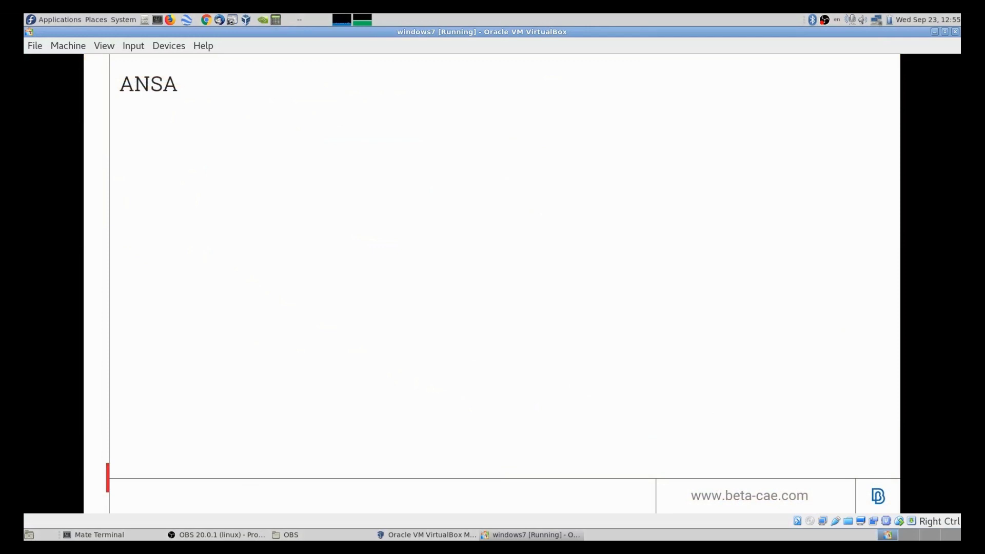
key(Right)
key(Right)
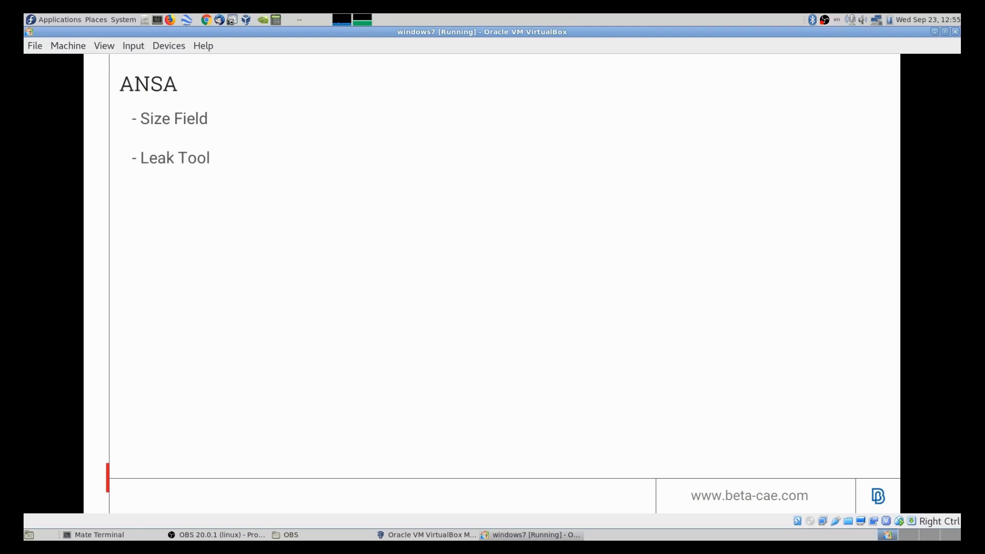
key(Right)
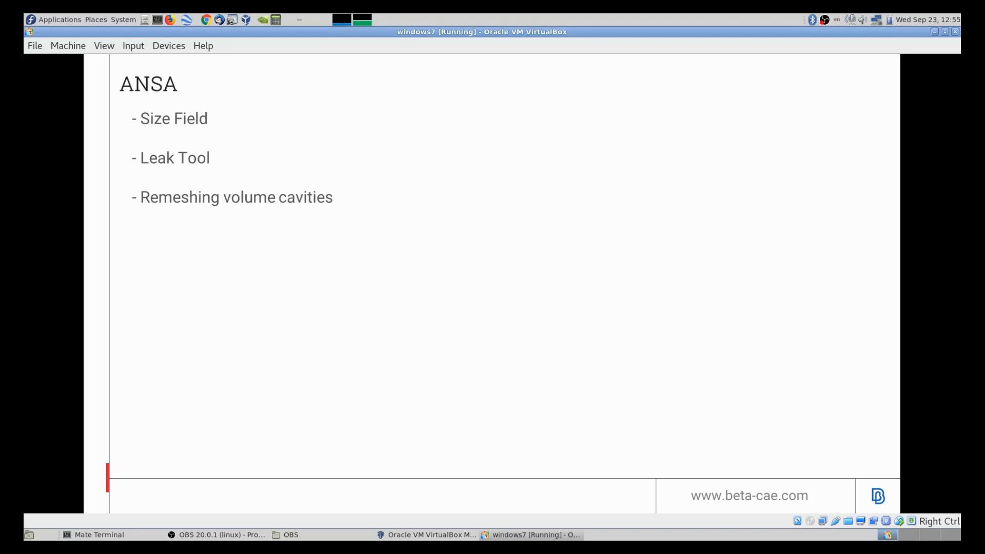
key(Right)
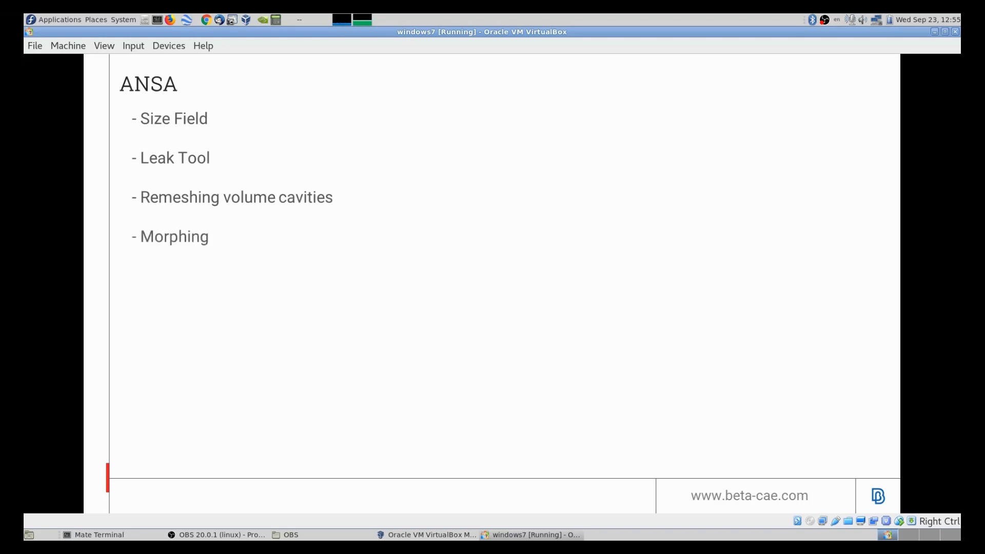
key(Right)
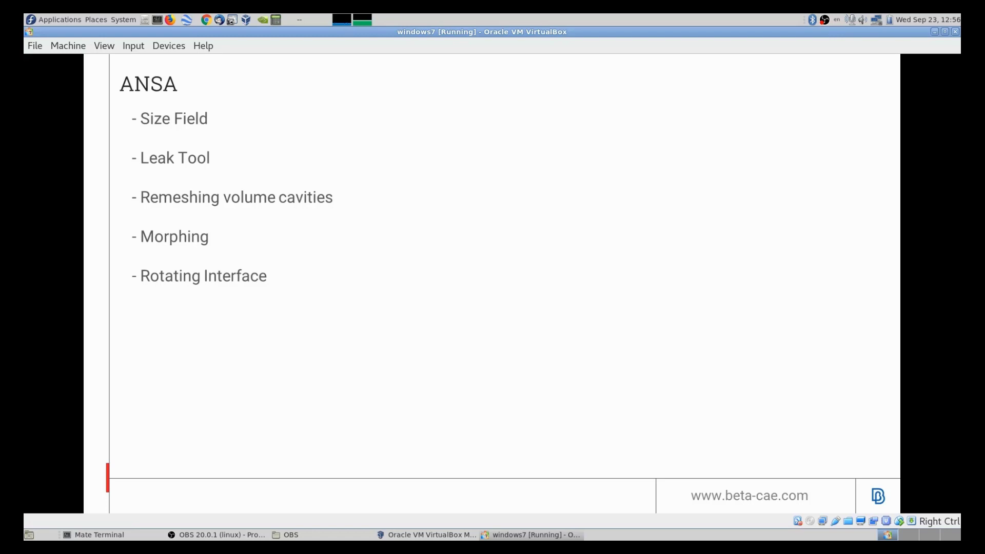
key(Right)
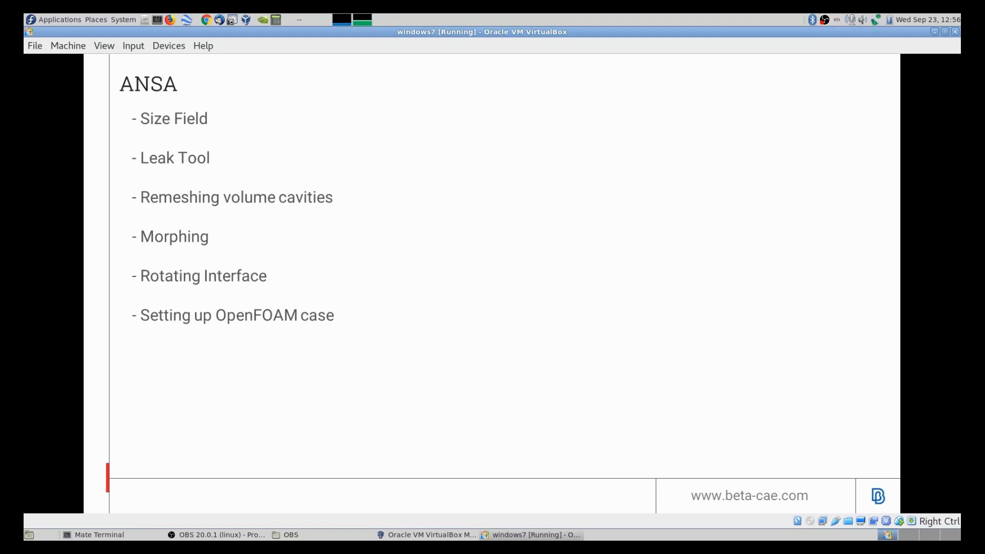
key(Right)
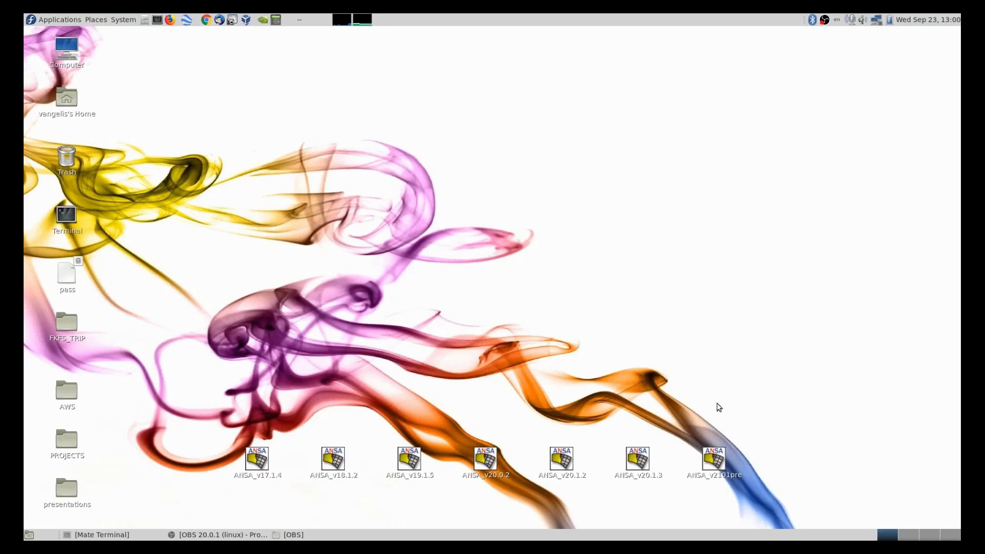
Step: Launch the ANSA v21.0.1 pre-release with the CFD layout and dismiss the release highlights
double_click(711, 463)
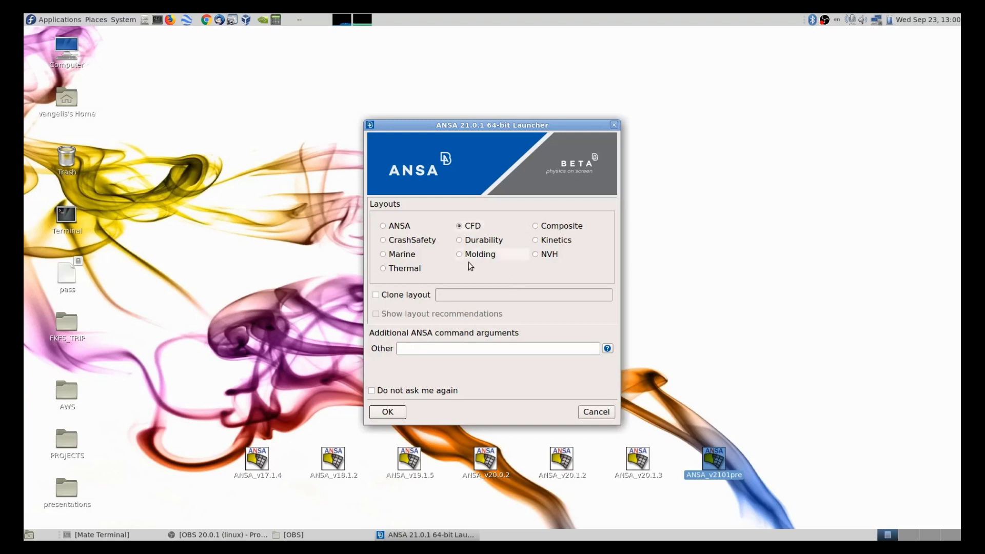
click(388, 411)
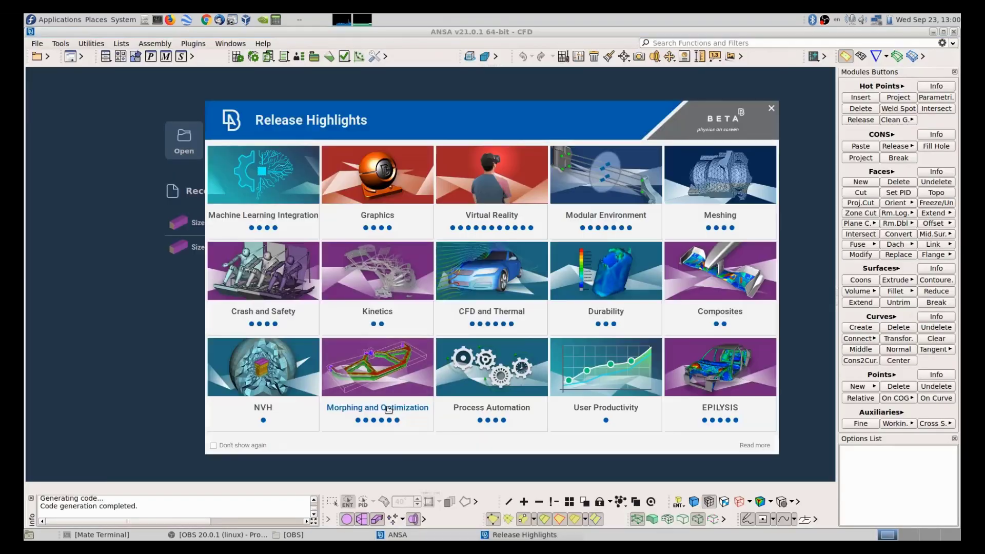
click(770, 108)
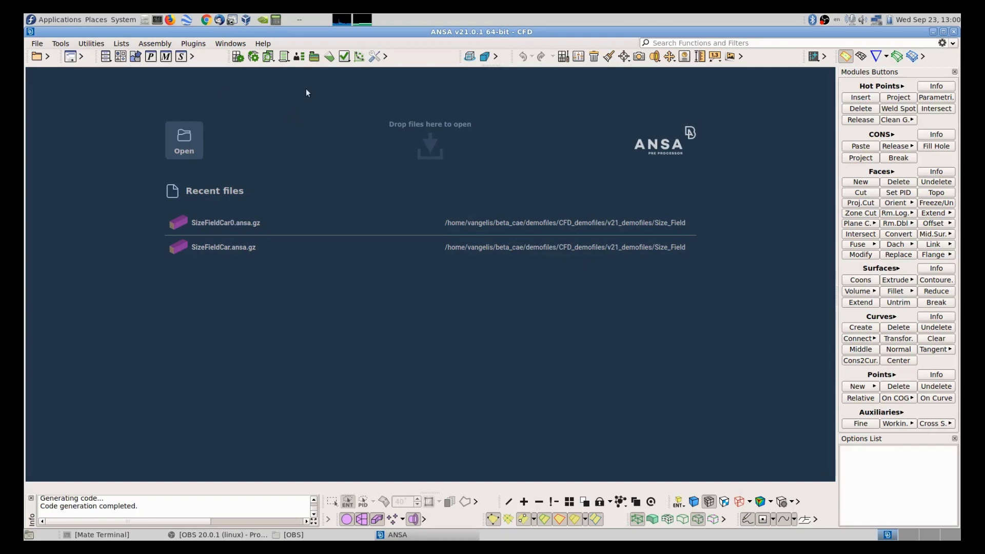
click(299, 56)
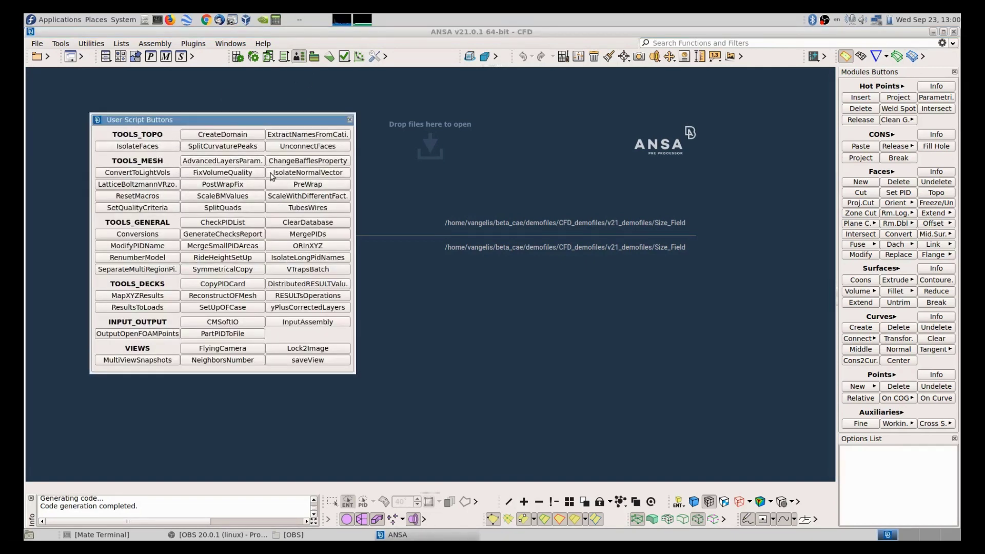
click(350, 119)
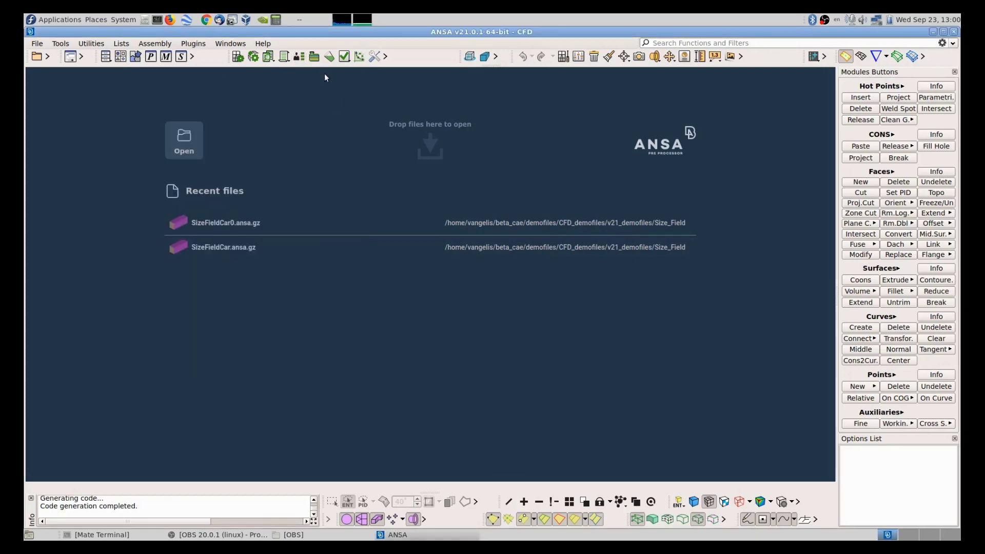
Step: Open SizeFieldCar0.ansa.gz from the CFD_demofiles/v21_demofiles/Size_Field folder
click(196, 144)
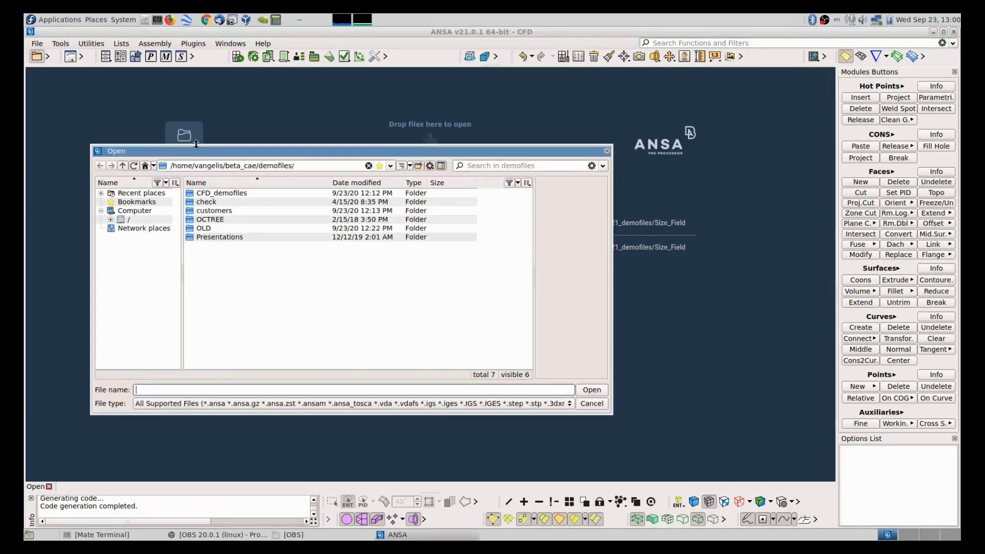
double_click(259, 194)
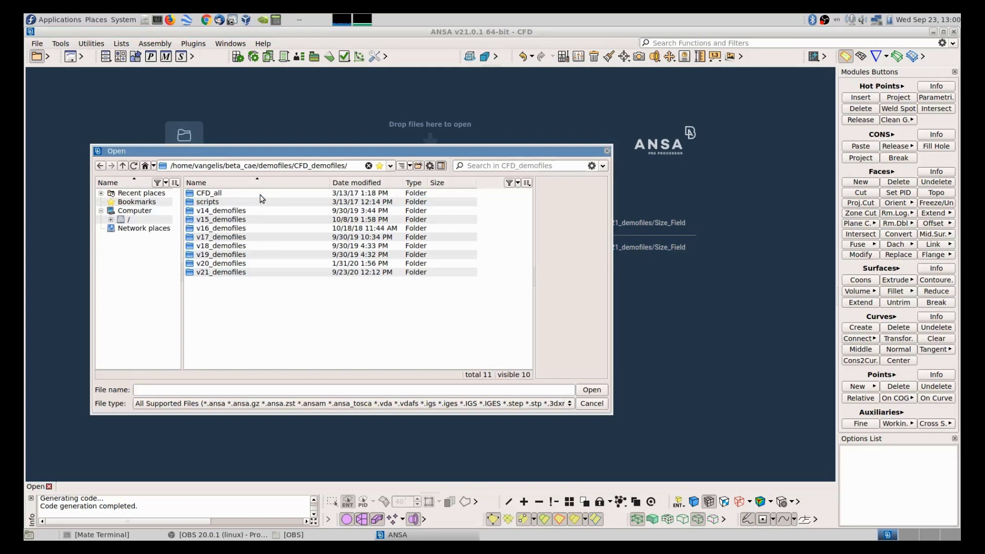
double_click(233, 272)
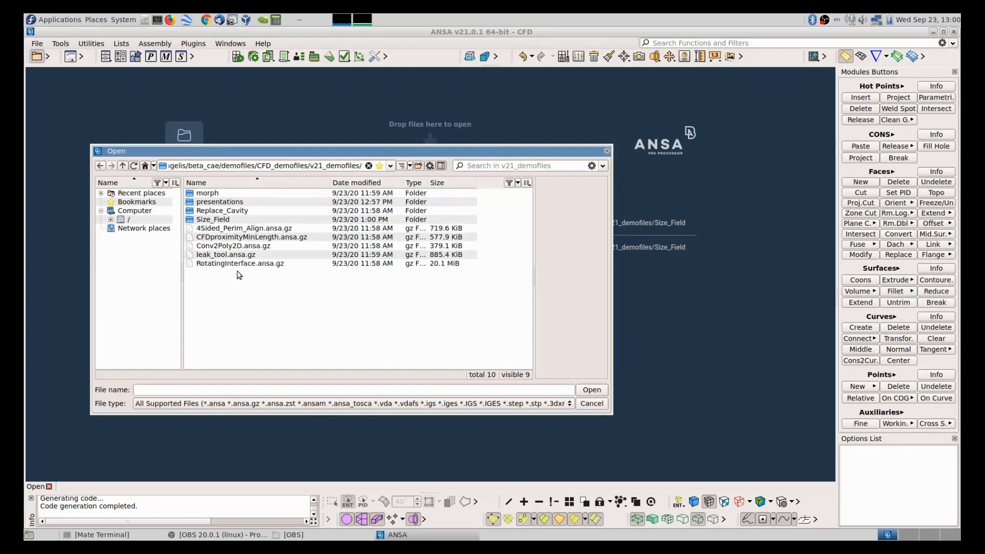
double_click(234, 220)
click(257, 219)
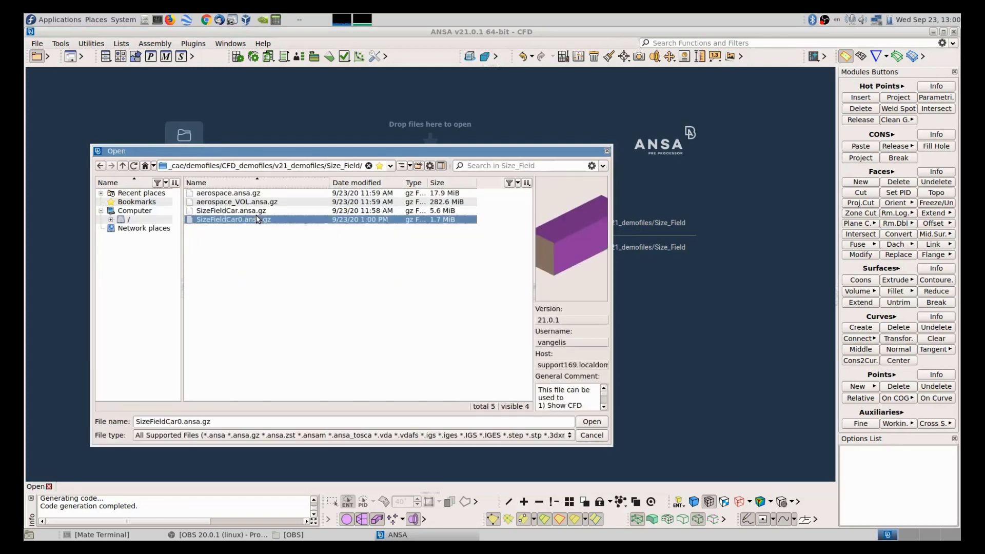
click(591, 422)
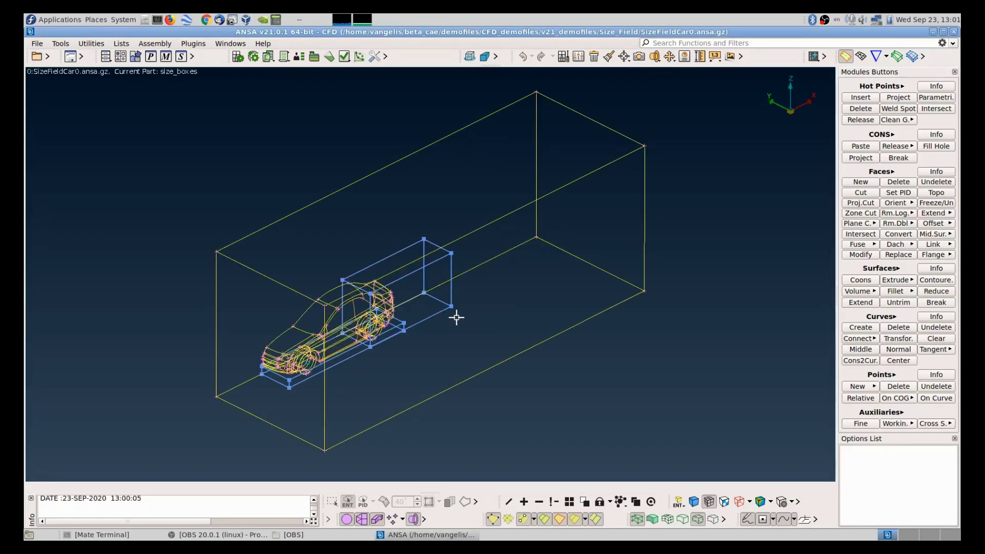
Step: Hide the top and near side faces of the domain box and display the car model shaded in mesh mode
ctrl+drag(456, 317, 431, 320)
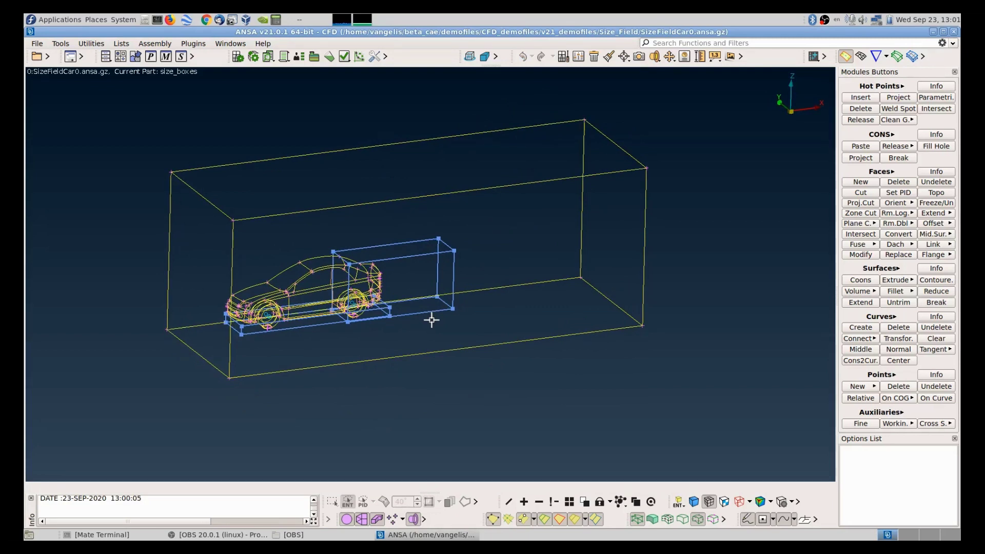
click(539, 501)
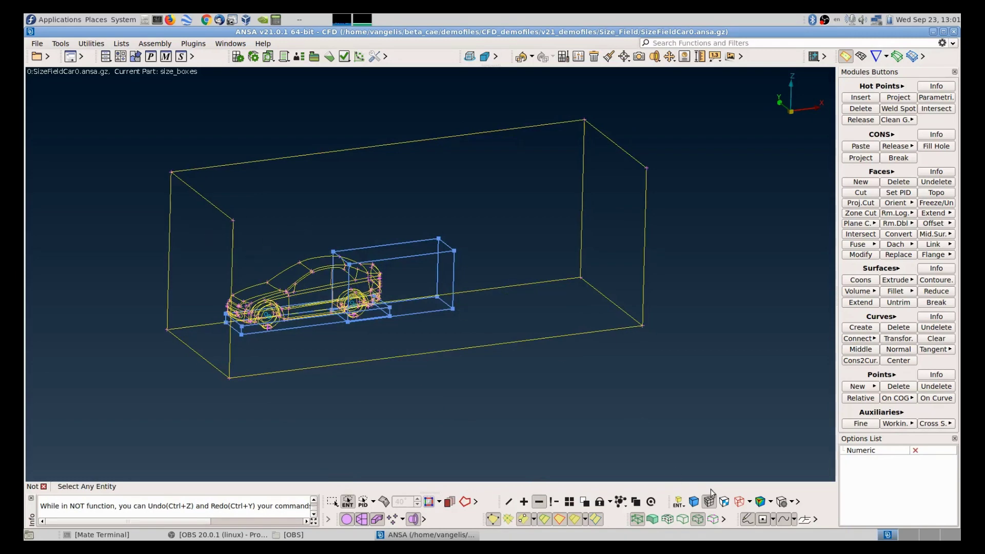
click(694, 502)
scroll(359, 313, up, 5)
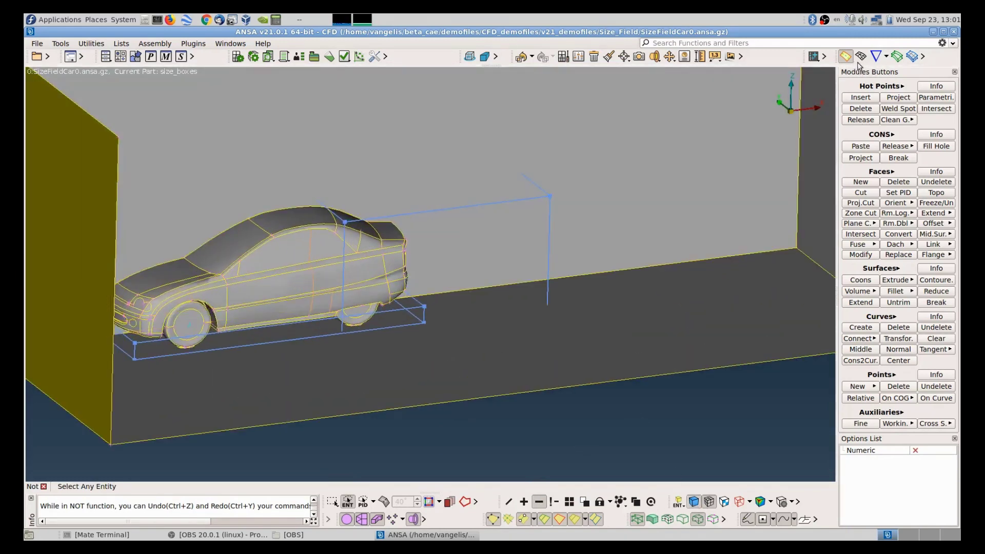
click(861, 56)
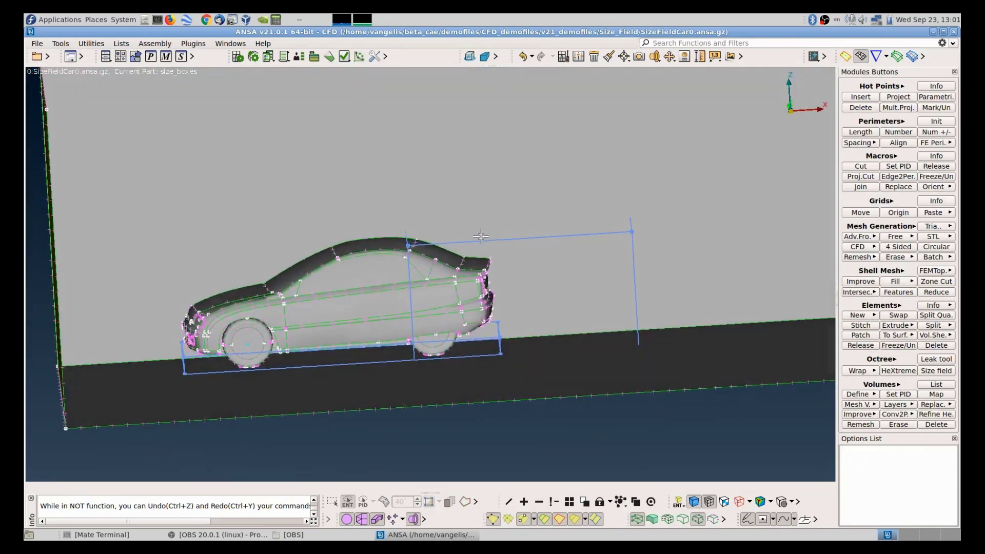
ctrl+drag(481, 236, 486, 240)
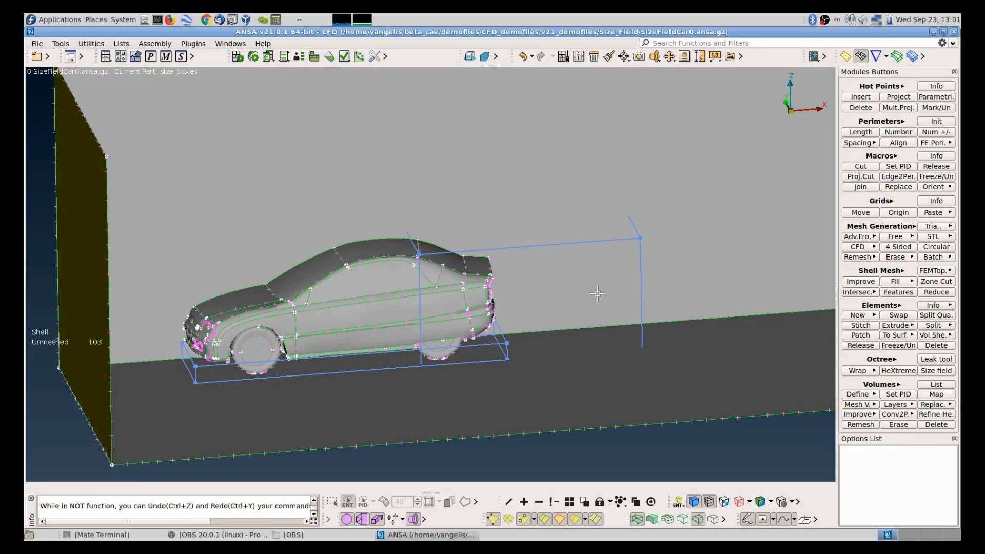
Step: Review the main_wake and underbody size boxes in the list of size boxes
click(876, 56)
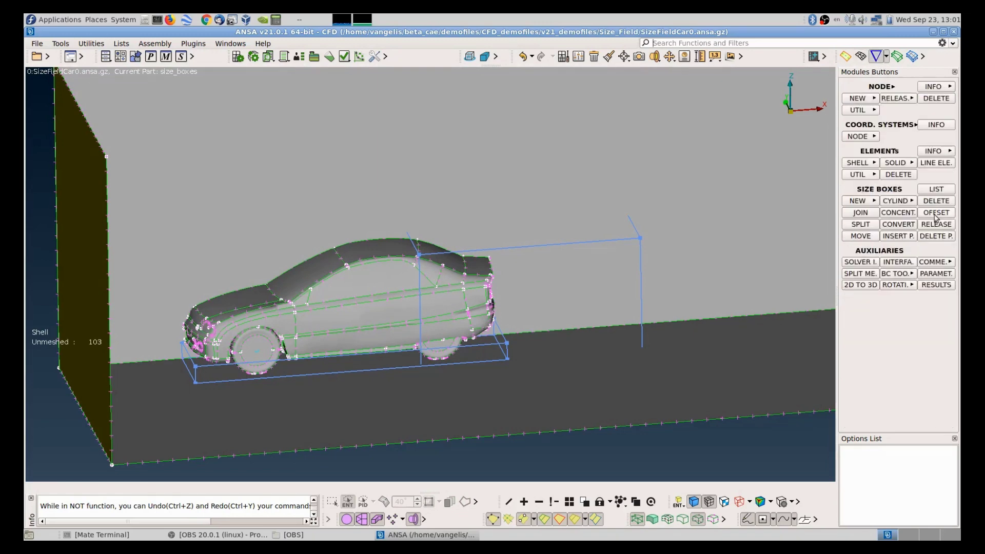
click(936, 188)
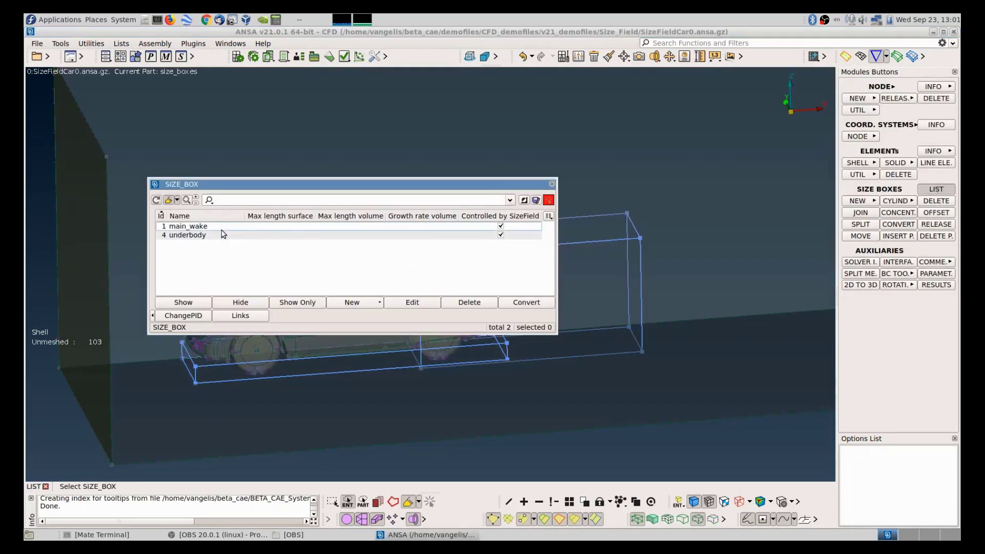
drag(221, 227, 218, 236)
key(Escape)
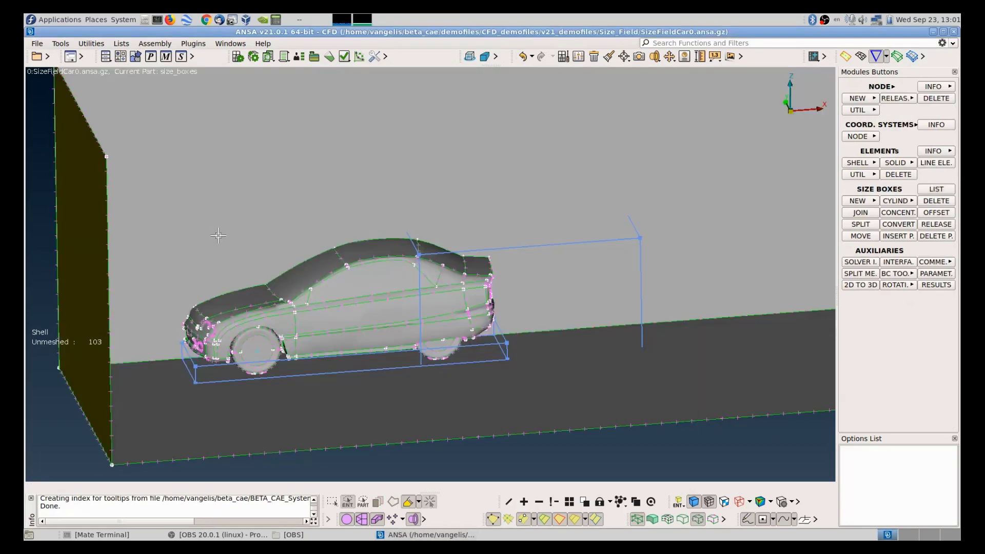
Step: Create a new octree size field and enlarge its edit window for defining rules
scroll(417, 292, down, 3)
ctrl+middle_drag(417, 293, 383, 338)
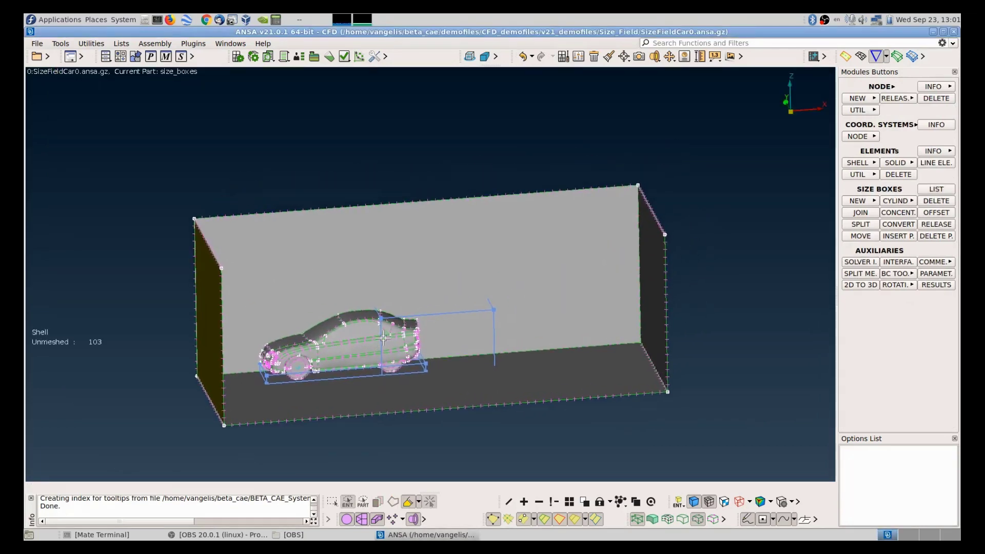
click(861, 56)
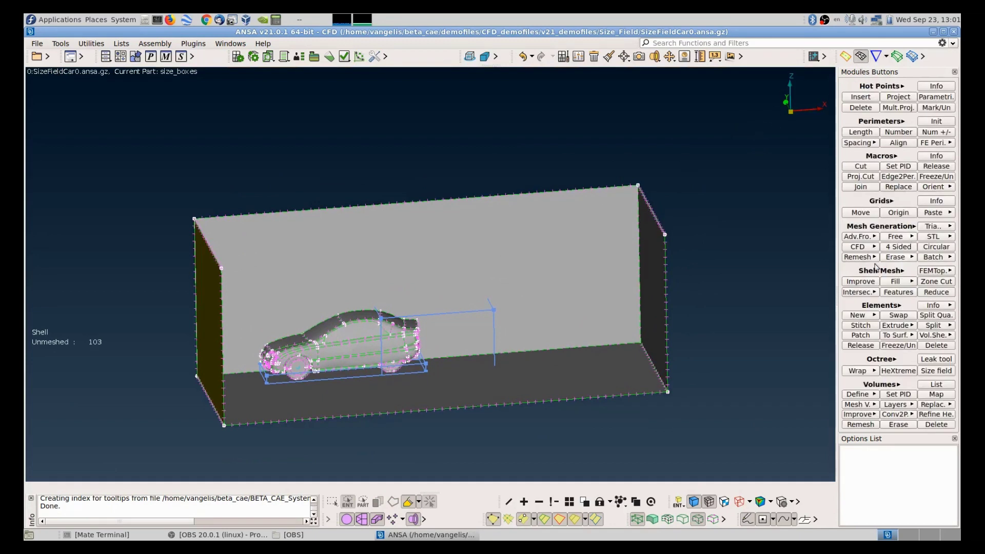
click(930, 372)
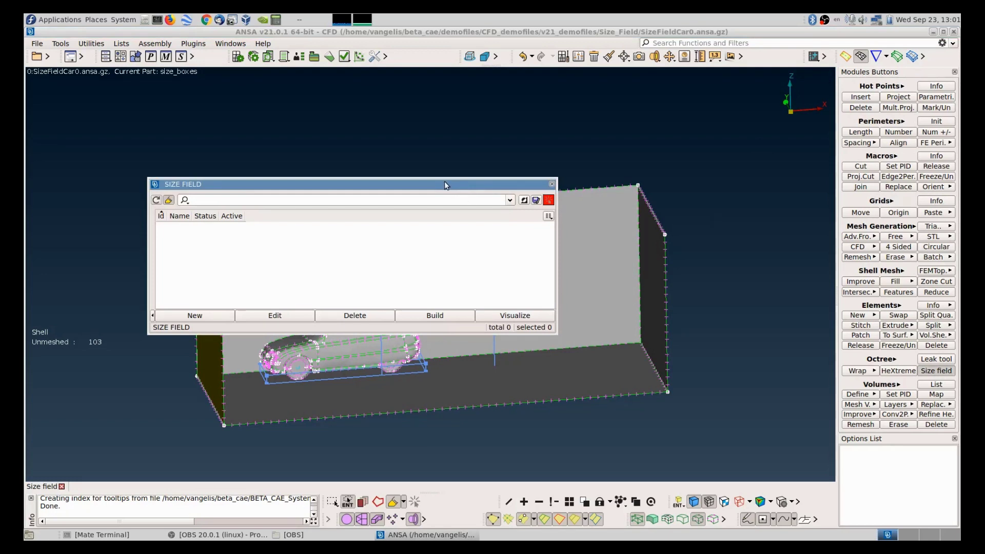
drag(444, 182, 443, 86)
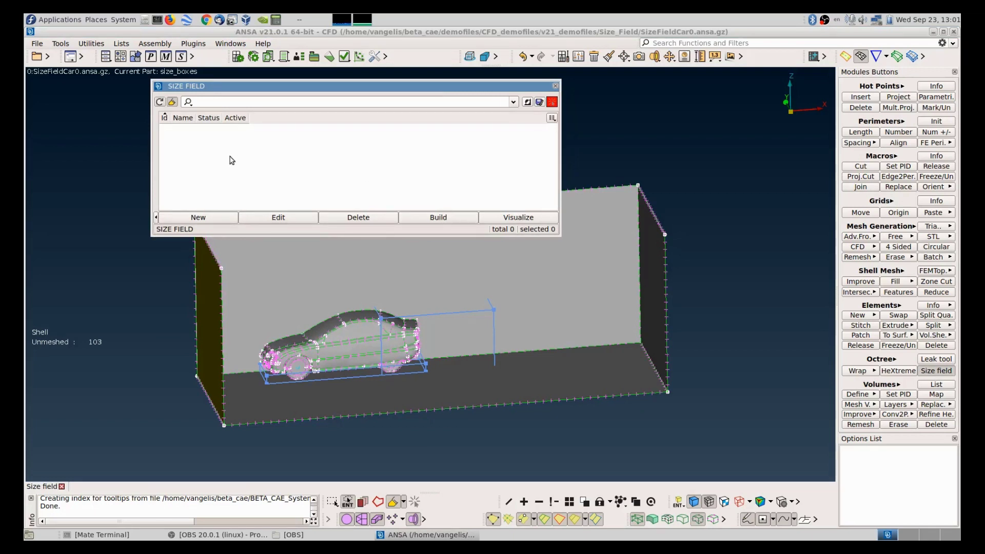
click(211, 216)
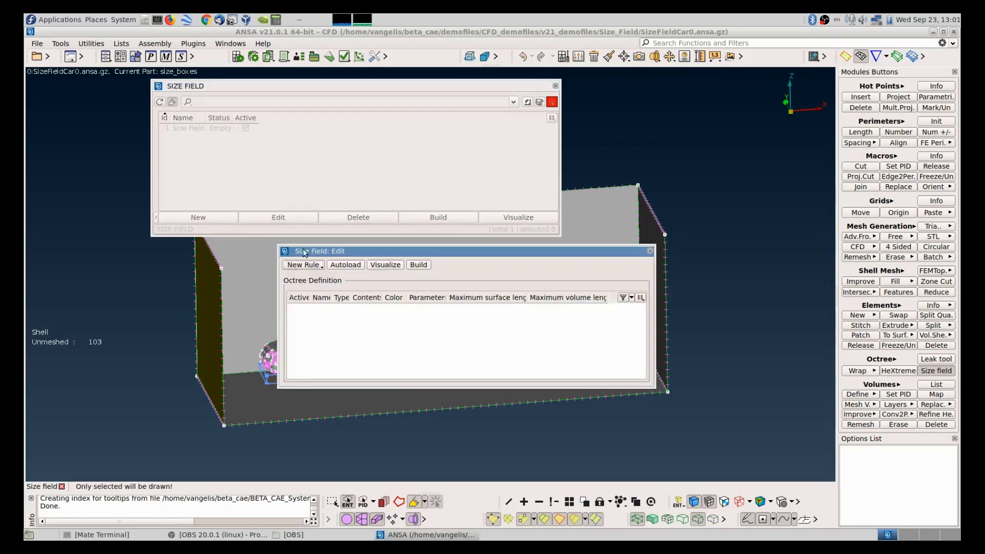
drag(342, 252, 366, 137)
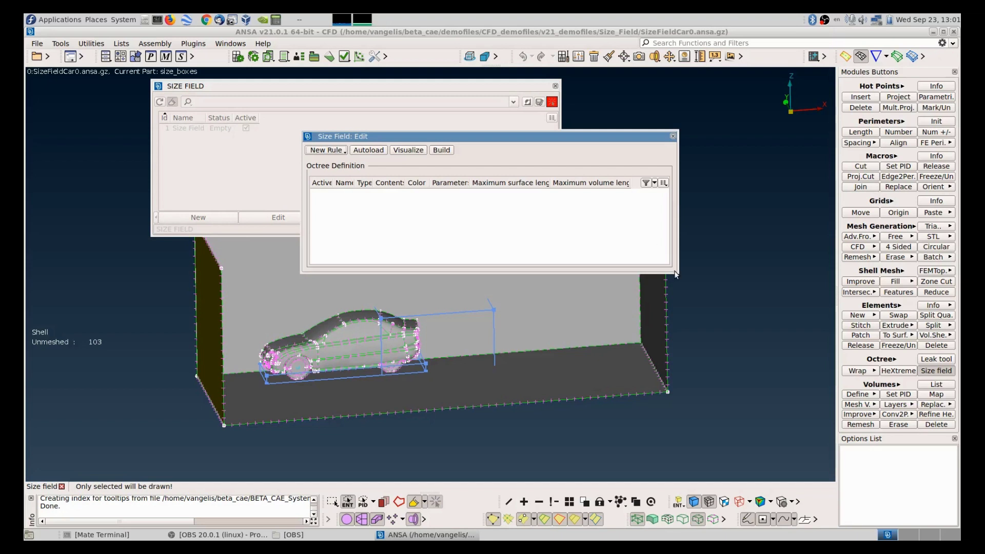
drag(675, 274, 779, 360)
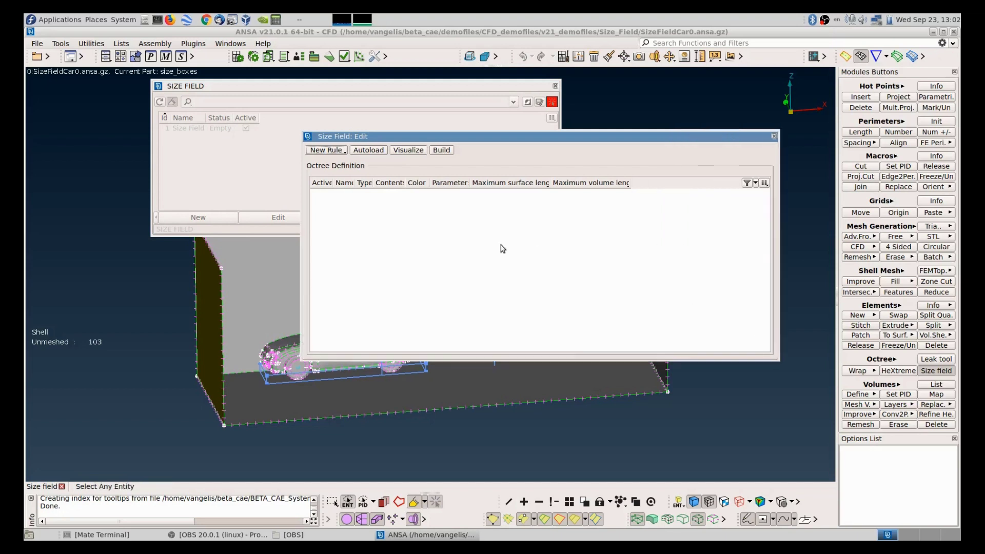
Step: Add a rule of type Size box to the new size field, keeping the car model in view
click(341, 152)
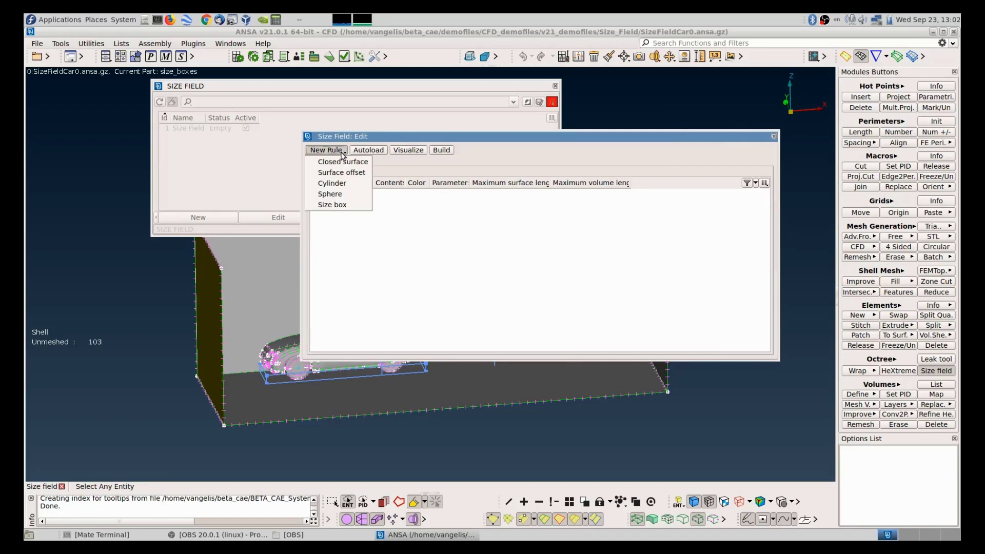
click(354, 206)
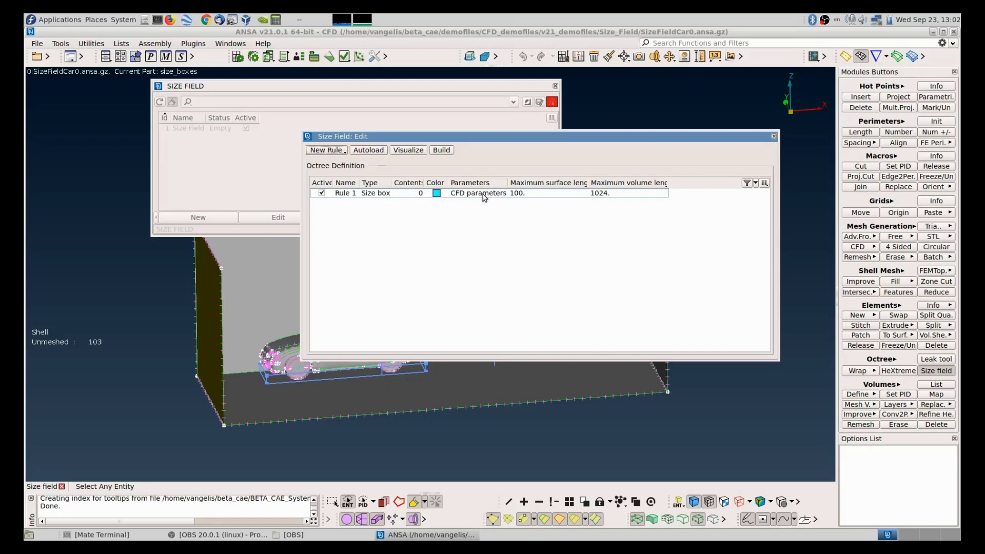
drag(473, 140, 588, 160)
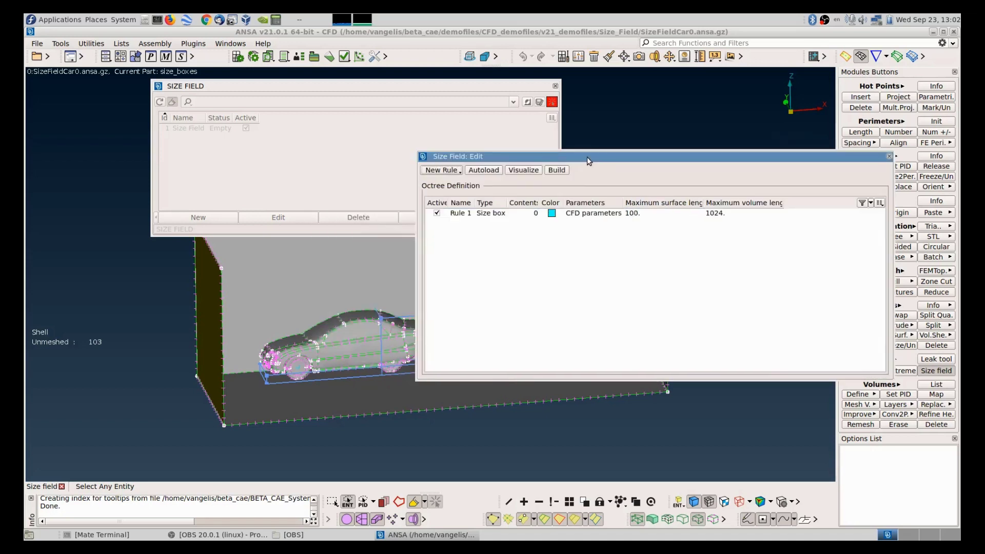
Step: Assign the main_wake and underbody size boxes as the contents of the Size box rule
click(535, 214)
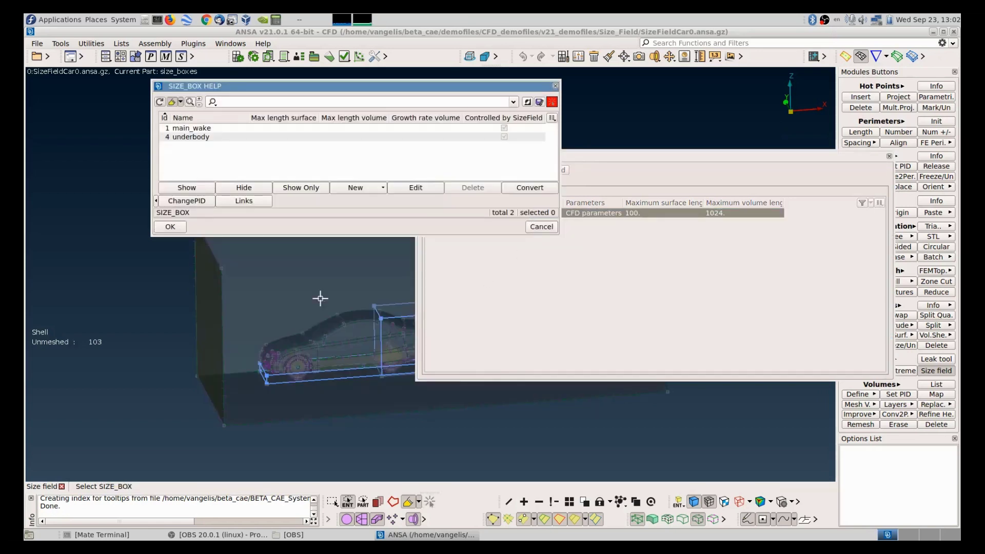
ctrl+drag(318, 294, 374, 413)
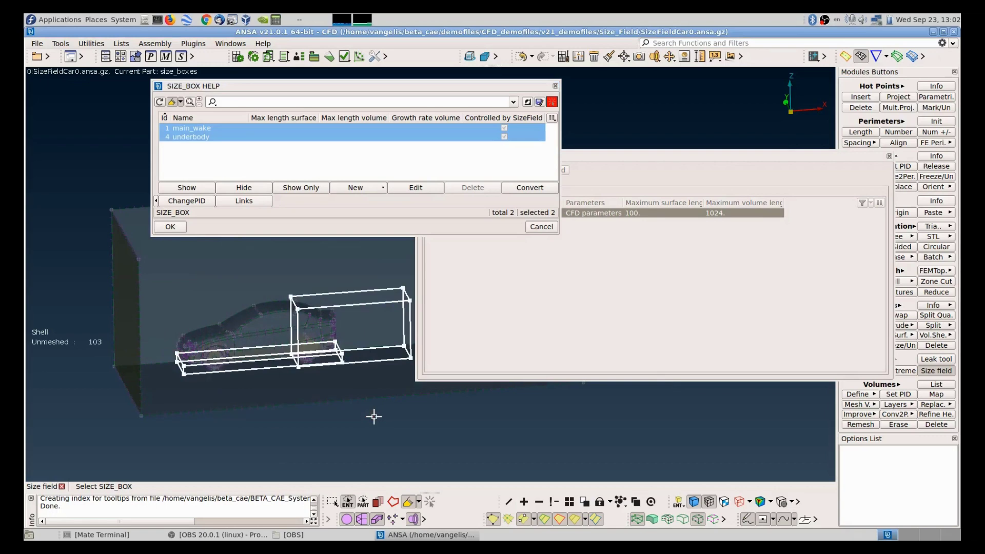
click(174, 227)
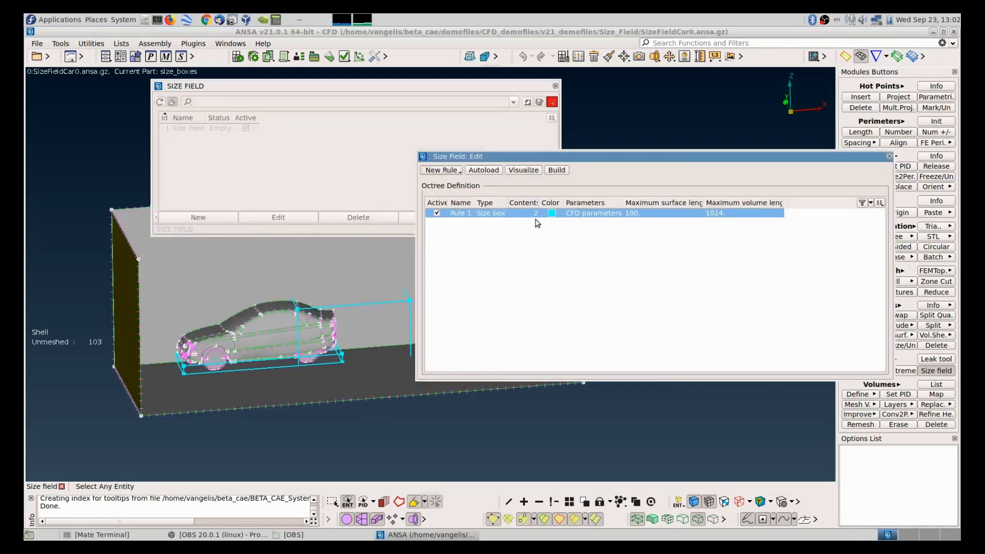
Step: Set the Size box rule's maximum surface length and maximum volume length to 40
double_click(596, 214)
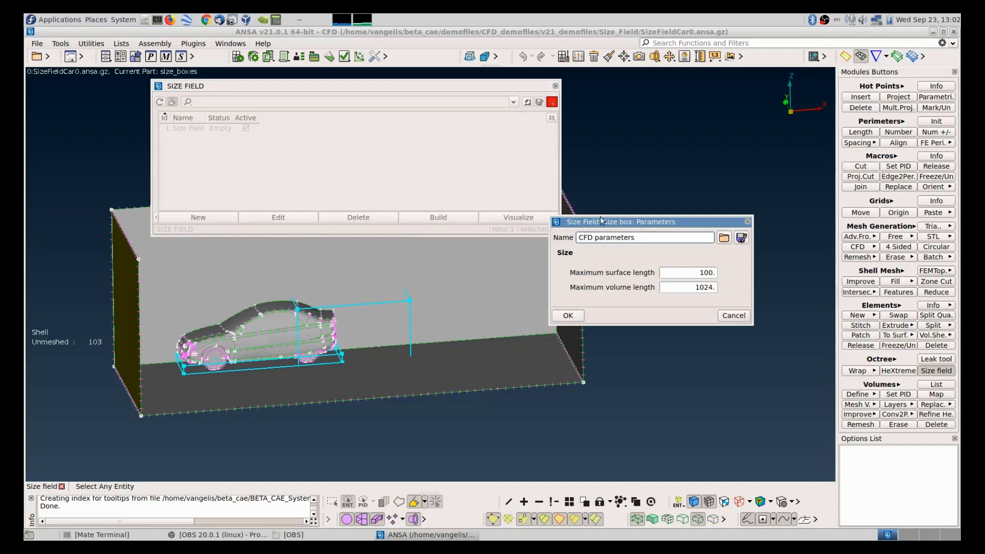
double_click(692, 274)
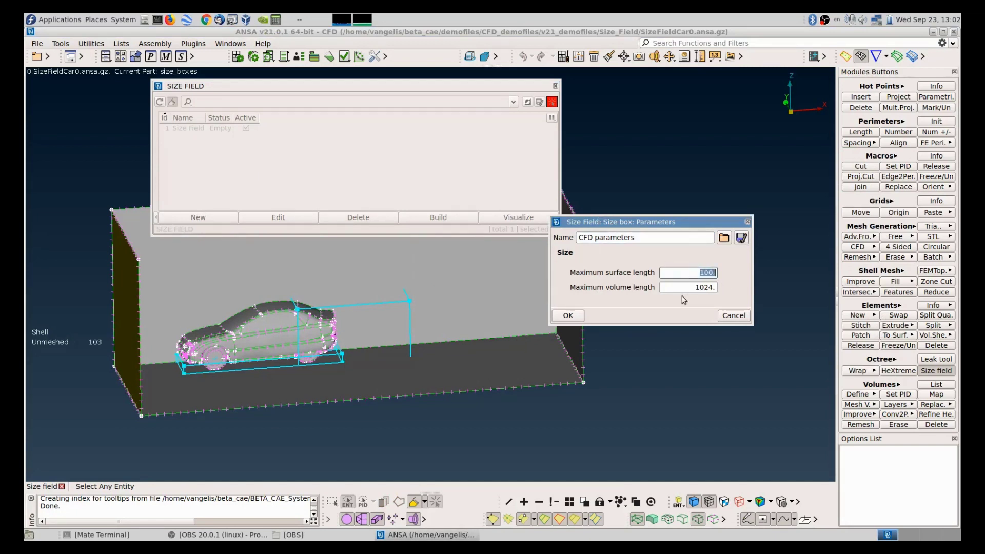
text(40)
click(693, 289)
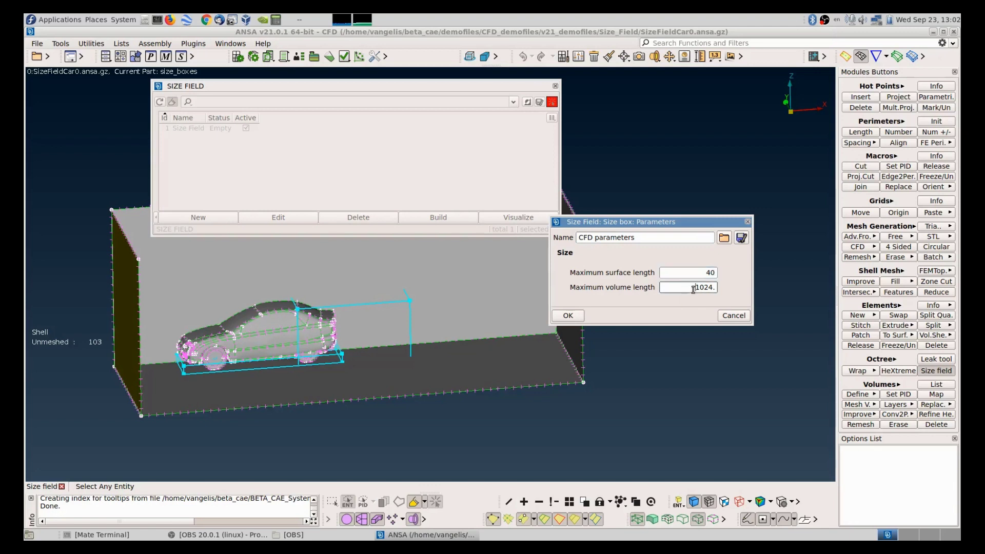
drag(693, 289, 728, 289)
text(40)
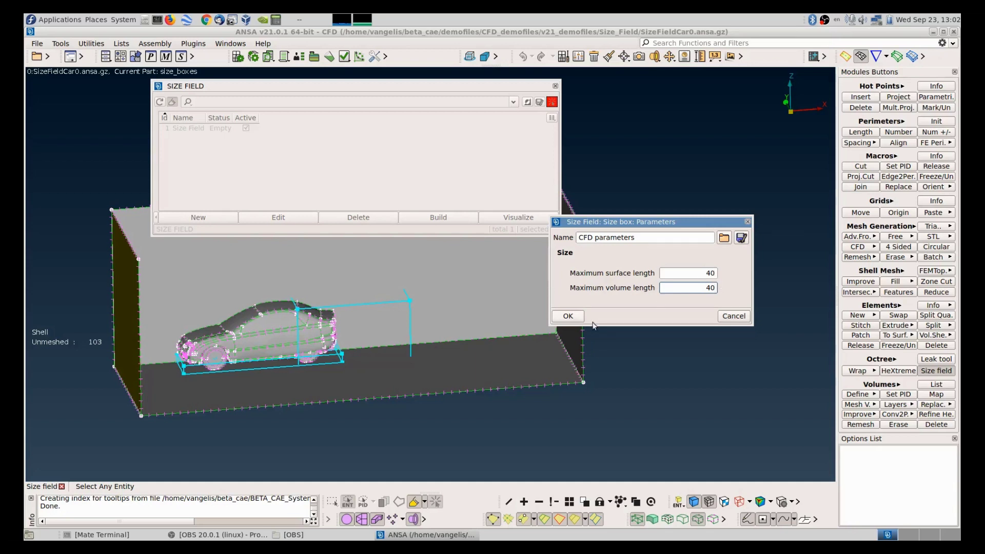
click(568, 315)
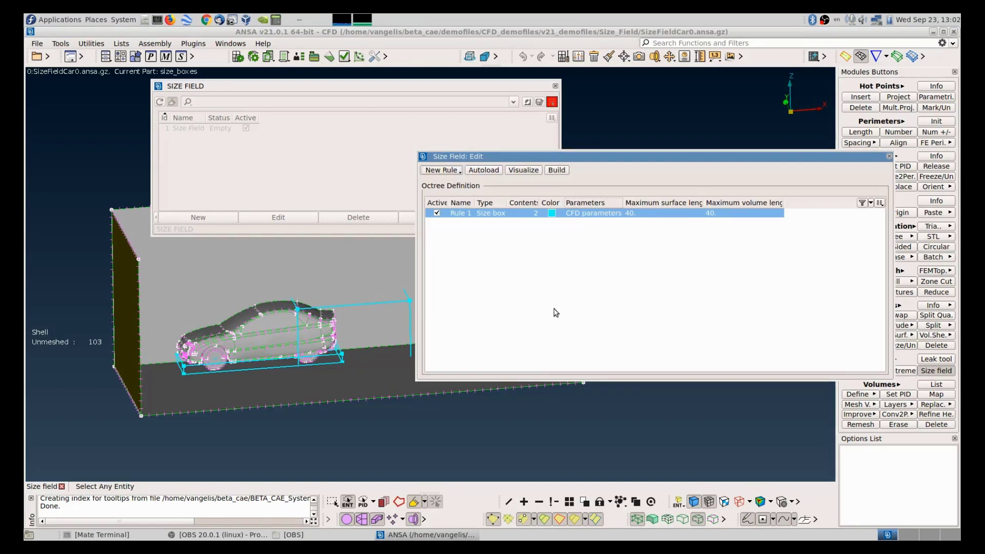
click(524, 302)
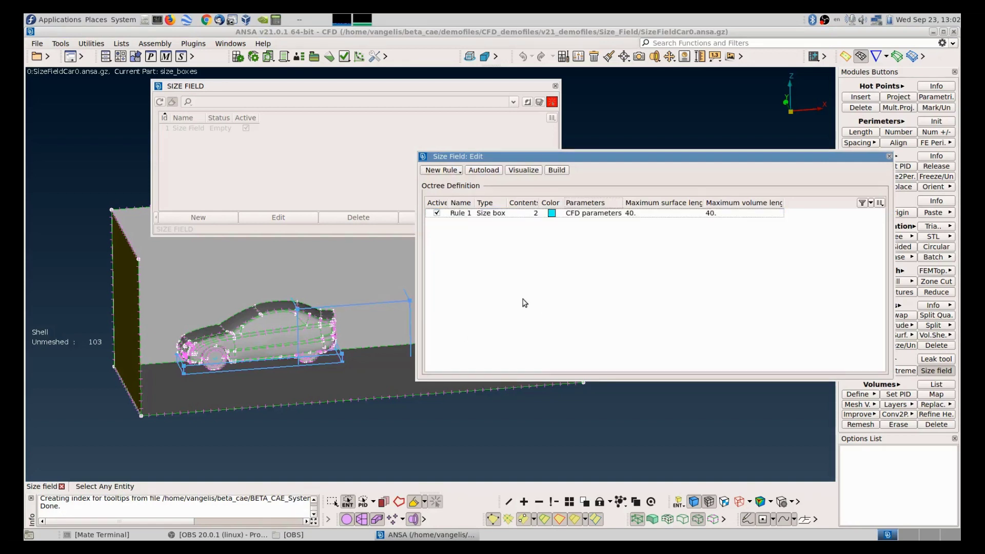
Step: Add a Closed surface rule to the size field with maximum surface and volume lengths of 20, and leave the size field windows
click(451, 171)
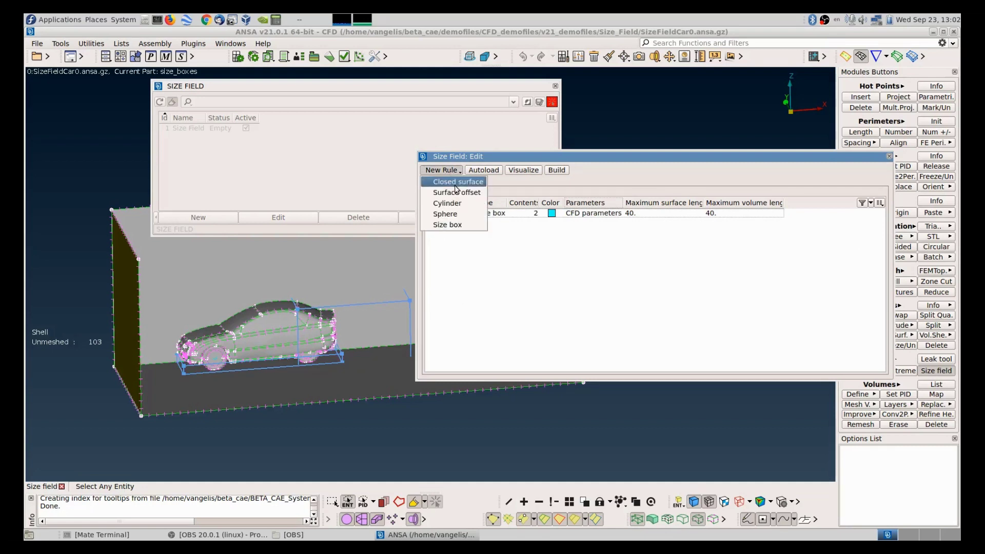
click(456, 187)
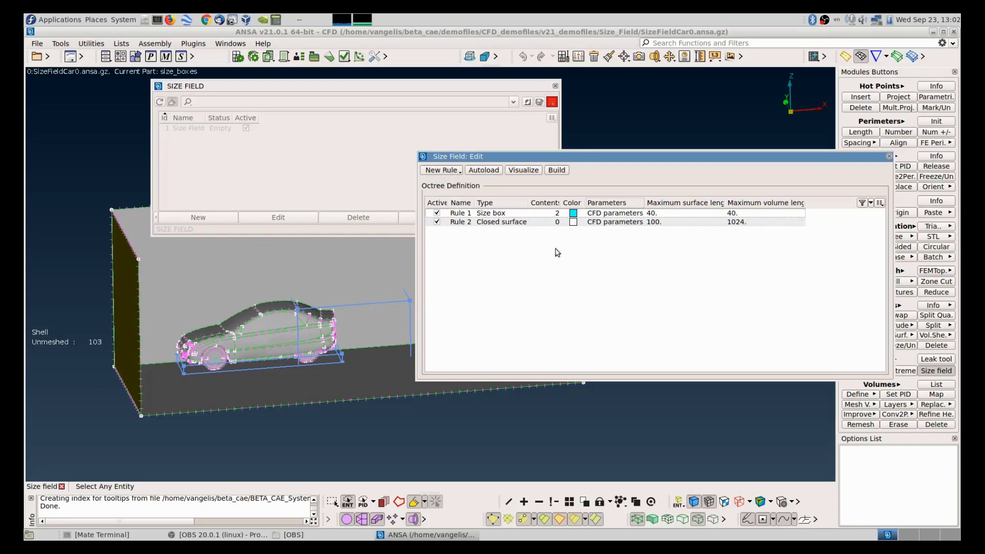
click(556, 226)
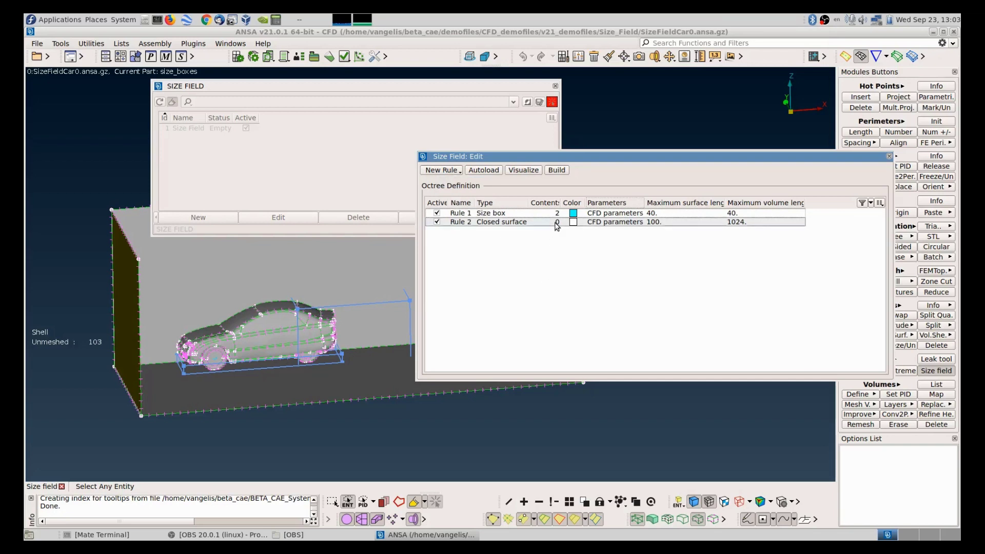
double_click(621, 222)
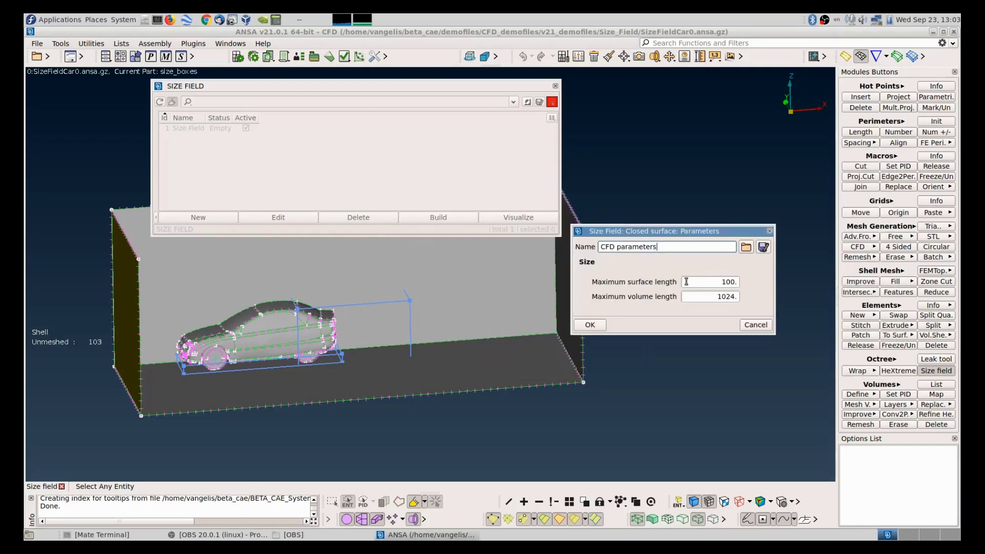
click(687, 282)
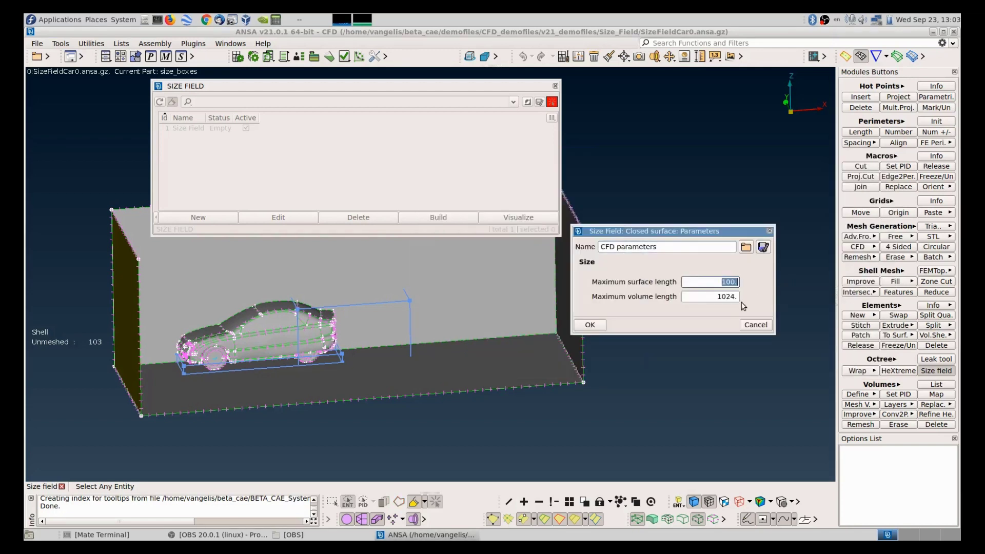
text(20)
key(Tab)
text(20)
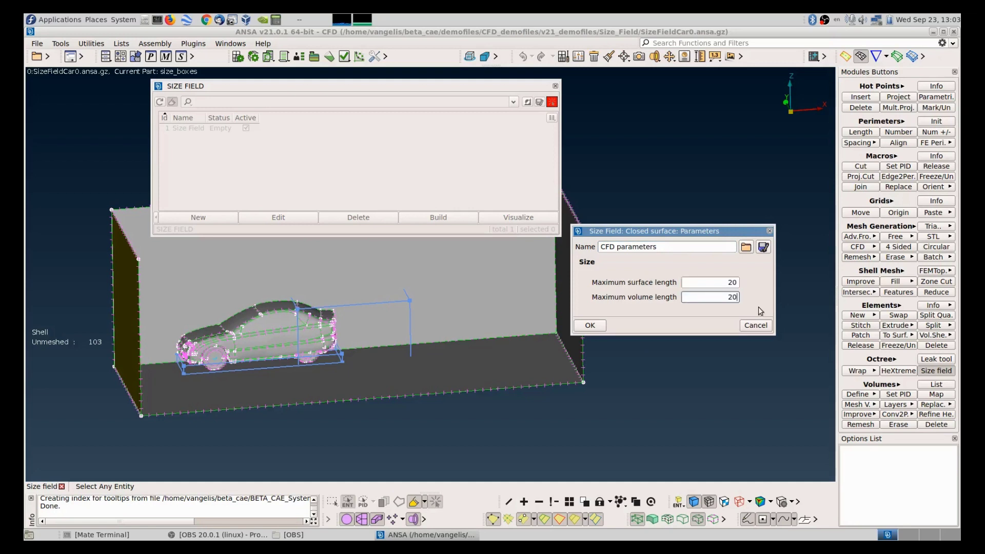
click(590, 325)
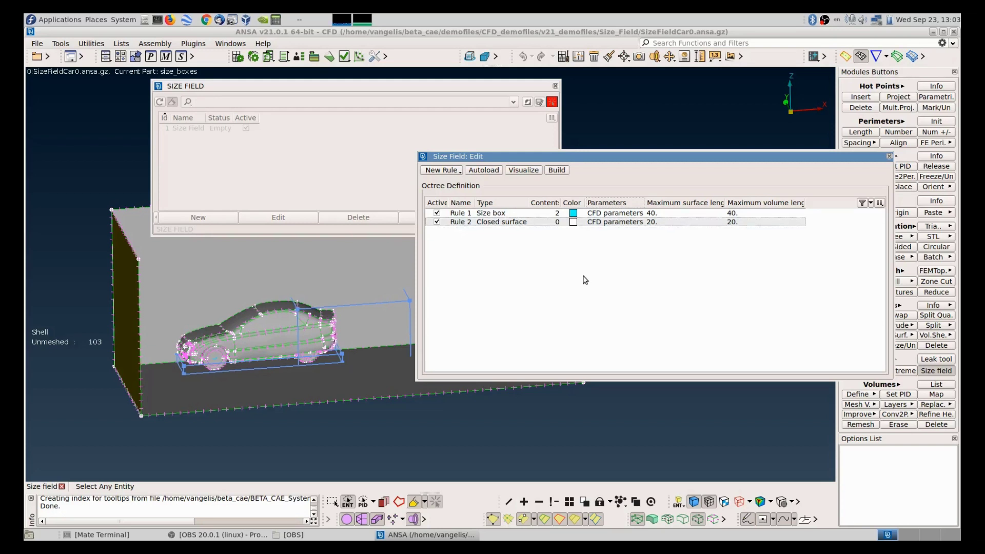
key(Escape)
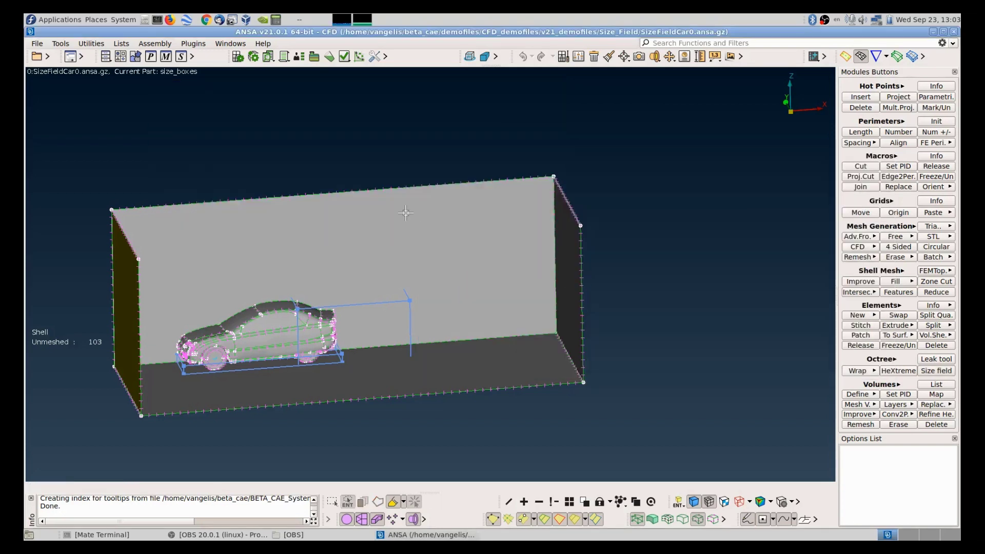
Step: Import the NASTRAN file ptot0.nas into the car model without viewing the input log
click(35, 44)
mouse_move(87, 123)
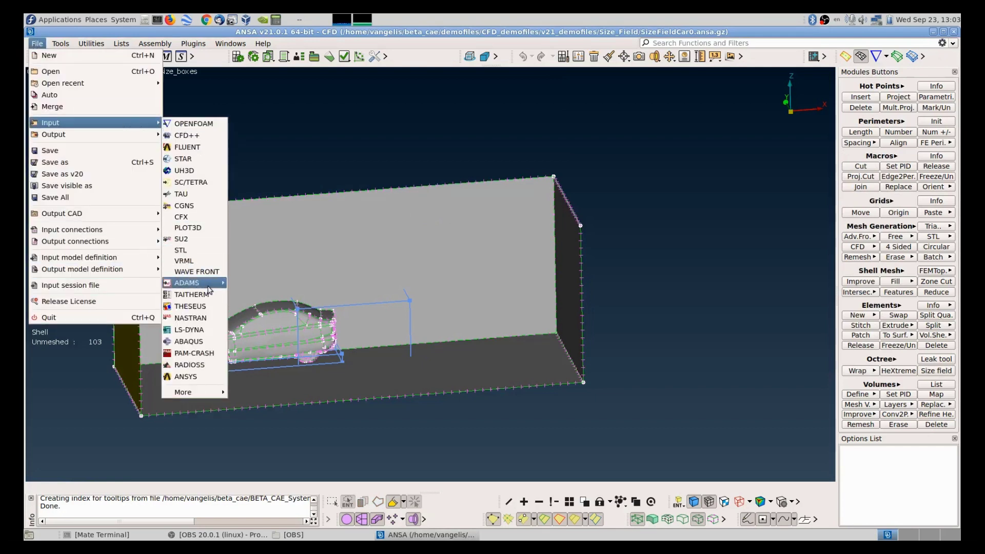
click(208, 319)
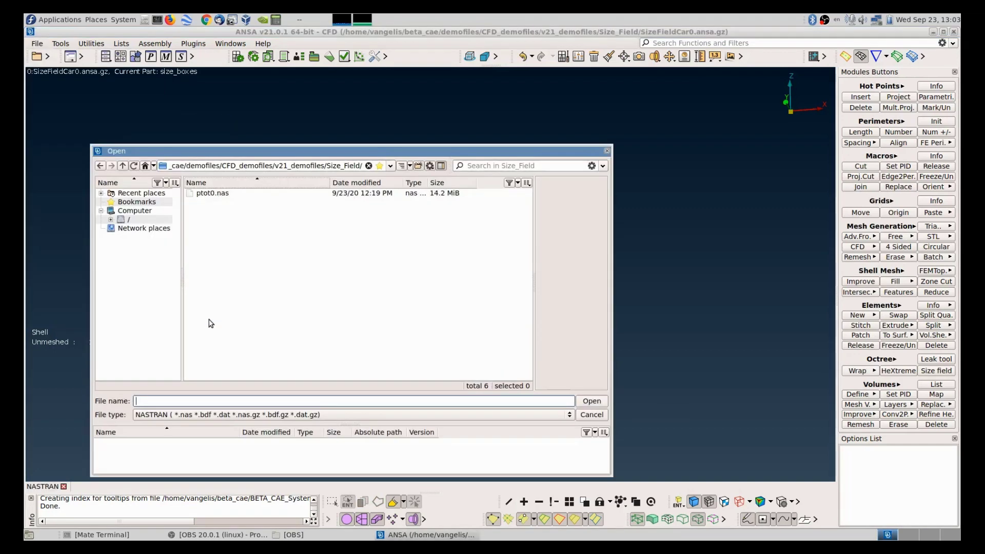
click(234, 194)
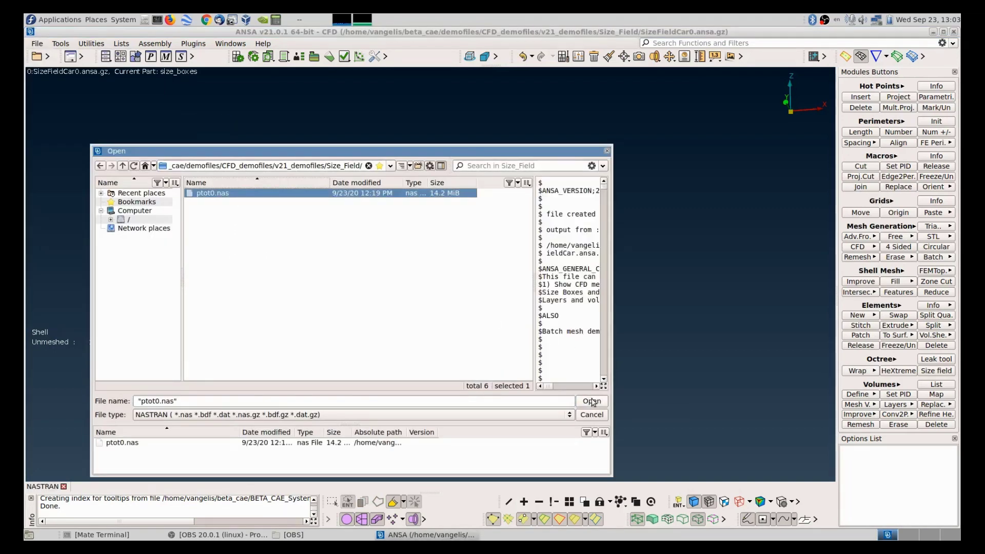
click(592, 402)
click(523, 494)
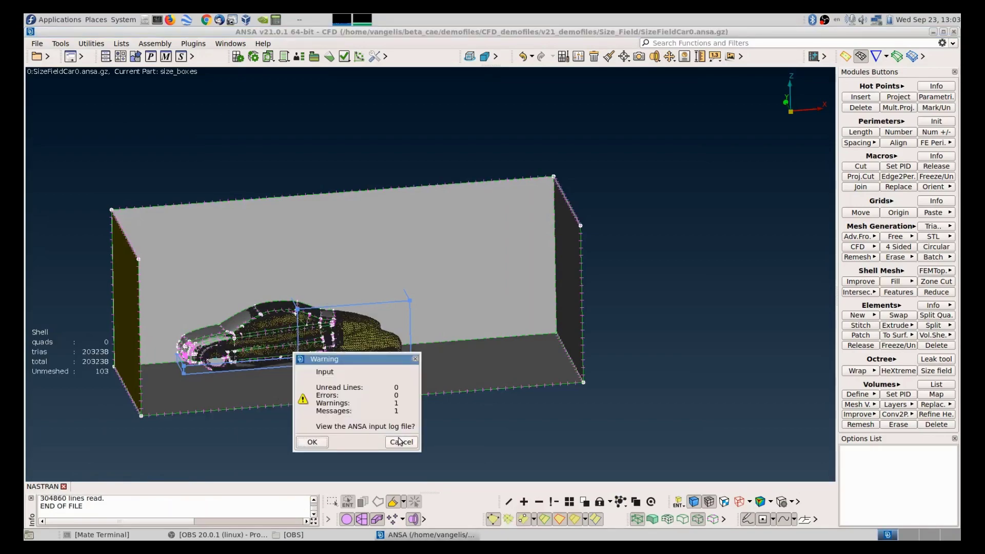
click(401, 442)
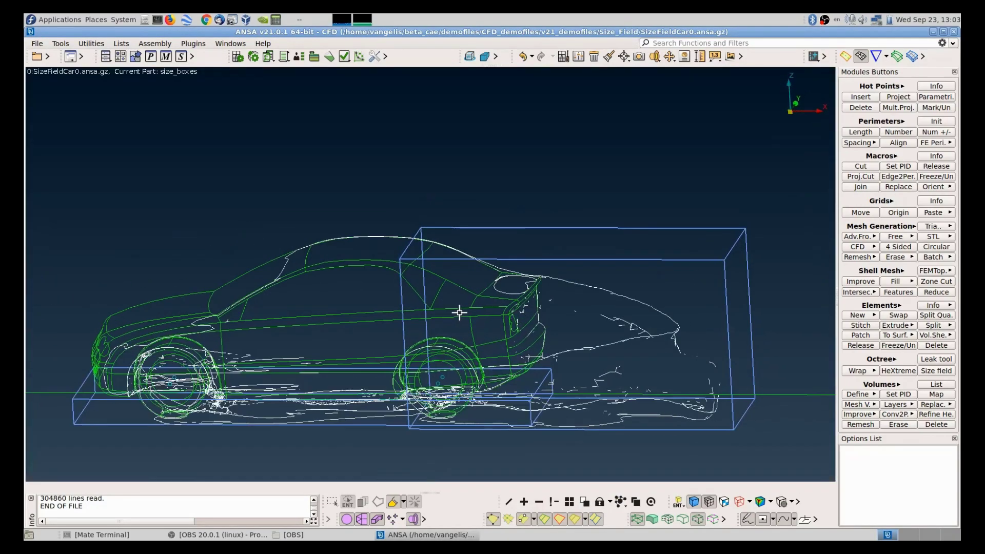
Step: Edit the existing size field so its Closed surface rule contains the imported isosurface property IsosurfacePtot_0
mouse_move(460, 313)
ctrl+mouse_down()
mouse_move(439, 313)
mouse_move(457, 299)
mouse_move(455, 286)
ctrl+mouse_up()
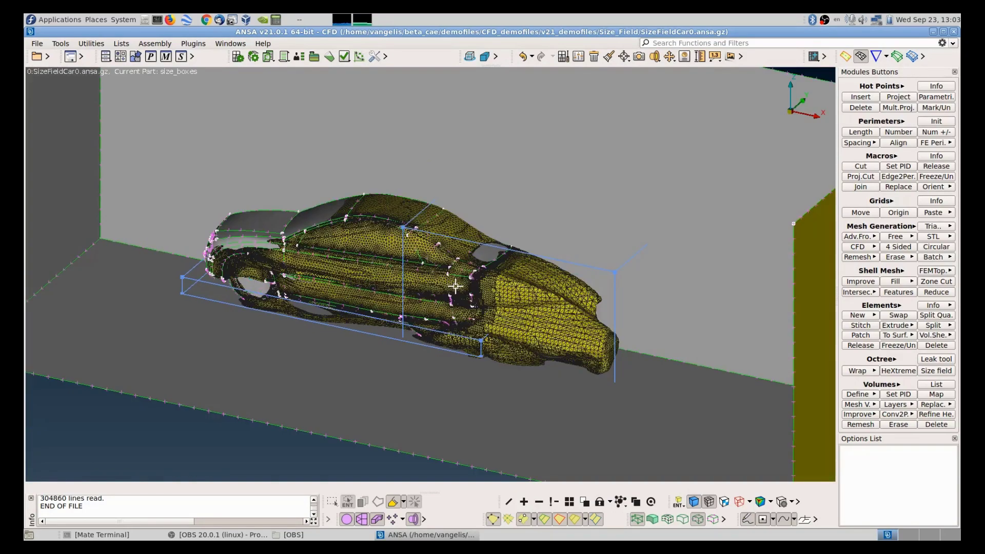
click(944, 373)
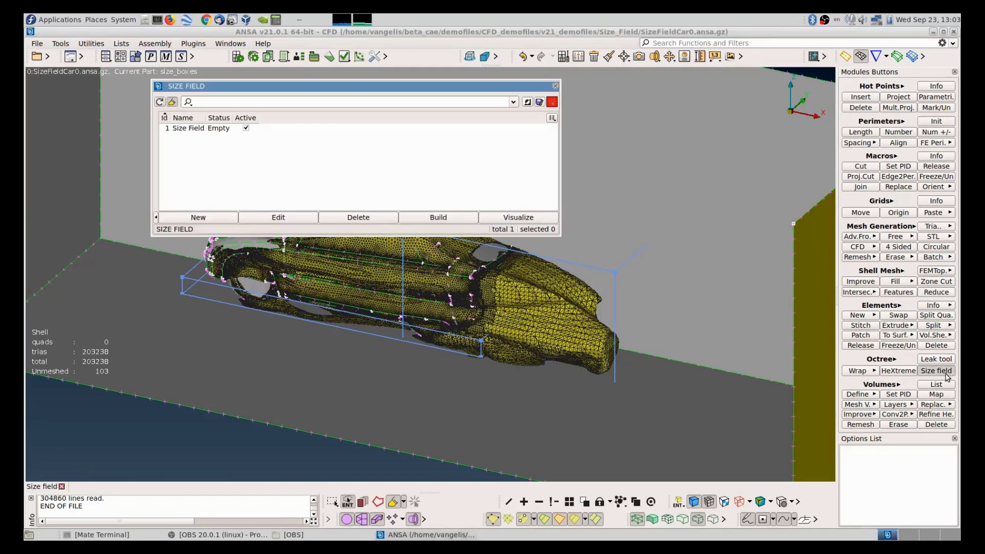
click(232, 129)
click(266, 218)
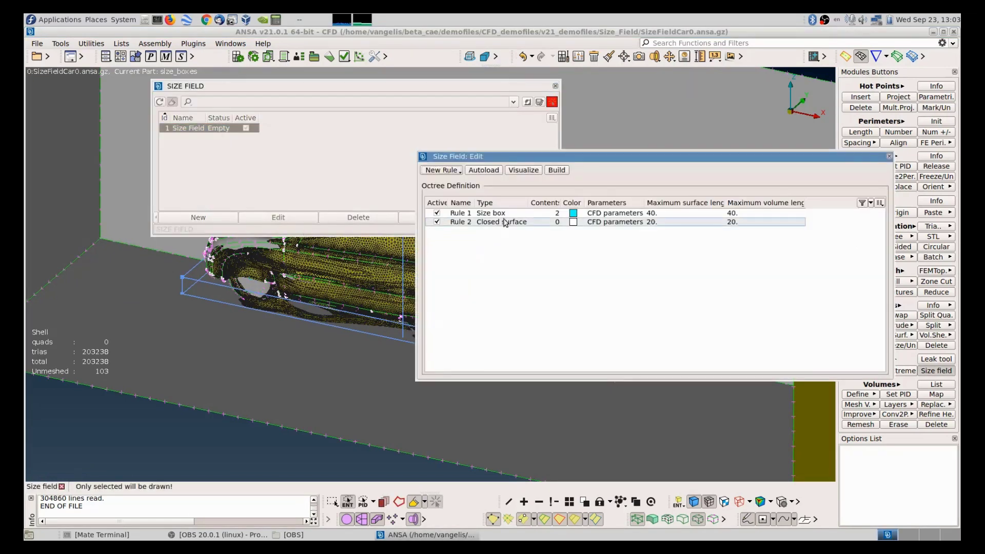
double_click(553, 227)
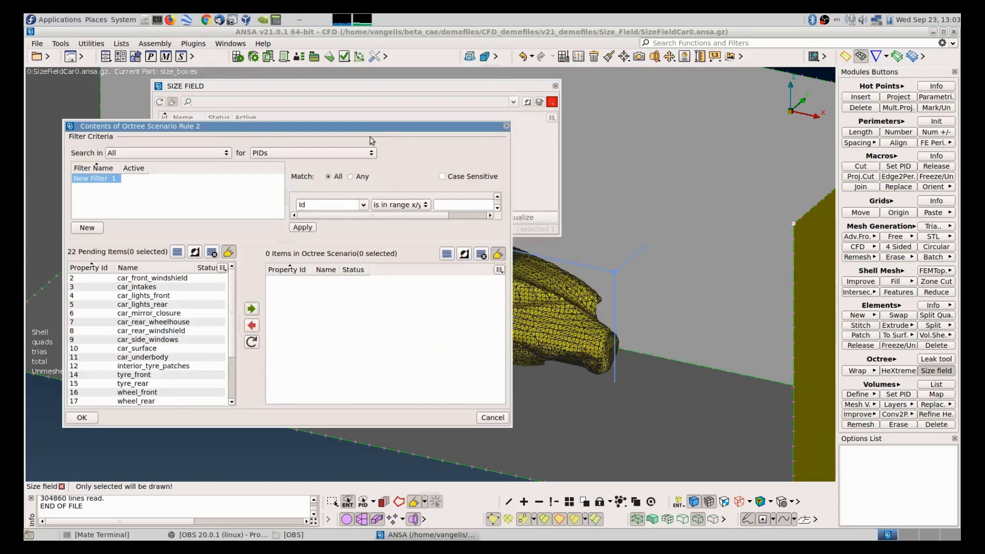
drag(364, 131, 738, 151)
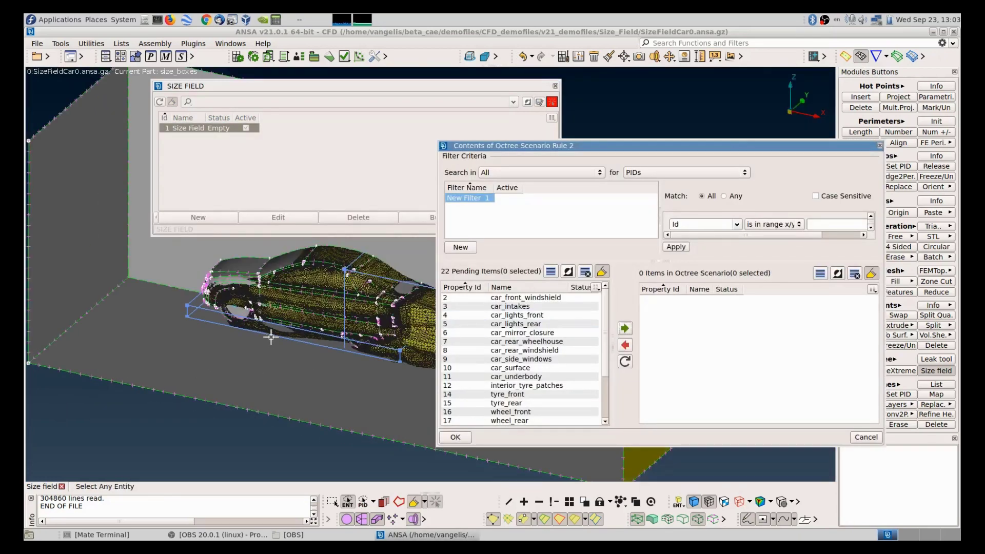
ctrl+drag(268, 334, 168, 351)
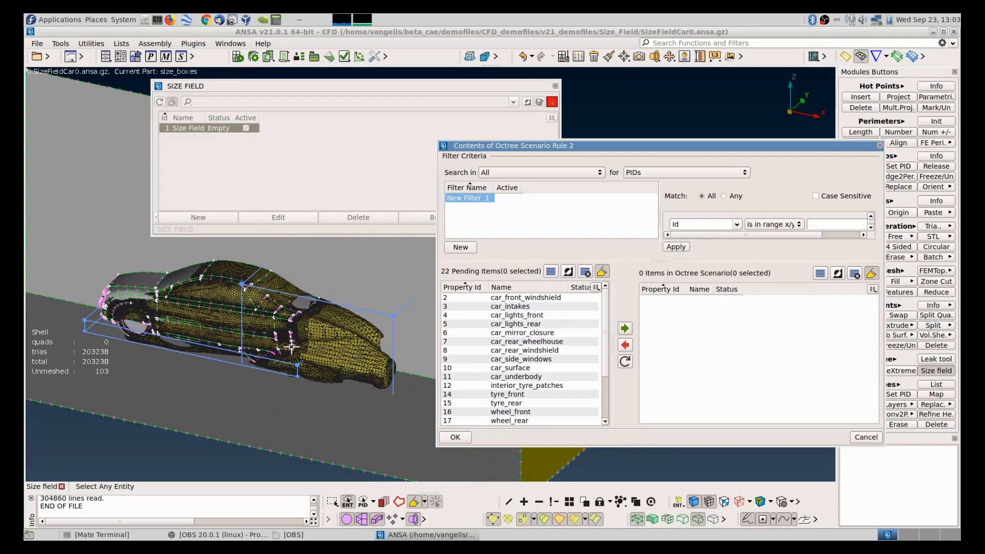
click(359, 350)
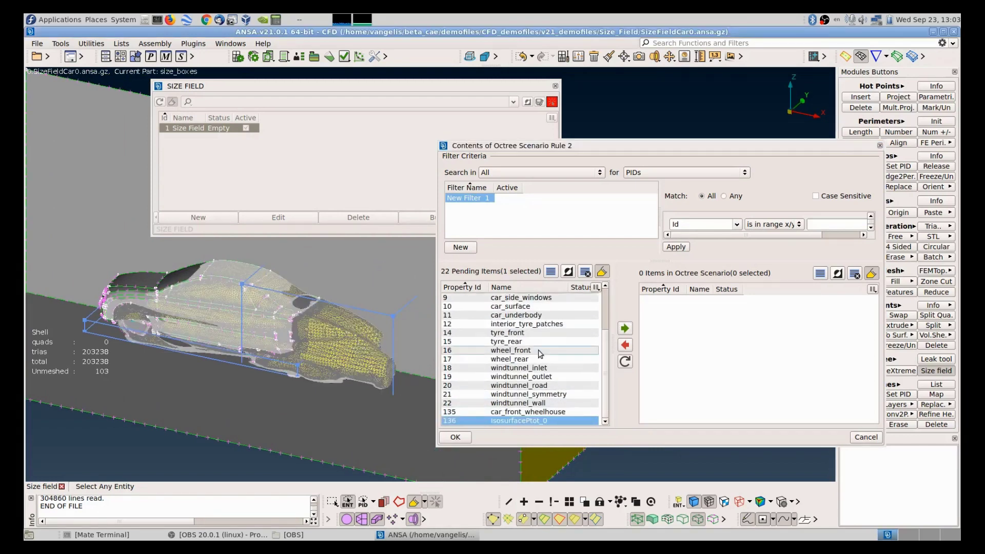
click(624, 328)
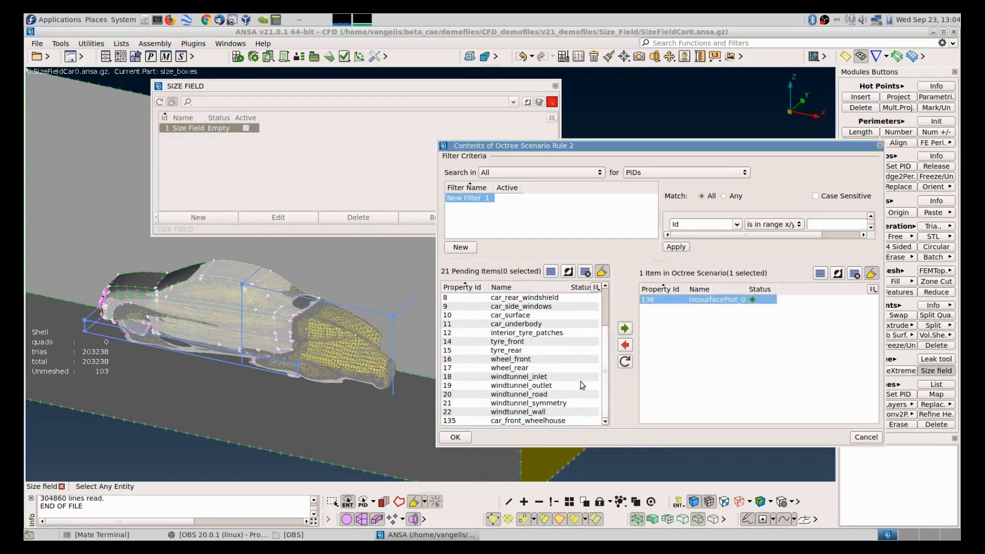
click(455, 437)
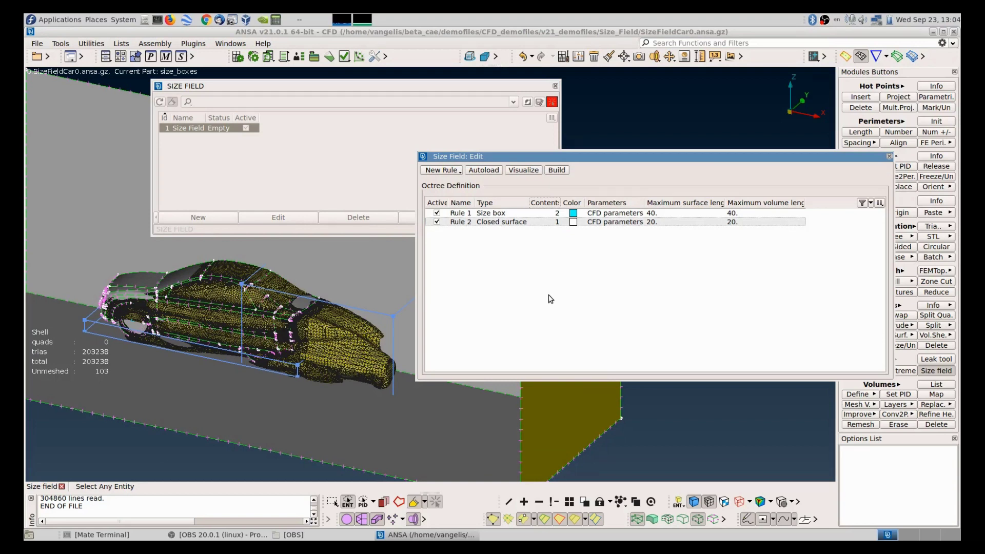
key(Escape)
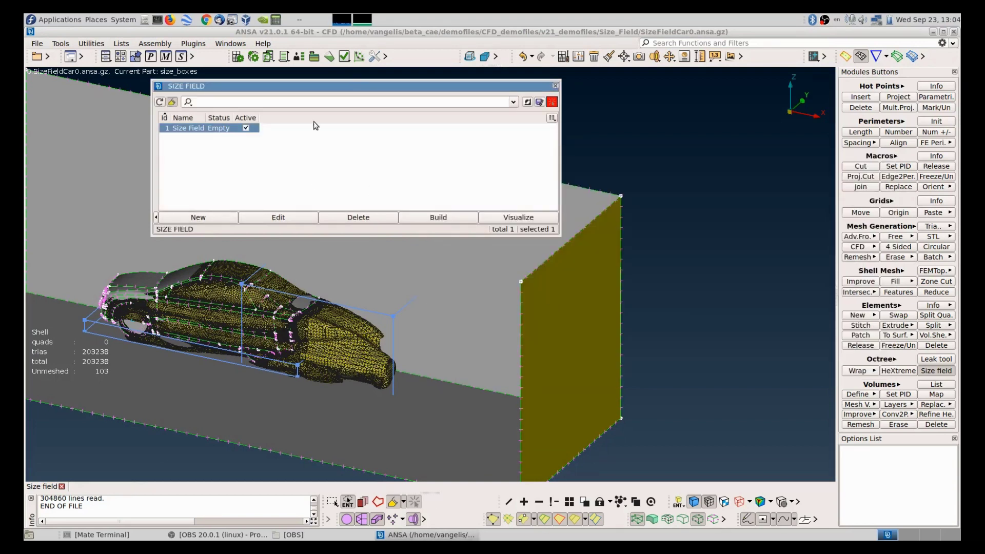
Step: Build the size field and view its maximum volume length plot around the car
drag(333, 94, 528, 97)
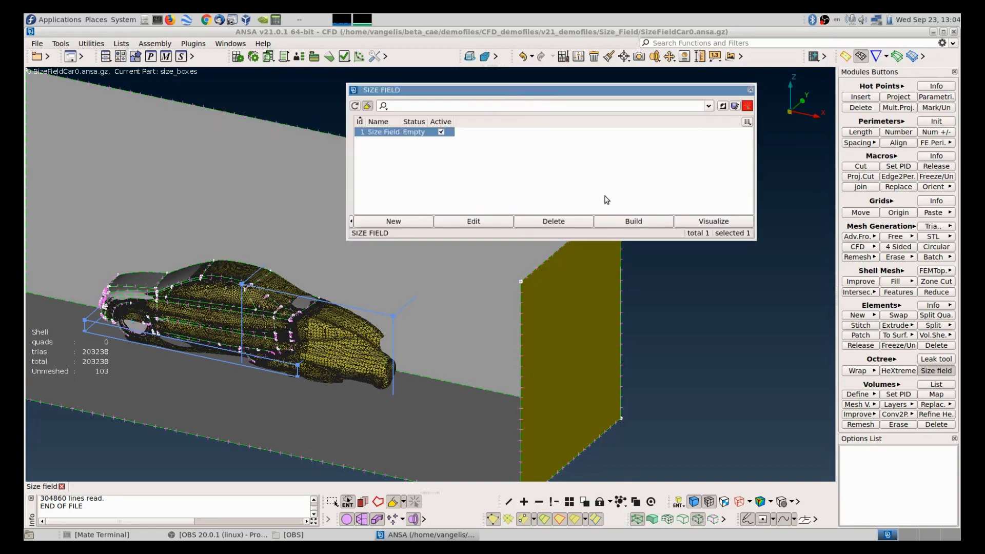
click(639, 224)
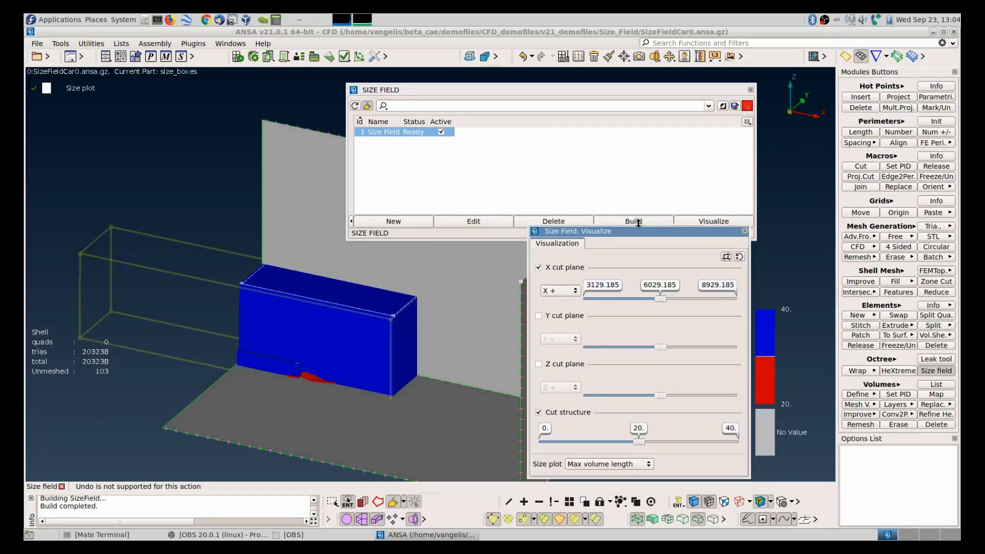
ctrl+drag(275, 351, 307, 329)
scroll(297, 323, down, 3)
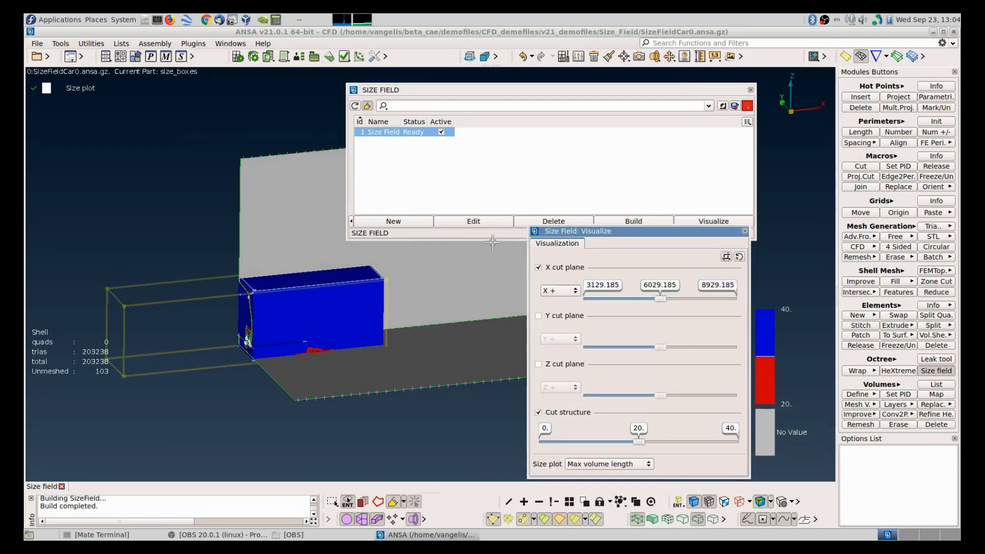
Step: Replace the X cut plane with a Y cut plane at -283.176 and examine the volume lengths behind the car
click(538, 267)
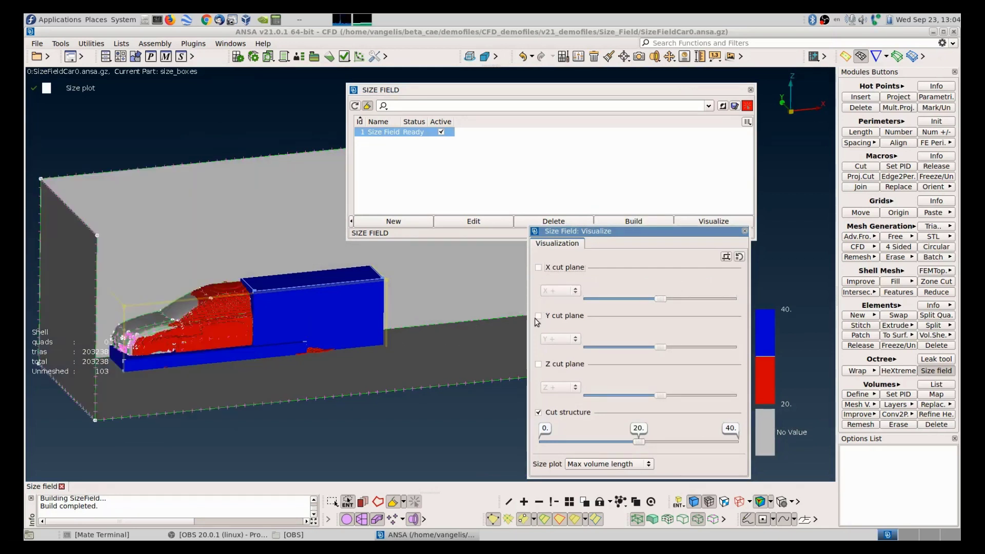
click(538, 316)
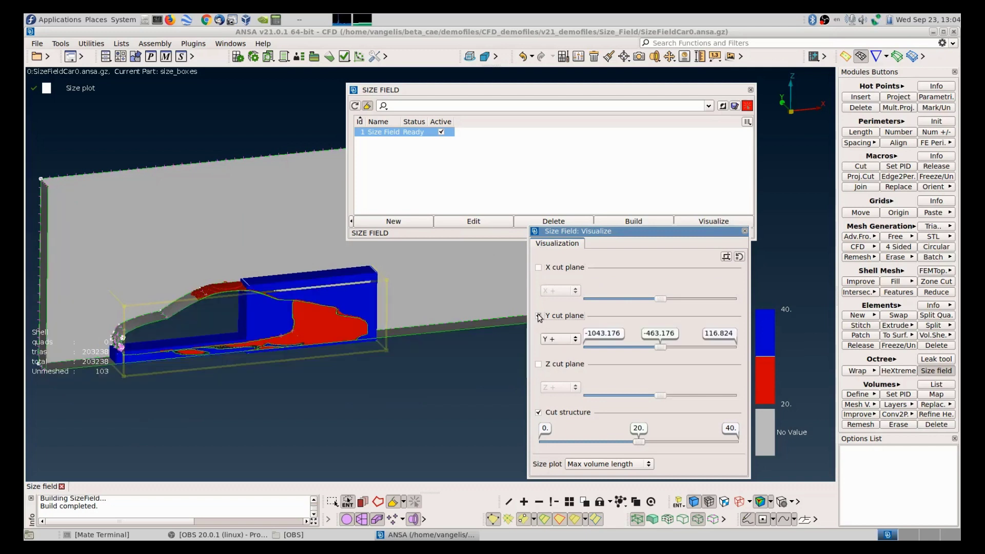
drag(659, 349, 681, 347)
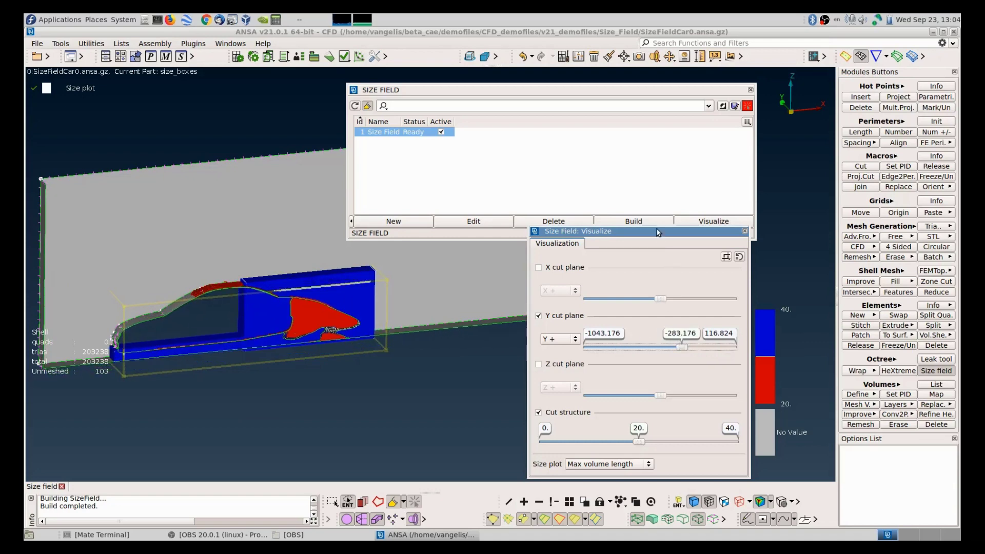
drag(659, 232, 574, 189)
scroll(783, 404, up, 2)
scroll(783, 403, up, 2)
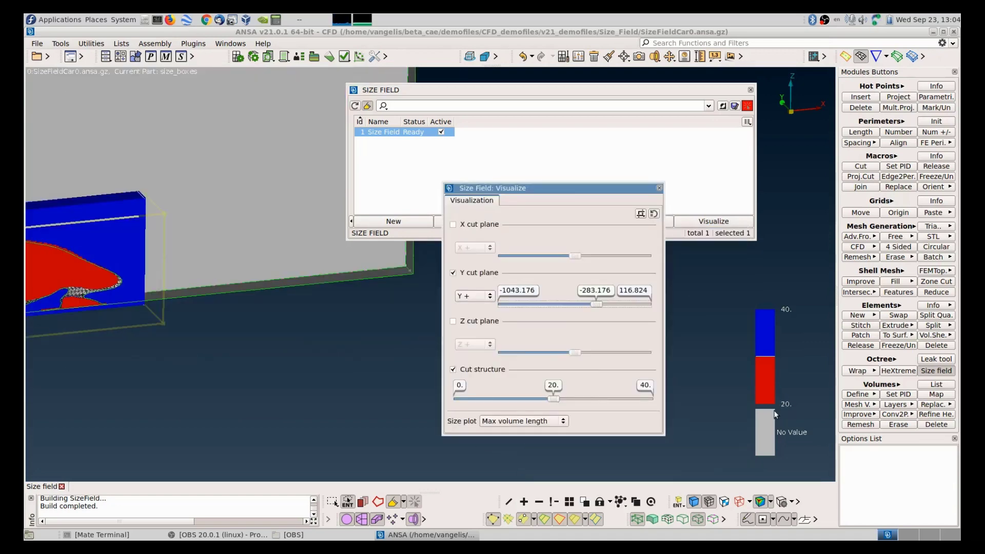
scroll(433, 378, down, 2)
scroll(107, 290, up, 2)
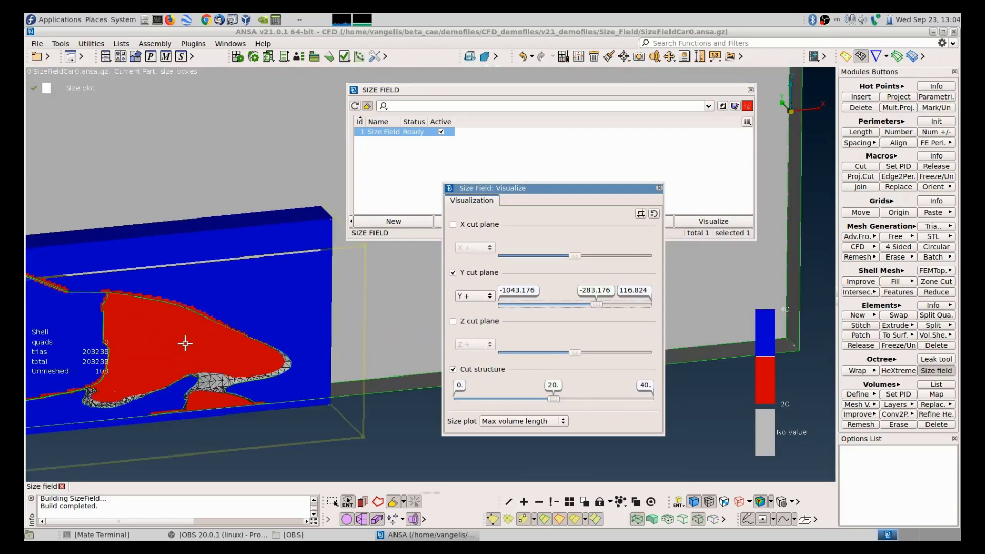
scroll(174, 347, down, 2)
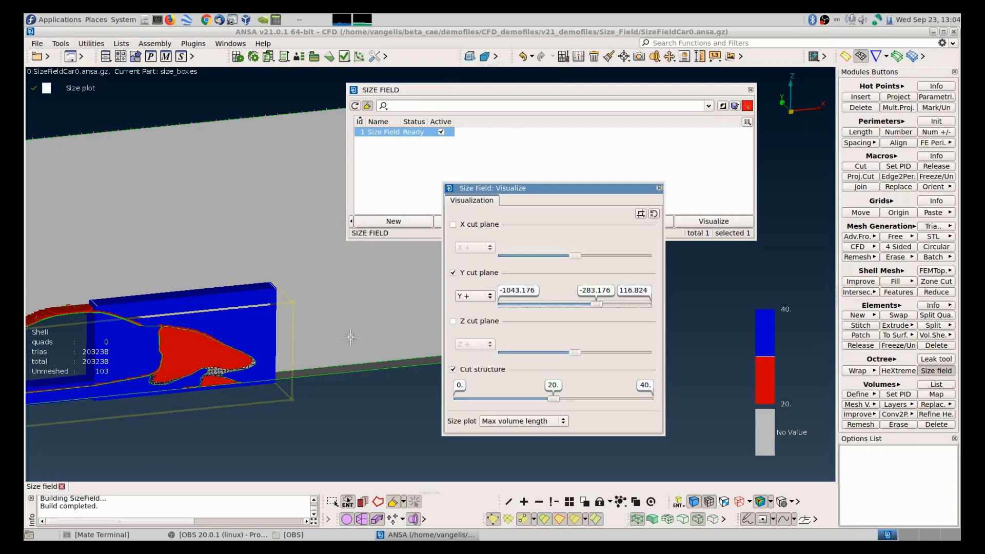
Step: Leave the size field visualization and close the size field list
key(Escape)
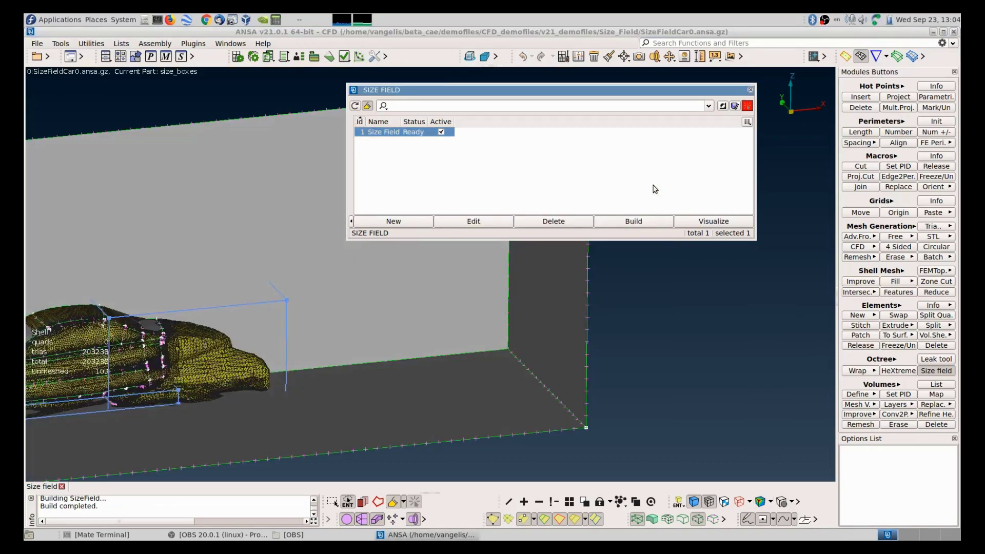
click(655, 189)
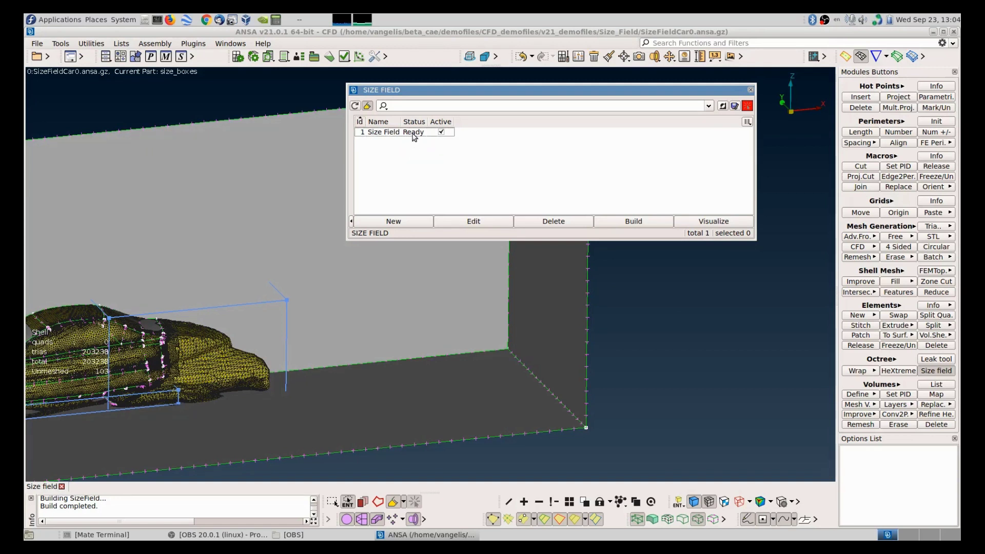
click(413, 133)
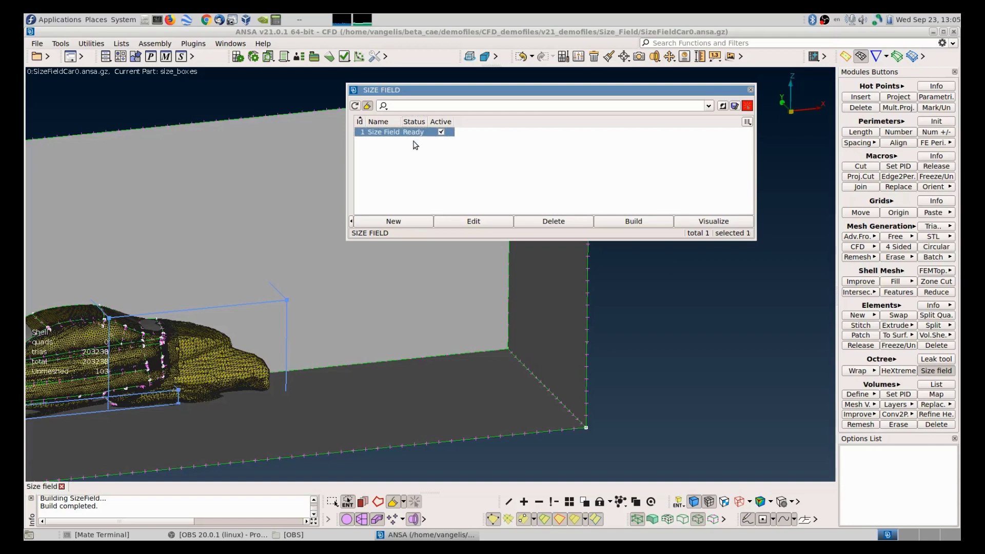
key(Escape)
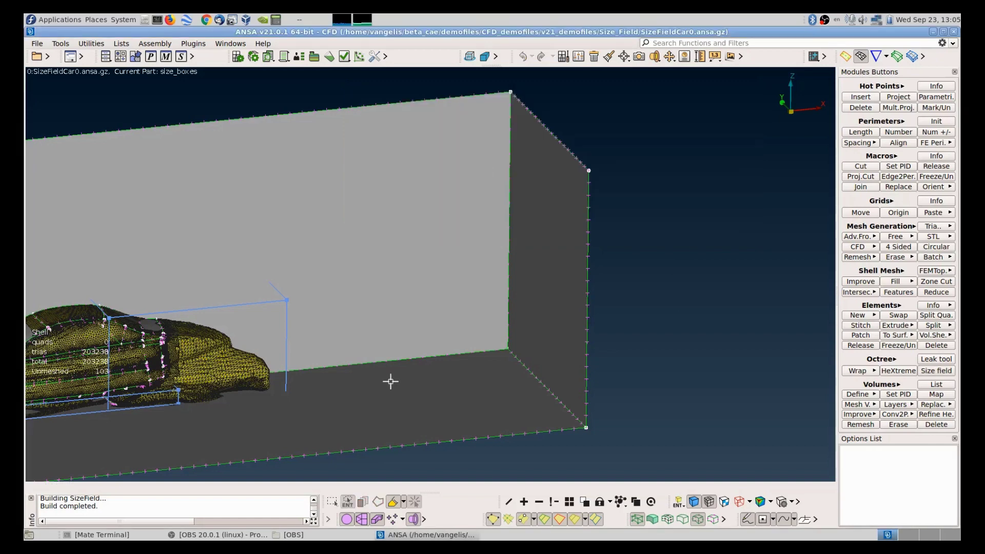
Step: Show the whole model and run the surface mesh scenario for the vehicle and windtunnel in the Batch Mesh Manager
click(569, 501)
scroll(413, 371, down, 5)
ctrl+drag(398, 348, 548, 343)
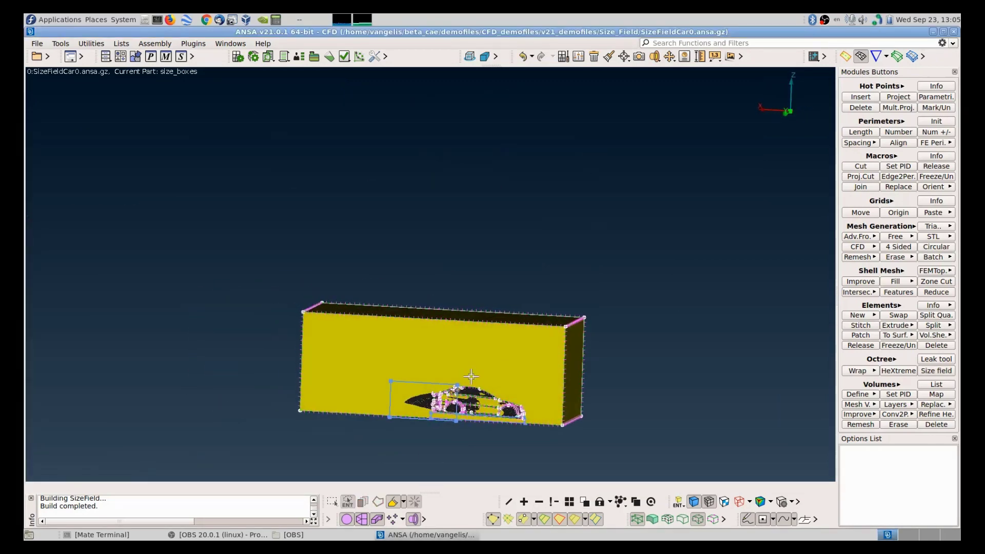
ctrl+middle_drag(471, 376, 471, 311)
scroll(462, 288, up, 3)
click(238, 56)
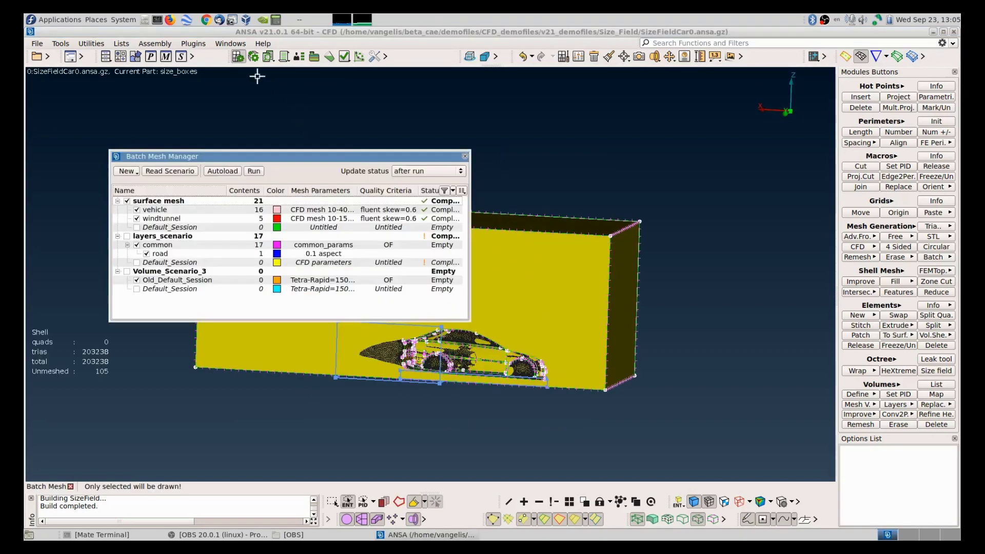
drag(313, 156, 577, 124)
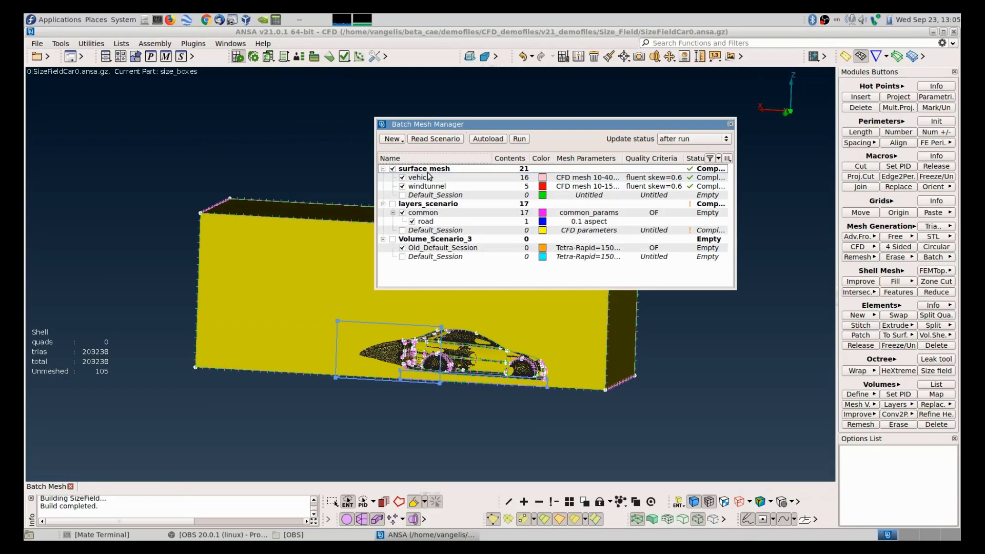
click(519, 139)
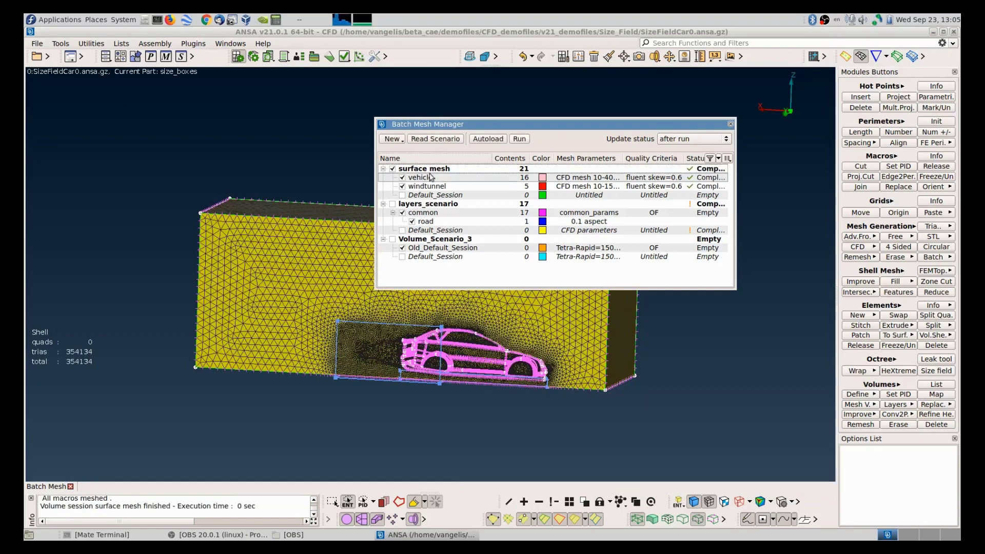
key(Escape)
Step: Hide the near tunnel walls and the wake isosurface, and examine the surface mesh refinement around and behind the car
scroll(508, 352, up, 3)
ctrl+drag(508, 352, 403, 365)
click(538, 501)
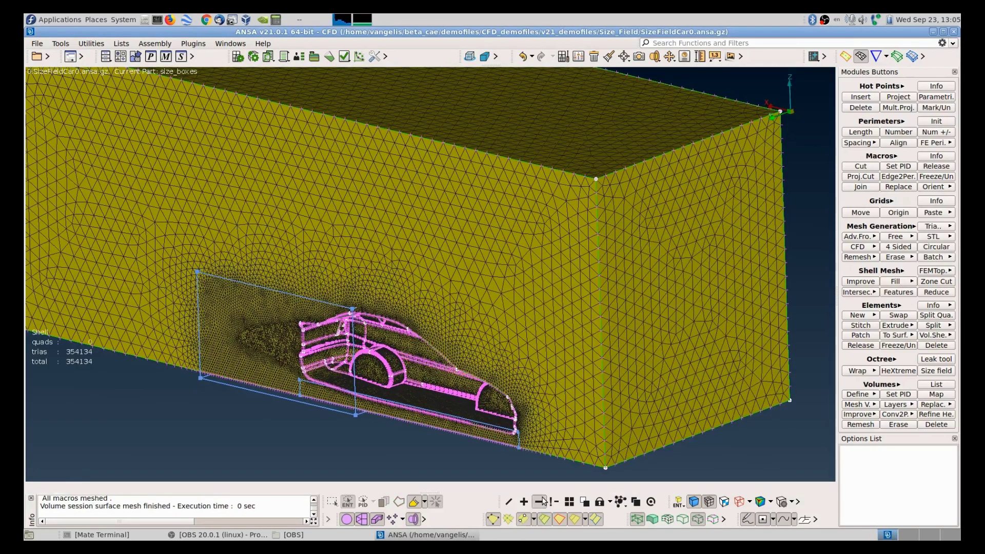
click(673, 300)
click(618, 146)
ctrl+drag(675, 211, 519, 249)
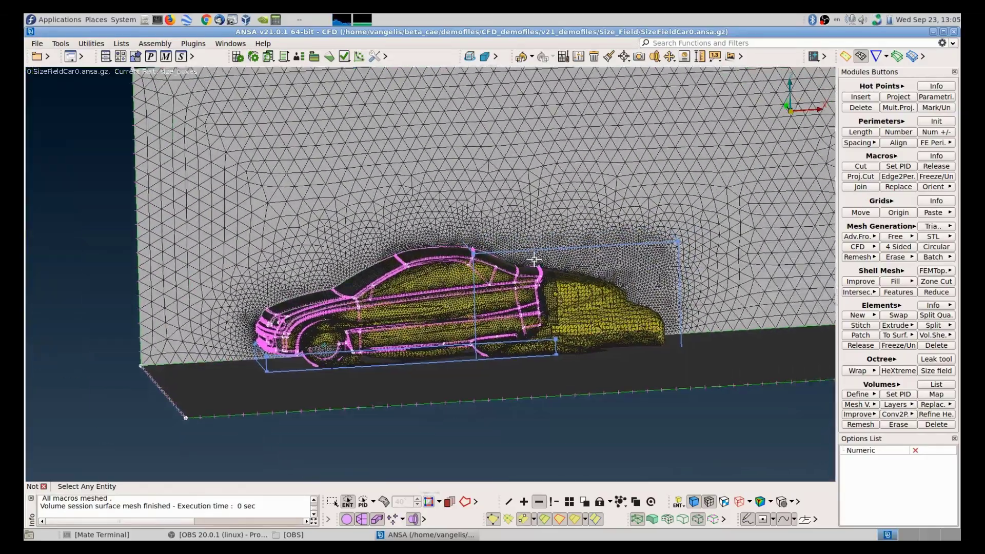
scroll(518, 249, up, 5)
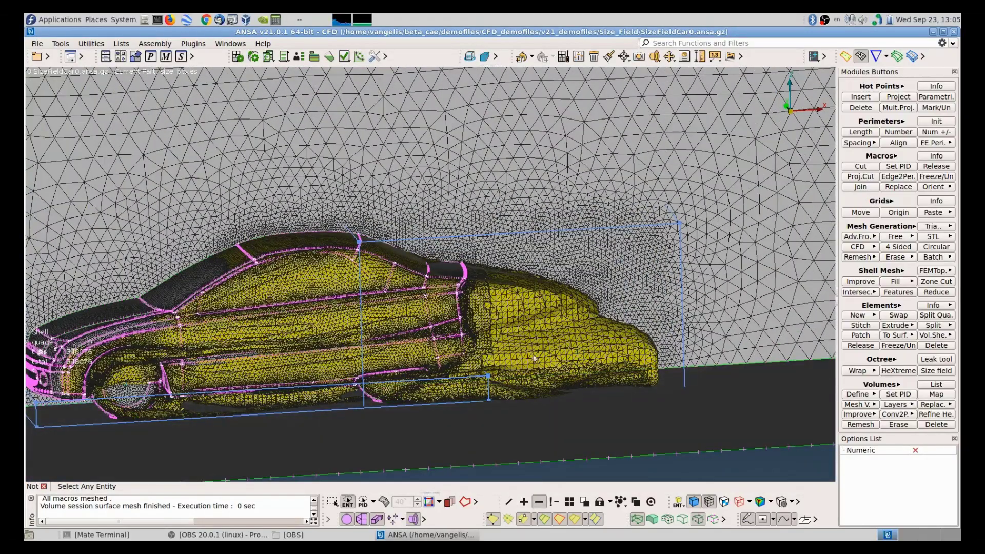
click(363, 500)
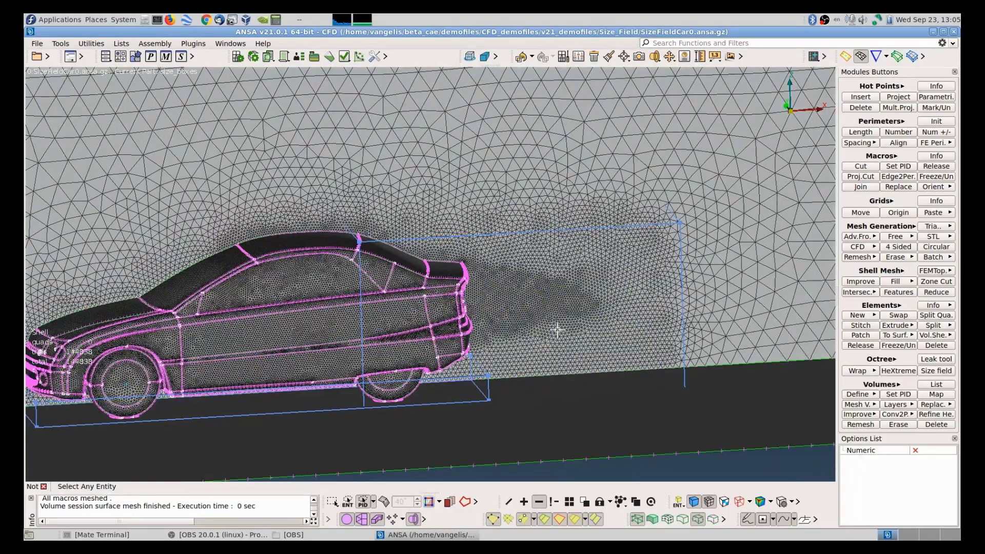
mouse_move(556, 330)
ctrl+mouse_down()
mouse_move(499, 354)
mouse_move(510, 363)
mouse_move(495, 292)
mouse_move(545, 271)
mouse_move(285, 137)
ctrl+mouse_up()
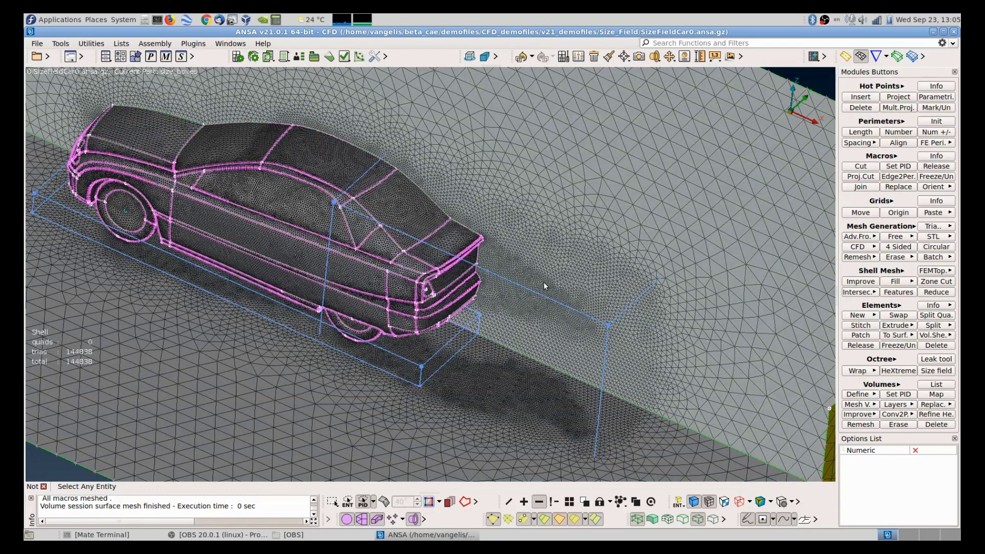
Step: Show everything again and batch mesh with layers_scenario and Volume_Scenario_3 active and the surface mesh scenario deactivated
click(571, 504)
ctrl+drag(468, 292, 641, 313)
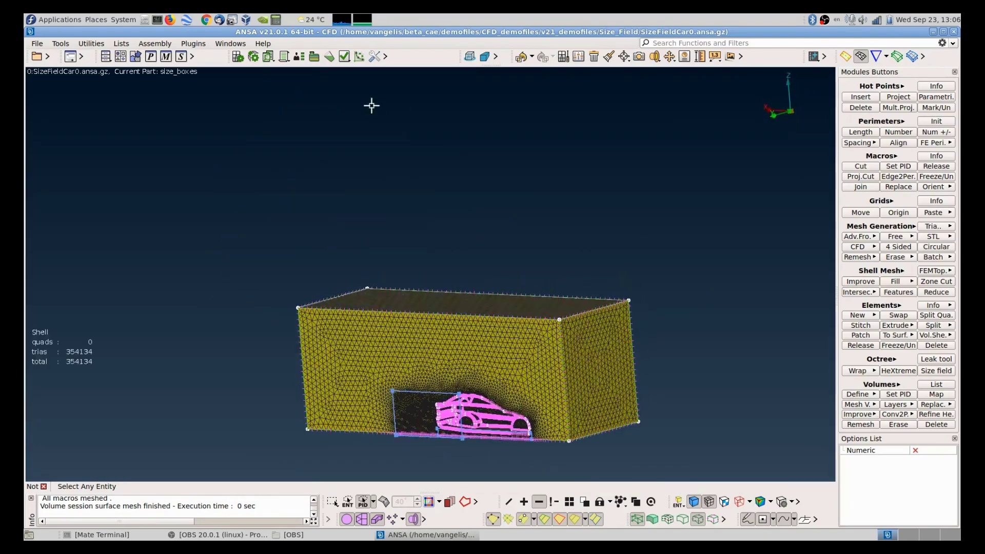
click(238, 56)
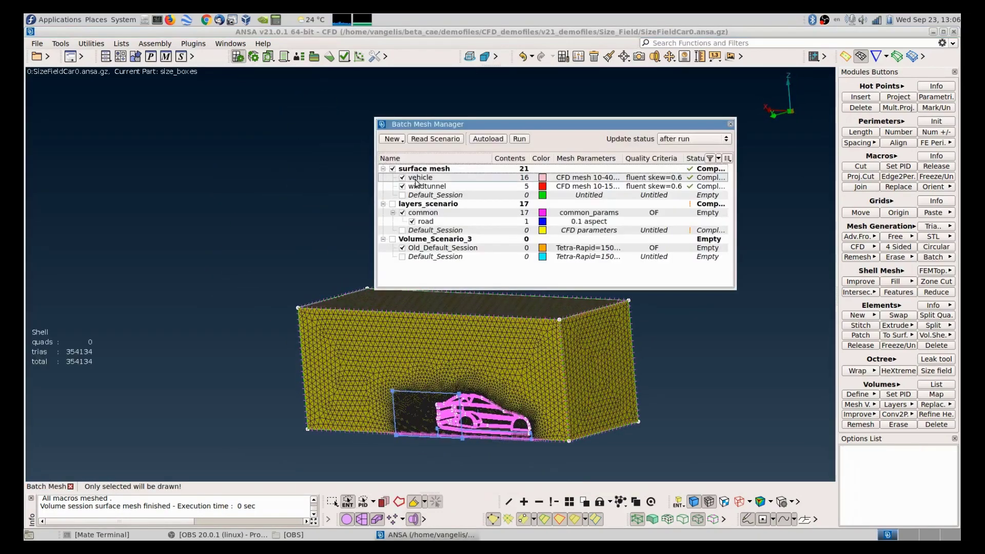
click(390, 171)
click(393, 169)
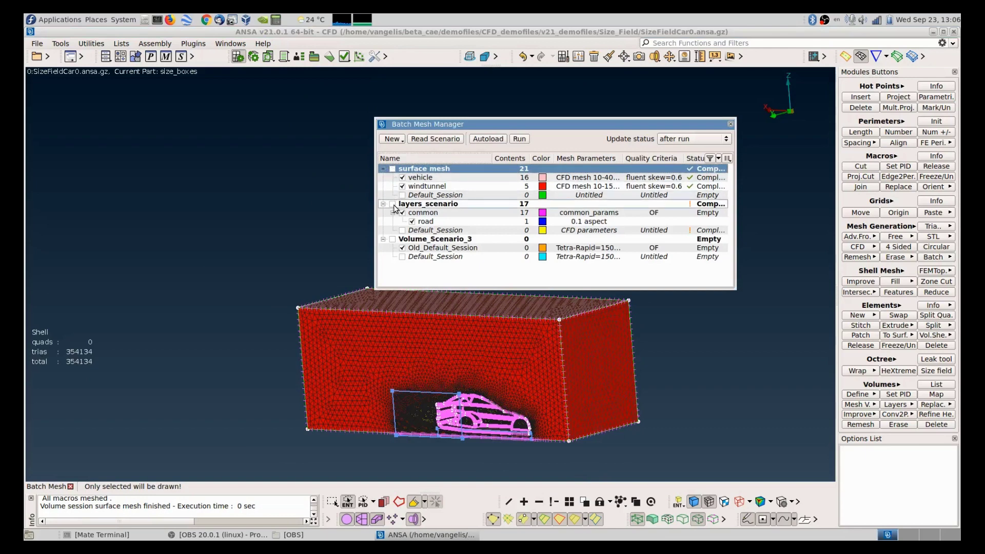
click(393, 204)
click(393, 239)
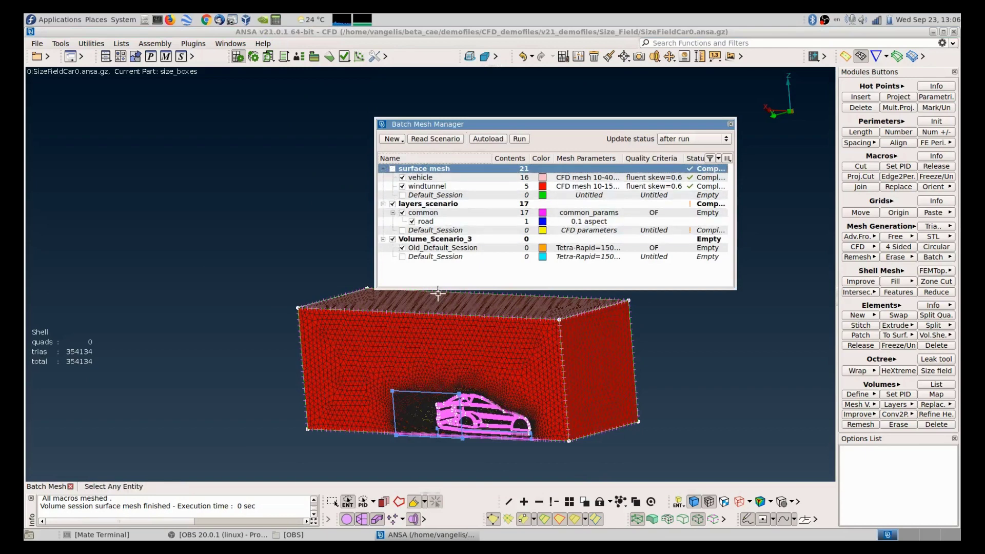
click(518, 138)
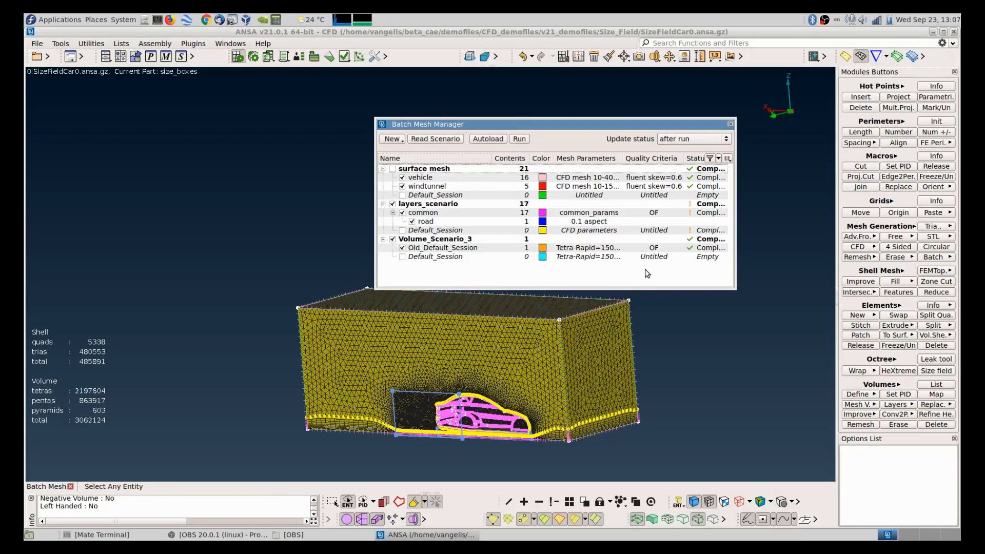
key(Escape)
Step: Hide the outer wind tunnel walls by property and examine the layers and refined mesh around the car
ctrl+drag(593, 293, 702, 292)
key(f)
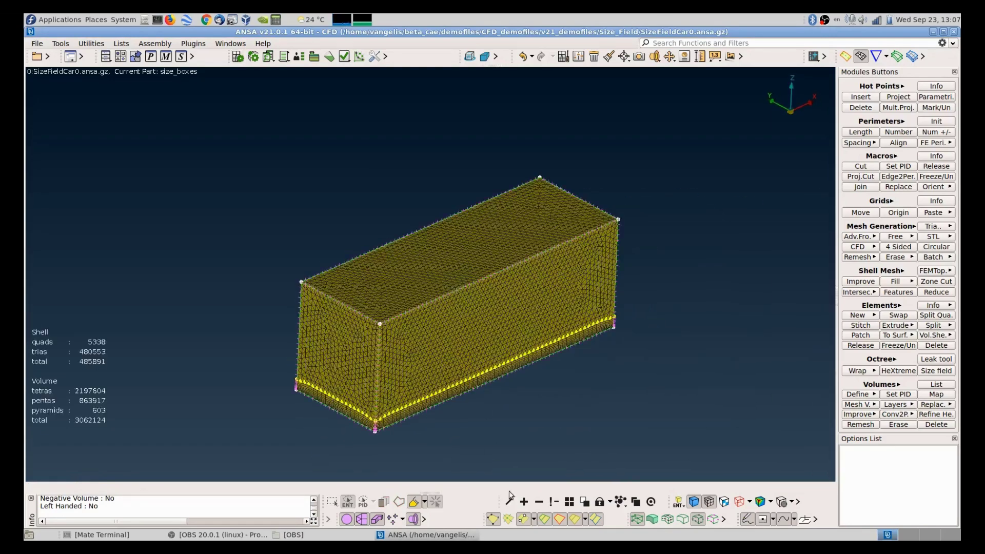
click(538, 502)
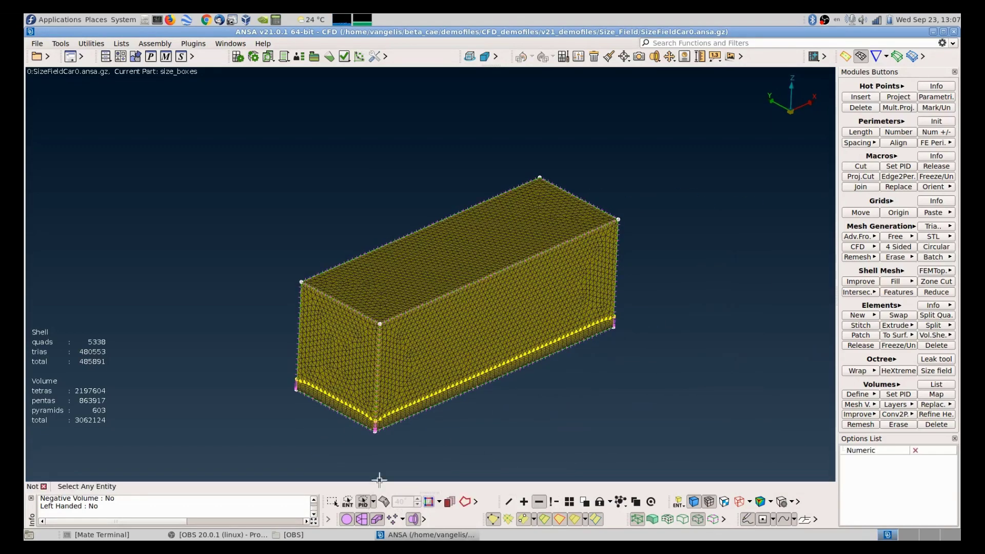
ctrl+drag(438, 329, 417, 275)
click(453, 303)
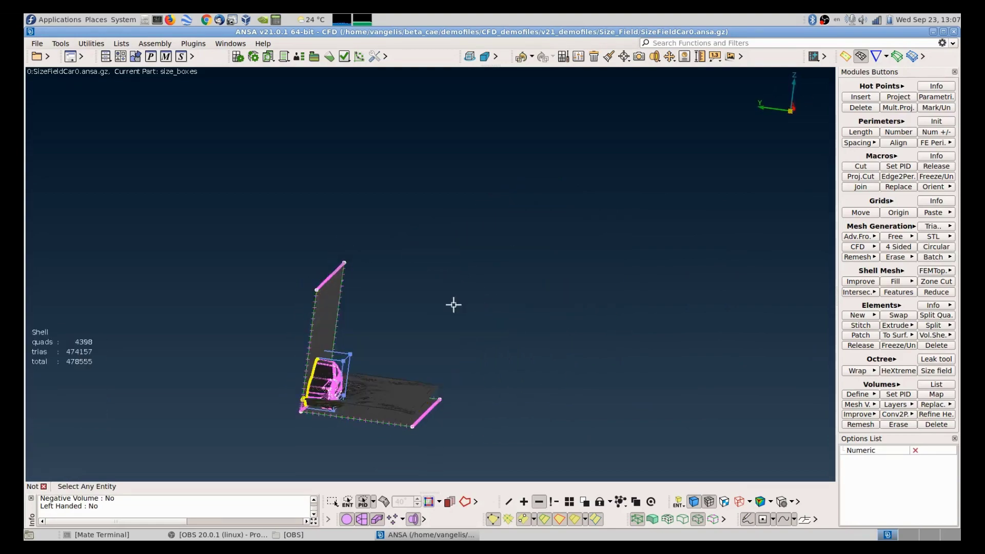
ctrl+drag(370, 390, 307, 401)
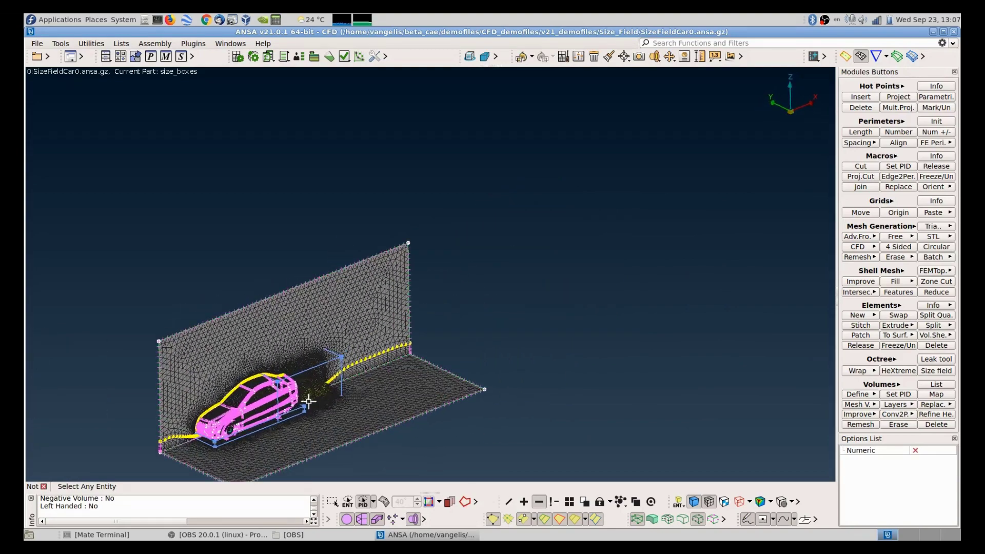
scroll(307, 400, up, 6)
ctrl+drag(412, 405, 624, 302)
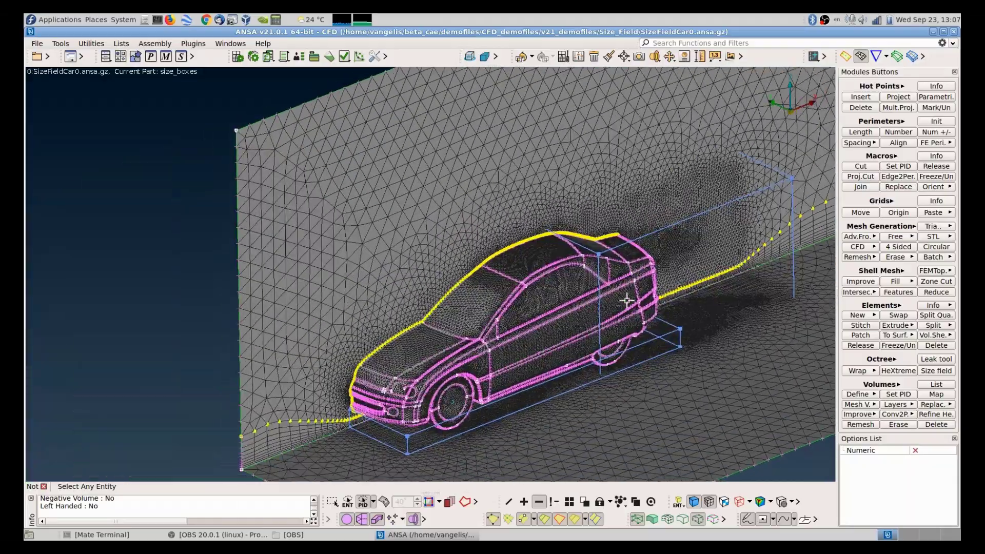
scroll(620, 321, up, 5)
scroll(575, 309, down, 8)
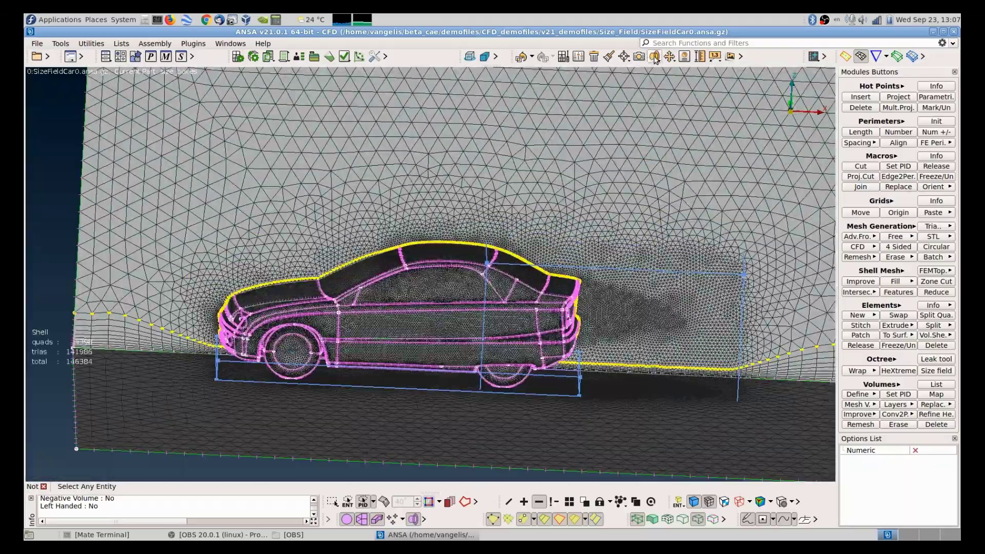
Step: Create a default ZX cutting plane with its origin taken from the size_boxes part
click(655, 57)
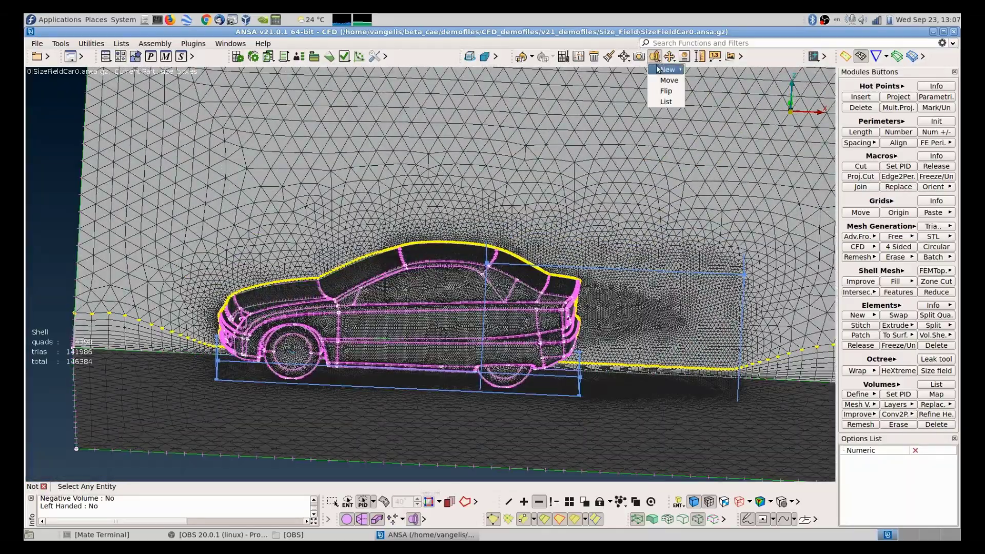
mouse_move(658, 70)
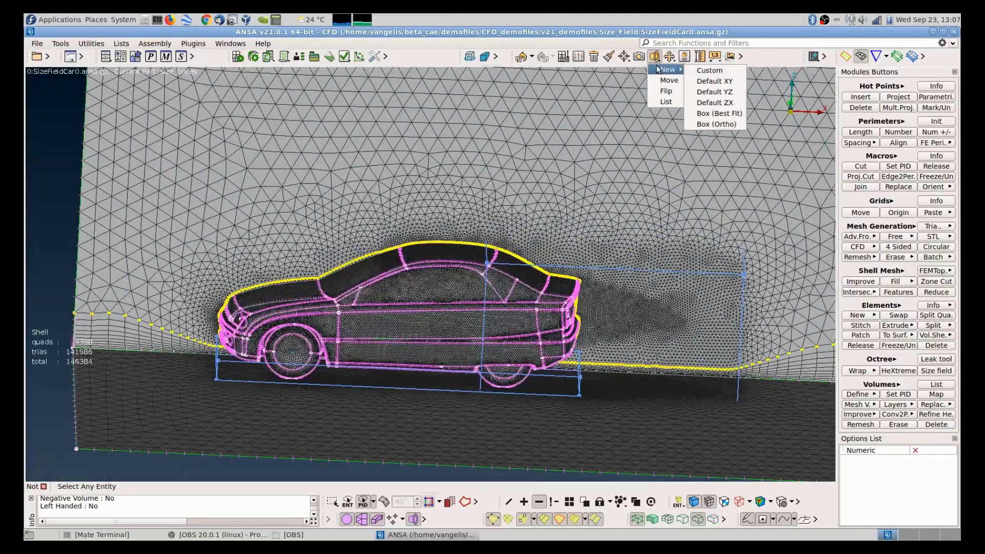
click(717, 104)
scroll(527, 278, up, 6)
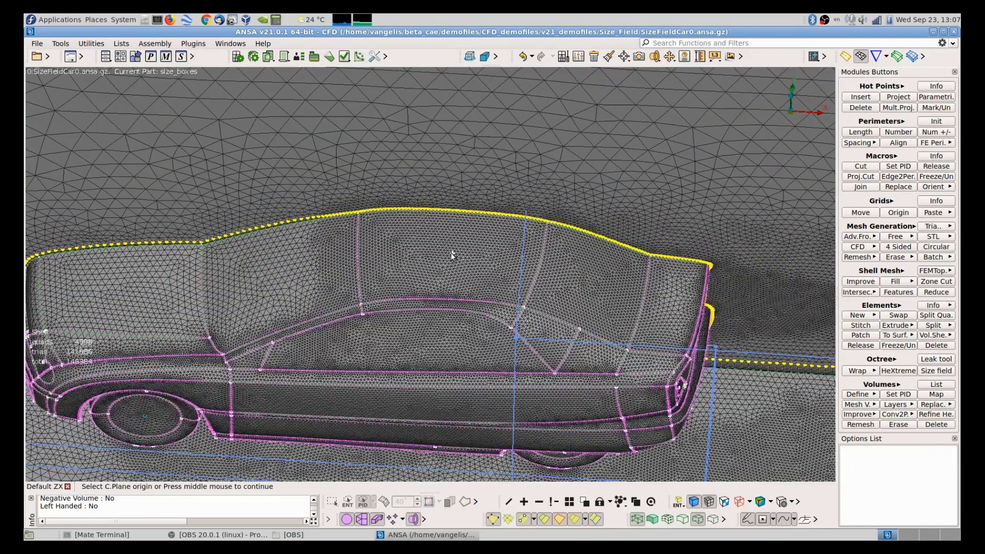
key(ctrl+m)
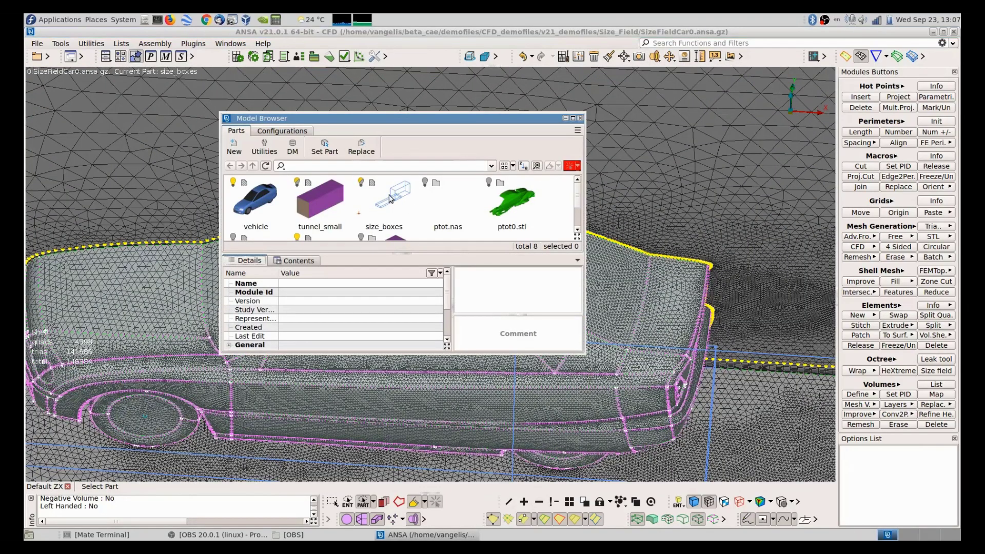
click(390, 199)
click(389, 195)
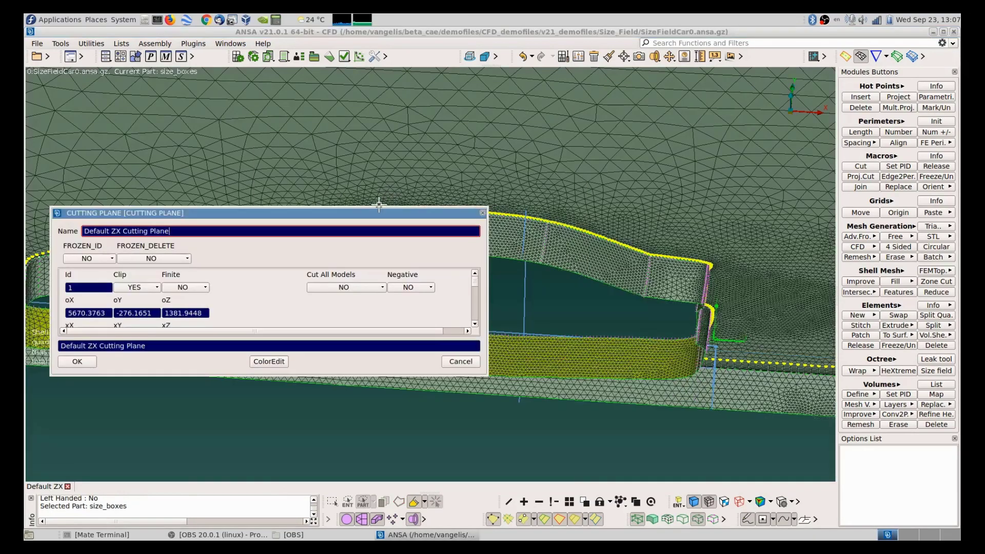
Step: Set the cutting plane's Clip option to NO and its CUT option to ALL, and accept the settings
drag(358, 215, 666, 323)
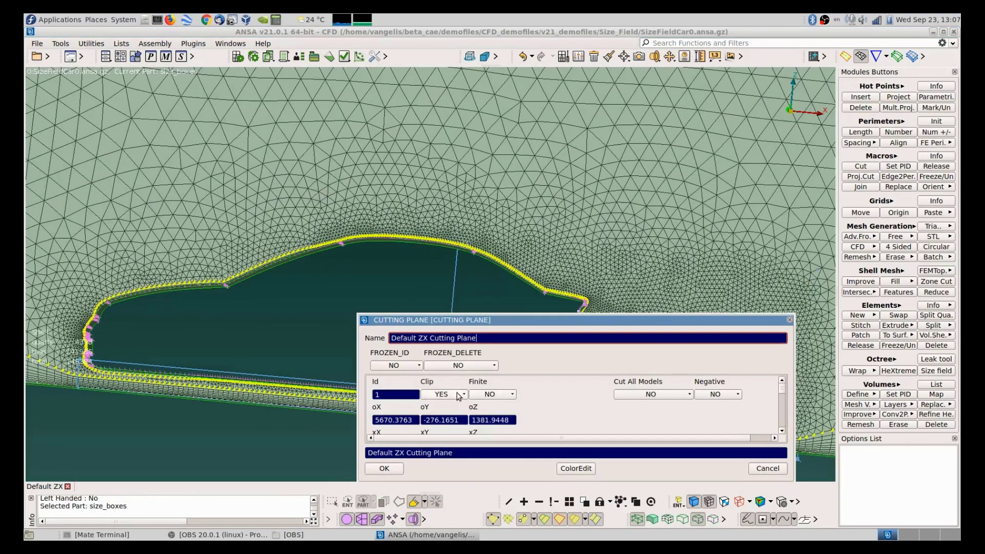
click(460, 395)
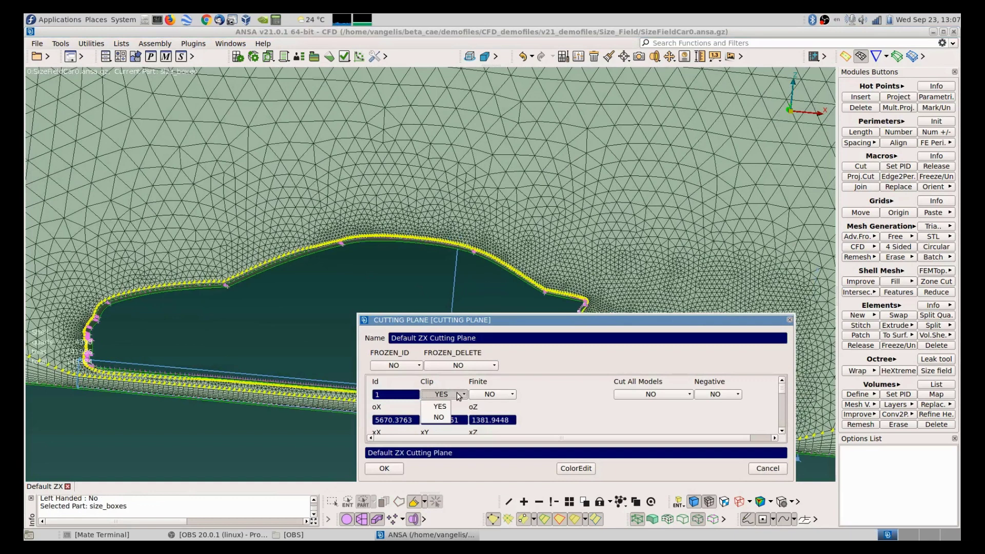
click(436, 417)
scroll(555, 413, down, 3)
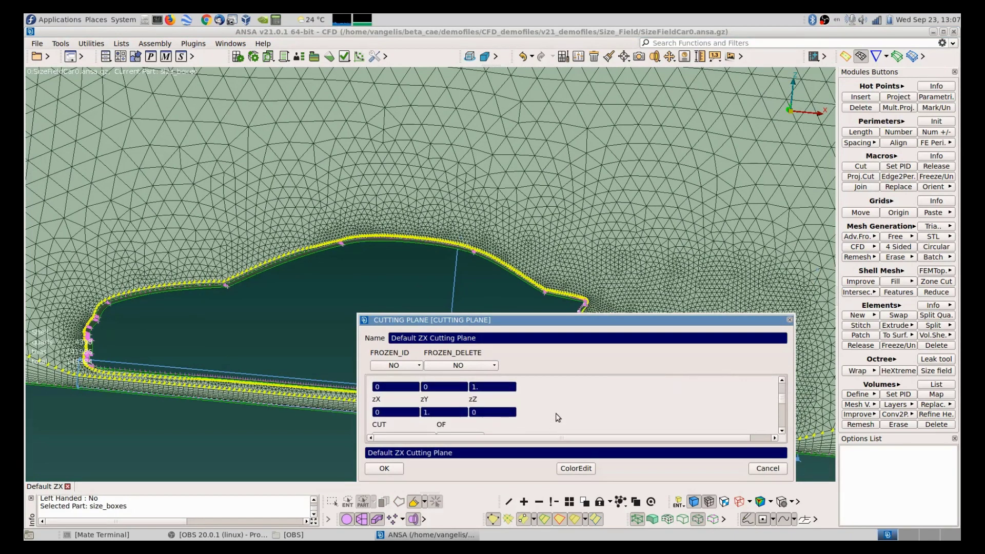
click(430, 409)
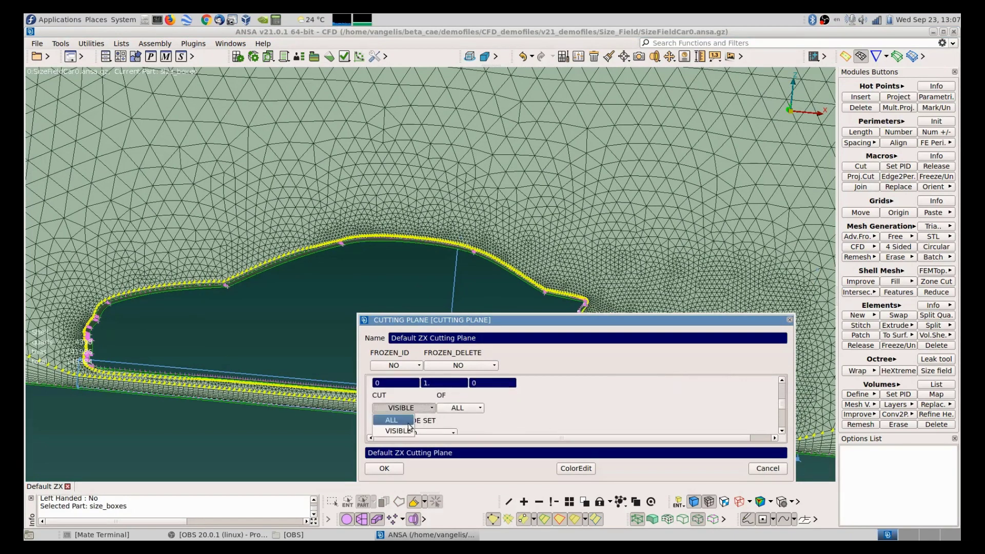
click(410, 426)
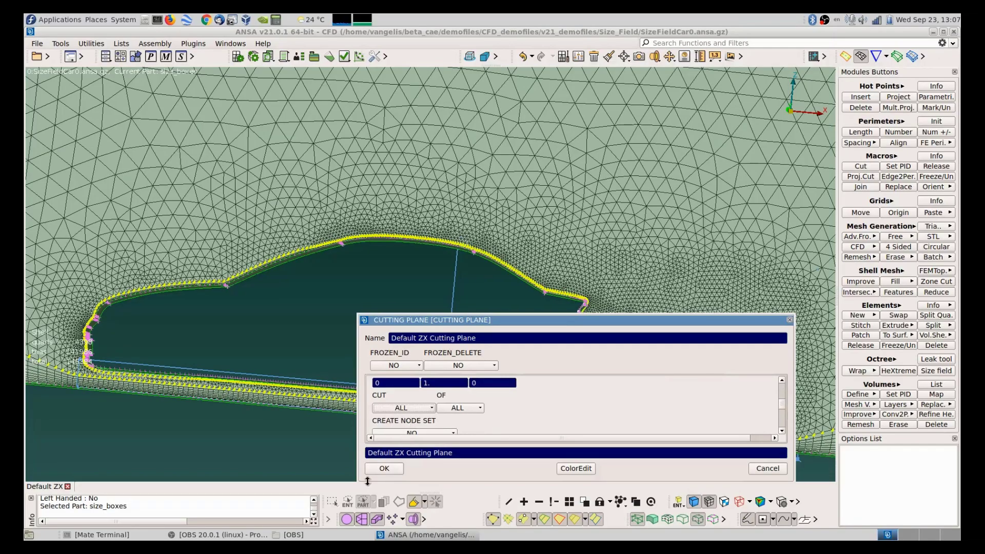
click(385, 468)
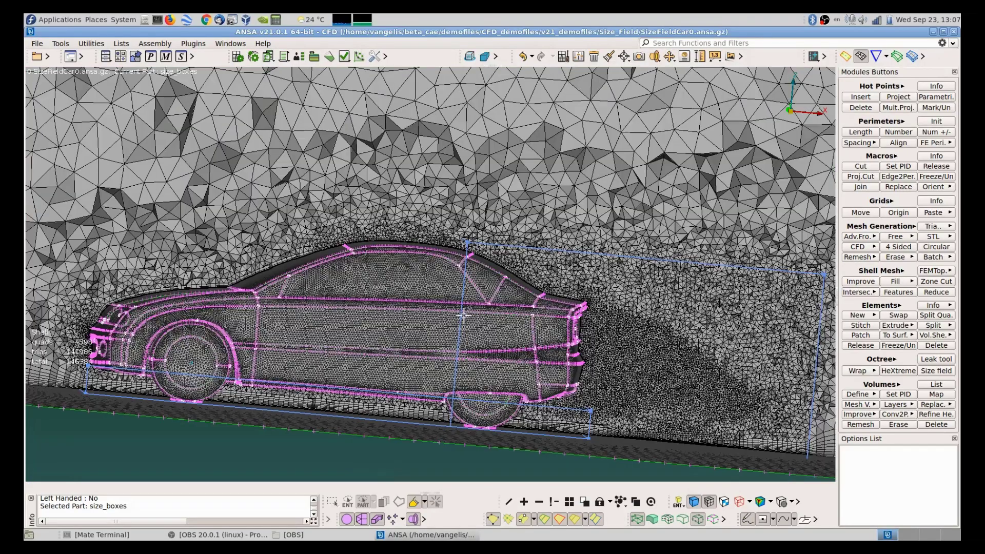
Step: Examine the cut volume mesh, including the layers on the car body and the refinement in the wake
mouse_move(464, 316)
ctrl+mouse_down()
mouse_move(482, 298)
mouse_move(467, 314)
ctrl+mouse_up()
scroll(468, 314, up, 5)
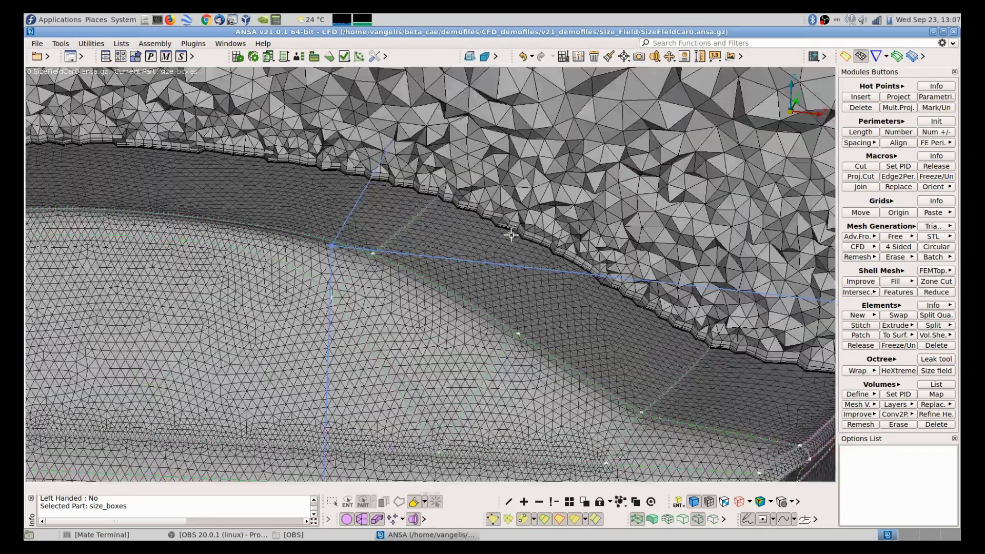
scroll(595, 263, down, 2)
scroll(595, 262, down, 5)
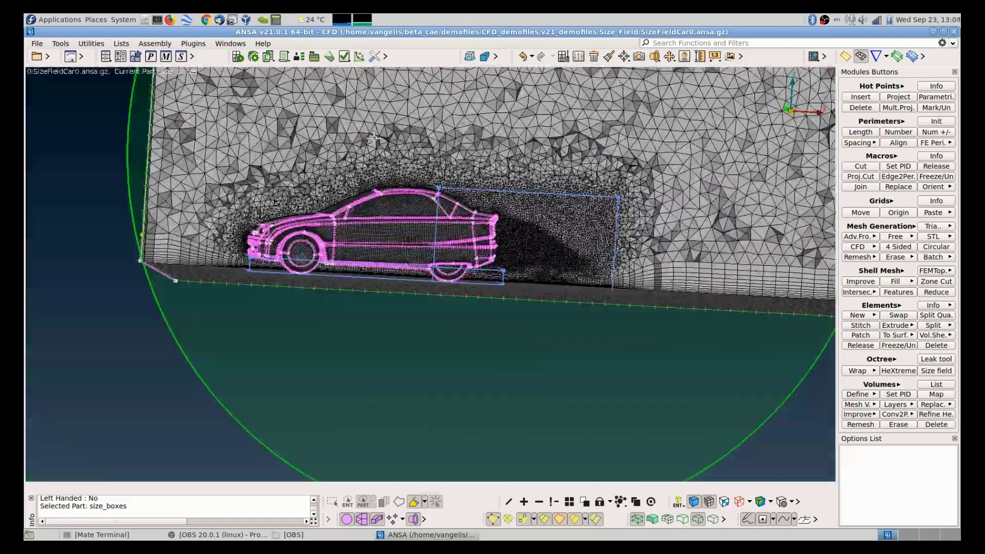
scroll(549, 275, up, 3)
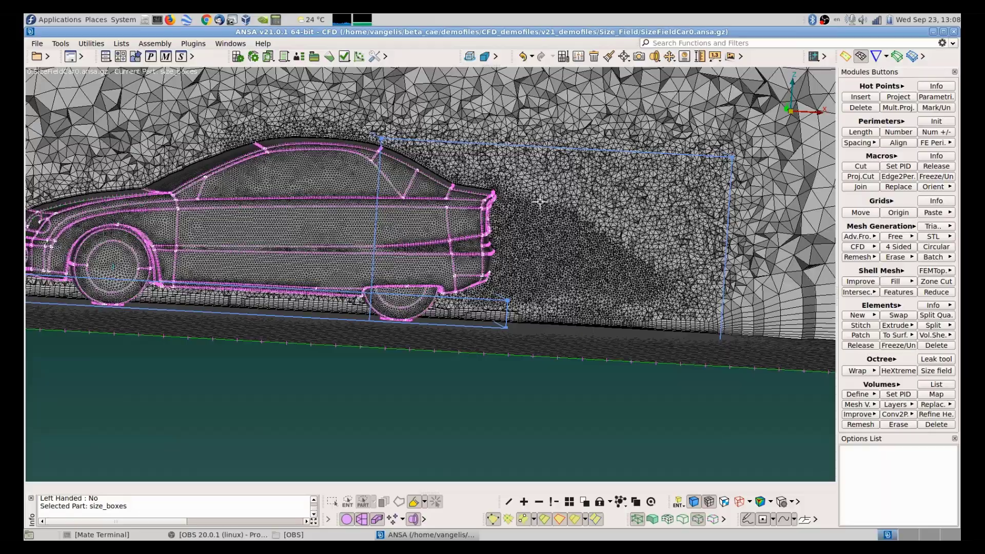
ctrl+drag(631, 275, 594, 282)
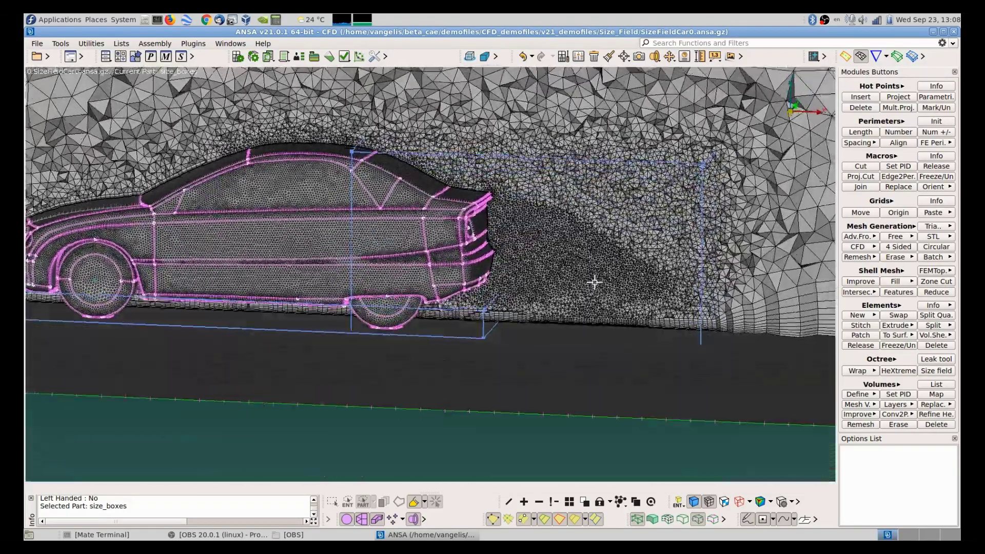
Step: Start moving the cutting plane interactively and translate it sideways through the volume mesh around the car
click(655, 56)
click(669, 80)
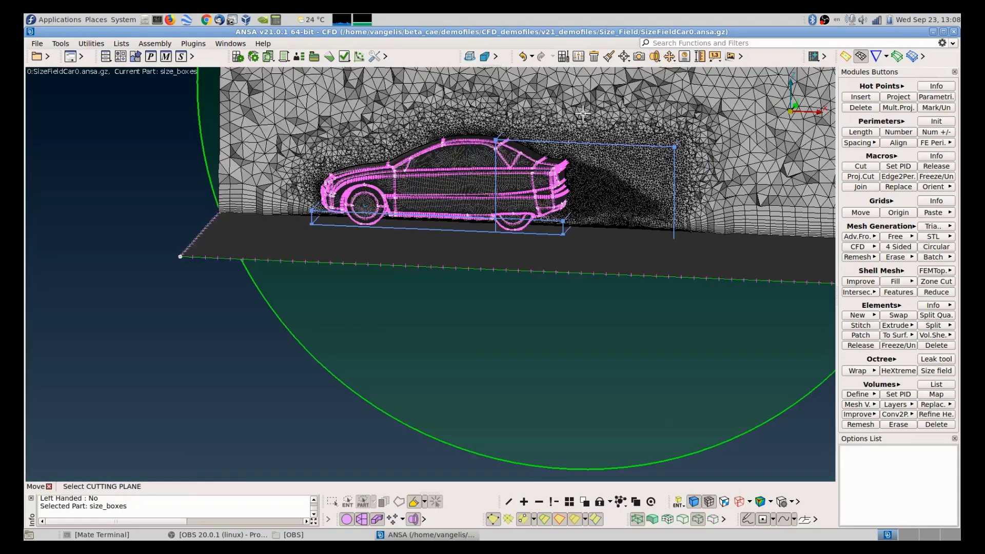
click(553, 109)
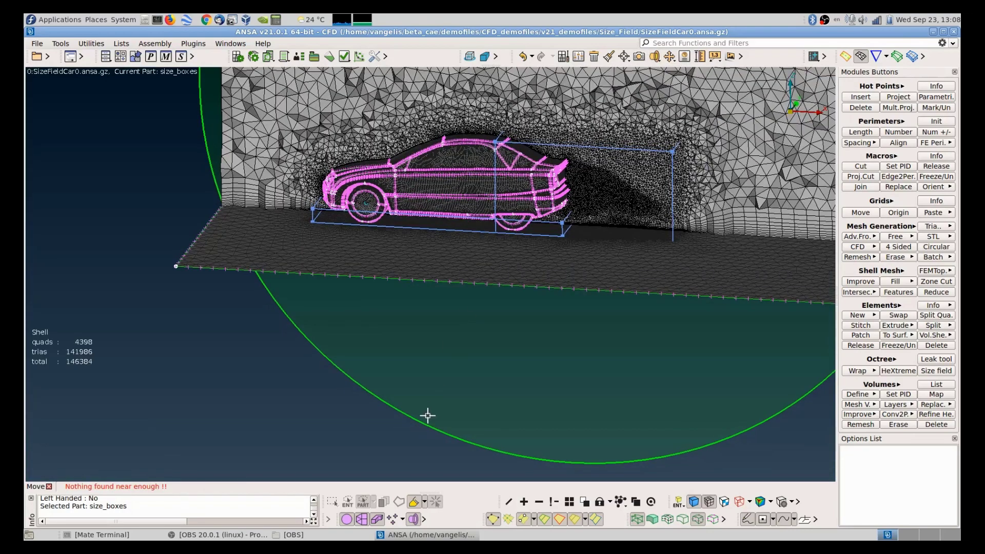
click(428, 413)
scroll(553, 111, up, 5)
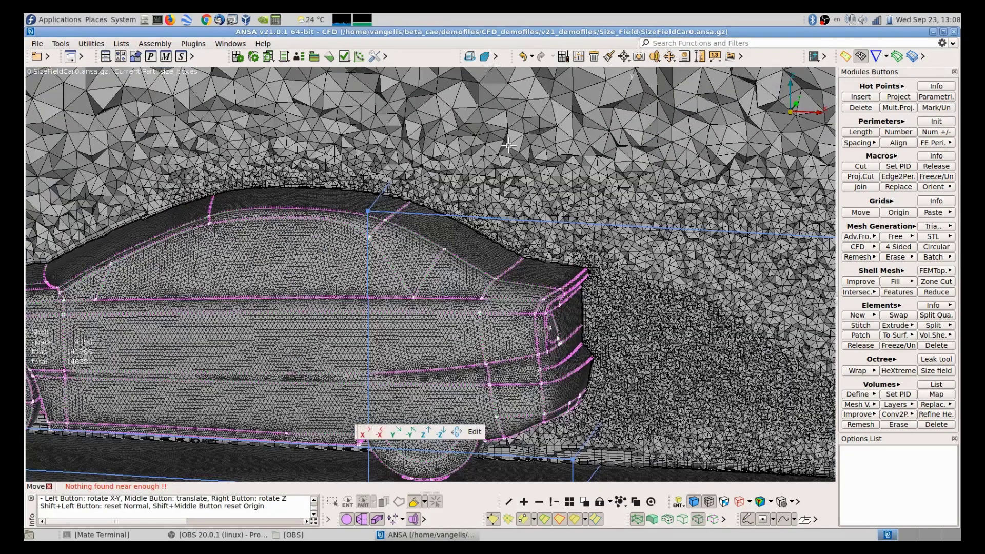
middle_drag(553, 112, 470, 189)
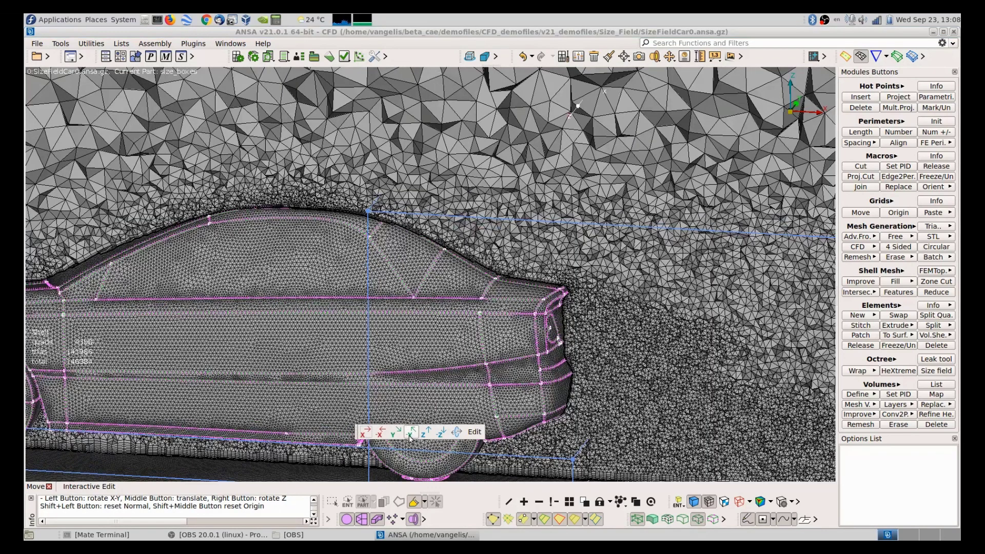
Step: Orient the cutting plane along Z, lower it into the car body, and examine the horizontal mesh cut behind the car
click(425, 434)
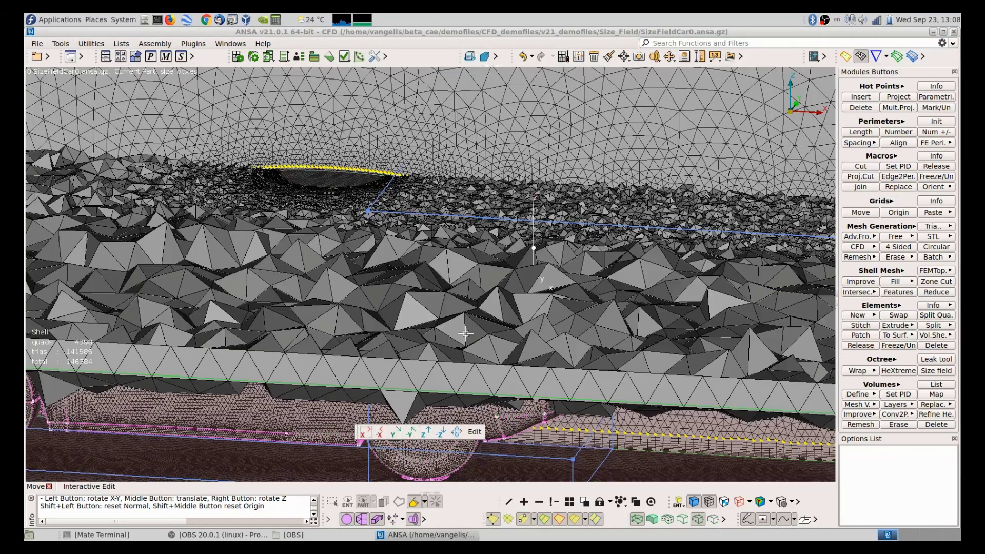
click(425, 434)
click(424, 434)
drag(463, 188, 447, 231)
scroll(593, 204, up, 3)
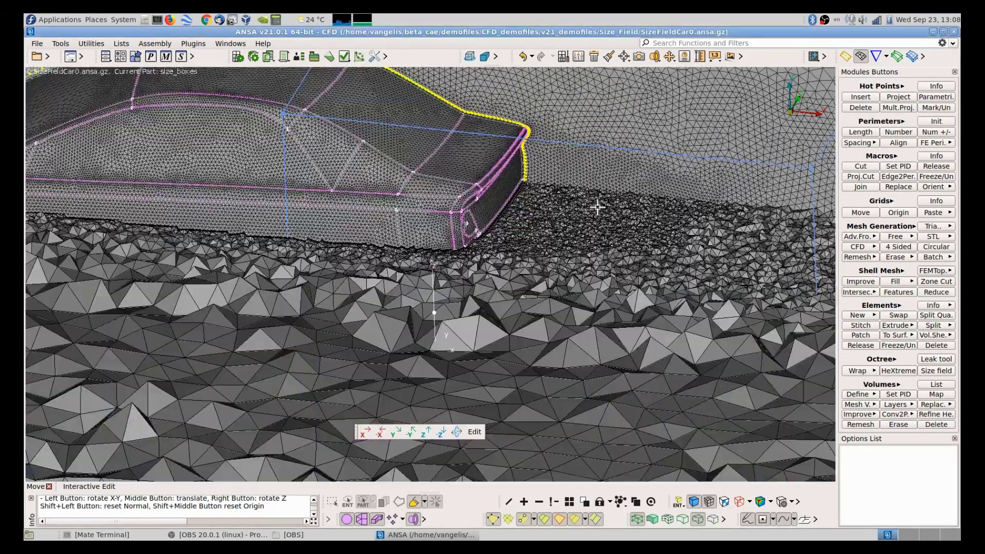
scroll(595, 224, down, 3)
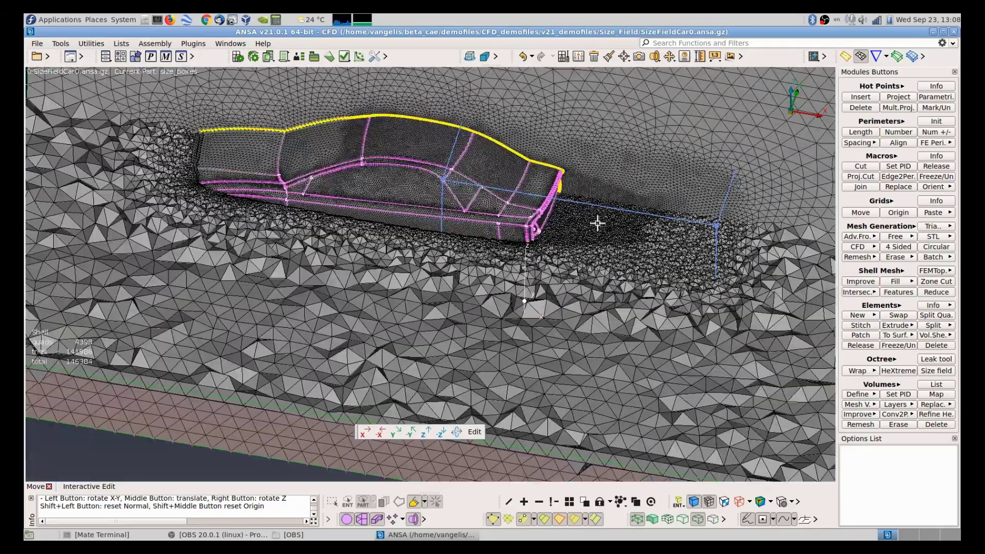
Step: Open aerospace.ansa.gz from the Size_Field folder, discarding the changes to the car model
click(35, 58)
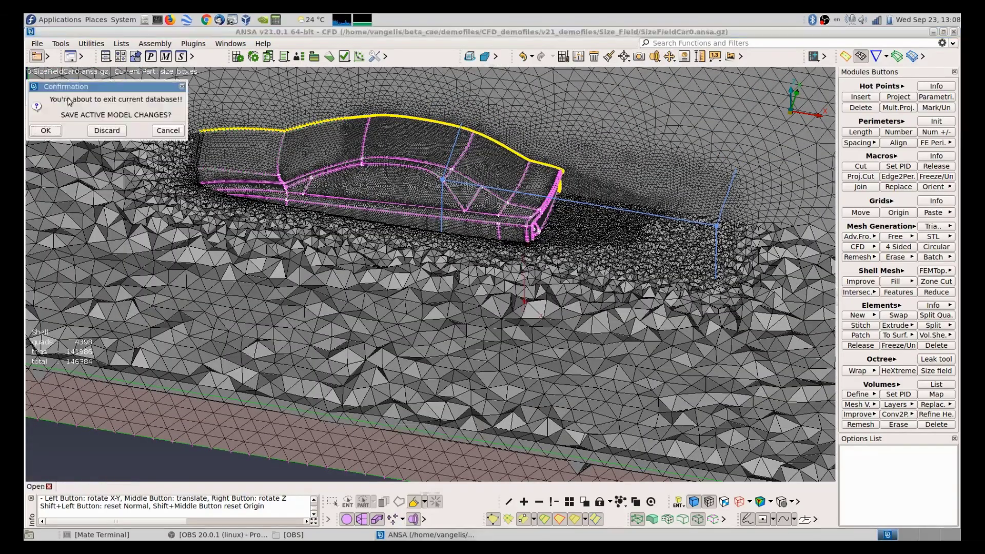
click(106, 131)
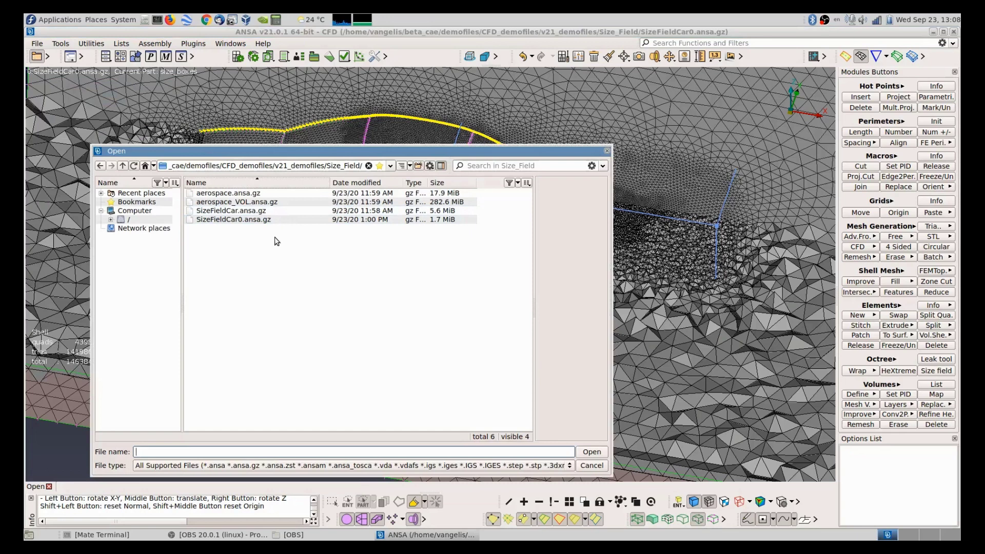
click(248, 194)
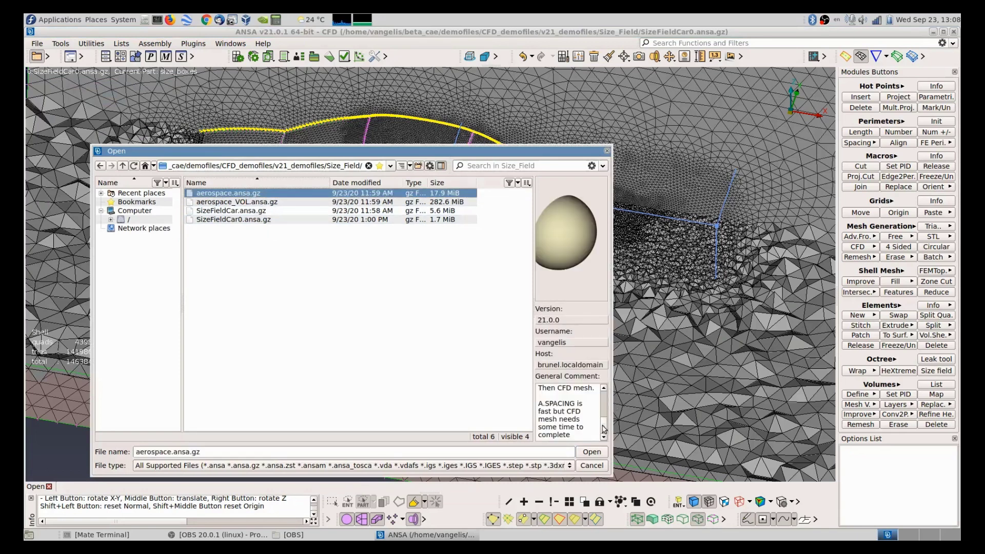
click(591, 451)
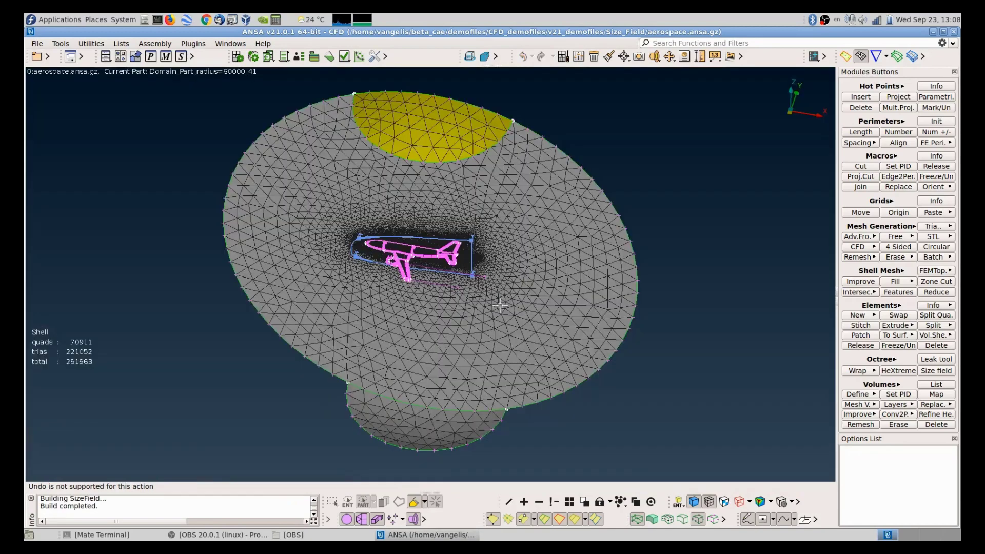
Step: Hide the spherical outer domain surface by property, leaving the symmetry plane and aircraft visible
drag(452, 262, 455, 248)
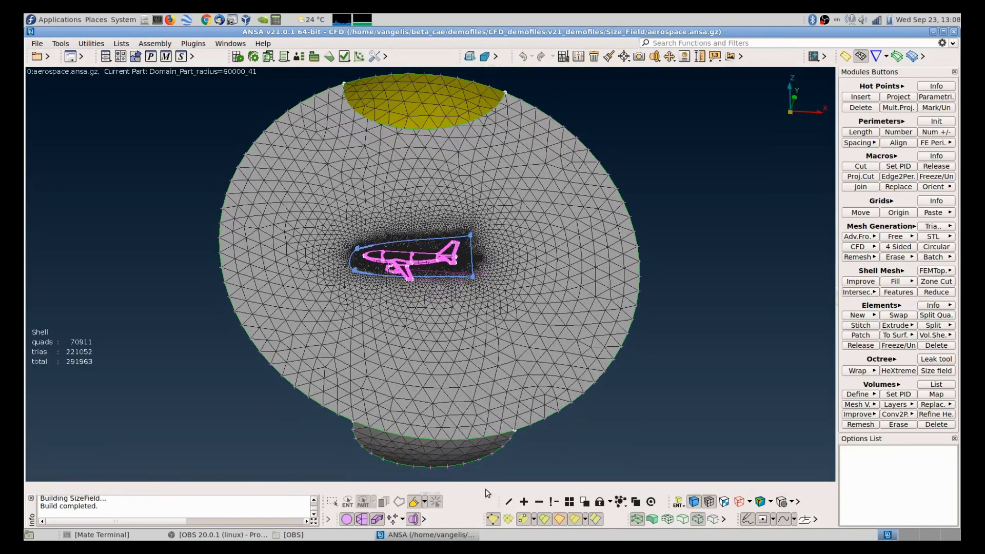
click(539, 502)
click(440, 464)
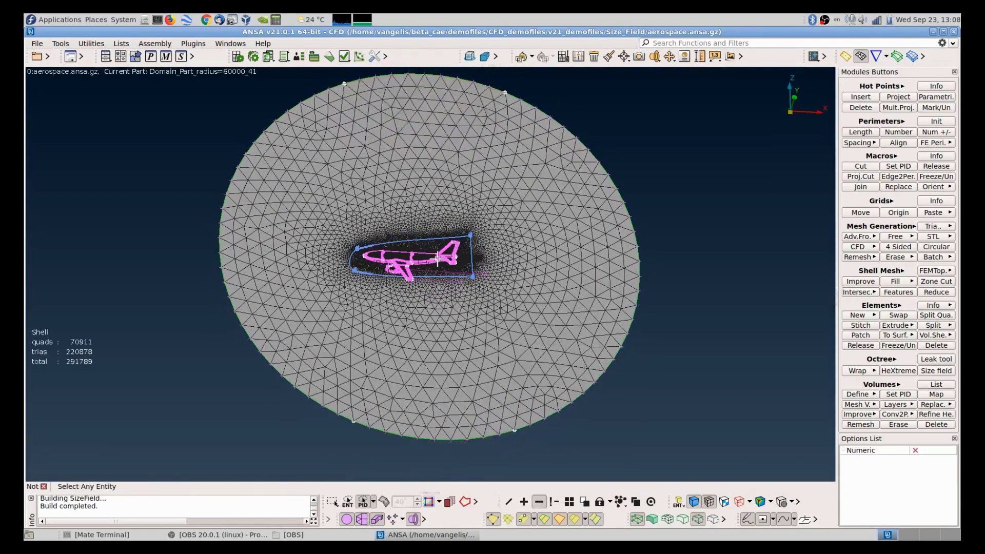
Step: Examine the size box around the aircraft and the curves trailing behind its wing and engine
scroll(438, 259, up, 5)
scroll(440, 260, up, 3)
mouse_move(347, 235)
mouse_down()
mouse_move(319, 229)
mouse_move(346, 232)
mouse_up()
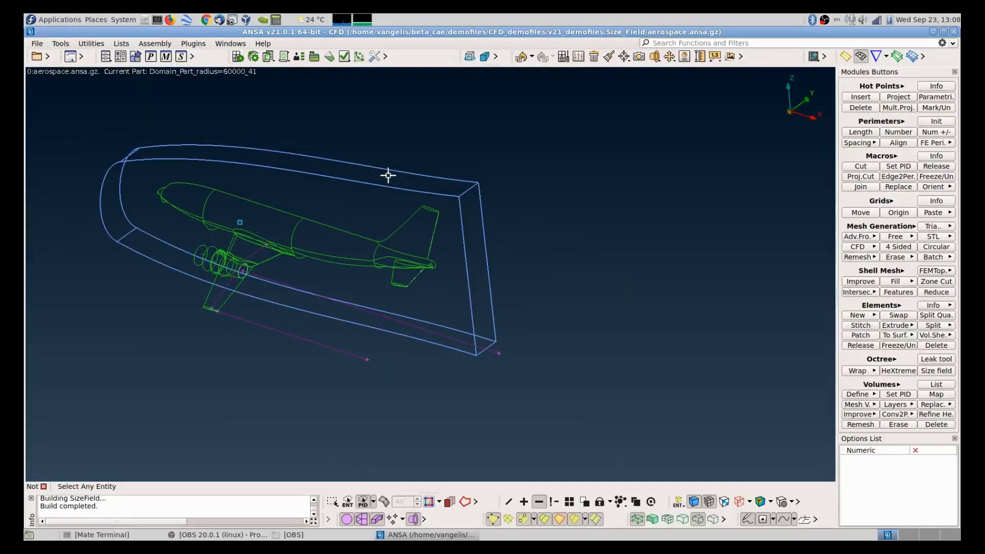
middle_drag(388, 175, 530, 160)
scroll(451, 286, up, 3)
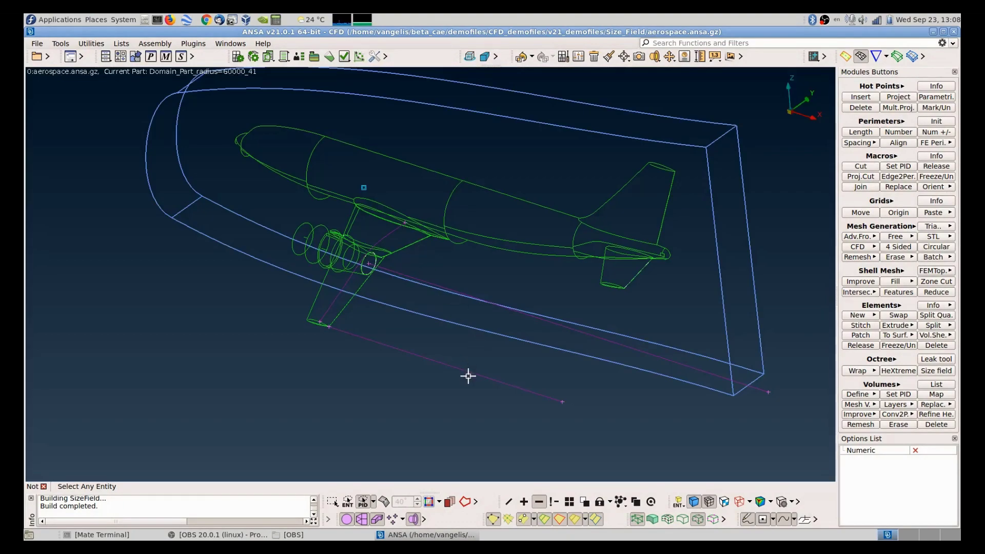
ctrl+drag(466, 374, 457, 368)
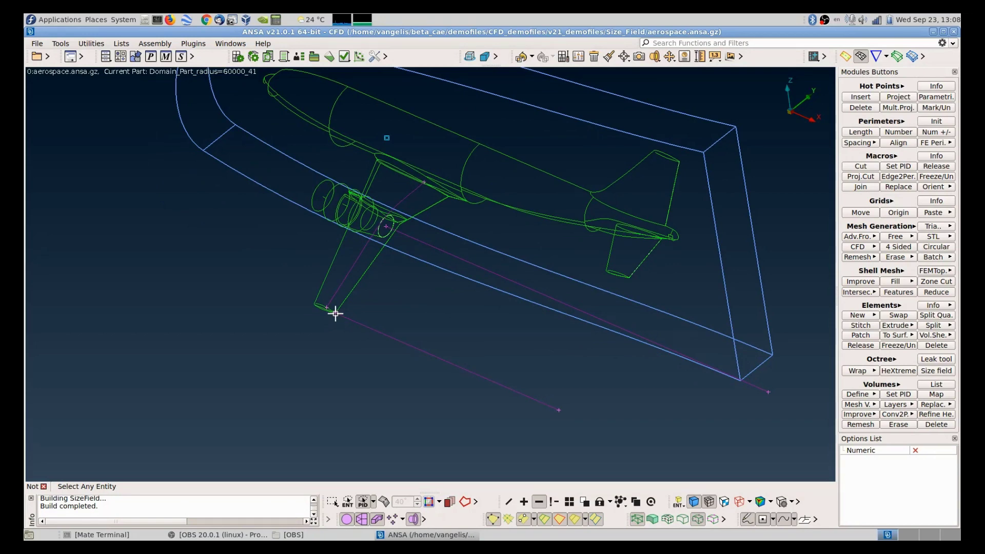
ctrl+drag(494, 372, 396, 225)
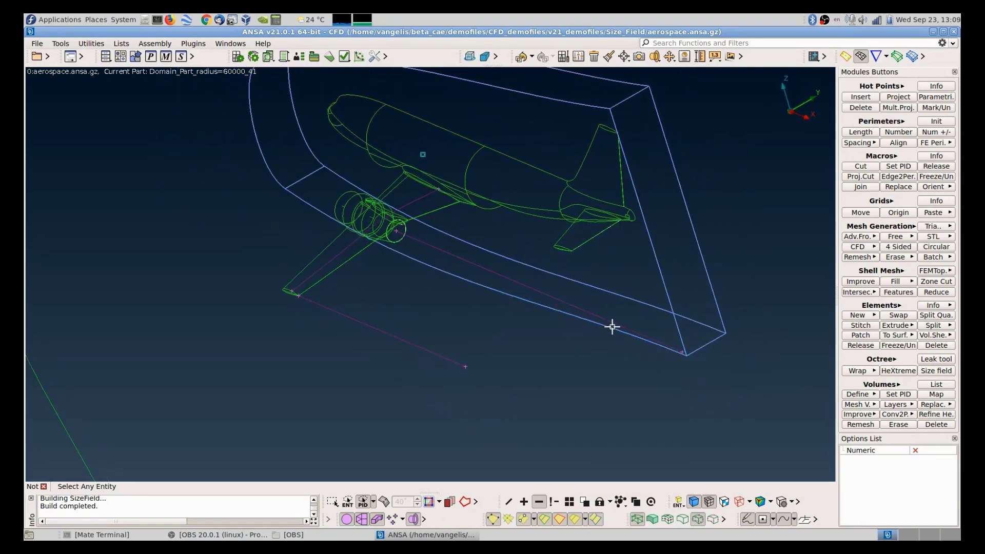
ctrl+drag(611, 325, 510, 260)
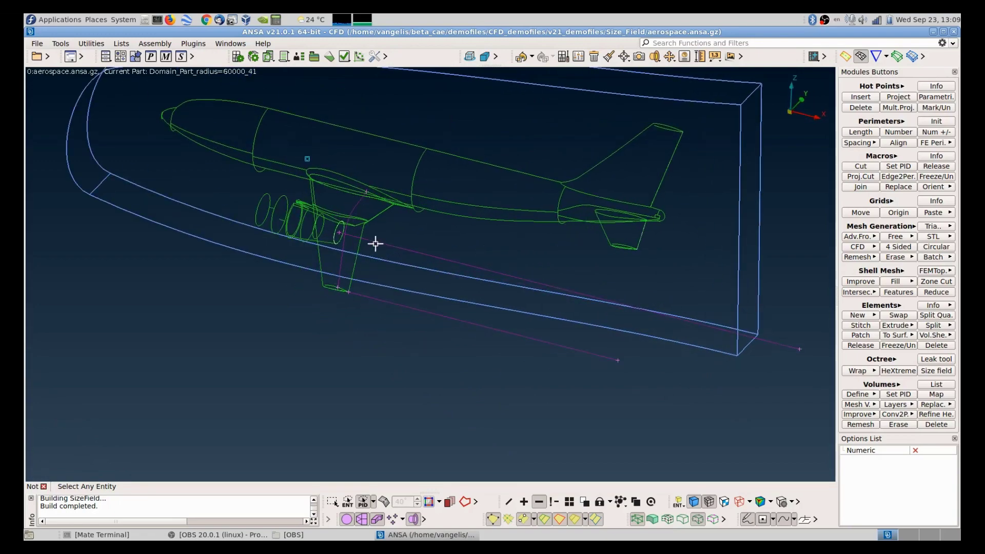
ctrl+drag(374, 242, 373, 304)
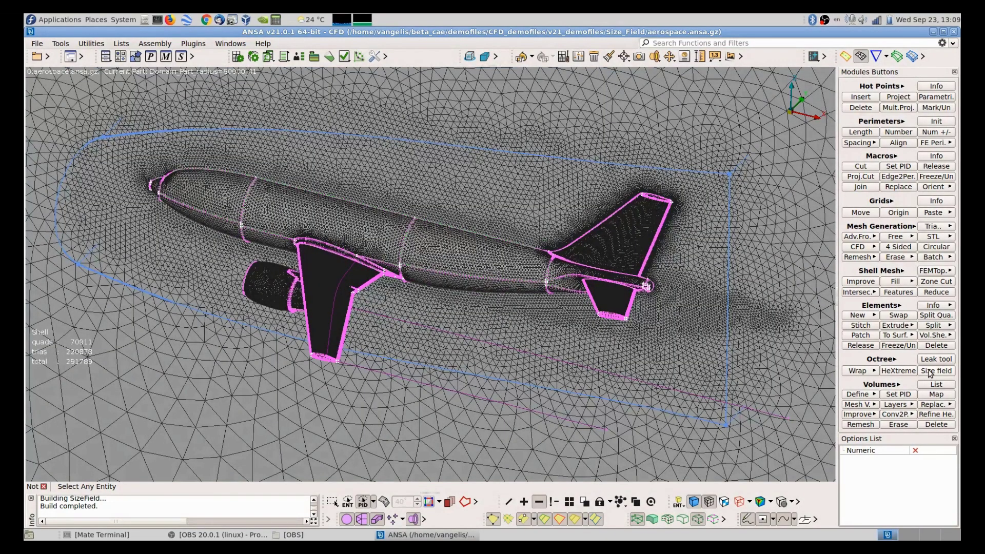
Step: Open the existing size field's definition with full rule names showing and review the available new rule types
click(929, 372)
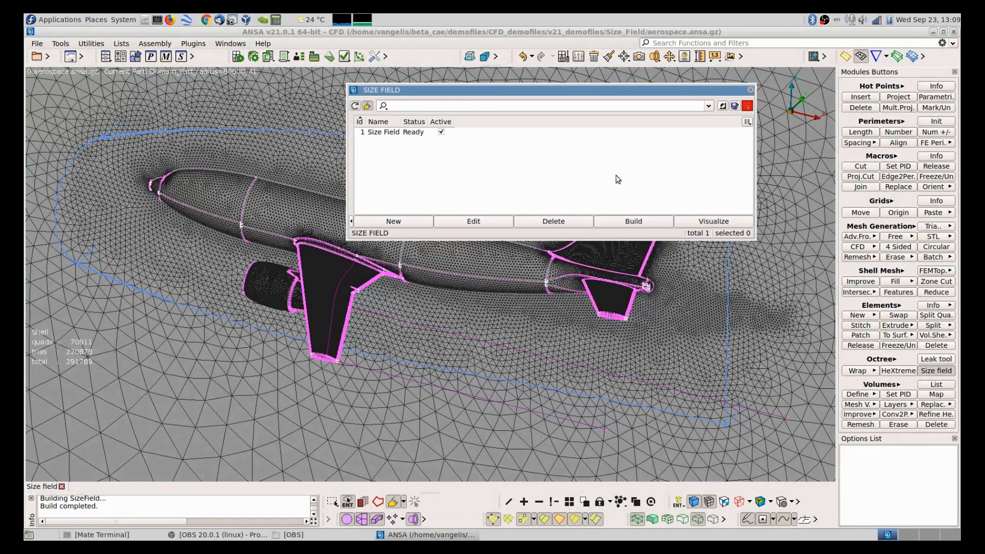
click(422, 132)
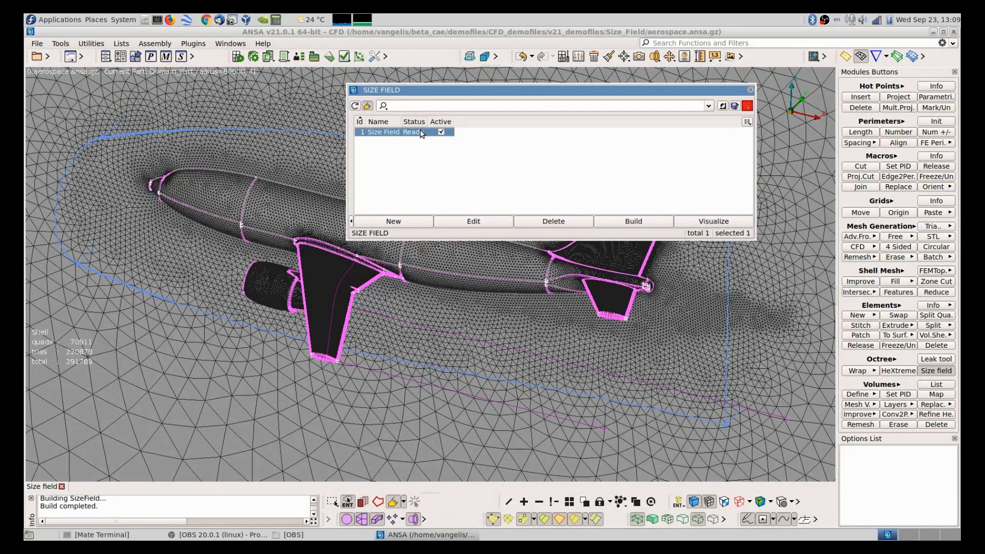
click(481, 221)
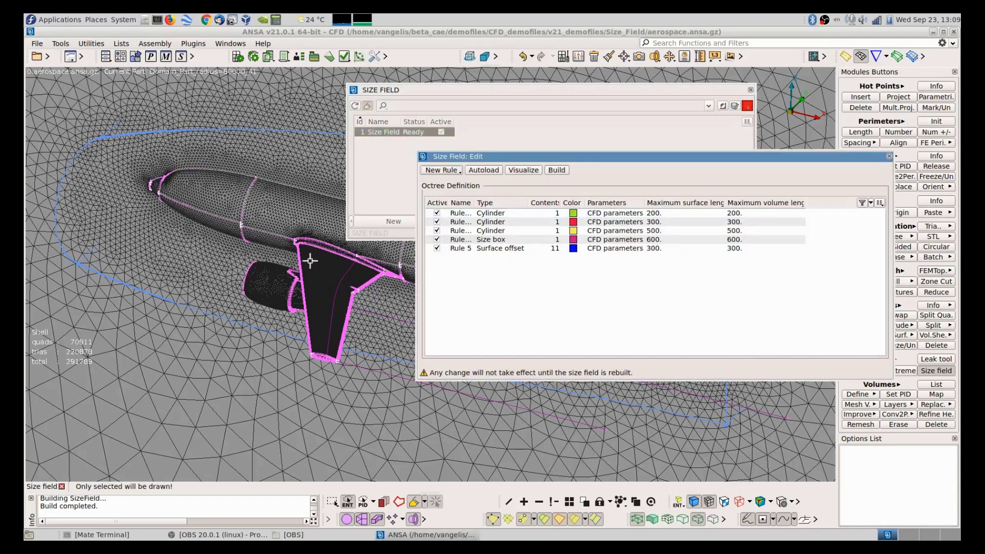
ctrl+drag(310, 260, 403, 261)
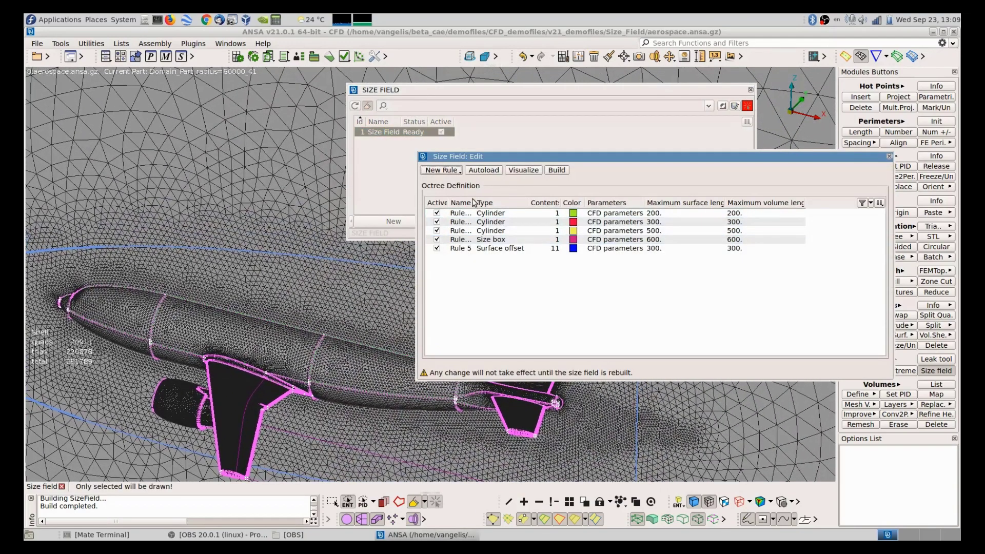
drag(474, 201, 551, 201)
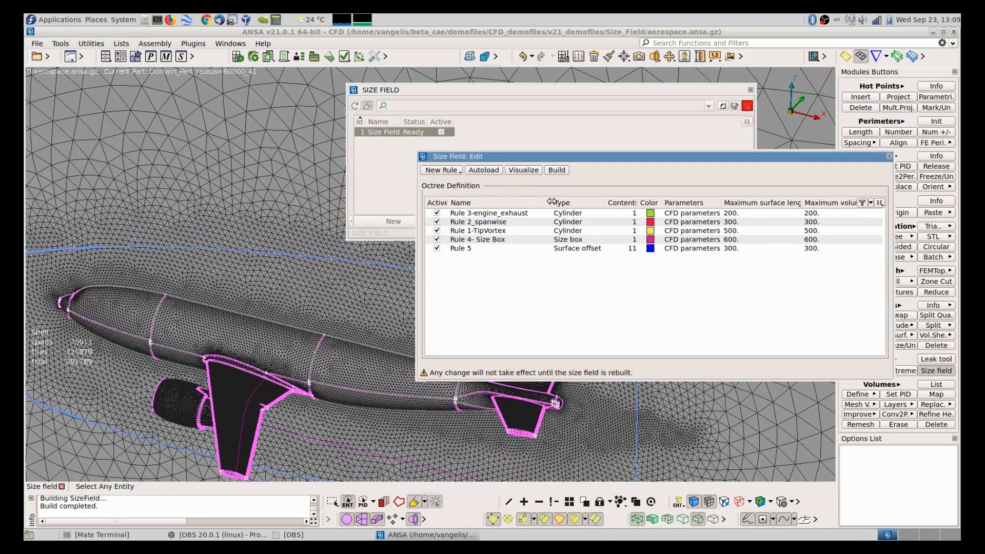
click(444, 170)
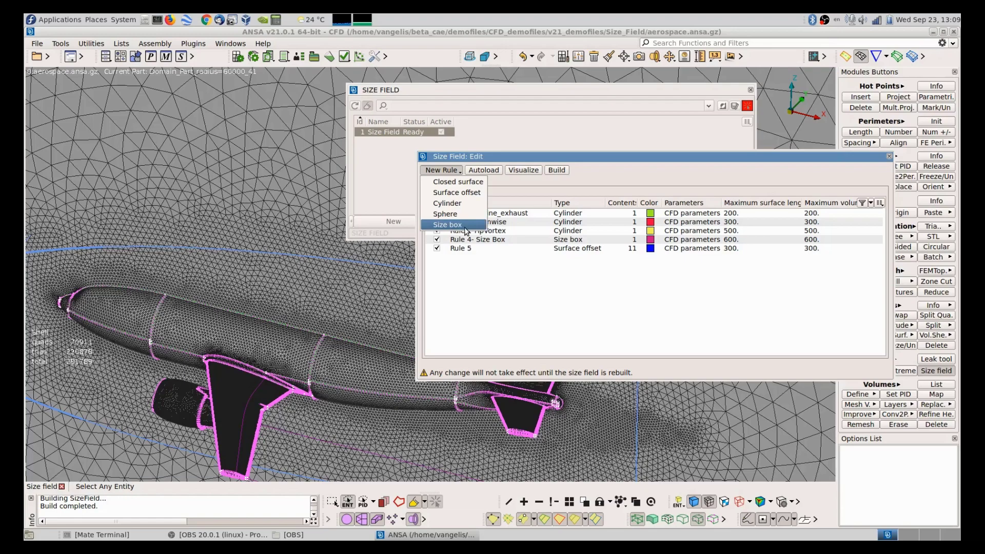
Step: Highlight the three cylinder rules, the size box rule and the surface offset rule in turn to examine their entities on the aircraft
drag(570, 213, 573, 232)
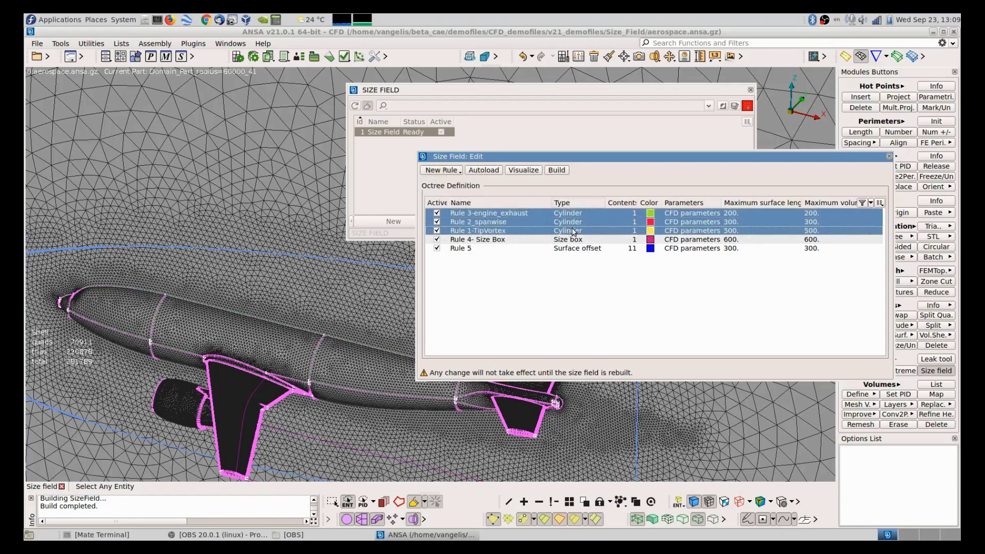
scroll(327, 327, down, 5)
scroll(313, 349, up, 8)
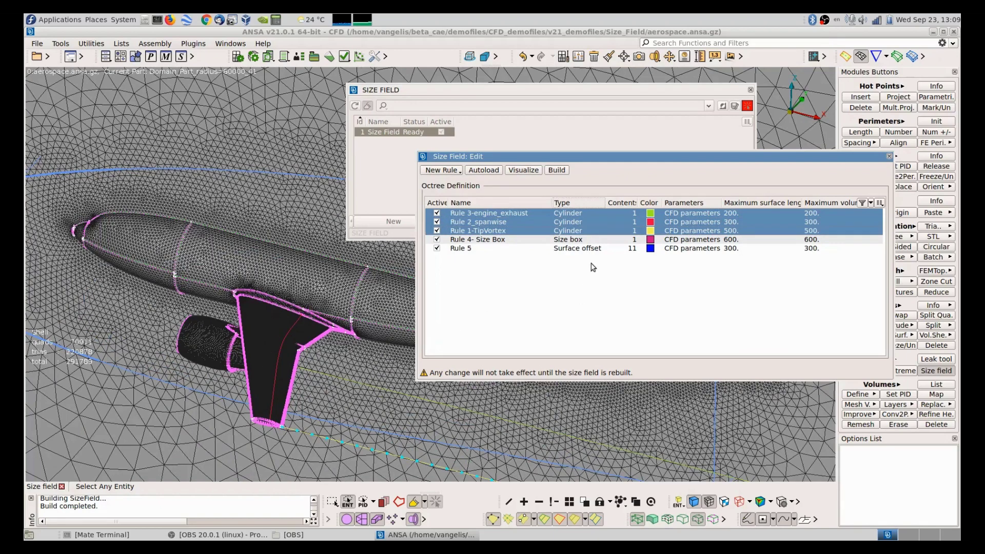
click(590, 240)
scroll(325, 293, down, 3)
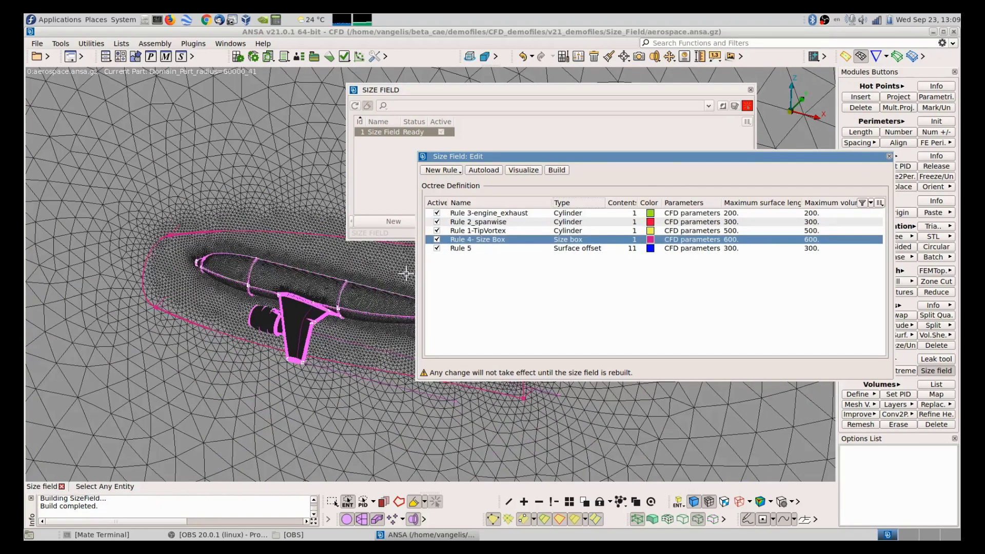
click(571, 249)
scroll(297, 308, up, 2)
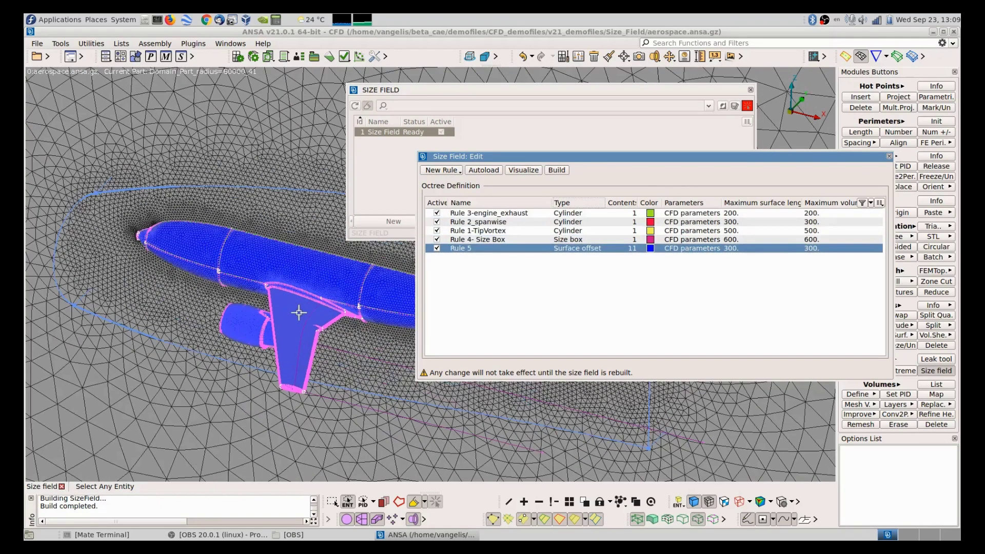
ctrl+middle_drag(320, 307, 301, 385)
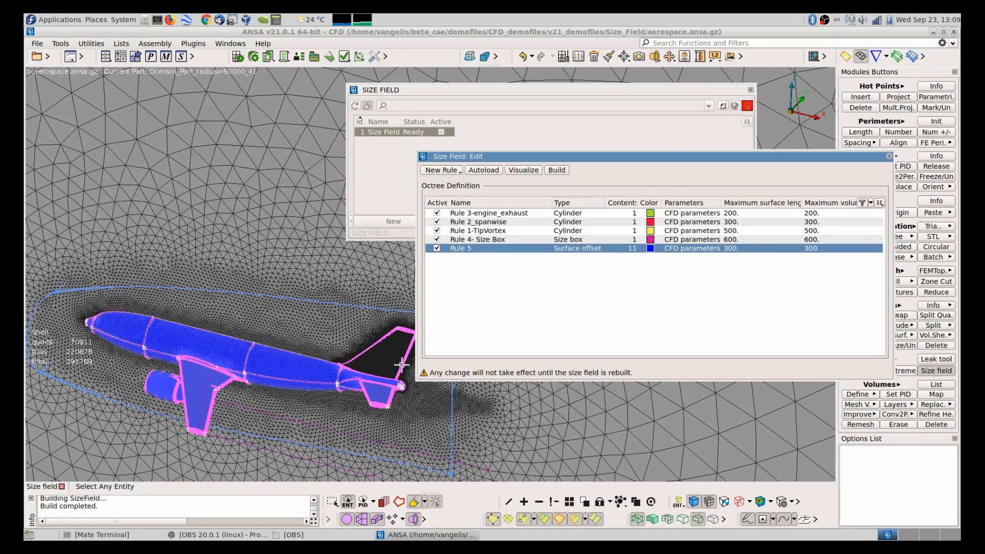
click(602, 312)
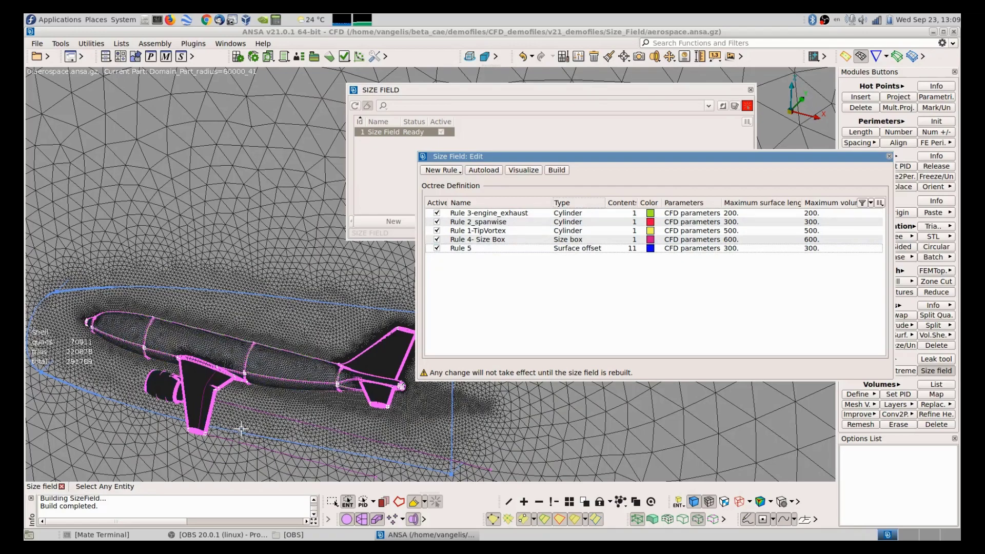
Step: Pick the curve trailing from the wing tip and review the shape and size parameters of its Rule 1-TipVortex cylinder
scroll(241, 429, up, 5)
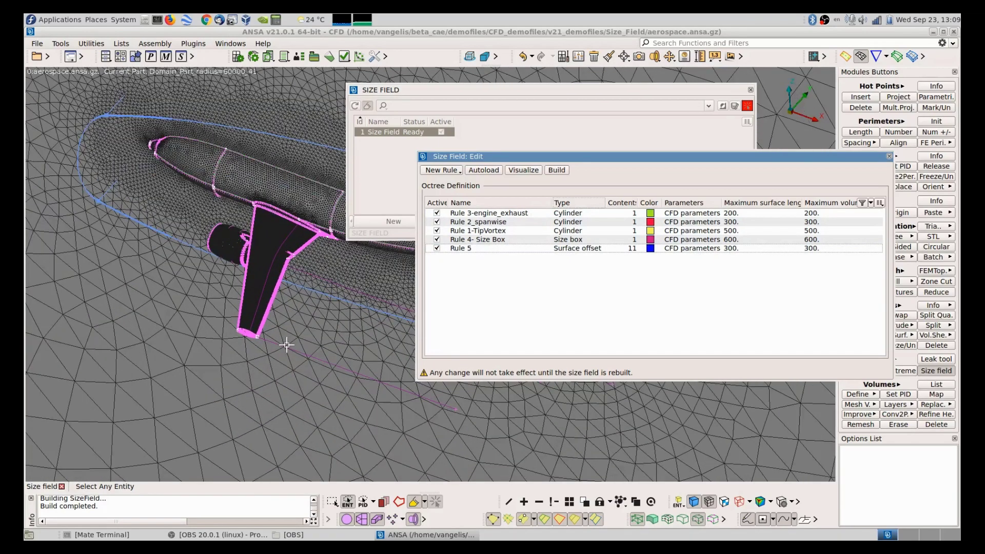
click(285, 347)
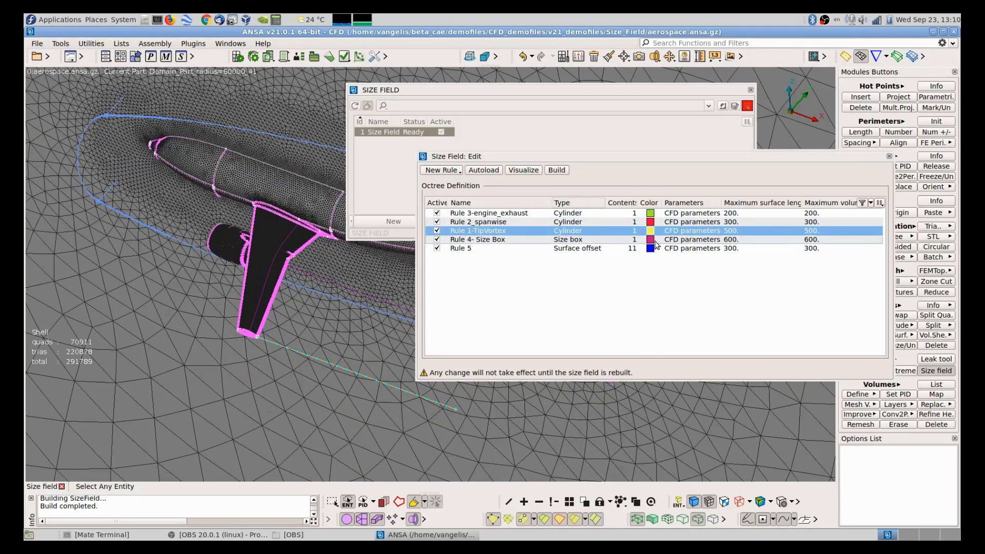
key(Escape)
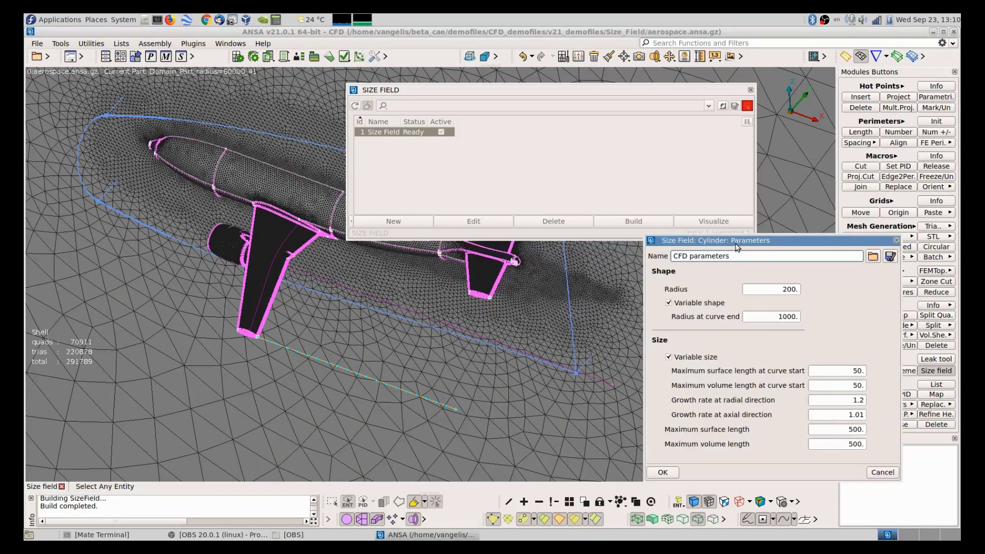
drag(726, 242, 618, 164)
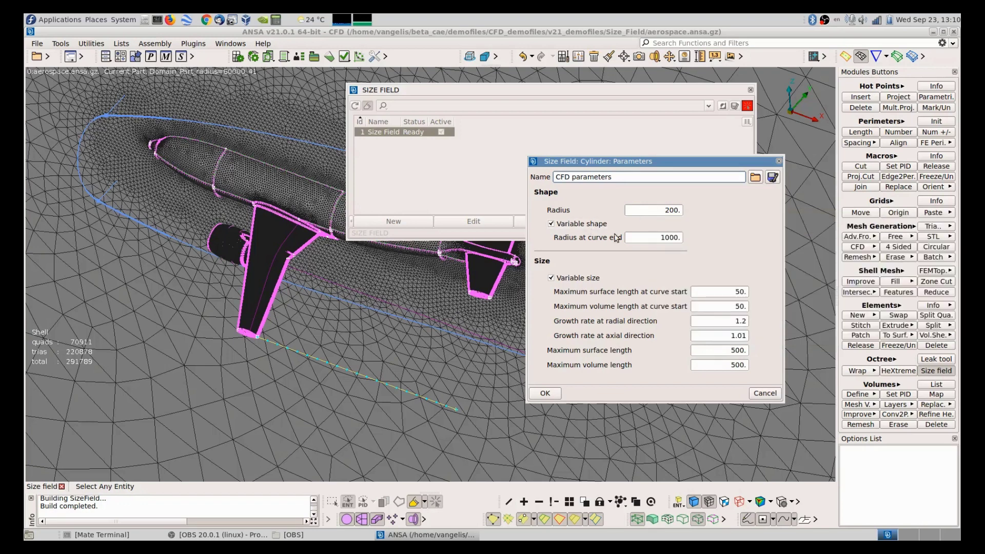
mouse_move(649, 234)
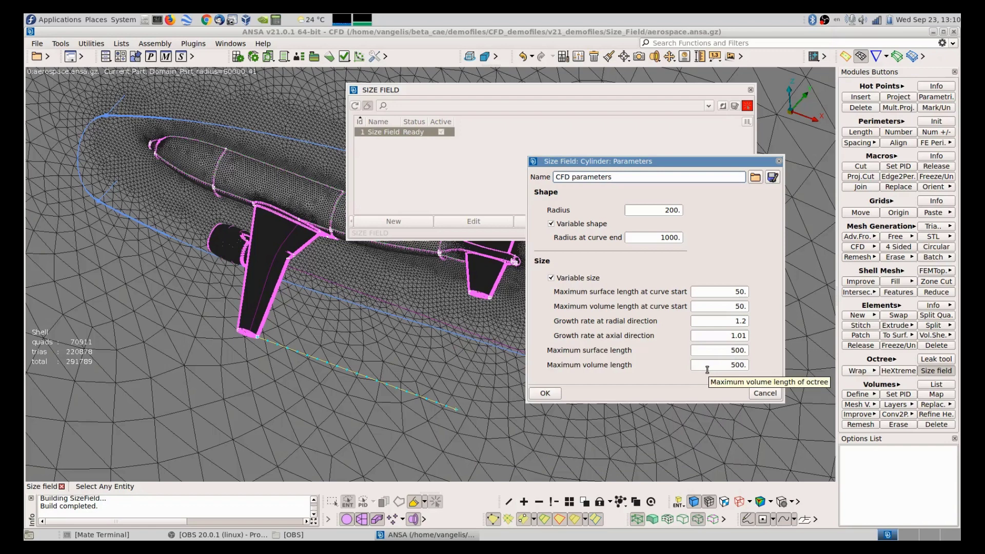
click(554, 395)
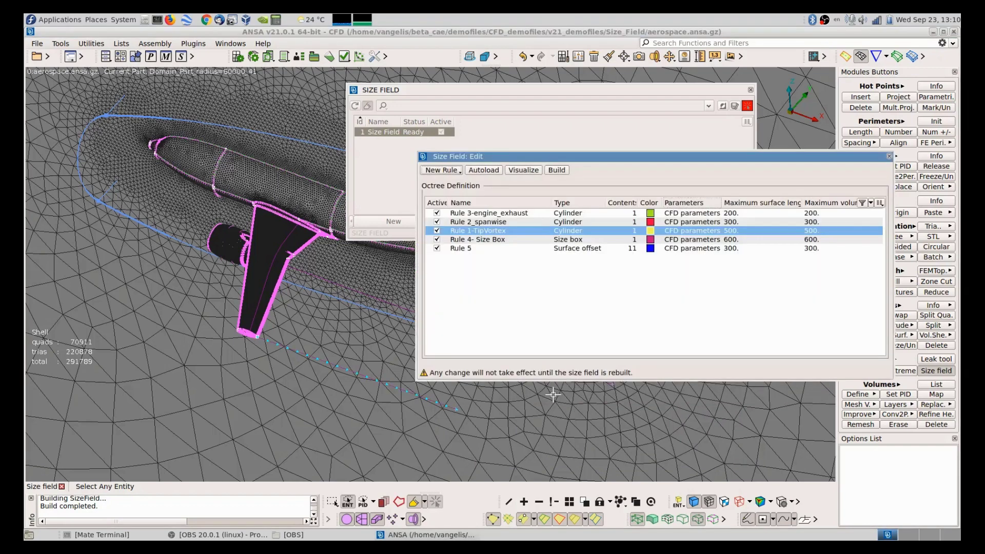
Step: Review the surface offset parameters of Rule 5, including offset, sweep direction and sweep distance, and close the size field definition
click(665, 250)
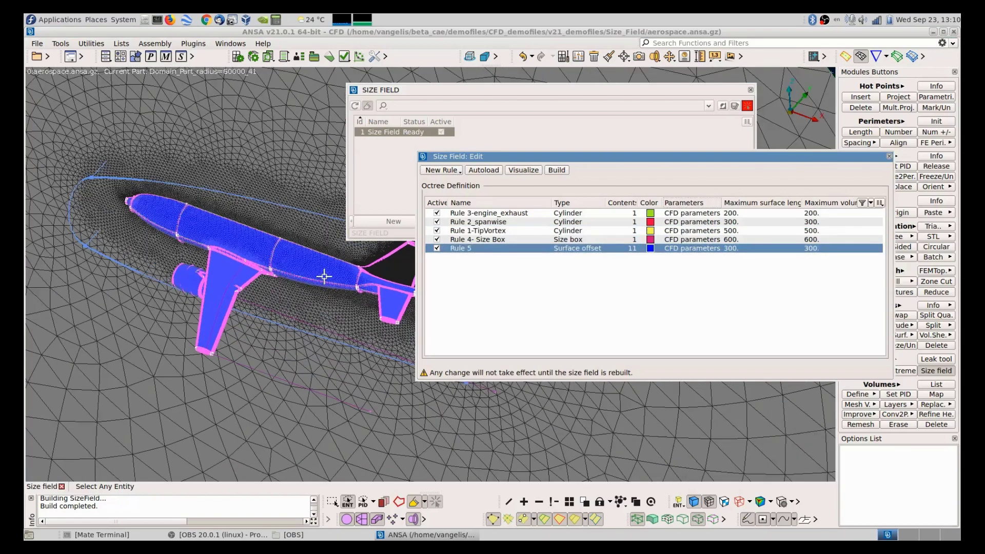
double_click(698, 250)
drag(758, 224, 641, 152)
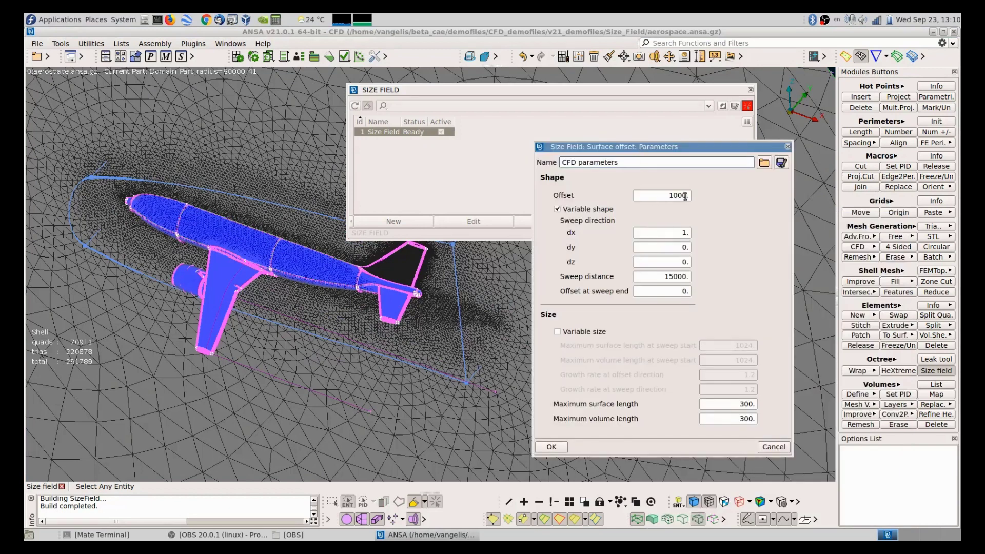
double_click(665, 196)
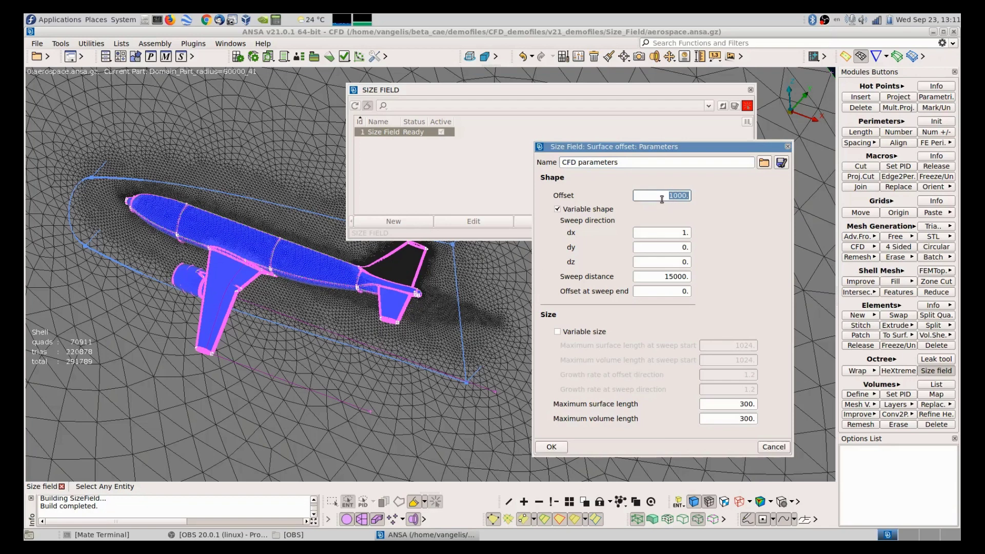
mouse_move(662, 199)
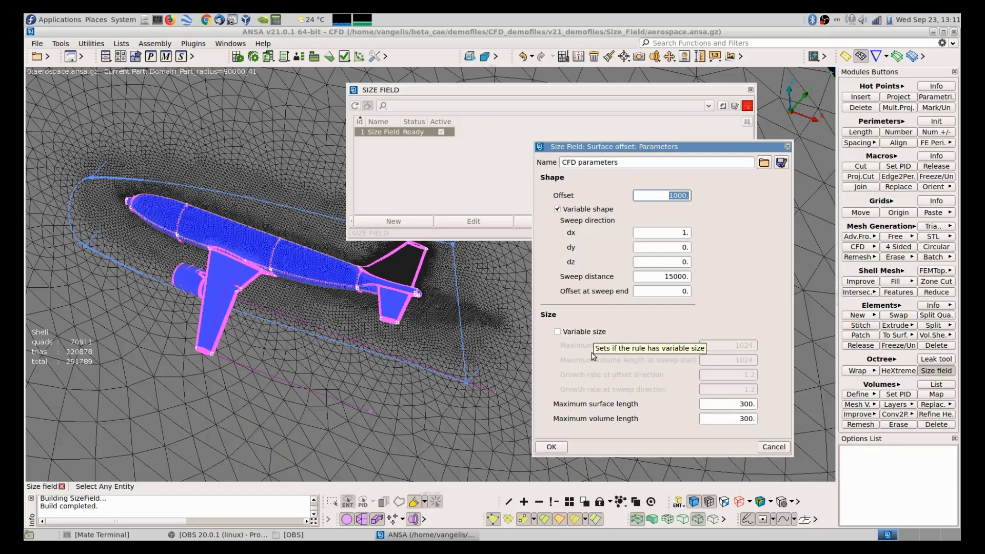
click(551, 447)
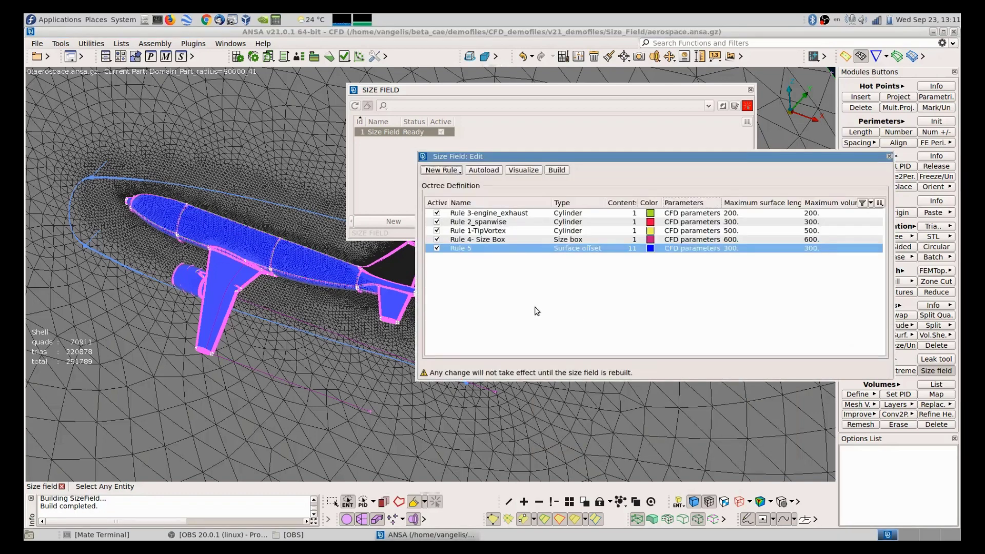
click(514, 304)
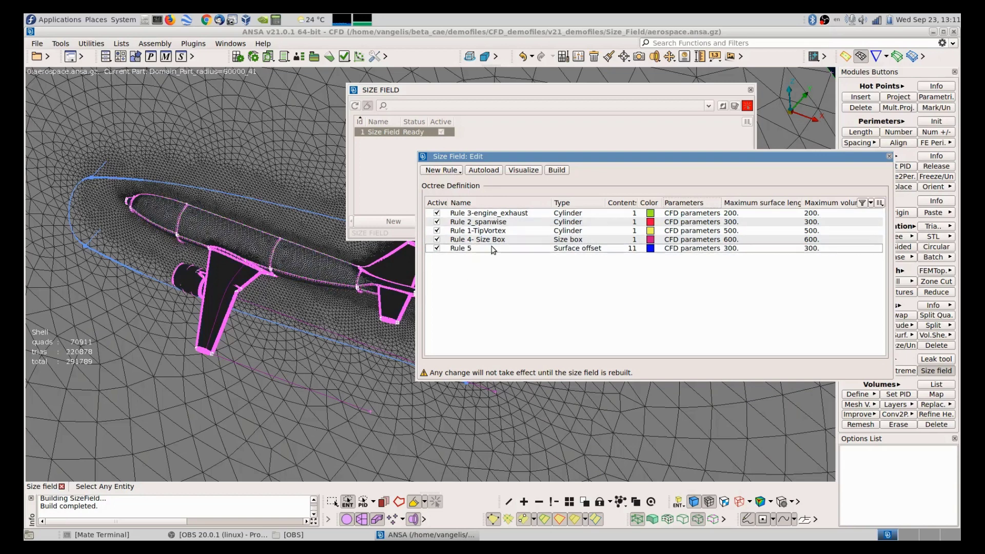
key(Escape)
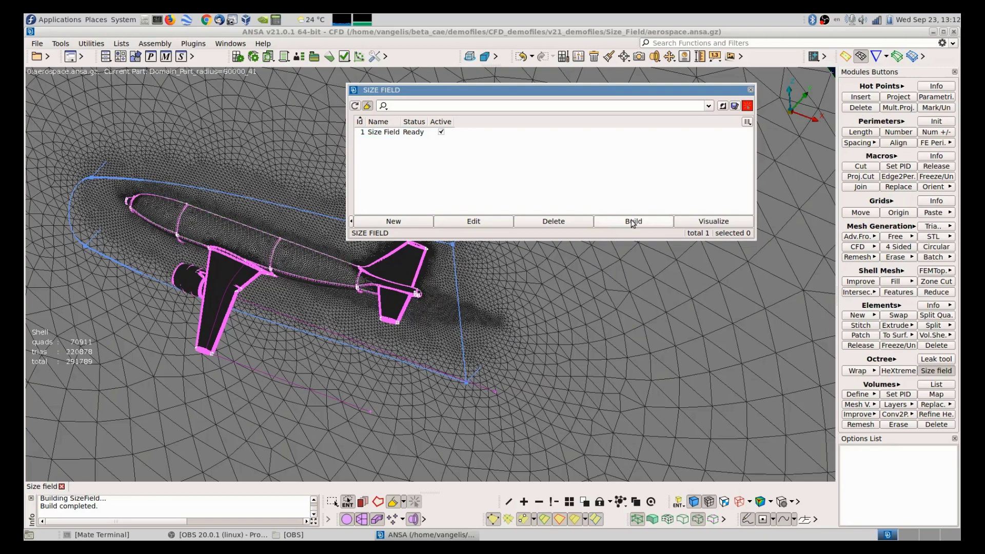
Step: Visualize the size field with a Y cut plane and examine the refinement along the wing span
click(724, 224)
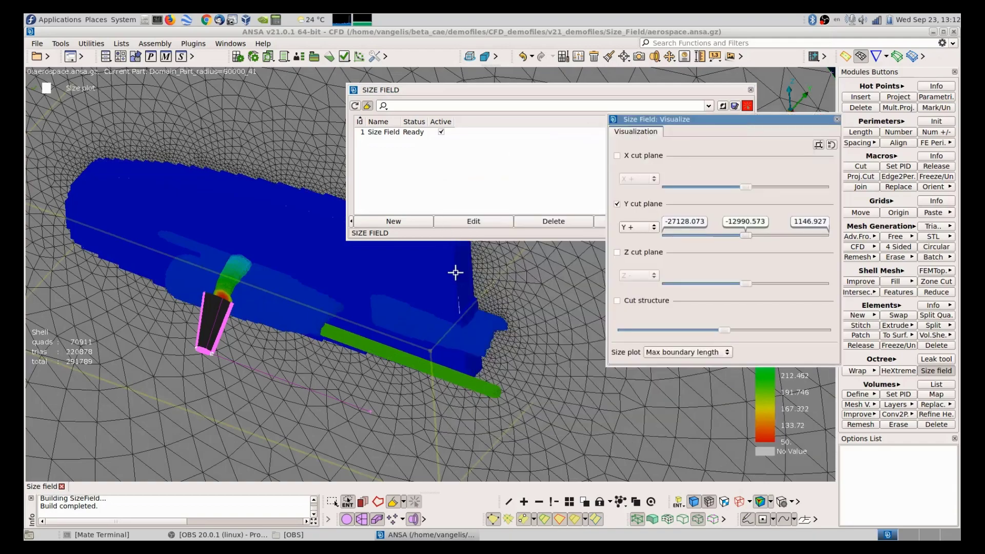
ctrl+drag(387, 368, 383, 303)
double_click(513, 90)
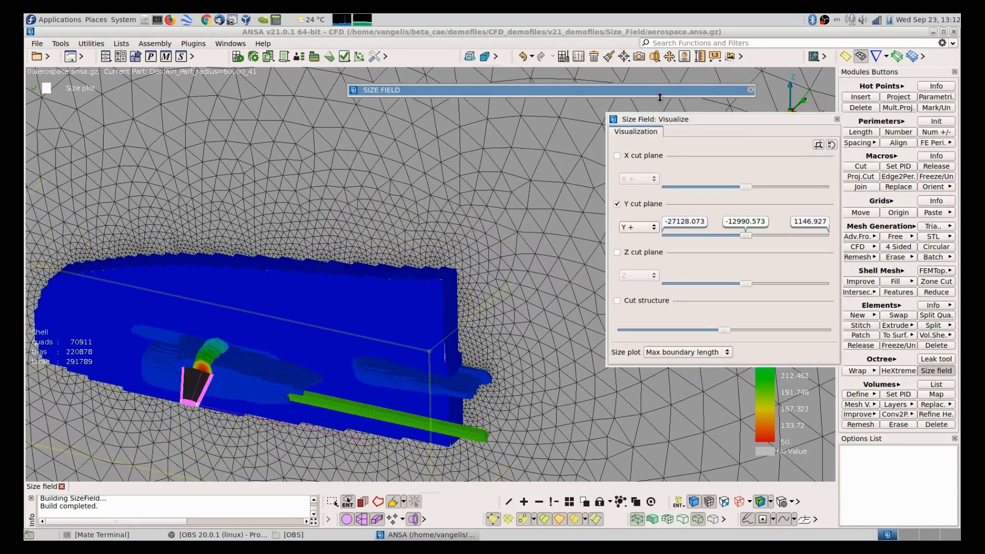
drag(700, 122, 546, 91)
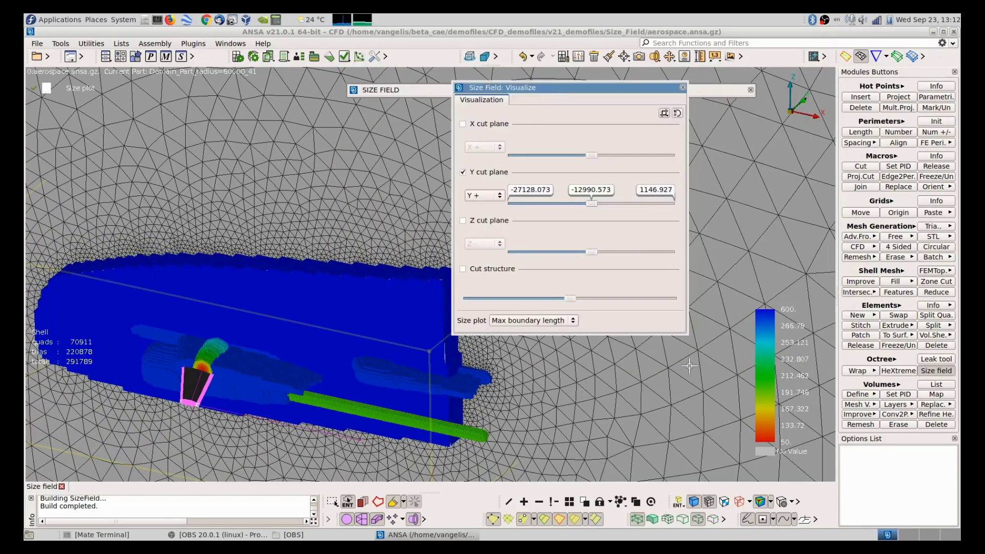
scroll(308, 389, up, 5)
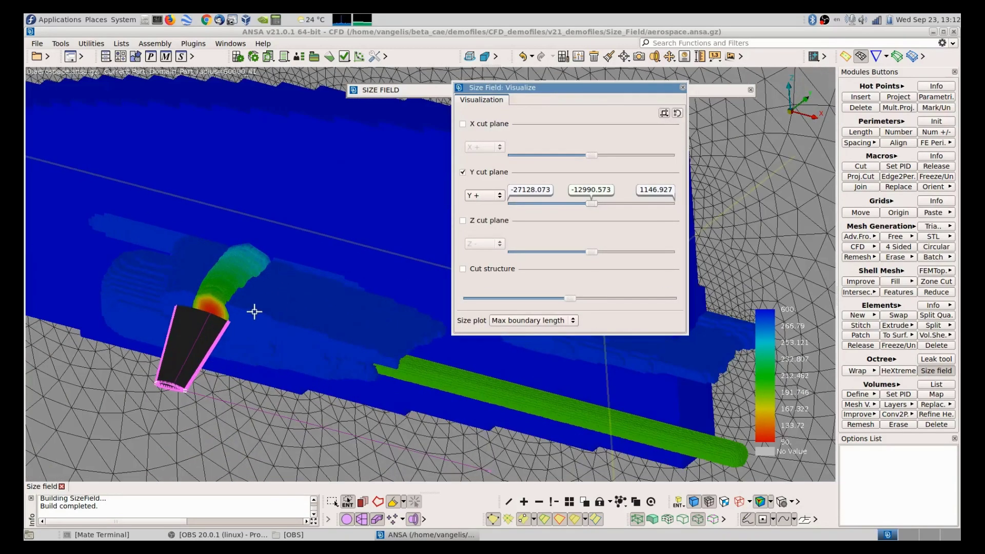
scroll(210, 321, up, 5)
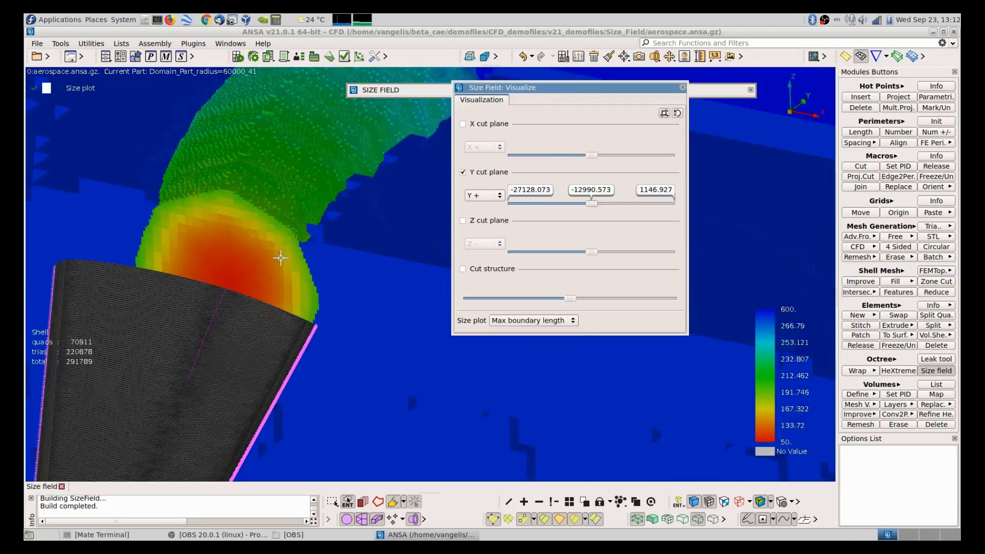
scroll(281, 257, down, 5)
ctrl+drag(237, 279, 259, 238)
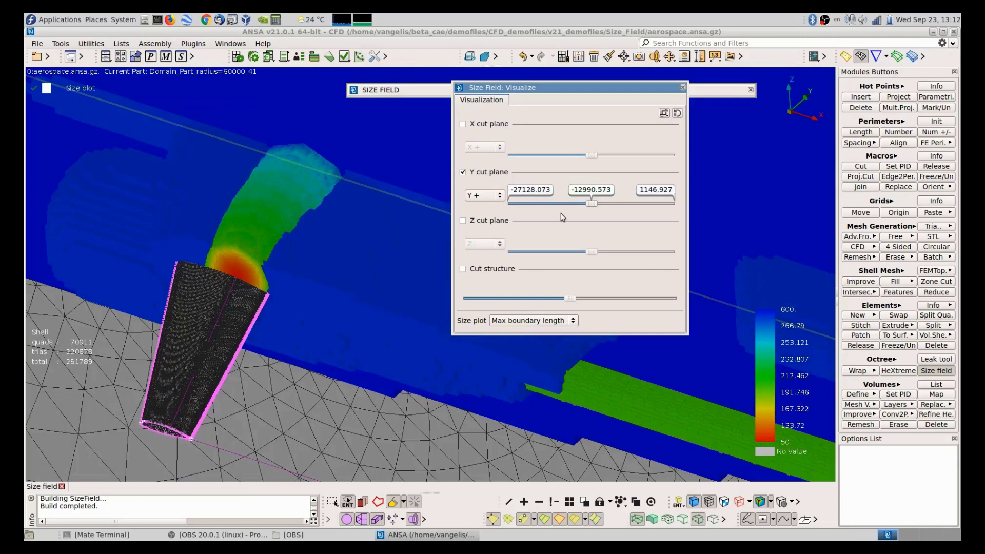
Step: Move the Y cut plane to -25890.573 near the wing tip and examine the size variation along the tip vortex cylinder
drag(592, 203, 524, 220)
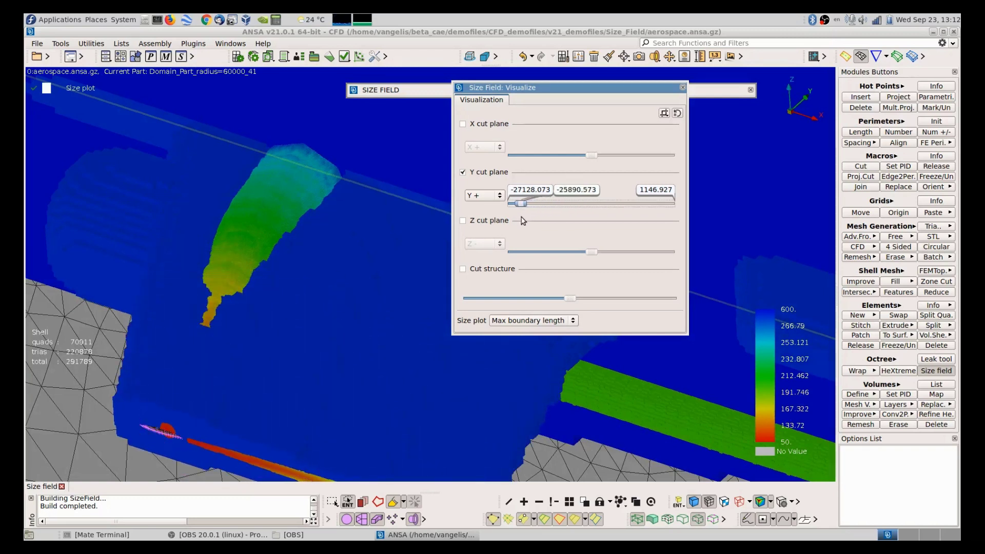
ctrl+drag(244, 341, 297, 365)
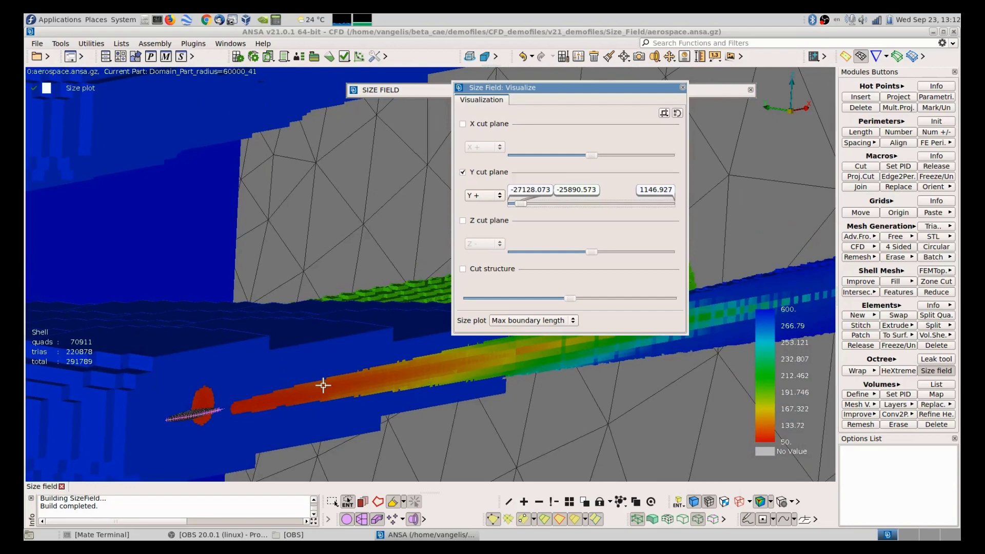
ctrl+drag(303, 404, 303, 398)
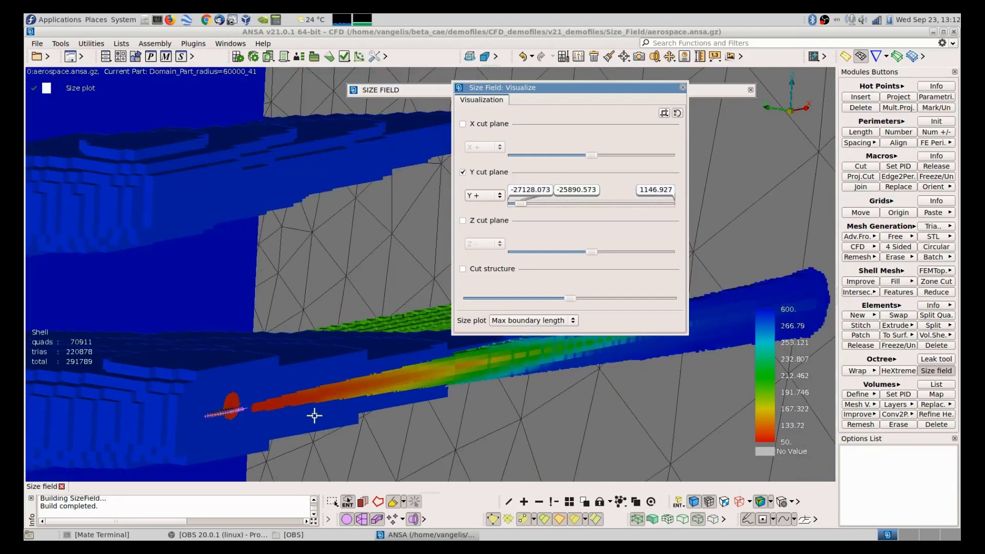
ctrl+drag(261, 332, 253, 337)
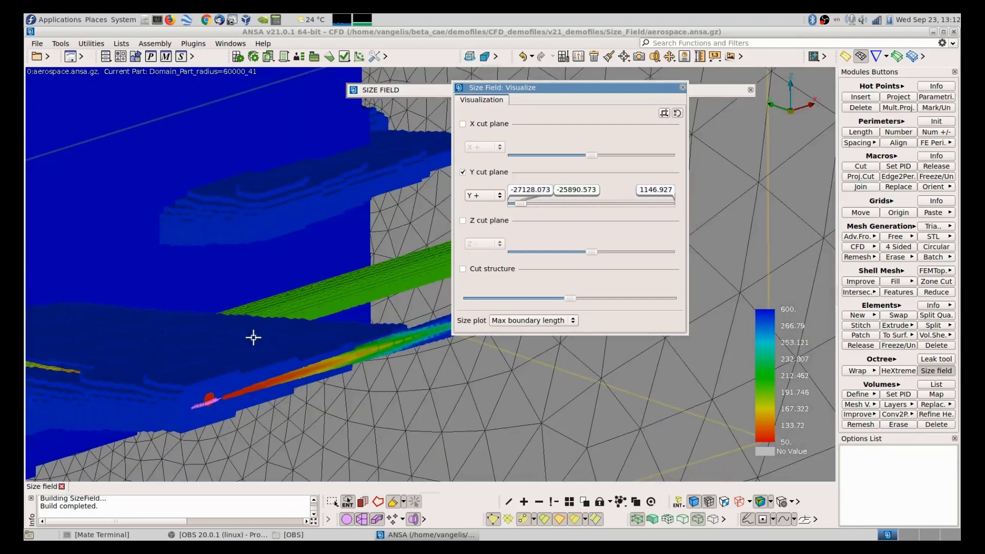
Step: Replace the Y cut plane with a Z cut plane at -1878.199 and examine the size refinement behind the engine
click(463, 220)
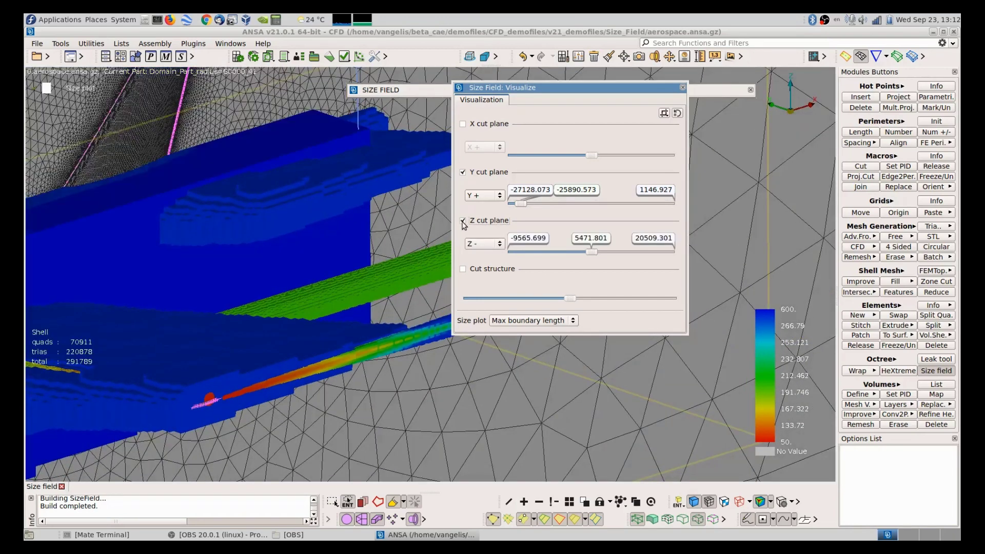
click(463, 173)
ctrl+drag(295, 257, 266, 257)
scroll(342, 241, down, 3)
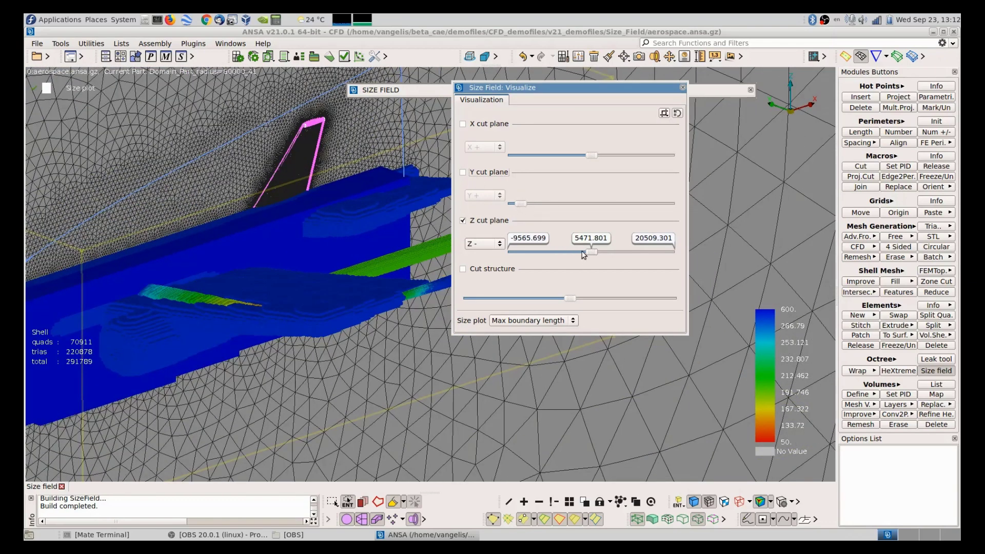
drag(592, 254, 553, 255)
scroll(194, 367, up, 5)
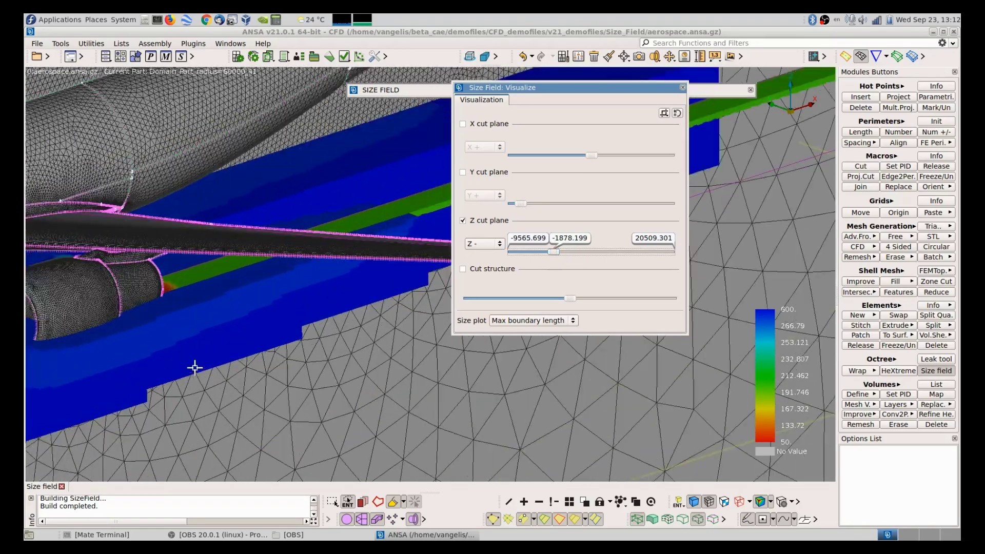
ctrl+drag(164, 305, 291, 275)
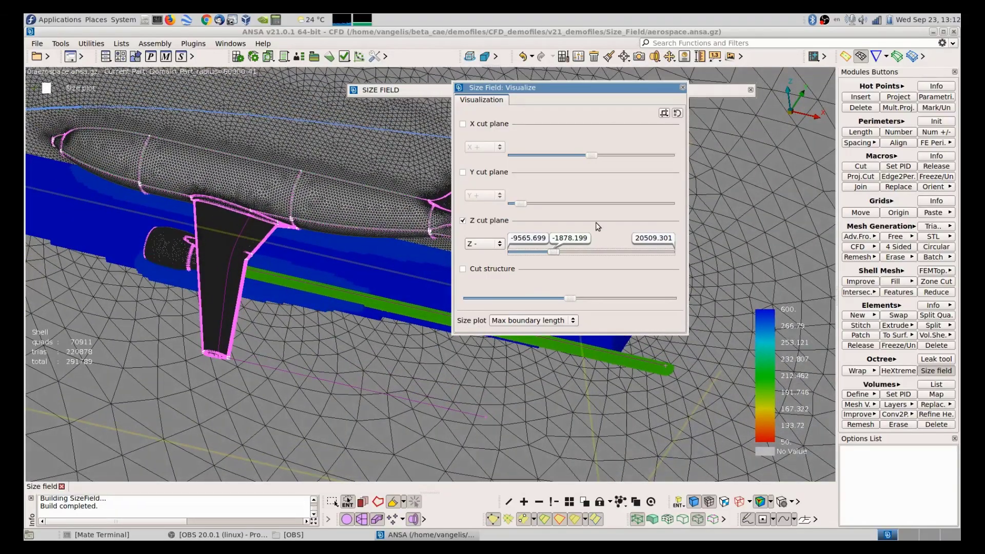
Step: Close the size field visualization and the size field list
key(Escape)
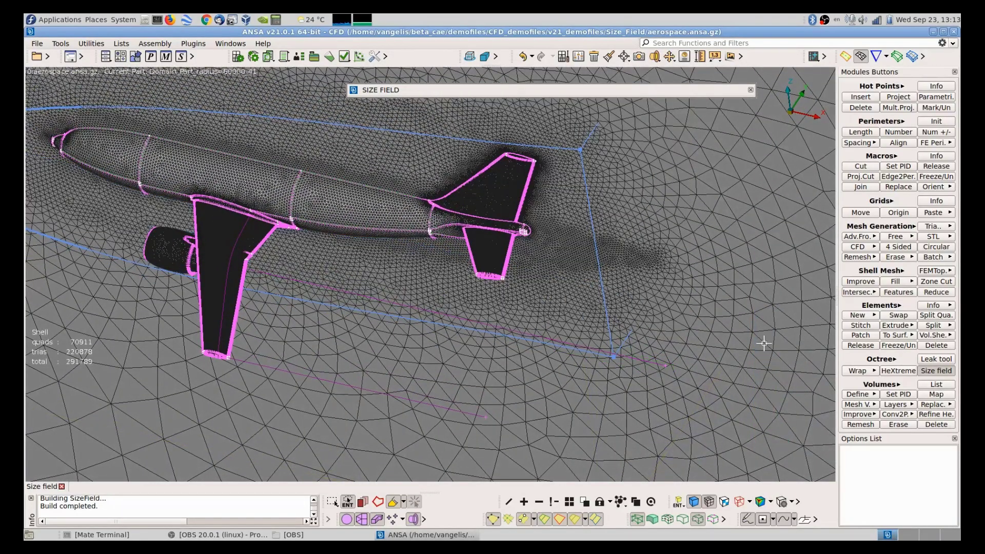
key(Escape)
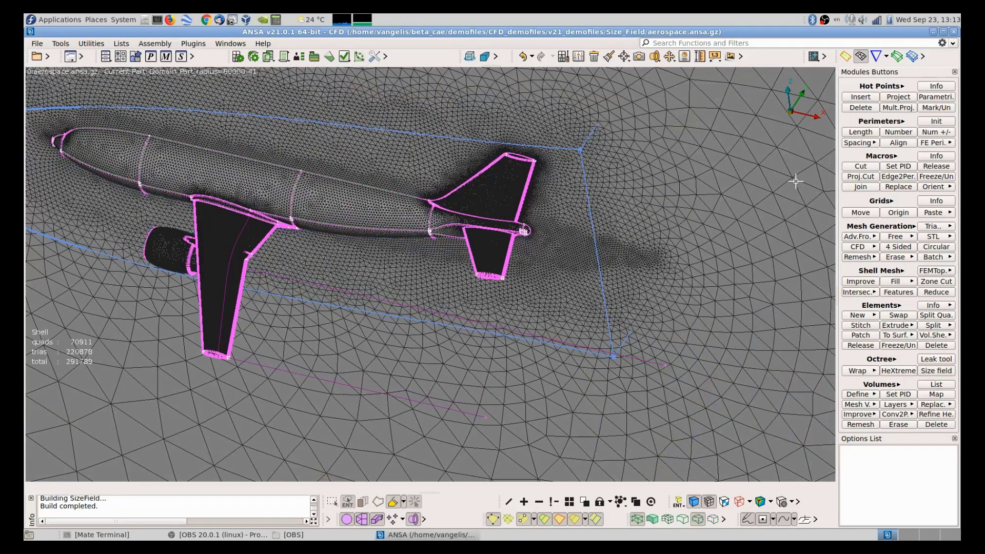
click(941, 371)
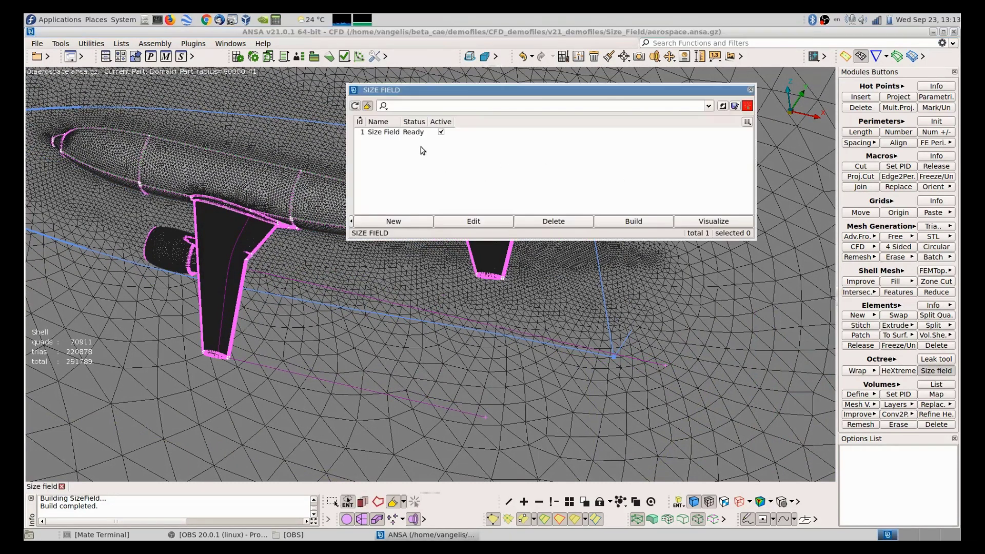
key(Escape)
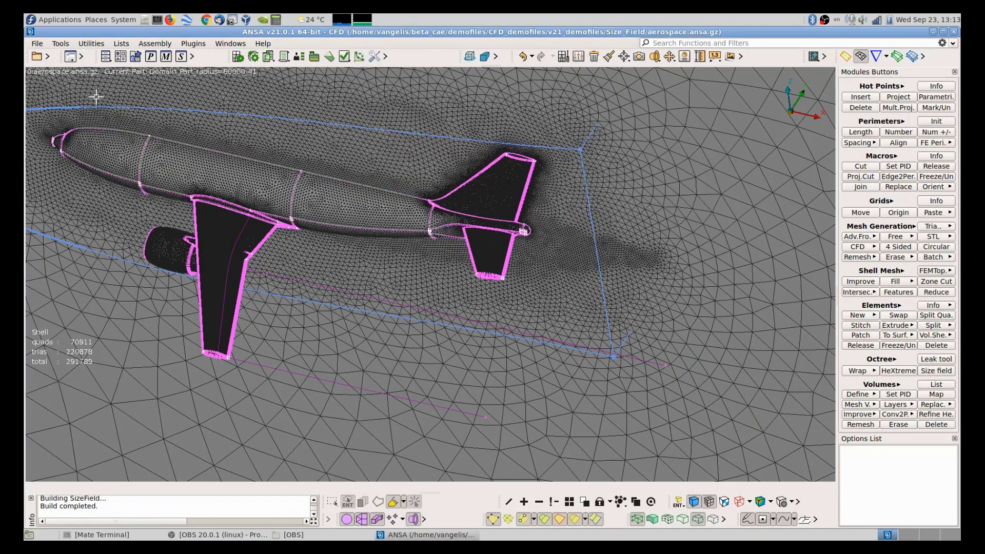
Step: Open the aerospace_VOL.ansa.gz model, discarding the changes to the current database
click(36, 56)
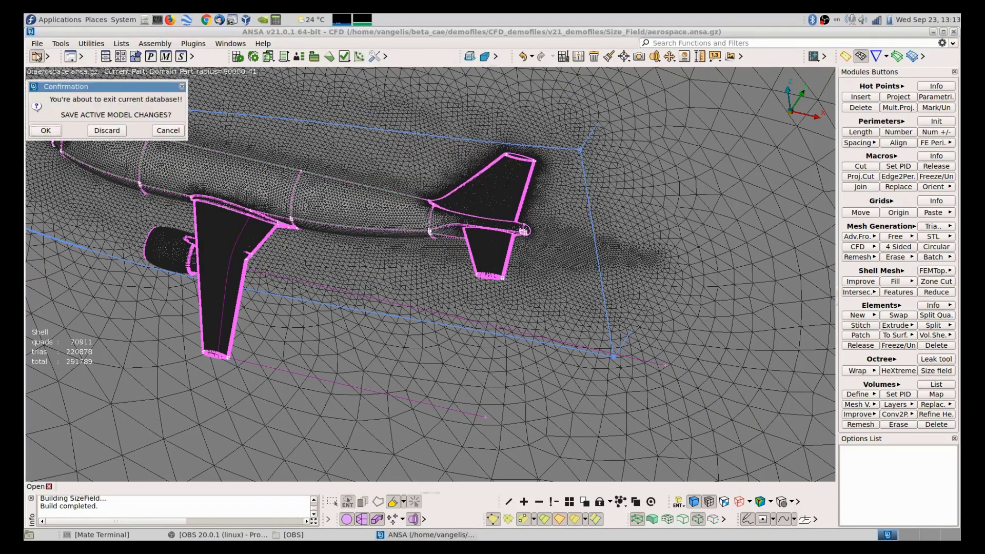
click(112, 131)
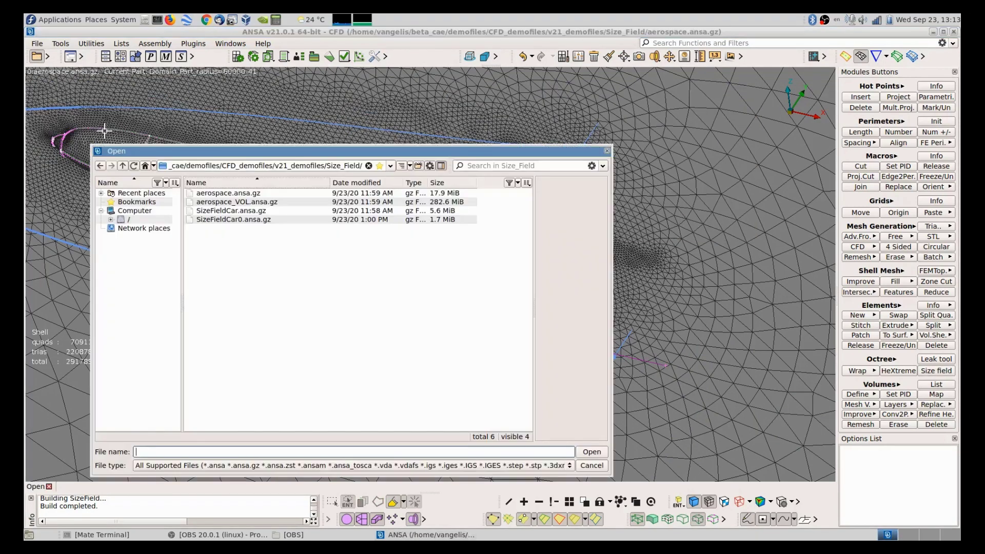
click(267, 201)
click(592, 455)
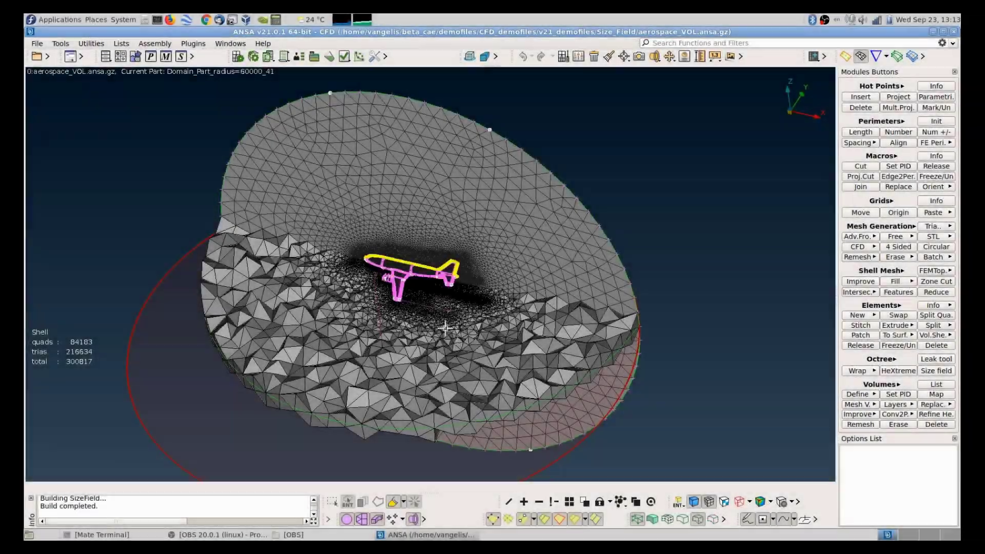
Step: Examine the volume mesh refinement around the aircraft's fuselage, tail and wake
scroll(445, 328, up, 8)
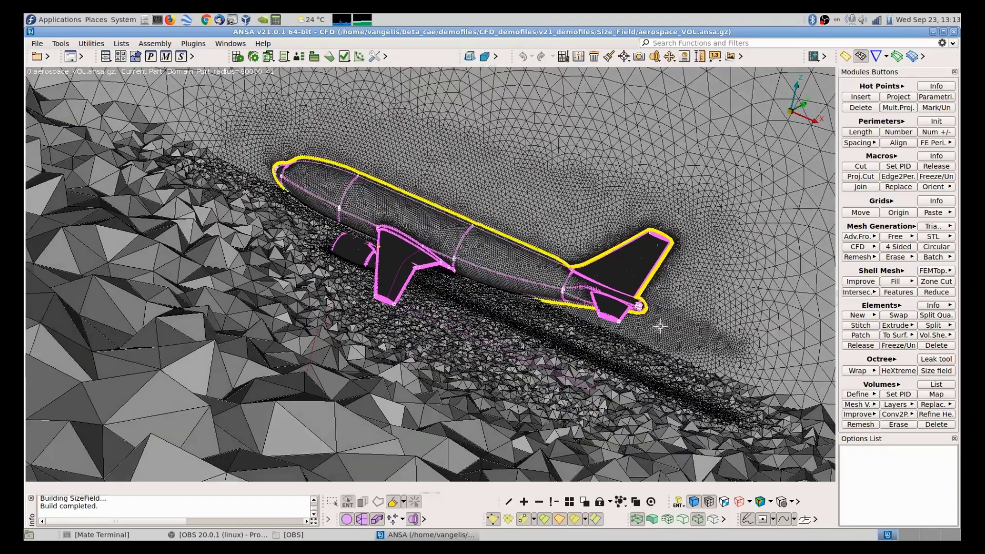
ctrl+drag(658, 326, 600, 324)
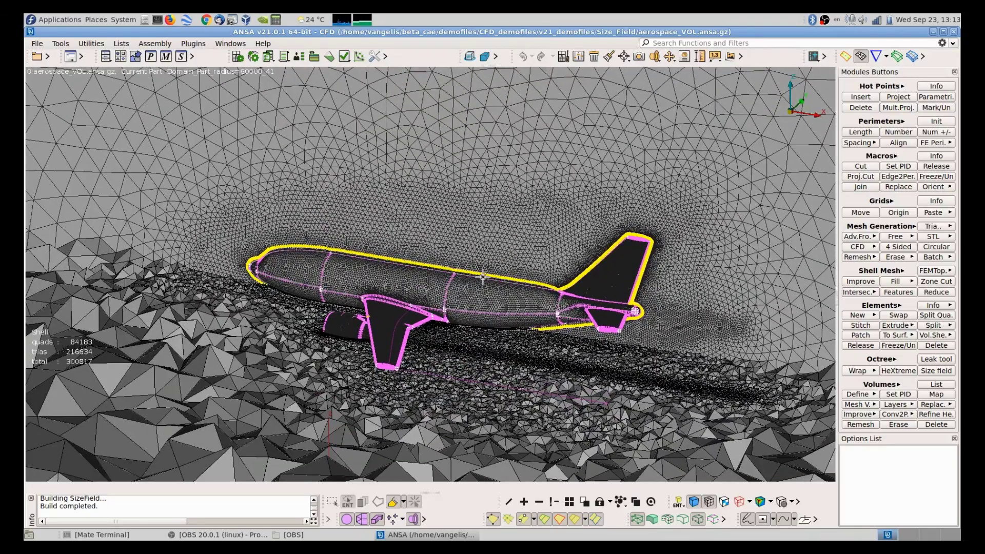
scroll(634, 319, up, 3)
ctrl+middle_drag(628, 322, 480, 310)
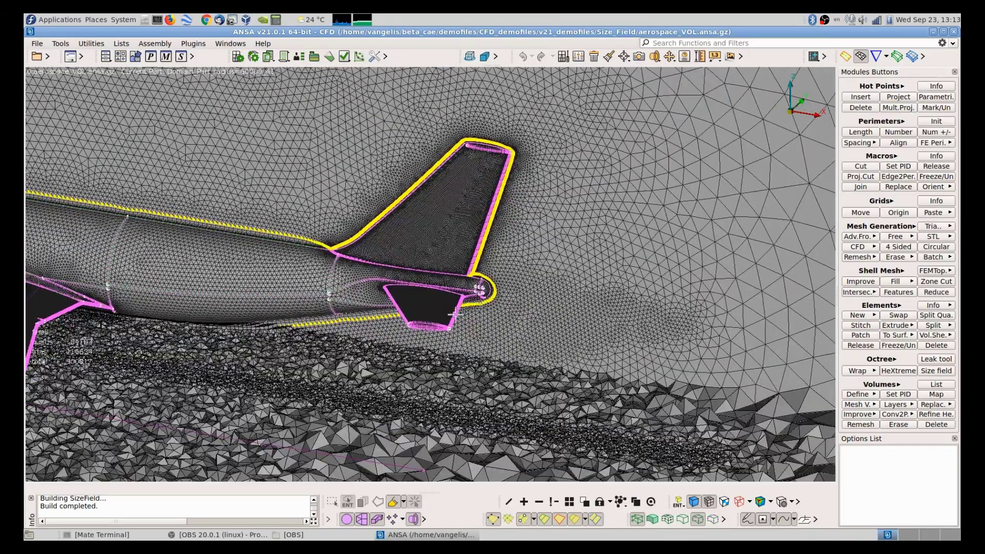
scroll(523, 324, down, 3)
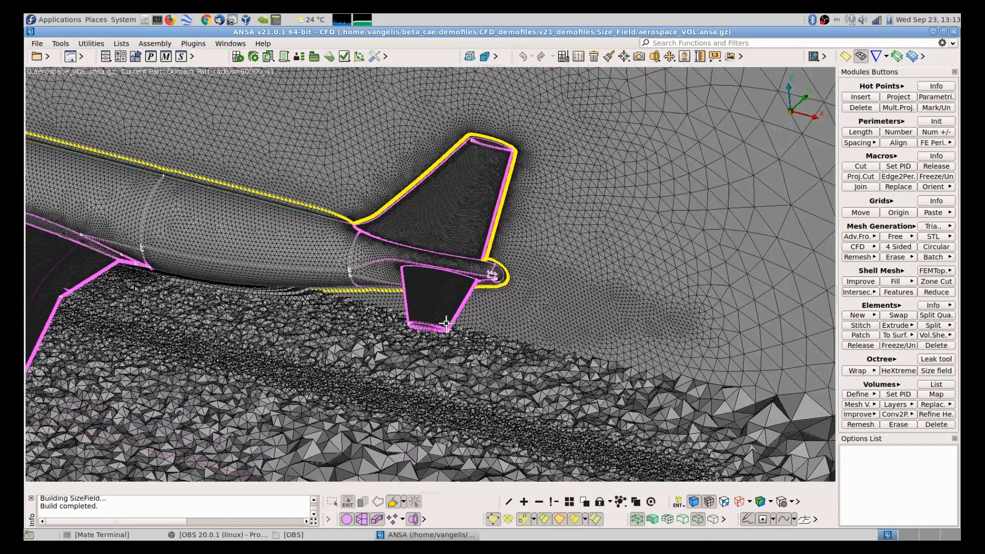
ctrl+drag(522, 324, 315, 290)
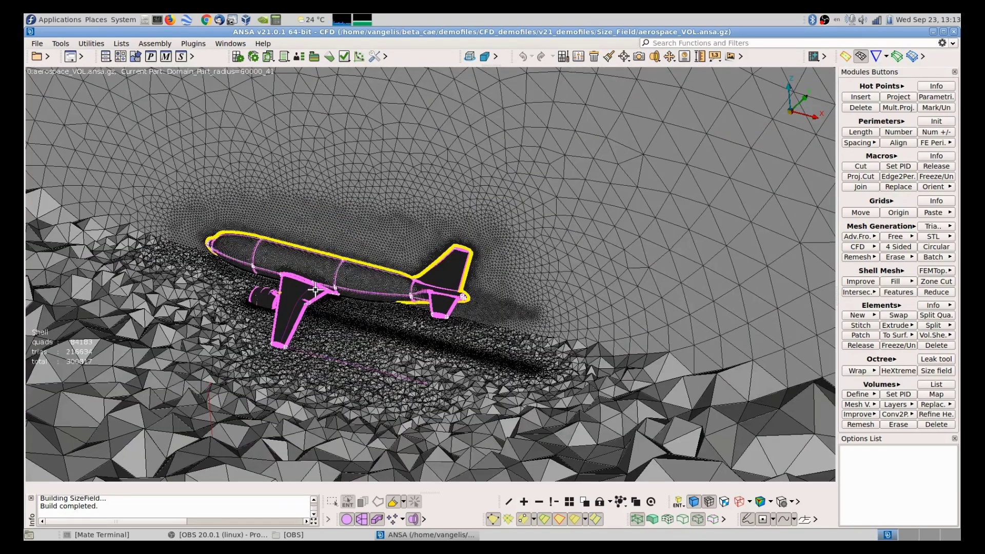
Step: Move the horizontal cutting plane interactively upward through the volume mesh until it slices the wing near its tip
click(657, 58)
click(667, 82)
scroll(620, 171, down, 5)
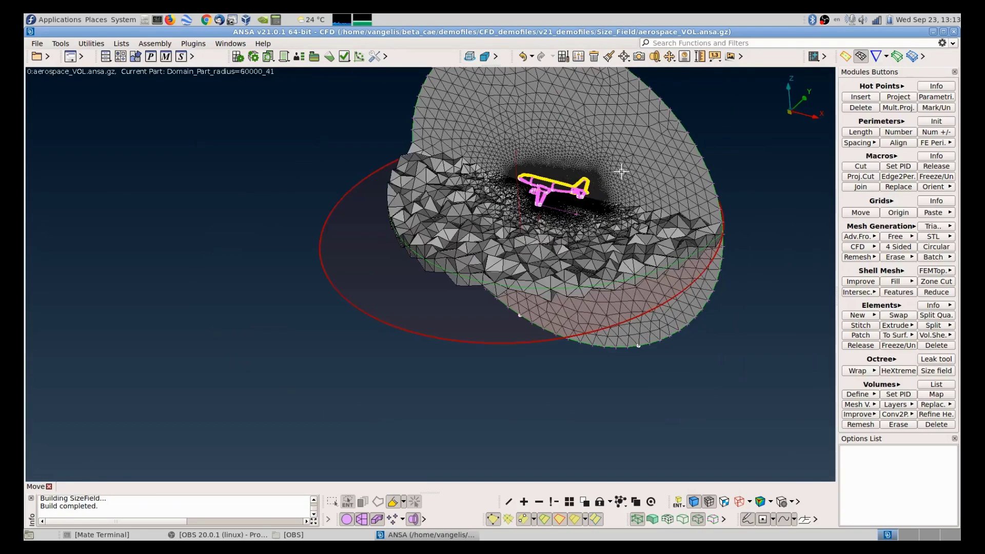
click(443, 339)
scroll(666, 186, up, 8)
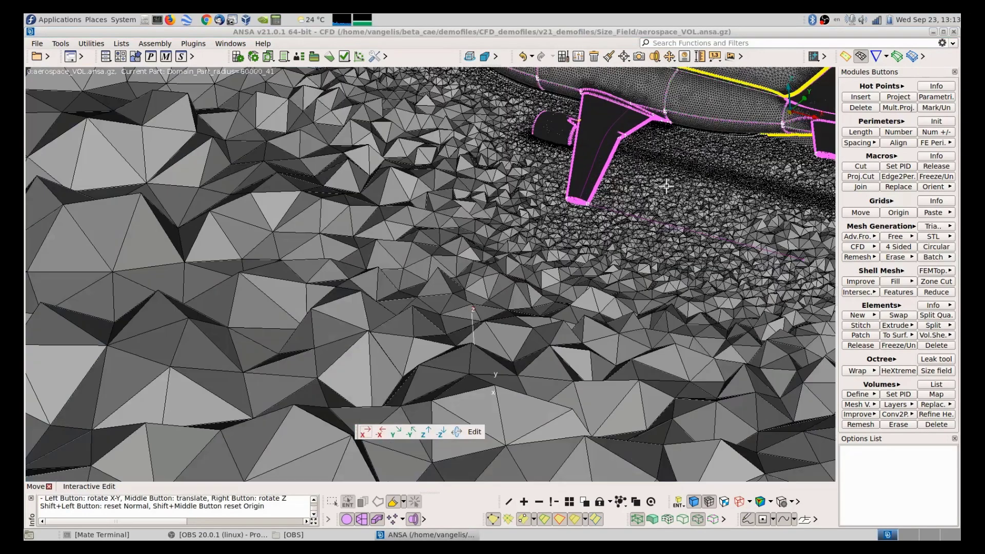
drag(666, 185, 600, 219)
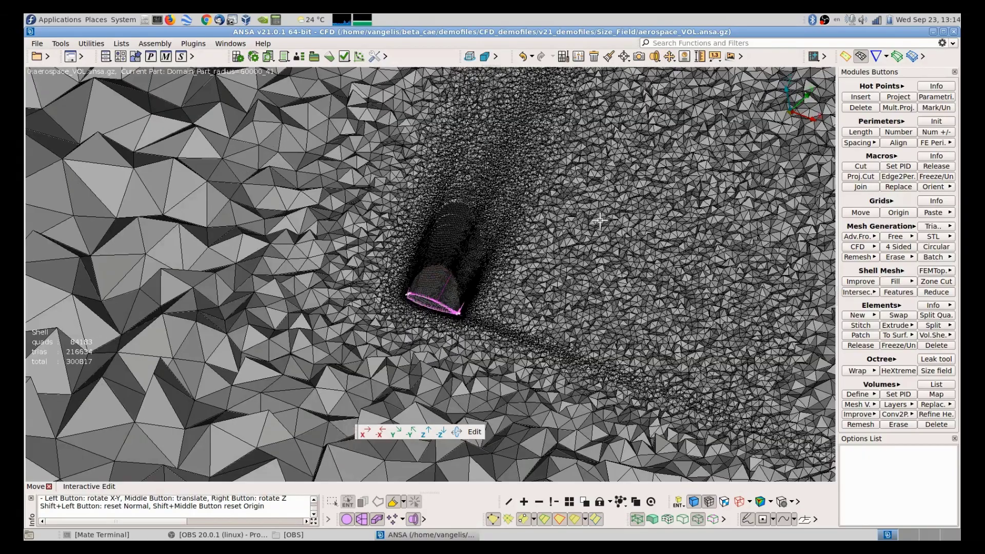
Step: Examine the sectioned volume mesh behind the wing and along the tip vortex from above and below
drag(600, 223, 539, 210)
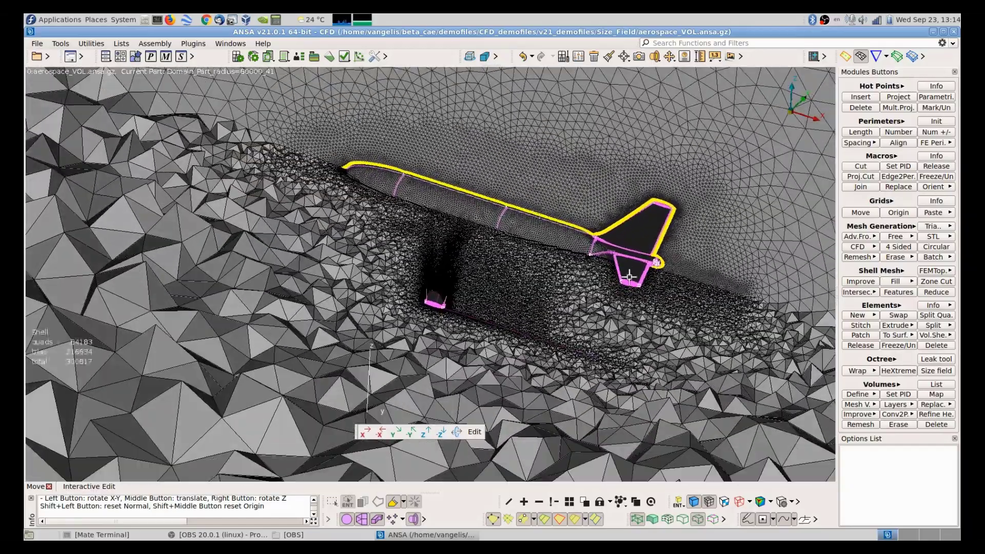
drag(550, 305, 557, 354)
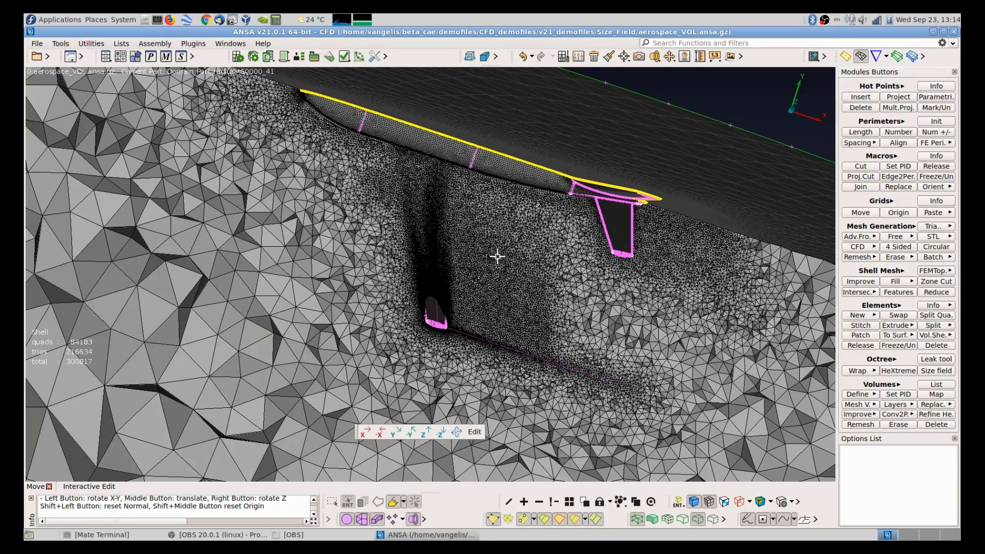
scroll(491, 268, down, 5)
drag(491, 268, 503, 150)
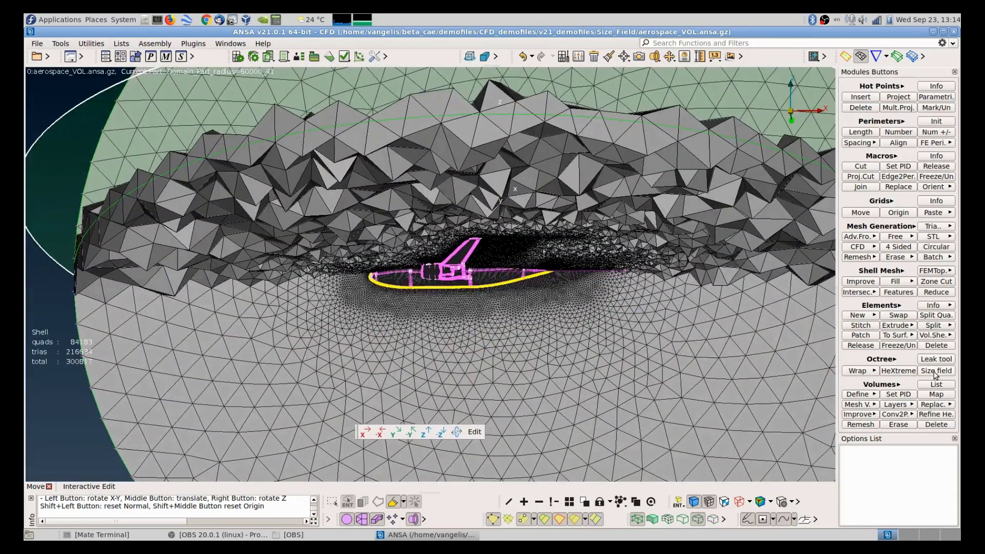
click(935, 370)
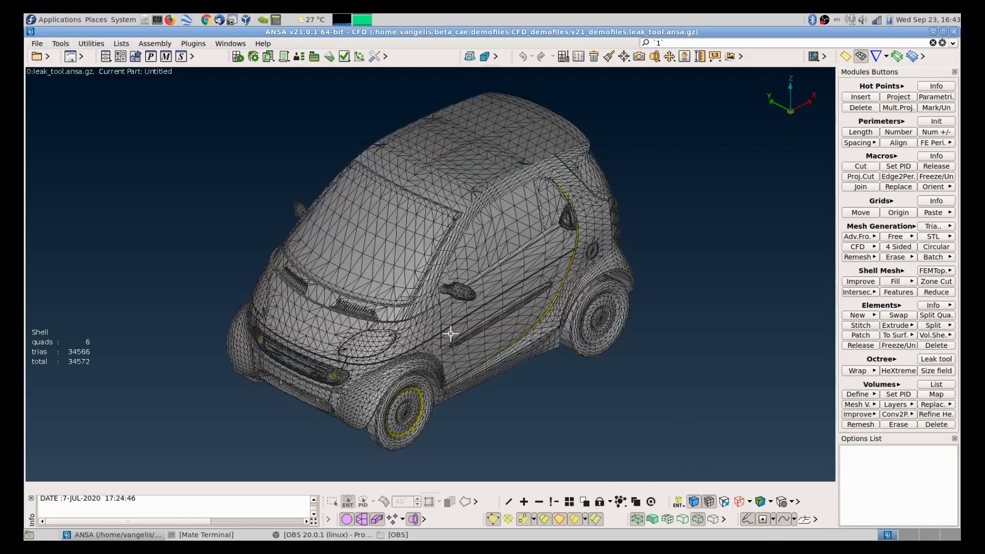
Step: Inspect the car mesh in leak_tool.ansa.gz from the side, front and underbody, looking closely for gaps
mouse_move(450, 331)
ctrl+mouse_down()
mouse_move(438, 291)
mouse_move(383, 308)
ctrl+mouse_up()
ctrl+drag(638, 307, 601, 273)
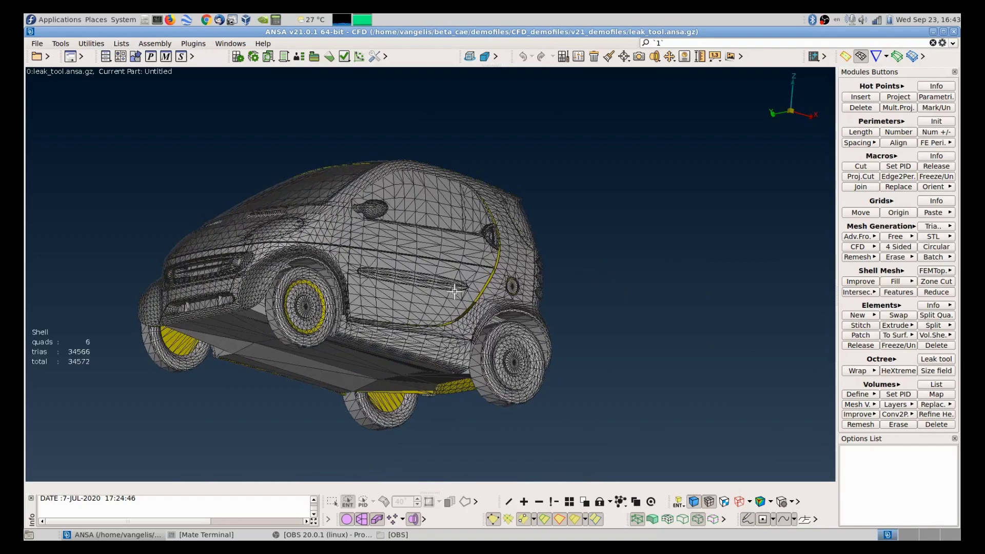
ctrl+drag(368, 276, 508, 259)
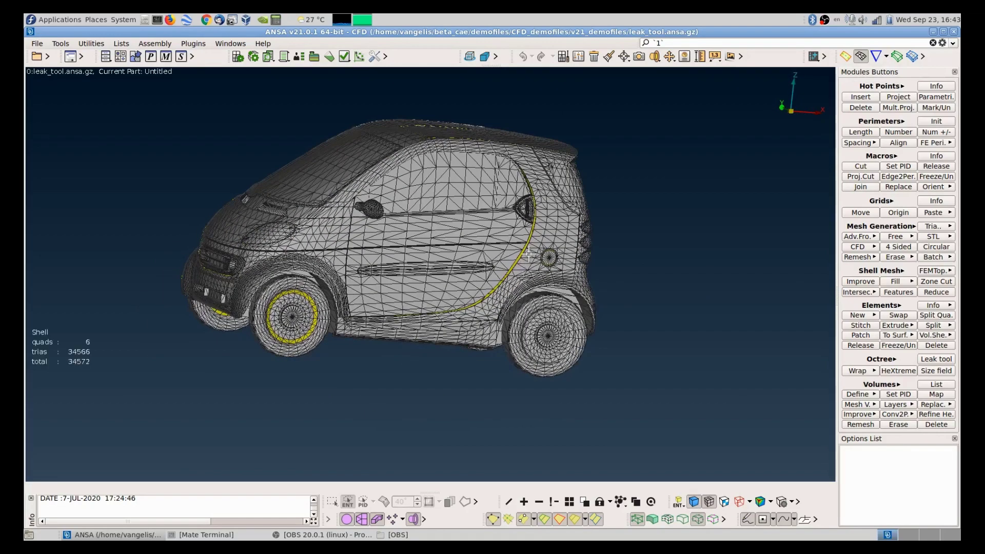
scroll(511, 265, up, 5)
scroll(510, 265, up, 4)
mouse_move(510, 265)
ctrl+mouse_down()
mouse_move(453, 324)
mouse_move(291, 303)
mouse_move(304, 267)
mouse_move(387, 231)
mouse_move(425, 171)
mouse_move(512, 183)
ctrl+mouse_up()
scroll(453, 323, down, 8)
scroll(387, 231, up, 10)
scroll(390, 240, down, 10)
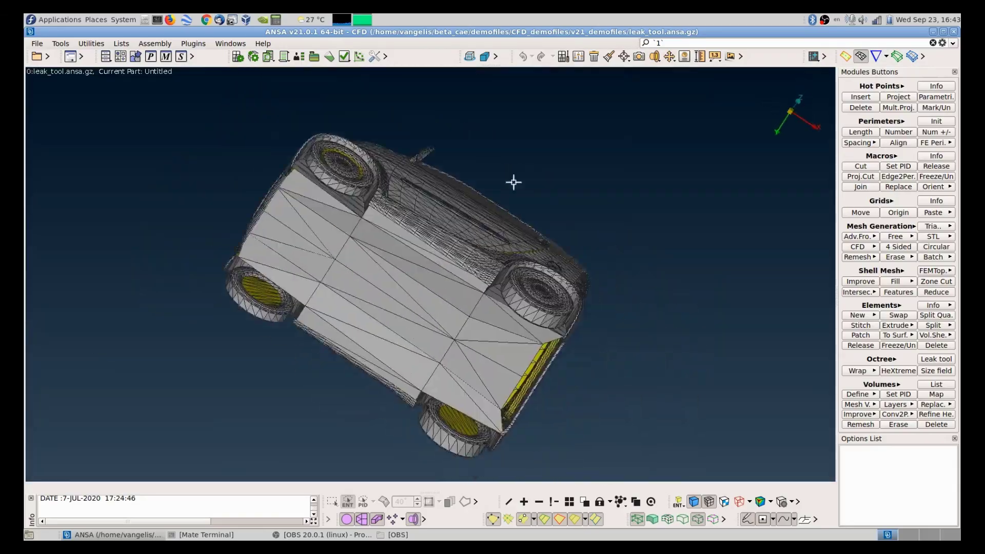
scroll(495, 298, up, 10)
ctrl+drag(495, 298, 420, 288)
scroll(484, 330, down, 10)
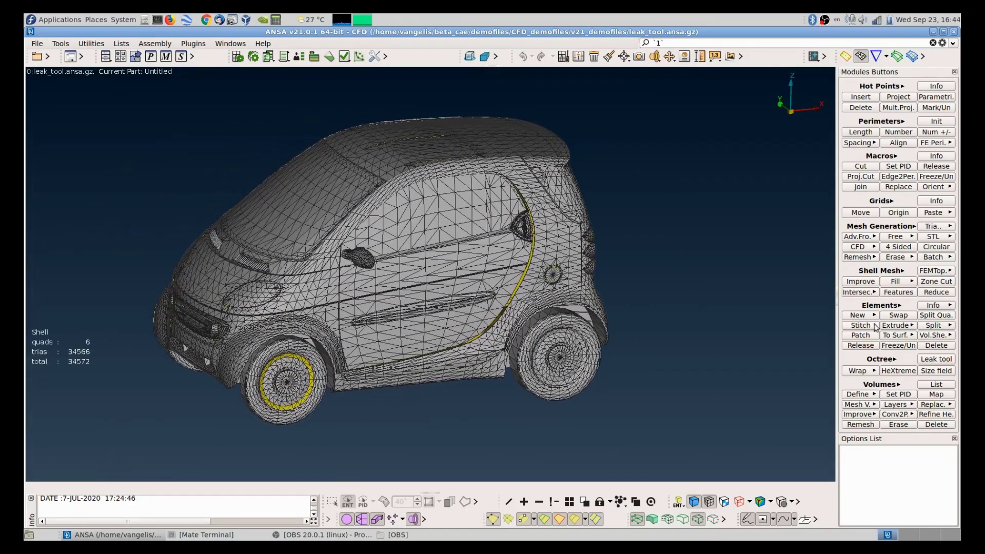
Step: Open the Leak tool and enlarge its window to show the full seed point and leak point tables
click(930, 360)
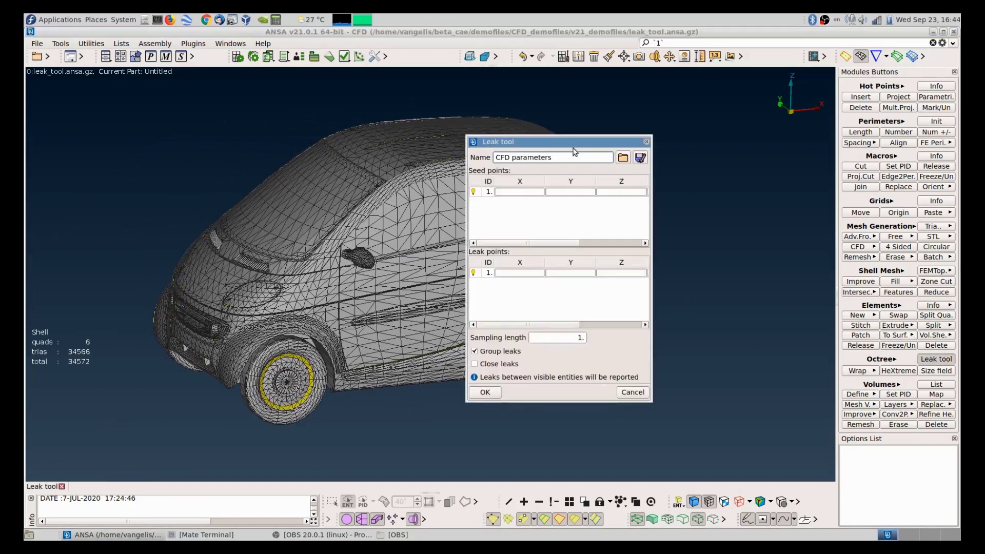
drag(564, 141, 663, 123)
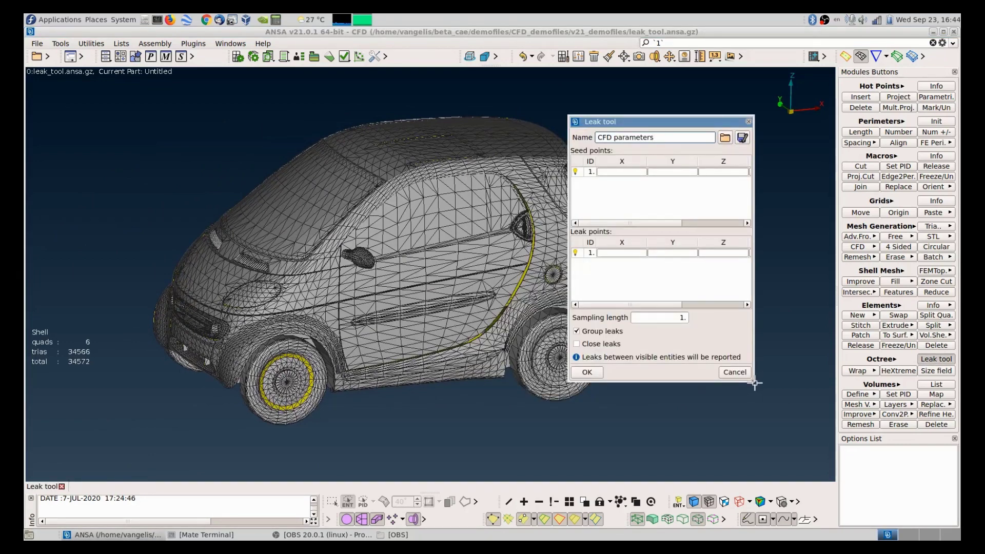
drag(754, 381, 850, 454)
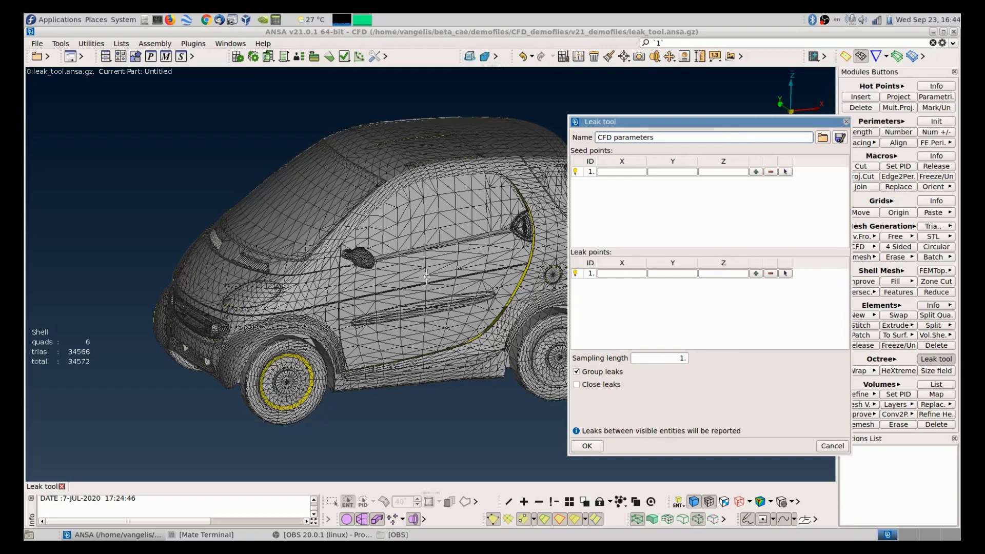
Step: Add two more rows to the Leak tool's seed points table, making room for three seed points
ctrl+drag(449, 250, 357, 275)
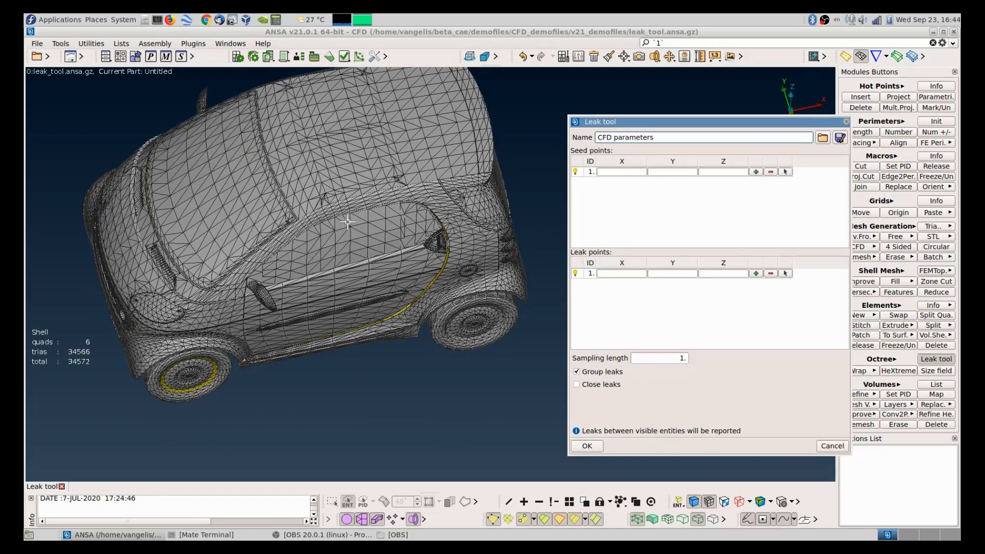
ctrl+drag(382, 237, 382, 192)
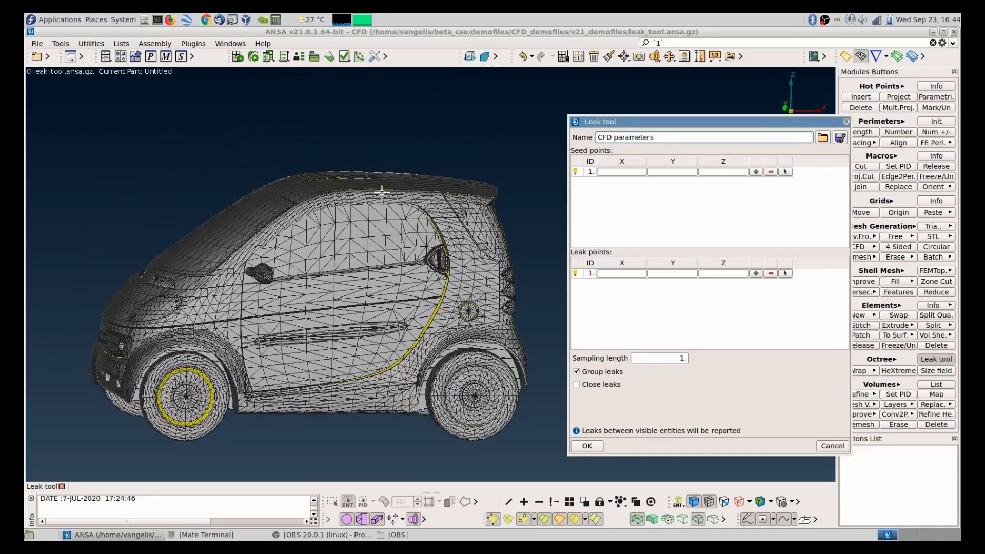
click(758, 172)
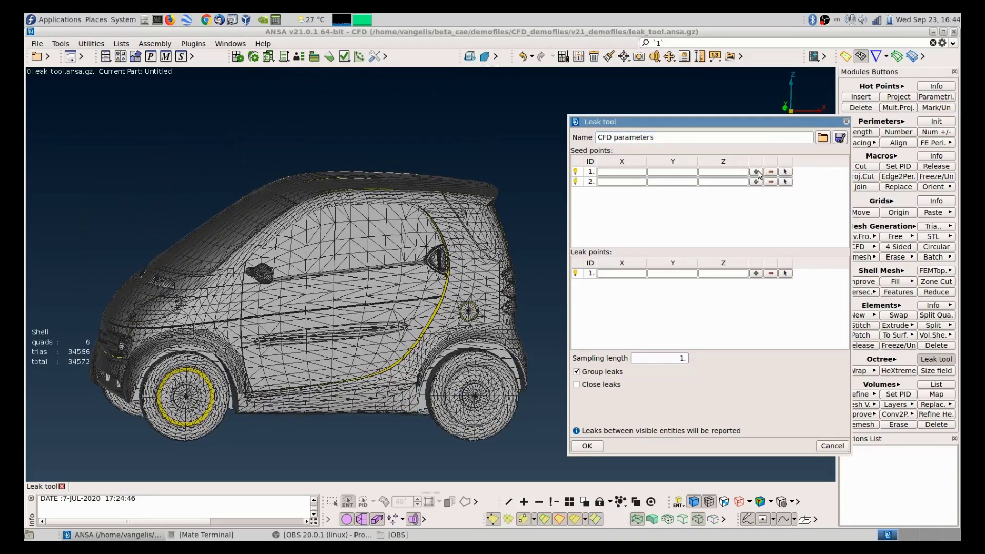
click(757, 173)
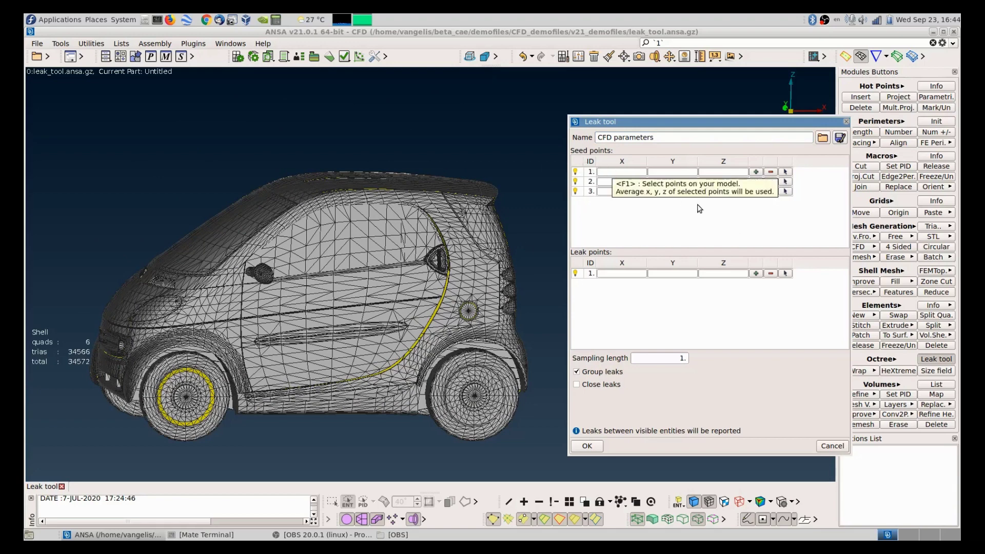
Step: Define the first seed point inside the passenger cabin as the average of points picked on the car's opposite side windows
click(785, 173)
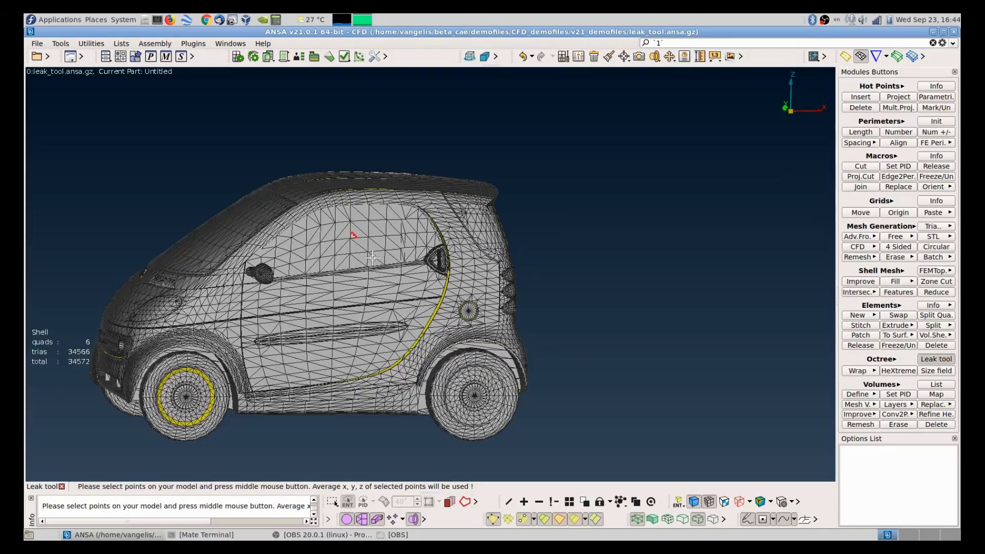
mouse_move(373, 258)
ctrl+mouse_down()
mouse_move(386, 293)
mouse_move(365, 285)
ctrl+mouse_up()
scroll(362, 246, up, 3)
mouse_move(362, 231)
ctrl+mouse_down()
mouse_move(362, 192)
mouse_move(471, 171)
ctrl+mouse_up()
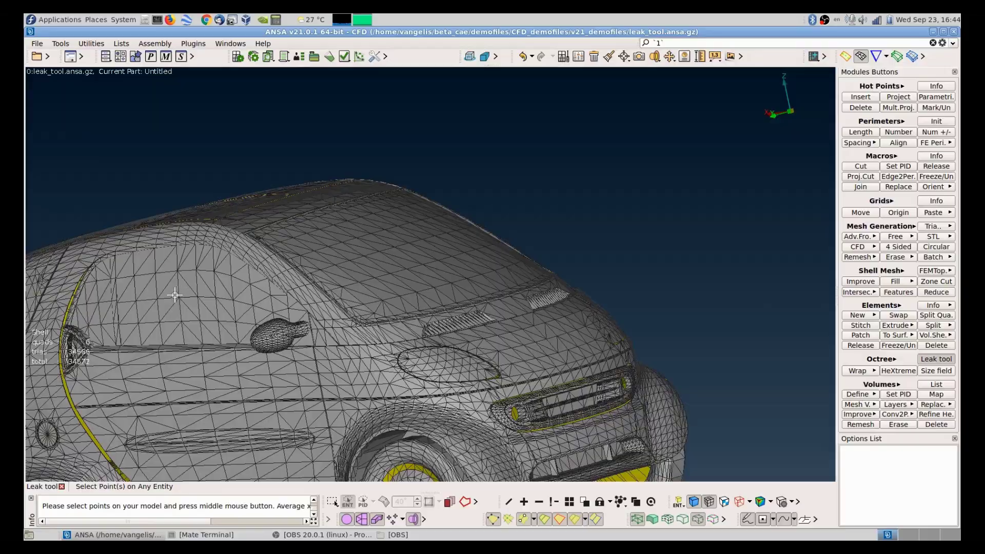
mouse_move(198, 305)
ctrl+mouse_down()
mouse_move(272, 347)
mouse_move(261, 332)
mouse_move(392, 242)
ctrl+mouse_up()
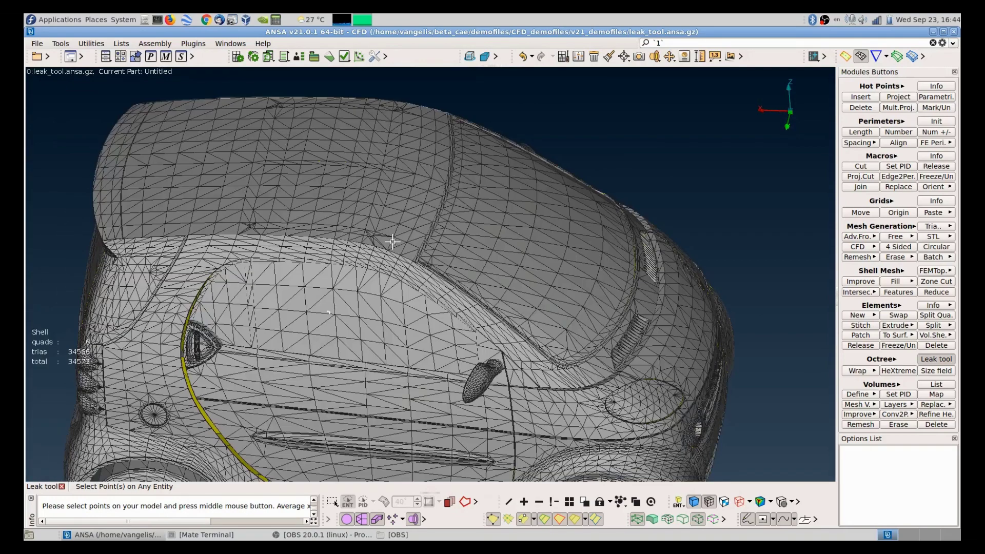
middle_click(393, 242)
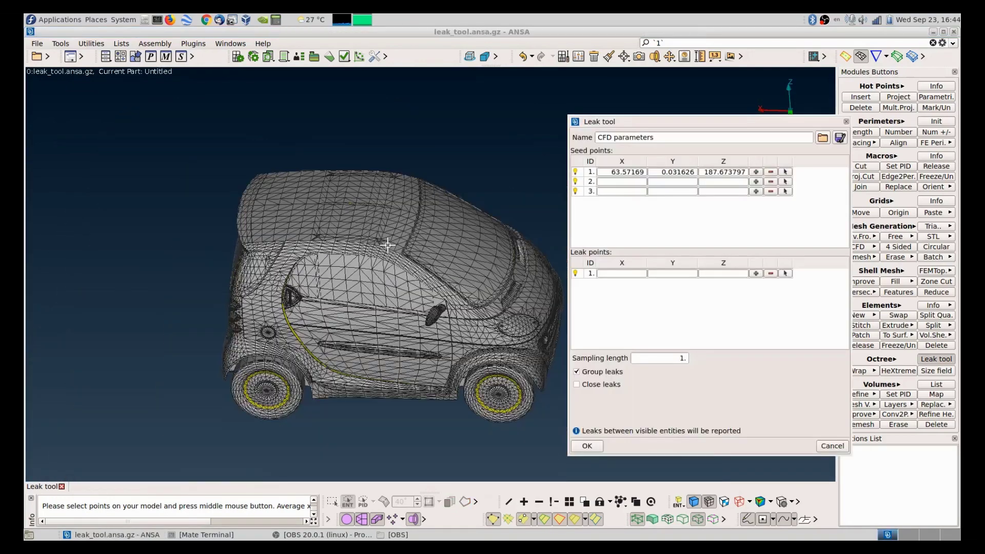
Step: Define the second seed point inside the car's rear as the average of points picked on its opposite rear sides
click(785, 182)
scroll(191, 385, up, 5)
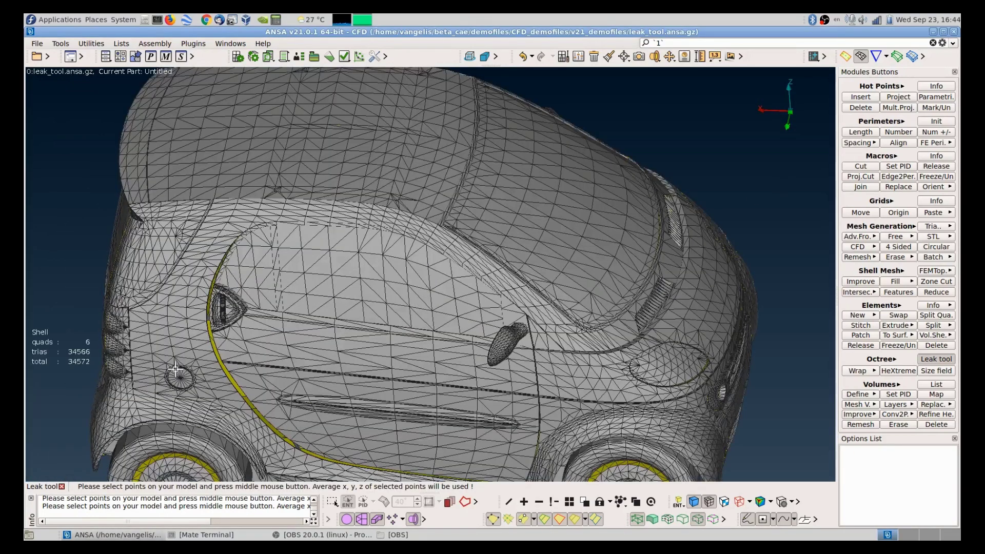
ctrl+drag(190, 353, 383, 321)
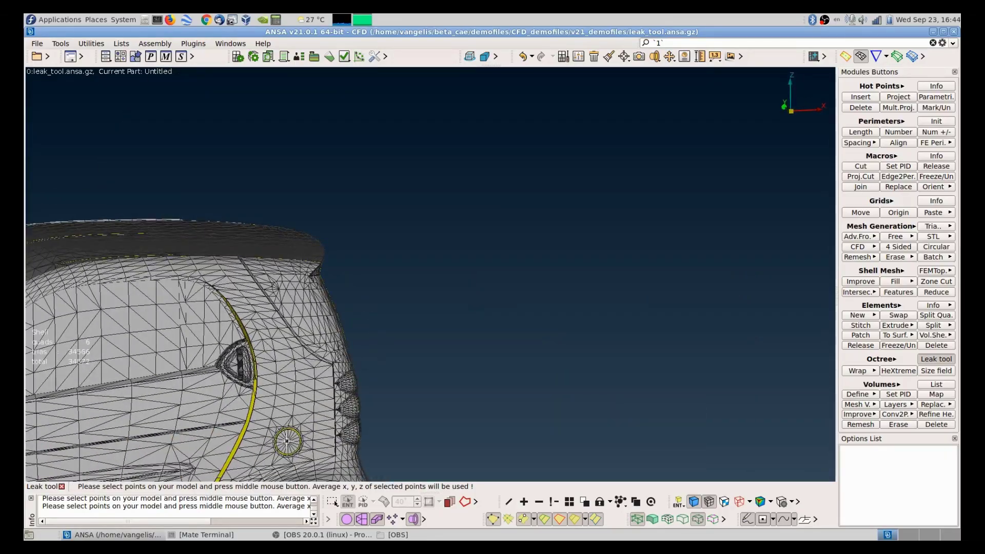
ctrl+drag(281, 441, 428, 306)
middle_click(428, 306)
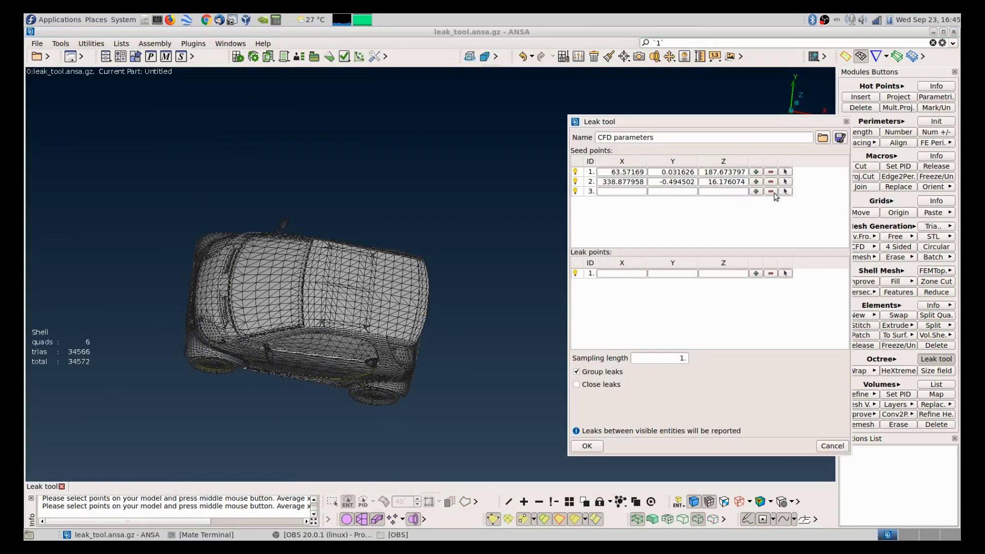
Step: Define the third seed point inside the car's front compartment as the average of points picked on opposite sides
click(785, 192)
mouse_move(333, 287)
ctrl+mouse_down()
mouse_move(268, 335)
mouse_move(424, 292)
mouse_move(407, 277)
mouse_move(364, 315)
mouse_move(479, 286)
mouse_move(493, 312)
mouse_move(502, 306)
ctrl+mouse_up()
scroll(262, 335, up, 5)
middle_click(521, 283)
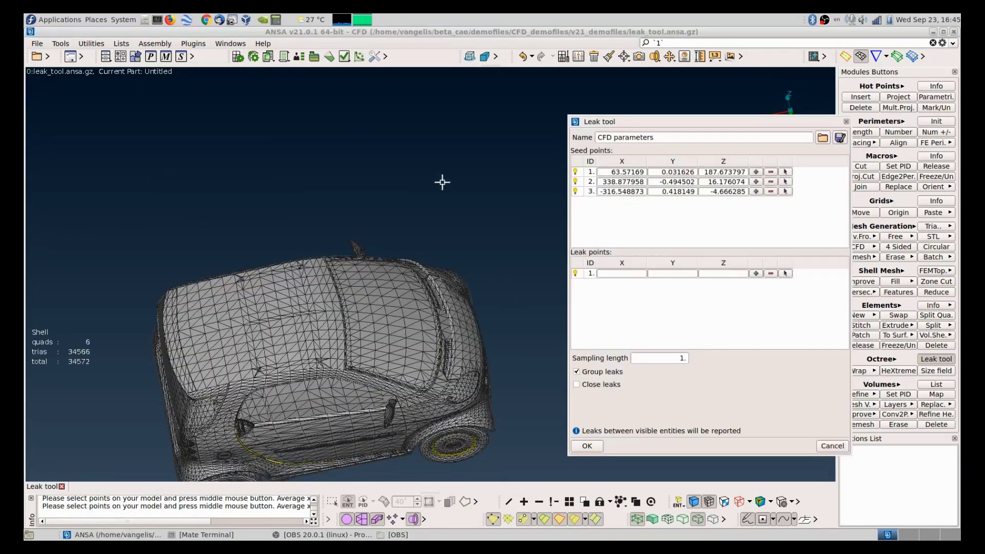
Step: Measure the width of the gap along the door's rear edge between two nodes below the door handle
scroll(456, 356, up, 3)
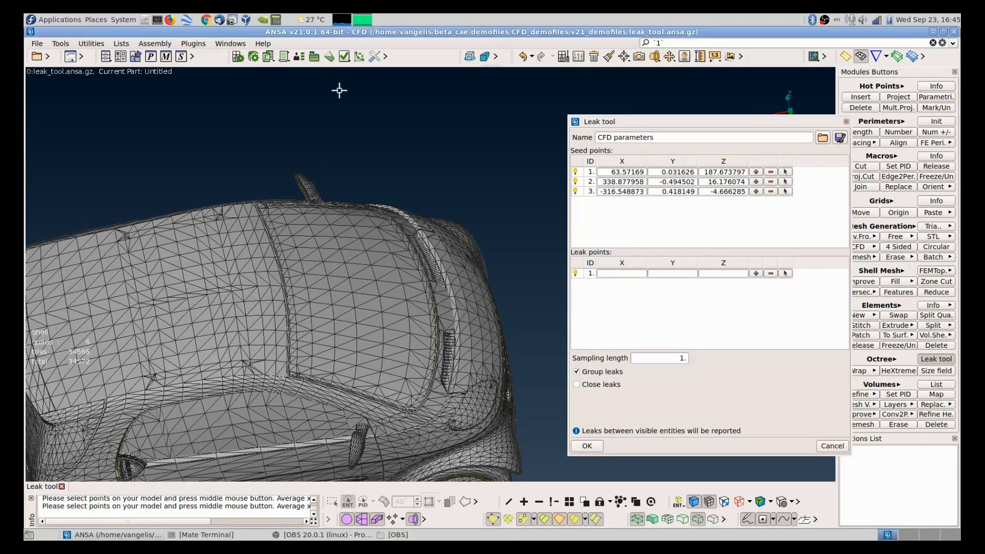
ctrl+drag(341, 90, 362, 187)
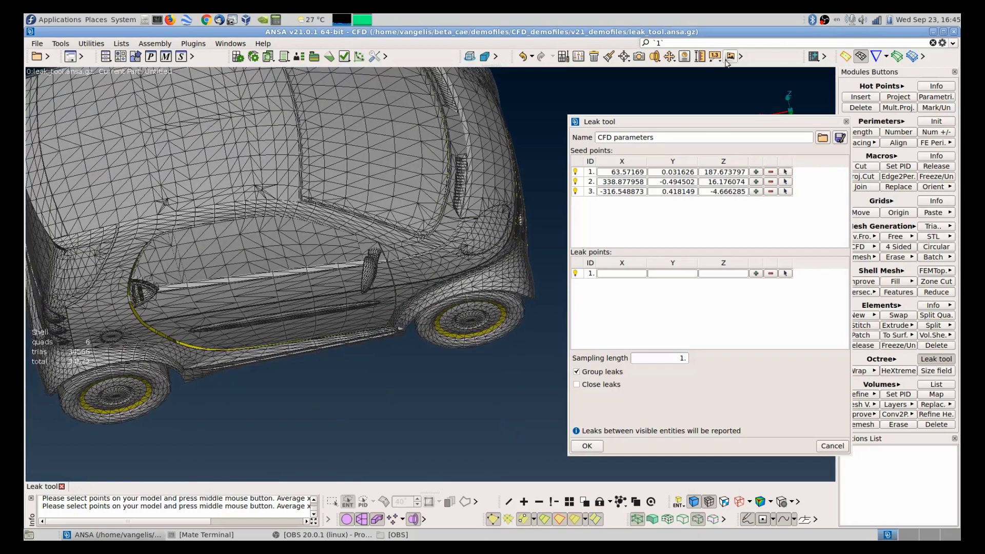
click(699, 56)
ctrl+drag(550, 194, 412, 244)
scroll(412, 245, up, 10)
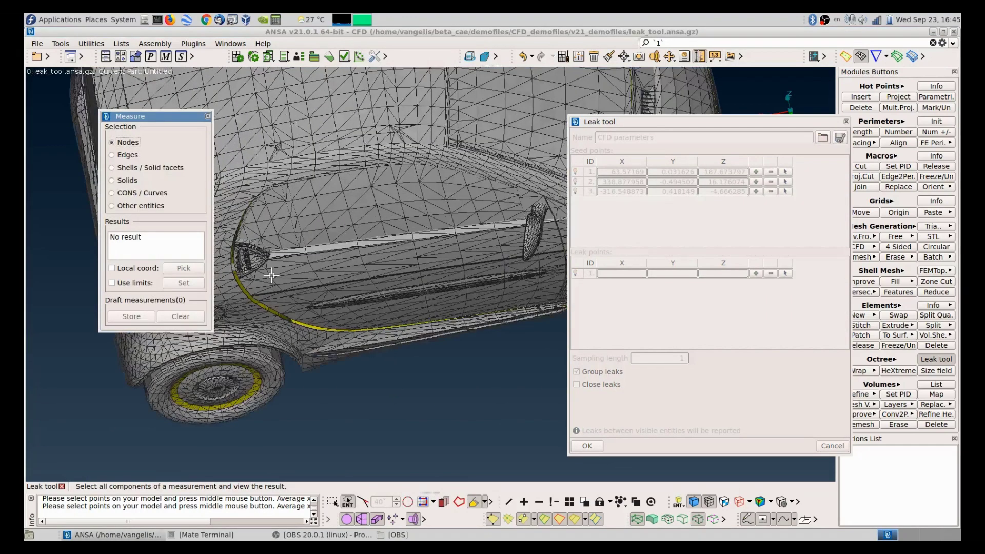
click(376, 282)
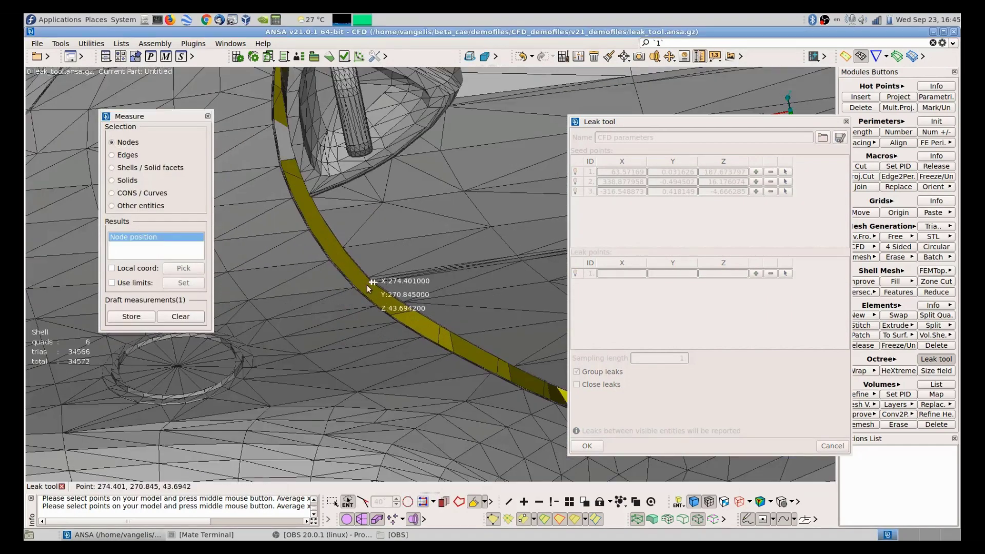
click(359, 287)
middle_click(350, 285)
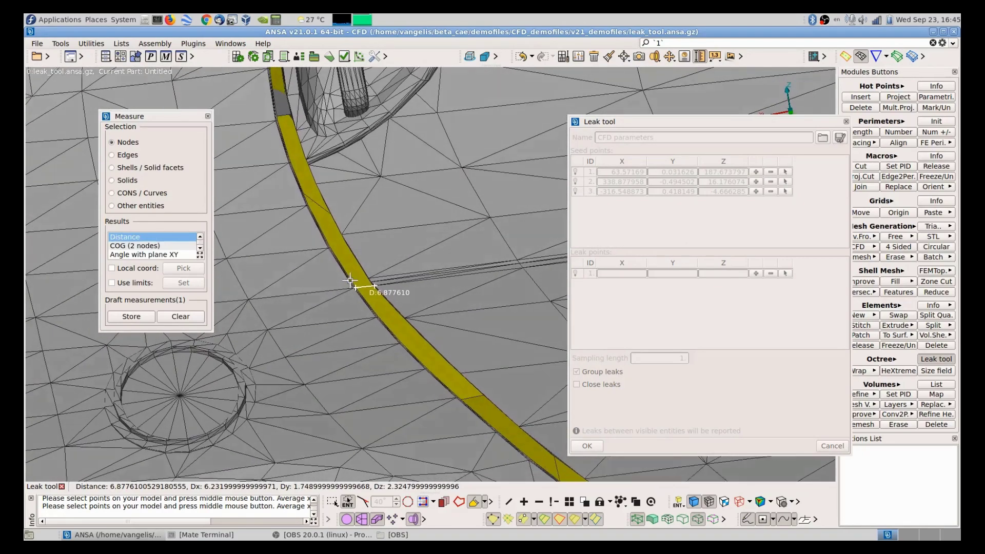
scroll(349, 284, down, 6)
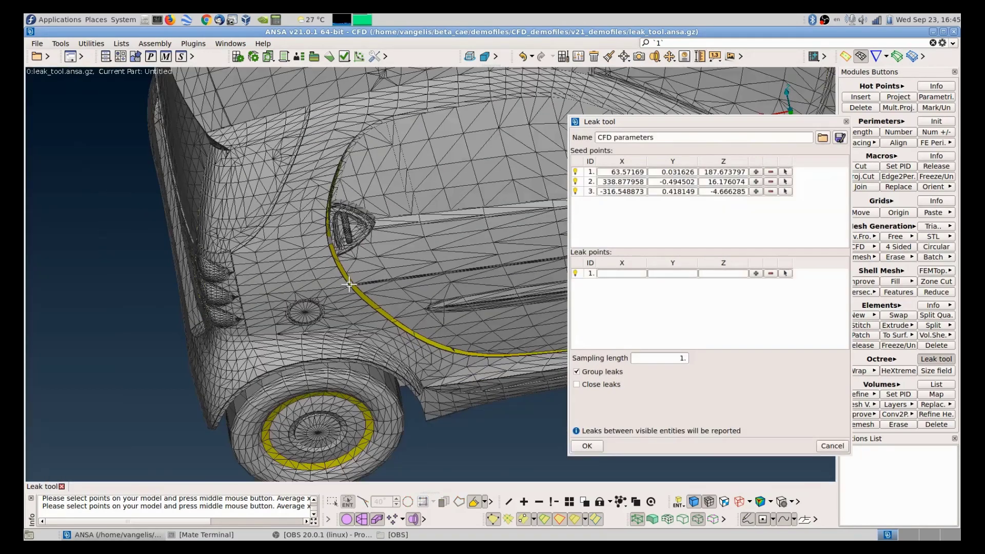
Step: Set the leak detection sampling length to 2, enable closing of leaks and run the detection
ctrl+middle_drag(407, 257, 316, 322)
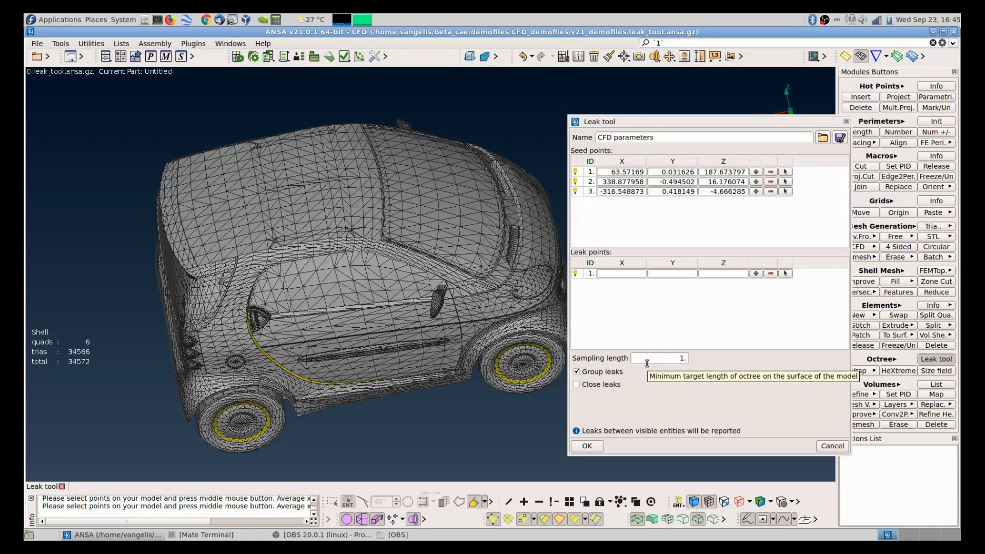
double_click(655, 354)
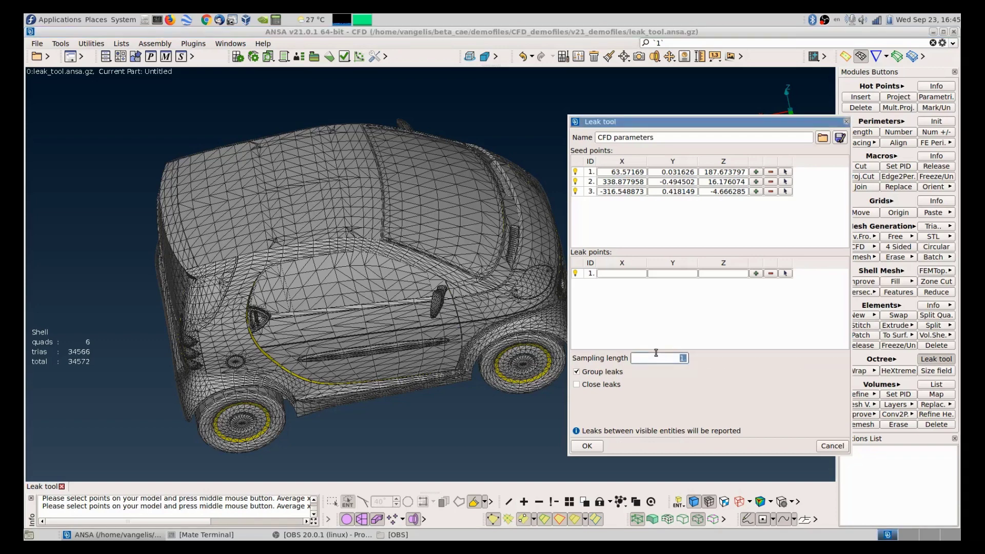
text(2)
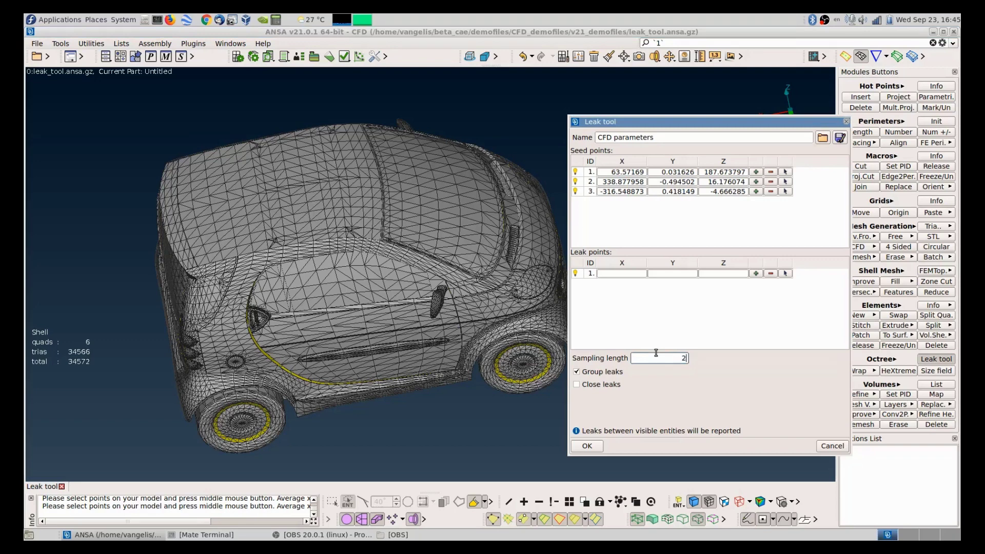
click(577, 385)
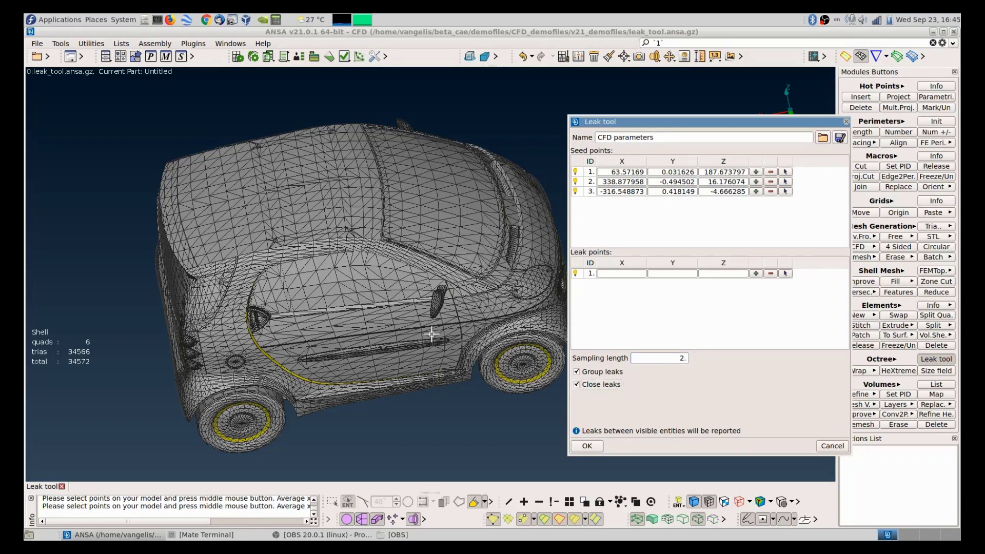
ctrl+drag(436, 338, 435, 336)
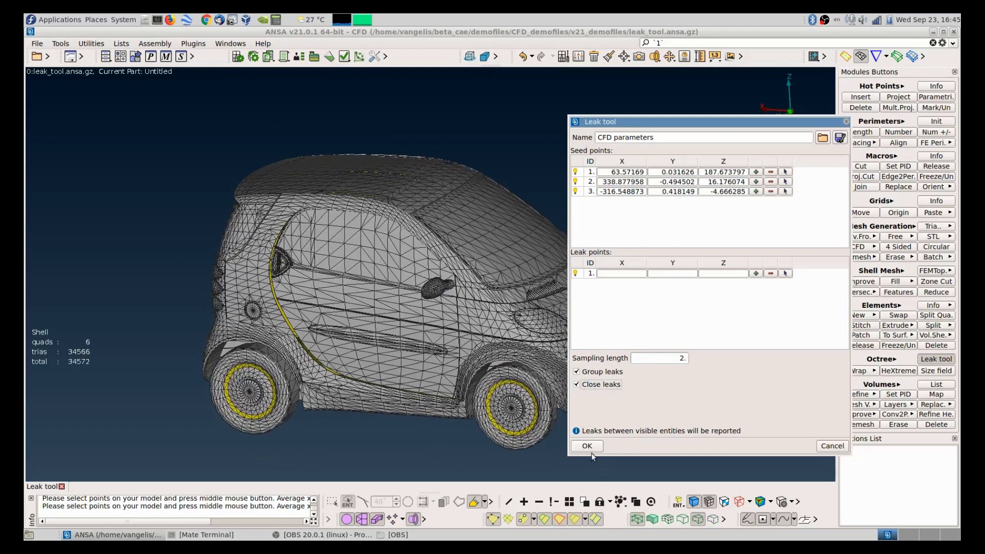
click(587, 446)
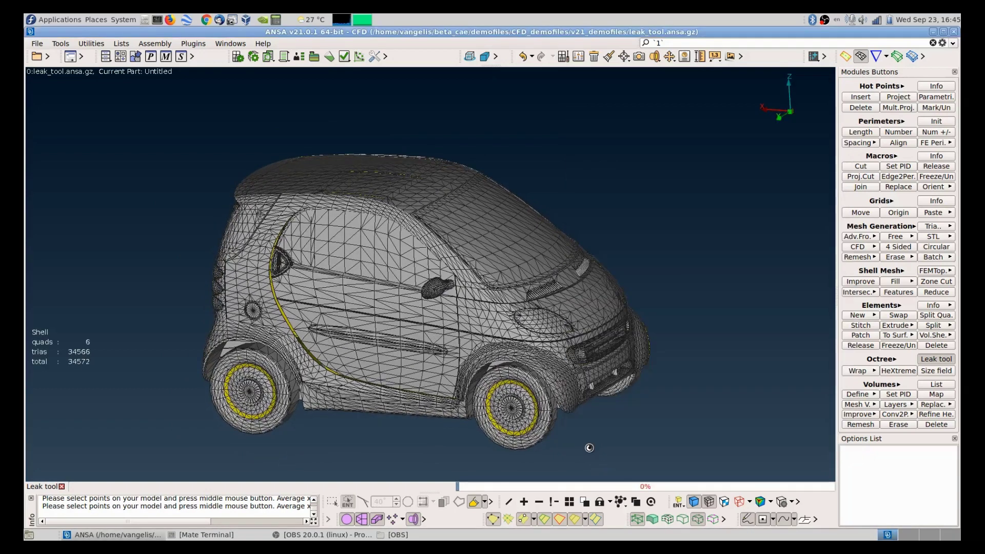
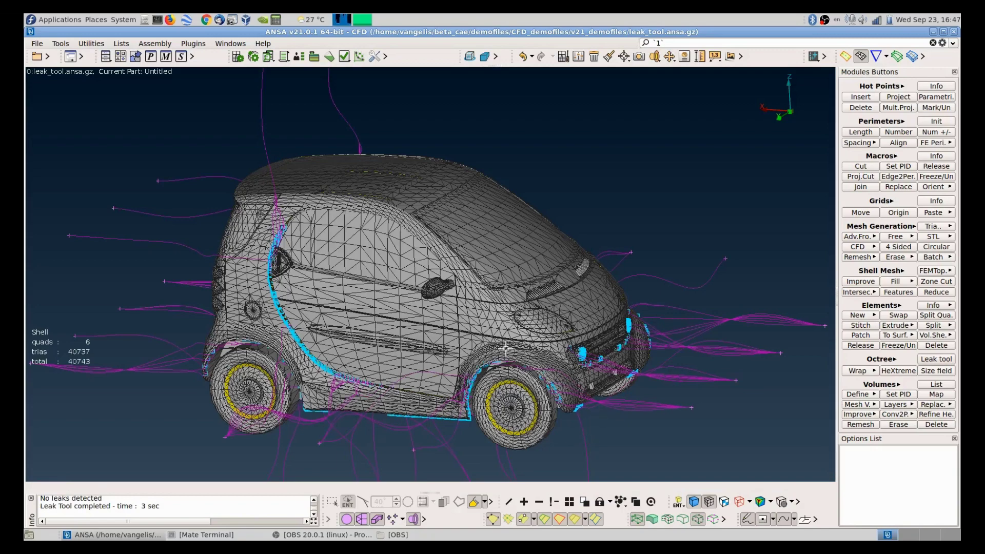
Step: Examine the leak path curves around the car's side and underbody, and hide them
ctrl+middle_drag(467, 350, 483, 312)
scroll(484, 312, down, 3)
ctrl+drag(484, 313, 502, 324)
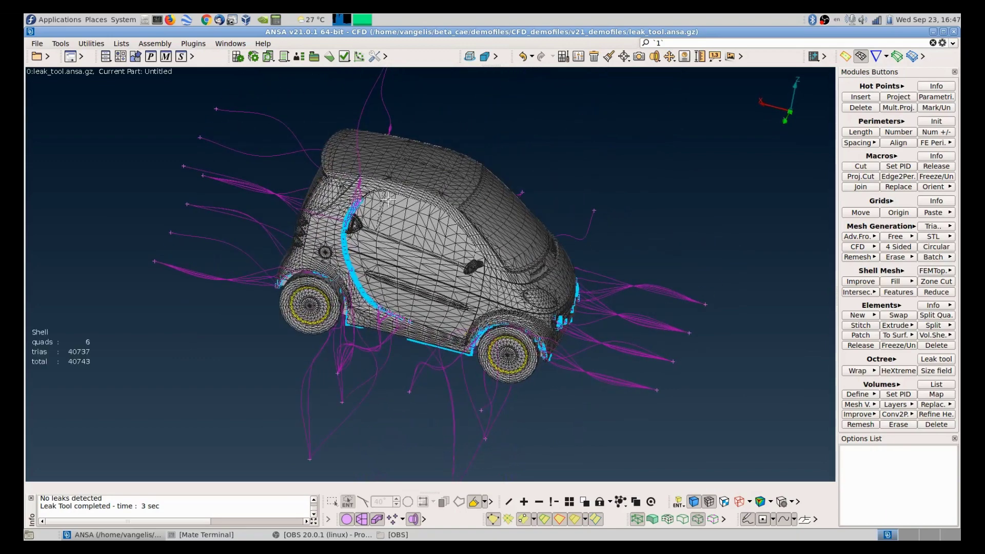
click(362, 519)
ctrl+drag(417, 325, 405, 301)
click(362, 519)
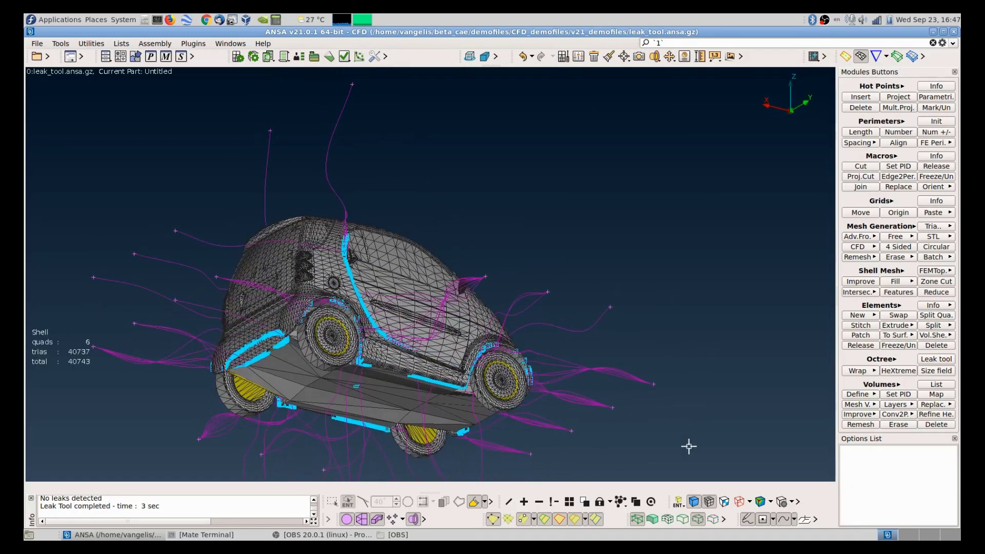
click(747, 519)
ctrl+middle_drag(549, 377, 569, 325)
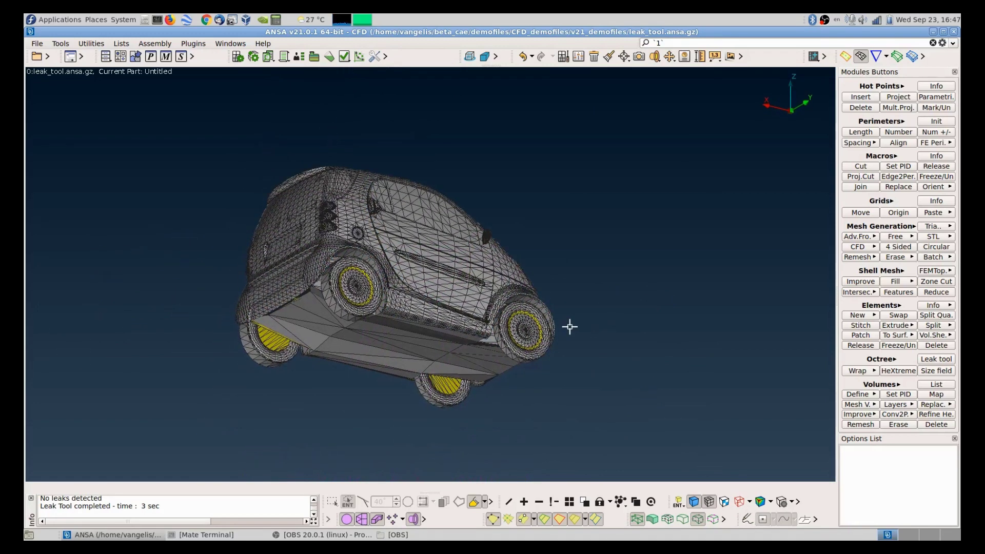
Step: Colour the mesh by PID and examine the elements that close the gap between the door and the body
click(679, 502)
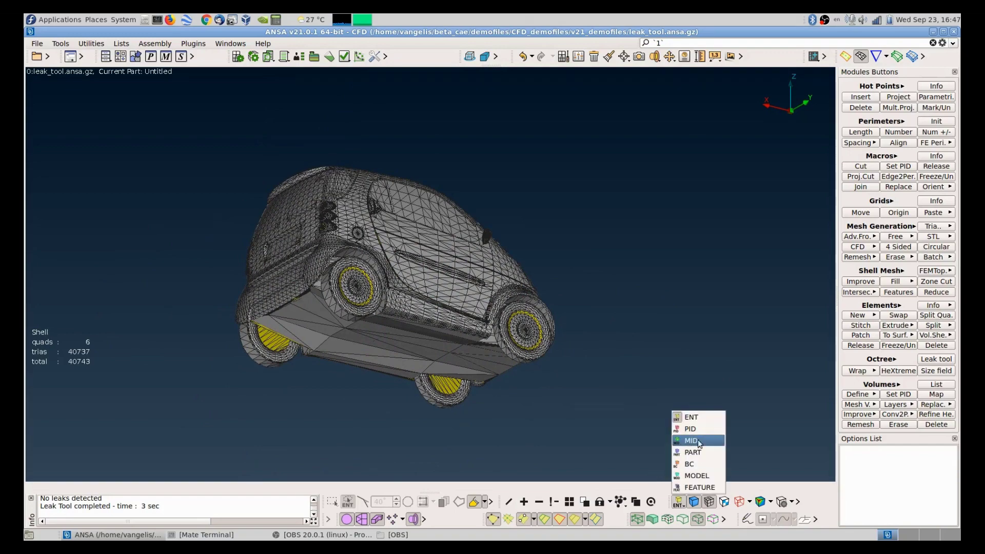
click(701, 430)
scroll(410, 280, up, 3)
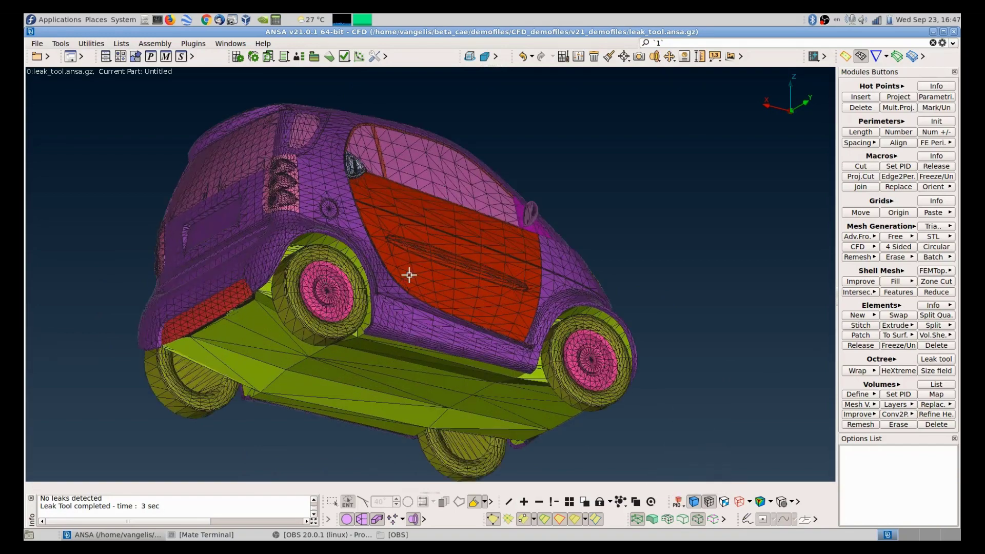
ctrl+drag(407, 272, 402, 270)
scroll(352, 292, up, 5)
scroll(614, 352, down, 6)
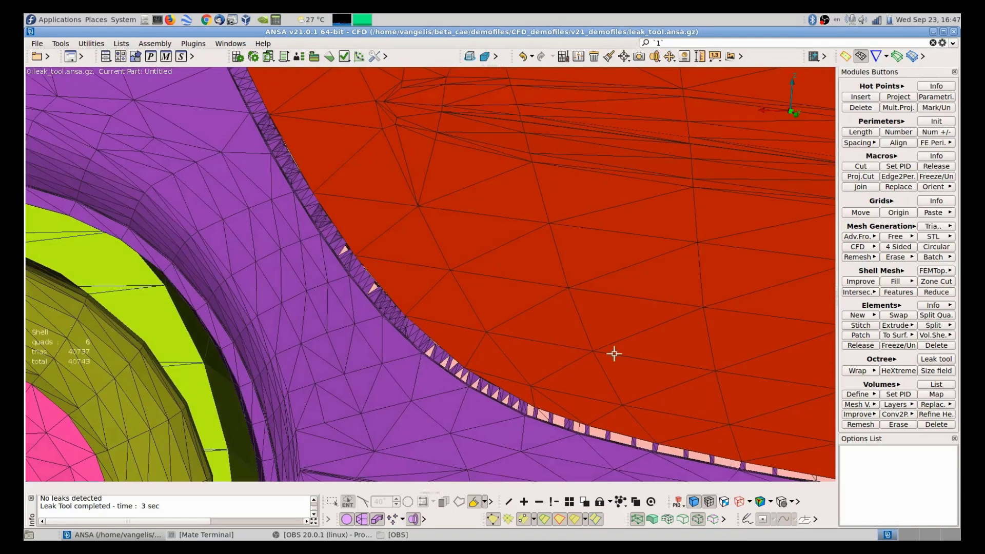
ctrl+drag(451, 301, 510, 340)
scroll(588, 364, up, 6)
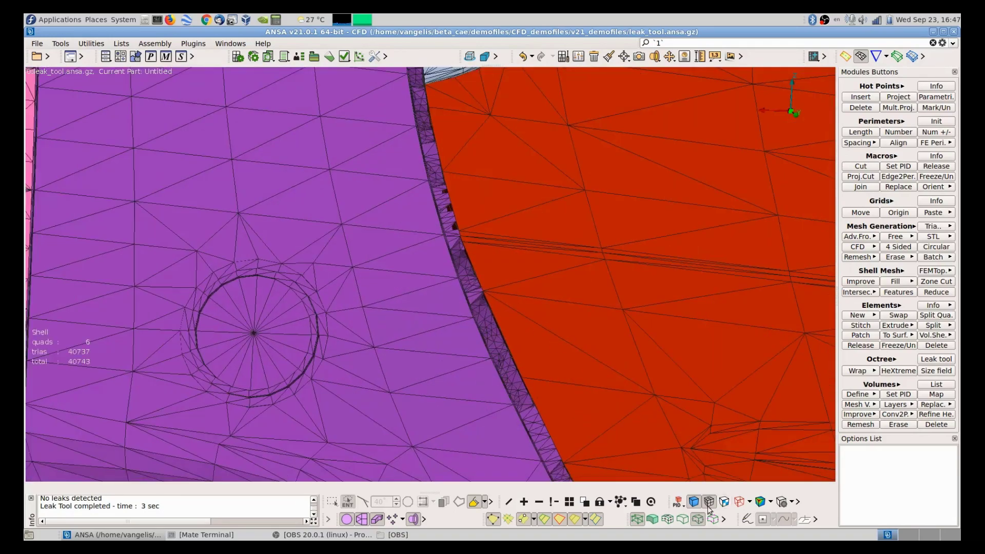
Step: Colour the mesh by part and examine the car's rear and the closed gap between rear bumper and underbody
click(678, 503)
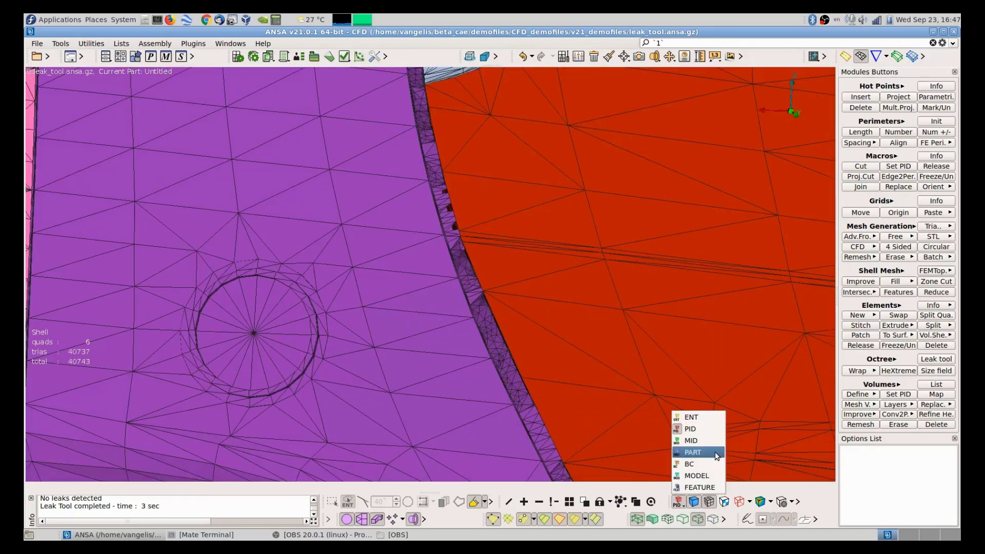
click(693, 452)
scroll(508, 369, down, 8)
ctrl+drag(513, 376, 506, 365)
scroll(506, 365, down, 5)
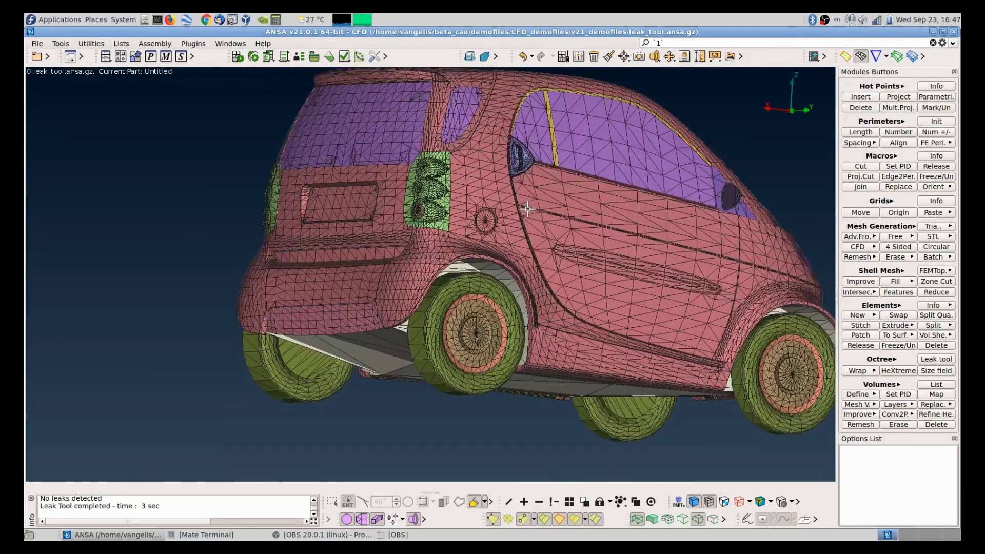
ctrl+drag(446, 219, 479, 202)
scroll(399, 323, up, 4)
ctrl+drag(400, 323, 426, 266)
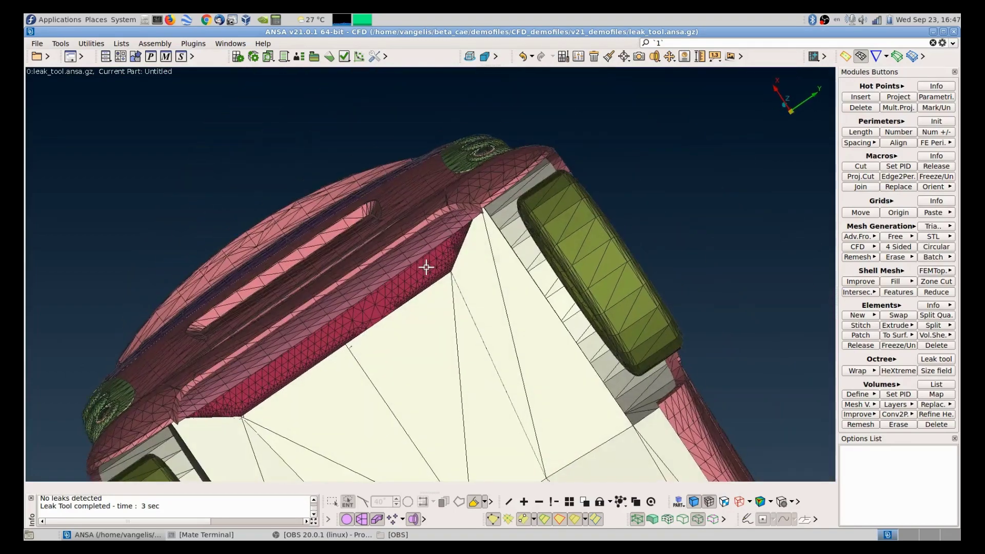
Step: Set the colour of the smart_ORIGINAL_STL.stl part to gray50 in the Model Browser
click(135, 57)
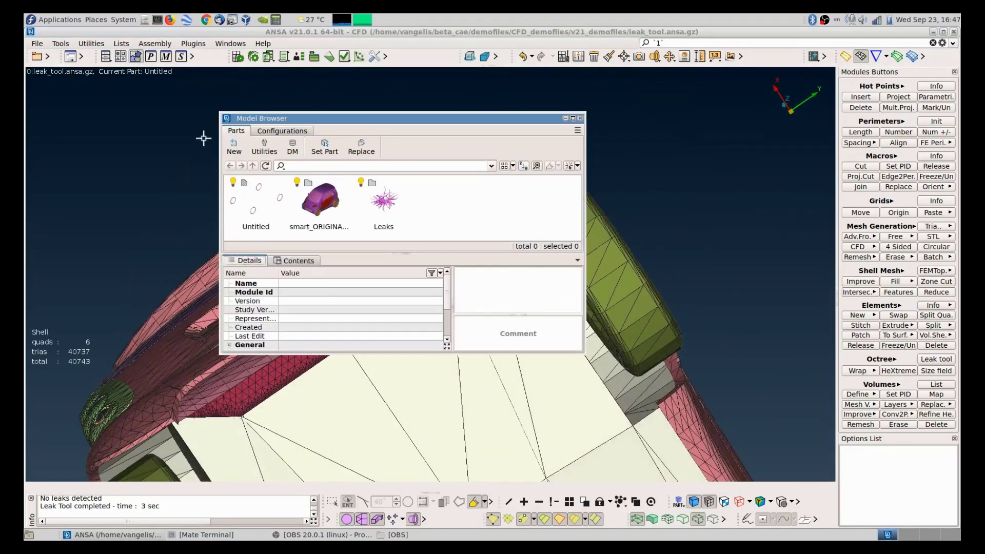
click(313, 204)
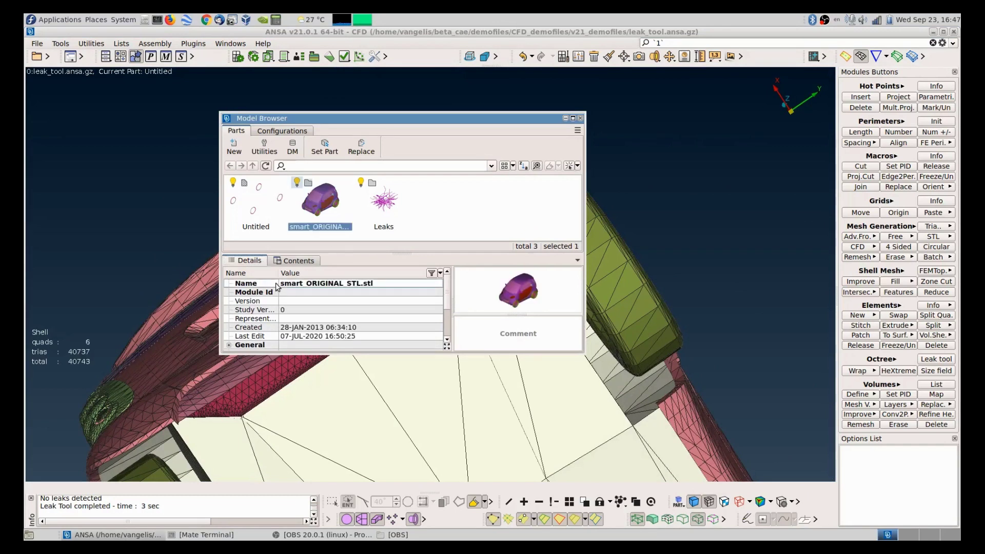
click(229, 344)
click(229, 319)
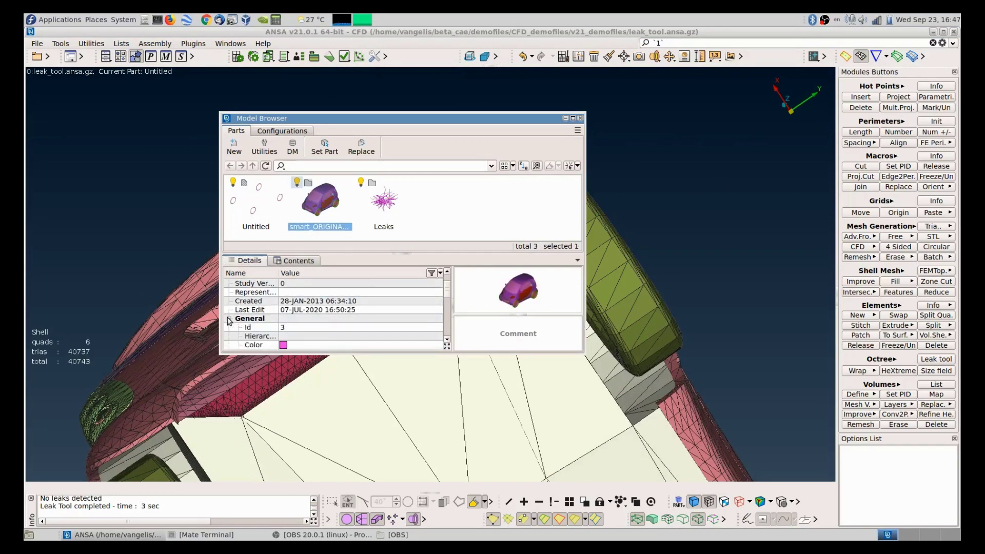
scroll(289, 329, down, 1)
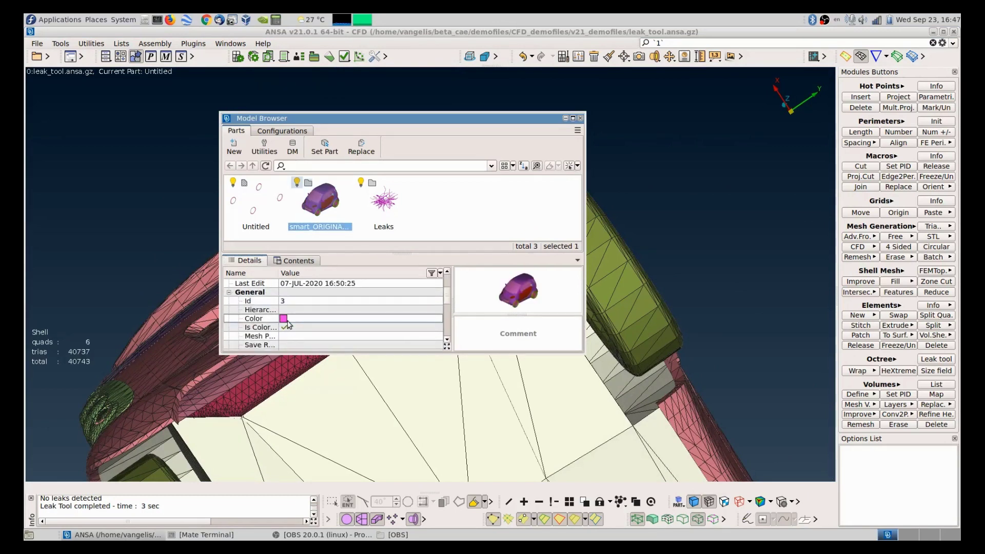
double_click(283, 319)
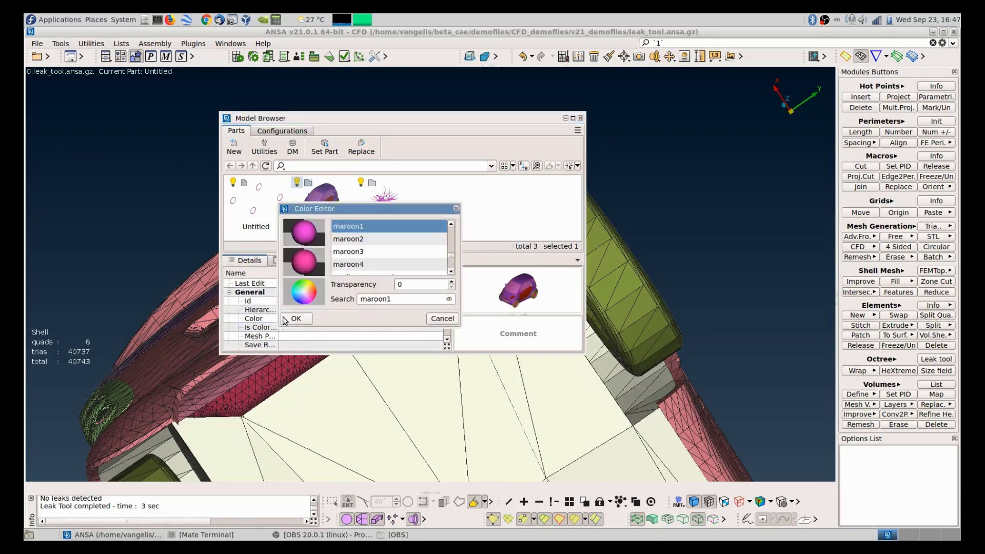
double_click(388, 299)
text(gray)
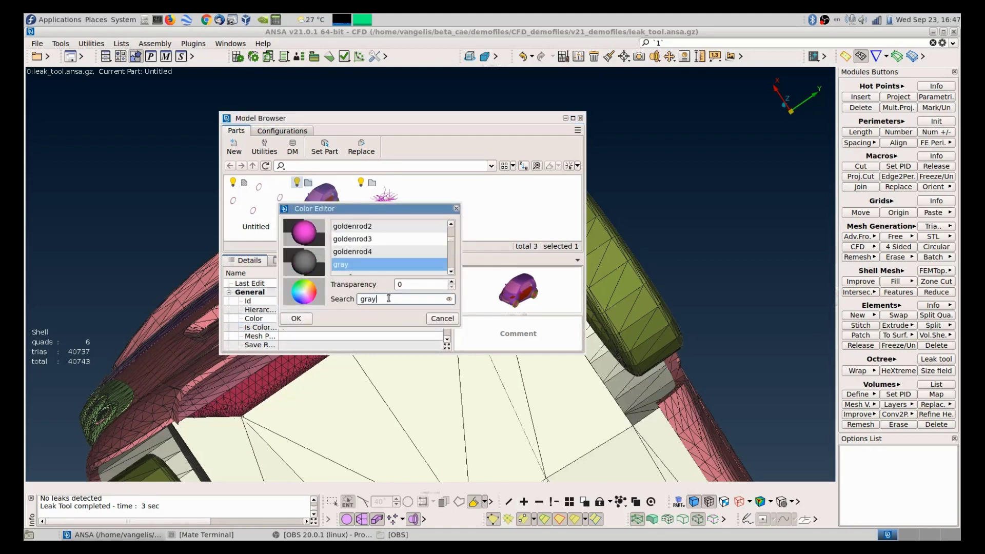
text(50)
key(Return)
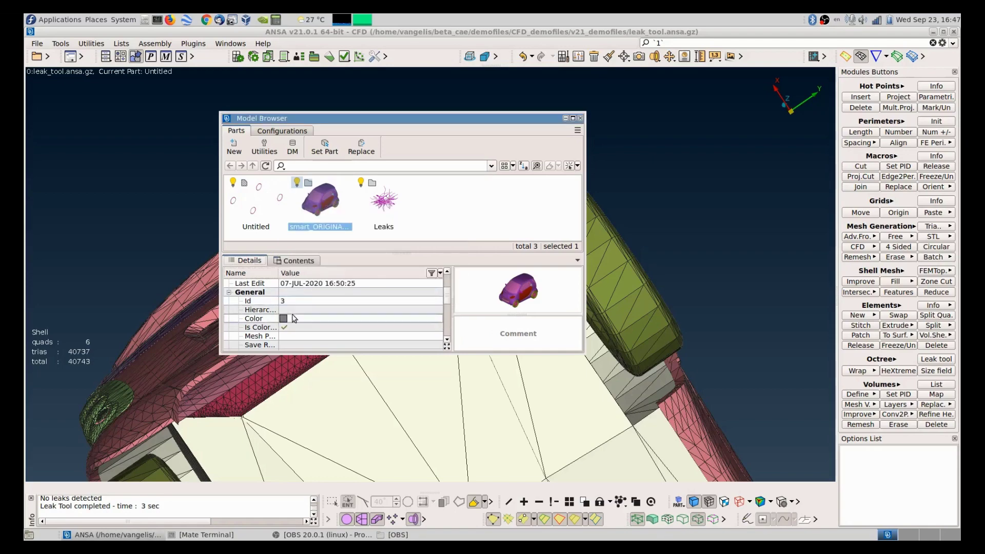
click(291, 330)
key(Escape)
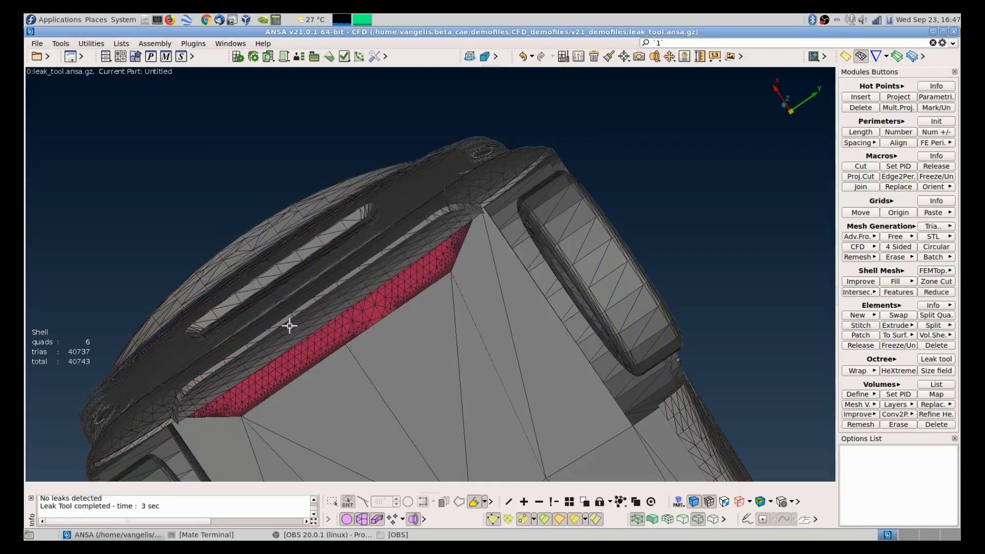
Step: Examine the leak-closing elements at the front grille lamps and on the wheels
ctrl+drag(288, 323, 673, 248)
scroll(726, 264, up, 10)
scroll(533, 265, down, 5)
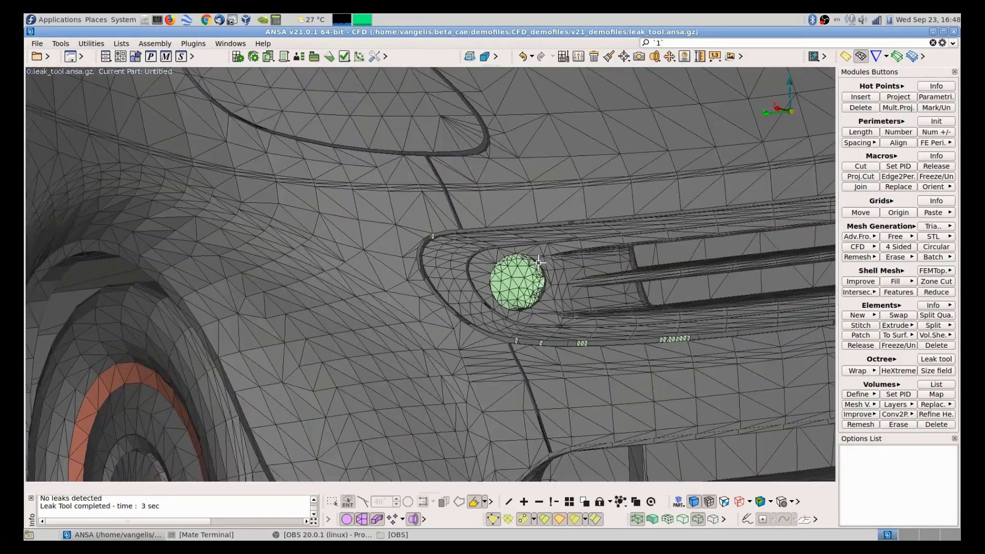
scroll(517, 276, up, 8)
scroll(529, 277, down, 6)
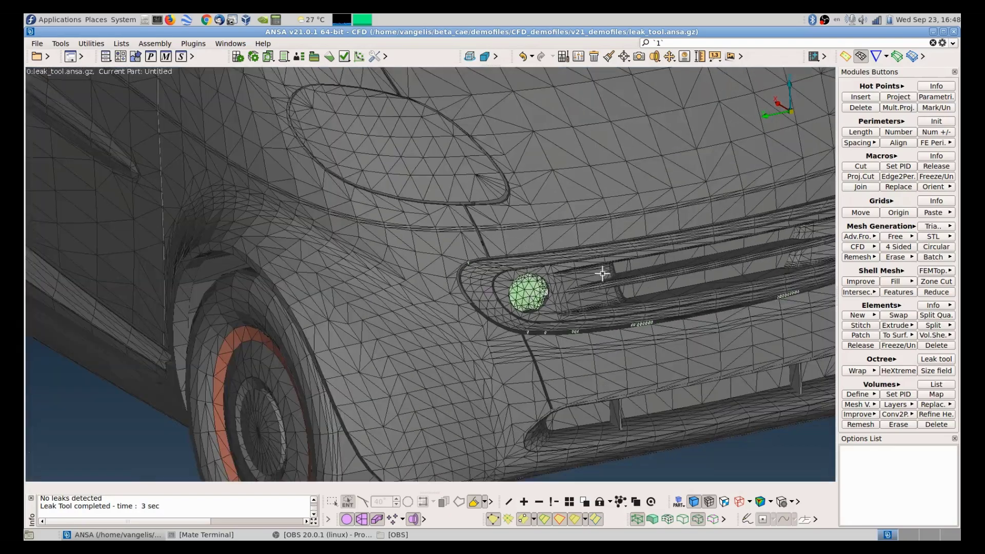
ctrl+drag(523, 286, 555, 354)
scroll(556, 308, up, 6)
scroll(555, 301, down, 6)
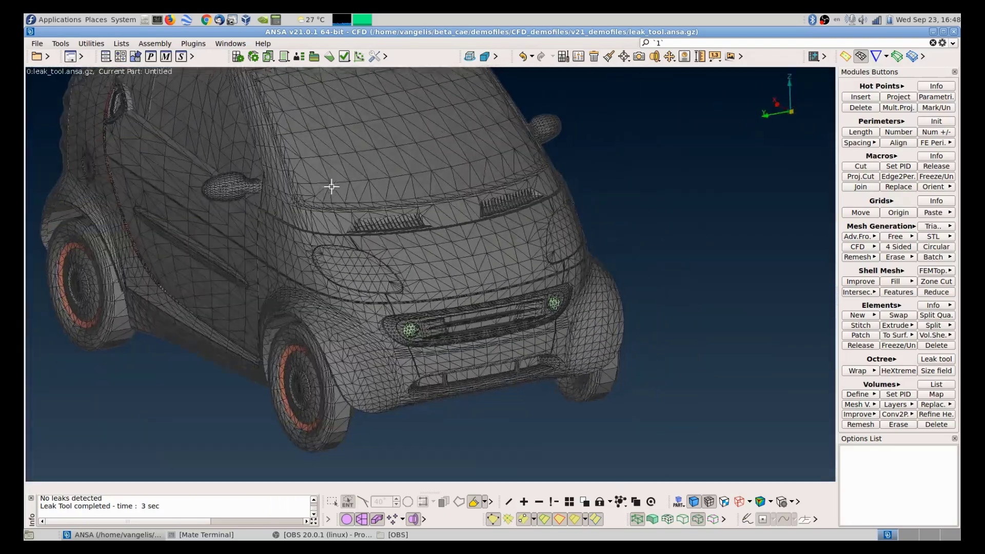
Step: Examine the elements closing the door gap and the other closed gaps along the car's side
ctrl+drag(330, 185, 475, 275)
scroll(320, 206, up, 6)
scroll(319, 206, up, 4)
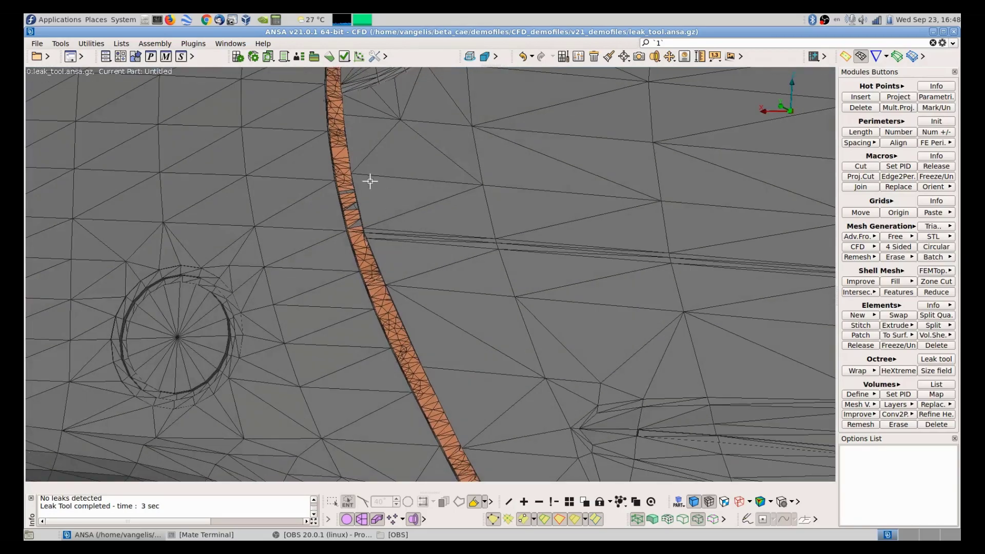
scroll(402, 308, down, 4)
ctrl+drag(402, 308, 430, 302)
scroll(369, 288, down, 5)
ctrl+drag(370, 288, 464, 319)
scroll(380, 214, up, 5)
scroll(489, 239, up, 4)
scroll(488, 239, down, 2)
mouse_move(447, 261)
ctrl+mouse_down()
mouse_move(409, 257)
mouse_move(425, 241)
mouse_move(431, 259)
mouse_move(455, 203)
mouse_move(625, 288)
mouse_move(684, 303)
mouse_move(682, 318)
mouse_move(488, 322)
mouse_move(519, 334)
mouse_move(562, 302)
mouse_move(579, 303)
mouse_move(576, 341)
mouse_move(565, 318)
mouse_move(288, 81)
ctrl+mouse_up()
scroll(431, 259, down, 4)
scroll(651, 341, up, 5)
scroll(568, 329, down, 5)
Step: Hide the original car part and the Untitled part to isolate the leak-closing elements, and examine them
click(137, 56)
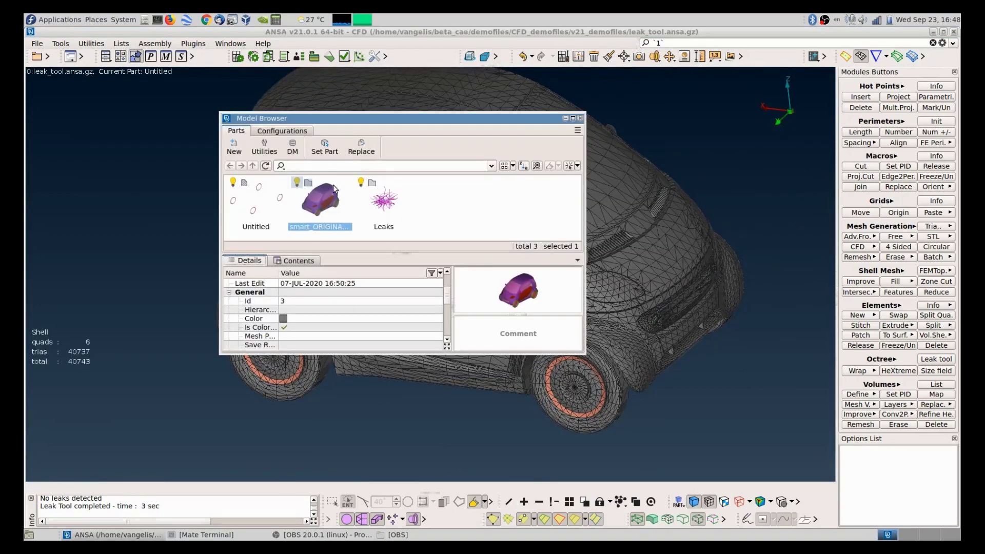
click(297, 183)
key(Escape)
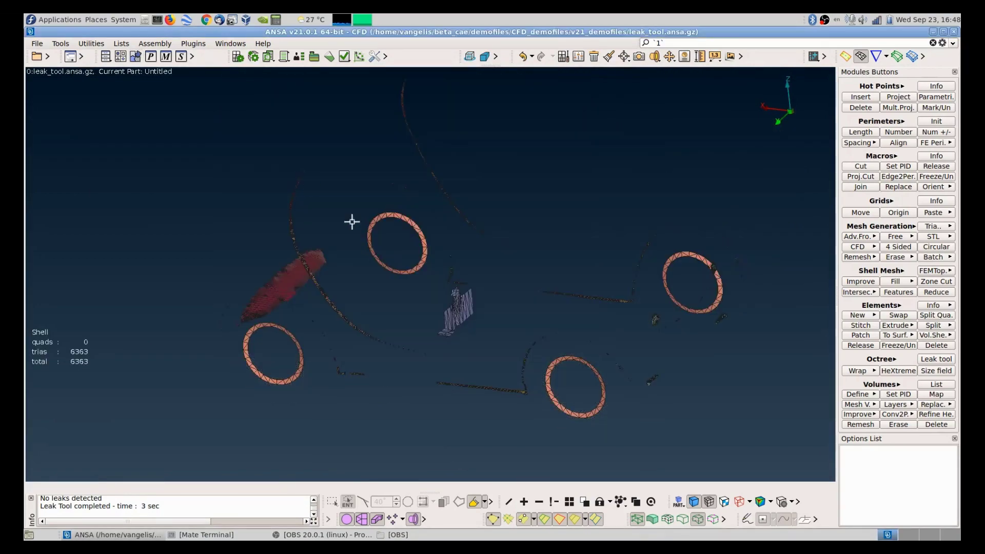
click(135, 57)
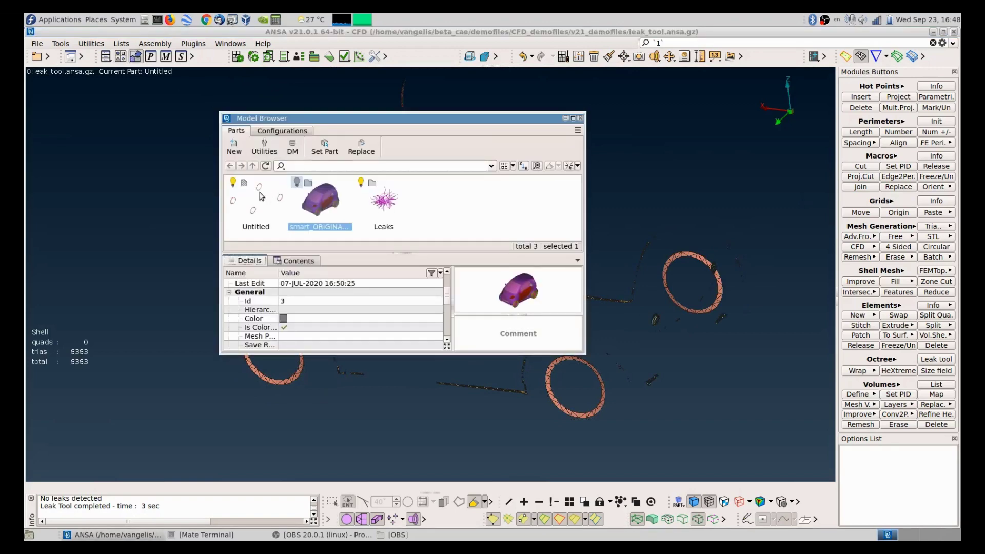
click(233, 184)
key(Escape)
ctrl+drag(253, 190, 426, 259)
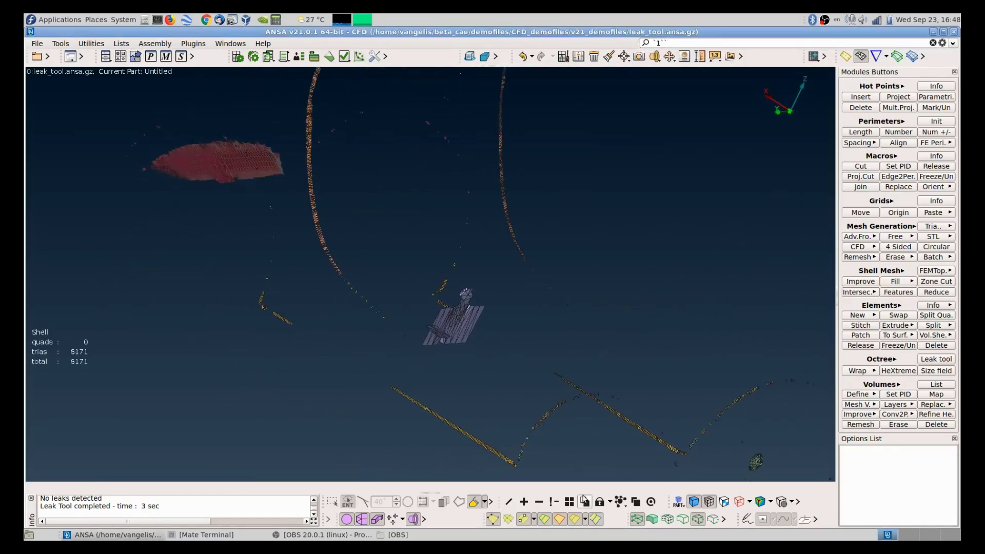
Step: Show all parts again and view the car's front and side
click(569, 501)
ctrl+drag(496, 344, 528, 292)
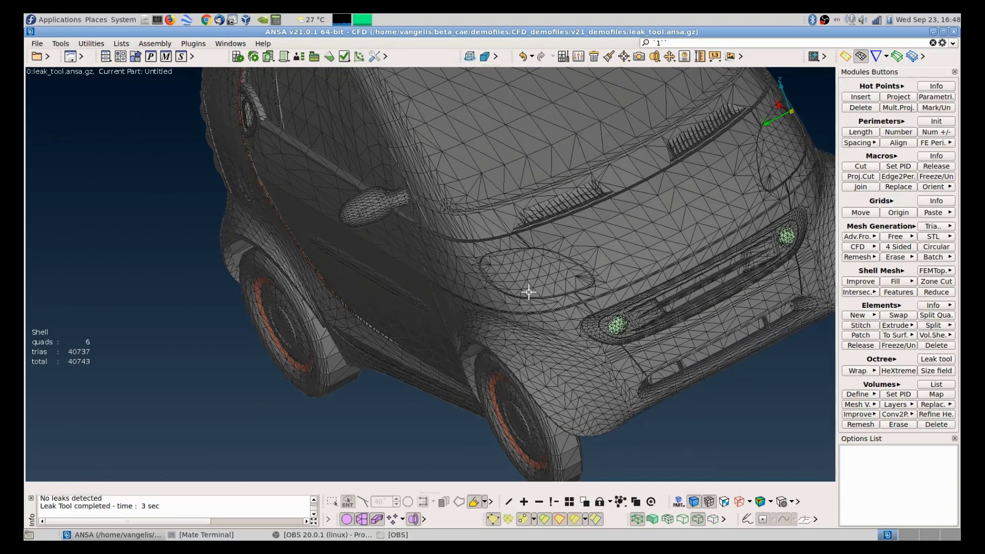
key(F10)
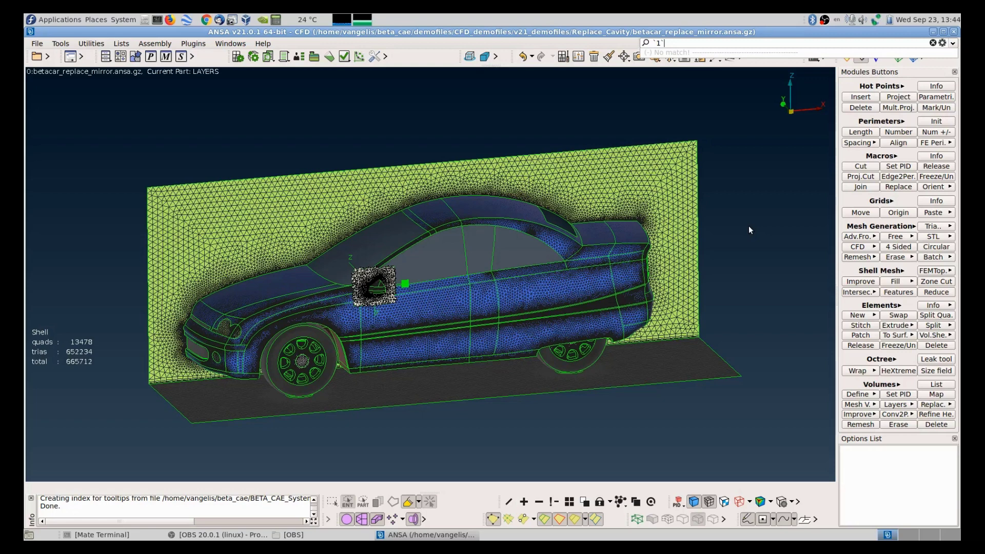
click(780, 268)
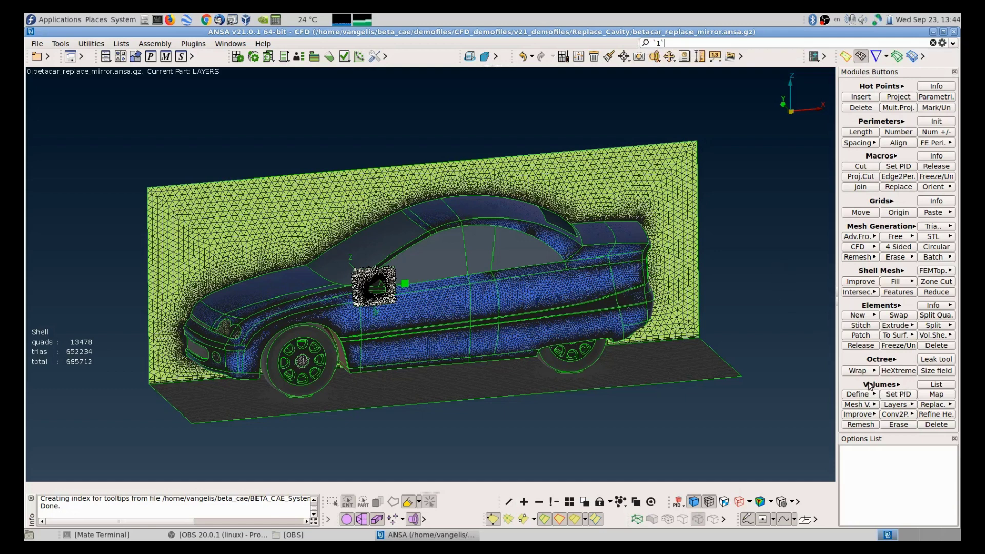
click(926, 405)
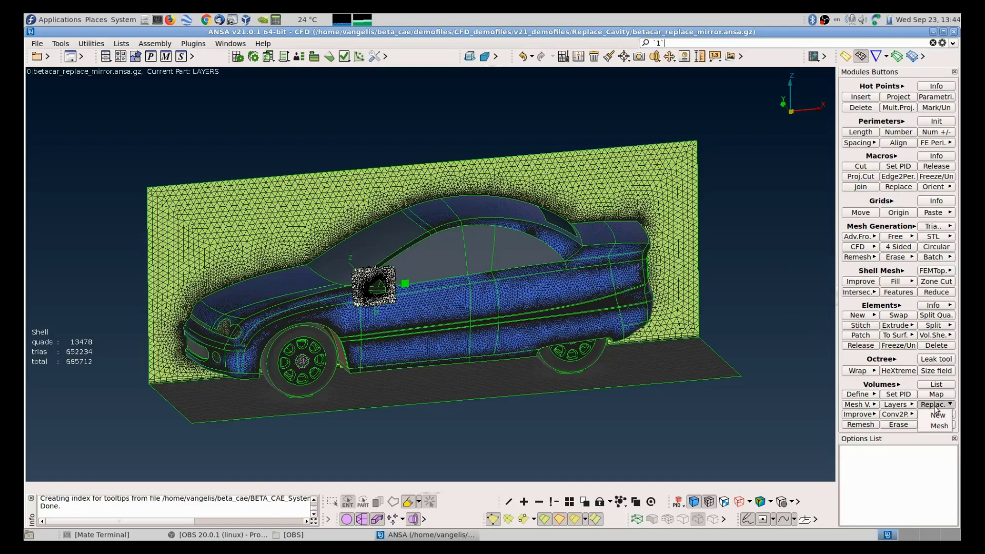
click(806, 341)
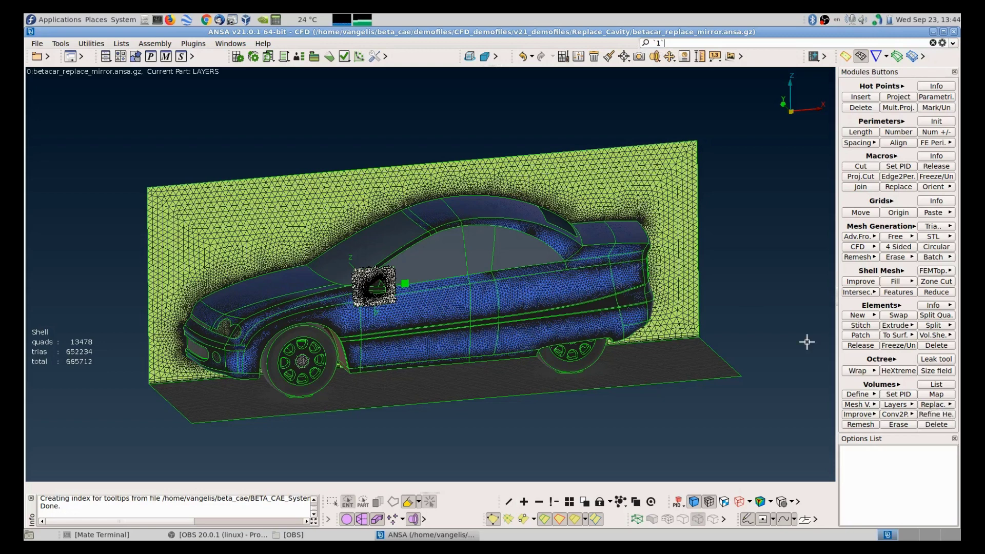
Step: Examine the volume mesh section around the door mirror, list the cutting planes and disable Finite for the default ZX plane
scroll(386, 291, up, 5)
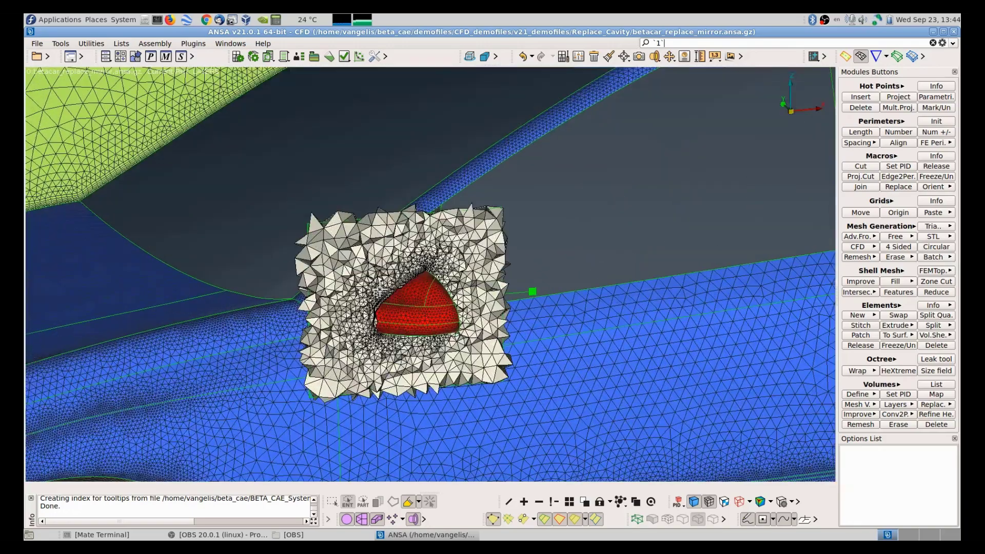
ctrl+drag(386, 290, 433, 273)
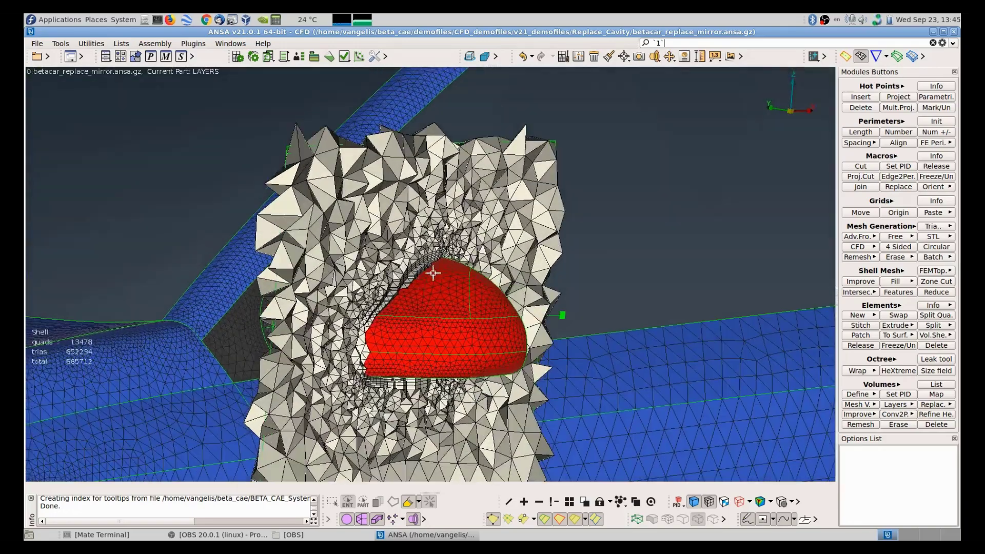
click(654, 57)
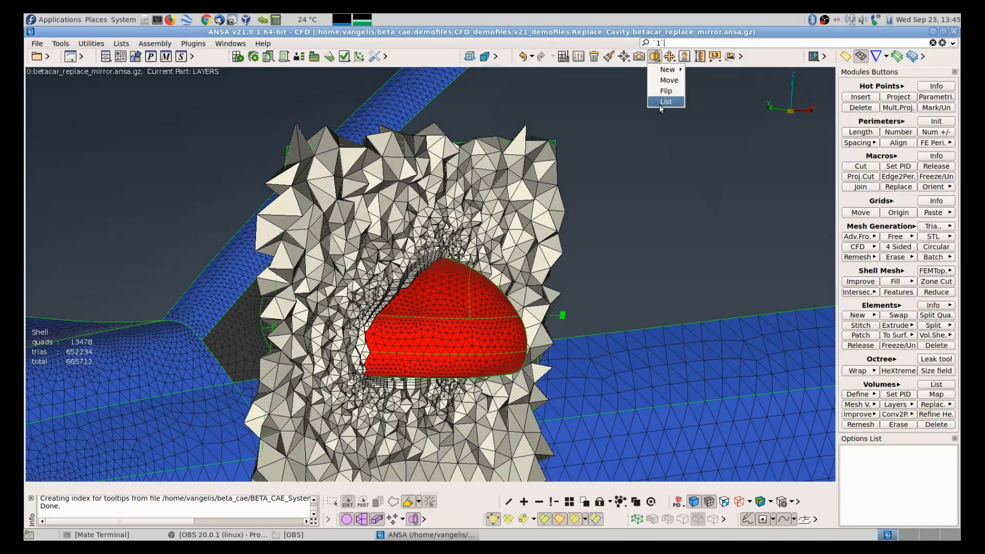
click(659, 105)
click(636, 143)
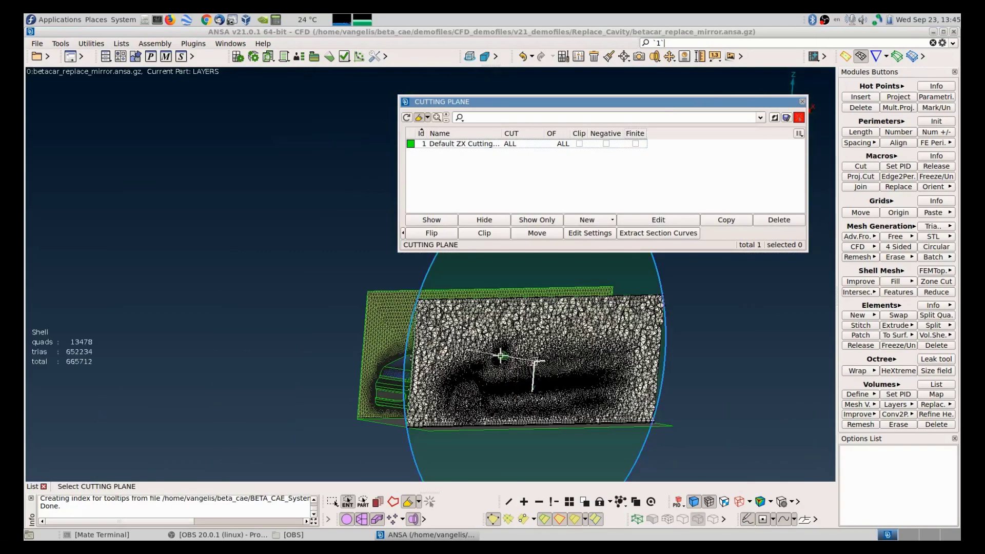
Step: Orient the cutting plane along -Y, move it through the door mirror and enable Finite for it
ctrl+drag(503, 352, 403, 354)
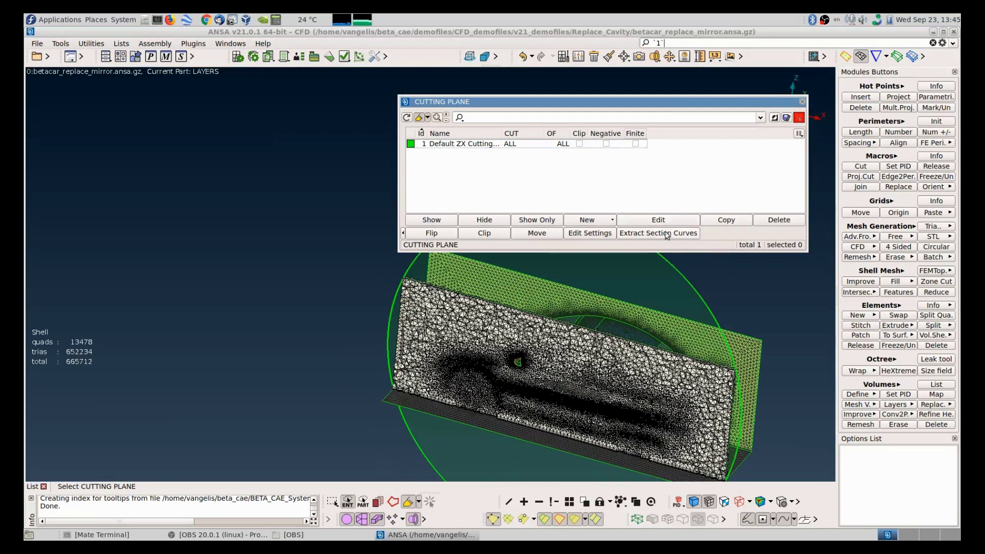
click(537, 233)
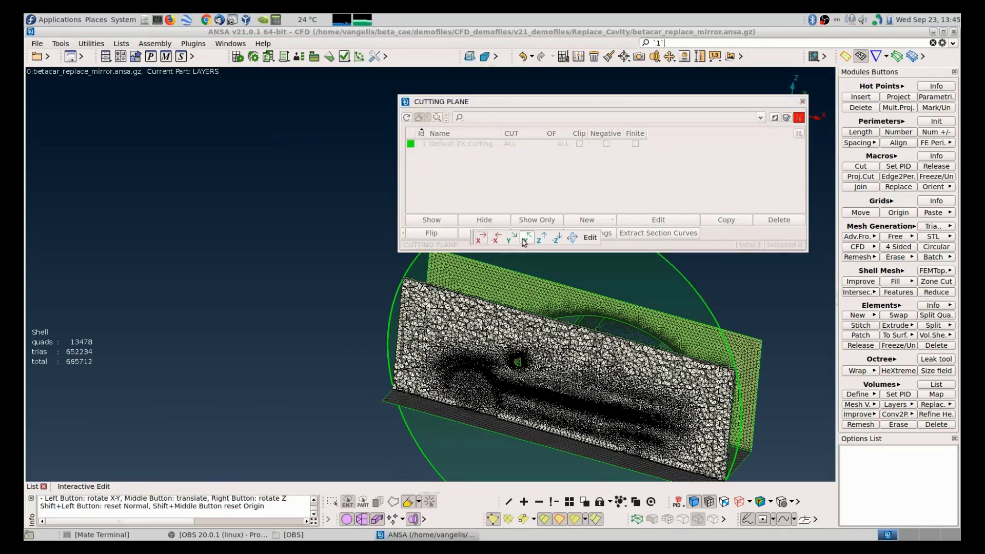
click(526, 238)
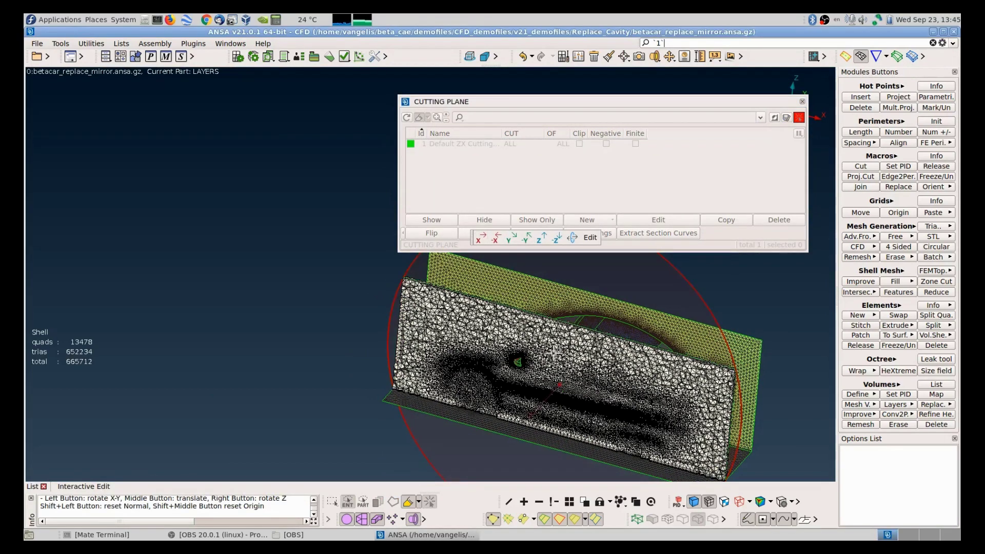
ctrl+drag(569, 342, 538, 356)
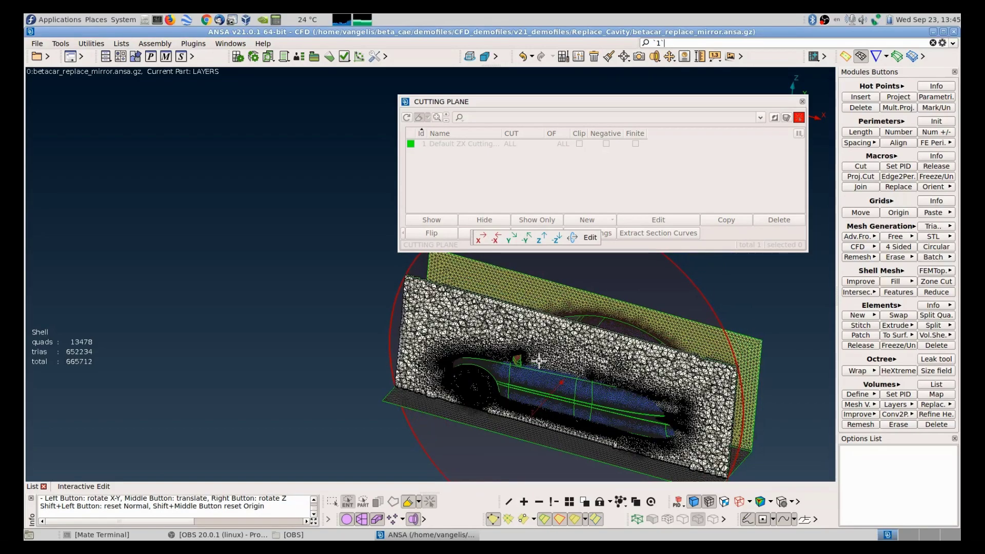
scroll(535, 360, up, 5)
scroll(535, 360, up, 4)
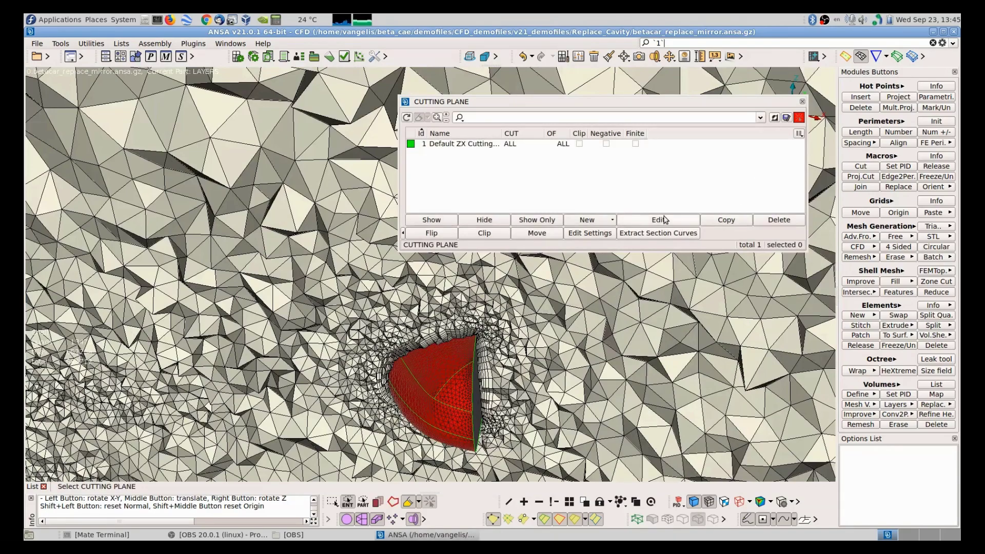
click(635, 144)
key(Escape)
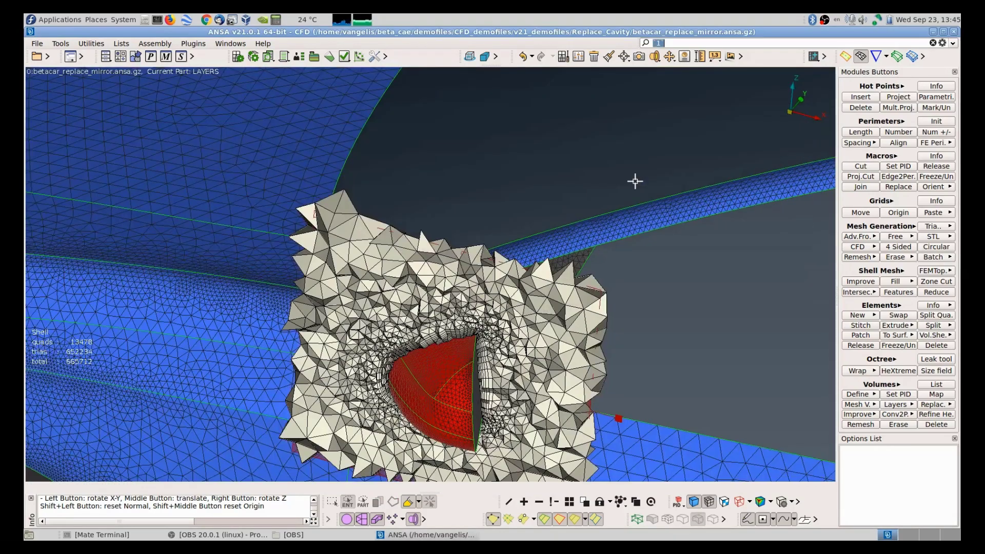
Step: Examine the volume mesh section around the door mirror from several sides and switch off the cutting plane display
ctrl+drag(477, 362, 451, 260)
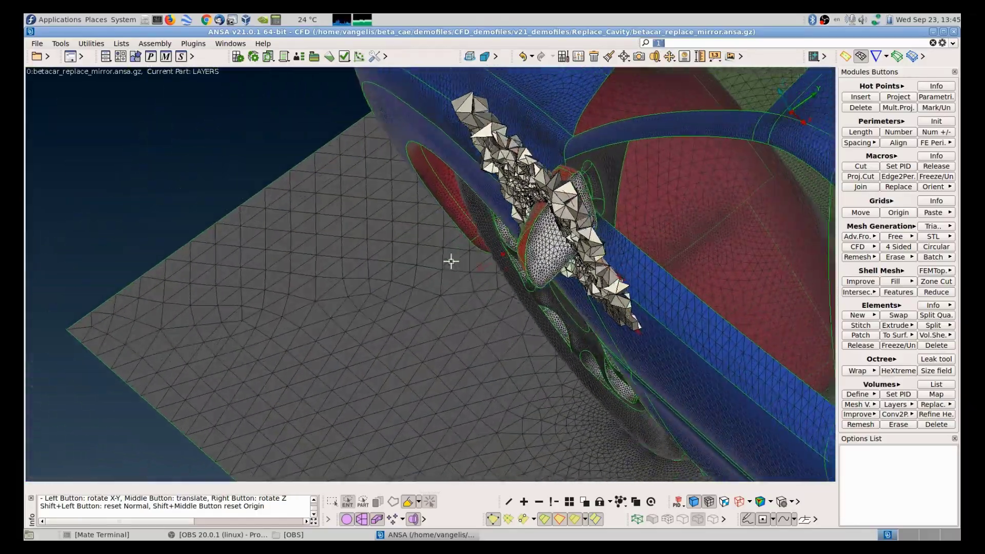
ctrl+drag(577, 218, 653, 233)
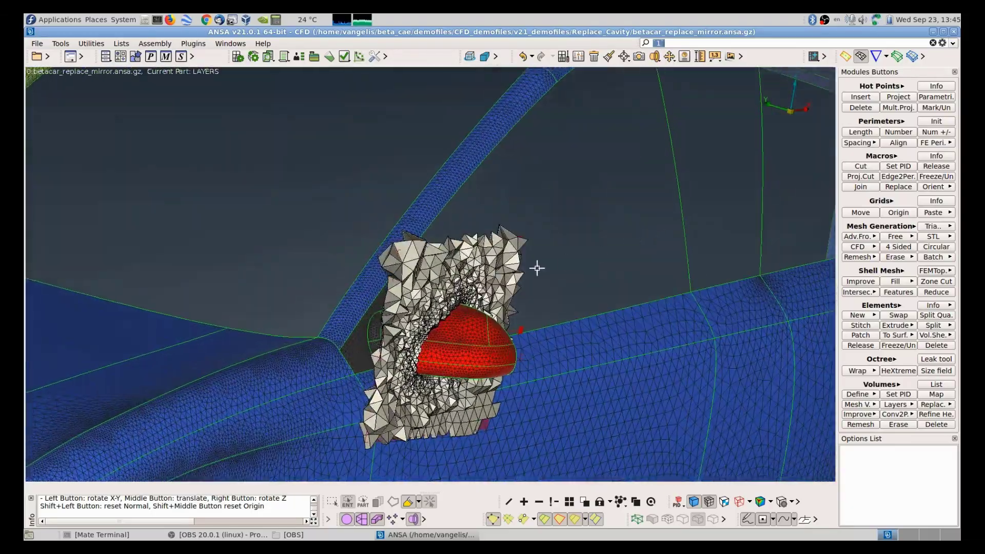
ctrl+drag(537, 267, 497, 266)
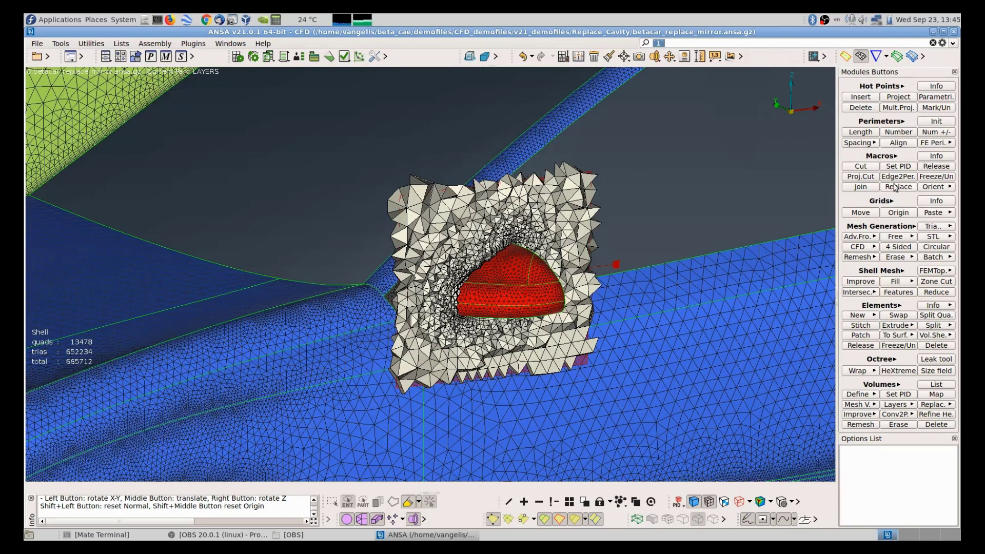
click(414, 519)
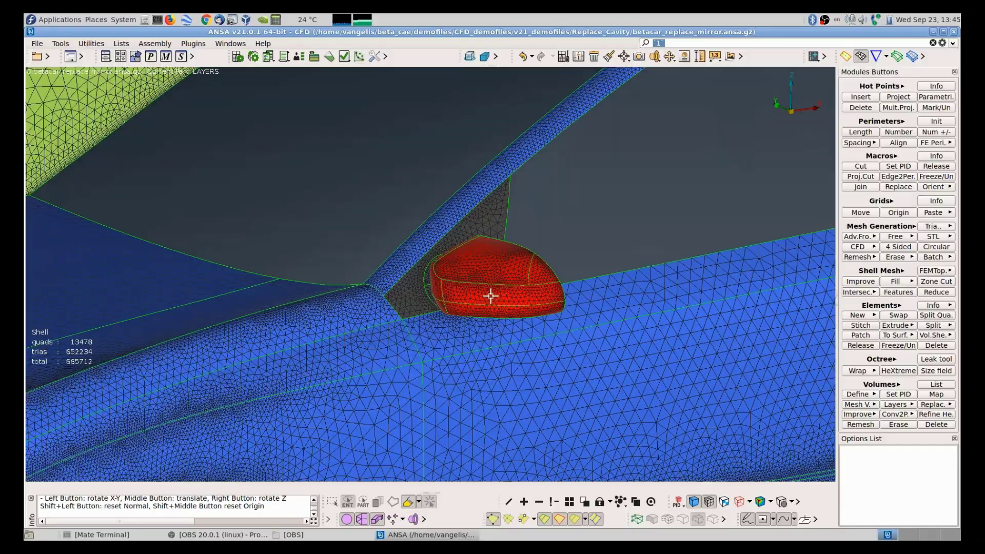
Step: Start replacing macros and select all faces of the door mirror and its triangular base by property (PID)
ctrl+drag(488, 292, 418, 312)
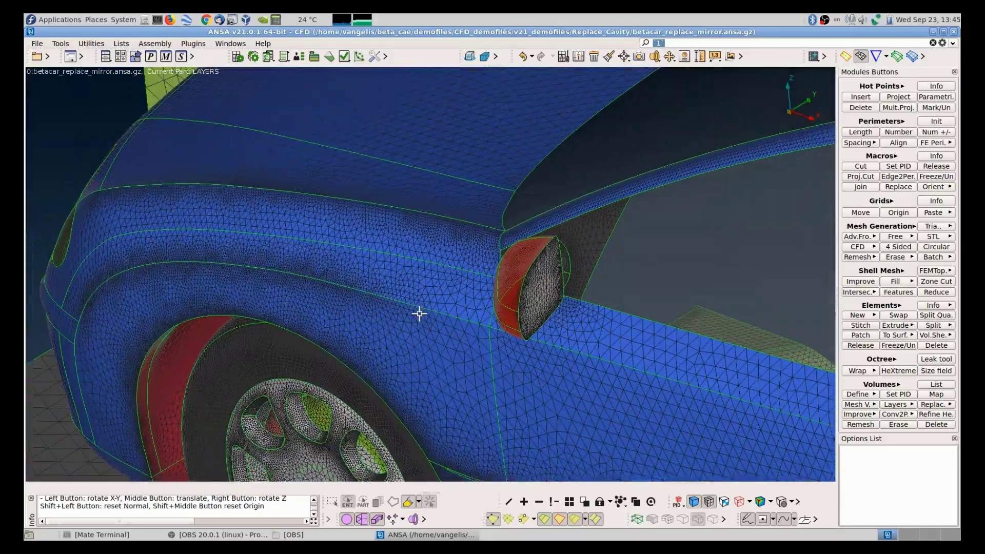
click(898, 187)
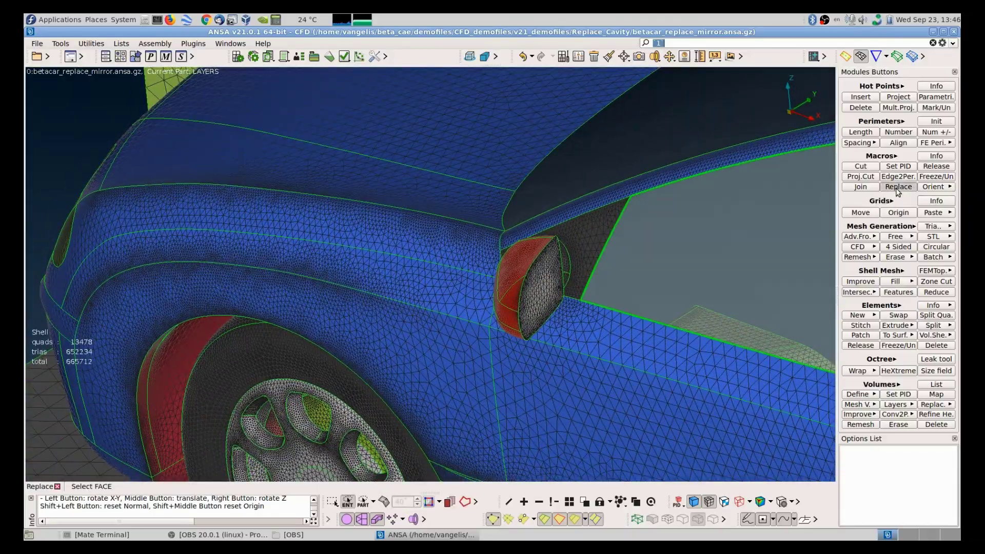
click(528, 289)
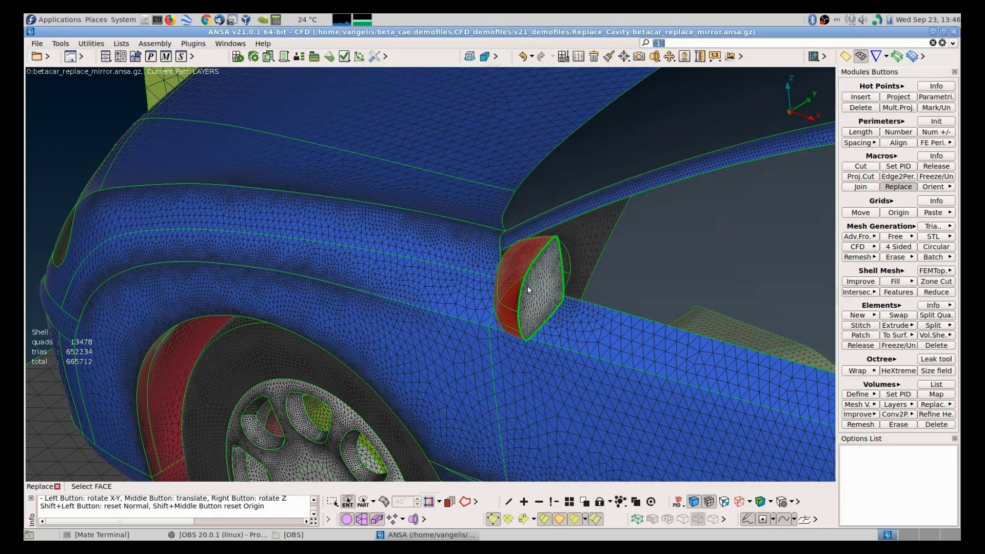
right_click(530, 288)
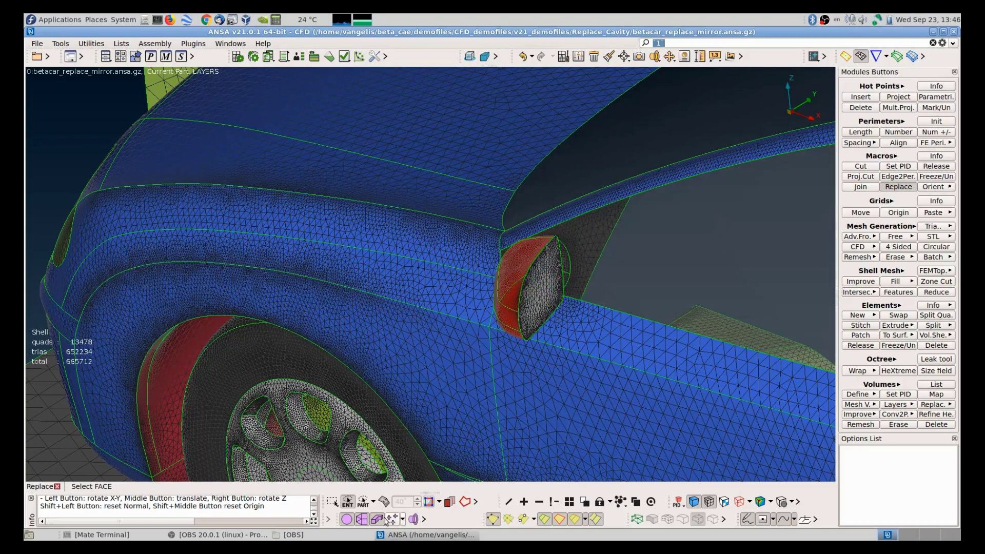
click(373, 501)
click(374, 429)
click(536, 295)
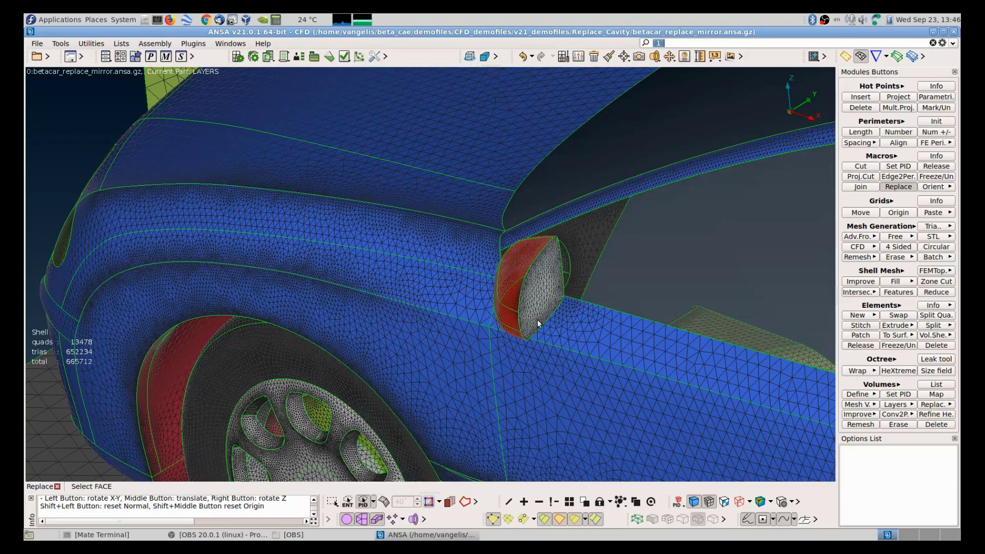
click(512, 281)
ctrl+drag(512, 281, 557, 260)
scroll(638, 225, up, 5)
mouse_move(638, 226)
ctrl+mouse_down()
mouse_move(622, 238)
mouse_move(631, 242)
ctrl+mouse_up()
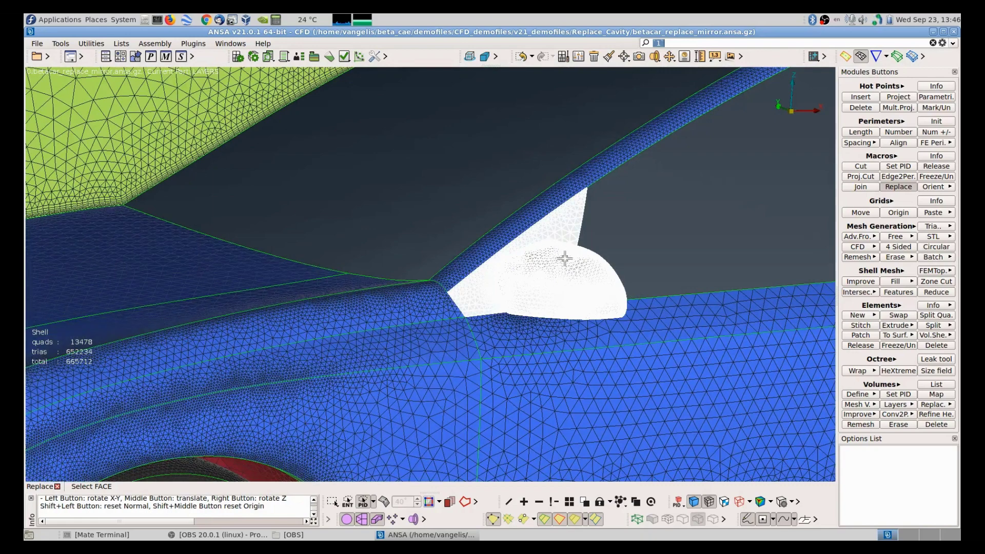
Step: Replace the selected mirror faces with new_mirror.ansa.gz, pasting with tolerance 0.2 (middle) and keeping the mesh from Outgoing
key(ctrl+o)
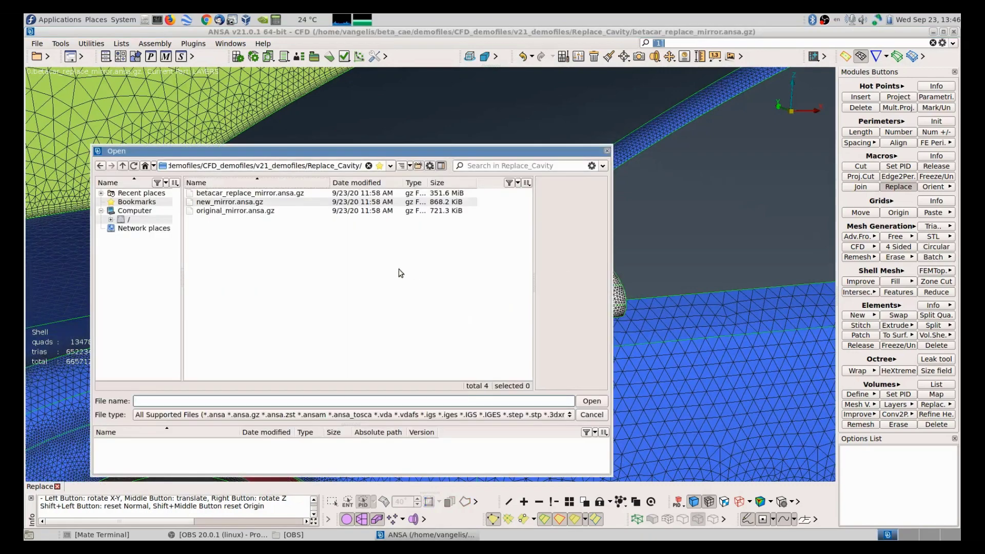
click(242, 203)
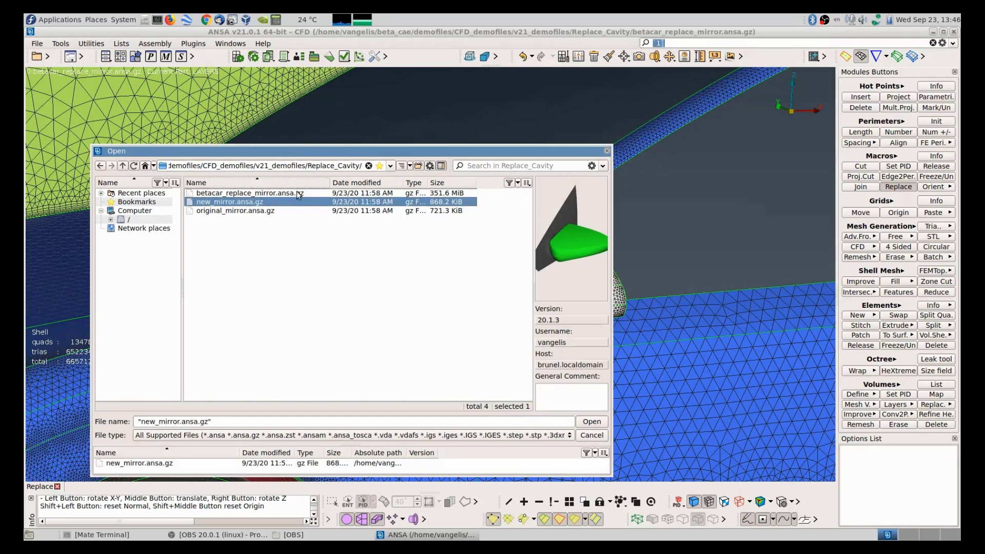
drag(354, 155, 310, 132)
click(224, 194)
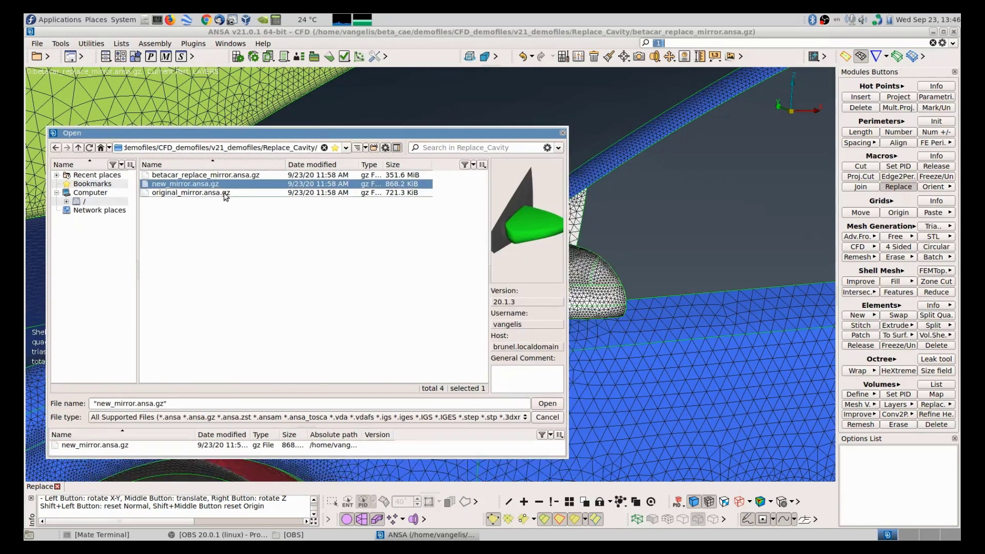
click(221, 183)
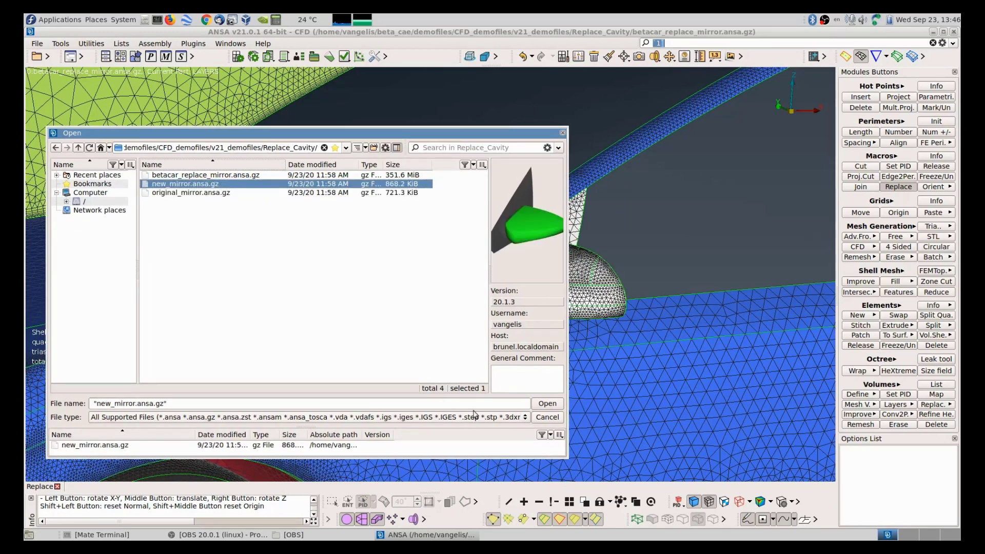
click(545, 406)
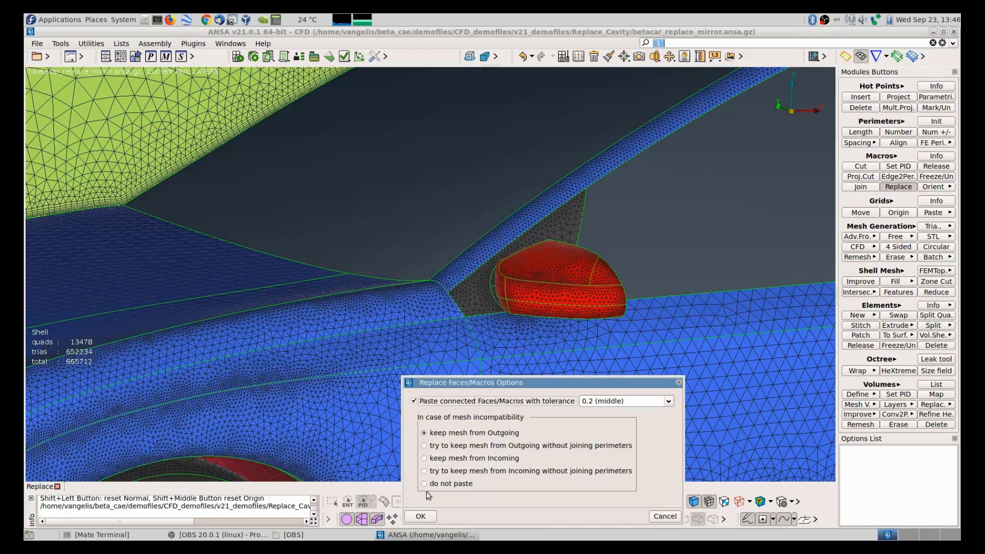
click(420, 517)
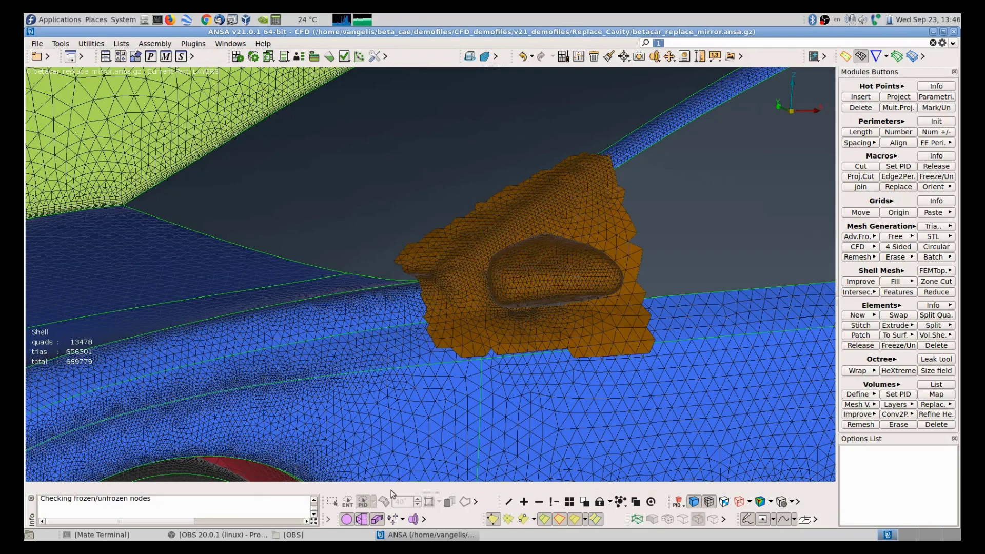
Step: Hide the boundary shells around the new door mirror and view the mirror with its sectioned volume mesh
click(362, 520)
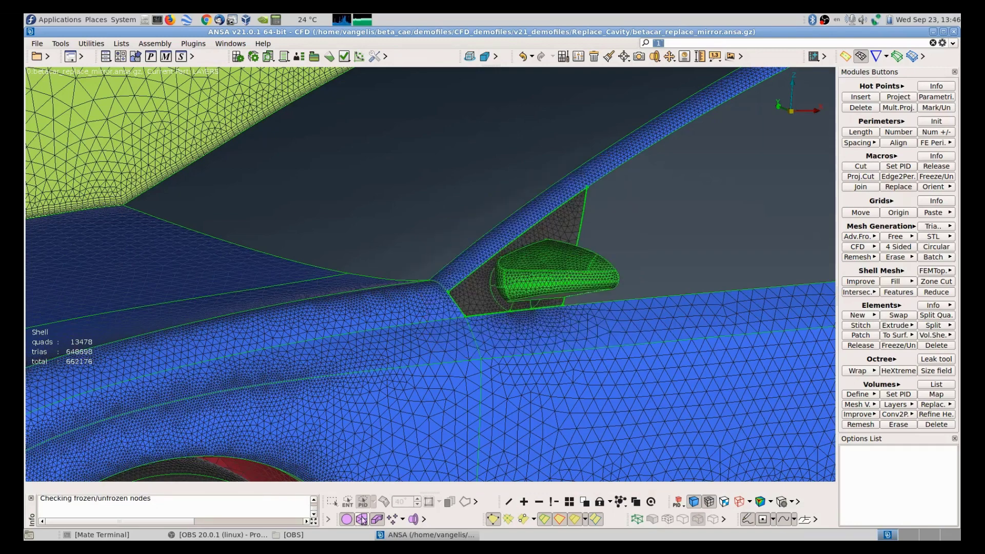
scroll(542, 272, up, 3)
mouse_move(557, 277)
ctrl+mouse_down()
mouse_move(543, 285)
mouse_move(590, 288)
mouse_move(570, 280)
mouse_move(558, 293)
ctrl+mouse_up()
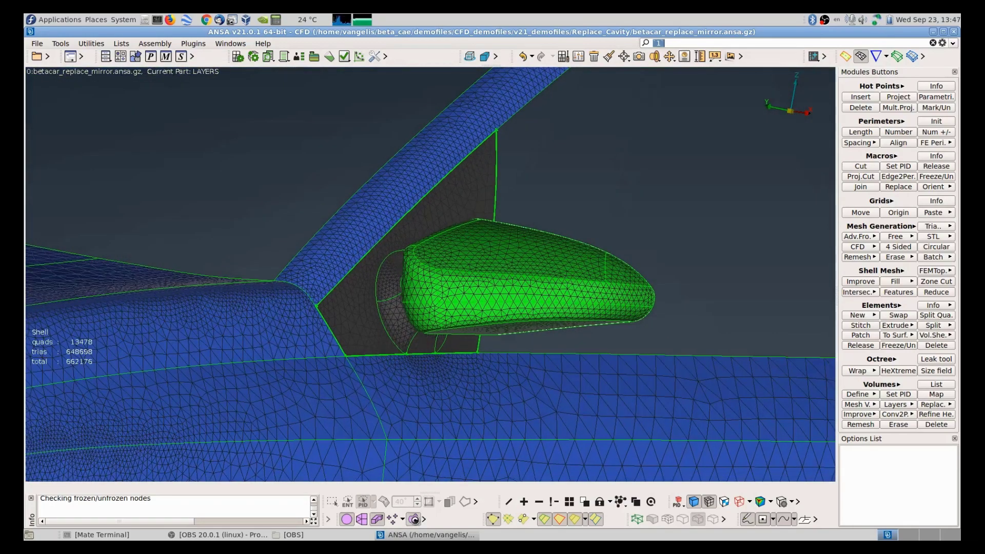
scroll(432, 368, down, 2)
ctrl+drag(432, 369, 531, 303)
scroll(416, 296, up, 2)
Step: Disable Finite for the default ZX cutting plane, examine the volume mesh around the new mirror, and enable Finite again
click(655, 56)
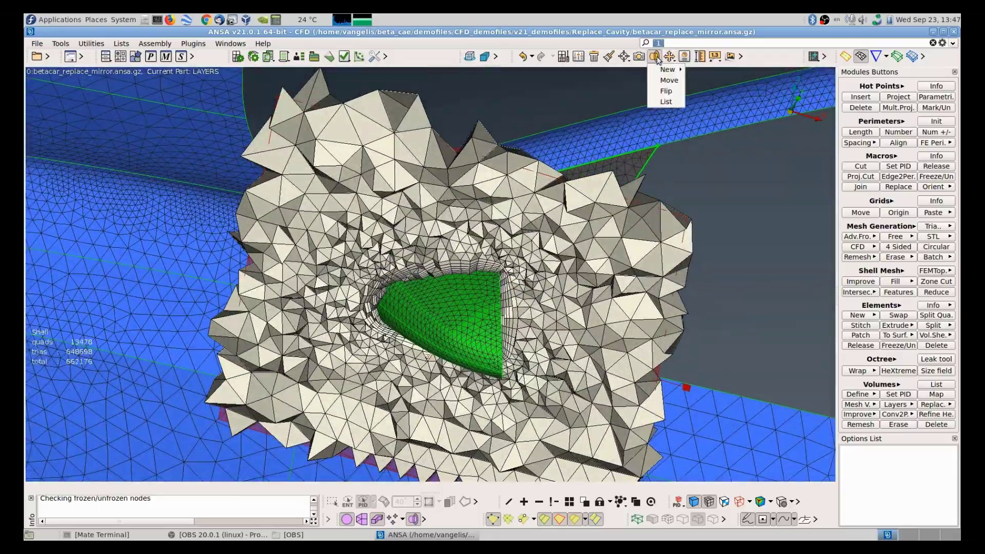
click(667, 101)
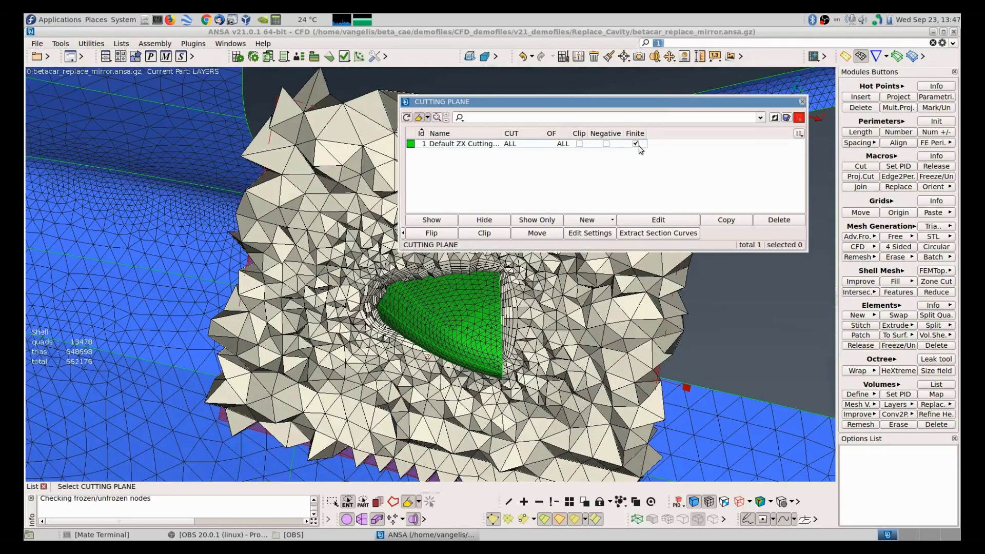
scroll(529, 329, down, 3)
ctrl+drag(528, 329, 494, 347)
scroll(495, 348, up, 5)
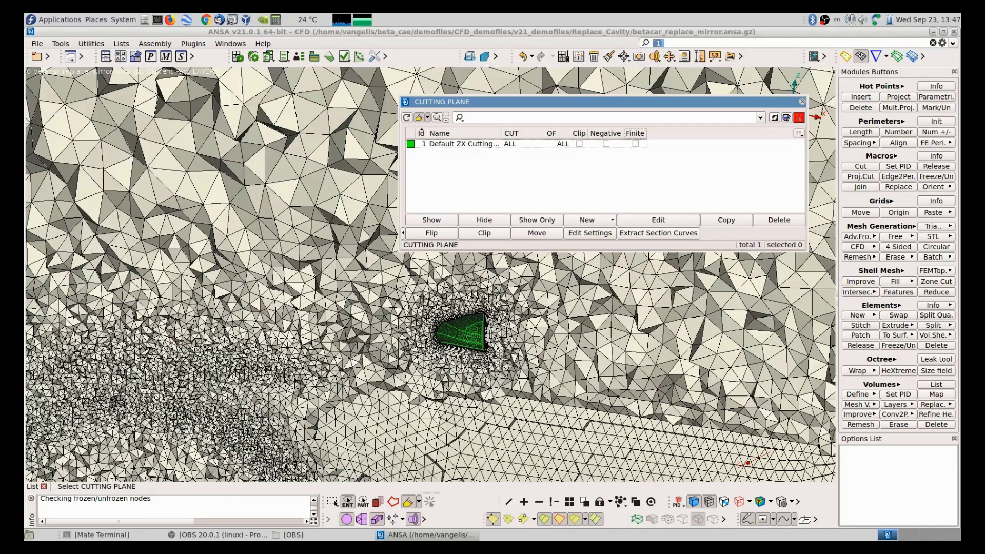
scroll(498, 347, up, 3)
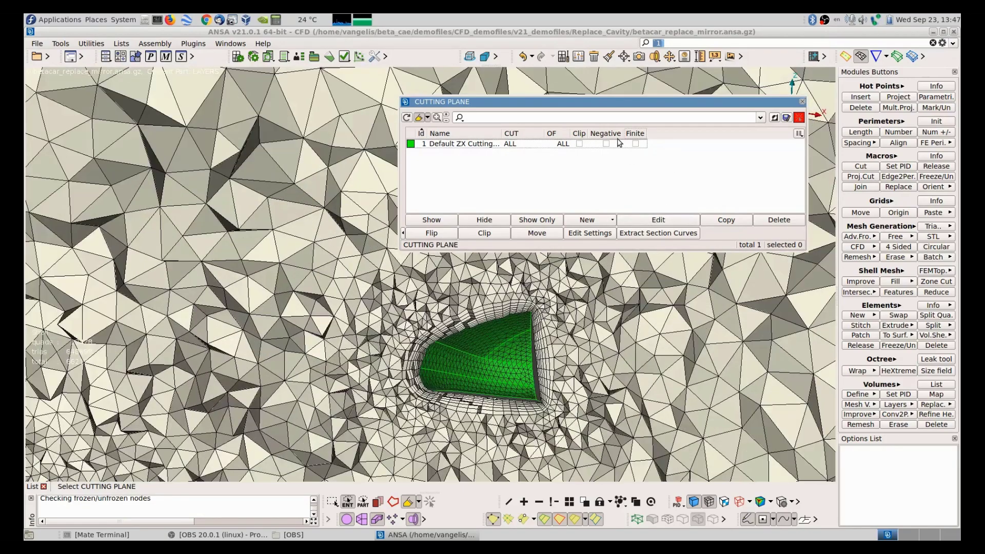
click(636, 144)
key(Escape)
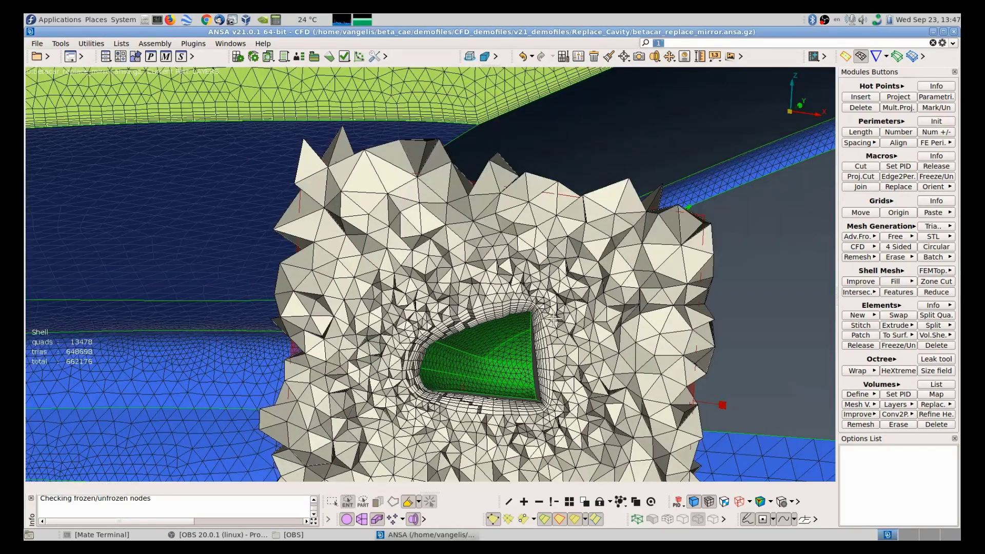
ctrl+drag(486, 343, 558, 364)
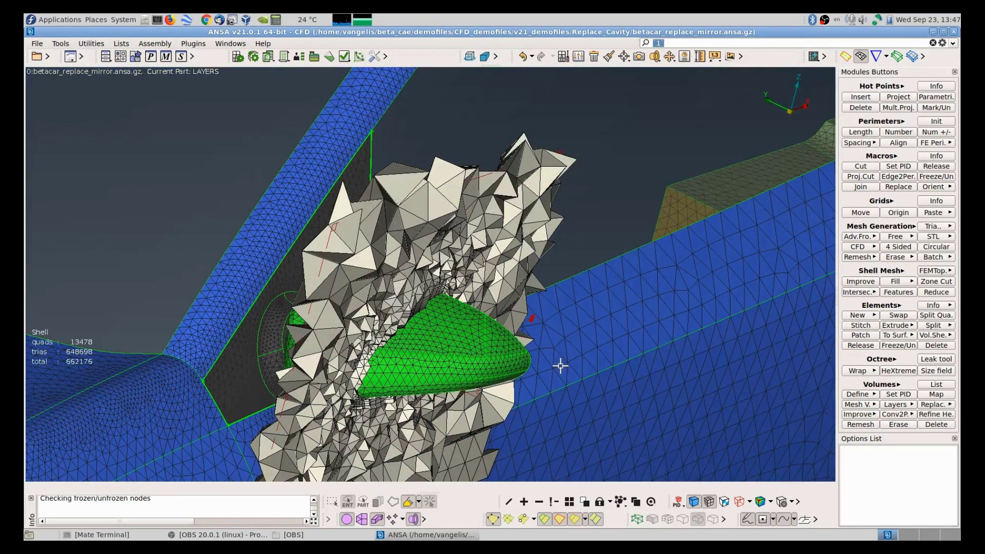
click(237, 56)
drag(312, 161, 331, 110)
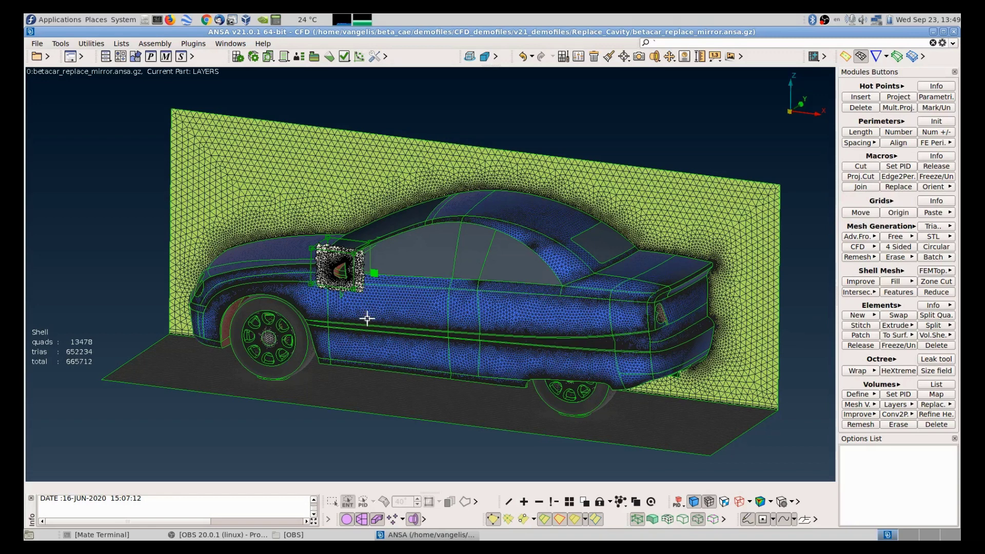
Step: Create a new replacement cavity in the volume mesh from the cavity box around the door mirror
click(948, 405)
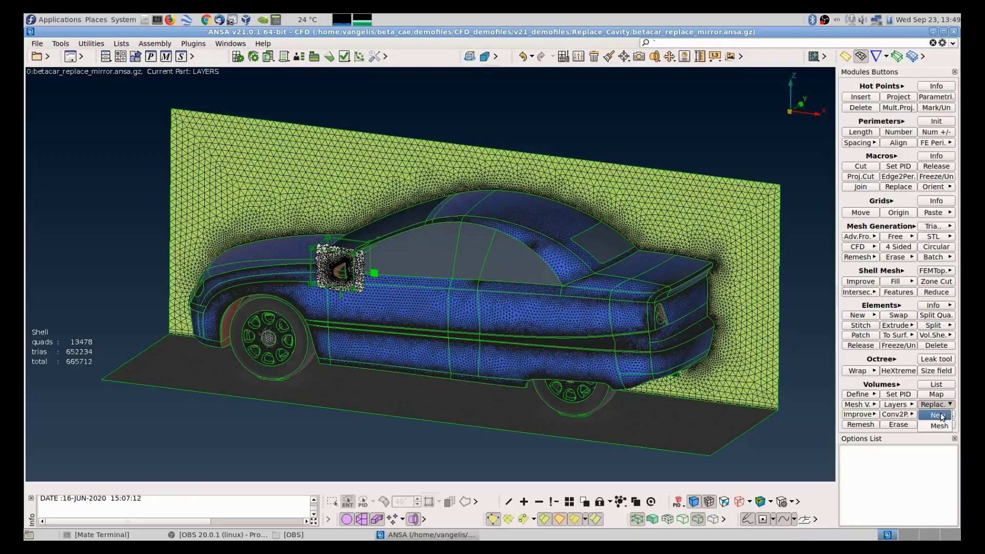
click(943, 416)
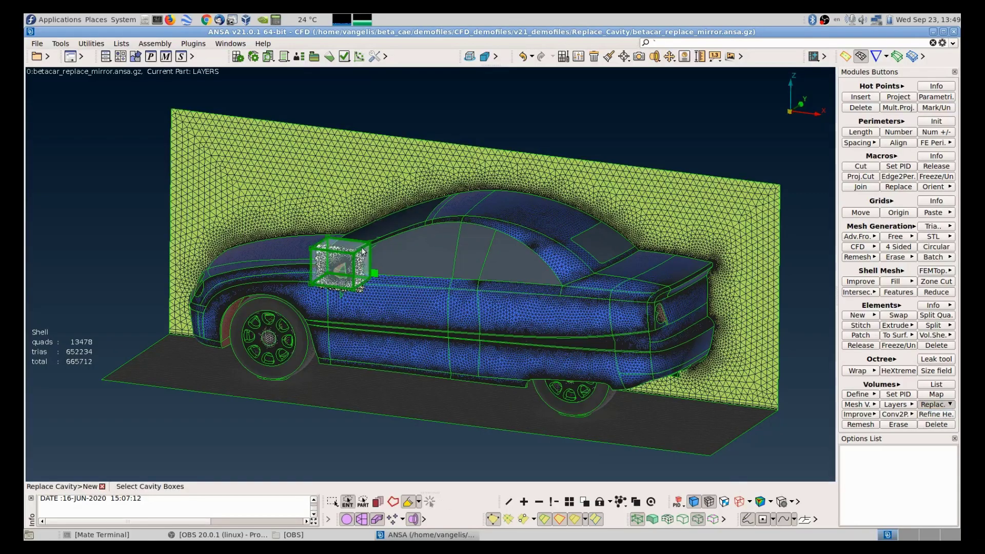
scroll(362, 271, up, 5)
ctrl+drag(362, 270, 370, 221)
click(370, 221)
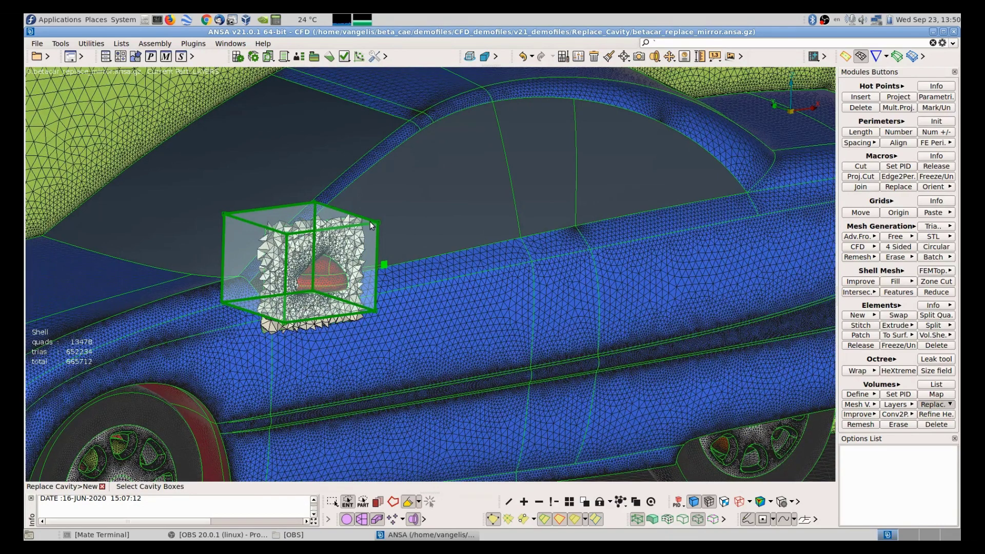
middle_click(369, 221)
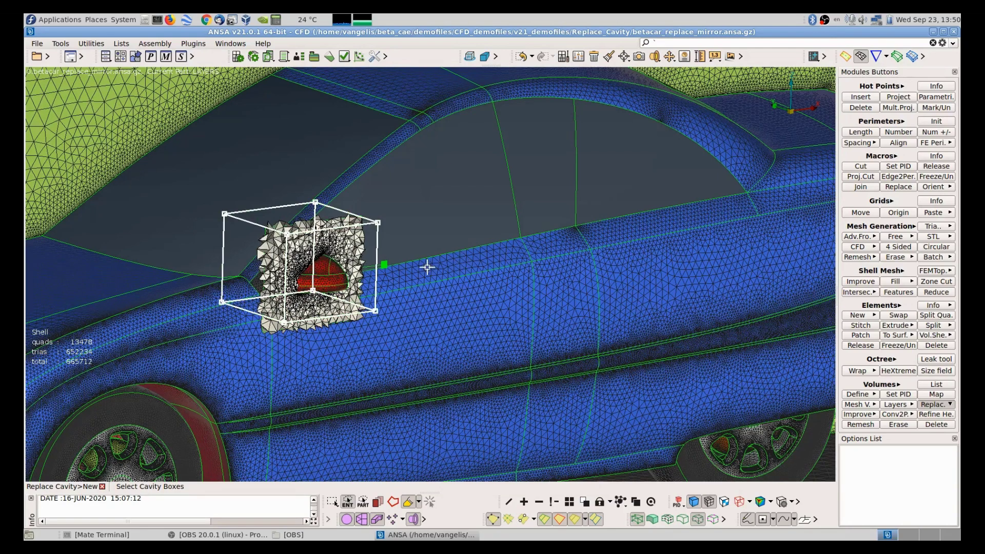
middle_click(436, 286)
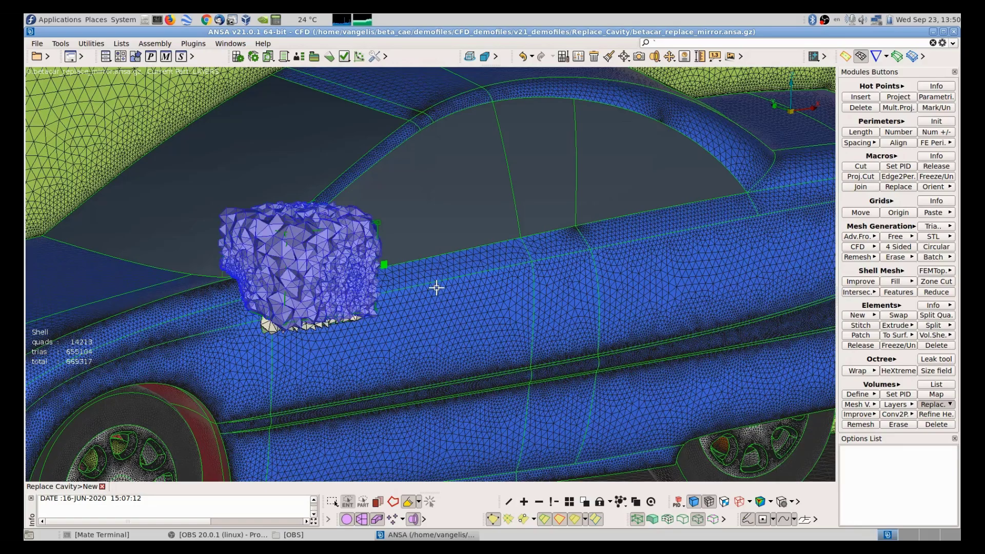
middle_click(343, 237)
Step: Examine the cavity's boundary shells from several sides and hide them so only the mirror inside the box is shown
scroll(344, 237, up, 2)
ctrl+drag(303, 261, 382, 238)
scroll(389, 237, up, 3)
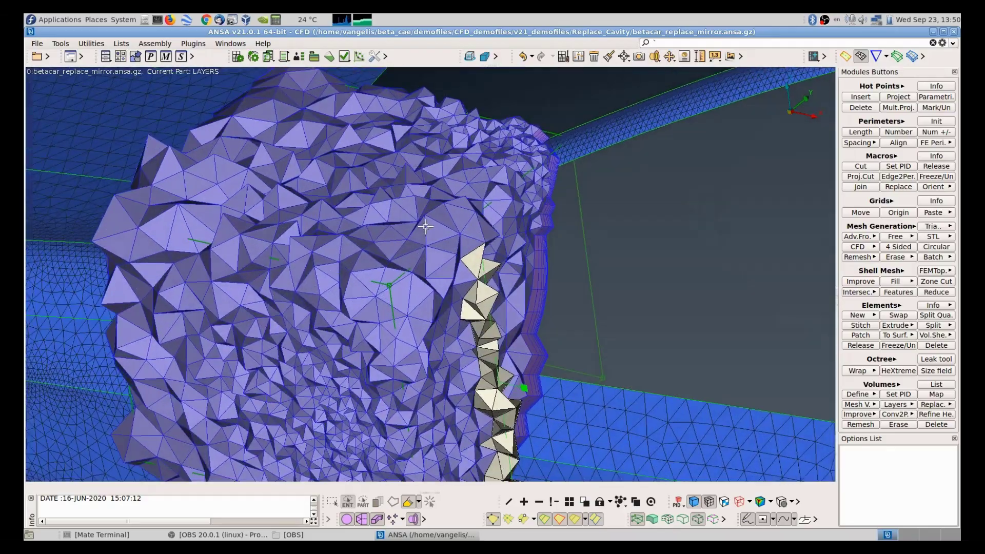
click(361, 519)
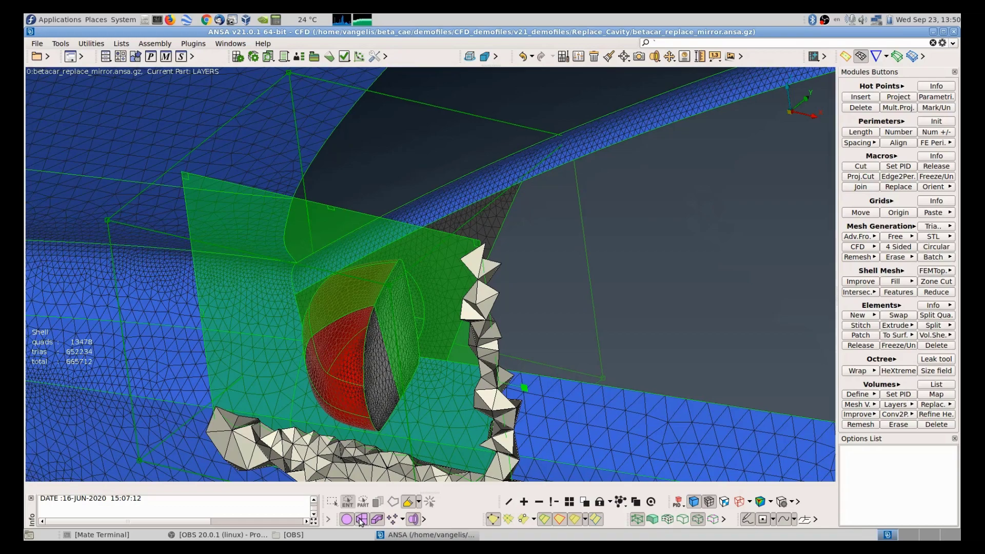
click(361, 519)
ctrl+drag(390, 359, 441, 288)
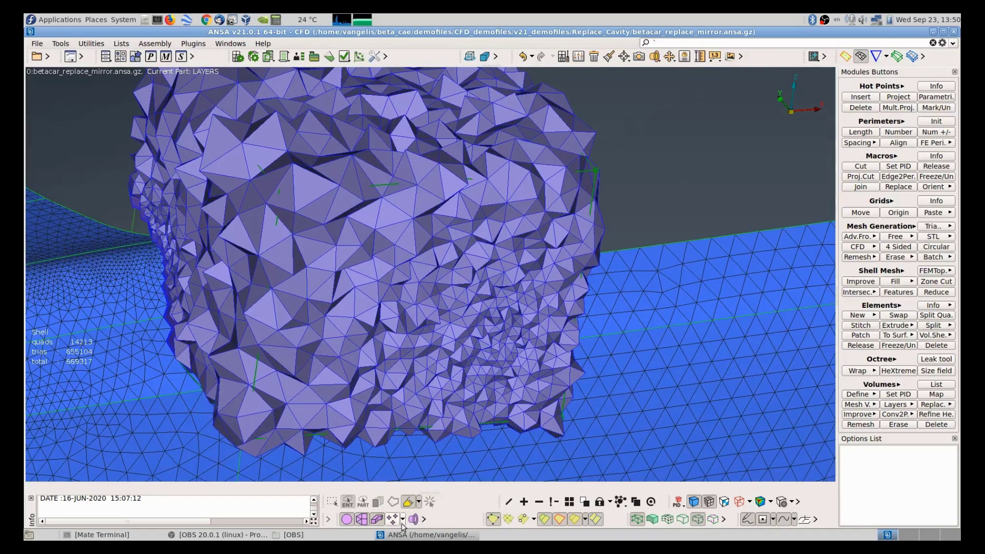
click(361, 519)
scroll(386, 293, down, 4)
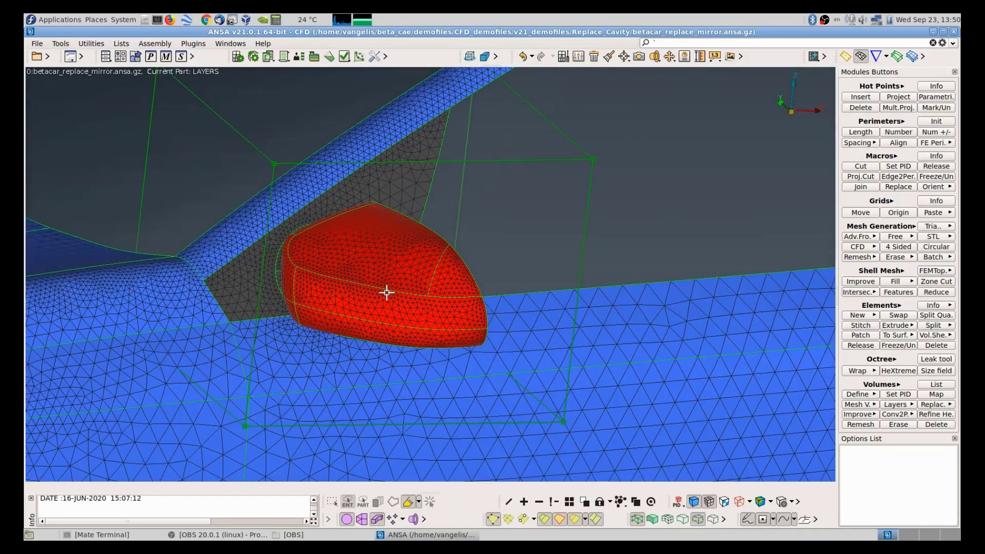
Step: Set the mesh element type to mixed and regenerate the CFD mesh on the mirror housing's upper face and the band below it
scroll(384, 291, up, 4)
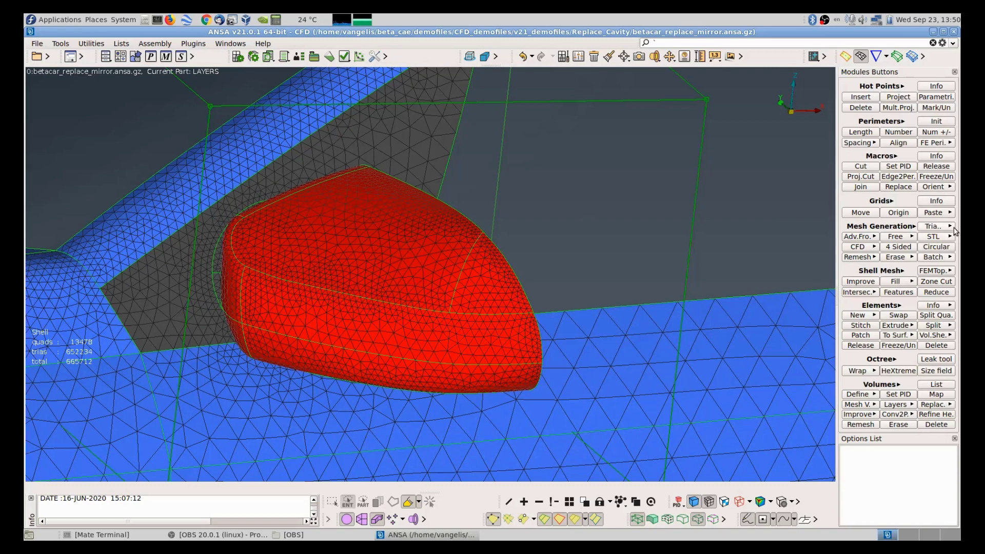
click(936, 231)
click(876, 239)
click(861, 248)
click(862, 267)
click(375, 242)
click(350, 307)
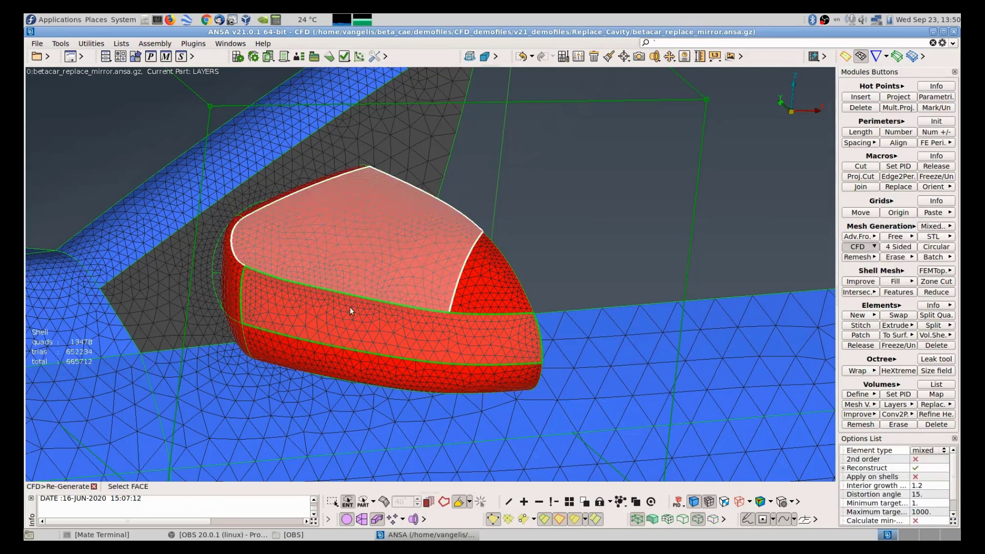
middle_click(333, 326)
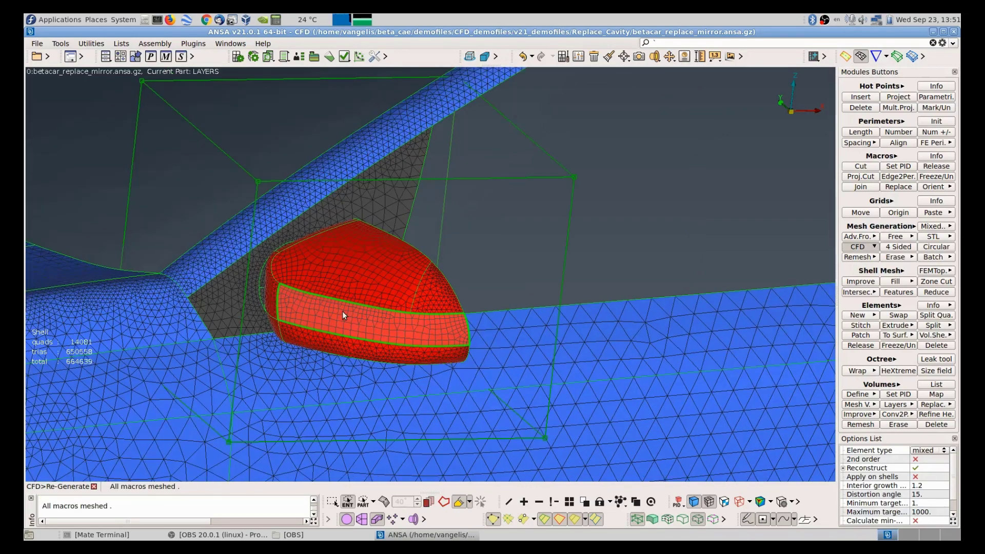
scroll(424, 278, up, 10)
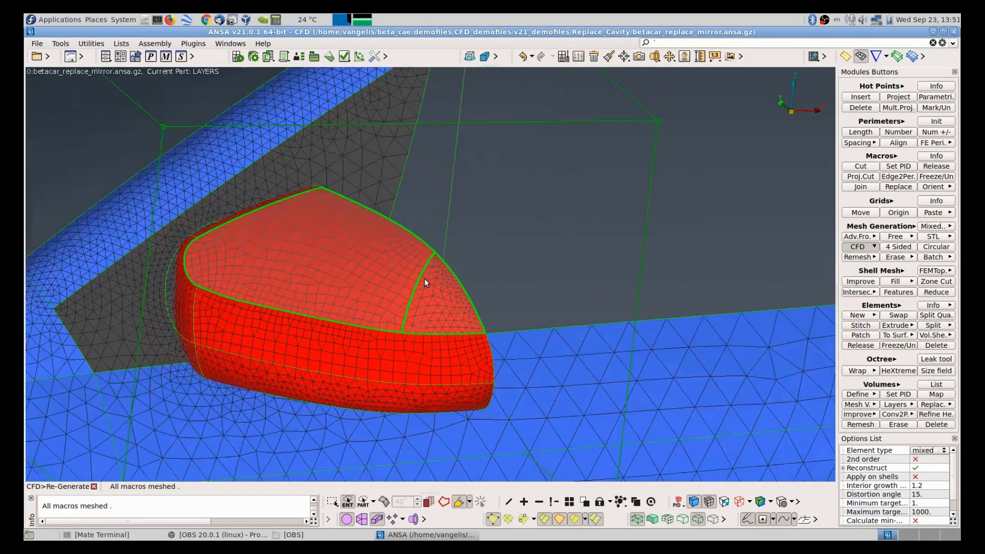
scroll(585, 359, down, 3)
middle_click(576, 378)
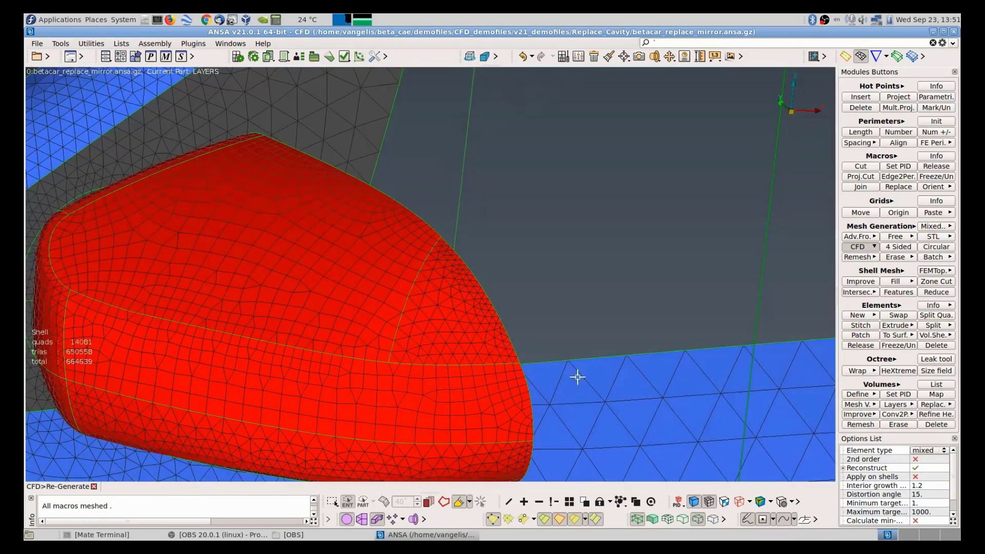
Step: Examine the remeshed mirror inside its cavity box, displaying the cavity's boundary shells briefly and hiding them again
scroll(410, 328, down, 2)
ctrl+drag(374, 332, 424, 315)
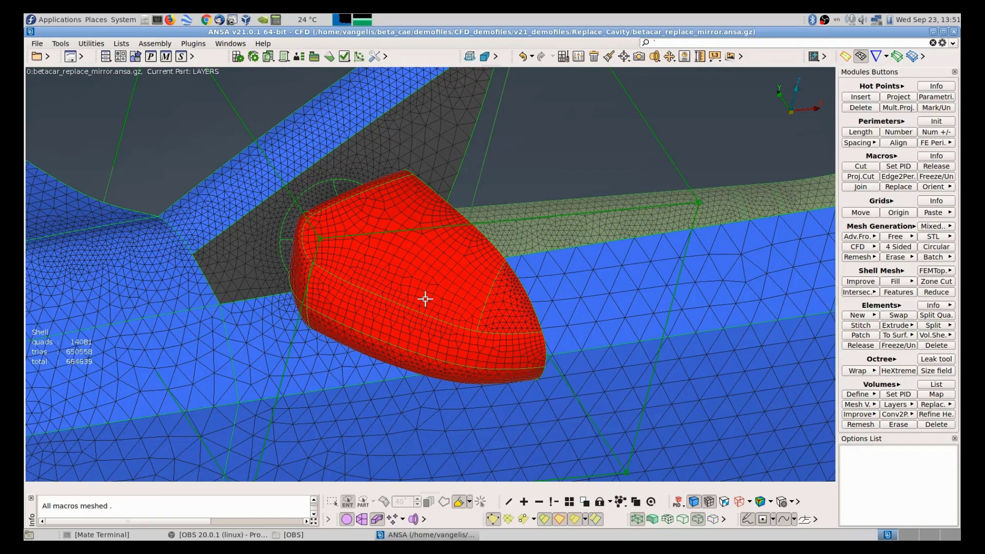
scroll(462, 286, down, 3)
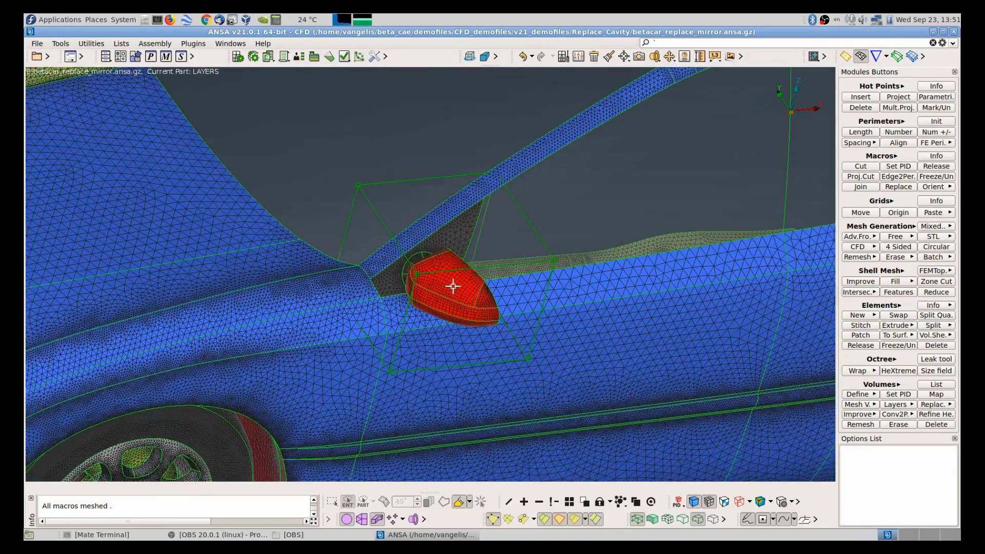
ctrl+drag(451, 284, 422, 369)
click(362, 519)
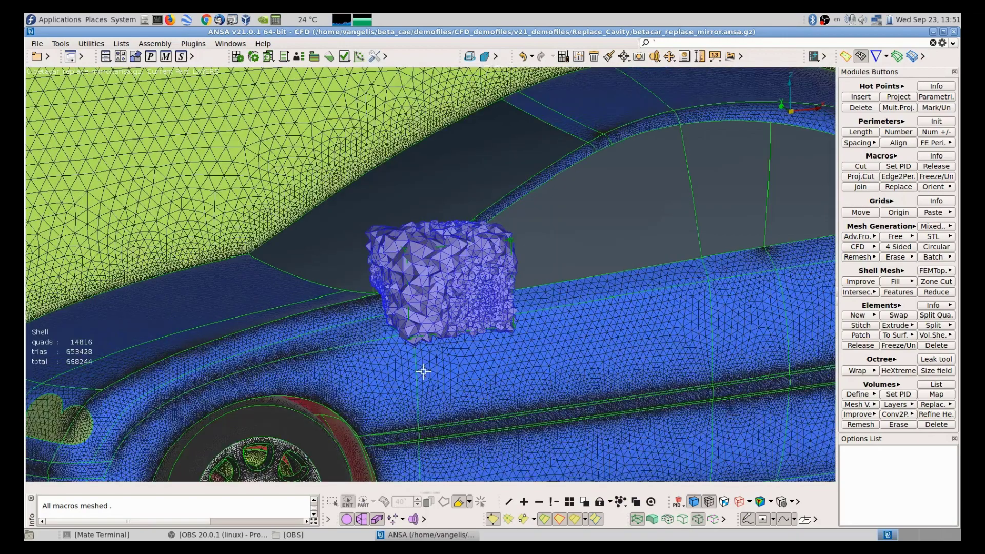
click(362, 519)
scroll(472, 286, up, 5)
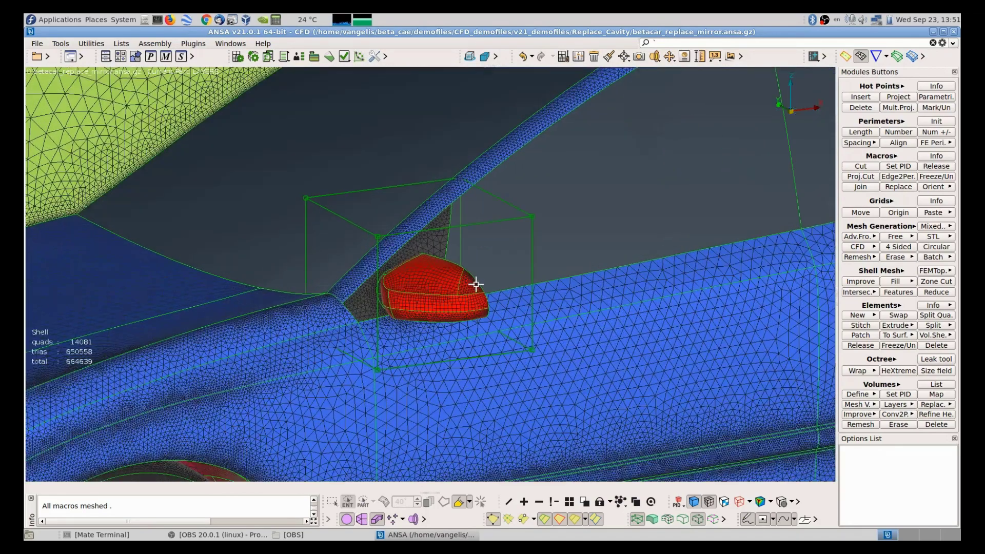
Step: Mesh the replacement cavity by selecting the cavity box around the door mirror
click(933, 404)
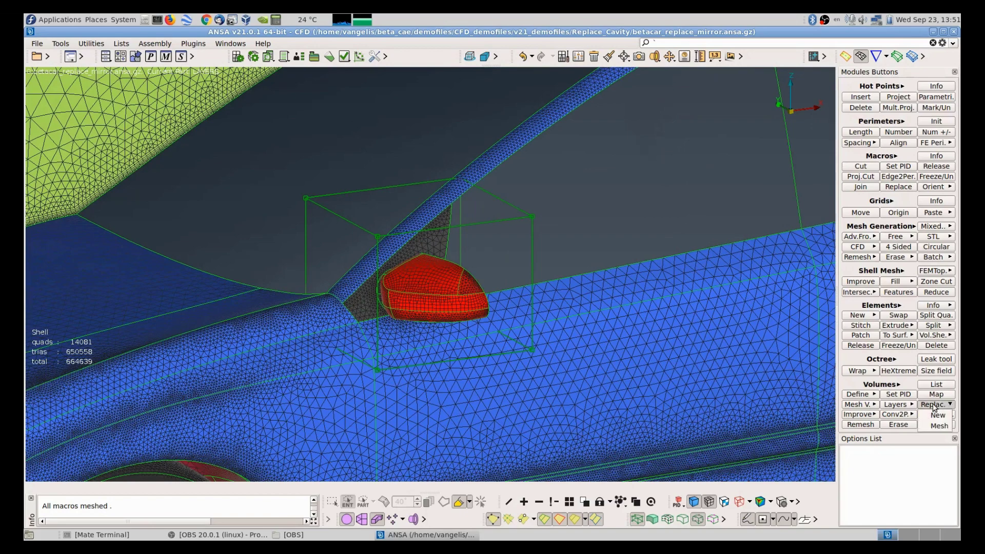
click(939, 426)
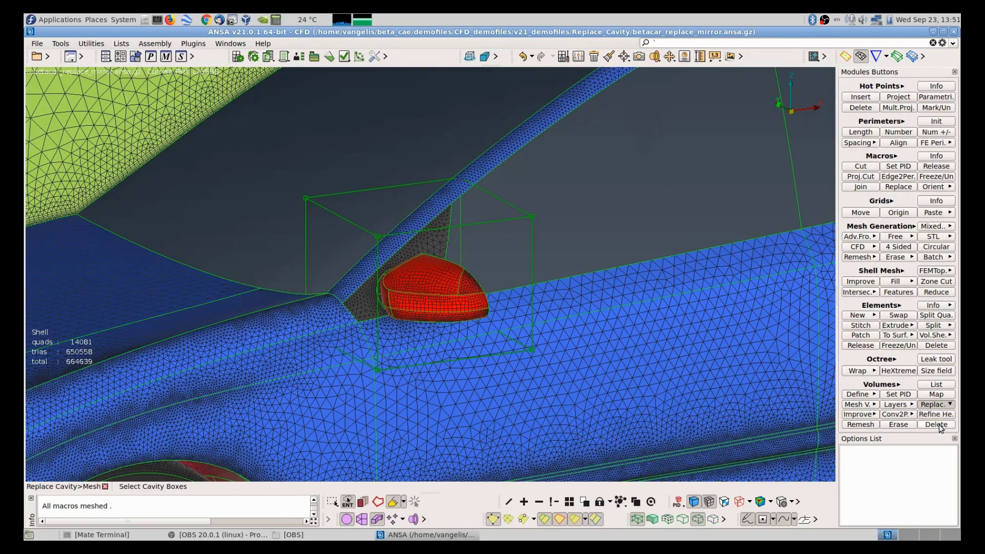
click(519, 226)
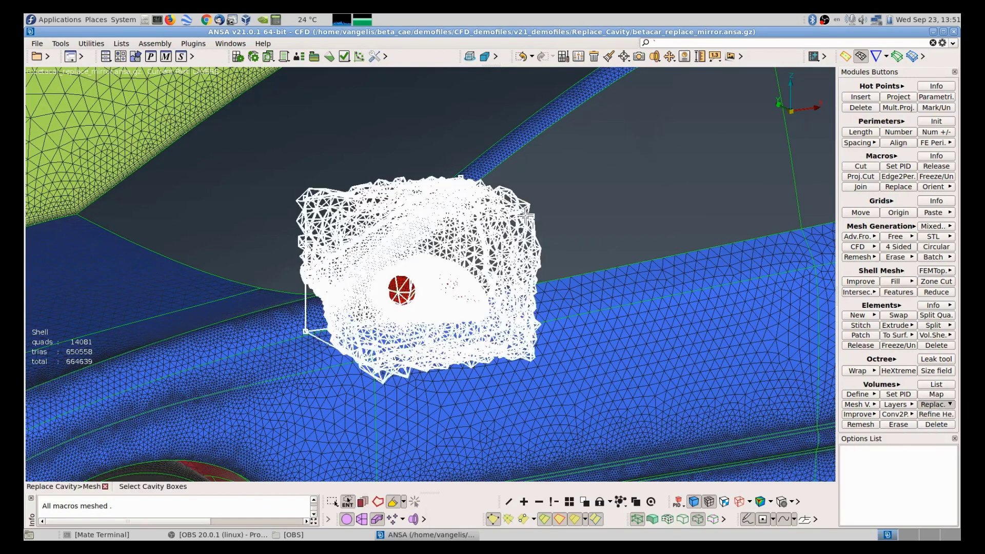
ctrl+drag(520, 236, 536, 255)
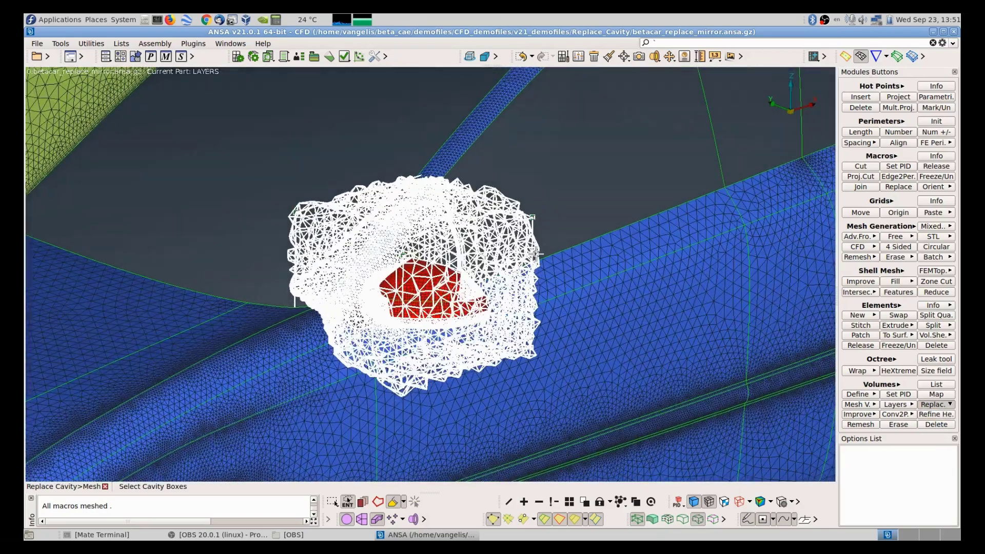
middle_click(589, 198)
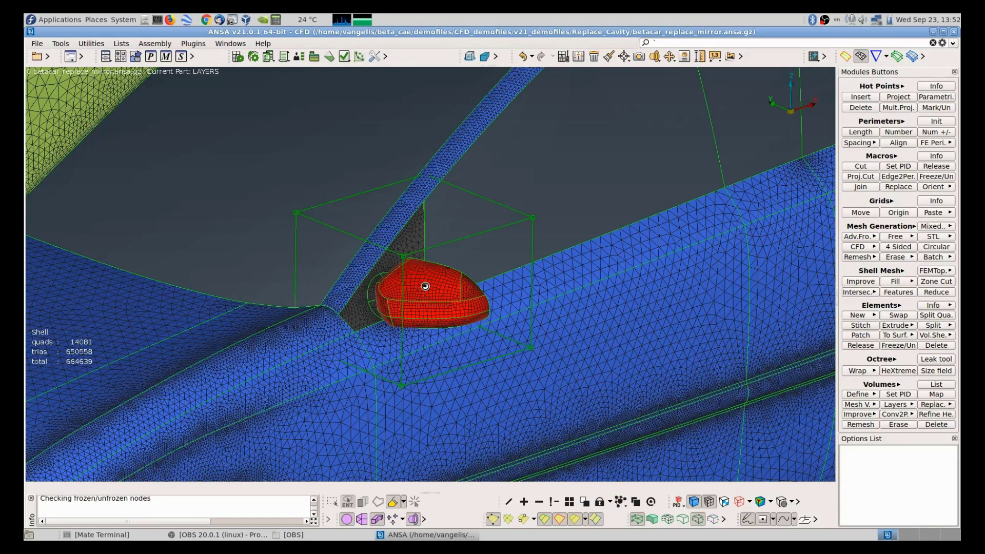
Step: Examine the new volume mesh and its layers around the mirror in the cut section, from close up and with the whole car in view
scroll(425, 286, up, 6)
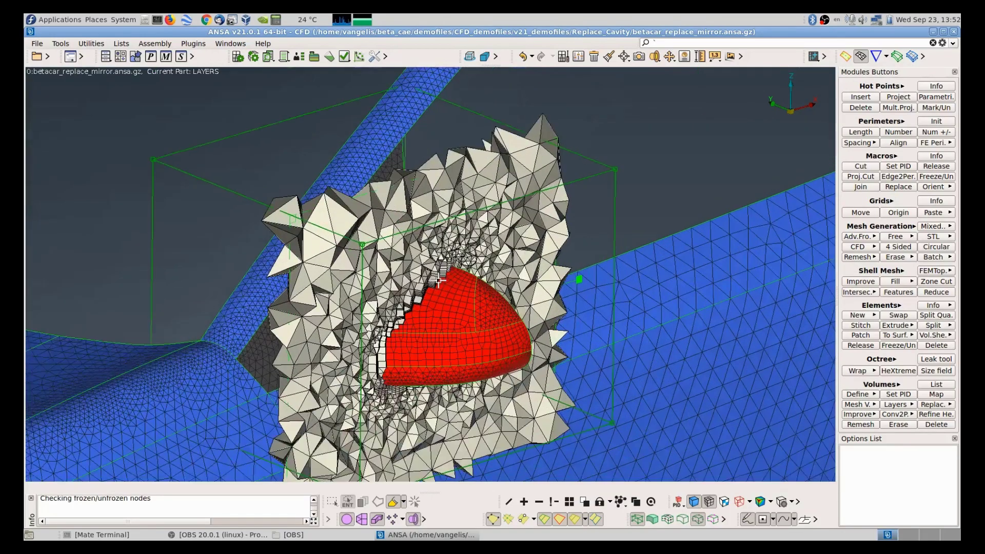
scroll(430, 291, up, 5)
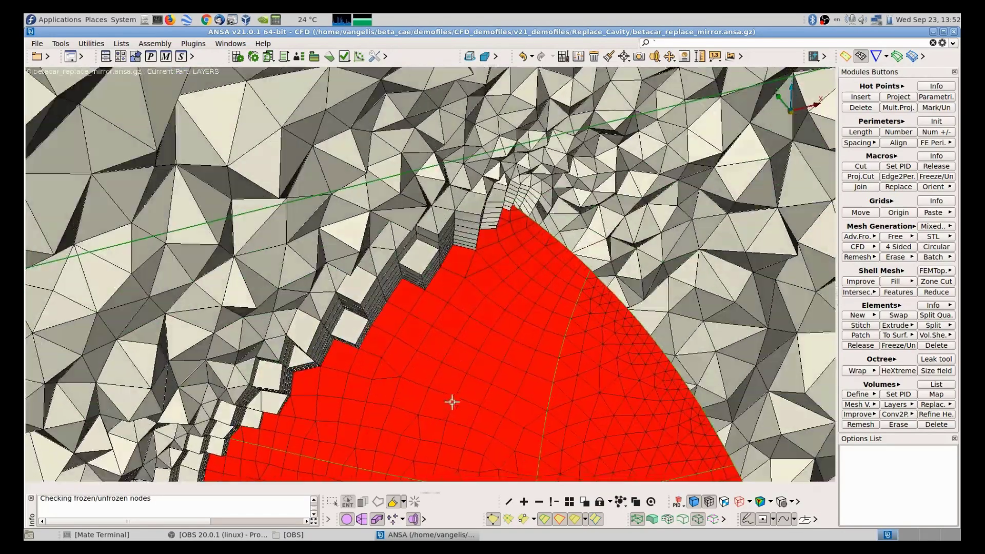
scroll(431, 373, down, 10)
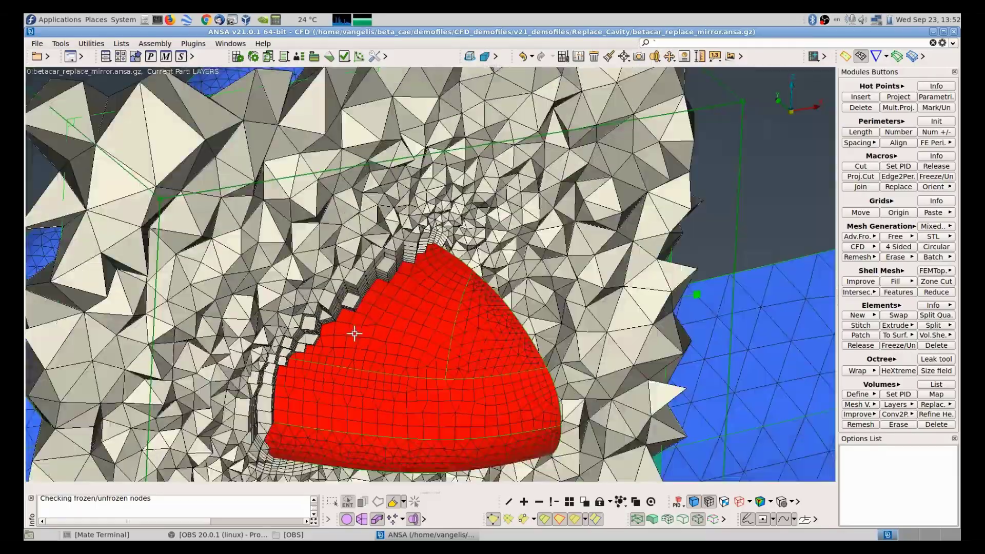
scroll(309, 296, down, 10)
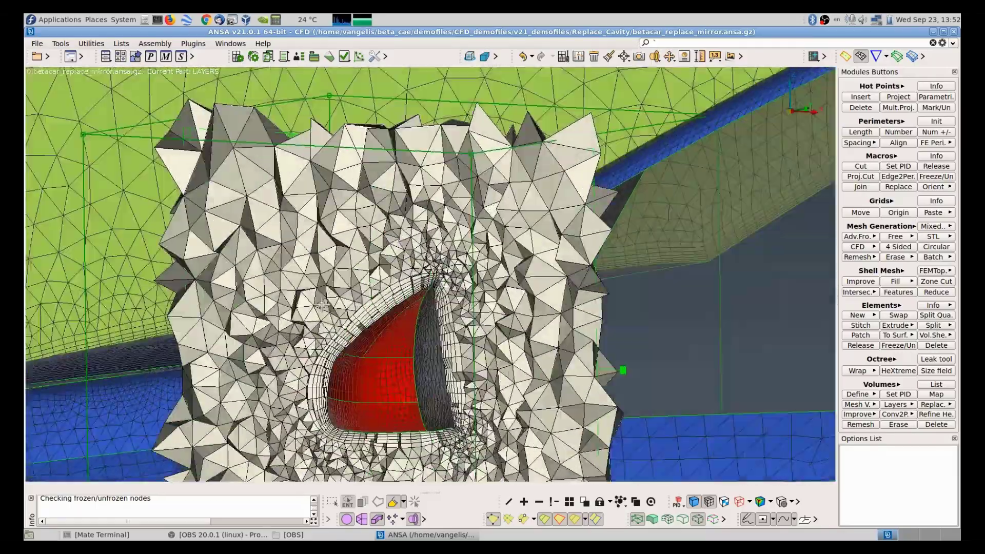
scroll(383, 327, down, 10)
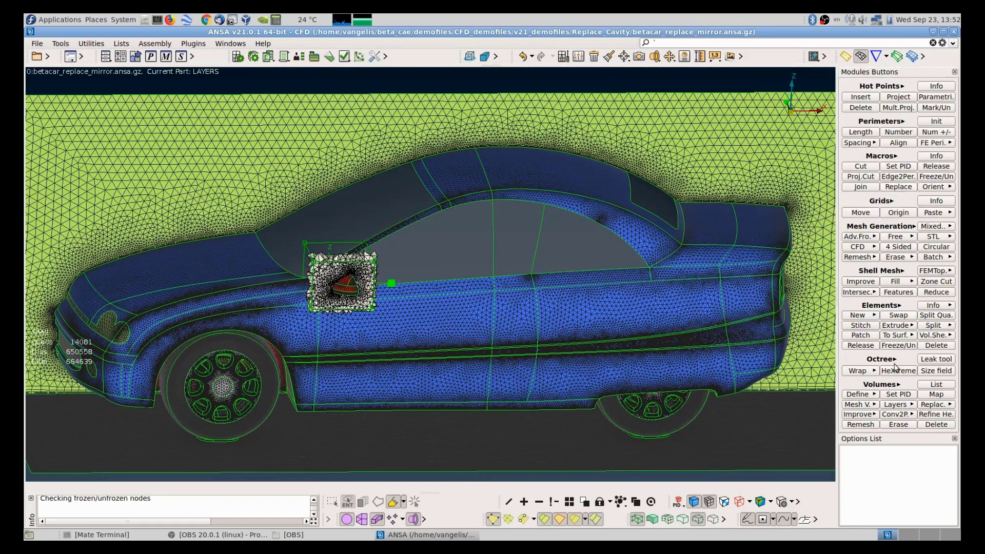
click(933, 405)
click(237, 57)
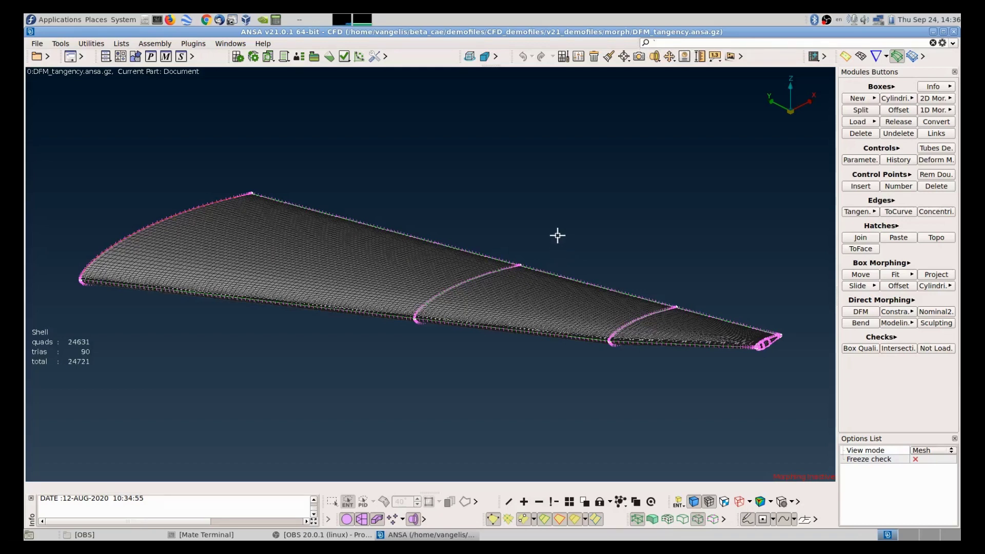
Step: Start a direct morph (DFM) with a Translate move and take the wing's outermost section as the area geometry control entities
click(860, 312)
ctrl+middle_drag(675, 257, 538, 249)
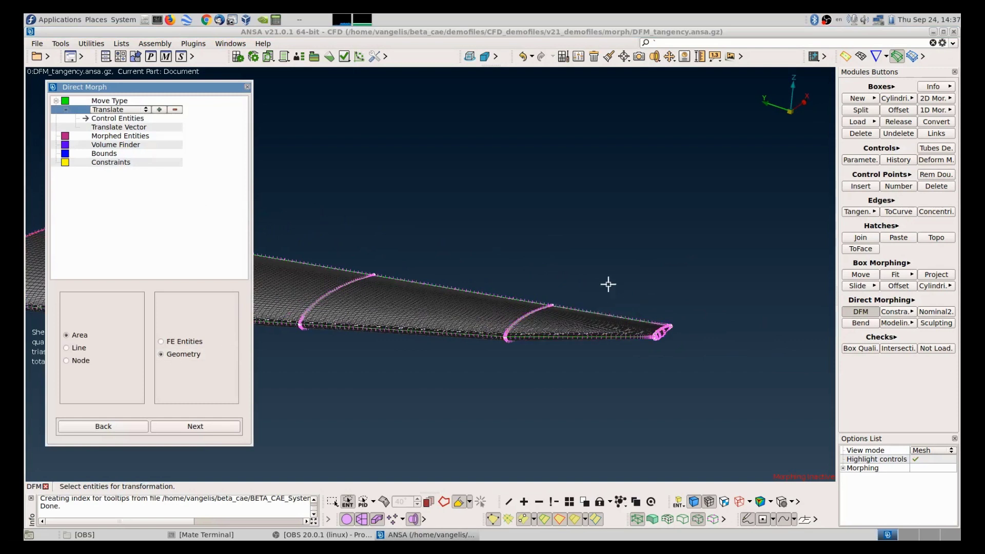
click(634, 326)
click(662, 363)
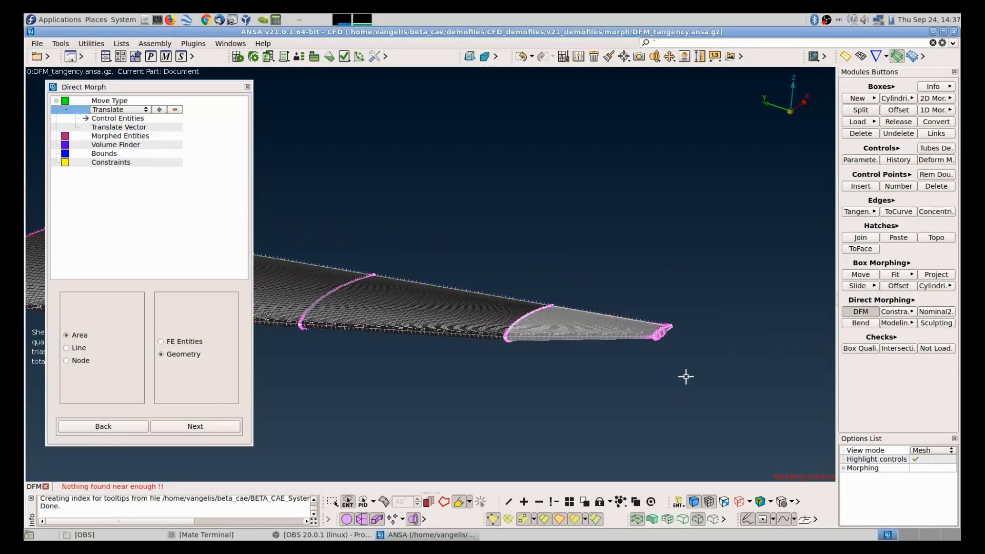
middle_click(686, 377)
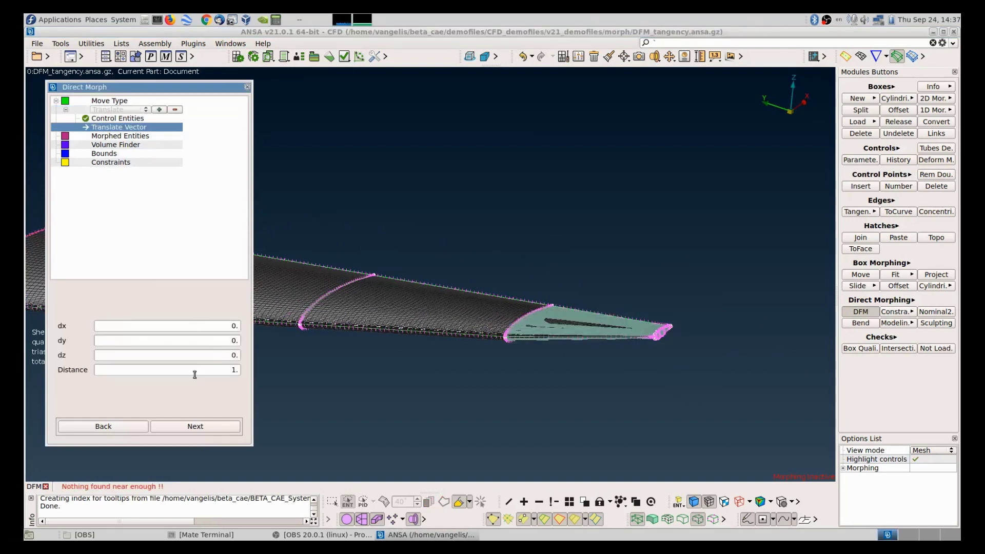
Step: Set the translate vector to dz 1 with a distance of 350, without adding a second translate move
click(208, 355)
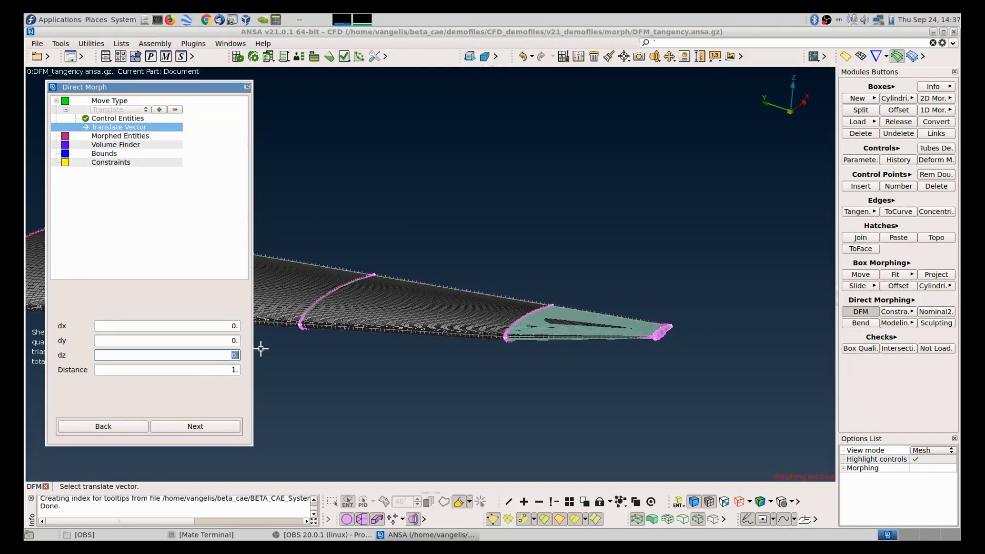
text(1)
key(Tab)
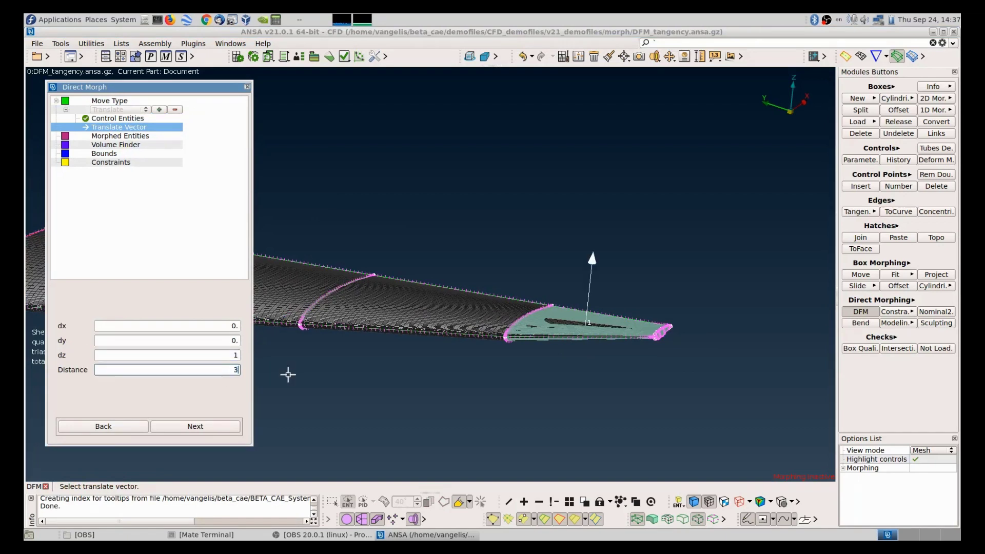
click(211, 428)
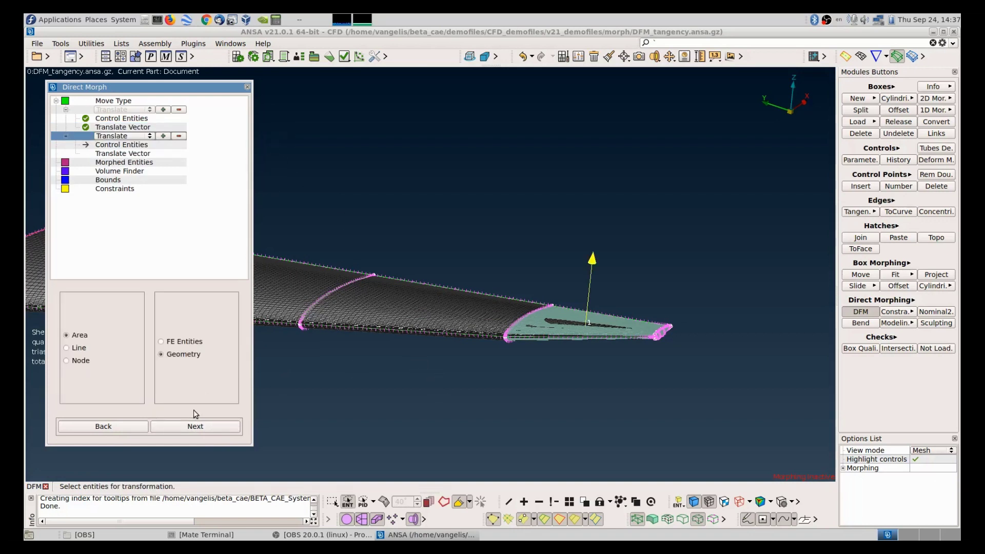
click(207, 428)
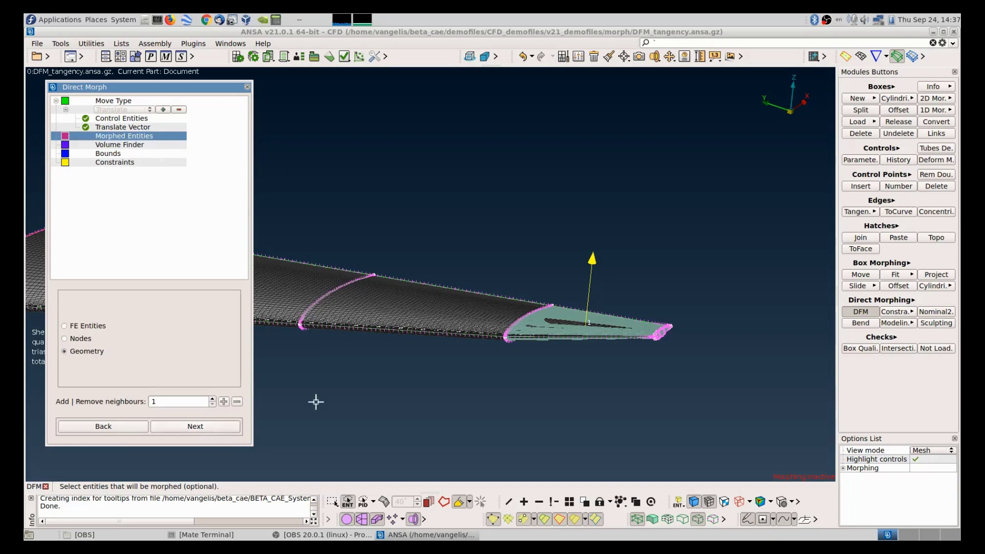
Step: Choose the wing section next to the tip section as the morphed geometry and complete the direct morph definition with the proposed bounds
drag(402, 232, 451, 355)
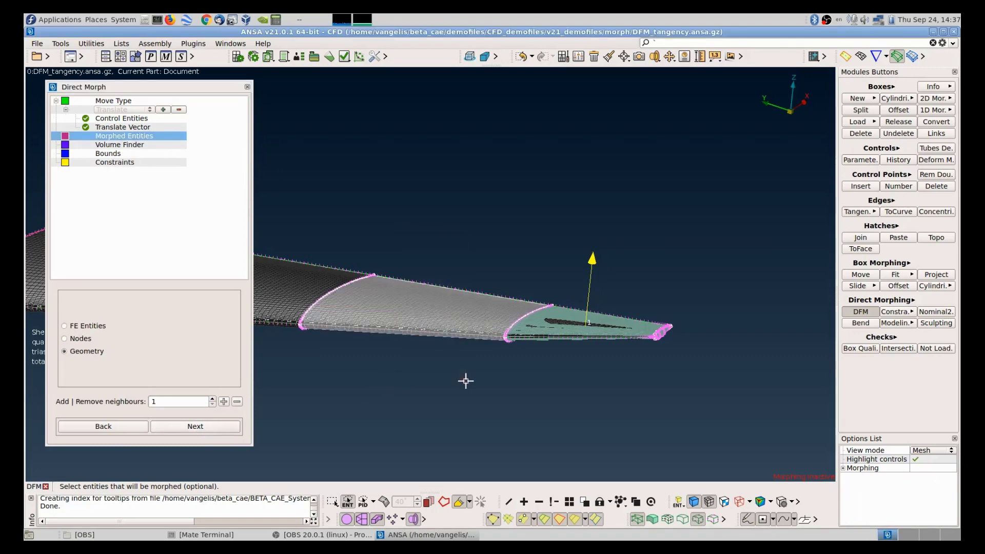
ctrl+drag(575, 367, 619, 329)
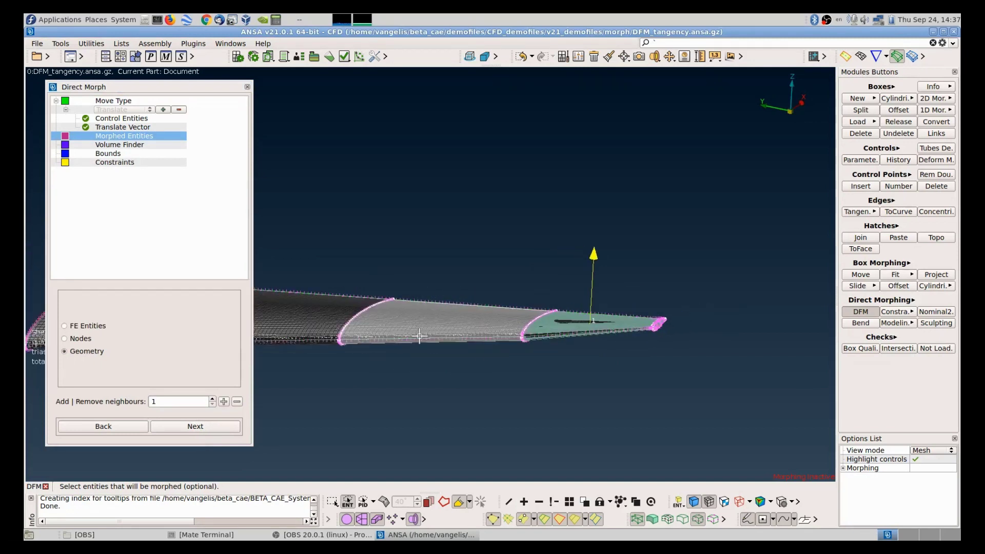
click(203, 434)
click(204, 435)
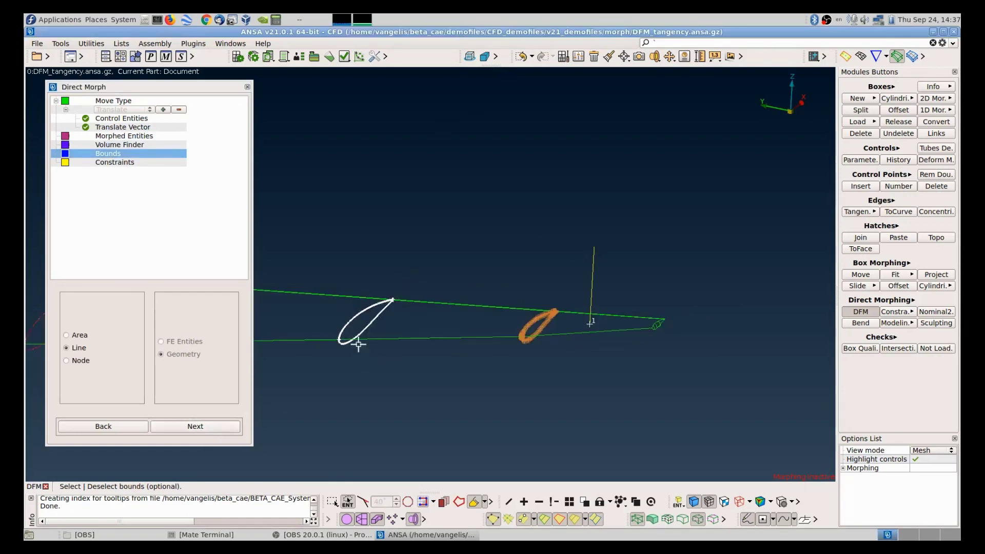
click(211, 427)
click(212, 431)
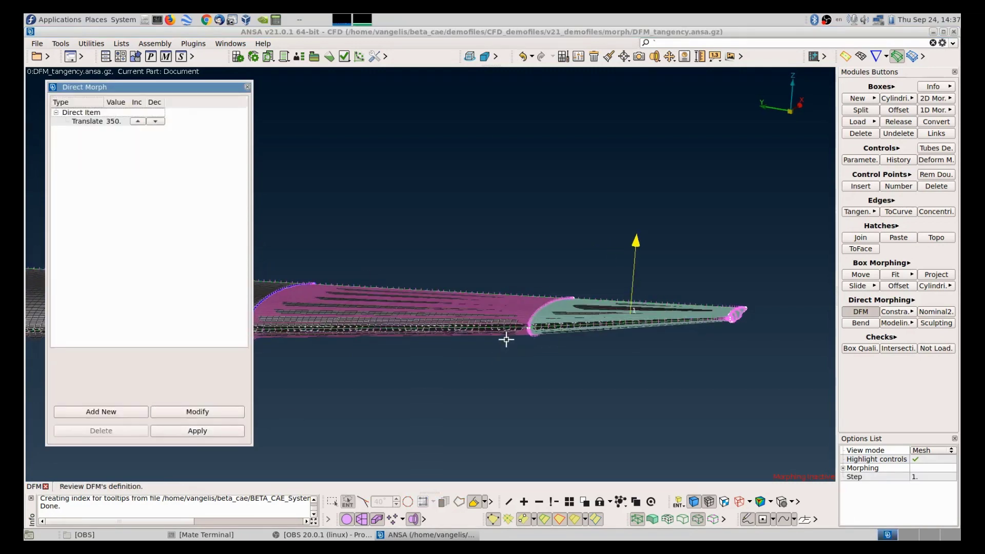
Step: Apply the 350 translation to the wing and inspect the bend where the morphed section meets the tip section
click(198, 431)
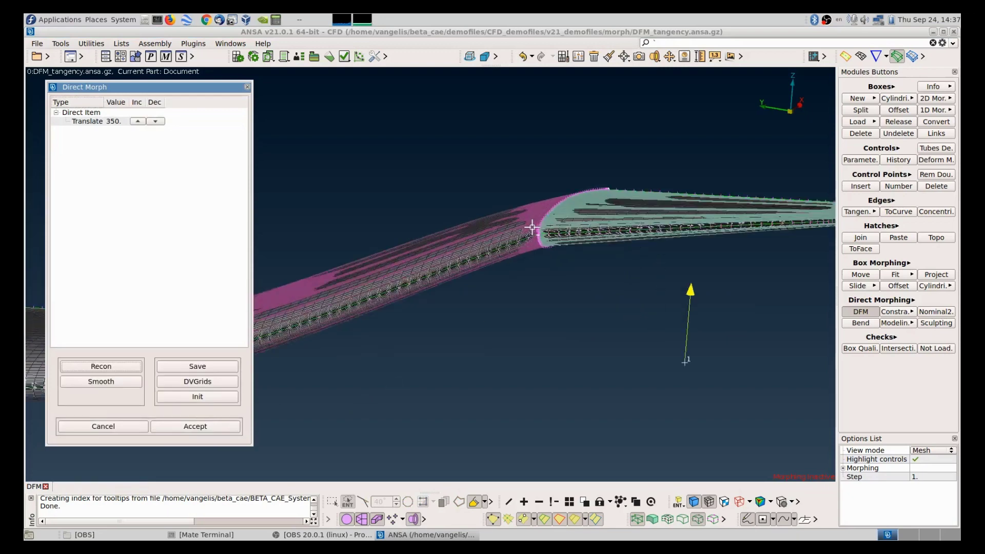
scroll(546, 197, up, 5)
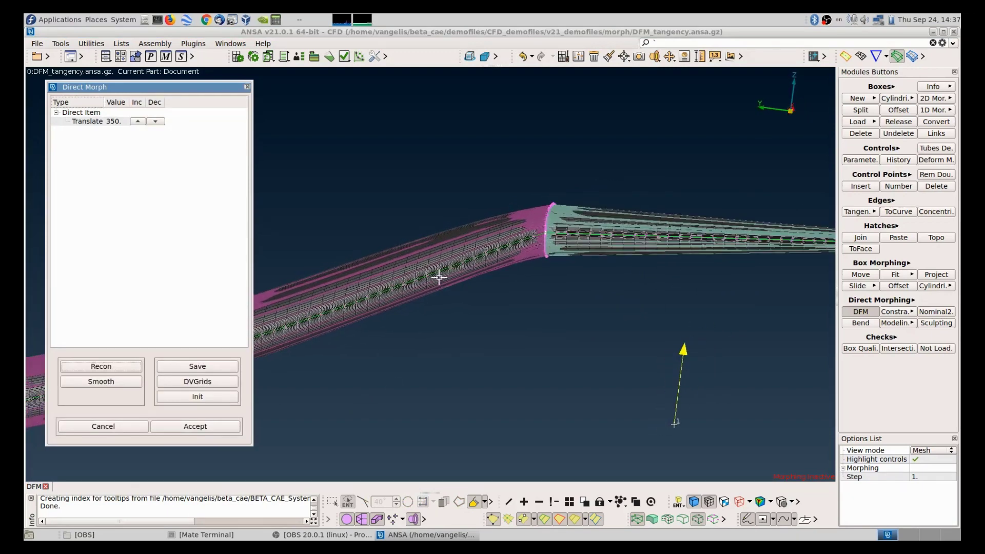
ctrl+drag(439, 277, 521, 233)
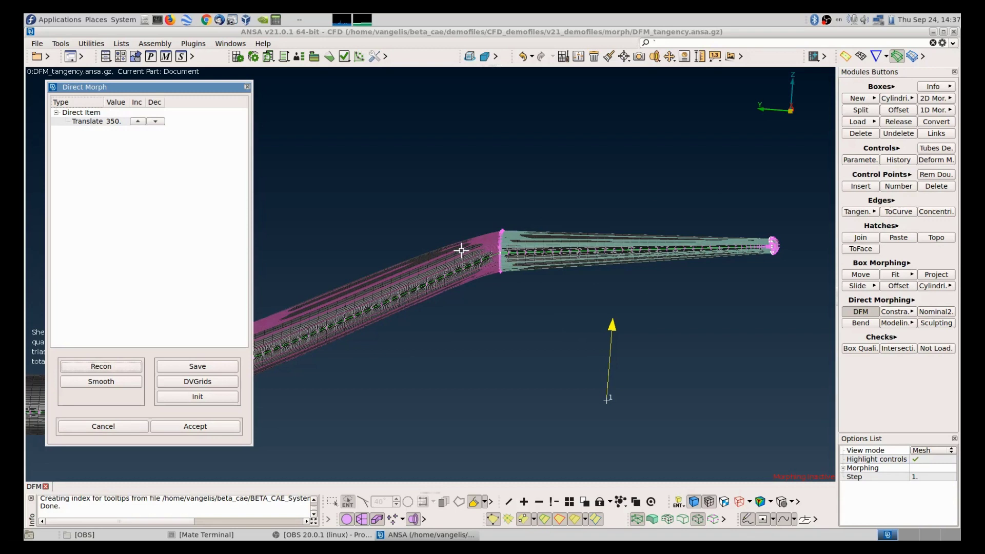
Step: Set the morphing performance to Accurate and the tangency to Smooth, and accept the direct morph
click(844, 469)
click(932, 478)
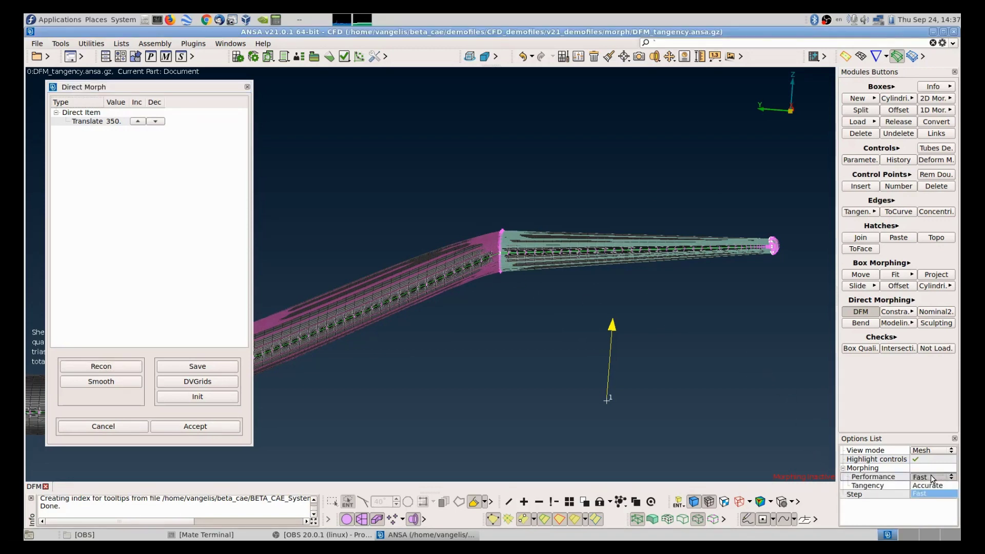
click(931, 485)
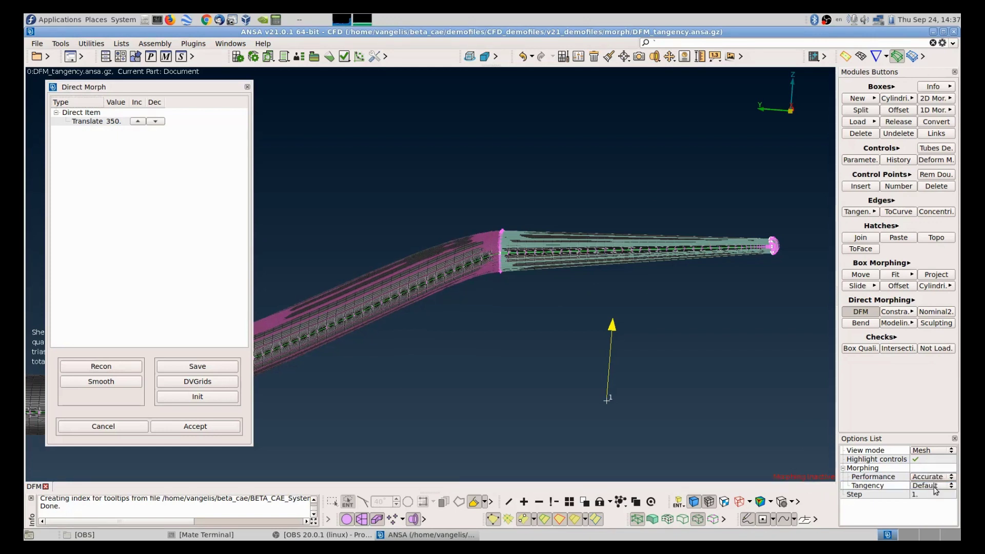
click(937, 486)
click(929, 486)
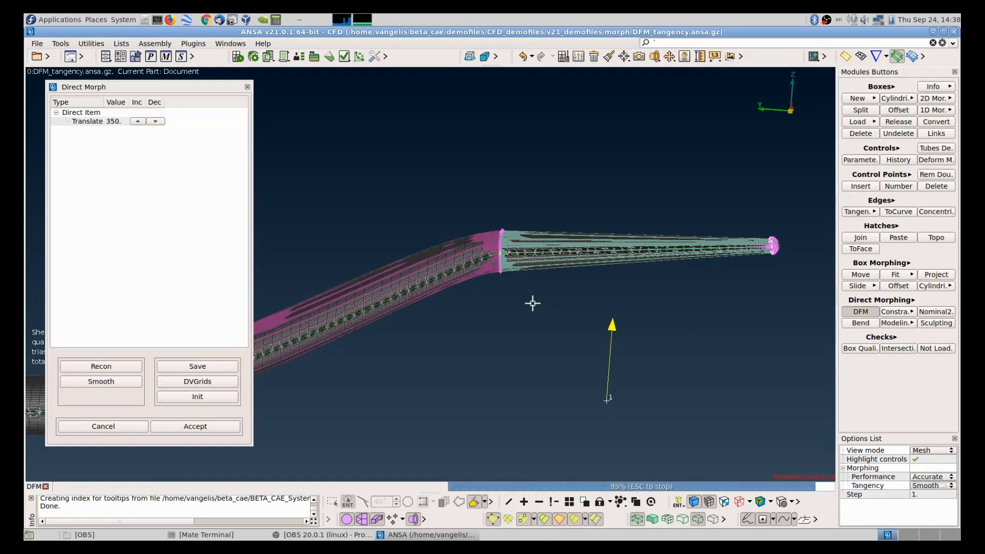
click(218, 426)
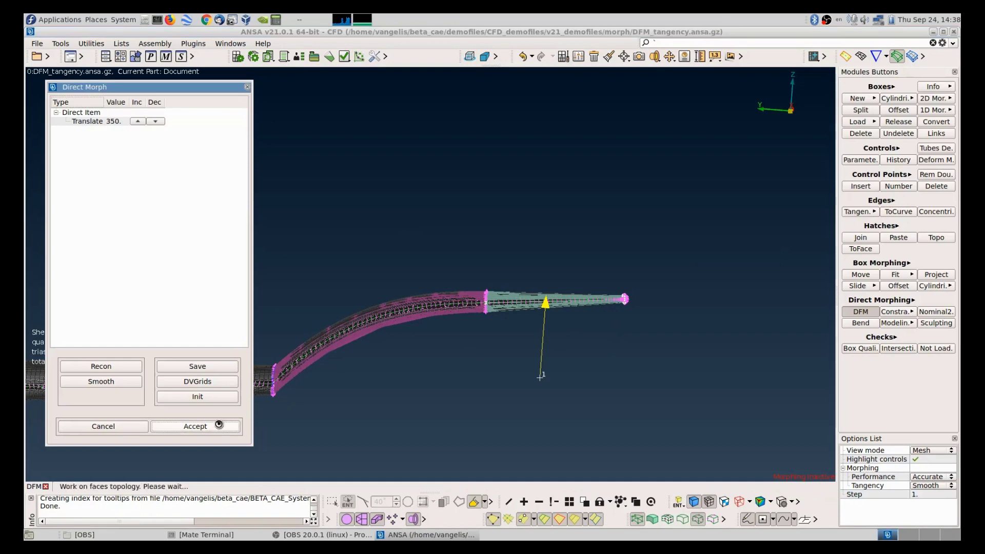
Step: Examine the morphed wing and its junction with the inboard section from the side
ctrl+drag(491, 337, 476, 351)
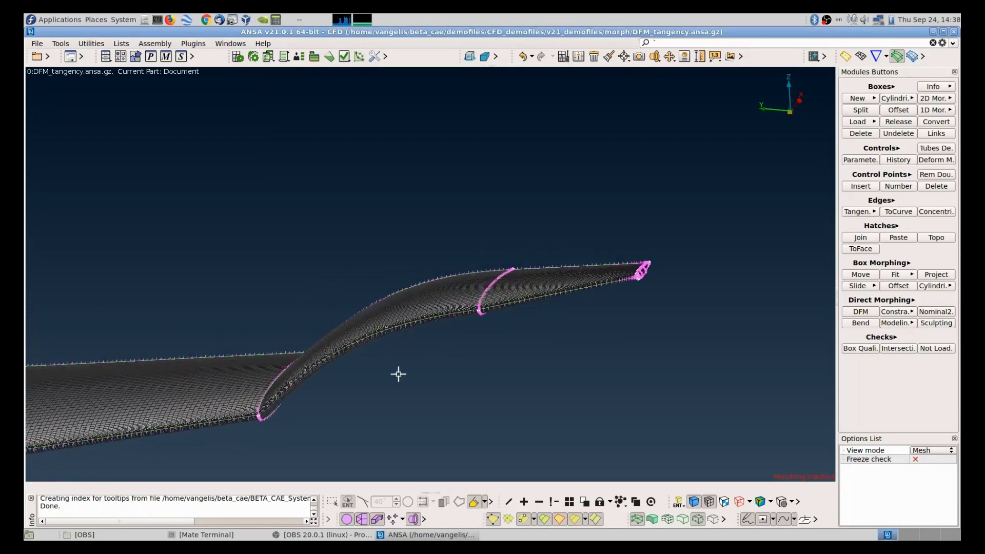
ctrl+middle_drag(264, 402, 363, 357)
ctrl+drag(363, 357, 359, 355)
scroll(359, 355, up, 3)
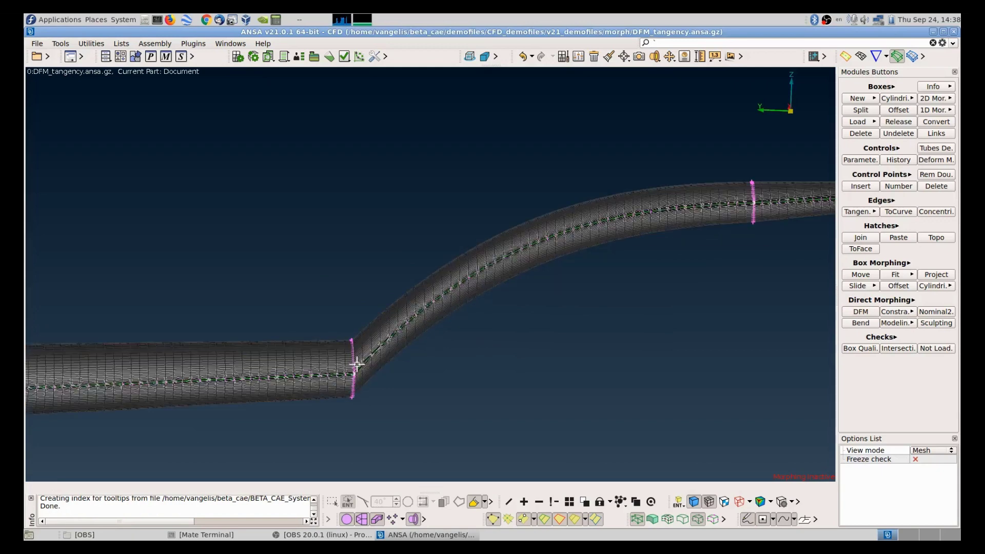
Step: Undo the last wing morph and define a new direct morph translating the wing tip section geometry by dz 1 and distance 350
click(523, 57)
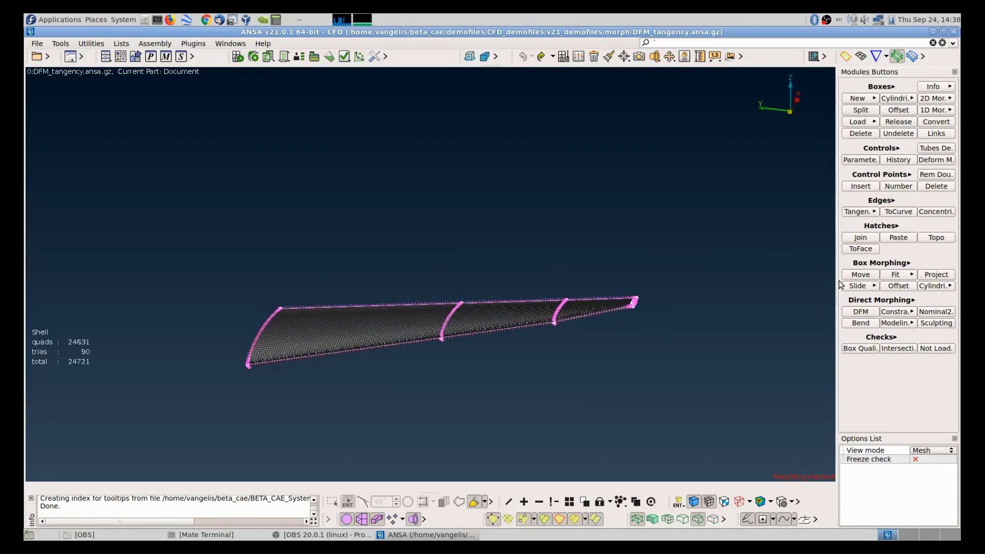
click(873, 316)
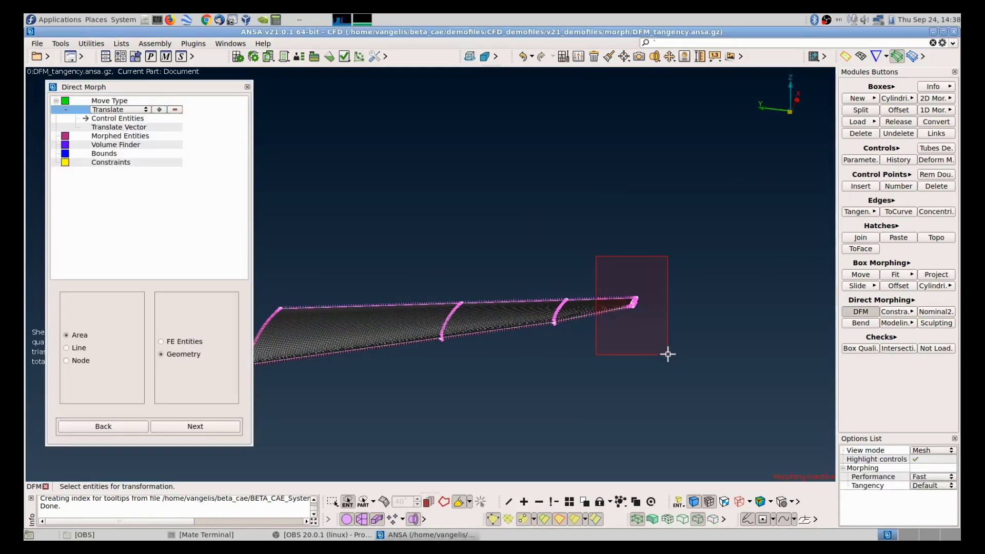
click(617, 349)
middle_click(616, 350)
click(212, 356)
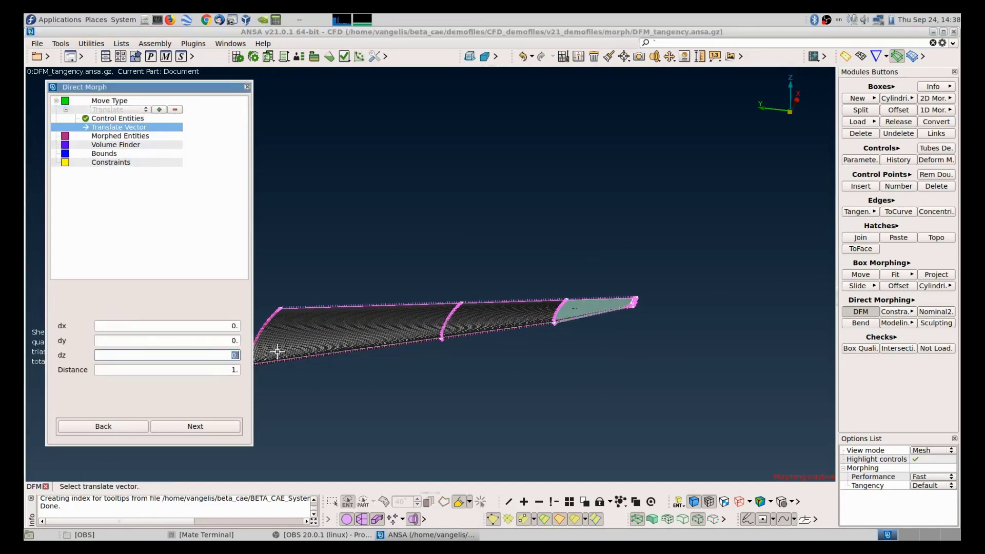
text(1)
key(Tab)
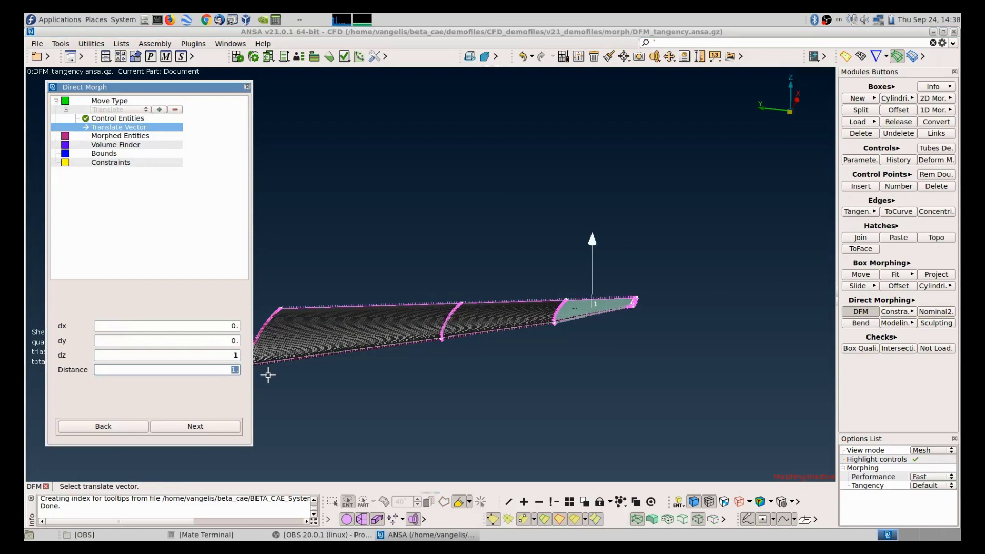
text(350)
click(213, 426)
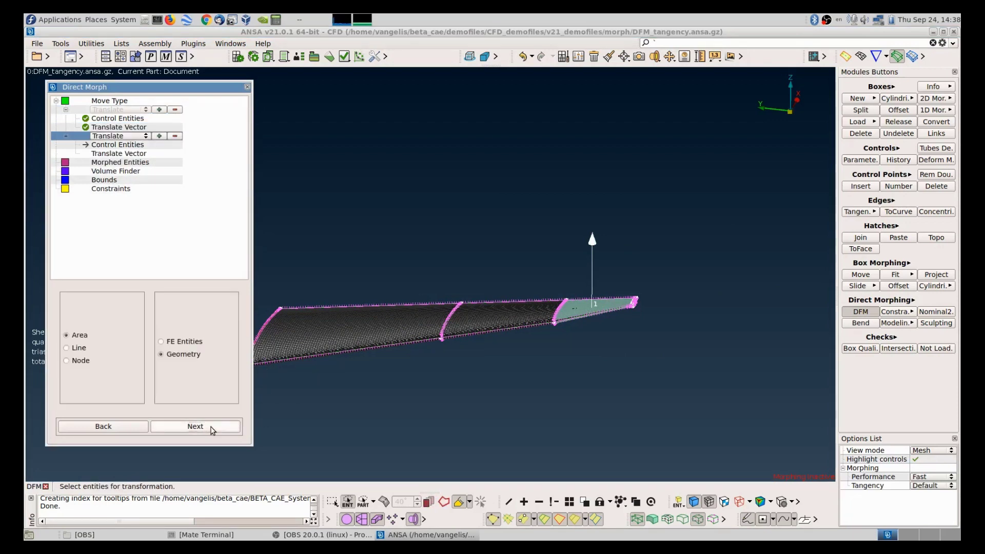
Step: Add a second translation for the inboard wing section geometry with dz 1 and distance 0
click(477, 370)
middle_click(477, 370)
click(222, 357)
text(1)
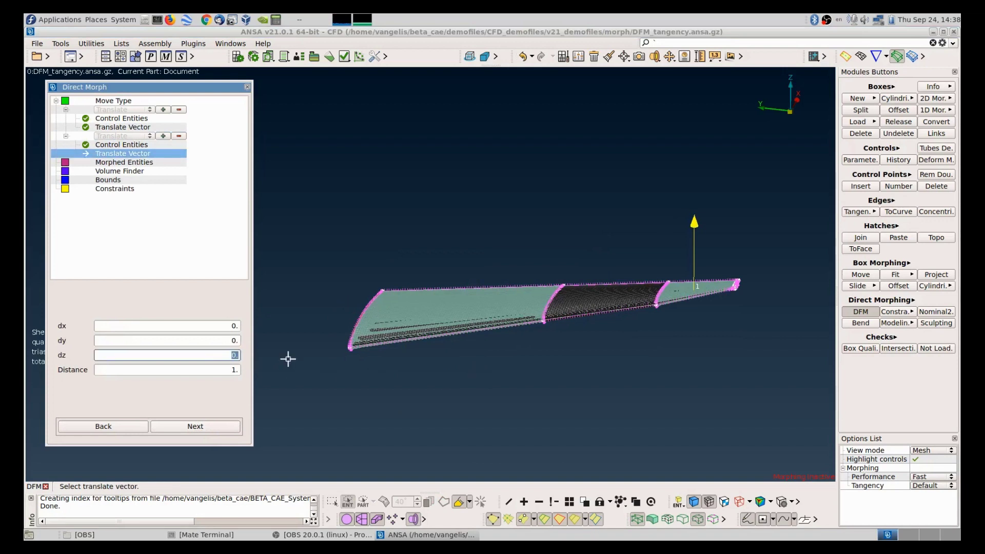
click(230, 372)
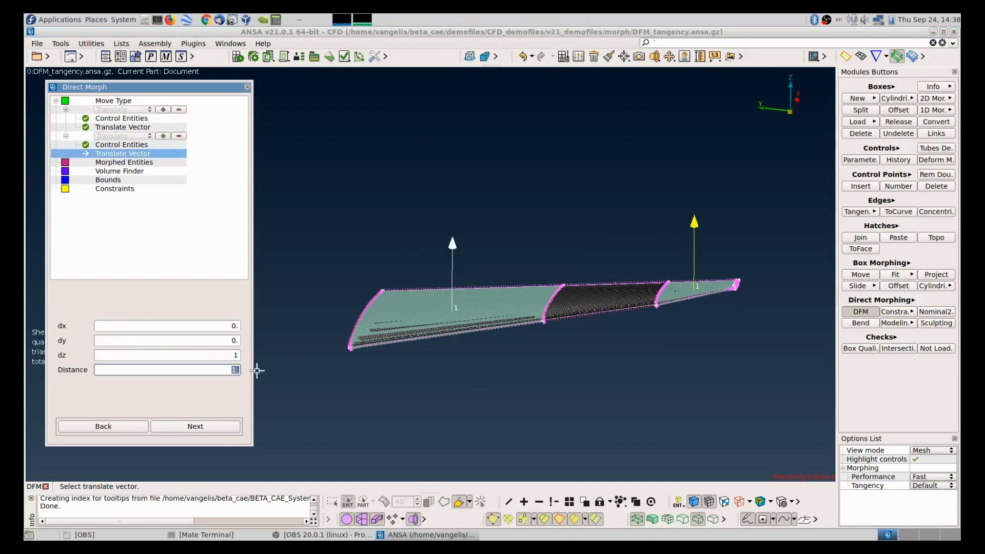
click(197, 426)
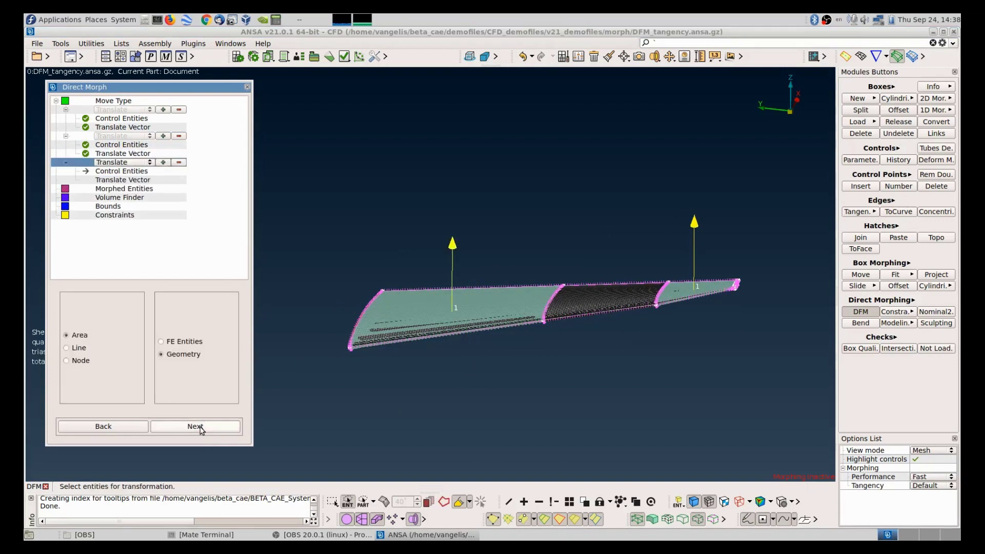
Step: Finish the move definitions and set the morphing performance to Accurate and the tangency to Smooth
click(198, 427)
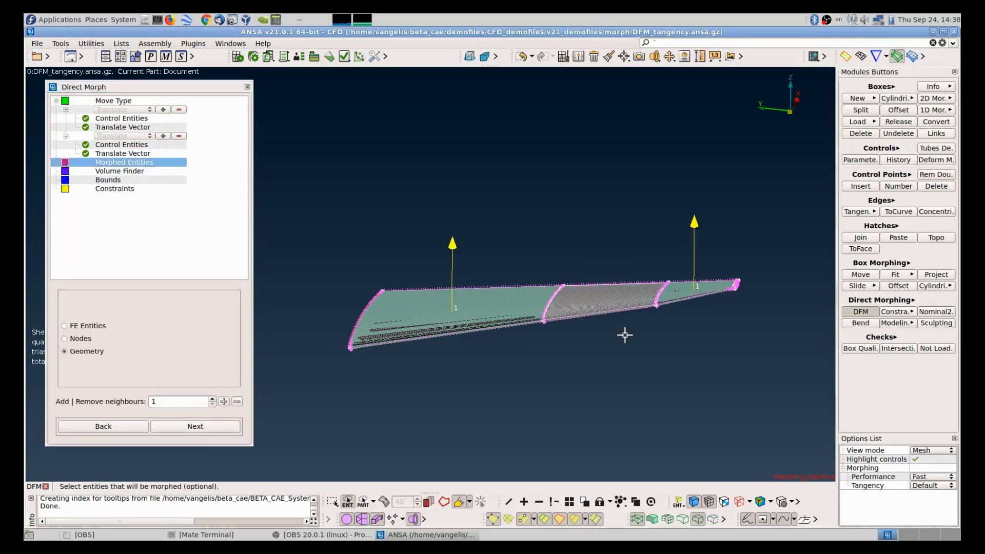
click(932, 478)
click(929, 490)
click(932, 486)
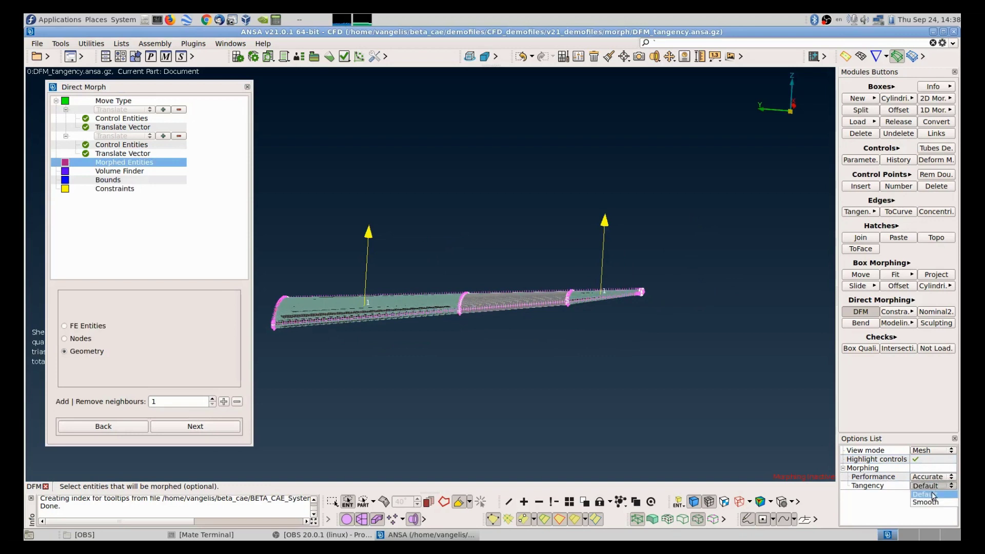
click(928, 500)
Step: Choose the middle wing section as the morphed geometry, apply the 350 tip translation and accept the direct morph
scroll(610, 339, up, 3)
click(217, 432)
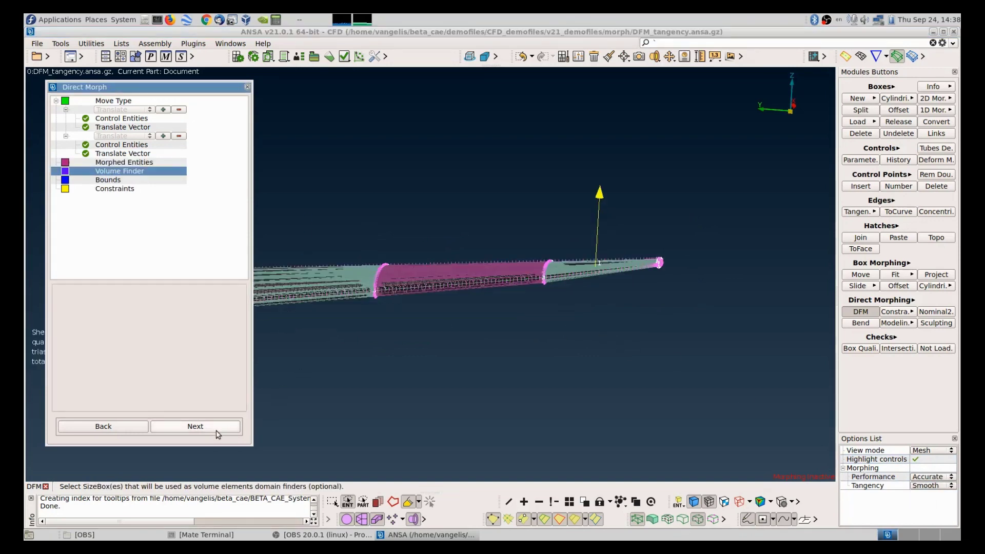
click(217, 434)
click(216, 430)
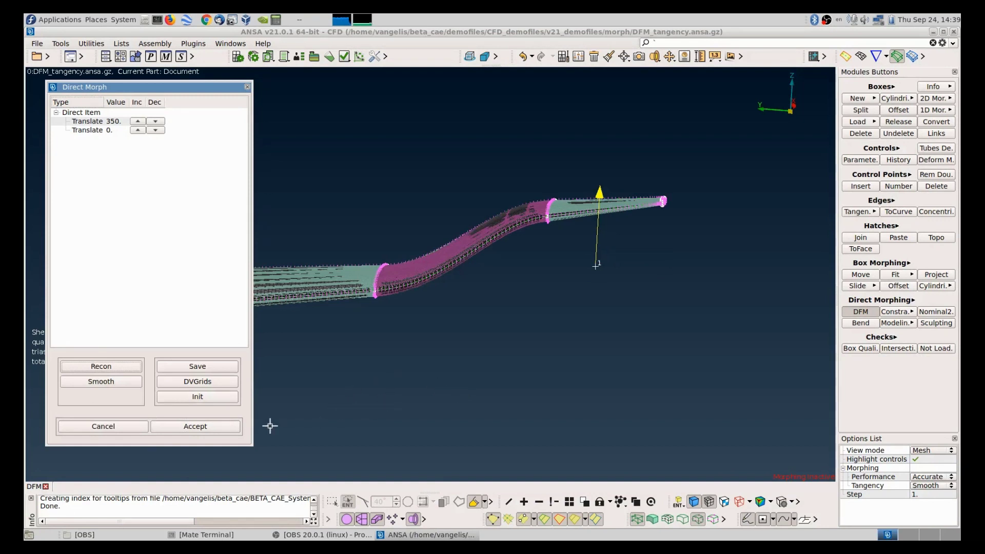
click(215, 429)
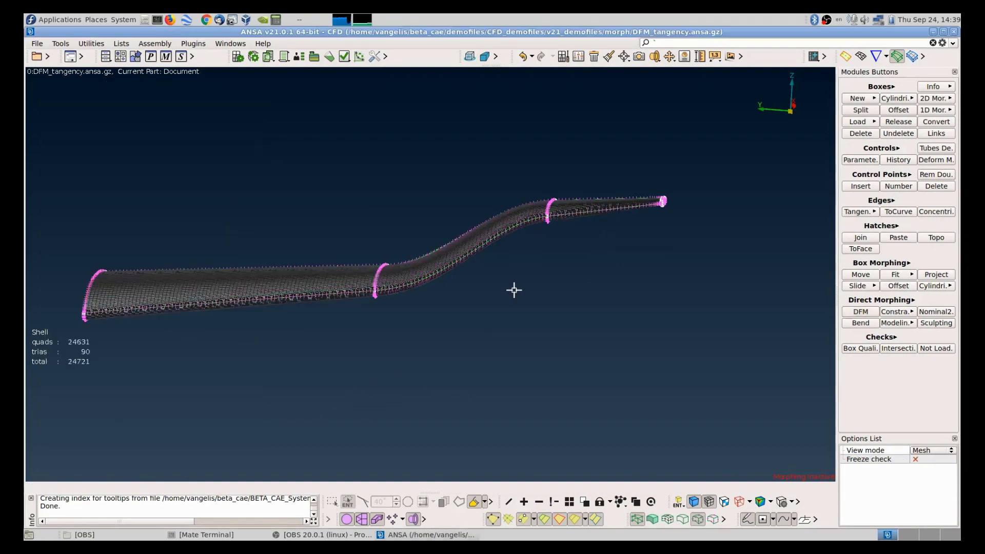
ctrl+drag(513, 289, 475, 229)
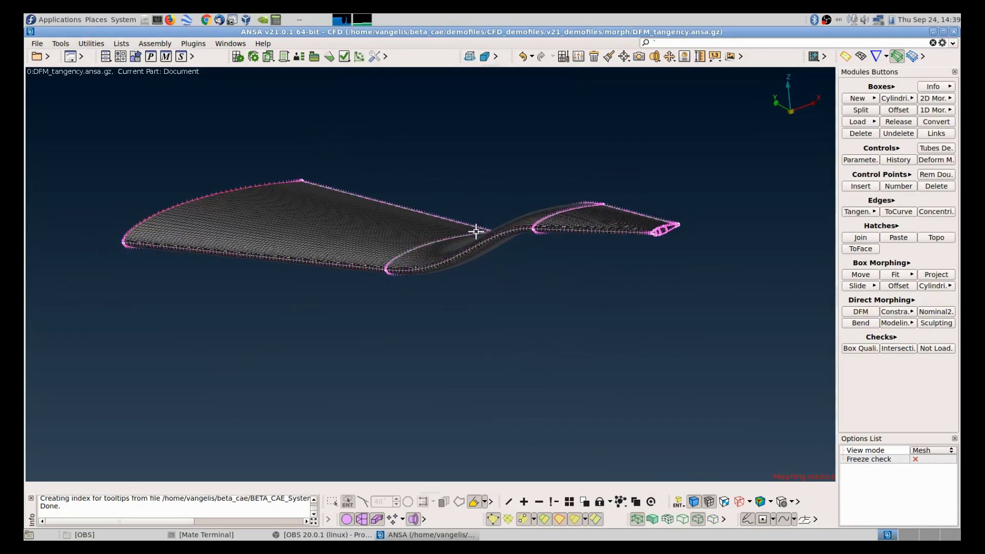
Step: Open bend.ansa.gz and hide the volume mesh surrounding the wing
click(35, 60)
click(104, 132)
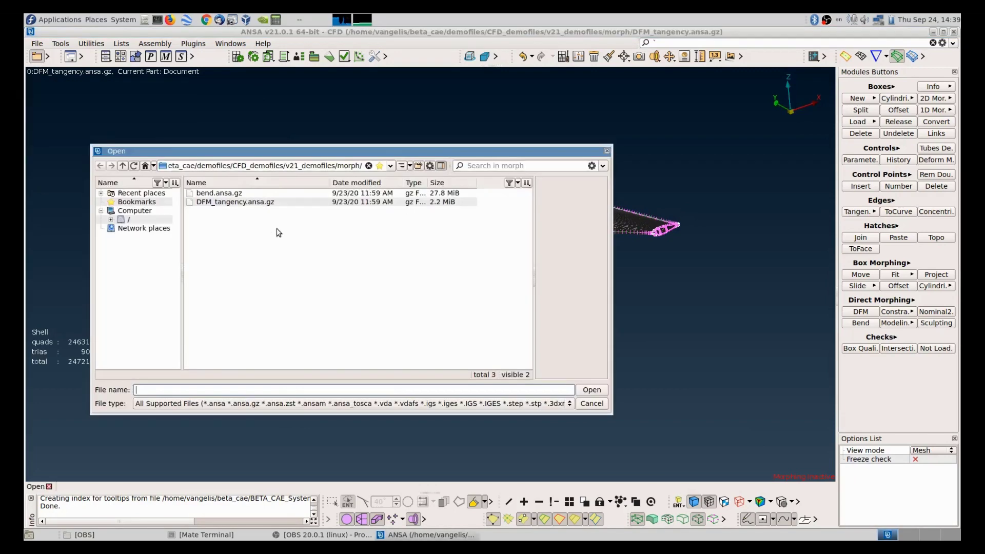
double_click(228, 194)
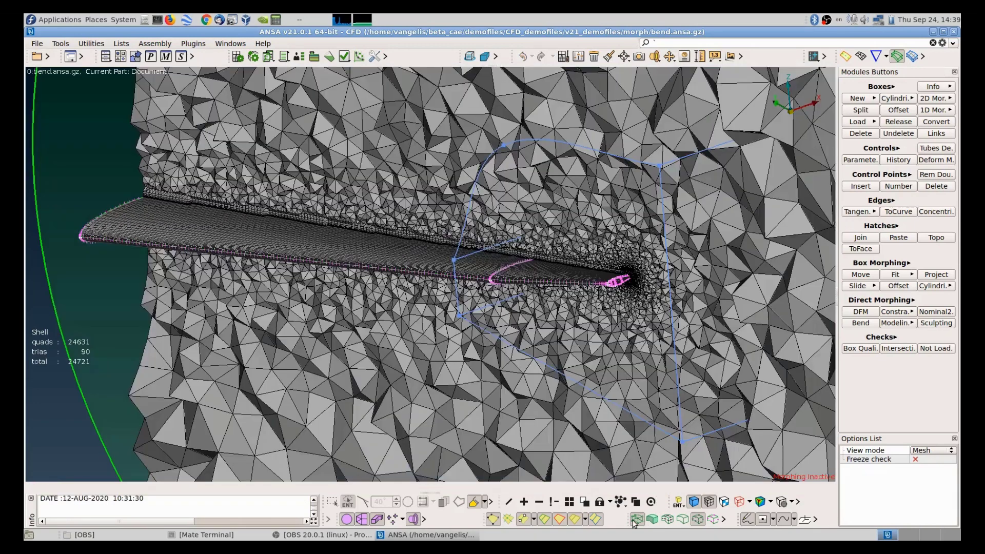
click(408, 522)
scroll(495, 293, up, 5)
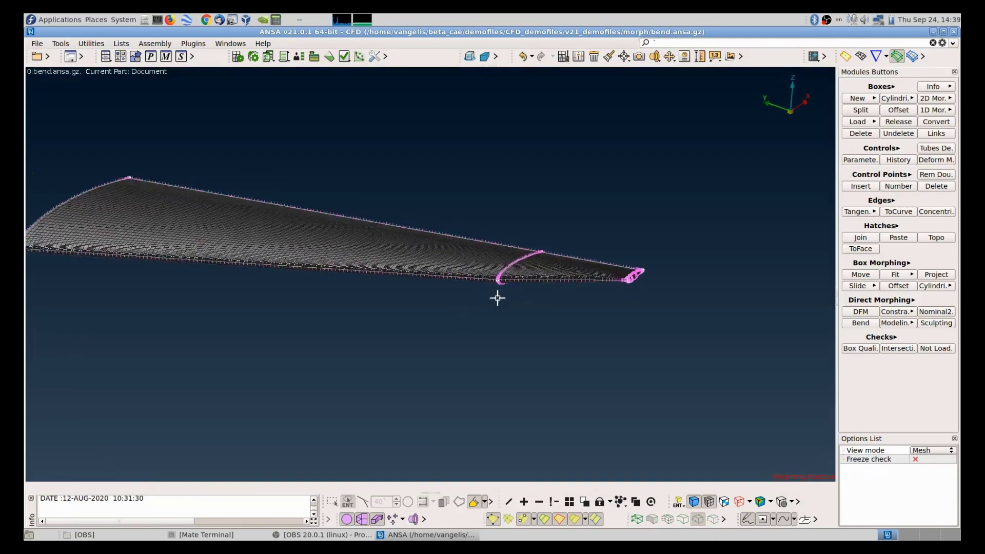
Step: Start the Bend function and select the wing tip section as the bended entities
ctrl+drag(490, 294, 511, 325)
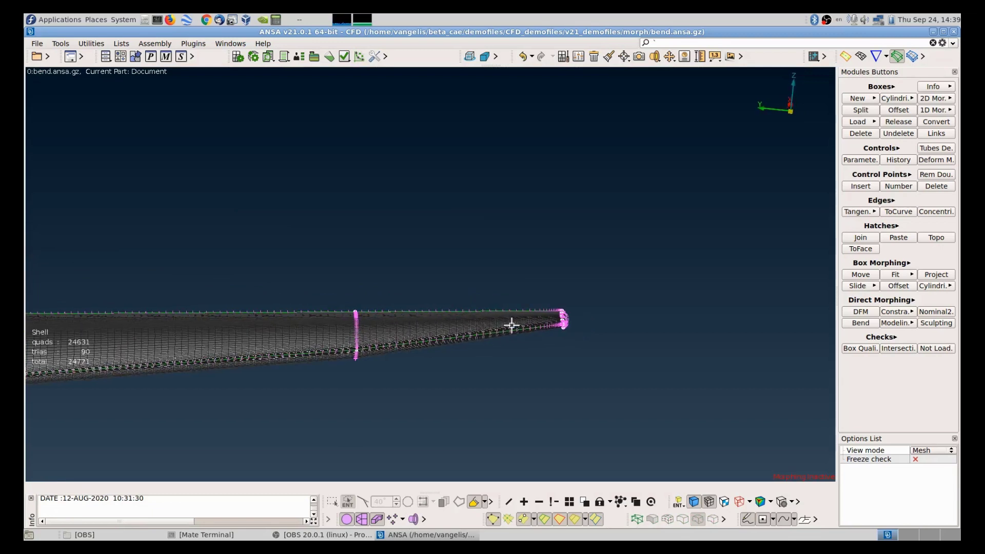
click(860, 323)
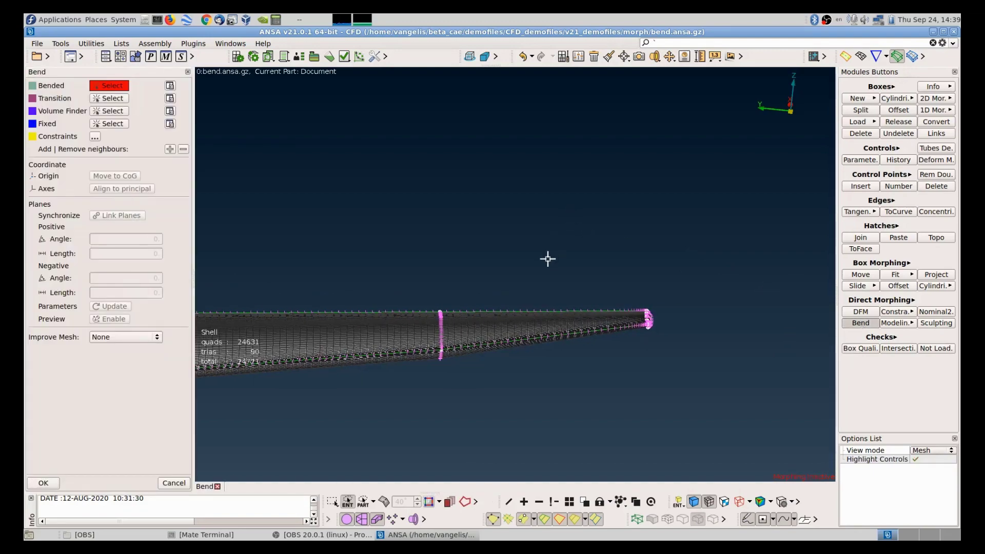
middle_click(699, 366)
ctrl+drag(699, 365, 597, 367)
middle_click(597, 366)
ctrl+drag(477, 372, 603, 307)
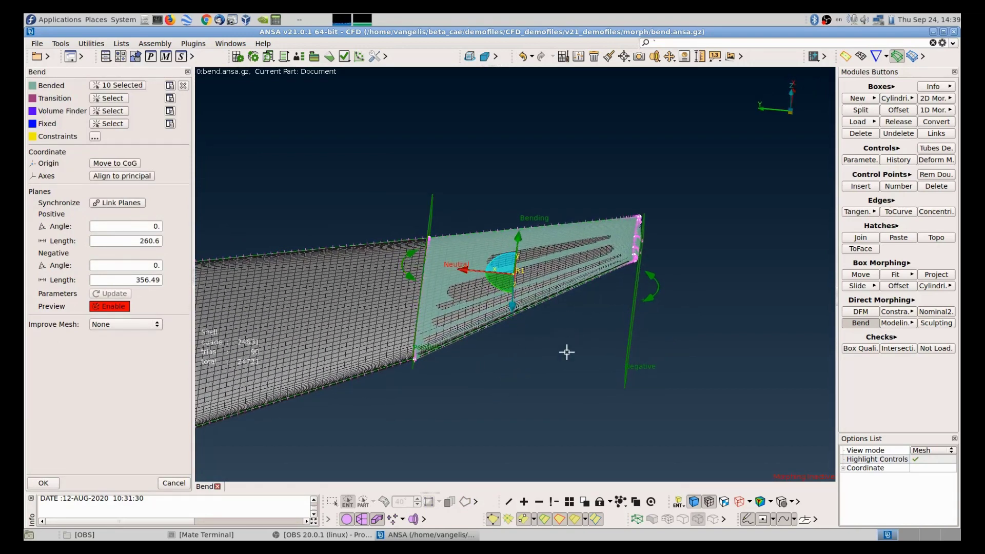
Step: Bend the wing tip upward by rotating the negative plane to an angle of about -45.5 degrees
ctrl+drag(568, 352, 590, 303)
drag(649, 292, 585, 218)
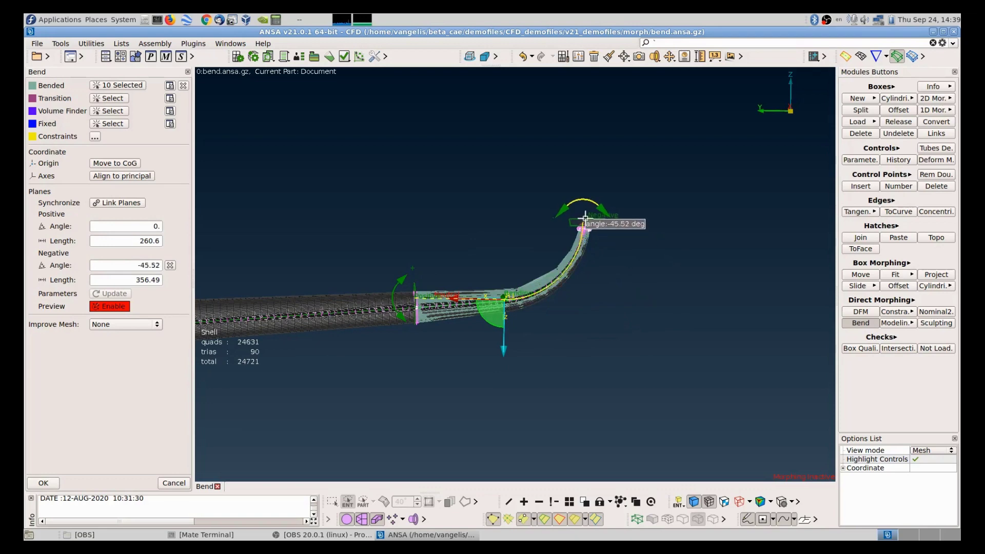
ctrl+drag(596, 345, 627, 361)
click(598, 390)
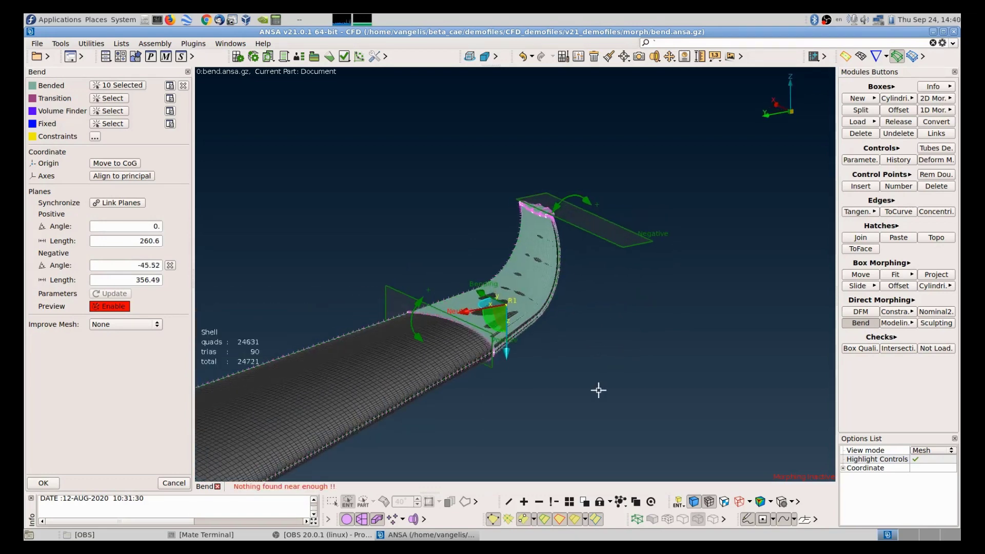
Step: Apply the previewed upward bend of the wing tip, then undo it
middle_click(597, 391)
ctrl+drag(596, 389, 534, 161)
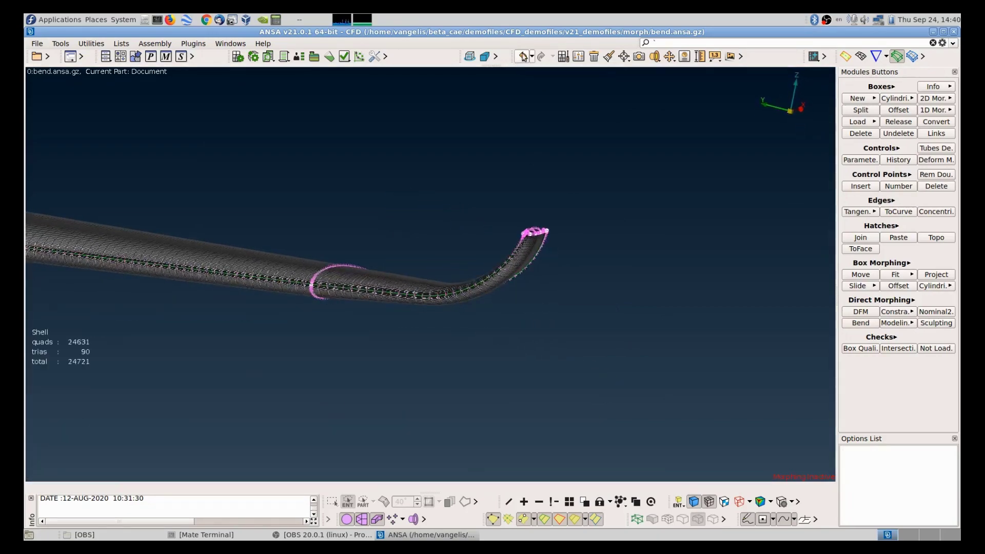
click(523, 56)
Step: Set up a Bend on the wing tip surfaces and shift its origin outward, to about 450 positive and 167 negative length
click(860, 322)
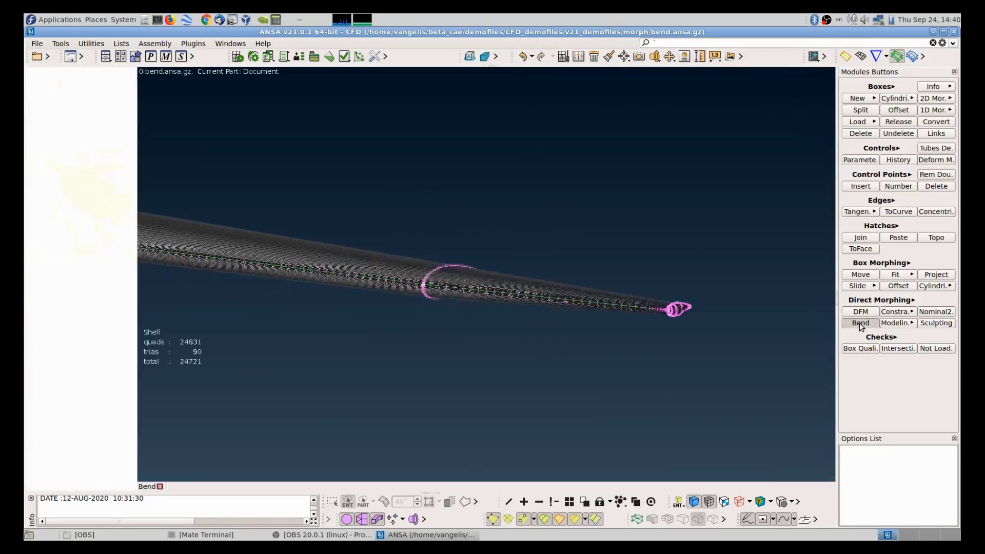
drag(544, 242, 746, 356)
middle_click(660, 383)
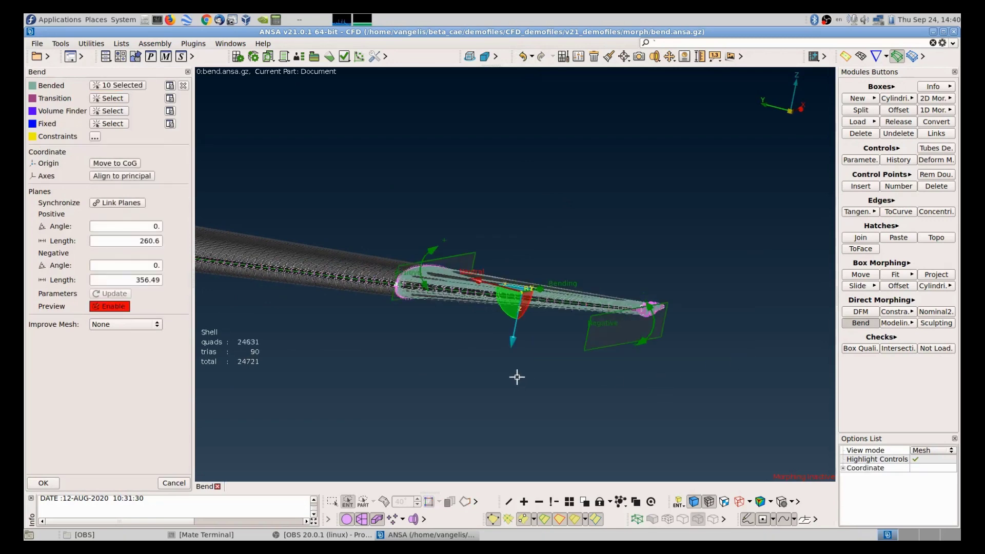
ctrl+drag(527, 374, 534, 368)
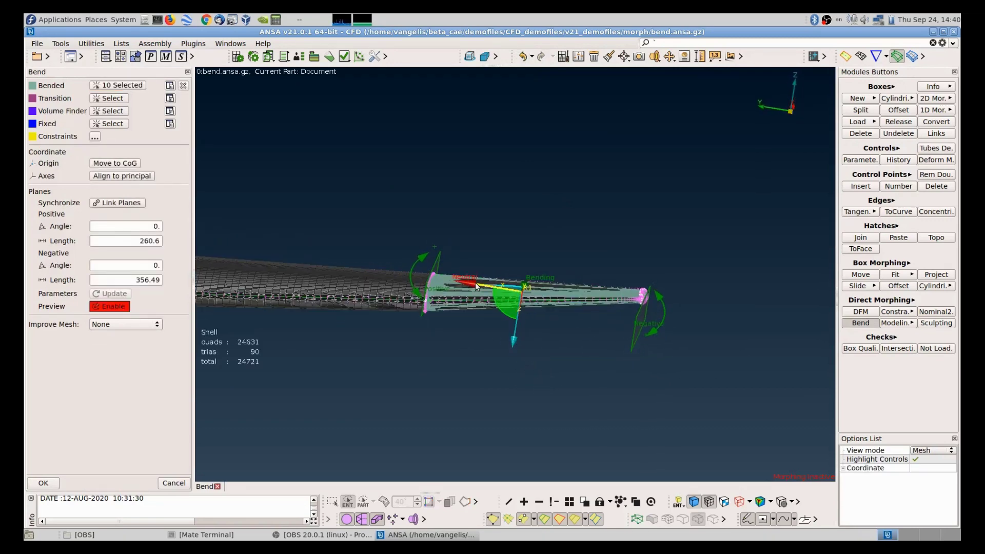
drag(476, 286, 584, 398)
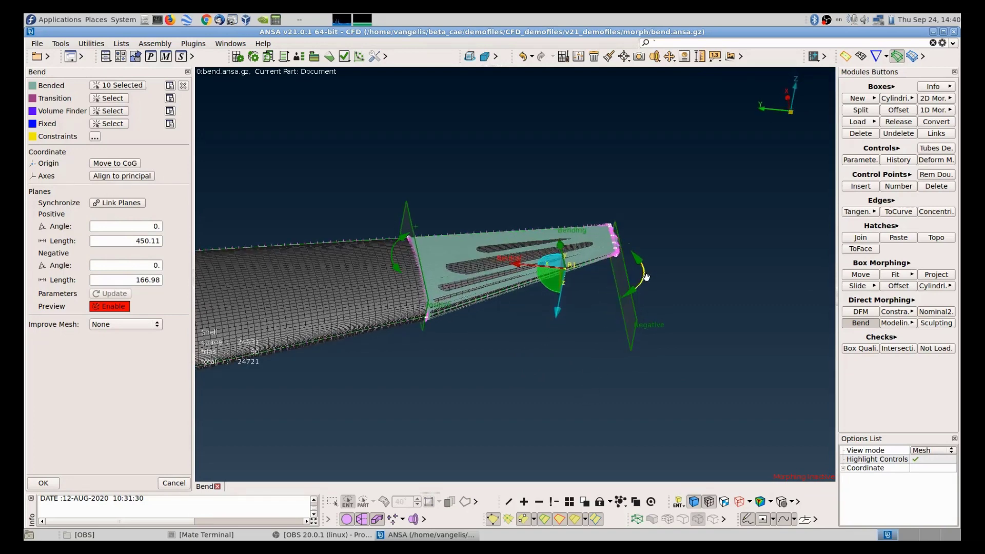
Step: Bend the outer wing tip upward by rotating the negative plane to about -35.75 degrees, apply it, then undo the bend
drag(646, 277, 616, 235)
ctrl+drag(671, 250, 657, 222)
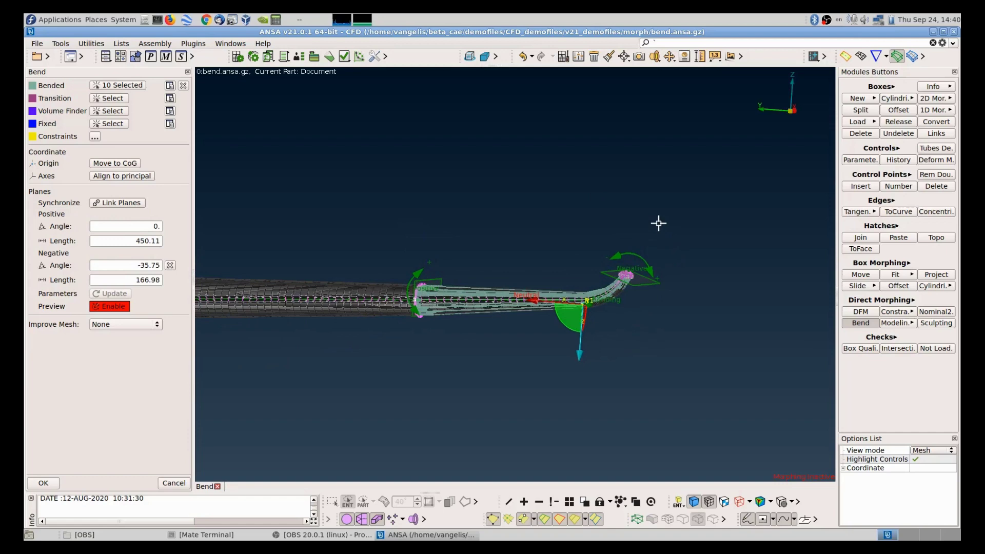
click(671, 251)
middle_click(672, 257)
ctrl+drag(674, 270, 453, 291)
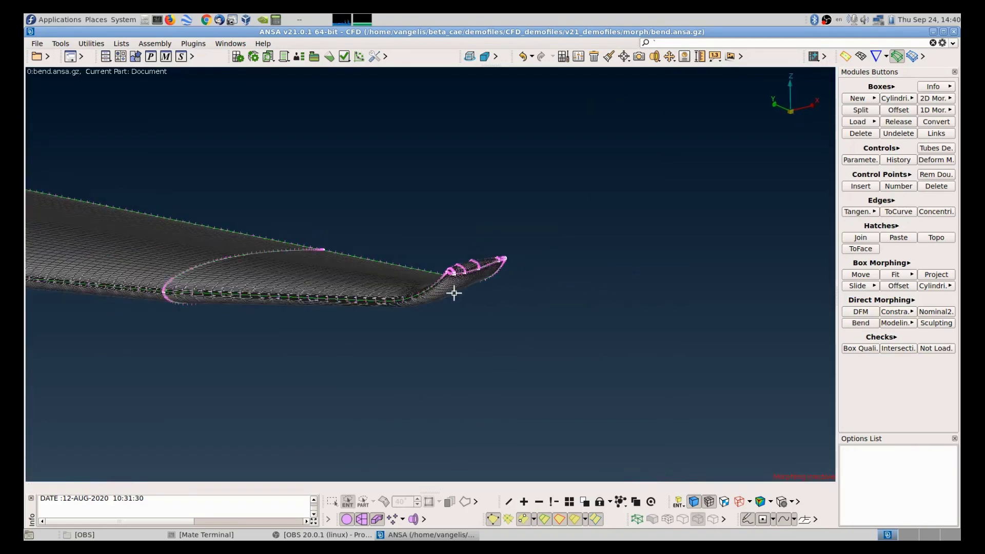
click(522, 56)
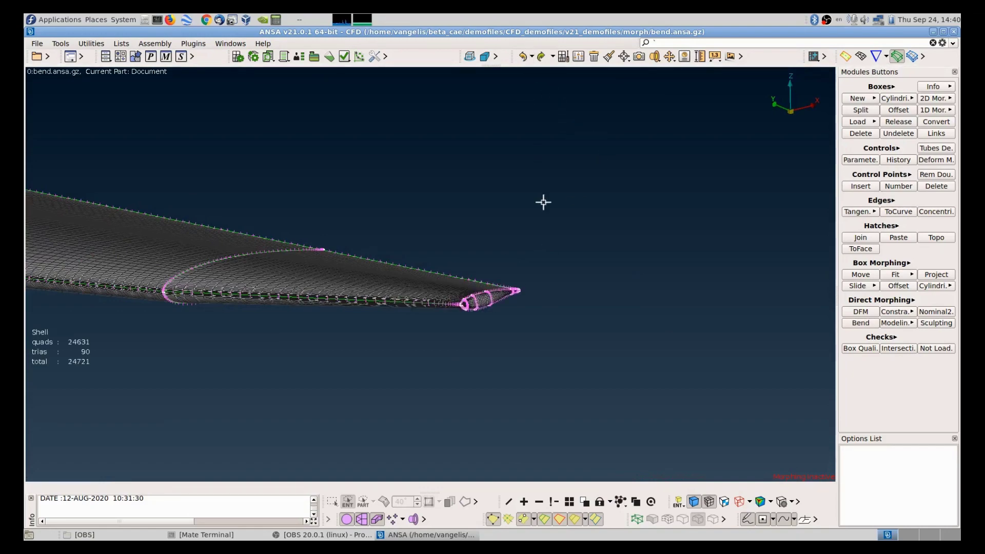
Step: Display the volume mesh around the wing, cut by a section plane near the tip
click(413, 520)
ctrl+drag(437, 365, 466, 338)
click(637, 519)
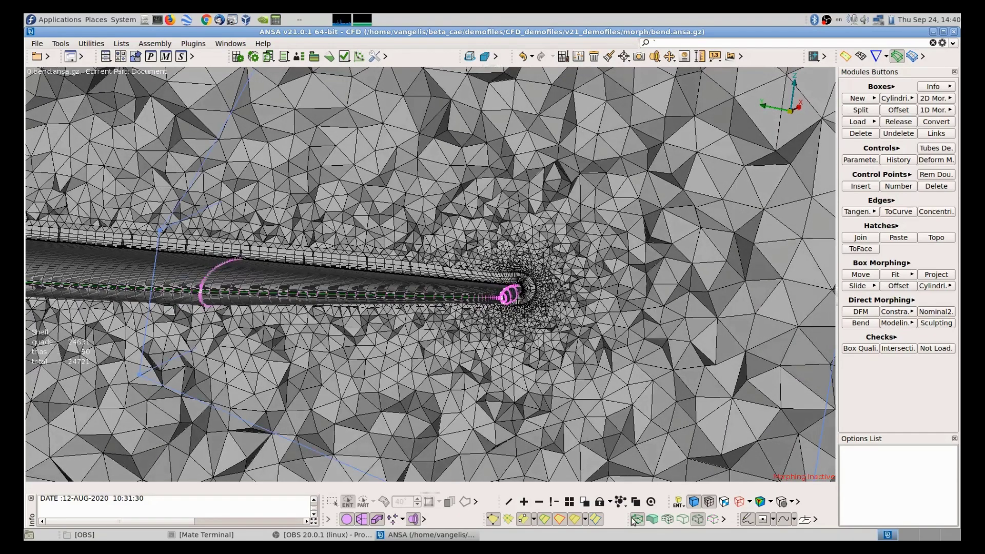
ctrl+drag(580, 407, 512, 330)
scroll(523, 327, down, 3)
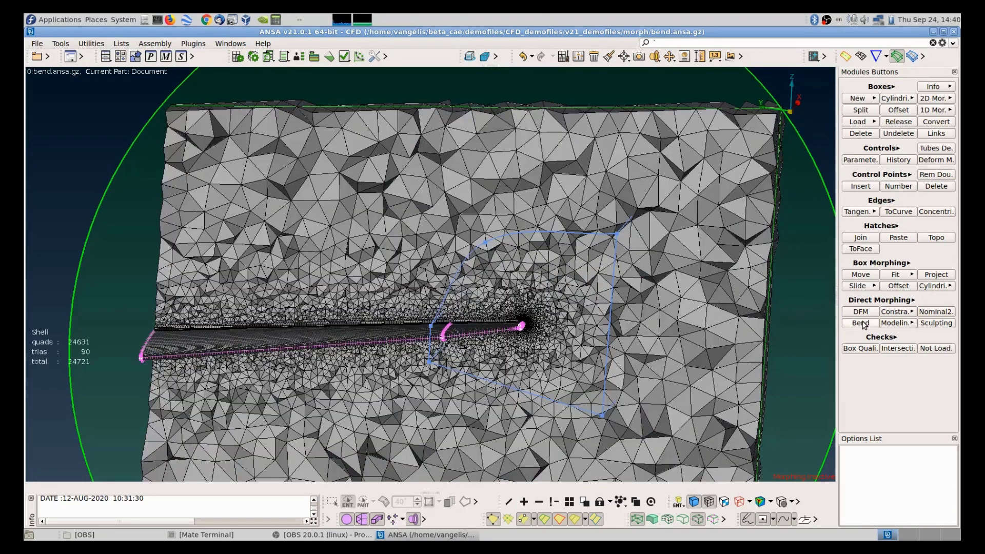
Step: Set up a Bend with the wing tip surfaces as bended entities and the morphing box around the tip as Volume Finder
click(861, 323)
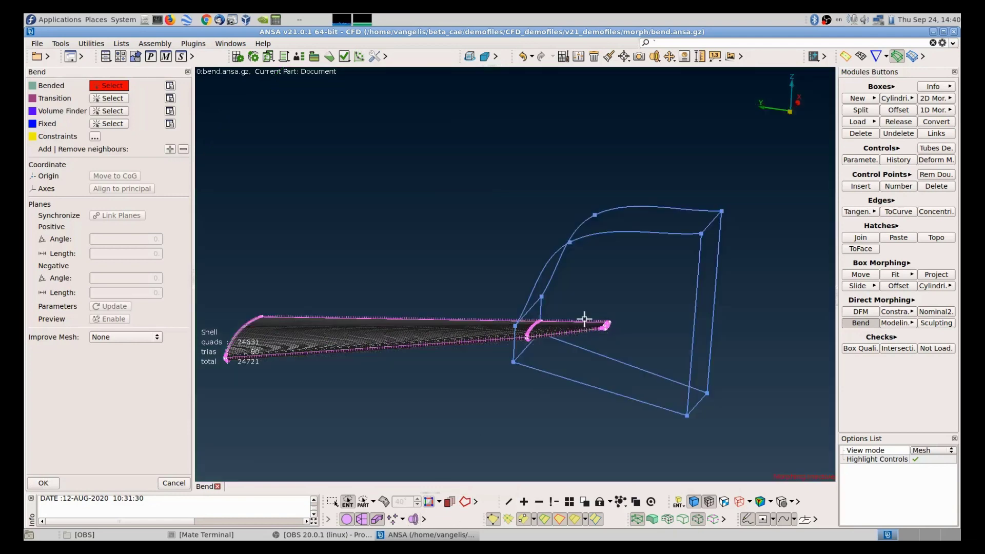
click(612, 325)
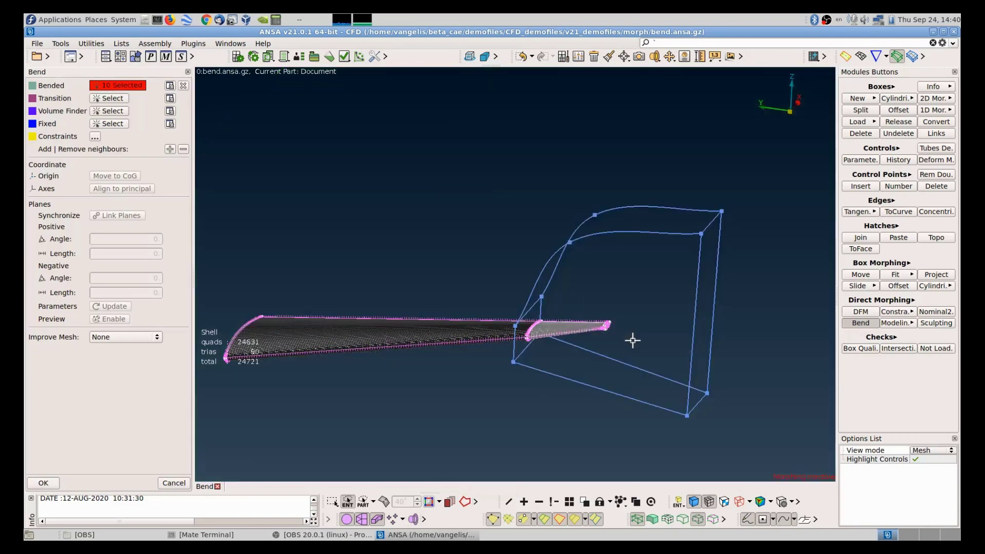
click(414, 520)
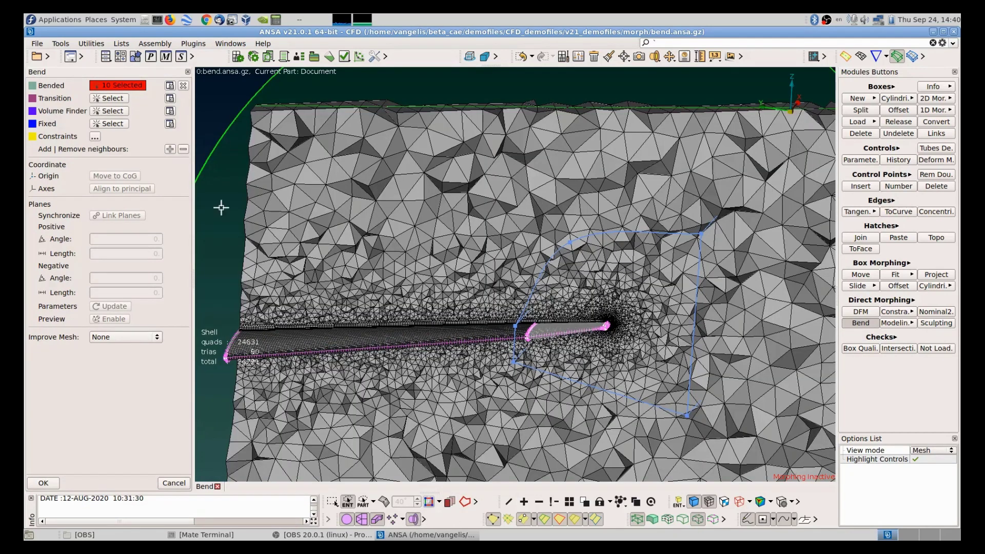
click(113, 113)
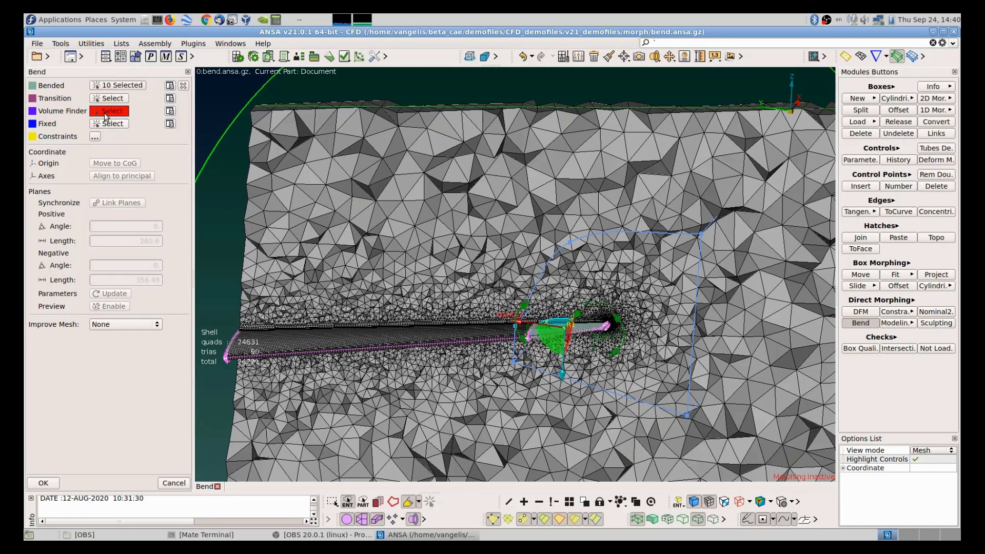
click(645, 231)
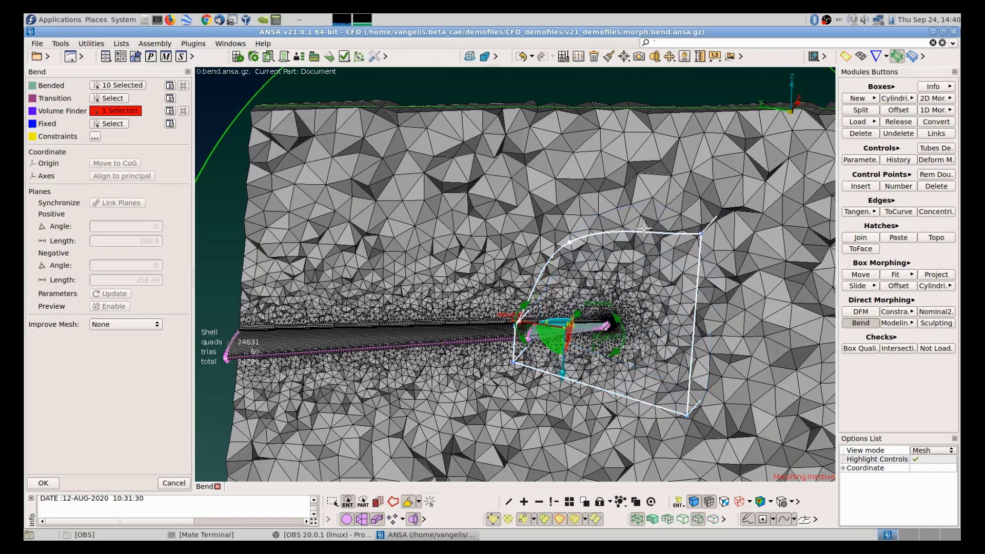
middle_click(458, 227)
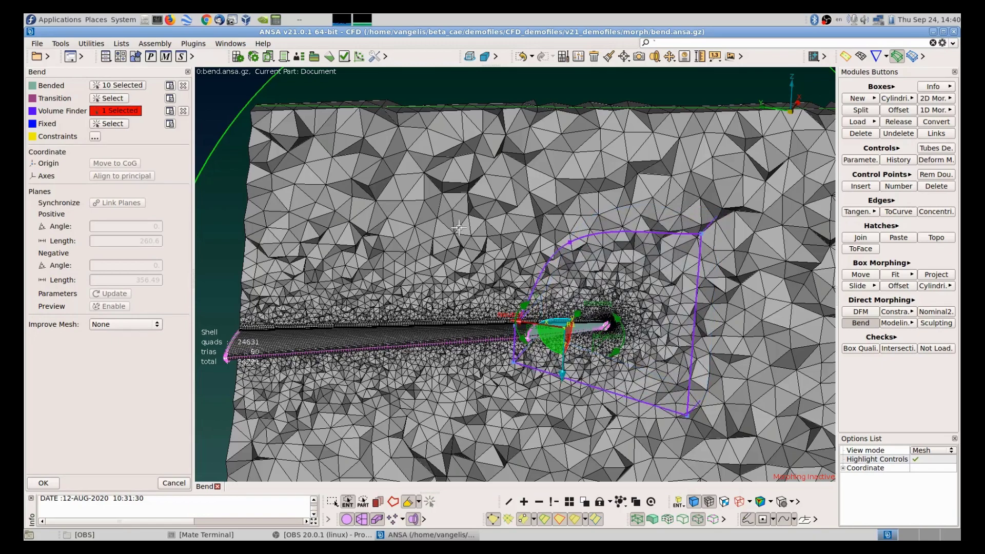
Step: Bend the wing tip upward together with the surrounding volume mesh, rotating the negative plane to about -25 degrees, and apply it
scroll(629, 327, up, 2)
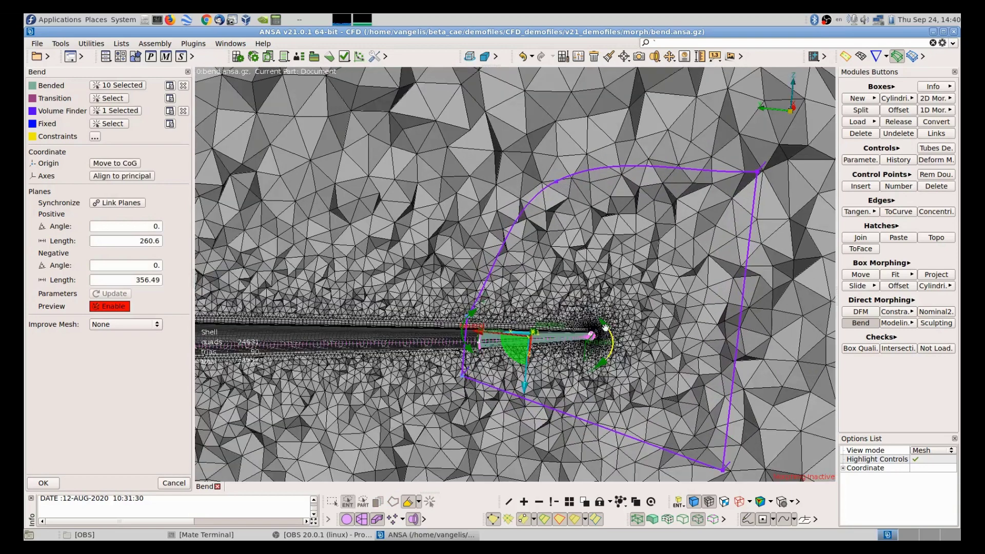
scroll(608, 328, up, 2)
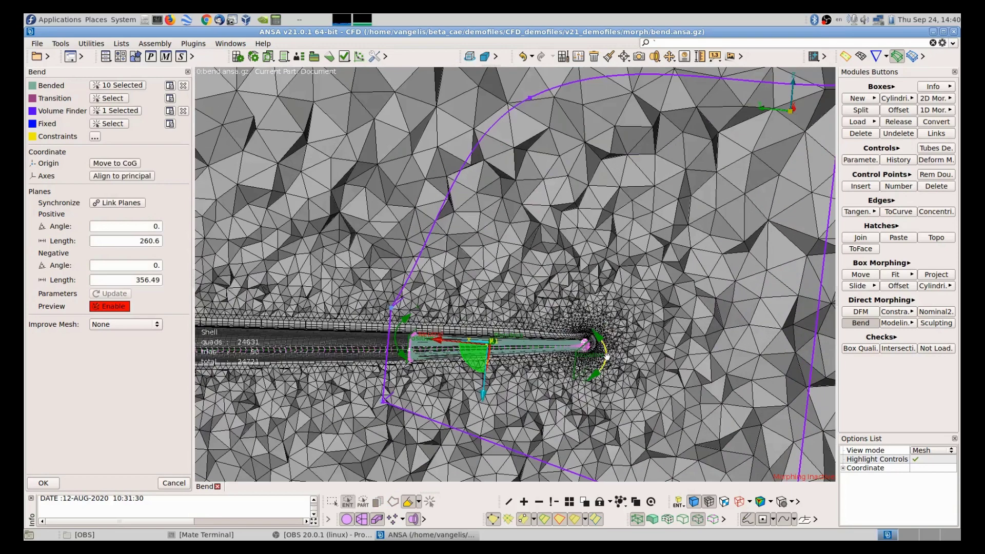
drag(606, 356, 580, 311)
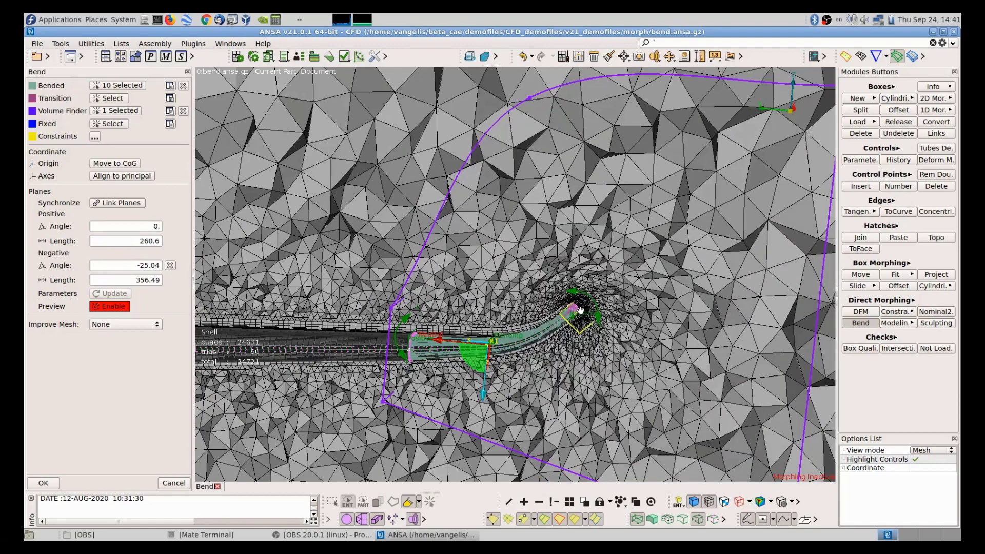
click(561, 375)
middle_click(562, 375)
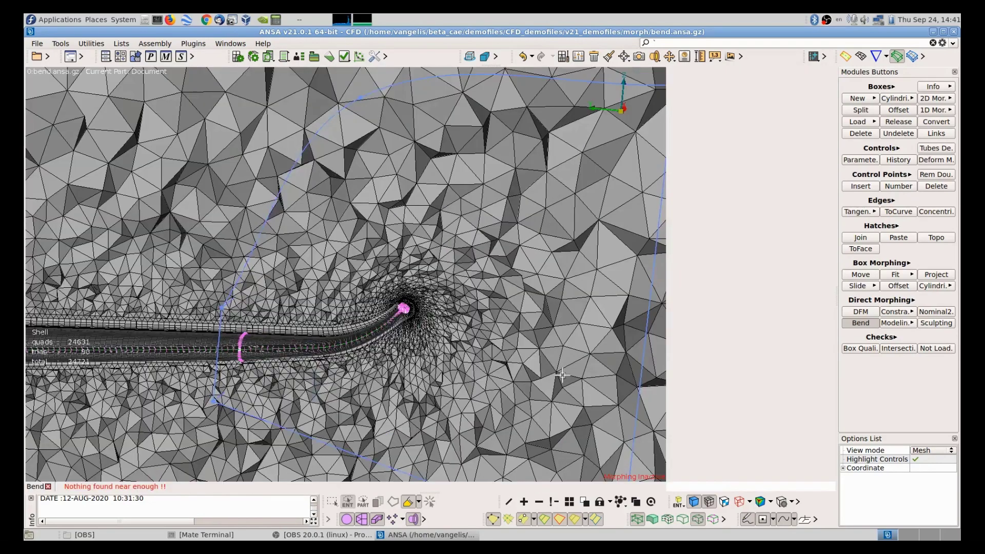
ctrl+drag(562, 376, 541, 377)
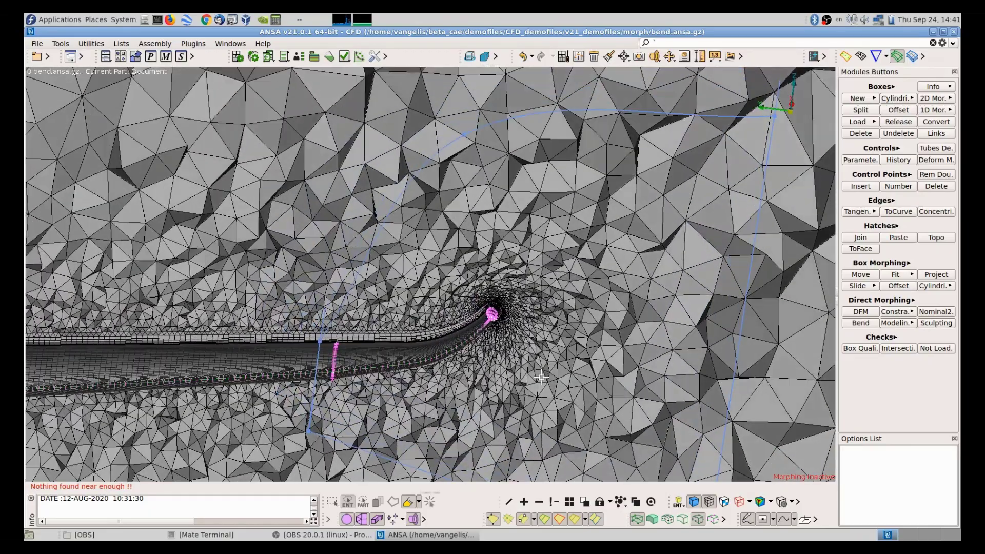
scroll(541, 377, down, 5)
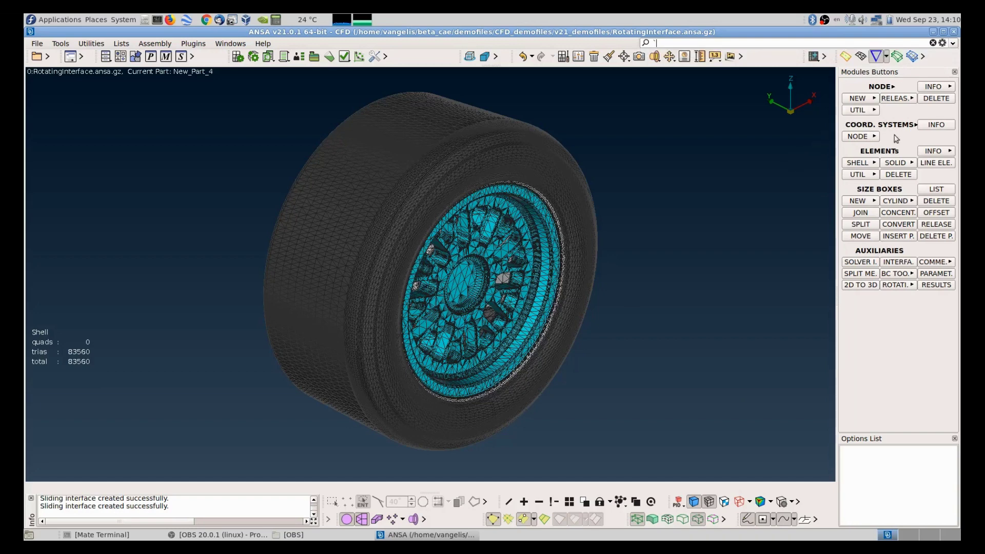
Step: Create the wheel's rotation axis with the Rotating Interface Axis function, selecting the rim and tyre by property
click(908, 285)
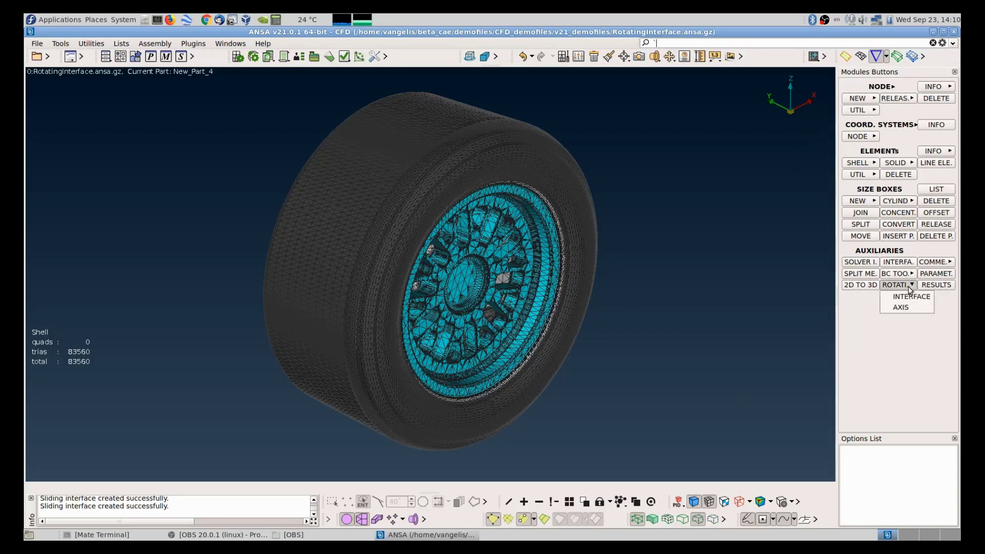
click(701, 288)
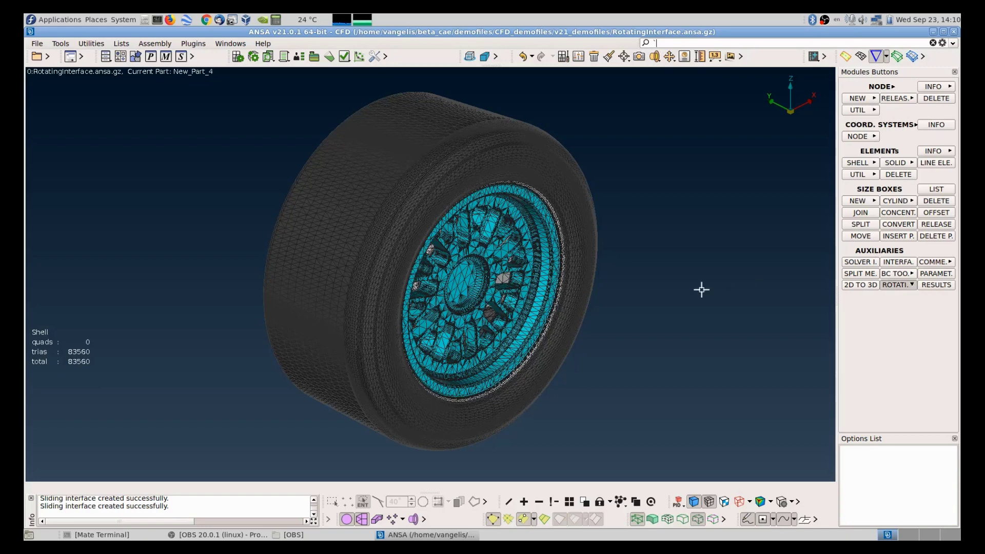
click(897, 286)
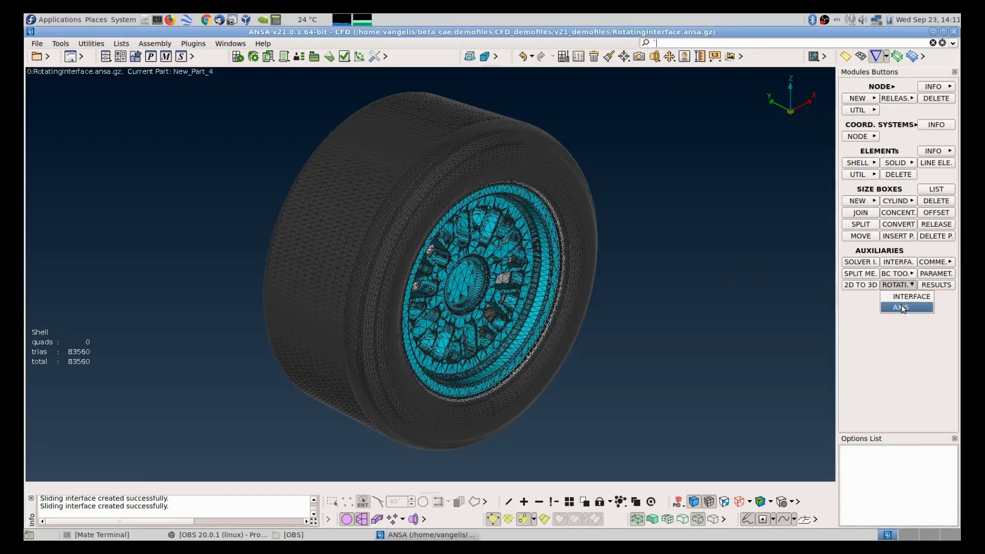
click(903, 308)
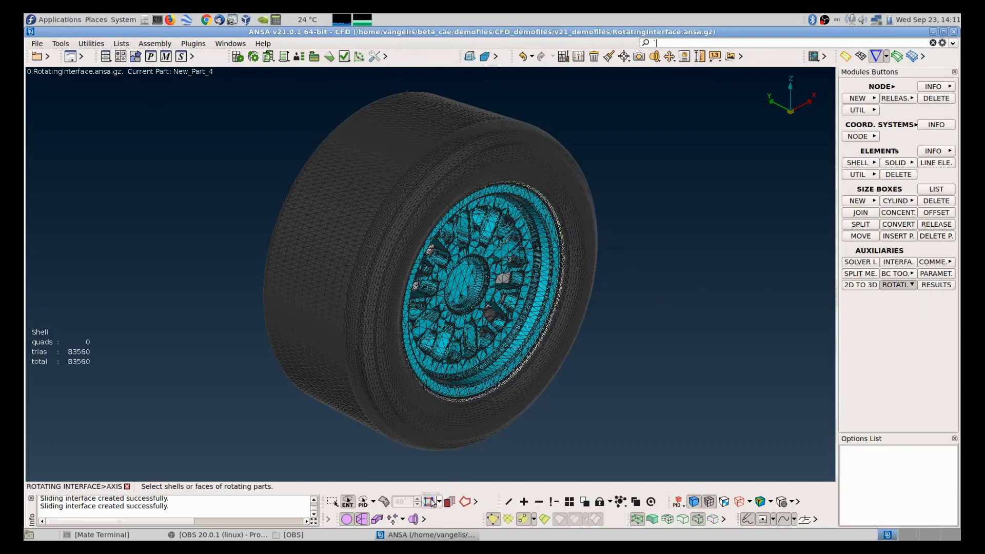
click(363, 501)
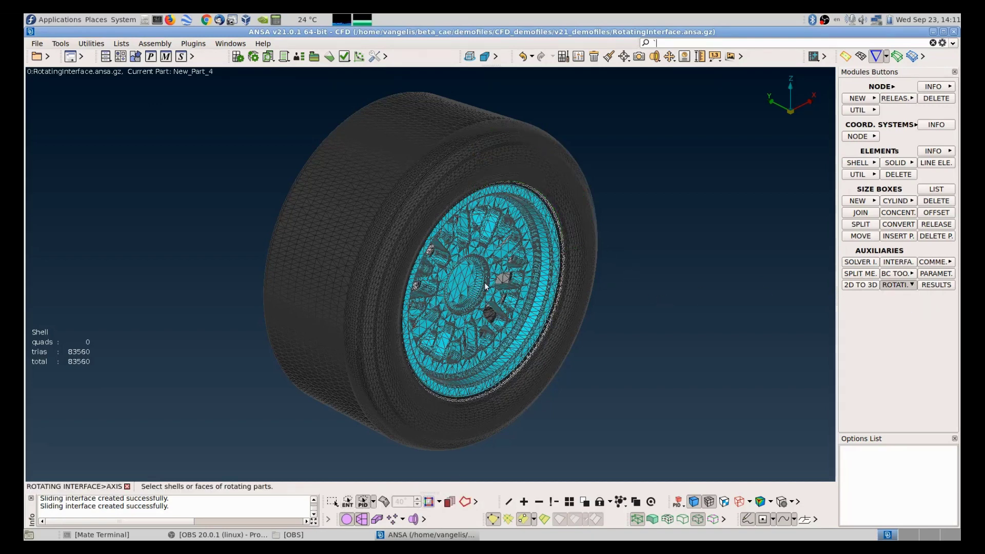
click(483, 283)
click(490, 153)
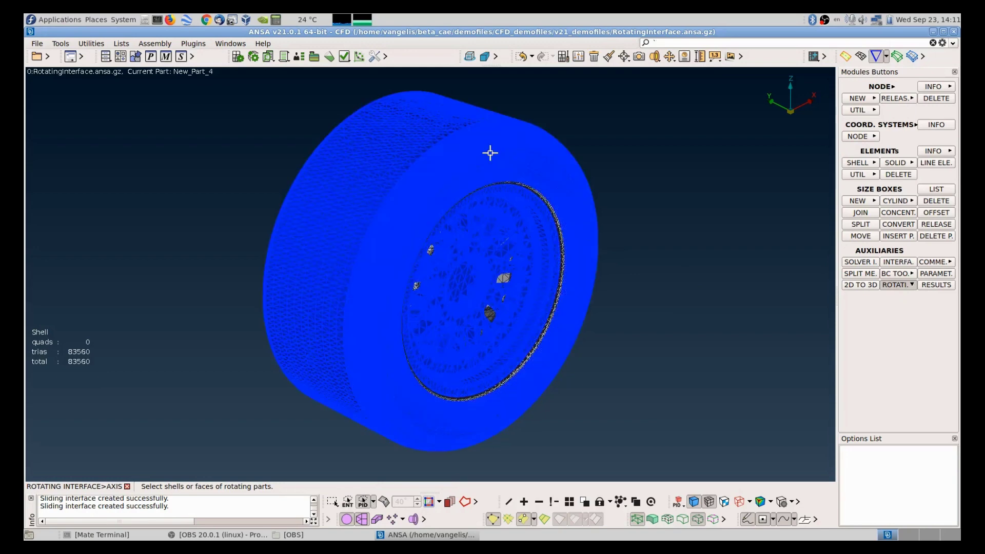
middle_click(631, 149)
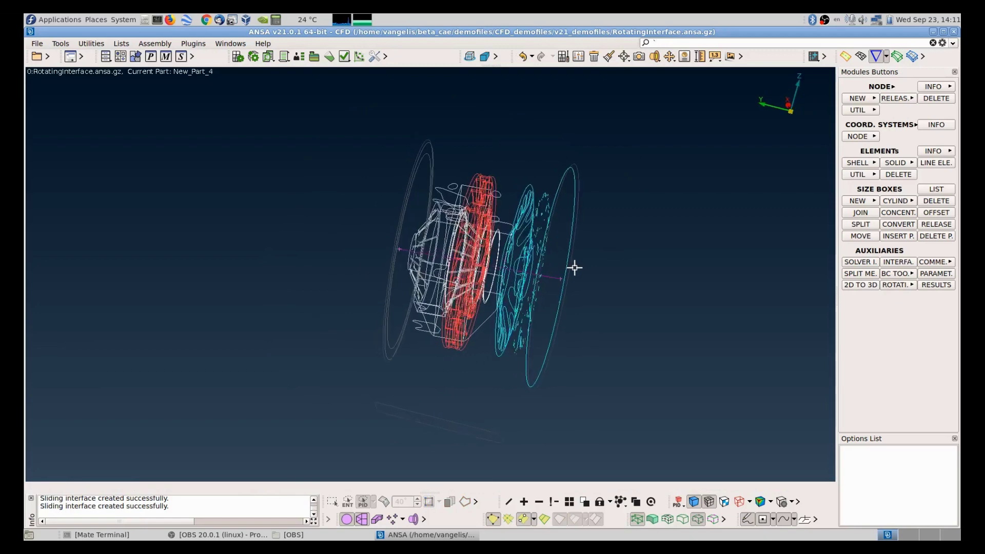
Step: Examine the new rotation axis with the wheel's shells hidden, then show the shells again and inspect the rim
click(426, 502)
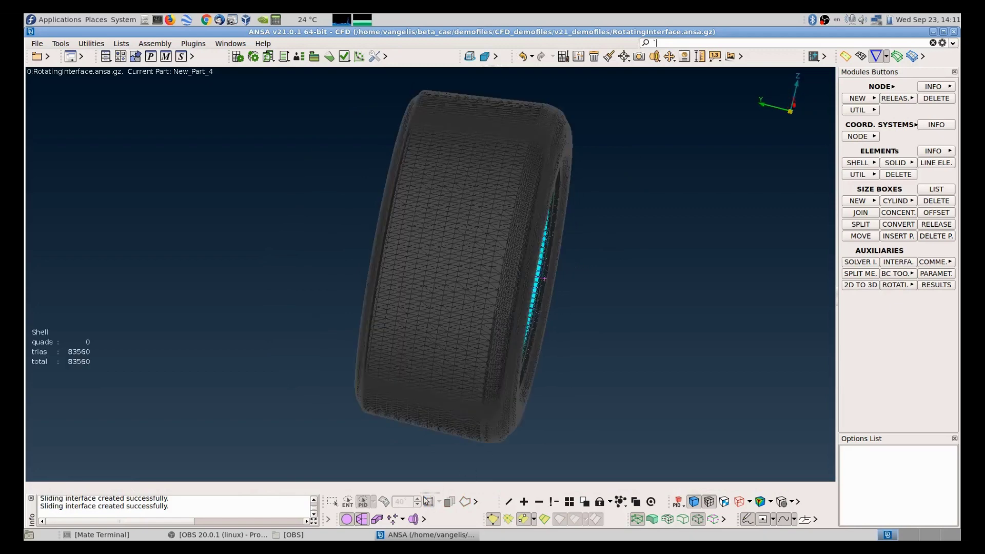
click(496, 519)
ctrl+drag(452, 268, 460, 219)
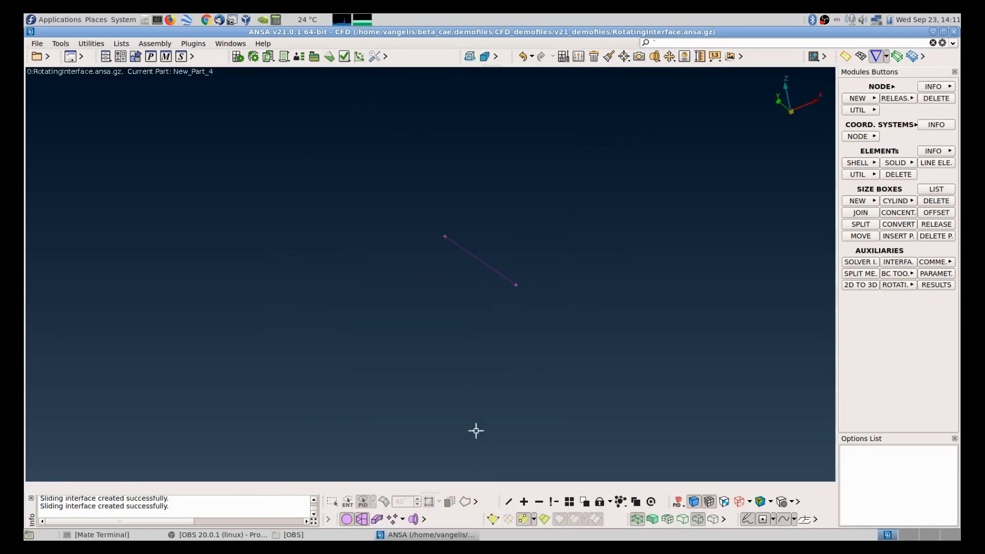
click(493, 519)
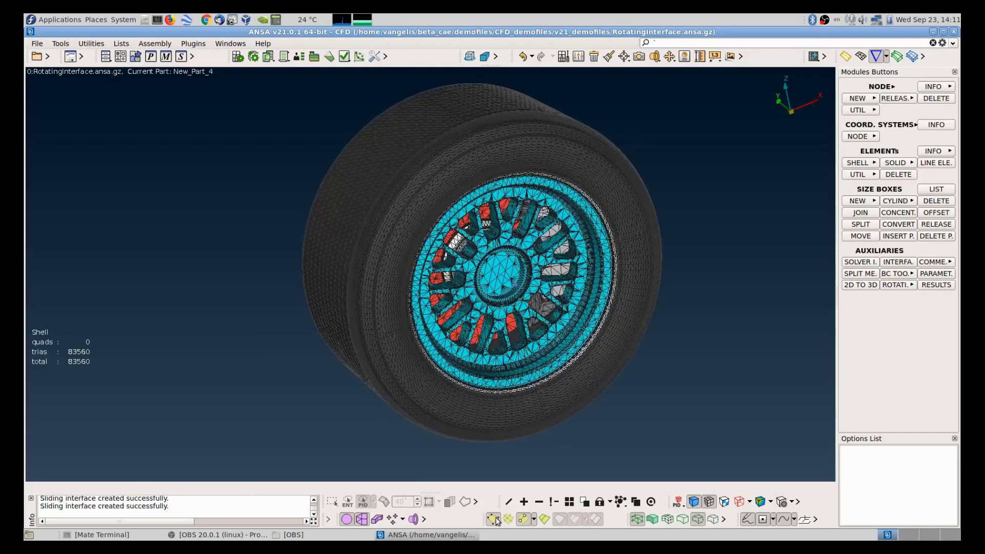
scroll(495, 272, up, 5)
scroll(496, 273, down, 6)
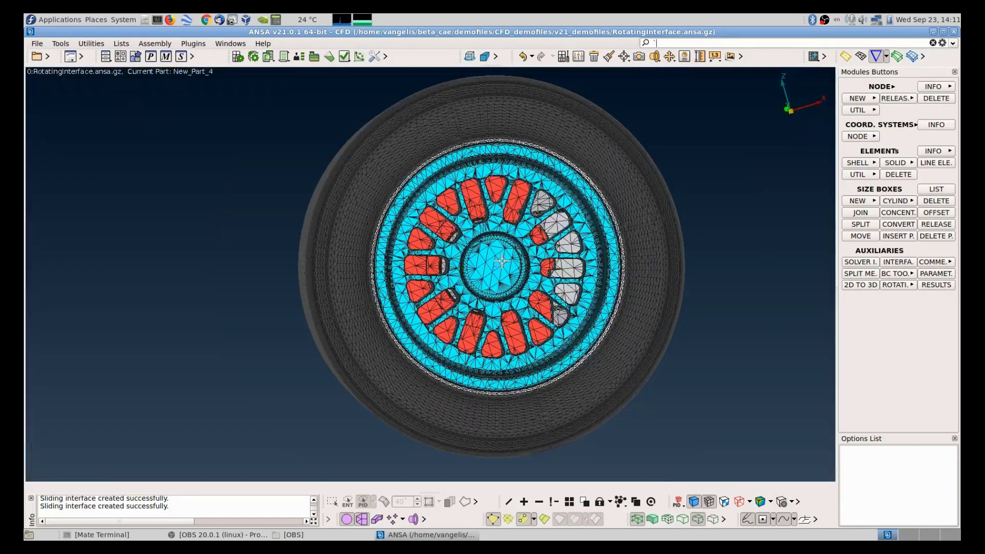
ctrl+drag(496, 272, 571, 273)
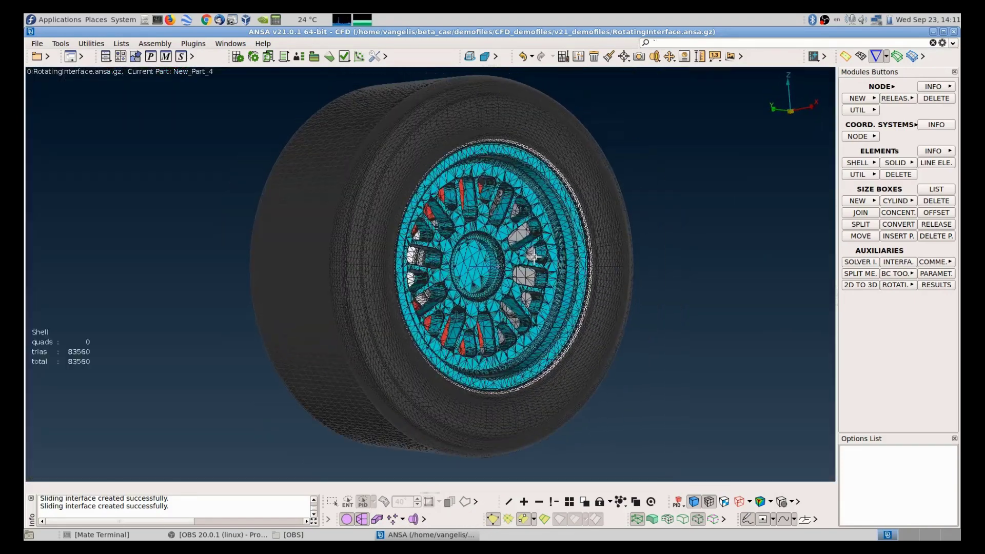
Step: Start a rotating interface definition for the wheel with automatic calculation of the rotation axis
click(895, 286)
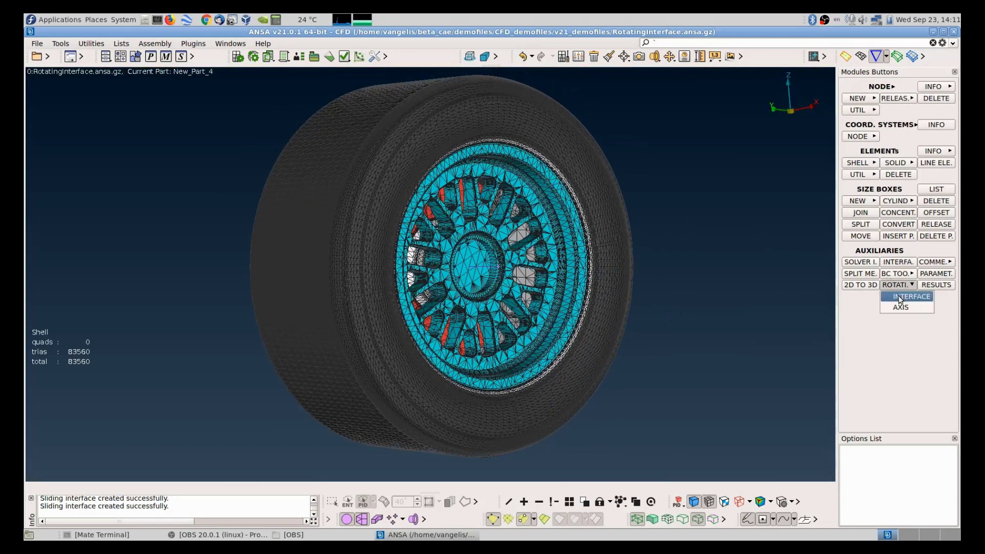
click(899, 298)
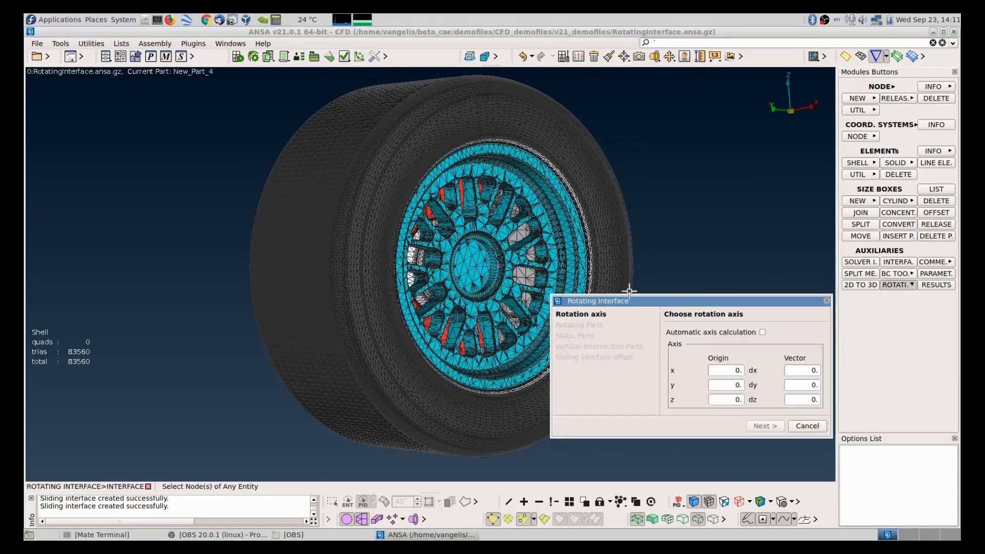
ctrl+middle_drag(533, 210, 446, 228)
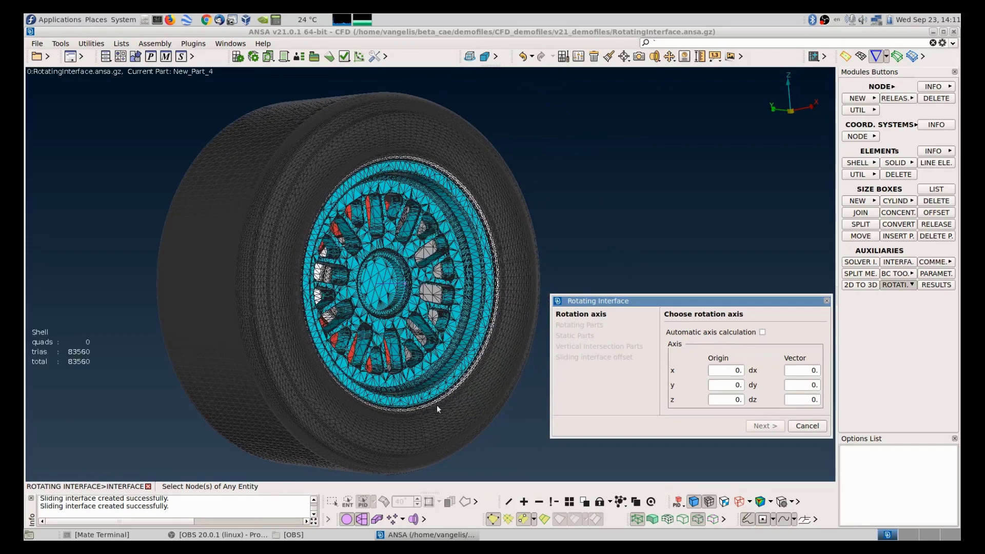
ctrl+drag(413, 475, 409, 205)
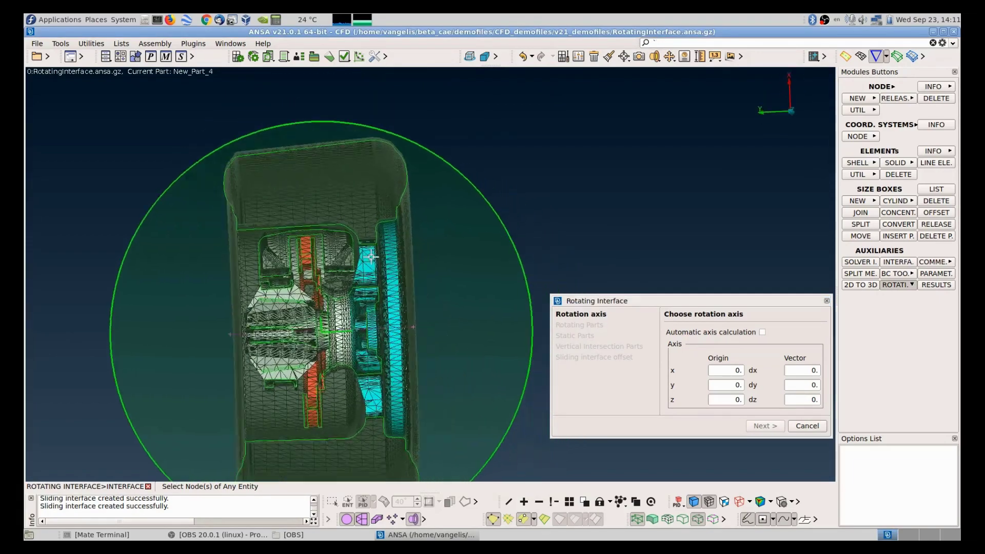
scroll(409, 205, up, 5)
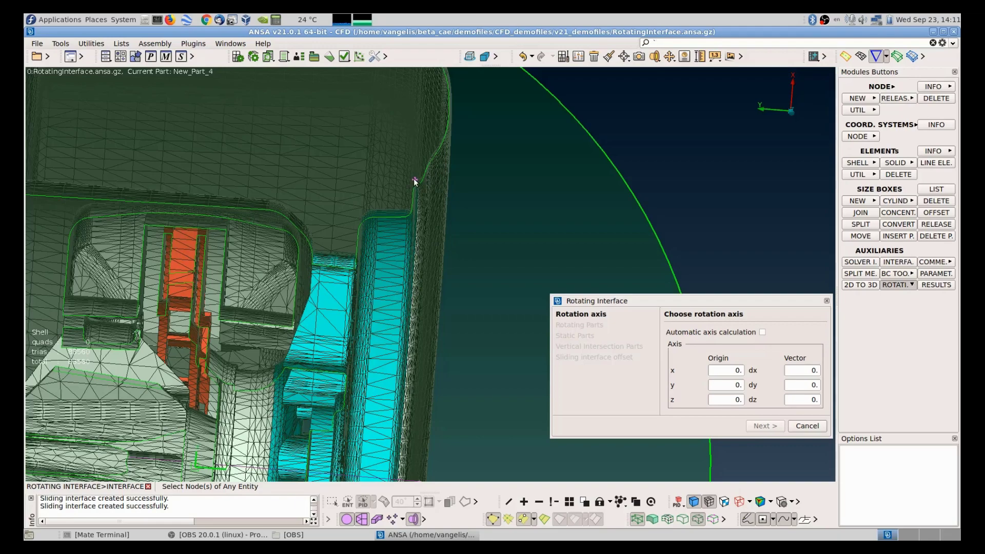
scroll(393, 264, down, 2)
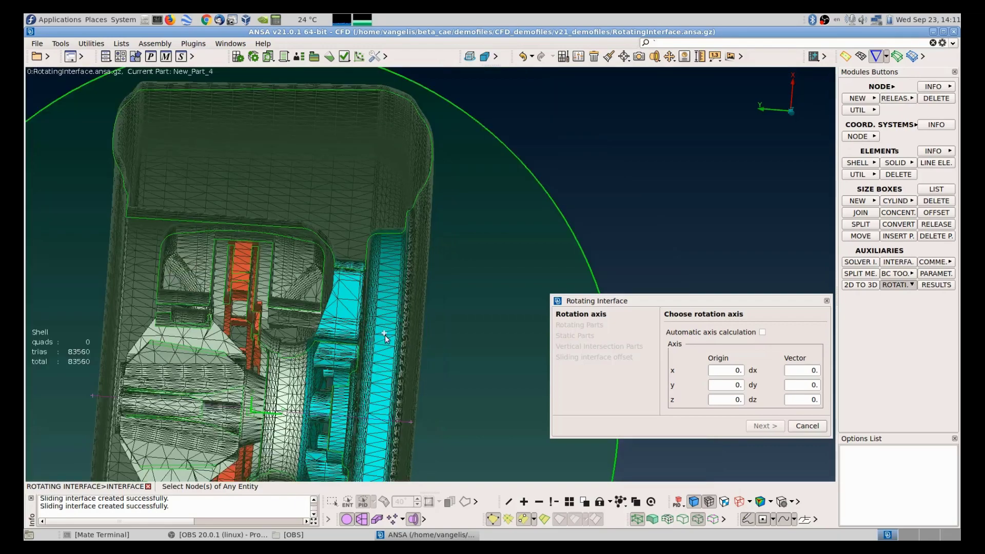
scroll(239, 267, up, 3)
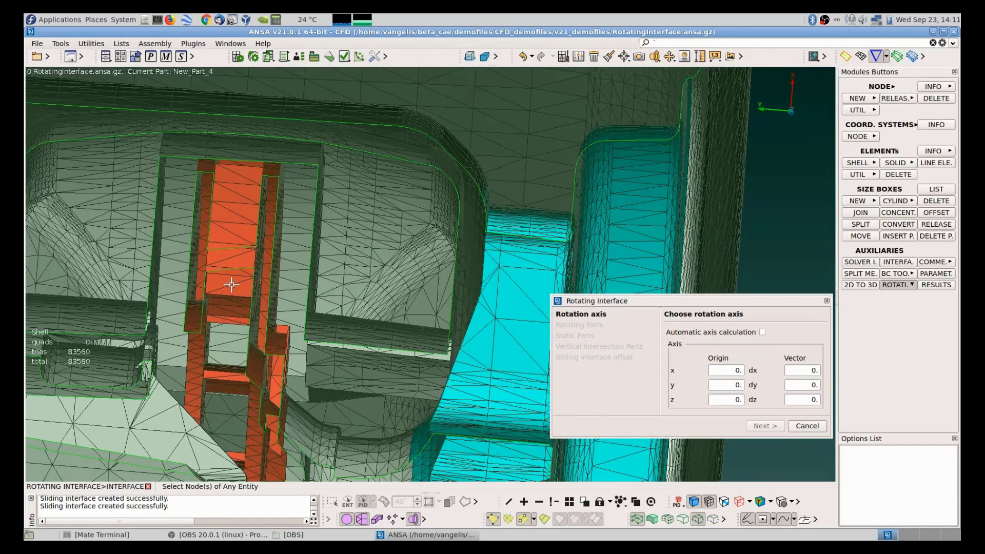
scroll(237, 265, down, 3)
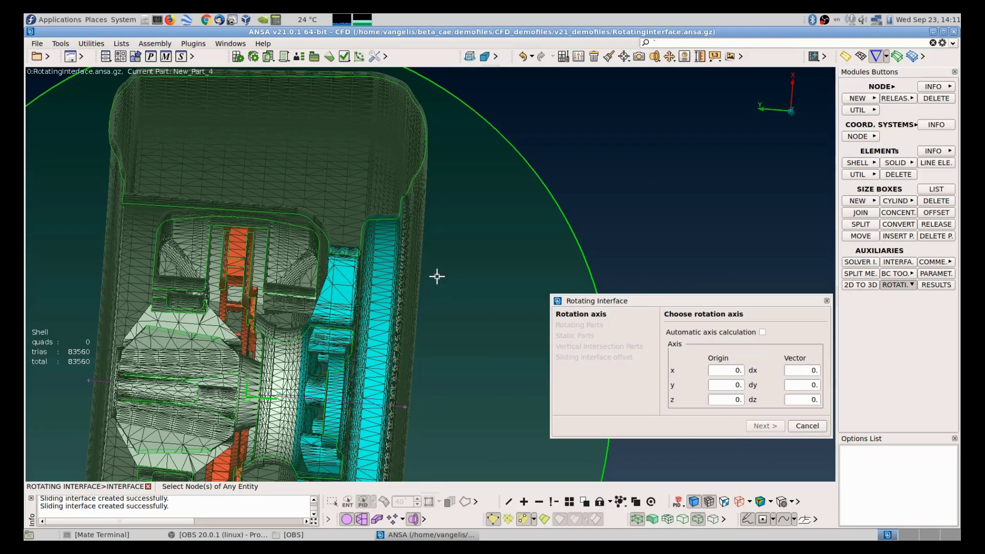
ctrl+drag(437, 275, 460, 232)
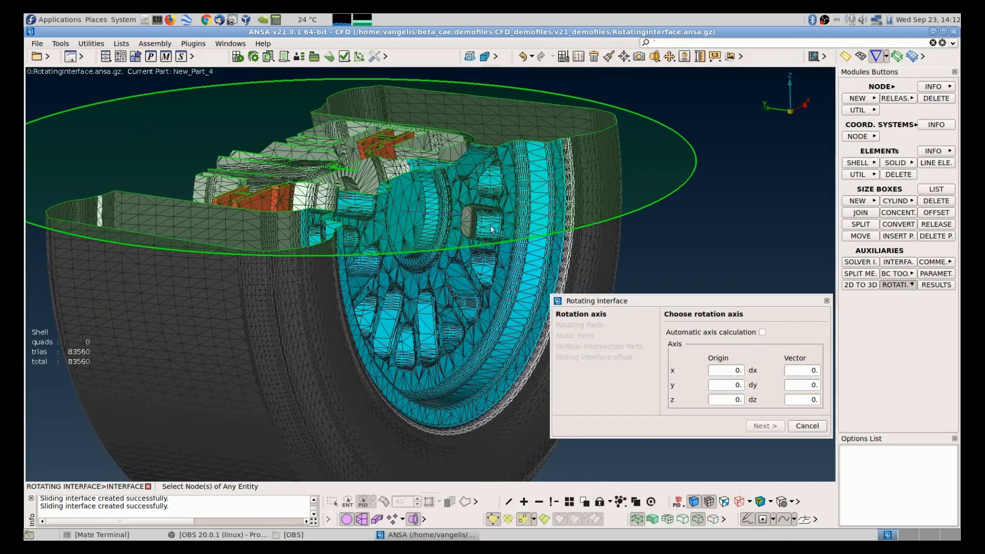
click(762, 333)
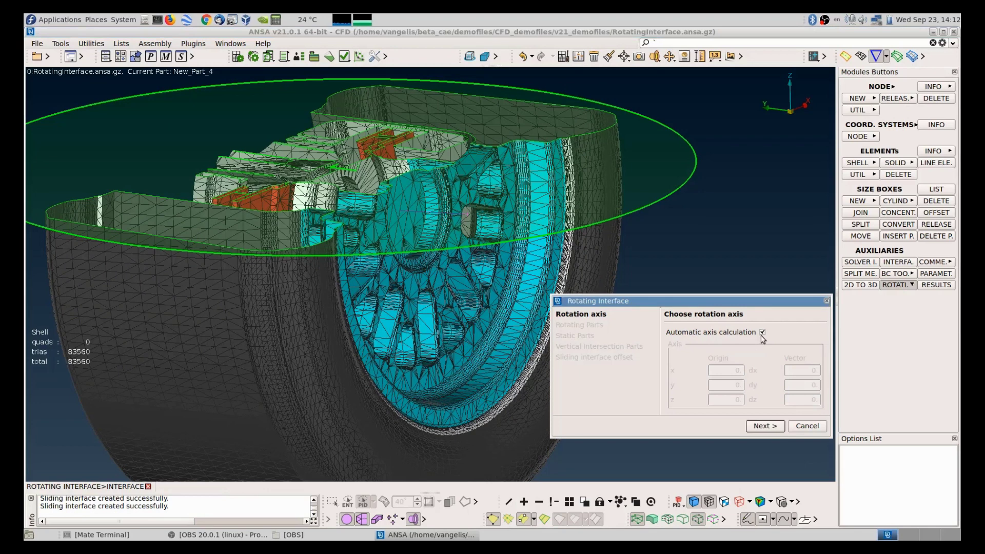
click(765, 426)
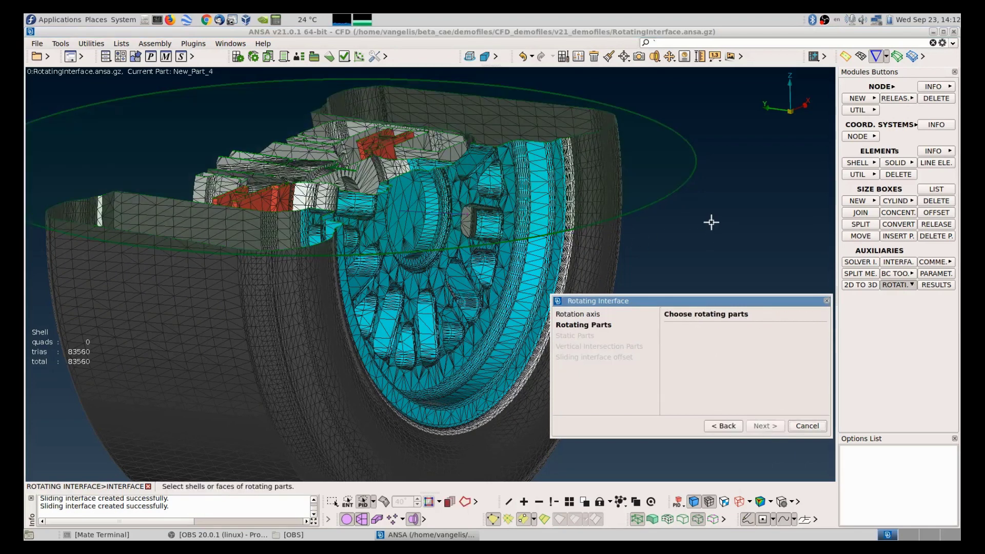
Step: Turn off the cutting plane, then choose the rim and the brake disc as rotating parts
click(415, 520)
click(466, 319)
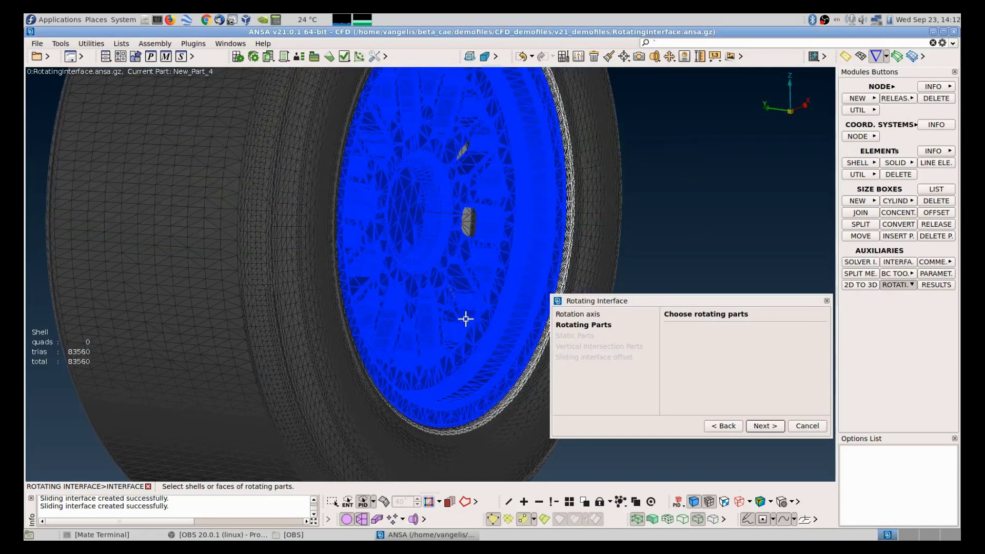
scroll(472, 261, up, 5)
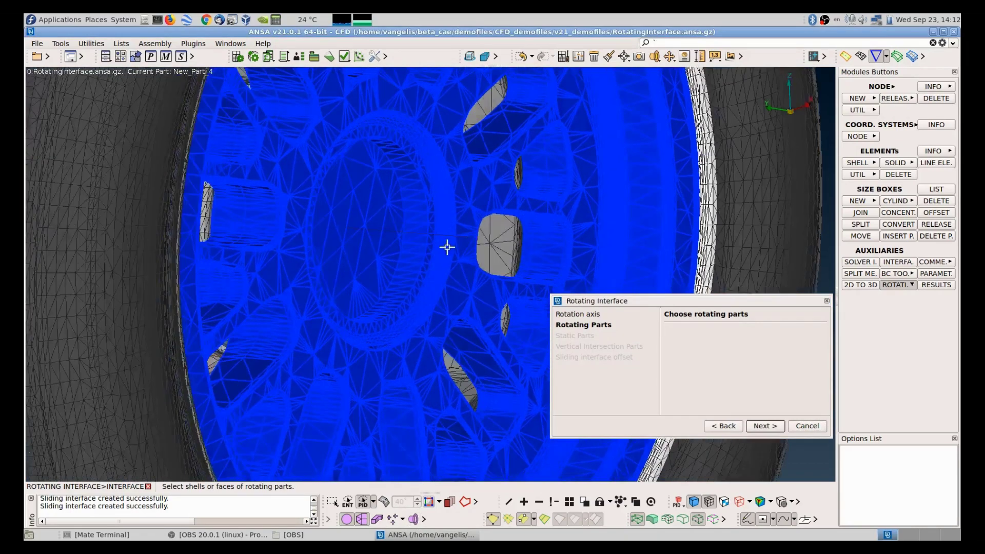
scroll(589, 227, down, 5)
ctrl+drag(589, 226, 524, 77)
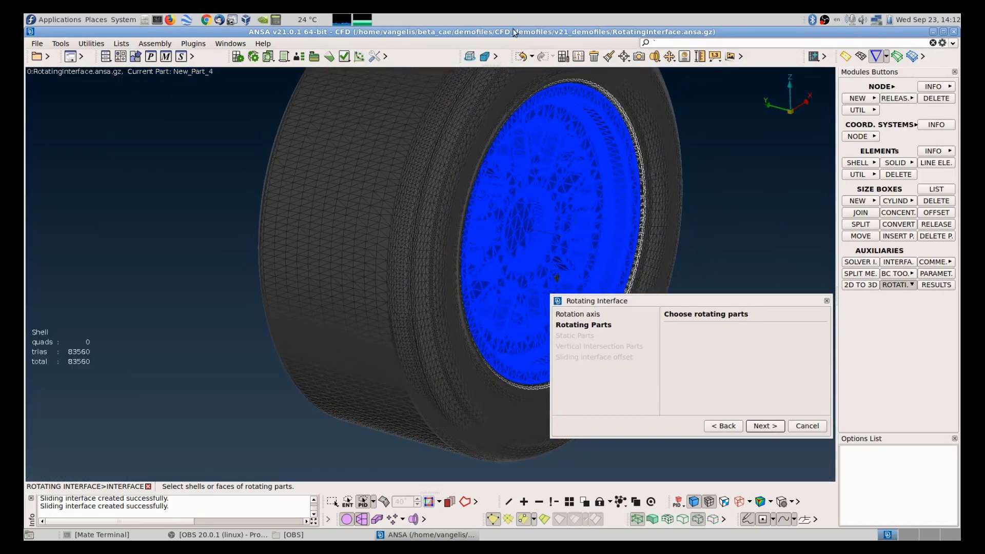
mouse_move(515, 163)
ctrl+mouse_down()
mouse_move(626, 180)
mouse_move(519, 181)
ctrl+mouse_up()
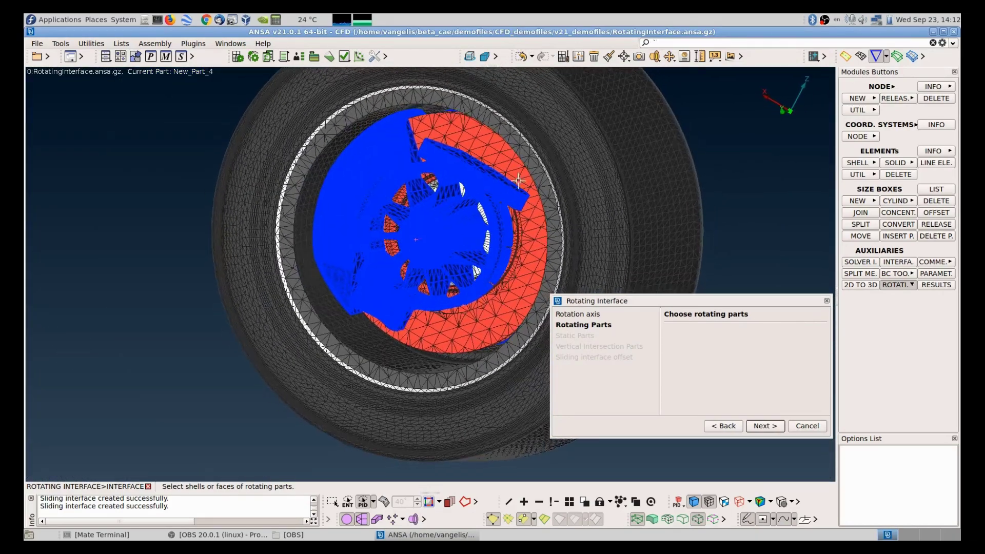
scroll(475, 125, up, 5)
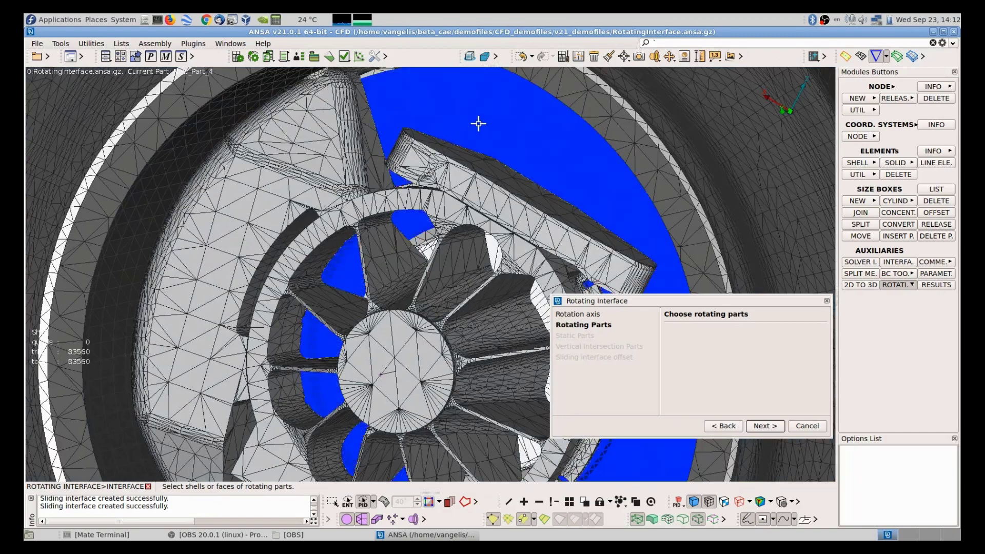
scroll(478, 124, down, 5)
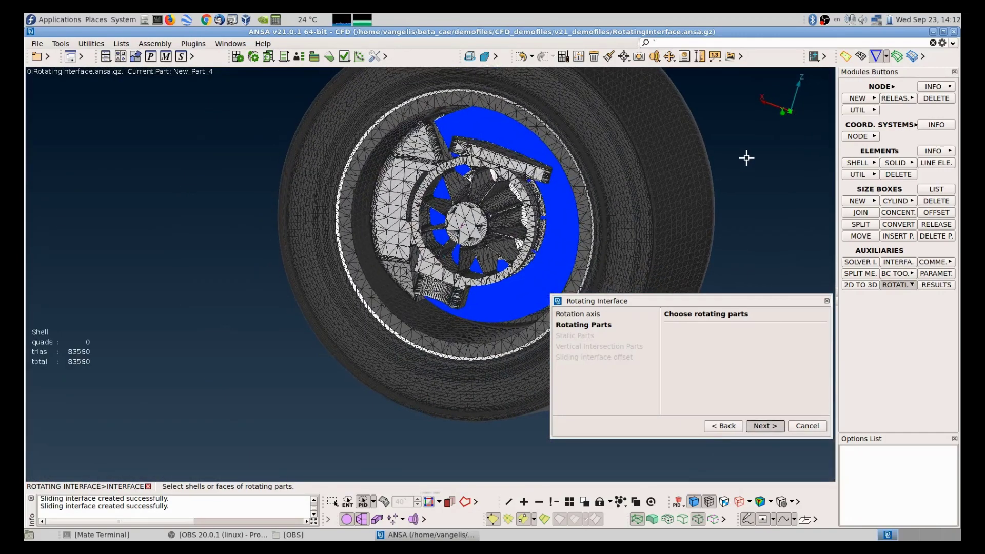
middle_click(746, 157)
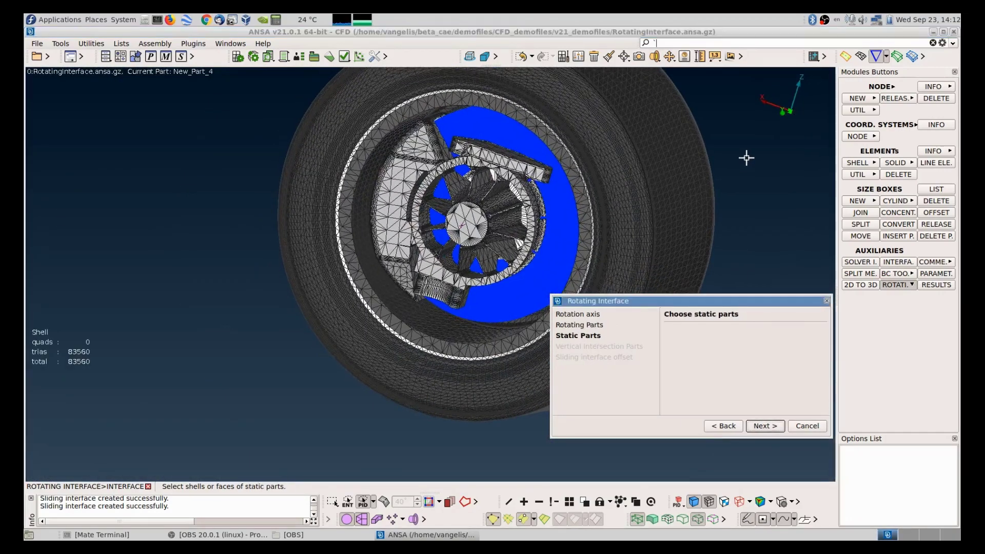
Step: Choose the brake caliper and hub assembly behind the disc as static parts
click(428, 161)
mouse_move(469, 192)
ctrl+mouse_down()
mouse_move(461, 159)
mouse_move(463, 175)
ctrl+mouse_up()
middle_click(780, 184)
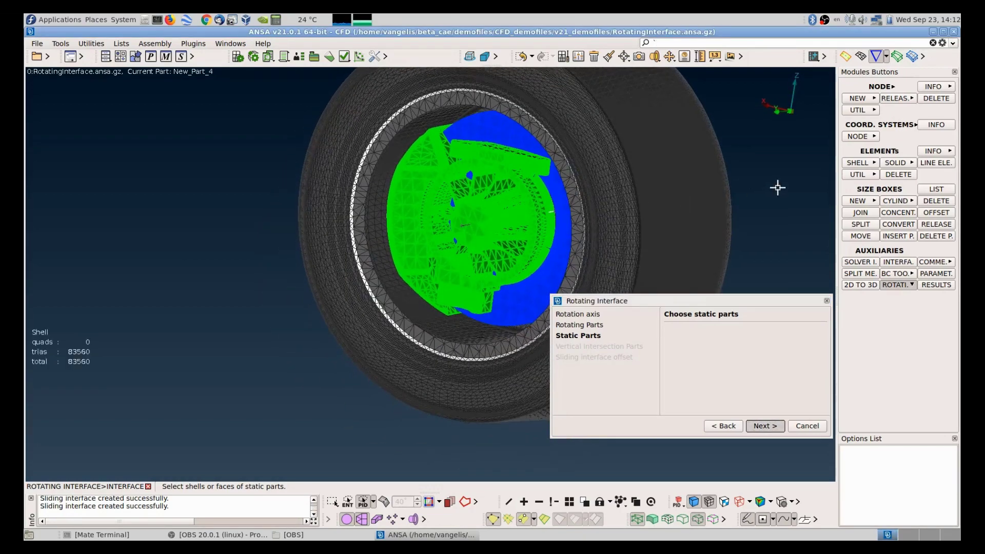
Step: Pick a node on the outer edge of the white ring between rim and tyre as the vertical intersection location
ctrl+drag(439, 272, 495, 160)
scroll(467, 182, up, 5)
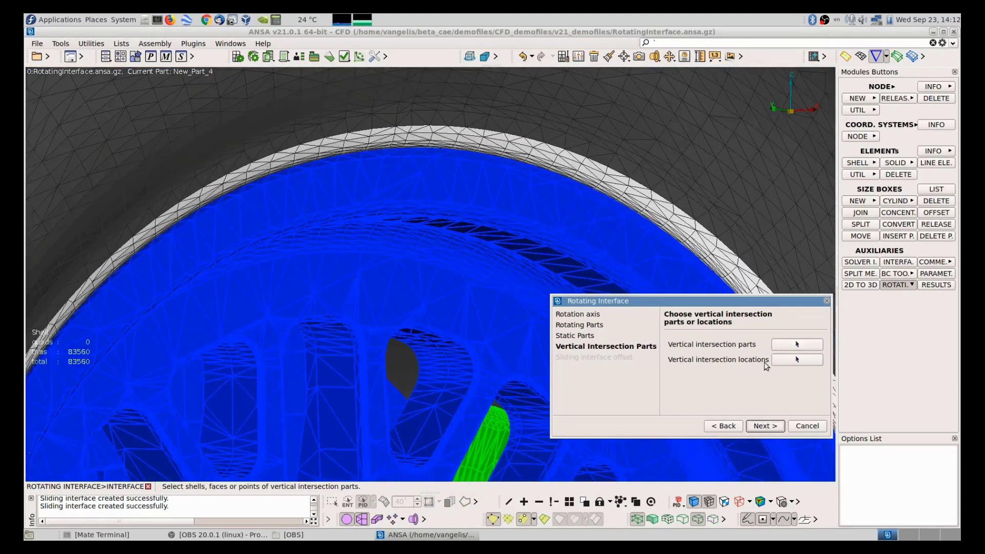
click(792, 360)
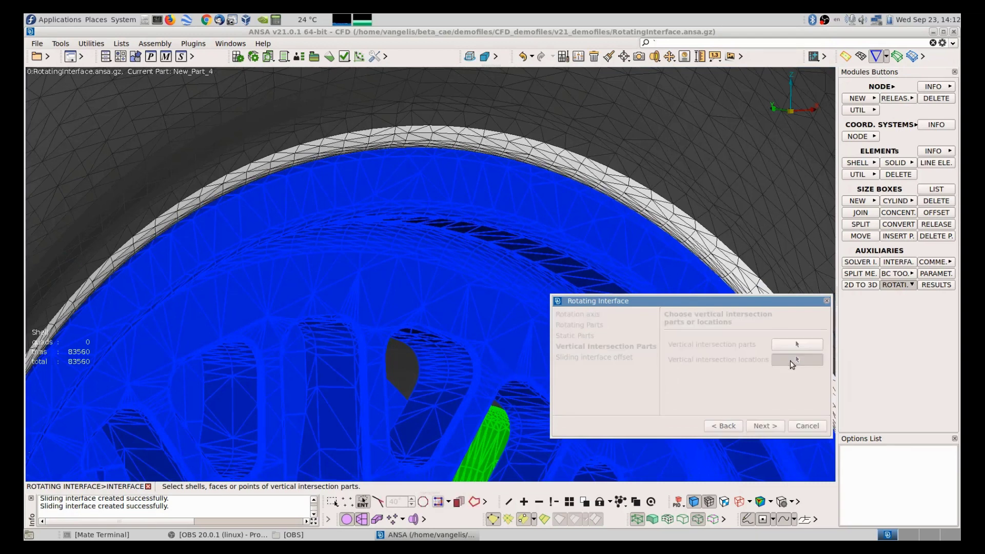
scroll(420, 146, up, 2)
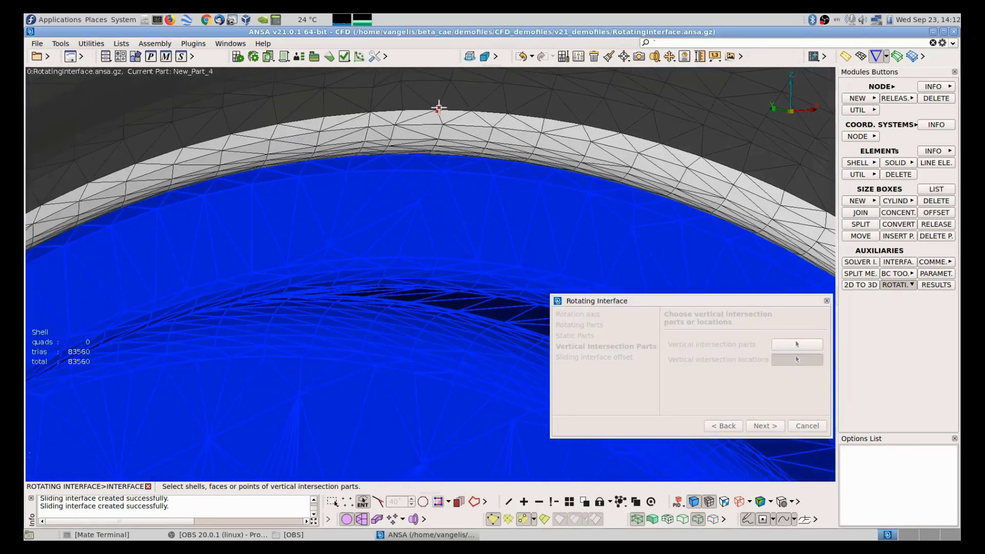
mouse_move(440, 105)
ctrl+mouse_down()
mouse_move(481, 135)
mouse_move(512, 108)
mouse_move(512, 119)
mouse_move(466, 121)
ctrl+mouse_up()
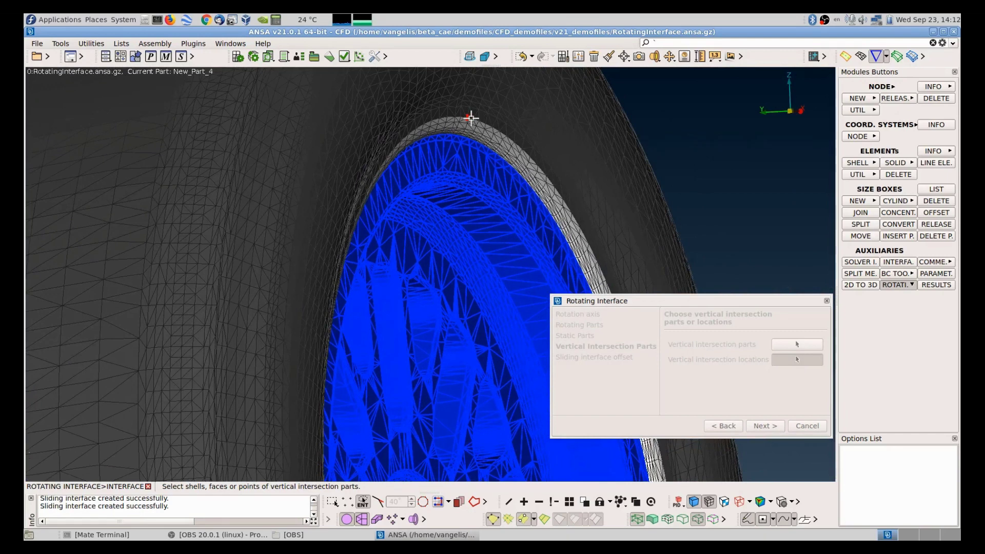
click(471, 118)
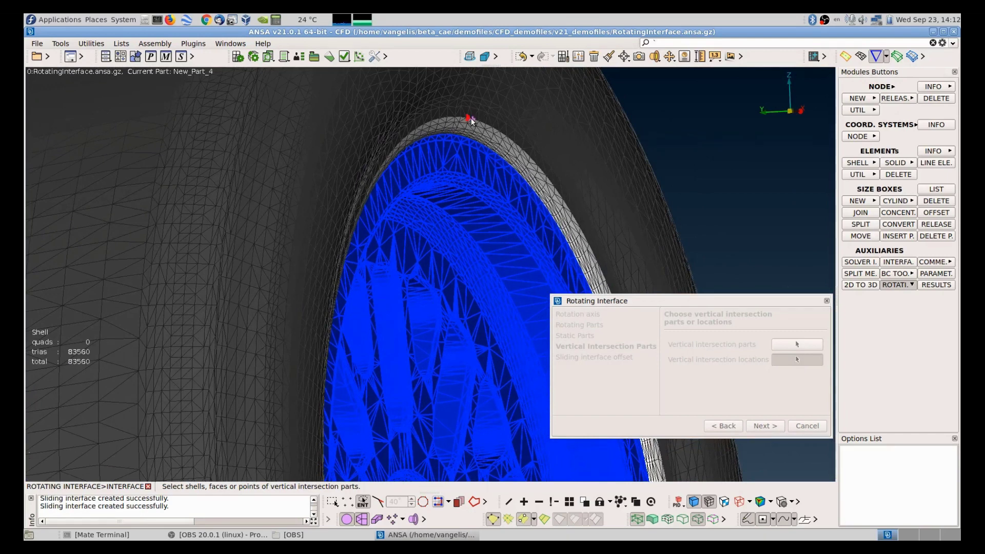
middle_click(477, 160)
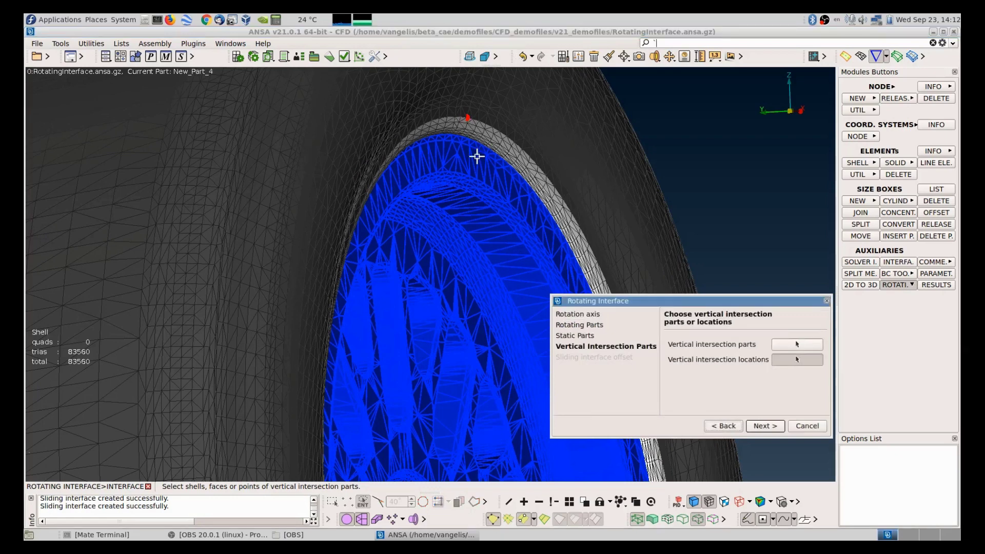
Step: Set the sliding interface offset to 20 with Average clearance as offset type, and generate the interface
click(764, 426)
drag(749, 340, 824, 343)
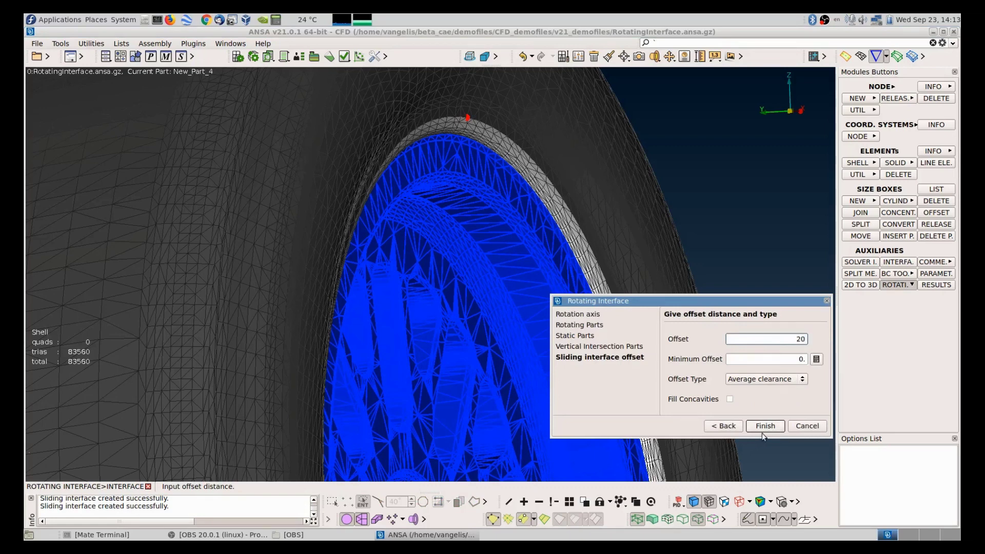
click(764, 426)
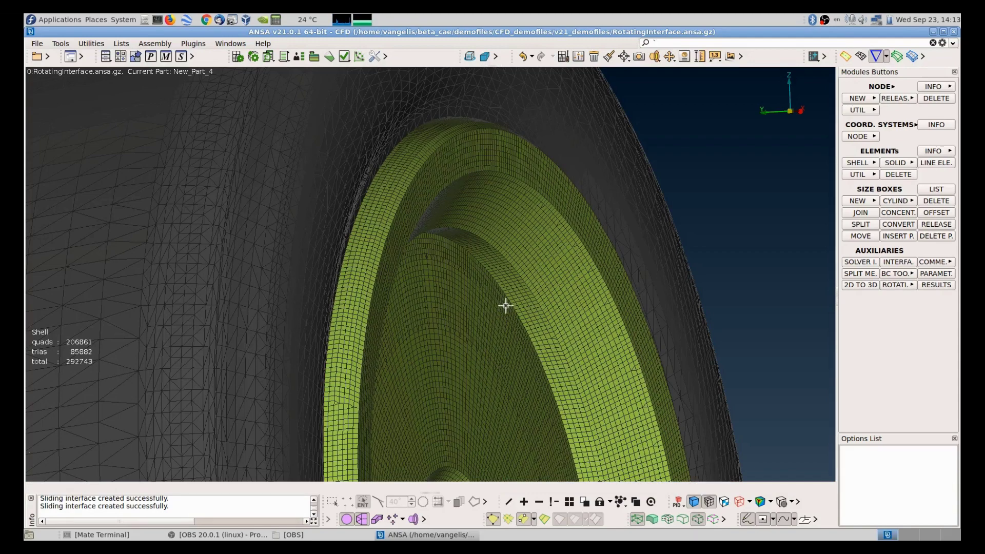
Step: Show only the two newly created interface parts through the Model Browser and inspect them from several angles
scroll(506, 306, down, 5)
ctrl+drag(550, 299, 554, 231)
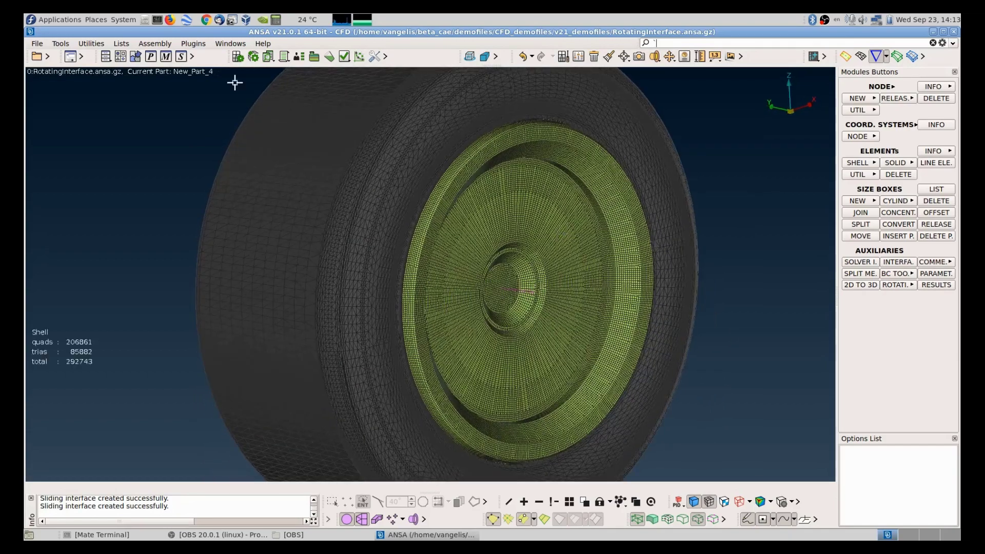
click(136, 57)
click(377, 205)
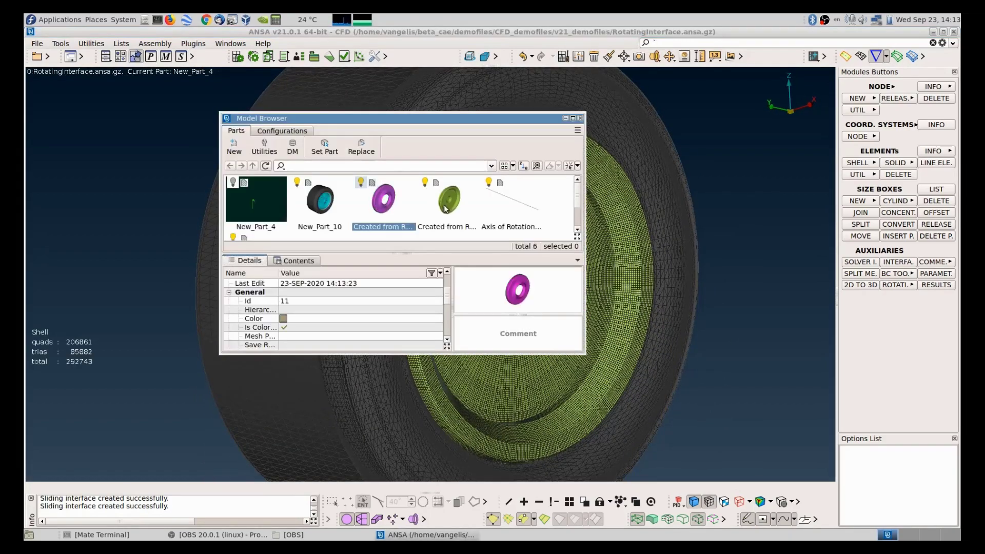
ctrl+click(444, 205)
right_click(444, 205)
click(475, 234)
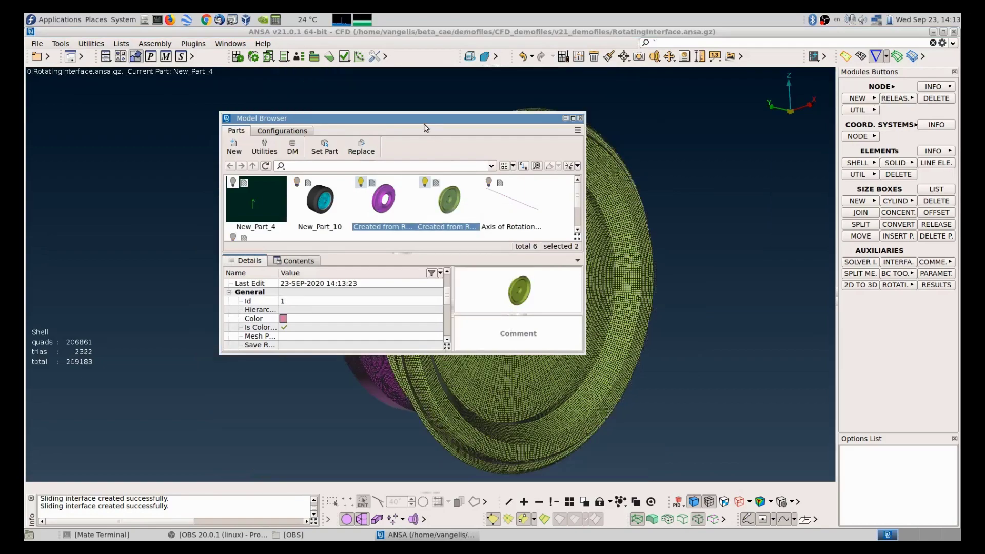
drag(423, 119, 771, 99)
ctrl+drag(429, 192, 319, 211)
scroll(268, 285, up, 5)
ctrl+drag(268, 286, 390, 241)
scroll(377, 238, down, 3)
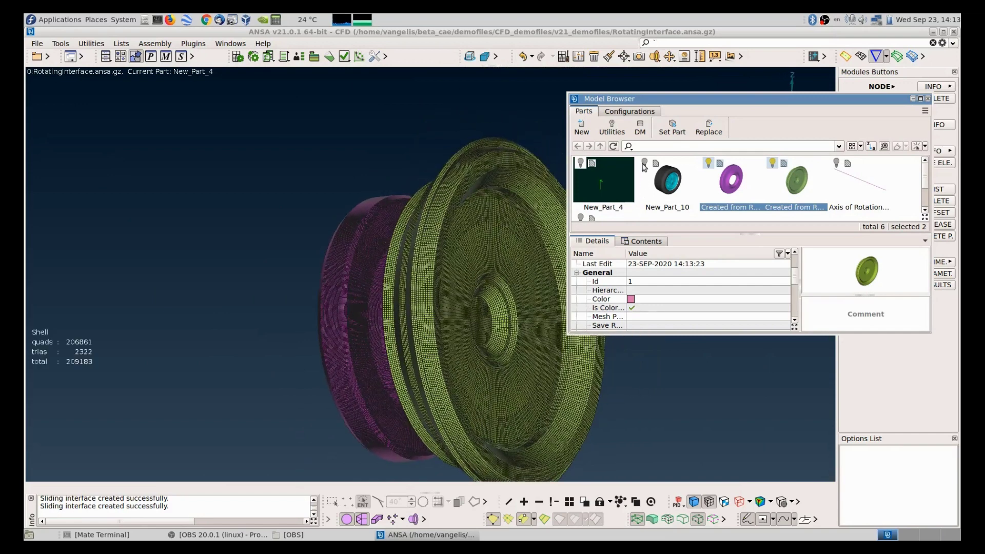
Step: Show all parts again and examine the interface around the rim and tyre in a cross-section
click(644, 163)
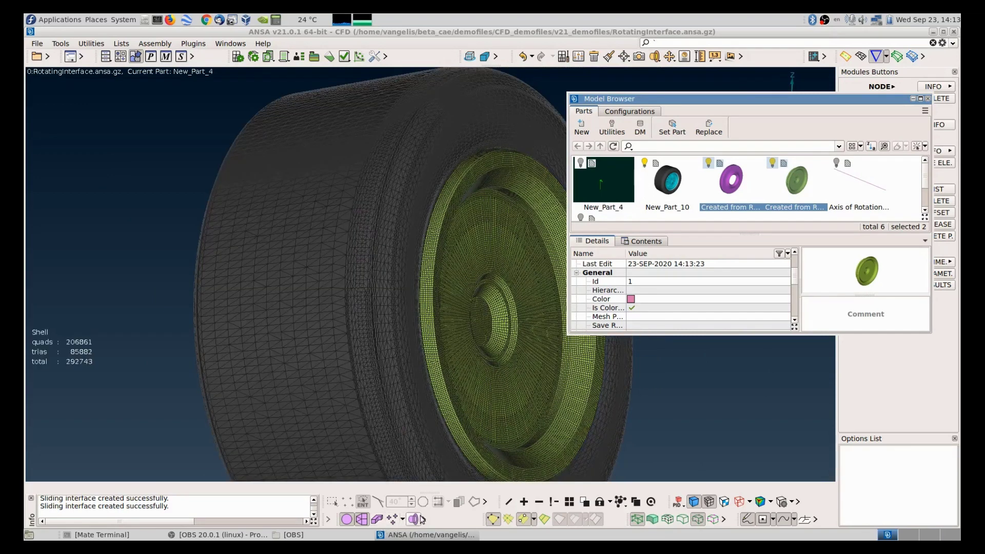
click(415, 521)
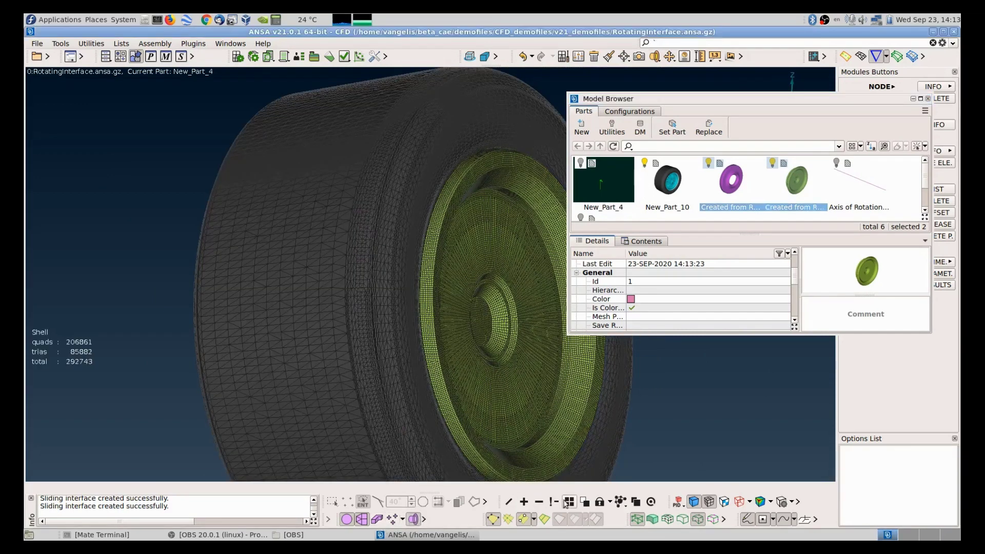
scroll(478, 291, up, 10)
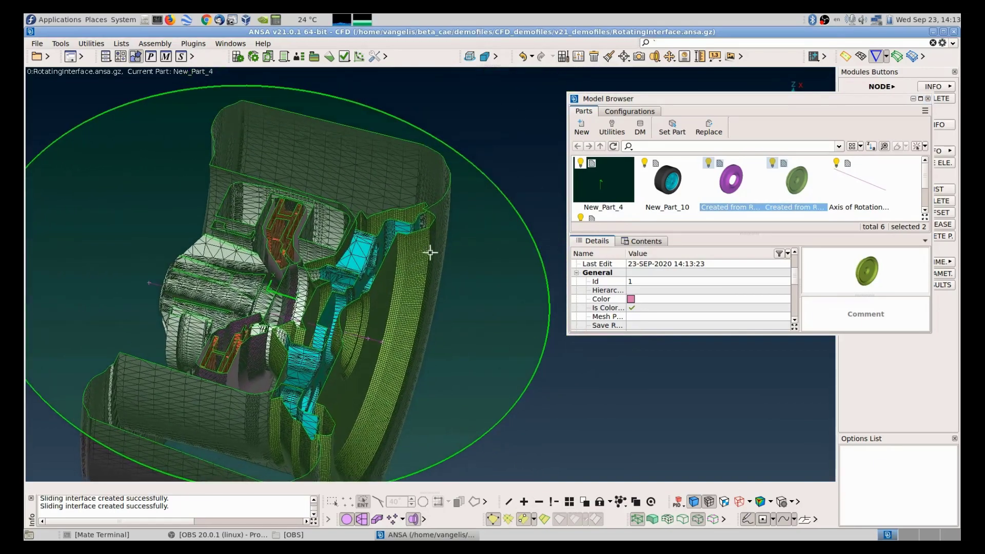
scroll(390, 190, down, 6)
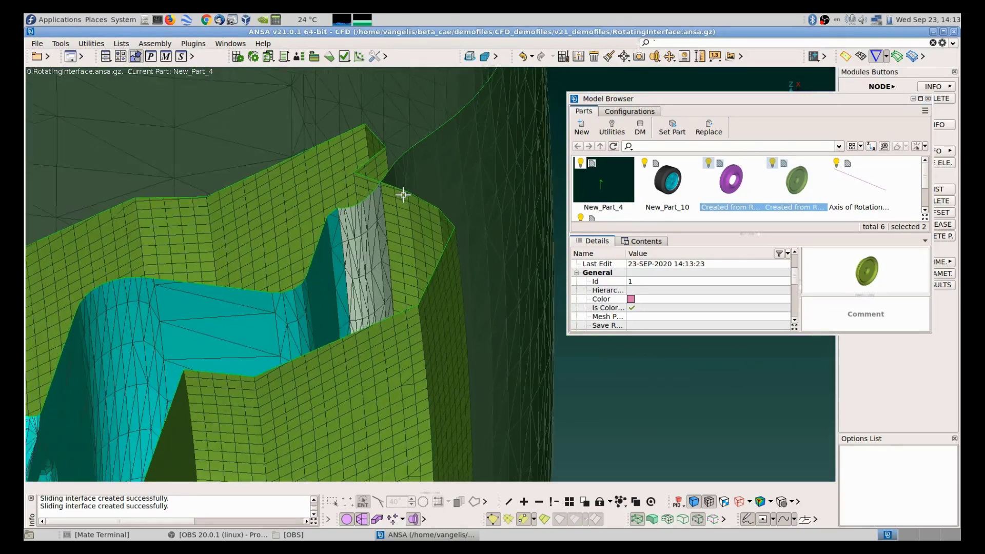
Step: Examine the sectioned interface surfaces around the rim spokes, tyre edge and brake disc at close range
scroll(411, 240, down, 3)
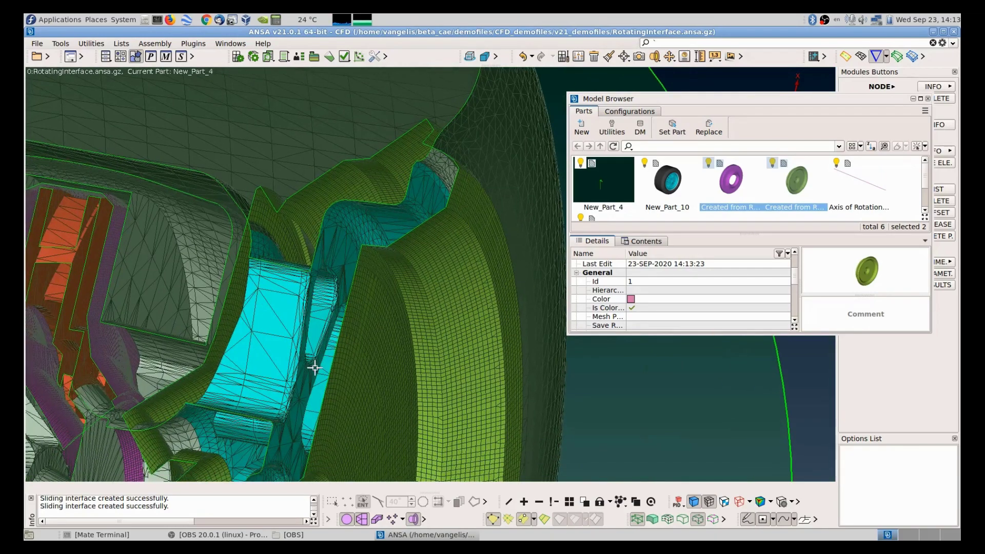
scroll(382, 221, up, 3)
scroll(383, 281, down, 2)
scroll(383, 287, down, 1)
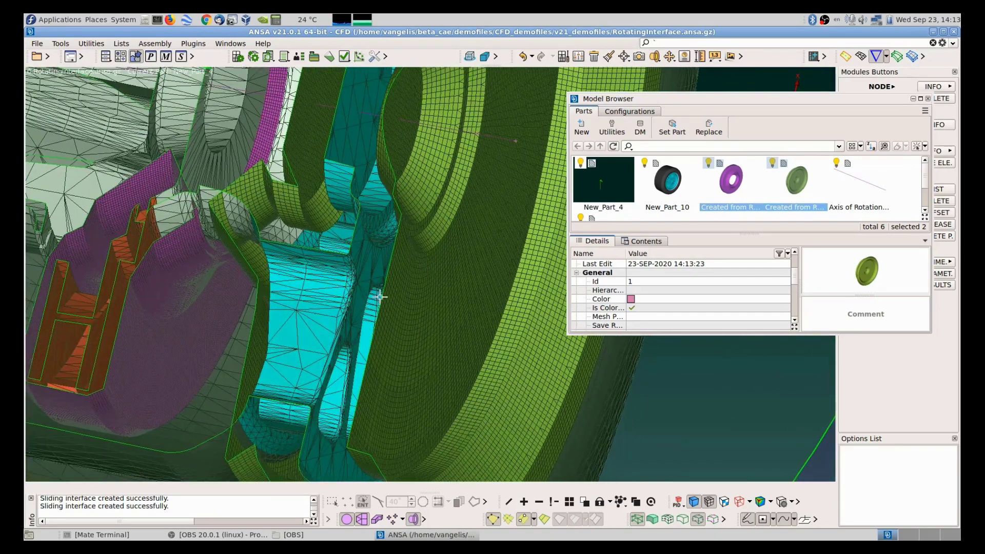
scroll(341, 205, down, 2)
scroll(357, 362, up, 2)
scroll(358, 362, up, 5)
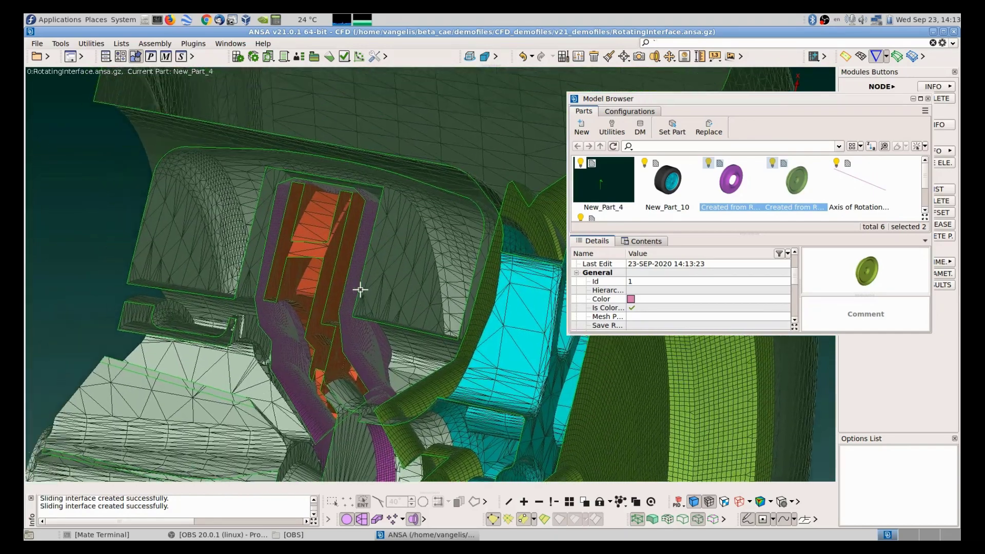
scroll(282, 219, down, 4)
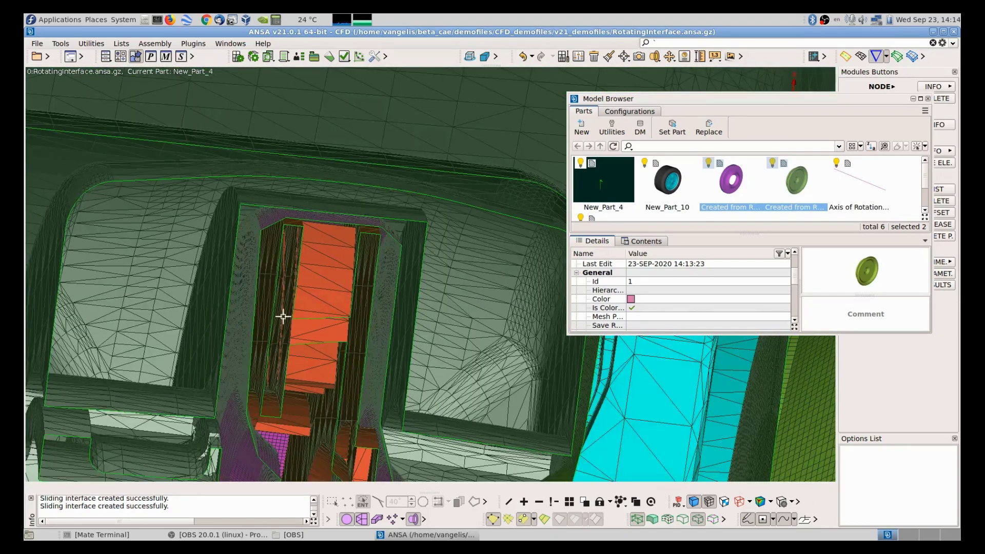
scroll(321, 226, up, 3)
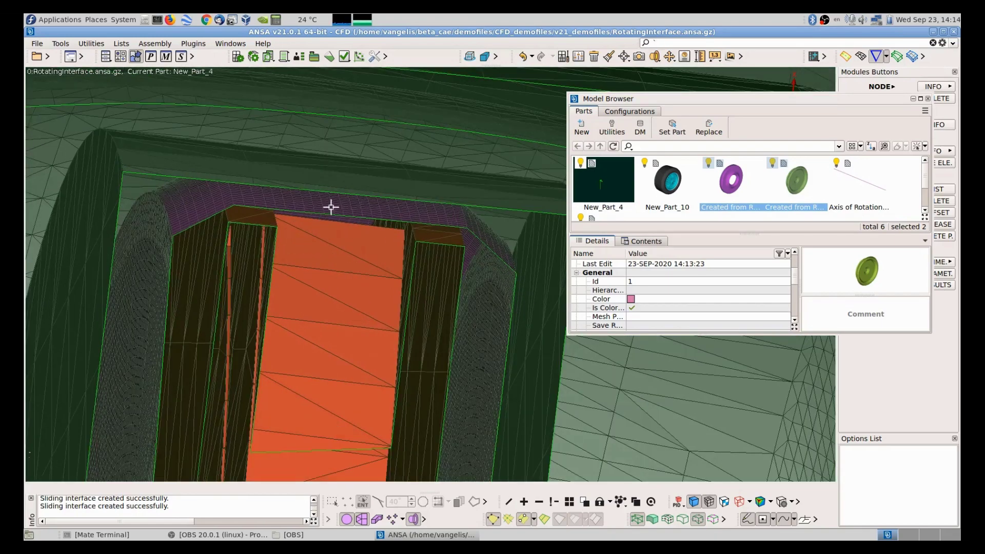
scroll(328, 203, down, 2)
scroll(241, 272, down, 3)
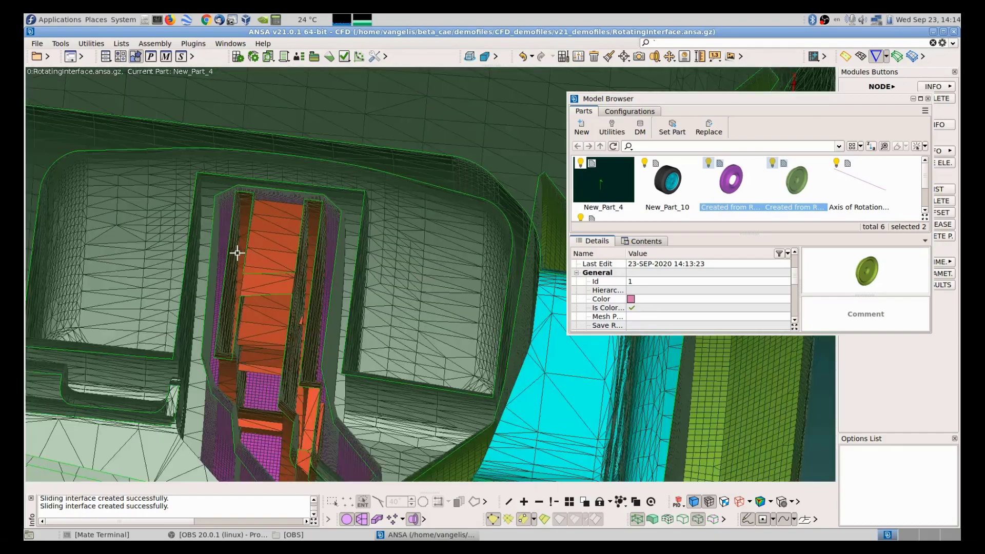
ctrl+drag(262, 349, 379, 268)
scroll(315, 282, down, 3)
scroll(340, 265, down, 3)
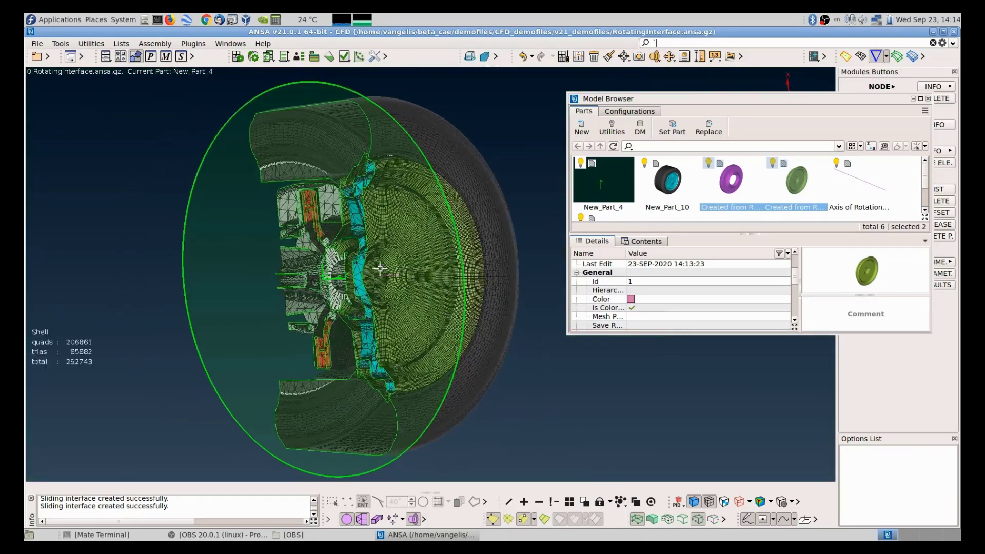
Step: Close the Model Browser and inspect the interface geometry around the rim in the TOPO module with face edges displayed
click(846, 57)
click(928, 98)
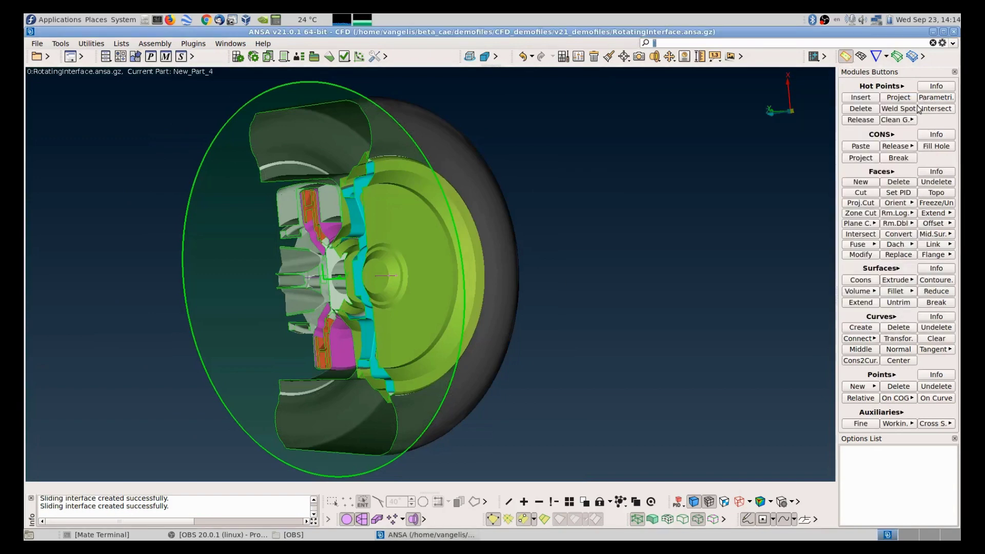
scroll(413, 202, up, 3)
click(535, 522)
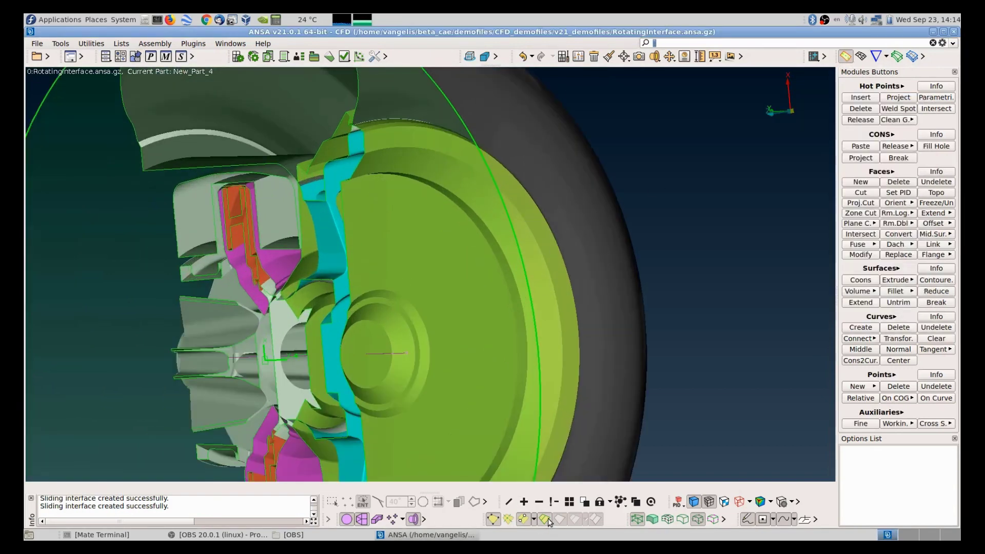
ctrl+drag(488, 147, 521, 97)
ctrl+drag(464, 212, 447, 158)
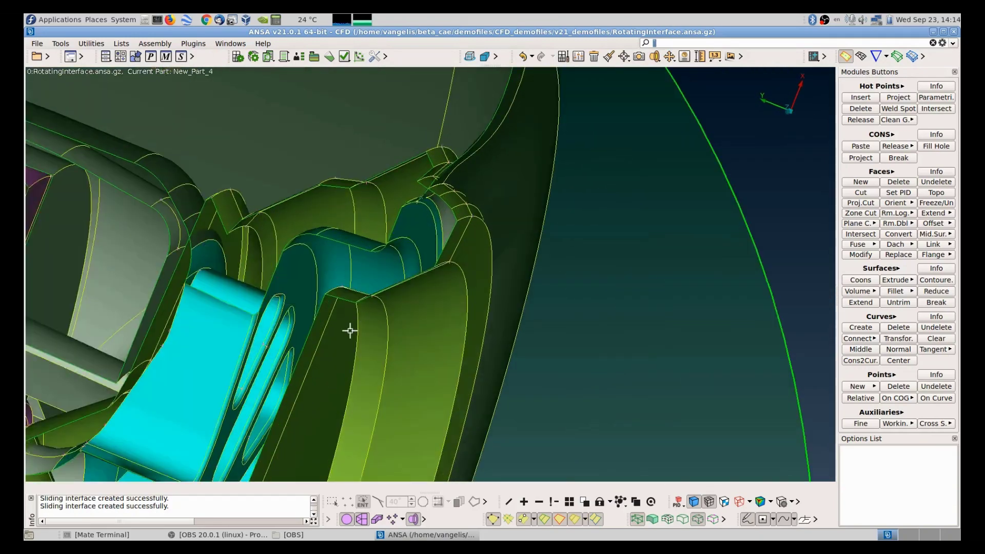
scroll(503, 275, down, 5)
ctrl+drag(497, 279, 490, 204)
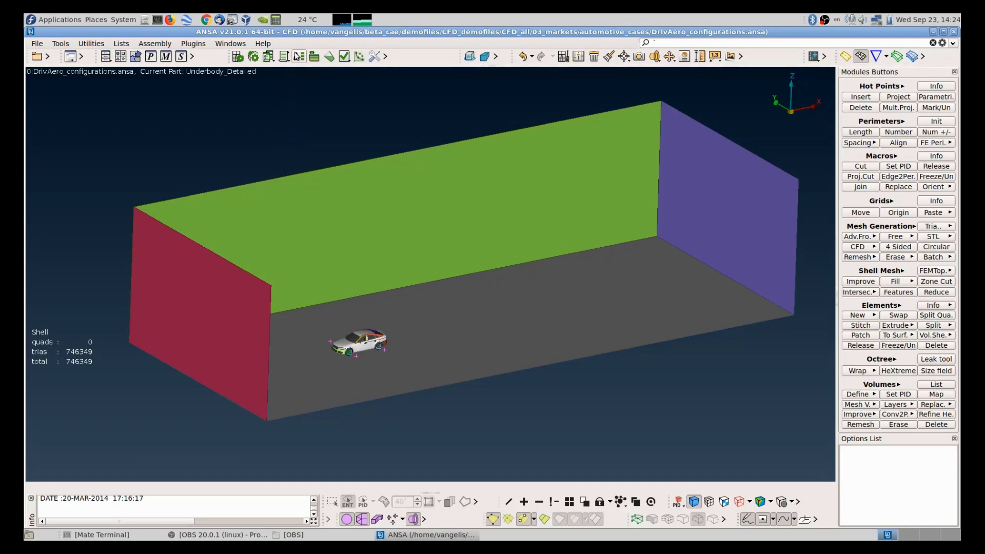
Step: Launch the SetUpOFCase user script for the DrivAero model and arrange its window so the wind tunnel inlet stays visible
click(297, 57)
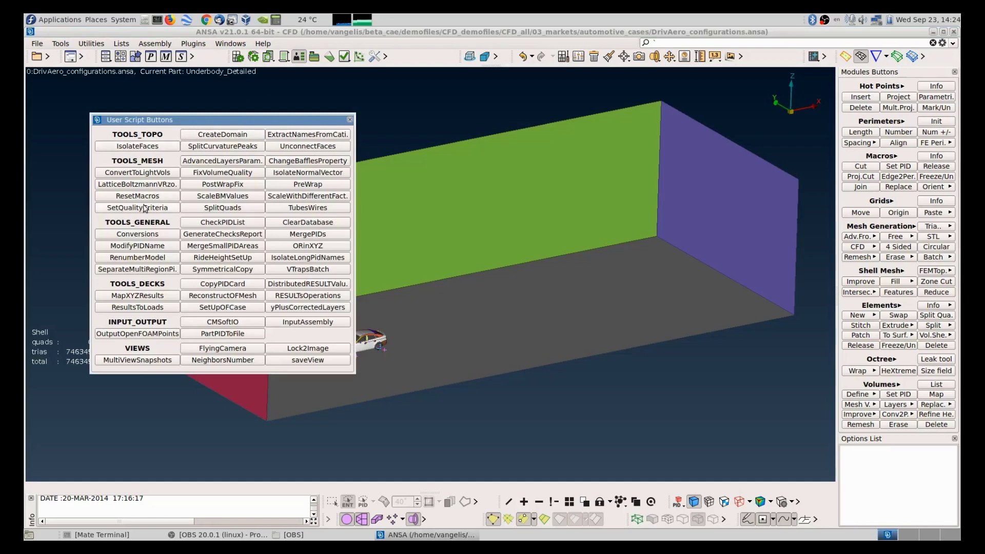
click(209, 310)
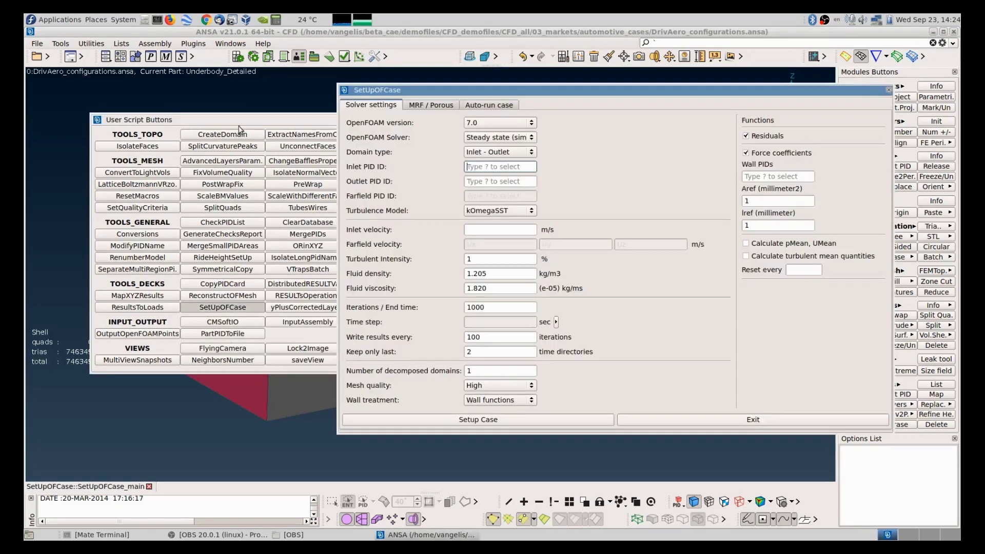
double_click(242, 123)
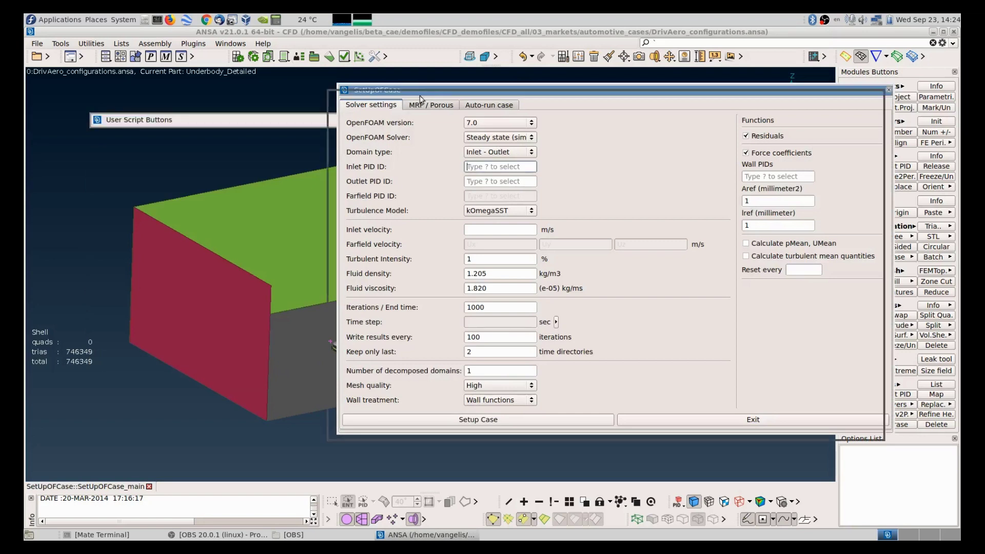
drag(425, 94, 373, 105)
scroll(156, 276, down, 2)
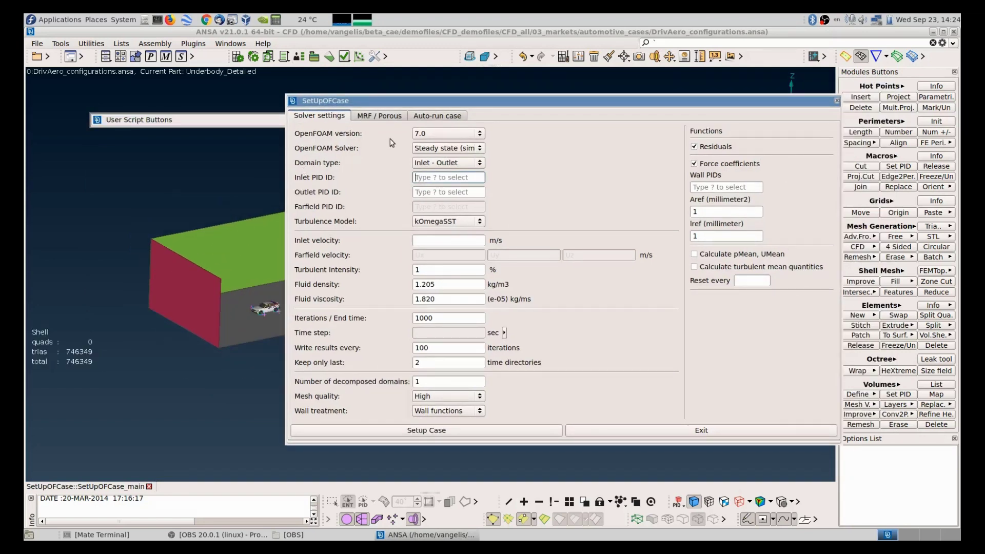
Step: Review the OpenFOAM version and solver choices, keeping version 7.0 and the steady-state solver
click(439, 136)
click(451, 144)
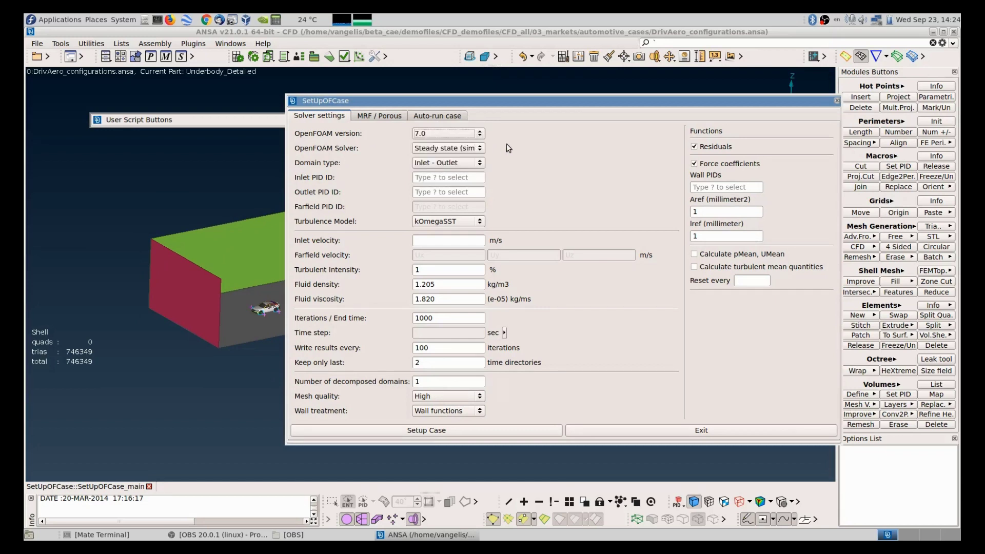
click(467, 149)
click(506, 160)
Step: Assign the property of the red end face of the wind tunnel as the Inlet PID
click(438, 176)
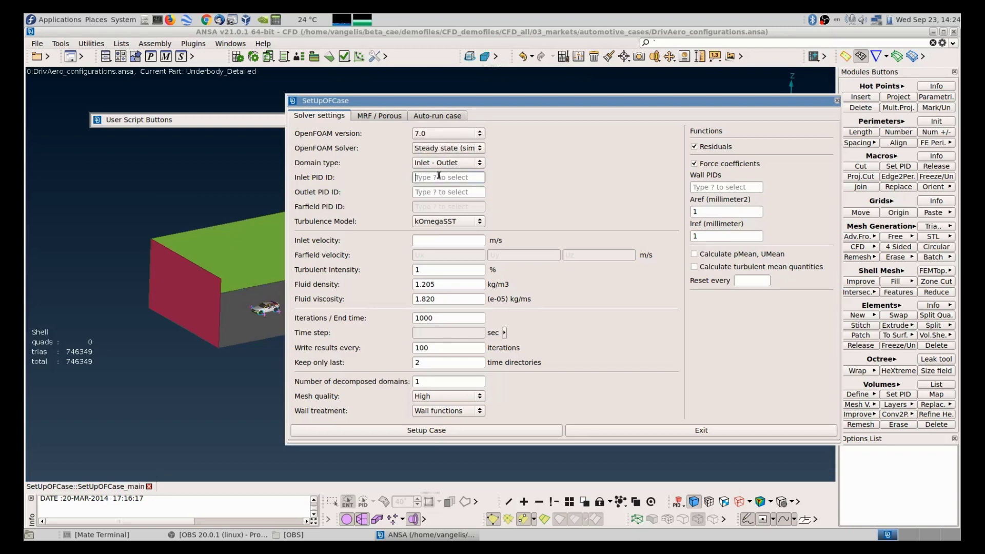
key(question)
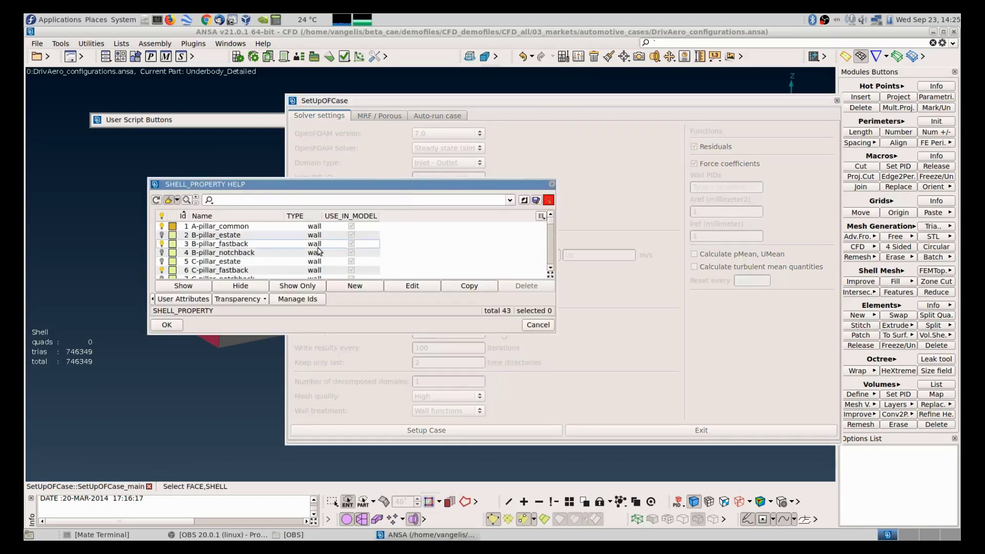
drag(275, 183, 215, 323)
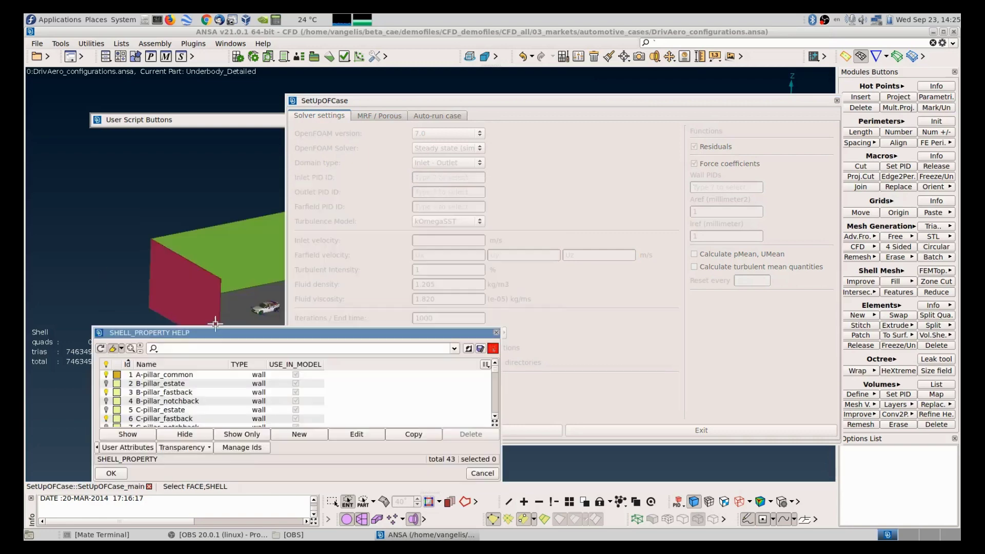
click(178, 279)
middle_click(113, 237)
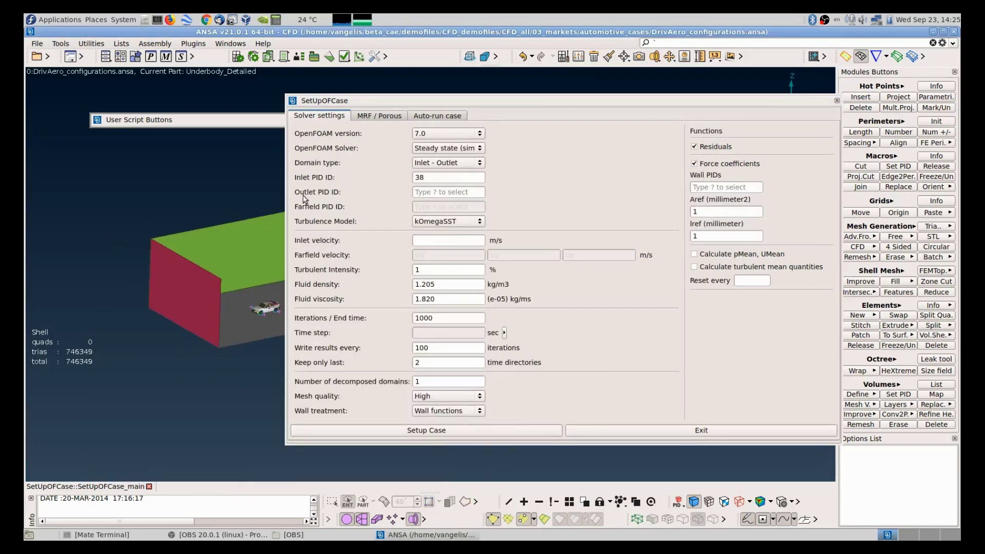
Step: Assign the property of the purple end face of the wind tunnel as the Outlet PID
click(440, 192)
key(question)
scroll(245, 232, down, 3)
mouse_move(246, 234)
ctrl+mouse_down()
mouse_move(223, 221)
mouse_move(256, 229)
ctrl+mouse_up()
click(257, 229)
middle_click(243, 193)
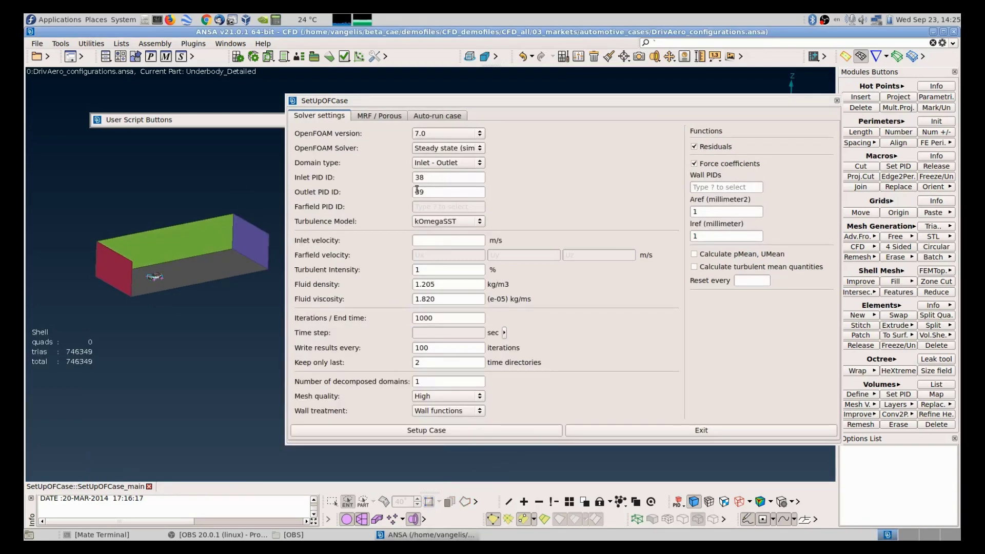
Step: Keep kOmegaSST as the turbulence model and set the number of decomposed domains to 20
click(438, 223)
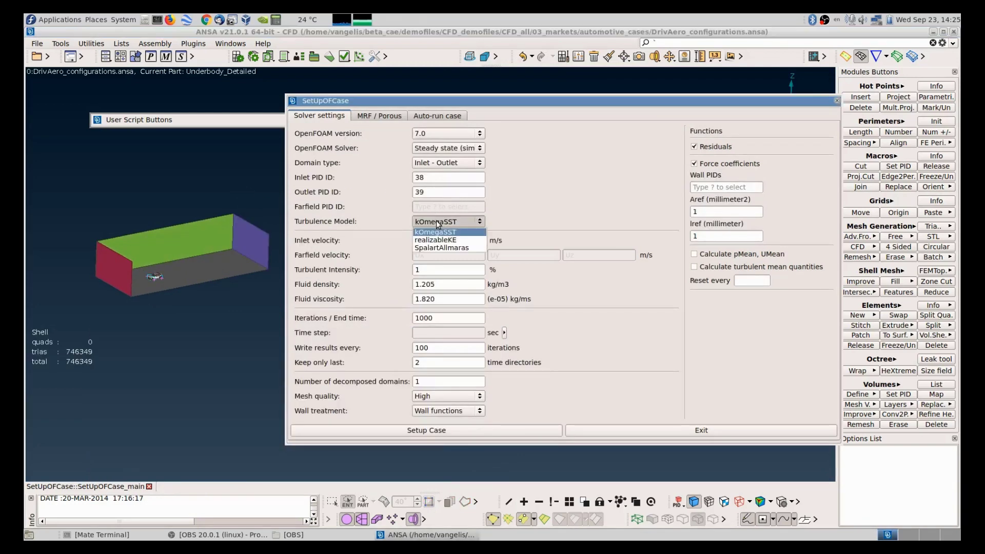
click(440, 233)
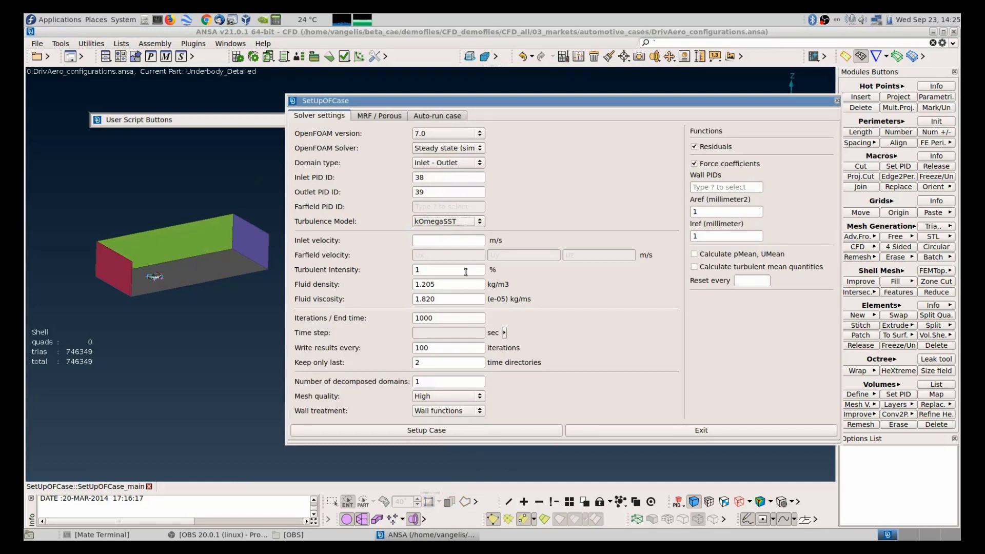
mouse_move(450, 271)
mouse_move(441, 319)
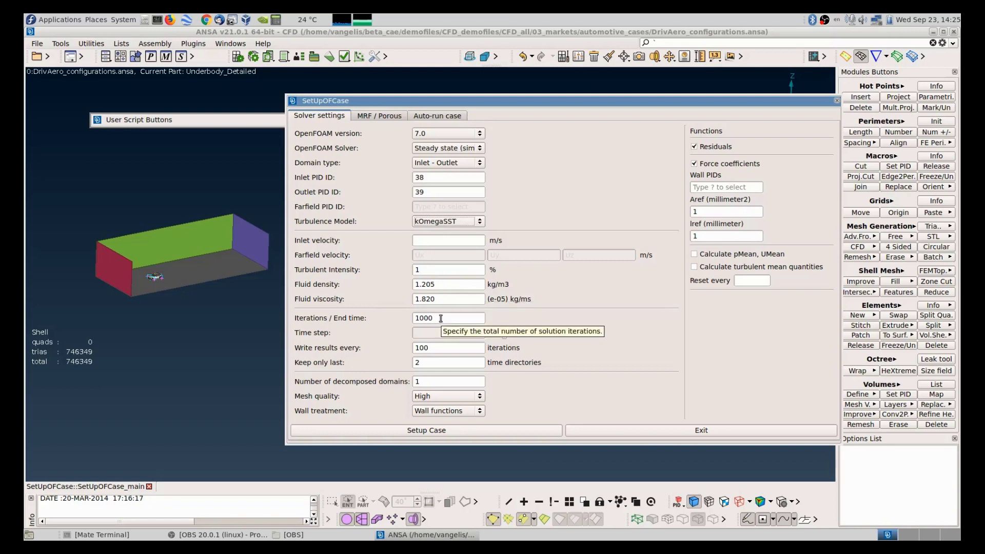
mouse_move(440, 349)
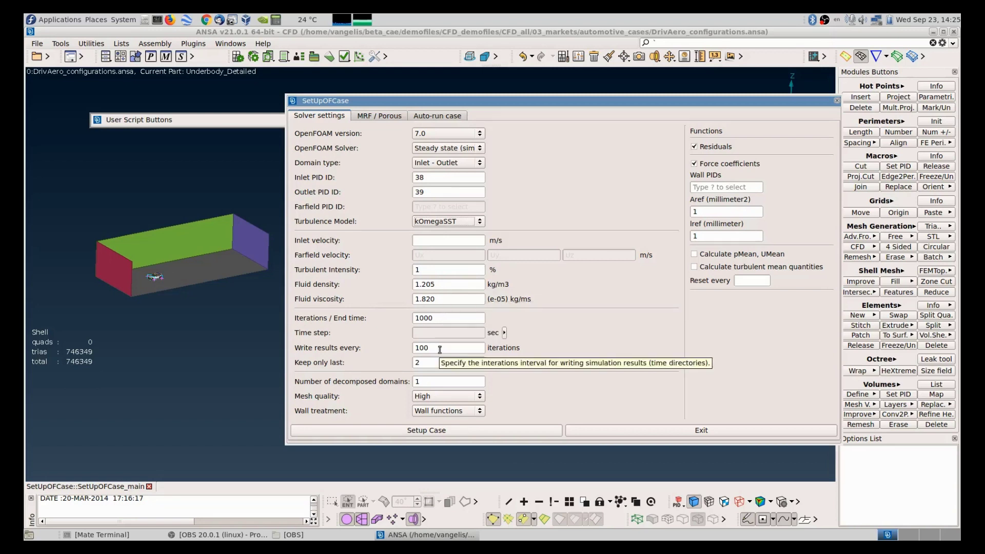
double_click(436, 382)
text(20)
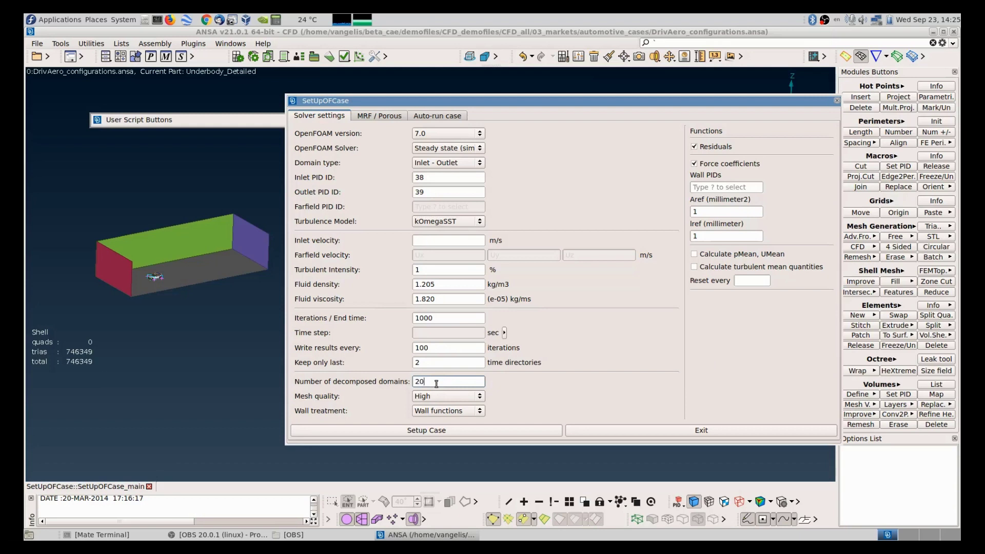
Step: Keep the mesh quality at High and the wall treatment at Wall functions after viewing their options
click(460, 397)
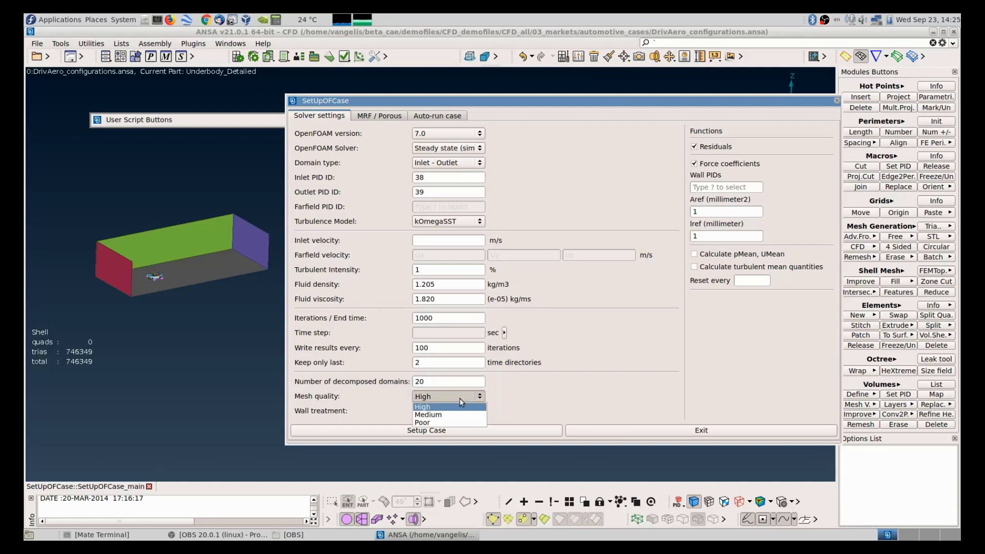
click(462, 407)
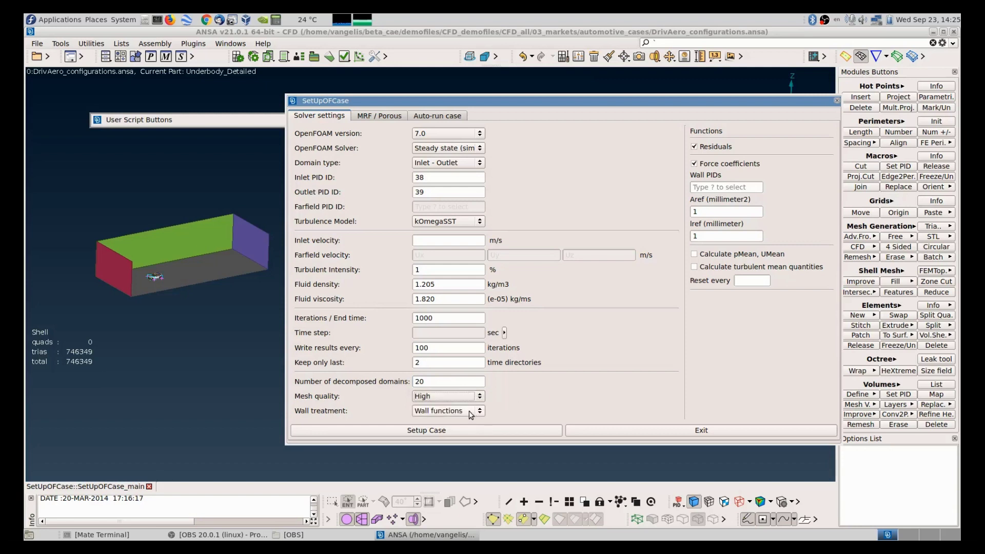
click(469, 411)
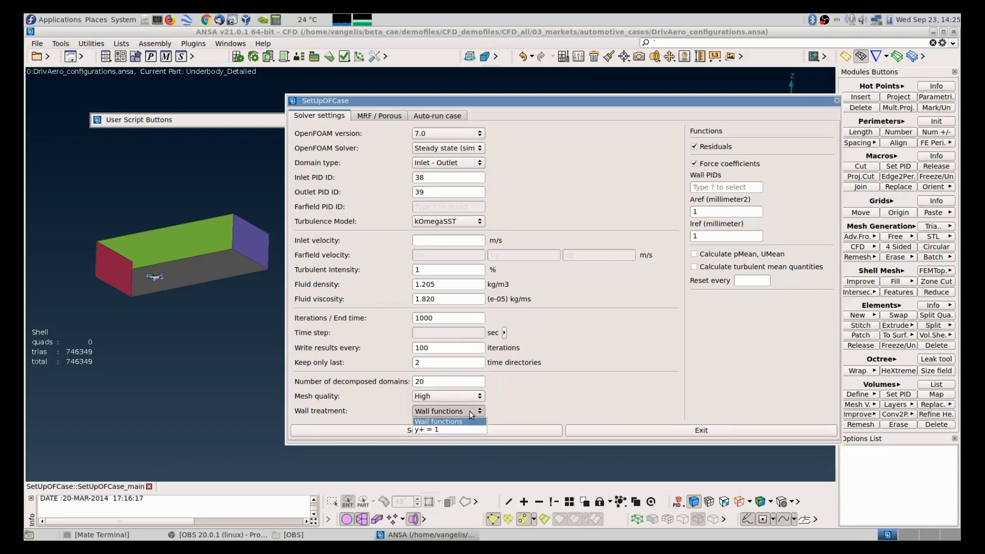
click(506, 405)
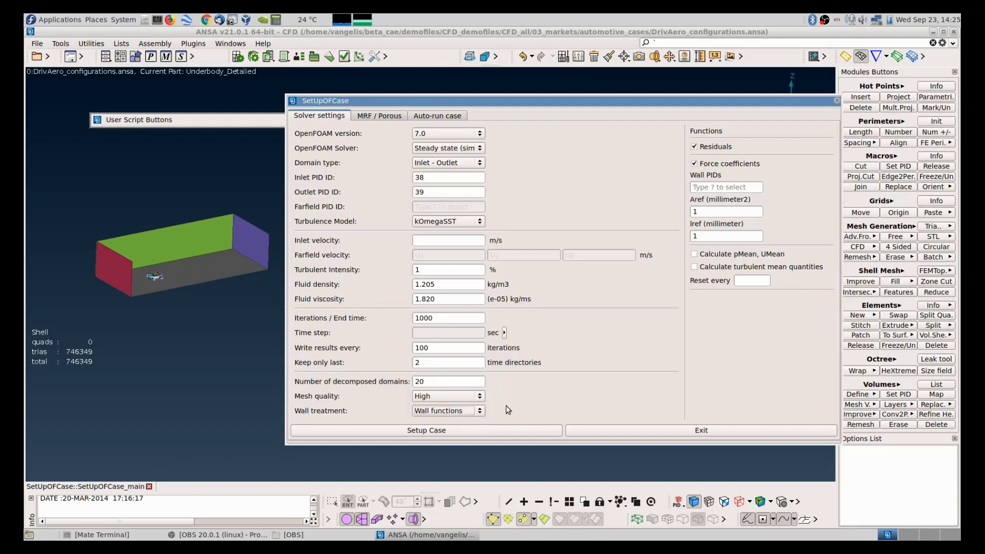
Step: Select all visible car properties as the force coefficient wall PIDs and set the reference area Aref to 2
click(708, 186)
text(?)
scroll(147, 278, up, 10)
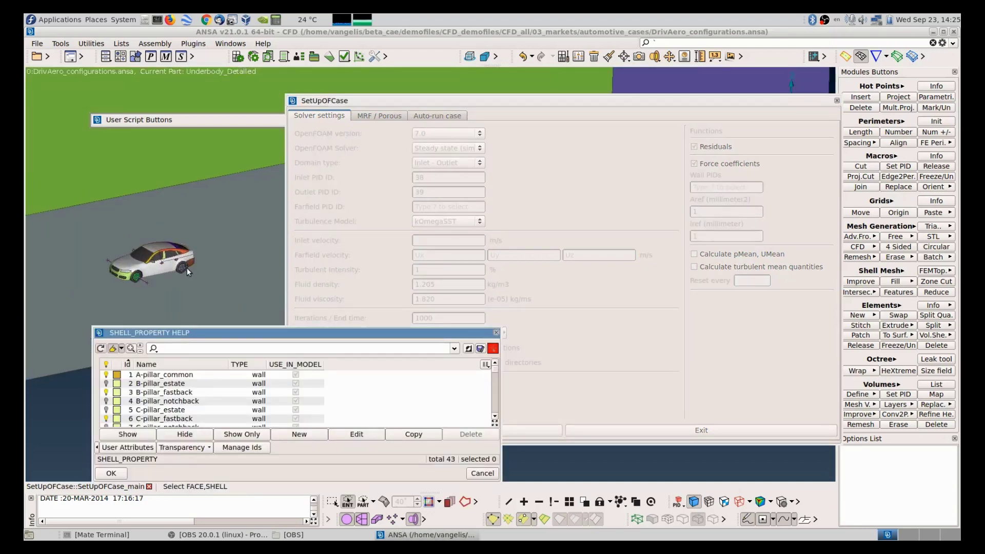
drag(67, 213, 254, 292)
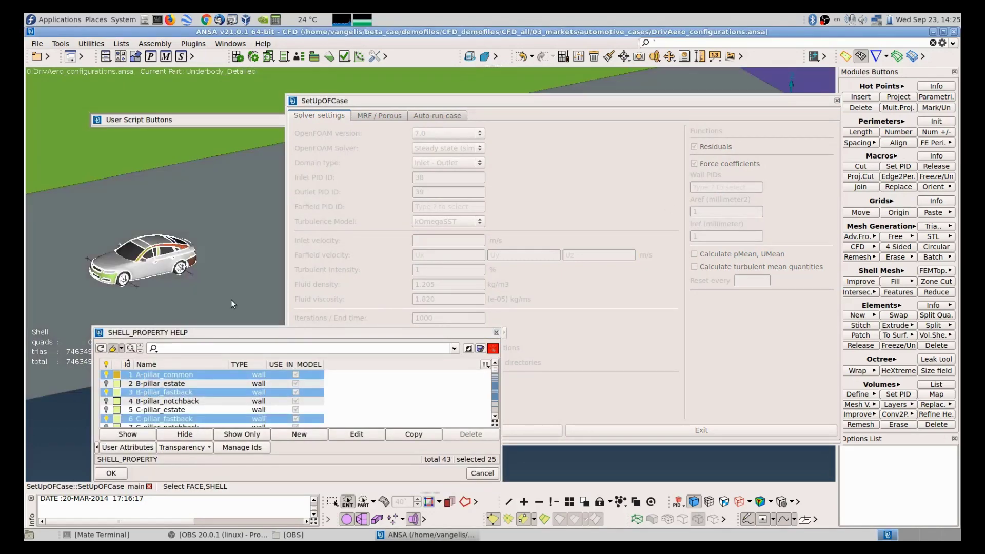
click(119, 472)
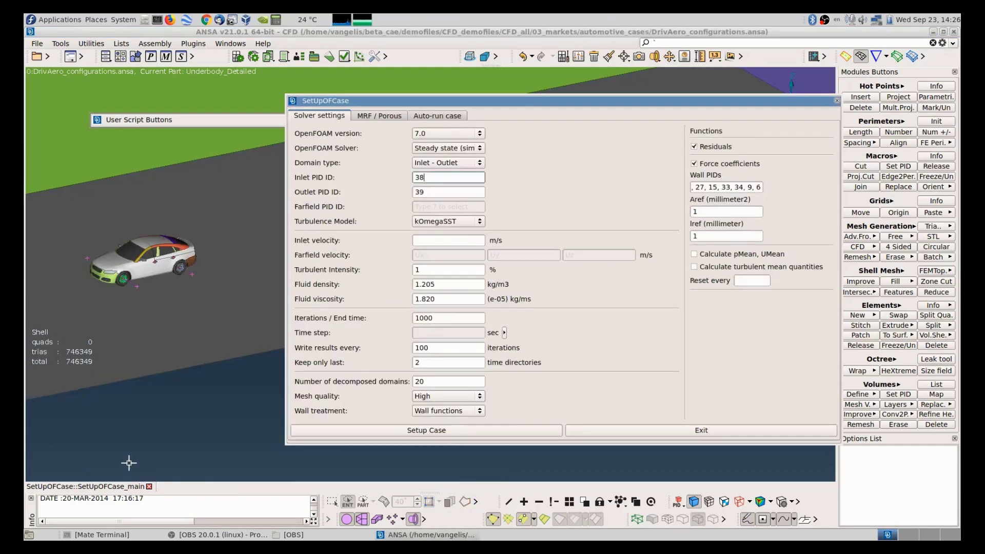
click(720, 212)
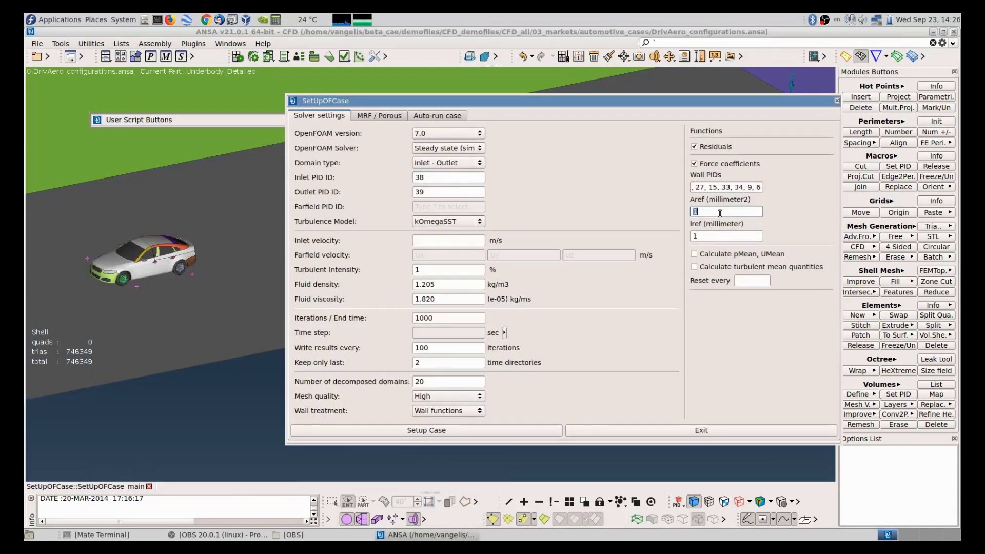
text(2)
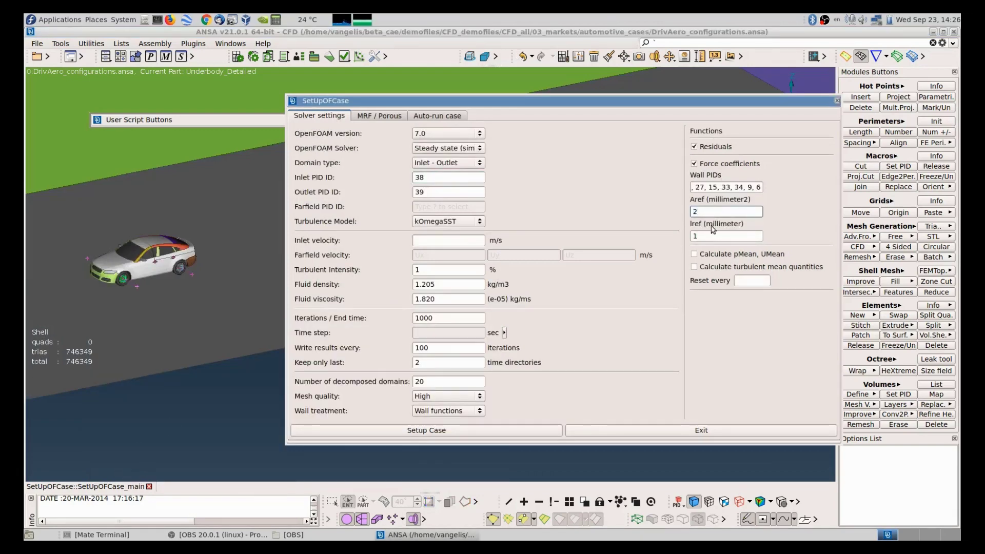
Step: Enable calculation of pMean, UMean and turbulent mean quantities, and set MRF to Yes for fluid_MRF_fr and fluid_MRF_rr
click(717, 255)
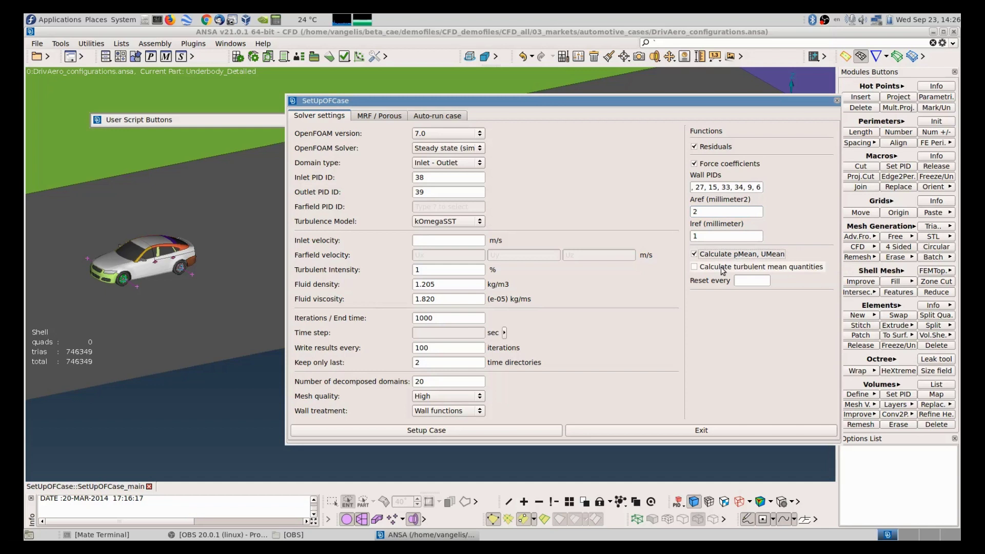
click(723, 268)
click(381, 116)
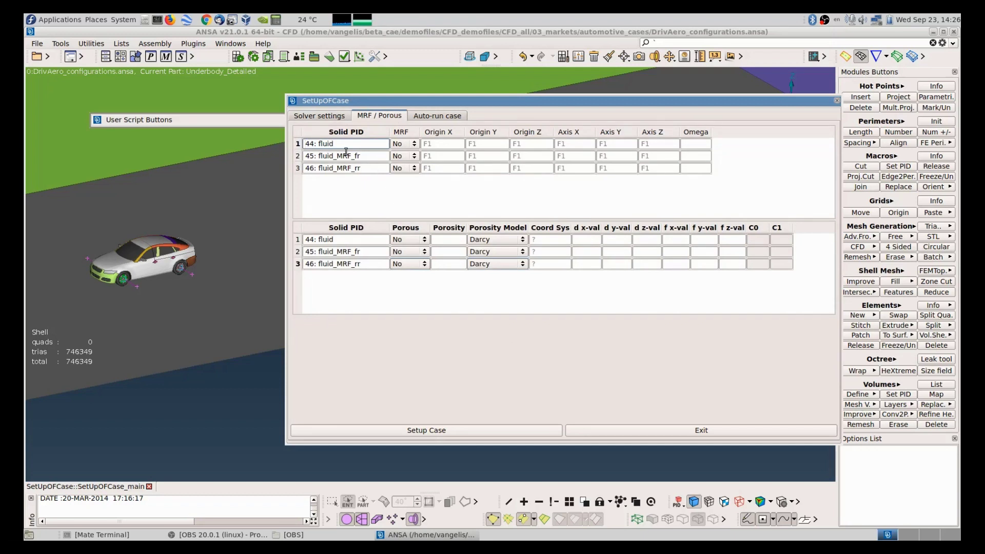
click(403, 156)
click(405, 174)
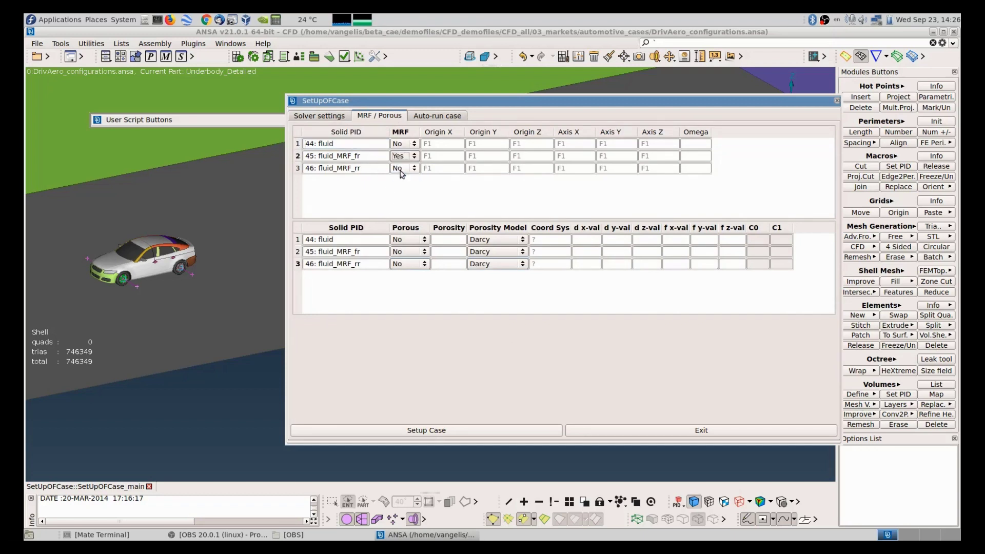
click(403, 168)
click(409, 193)
Step: Set the inlet velocity to 40 m/s and set up the OpenFOAM case
click(335, 116)
click(467, 433)
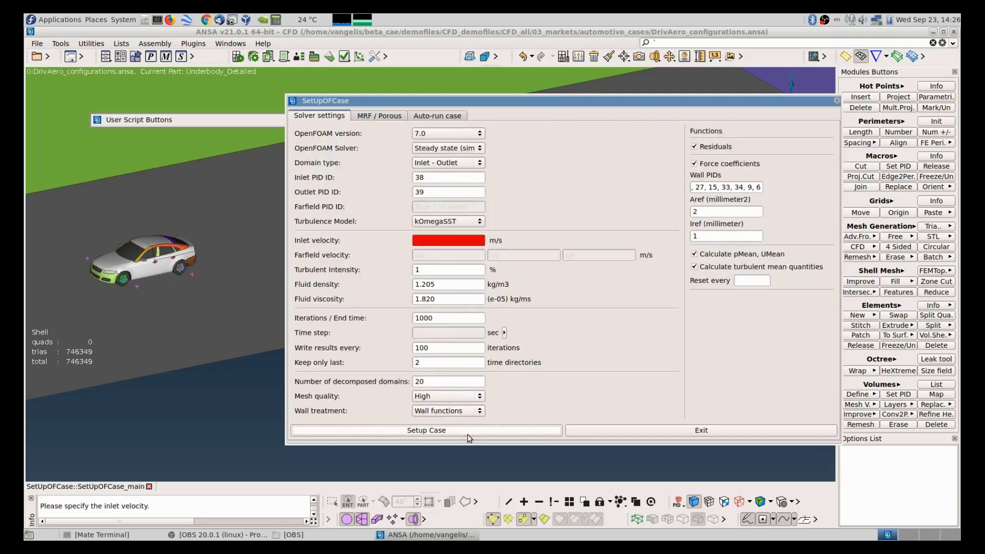
click(443, 238)
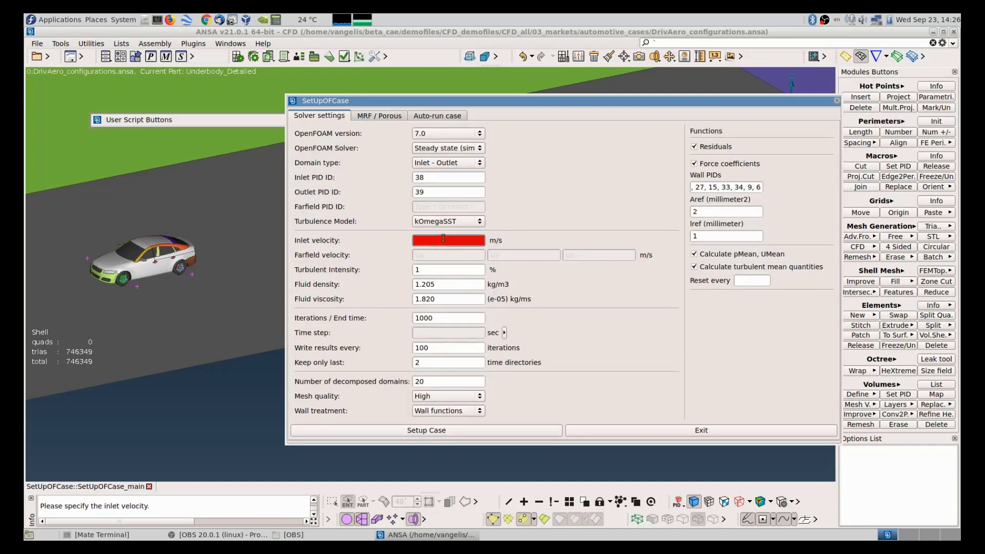
text(40)
click(473, 434)
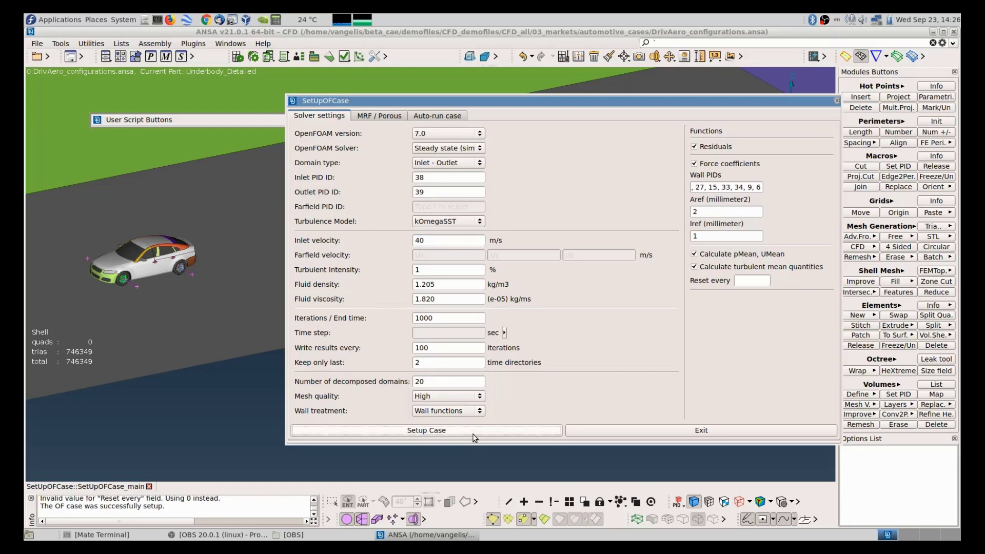
Step: Examine the boundary condition and wall function settings assigned to the B-pillar_notchback property
click(151, 58)
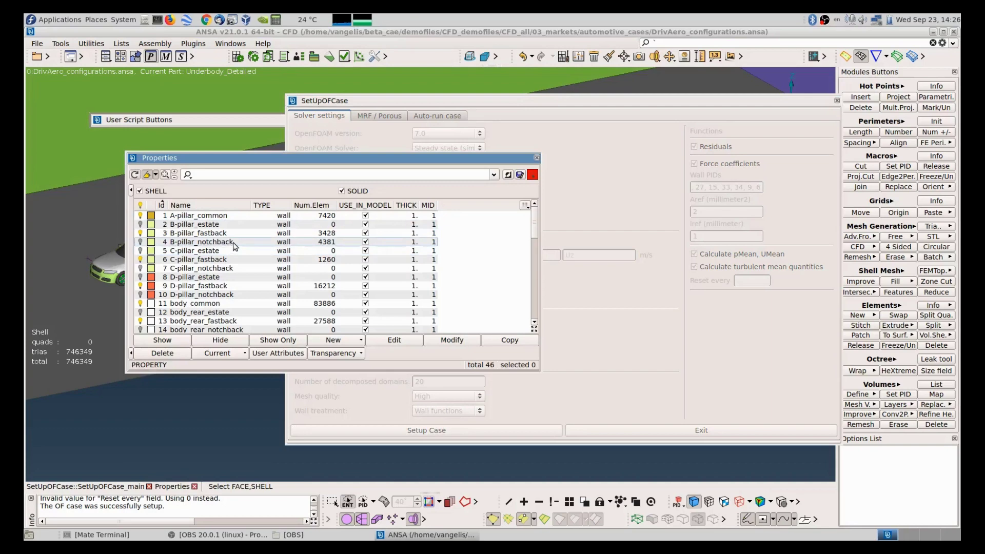
double_click(233, 242)
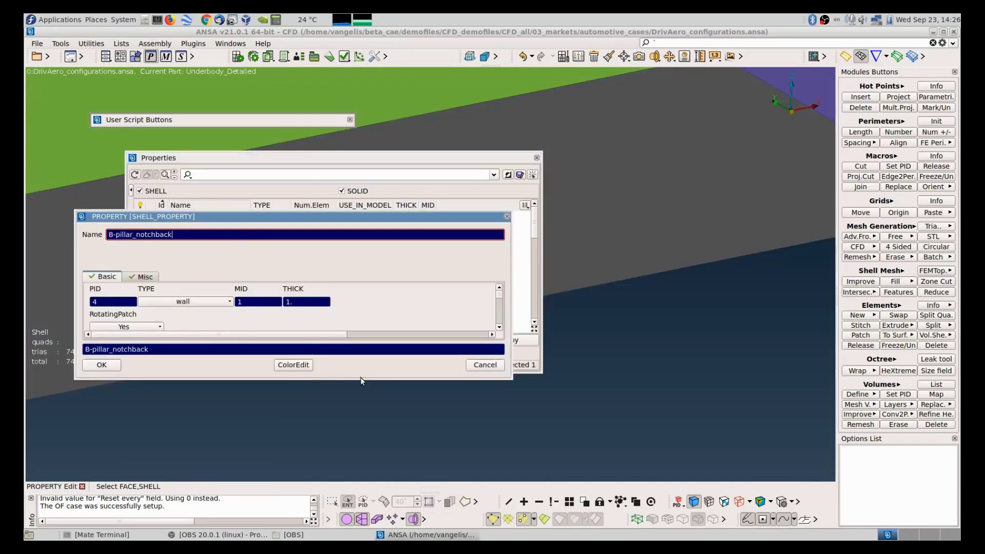
drag(511, 379, 734, 515)
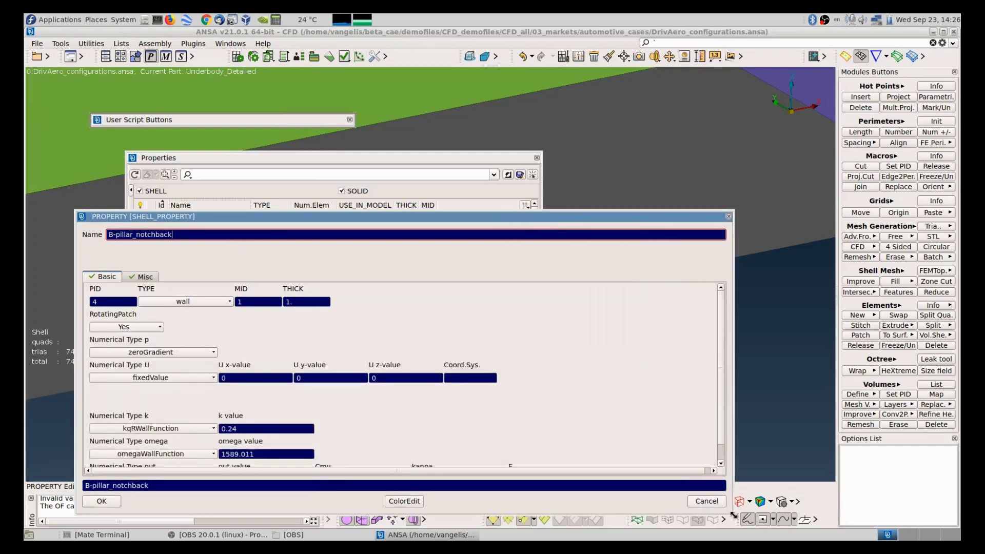
scroll(195, 386, down, 1)
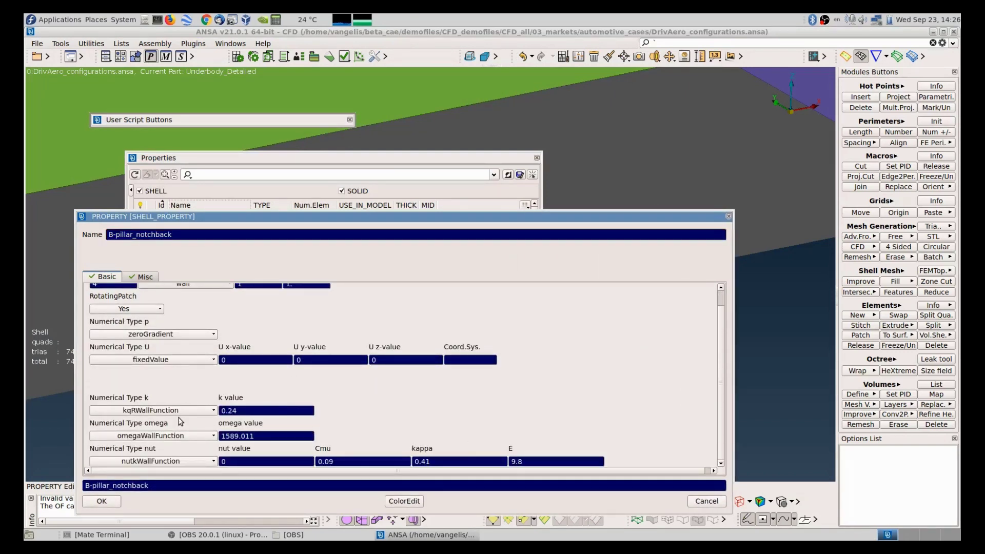
key(Return)
key(Escape)
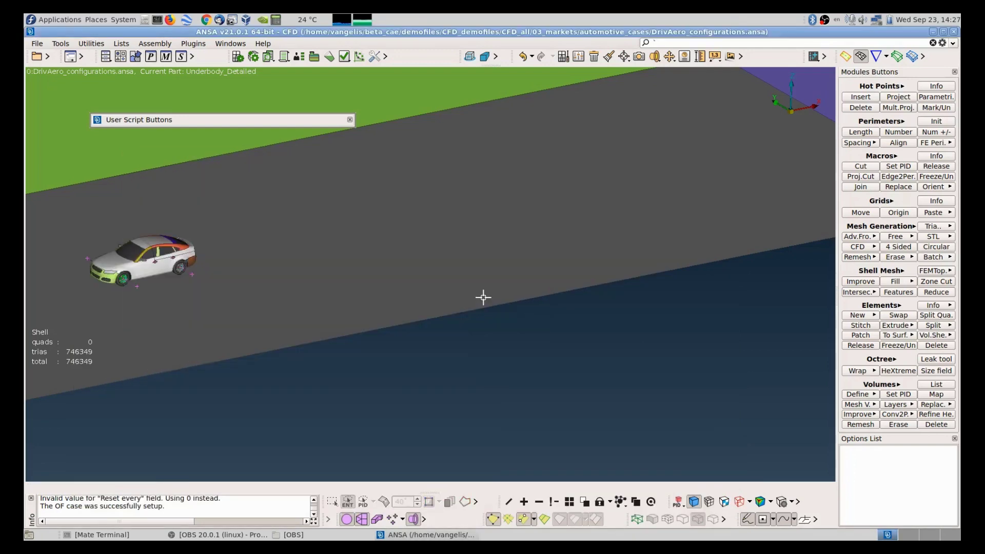
Step: Reopen SetUpOFCase and create the auto-run shell scripts in the MyCase case folder
click(288, 122)
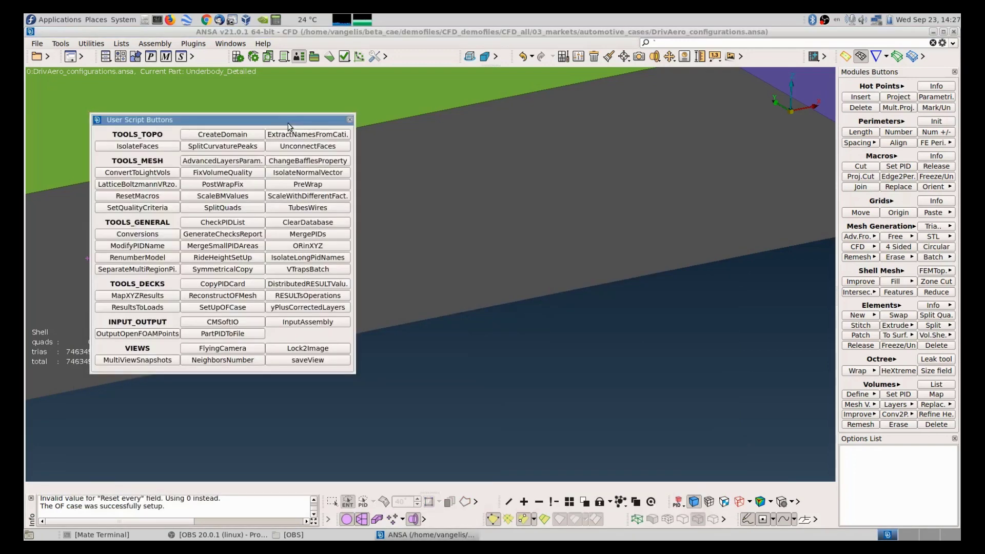
click(222, 308)
double_click(242, 122)
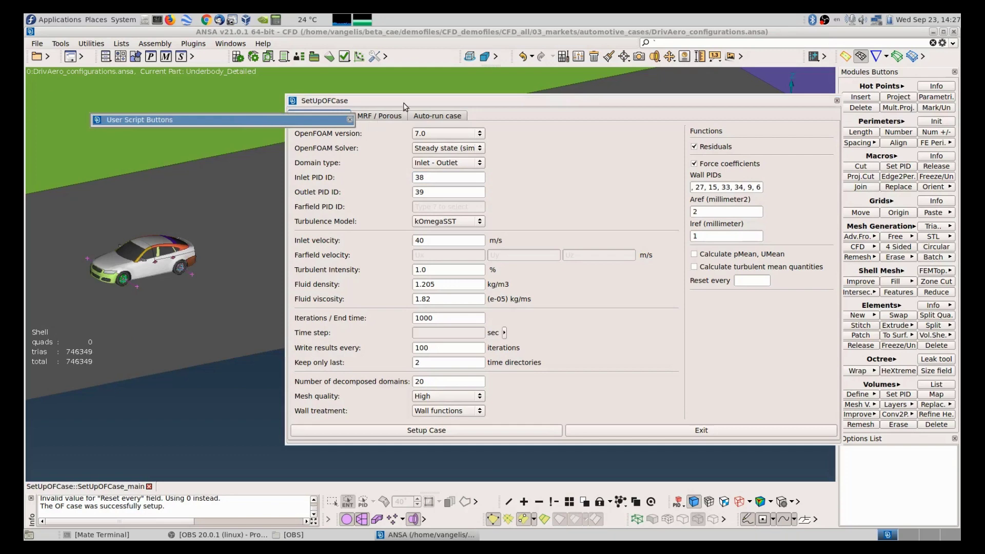
drag(404, 106, 320, 94)
click(354, 103)
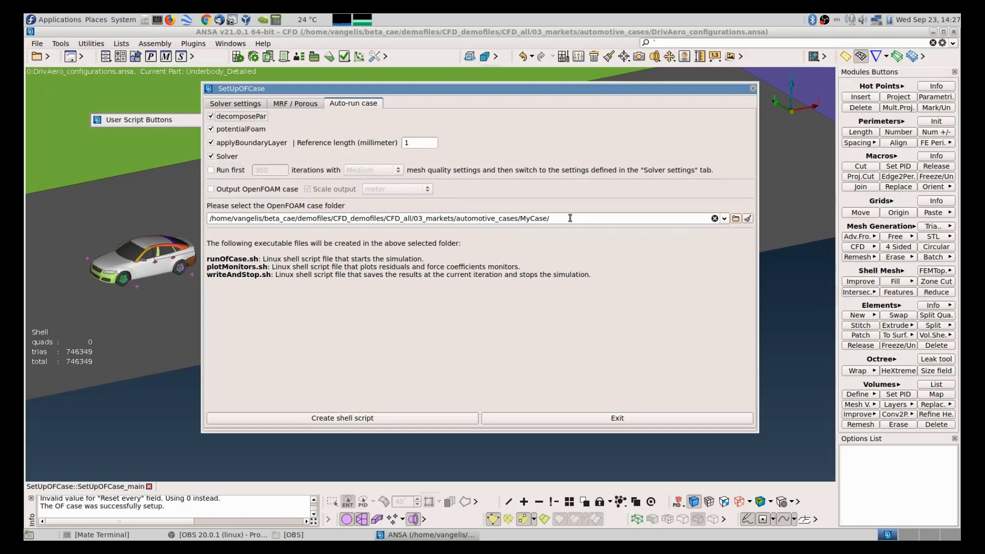
click(358, 422)
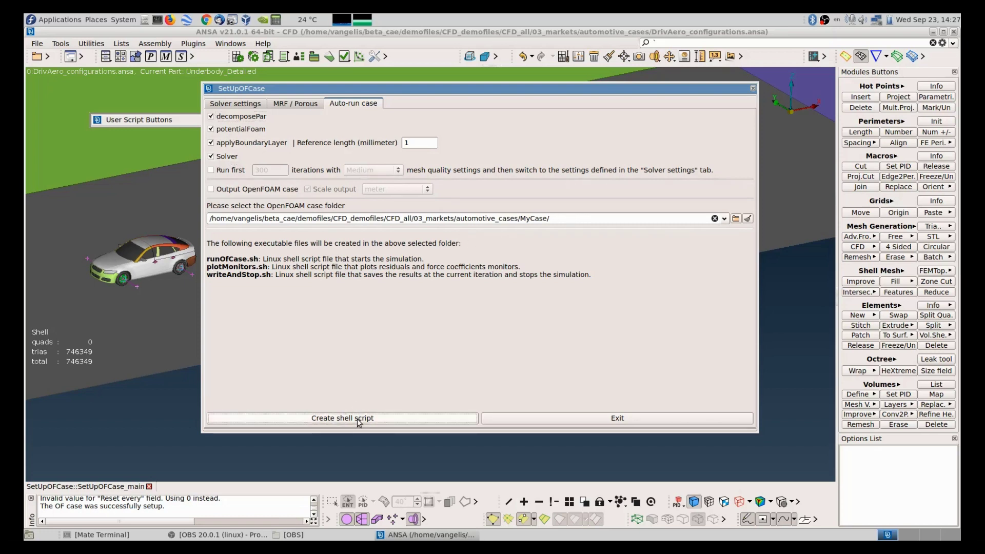
Step: Copy the OpenFOAM case folder path and open the MyCase folder in the file manager
triple_click(392, 218)
key(ctrl+c)
click(28, 534)
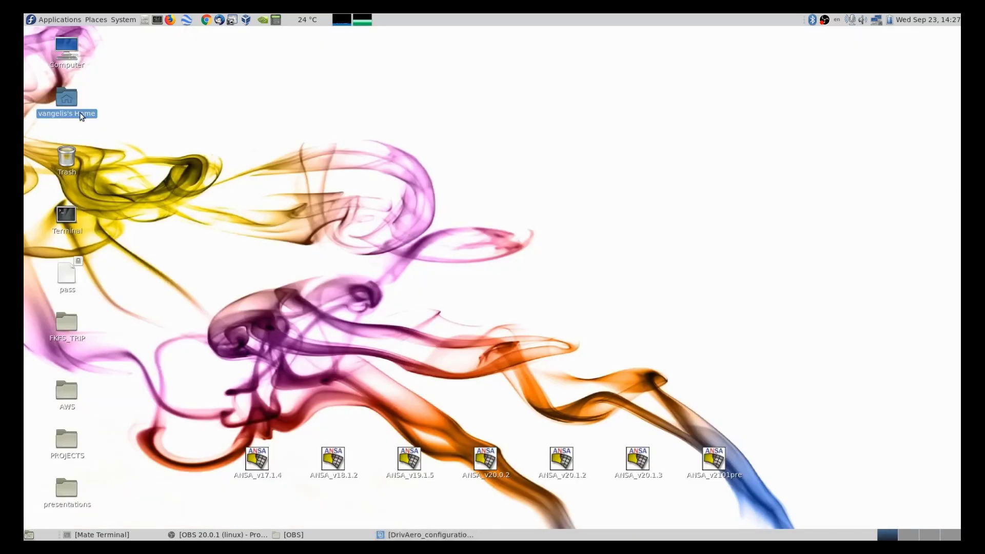
double_click(66, 103)
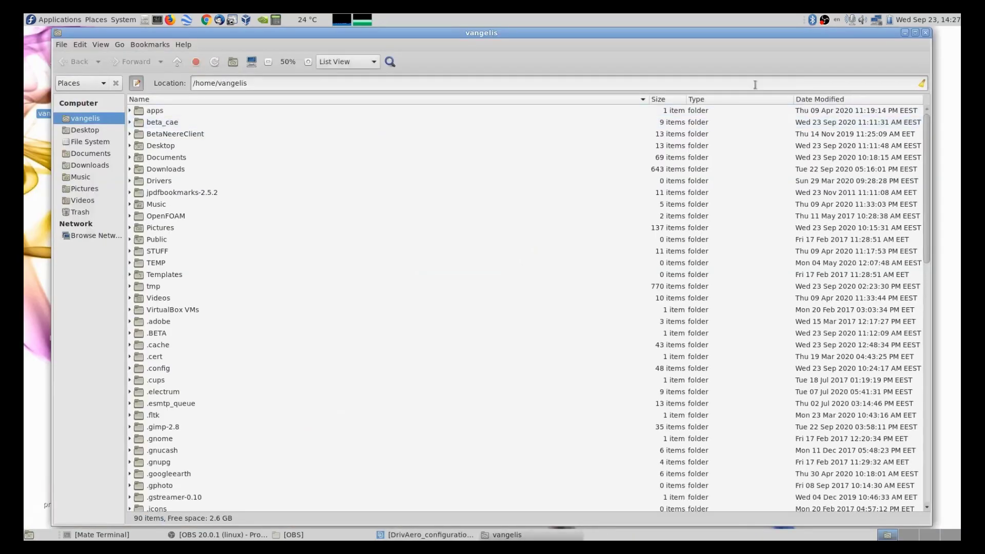
click(922, 83)
middle_click(809, 83)
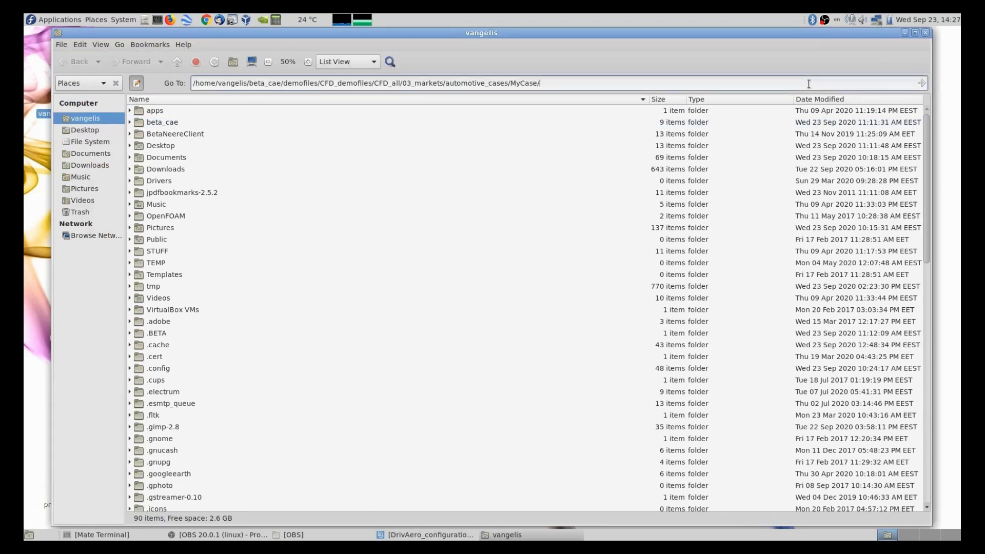
key(Return)
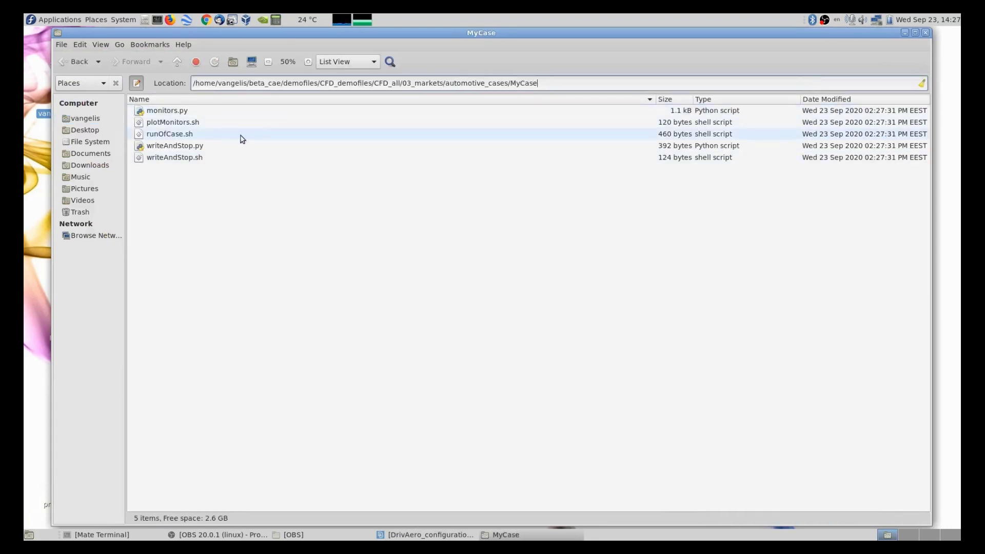
Step: Display the contents of runOfCase.sh, examine its solver run commands, and close the file
double_click(203, 136)
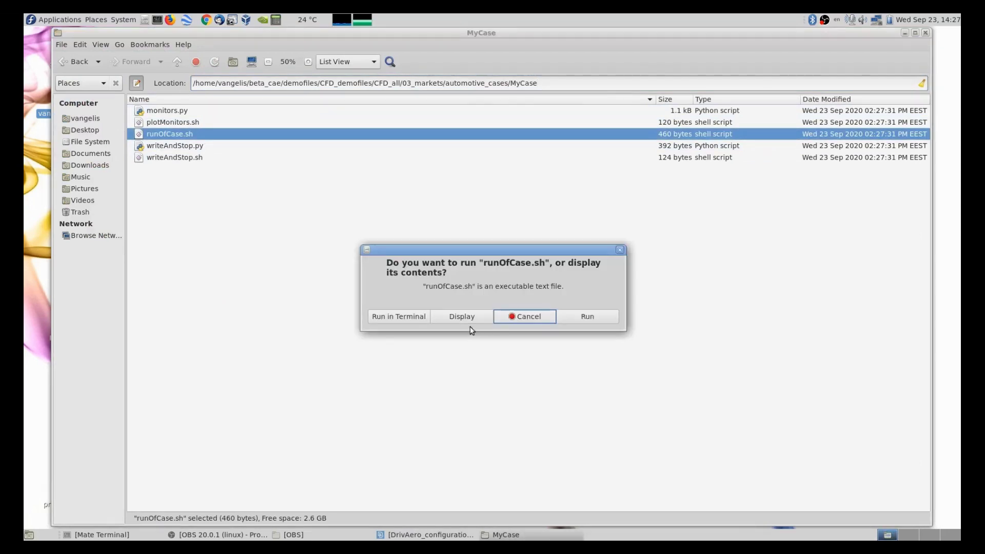
click(469, 321)
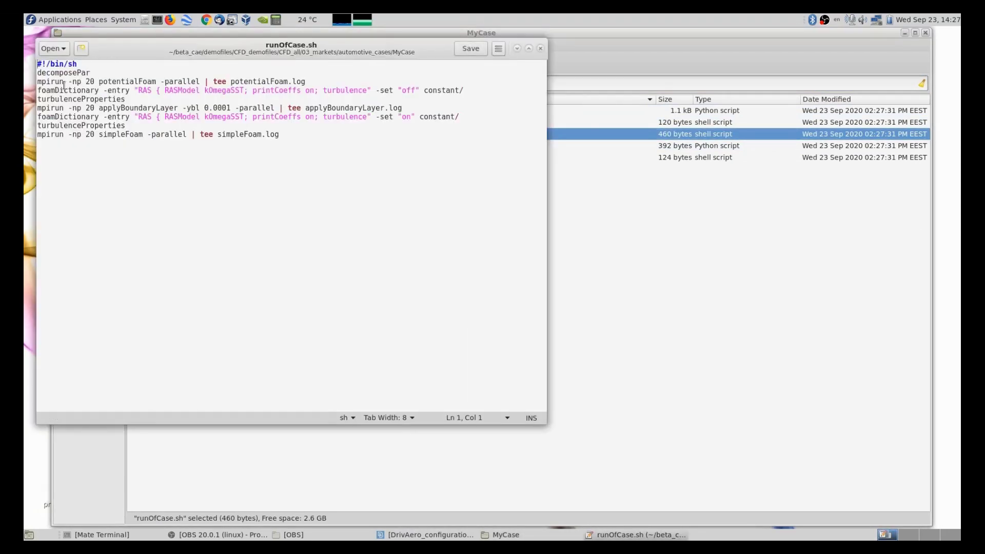
drag(64, 82, 137, 75)
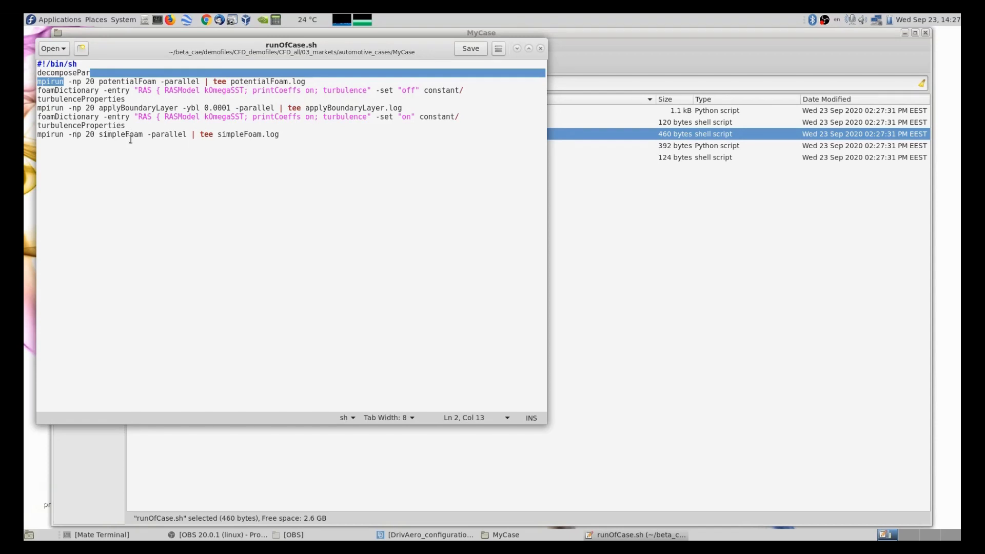
click(542, 48)
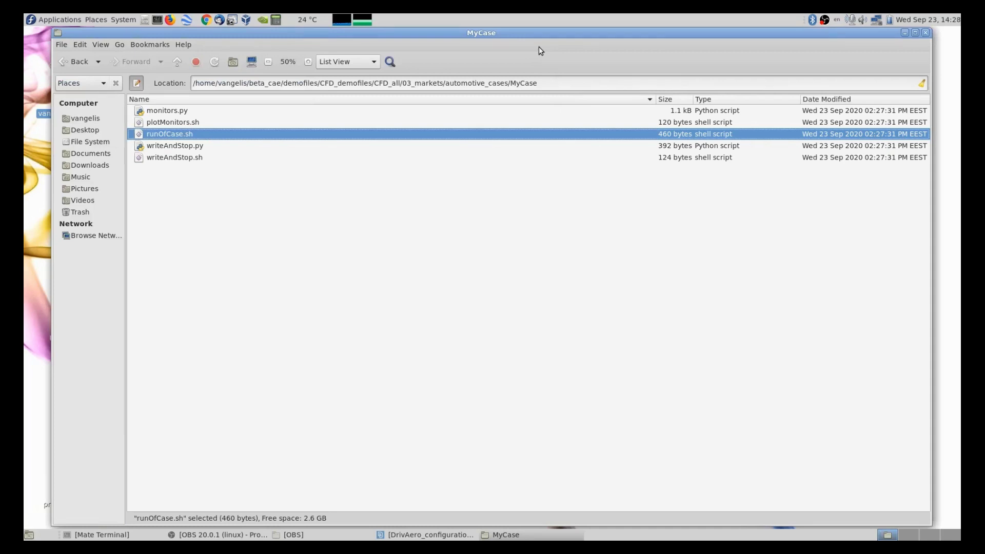
Step: Display the contents of plotMonitors.sh and writeAndStop.sh, closing each file after viewing it
double_click(195, 123)
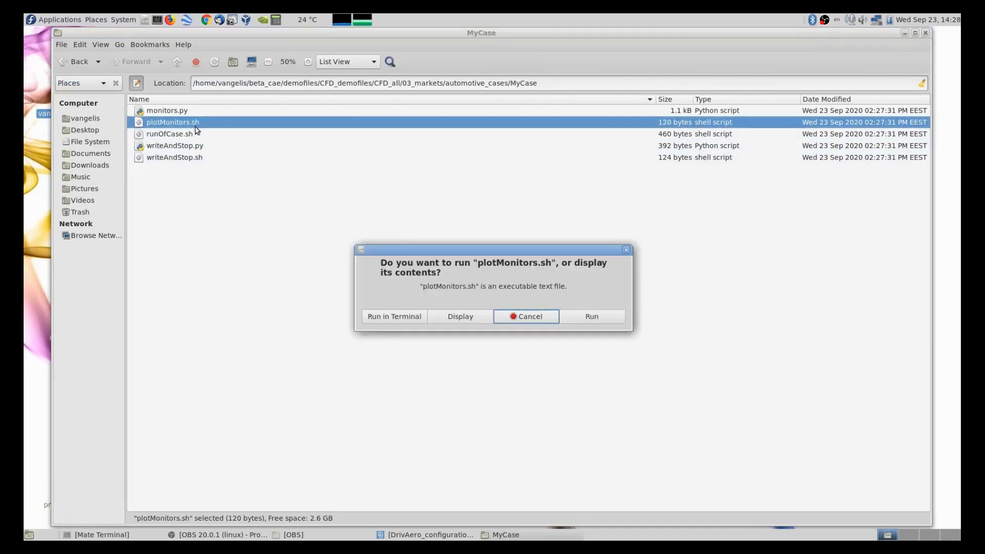
click(453, 316)
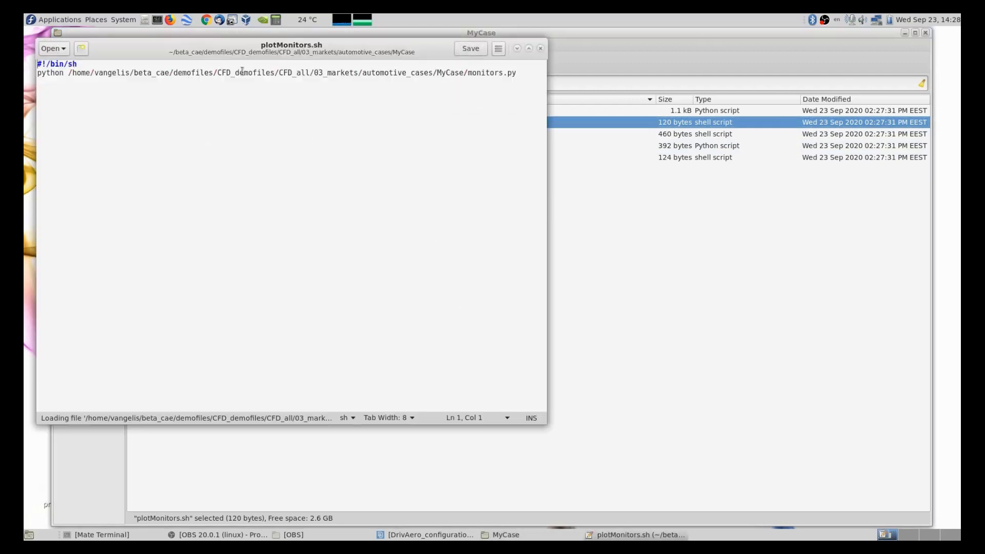
click(540, 49)
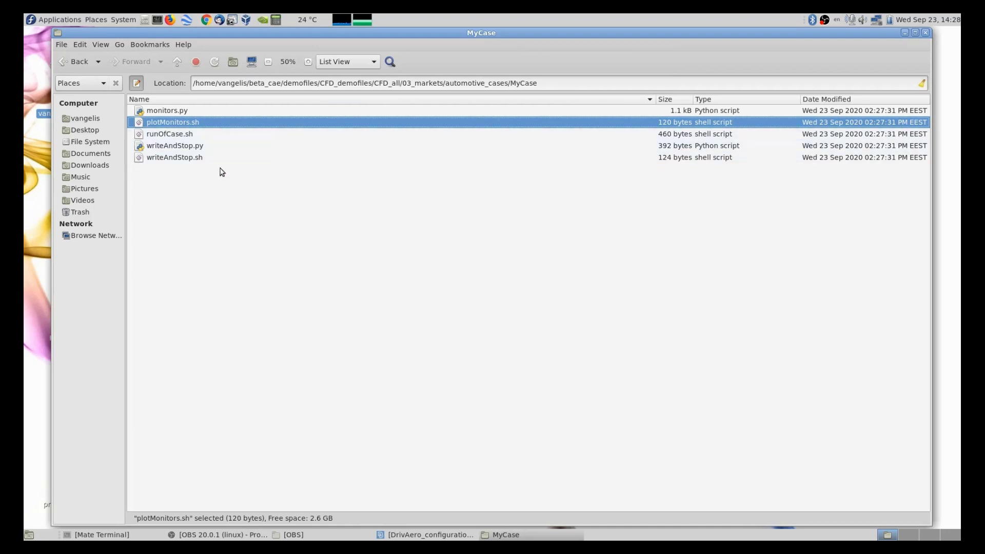
double_click(203, 158)
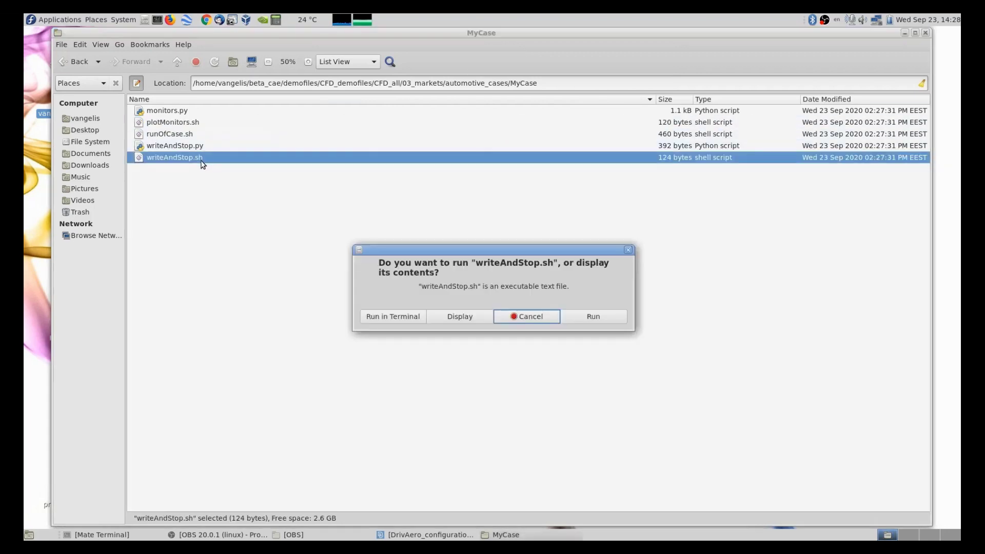
click(459, 316)
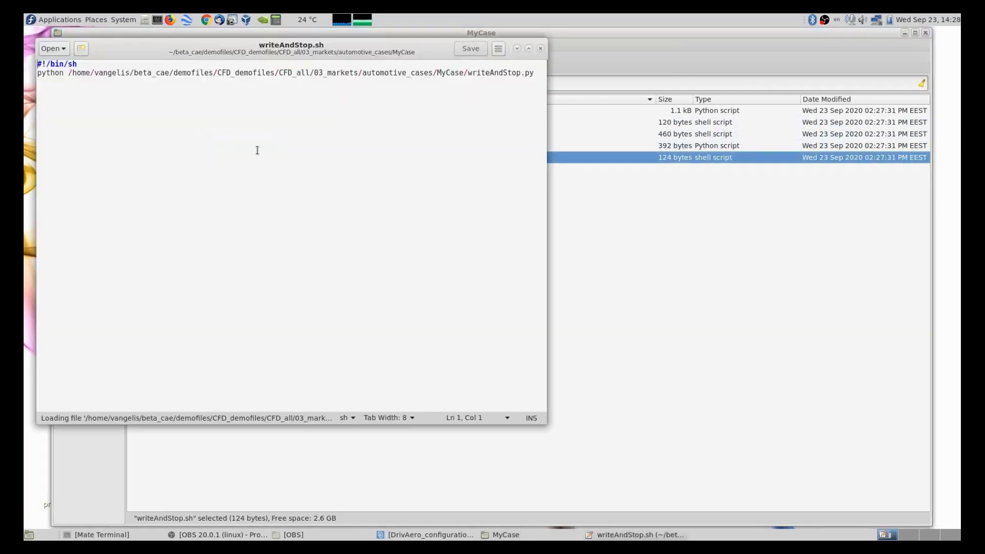
click(541, 49)
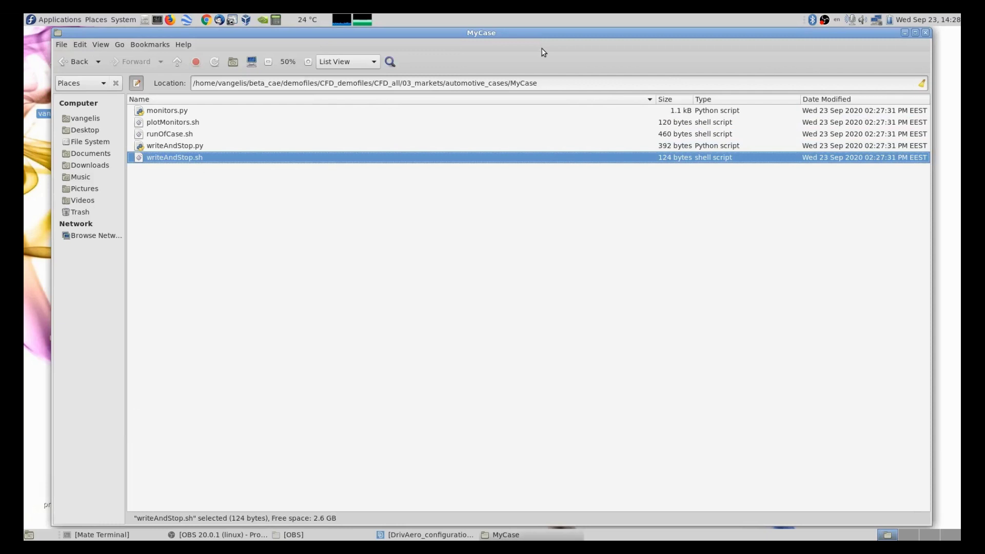
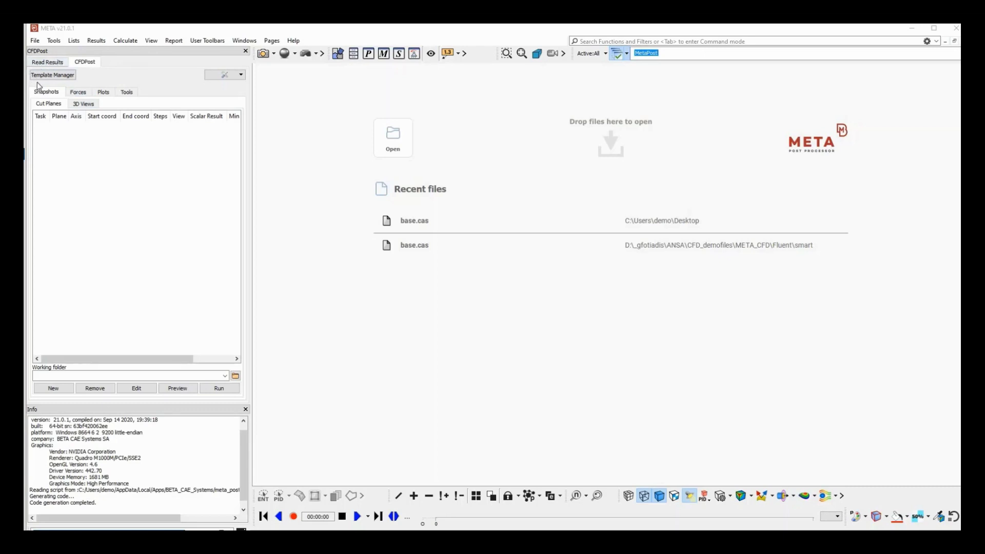
Step: In META, add a 3D model in the Template Manager and load base.cas from the Desktop as its geometry
click(67, 77)
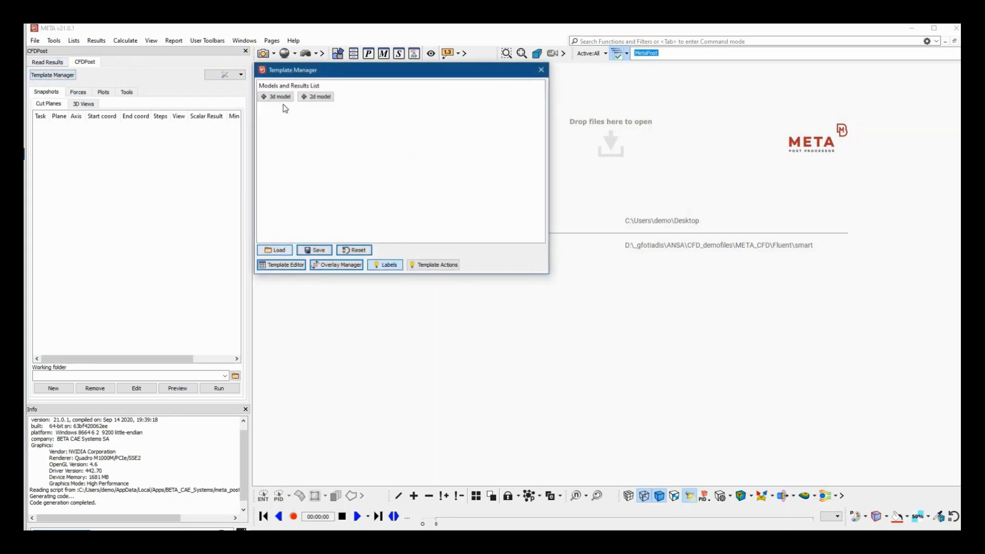
click(278, 98)
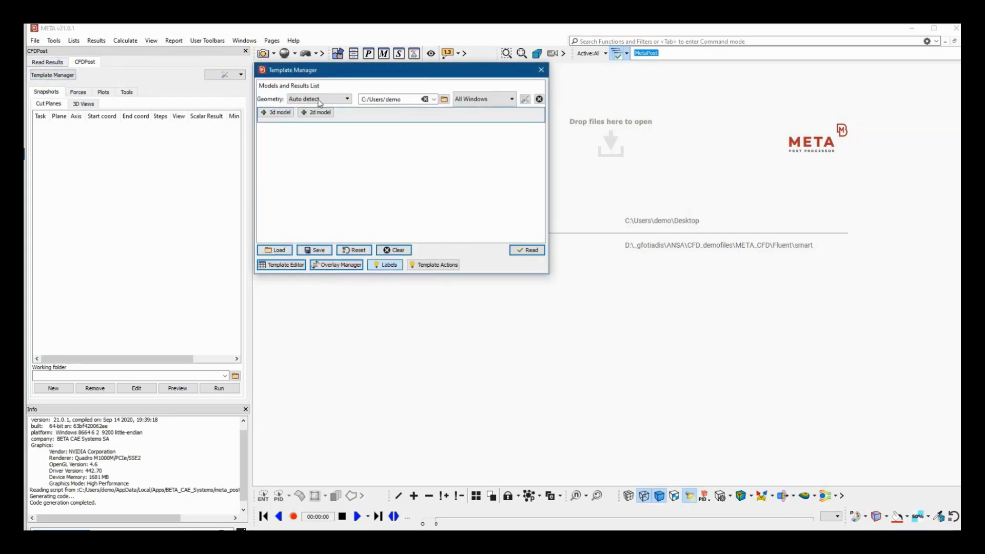
click(444, 99)
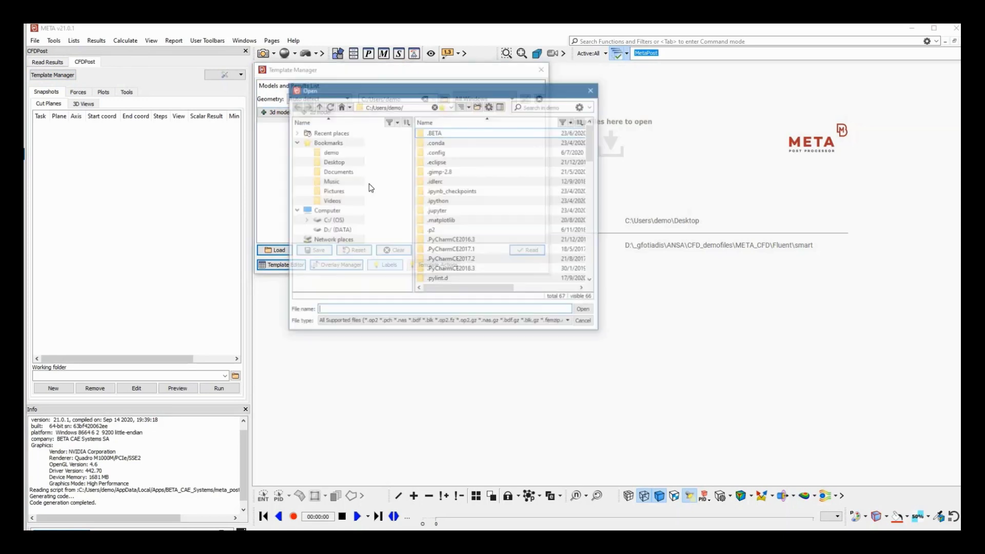
click(336, 161)
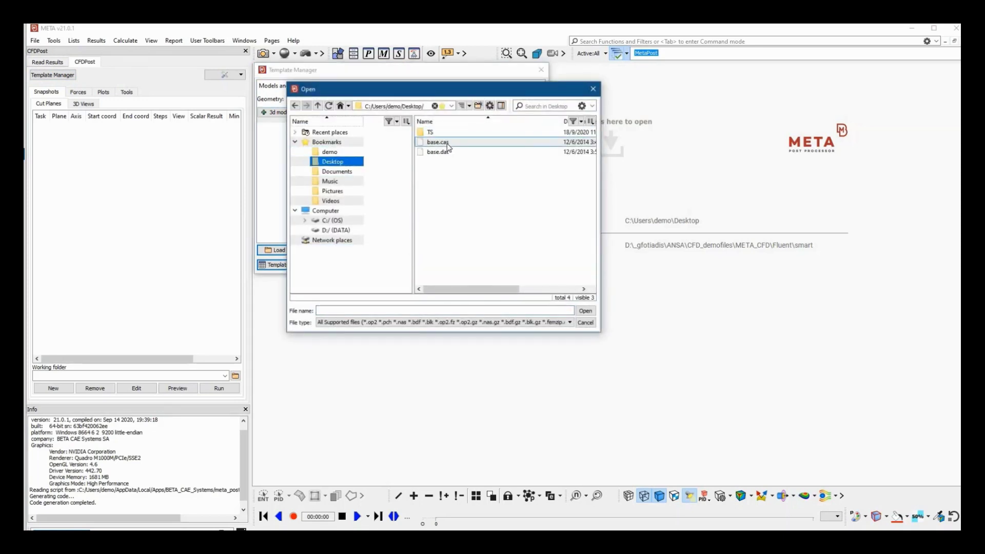
double_click(447, 144)
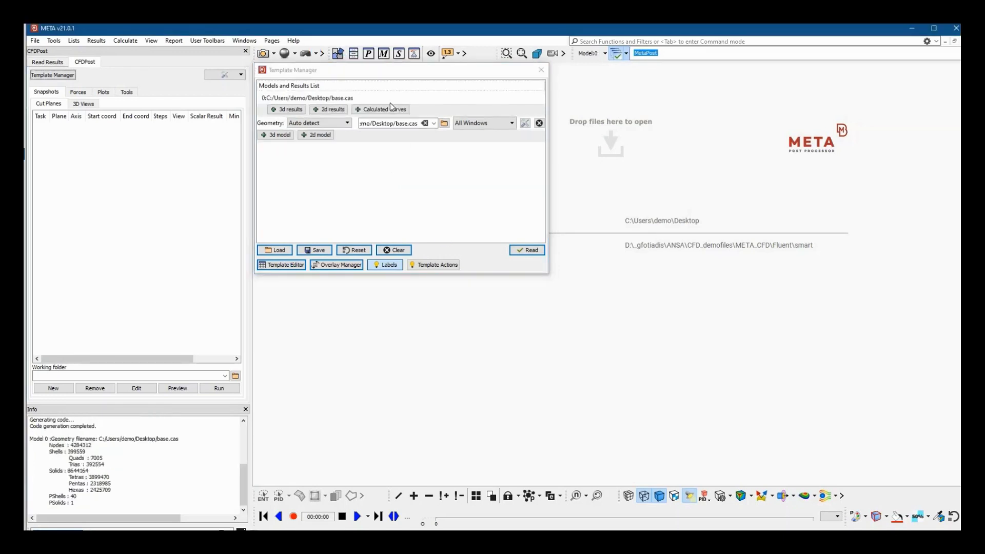
Step: Read the base.cas geometry and add 3D Fluent results from base.dat with Pressure as the scalar
click(527, 298)
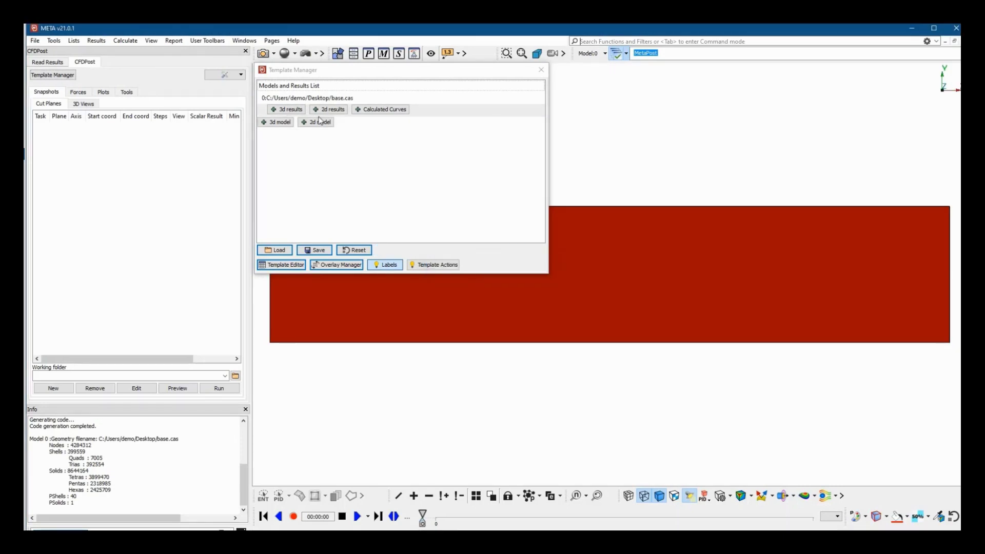
click(288, 111)
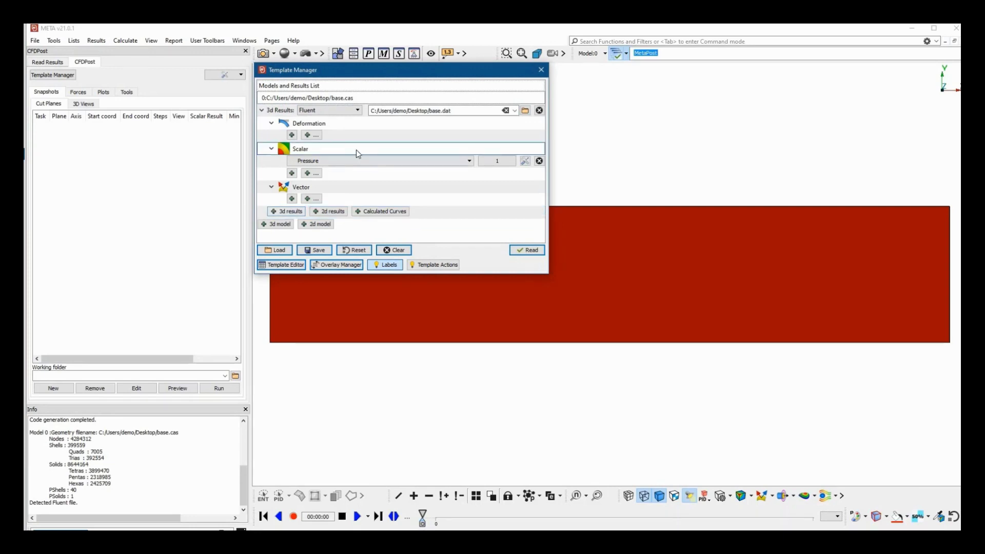
click(340, 162)
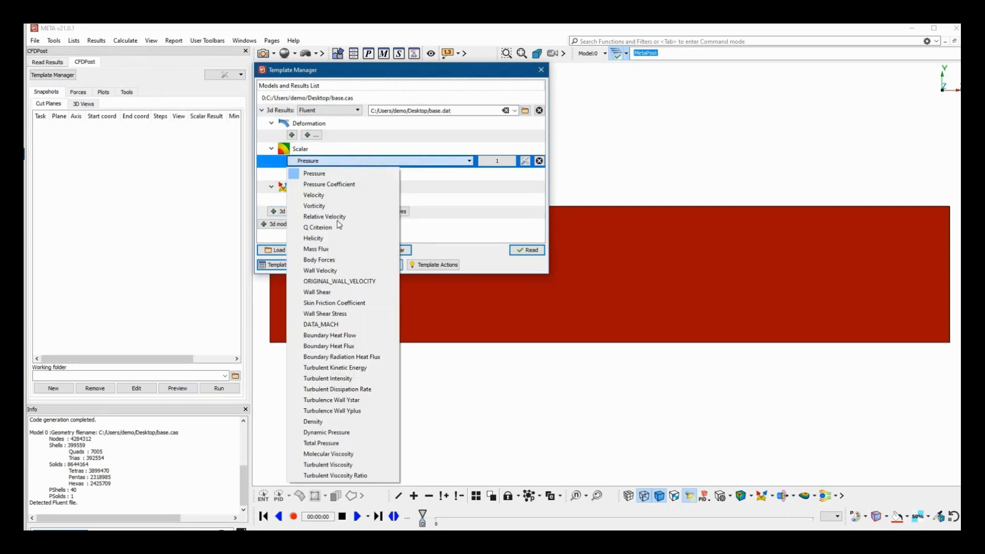
click(324, 162)
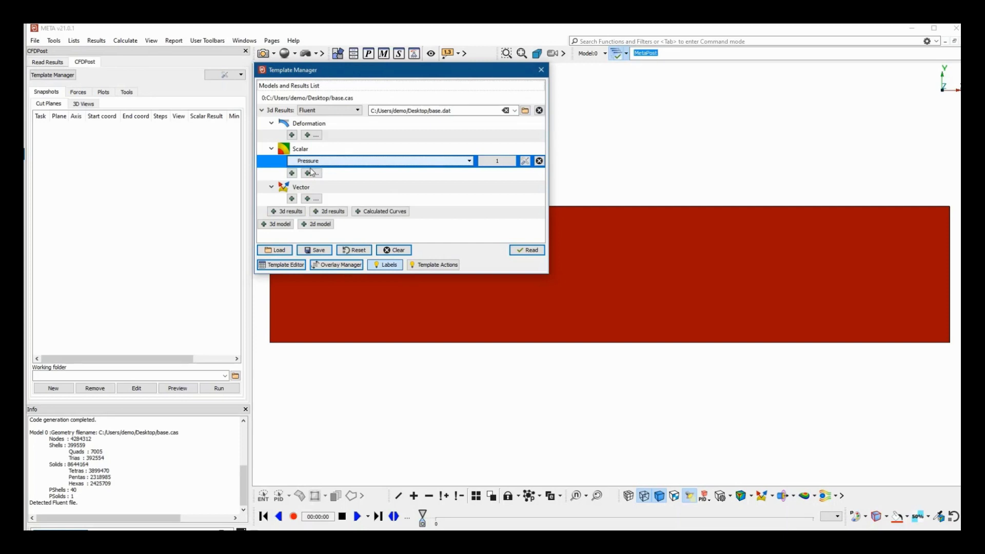
Step: Add a second scalar result to the Fluent results and set it to Velocity, Magnitude
click(292, 173)
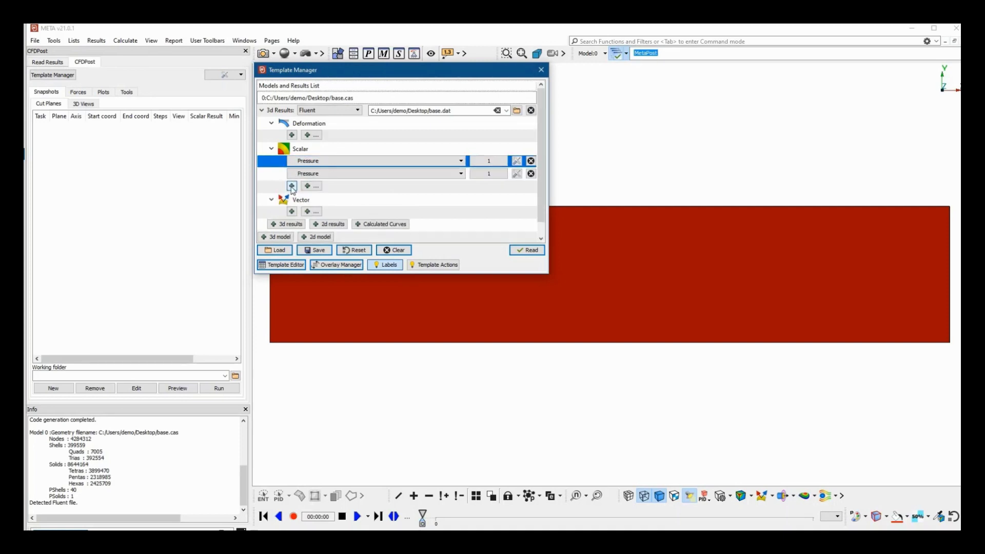
click(316, 174)
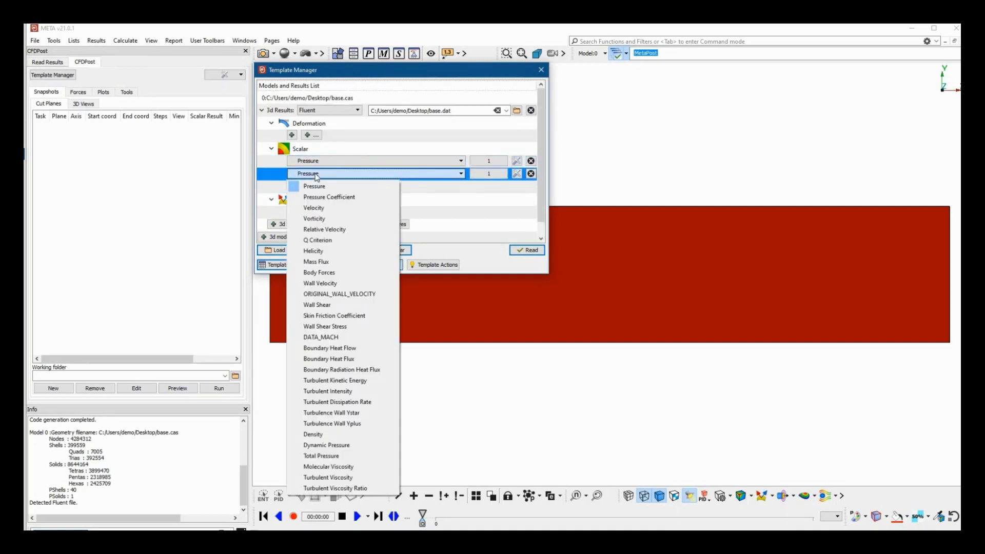
click(327, 209)
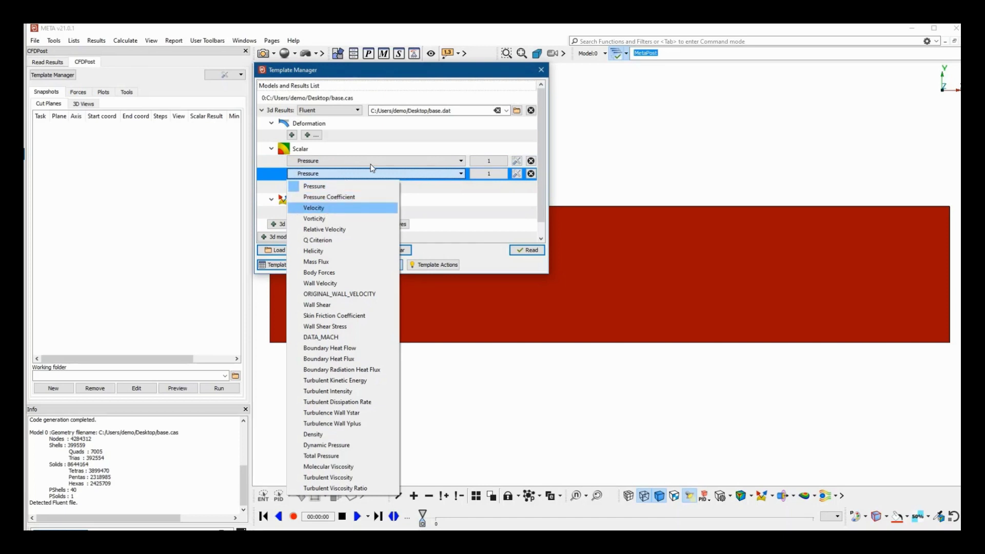
click(419, 174)
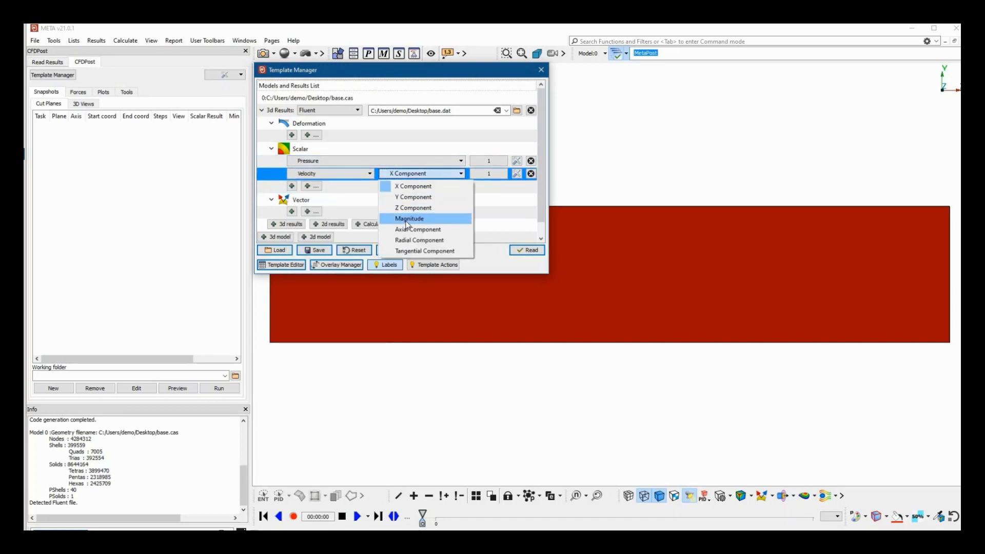
click(410, 219)
click(292, 186)
click(292, 185)
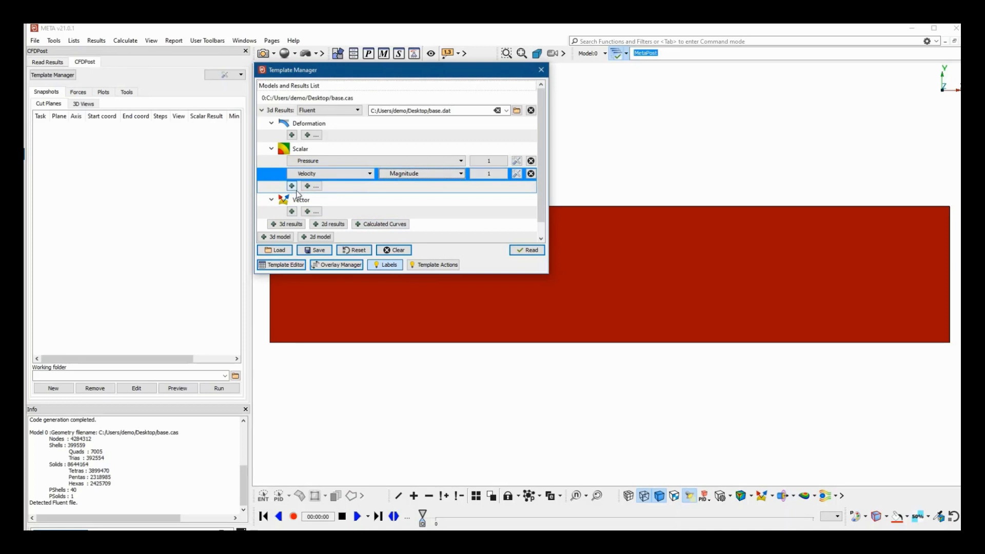
click(306, 190)
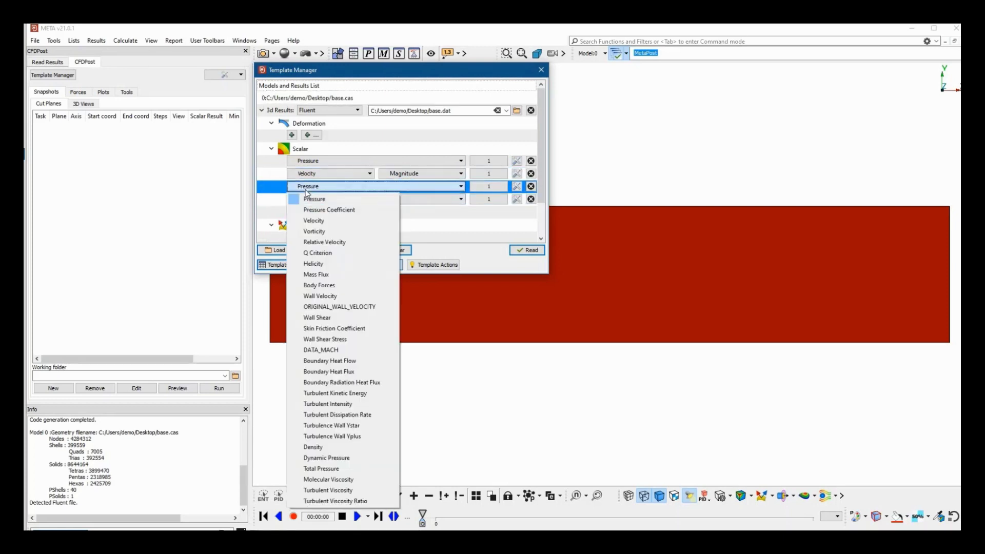
click(437, 185)
click(531, 186)
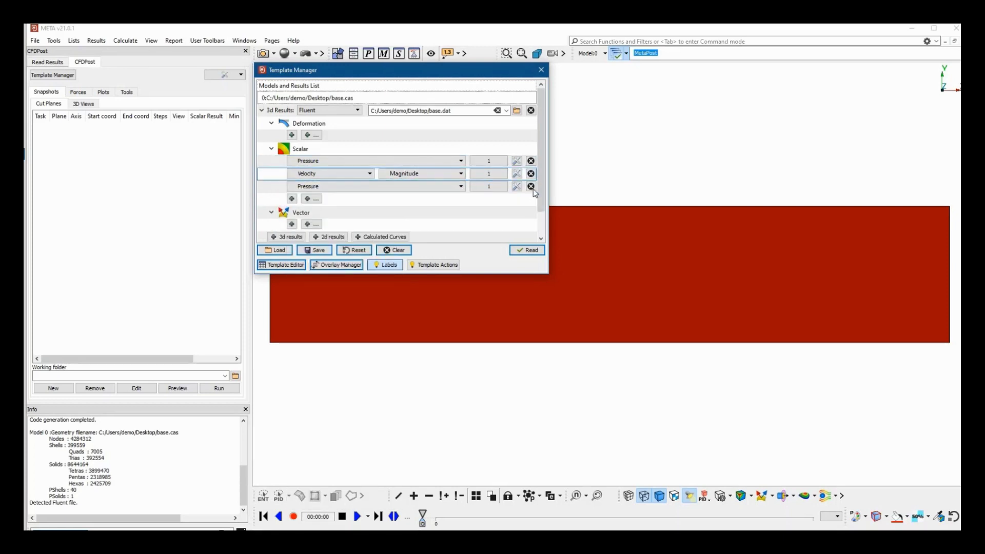
click(531, 186)
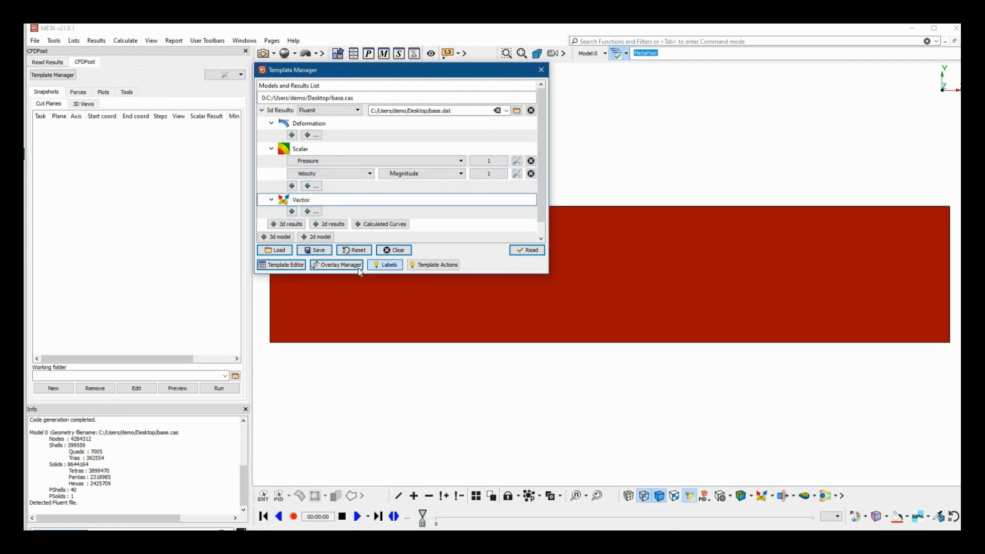
Step: Add a Velocity vector result and read all the defined scalar and vector results
click(292, 211)
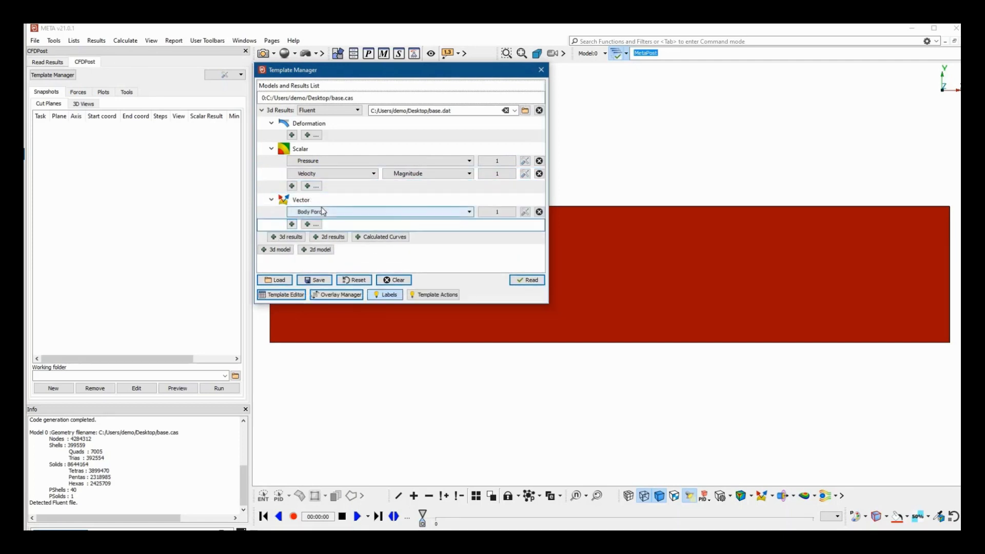
click(322, 212)
click(327, 227)
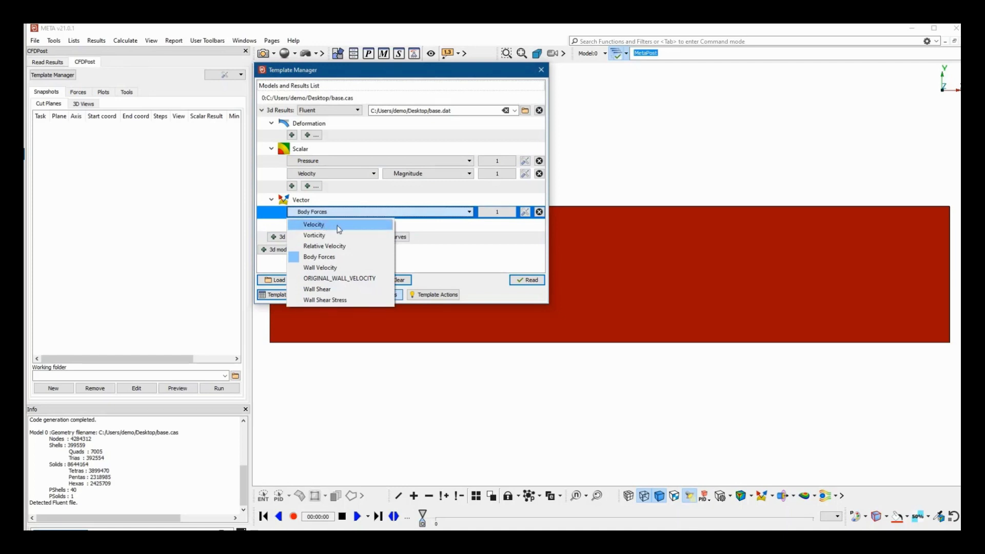
click(526, 280)
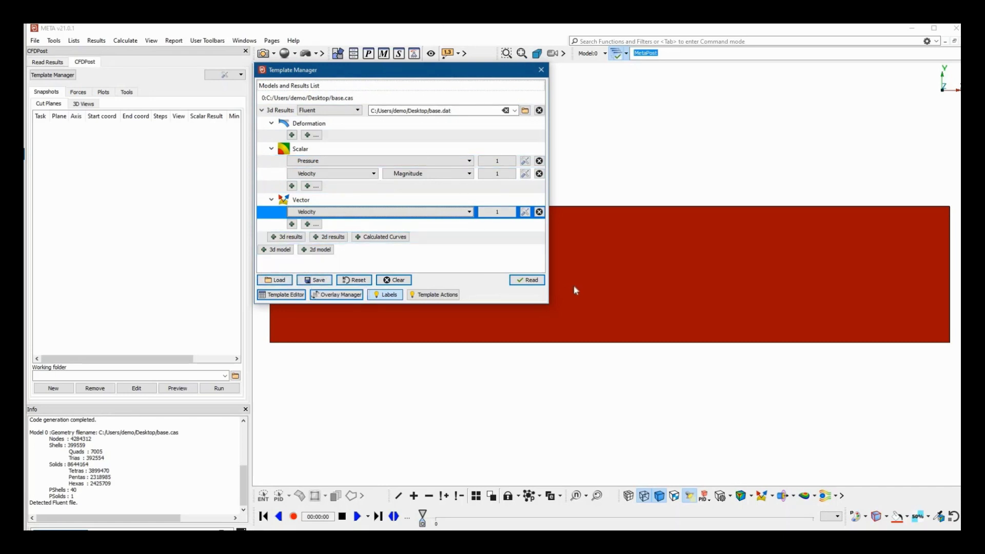
click(522, 280)
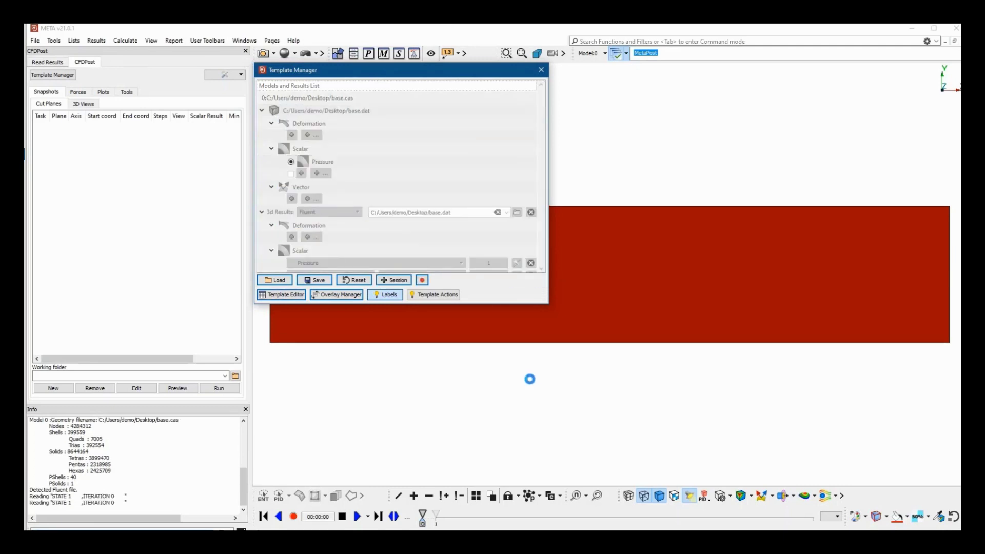
Step: Close the Template Manager and display State 1 of the results in a maximized main window
click(539, 71)
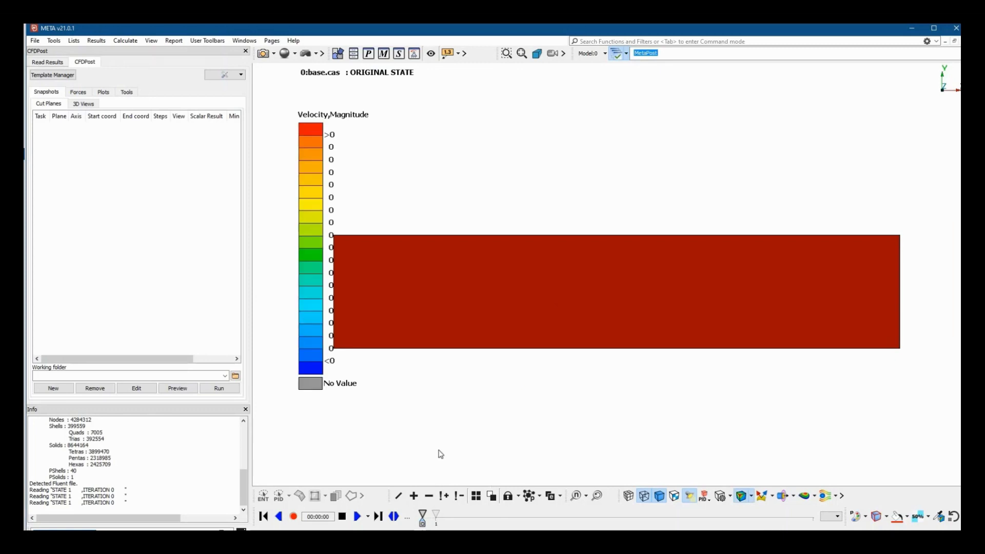
drag(423, 519, 436, 518)
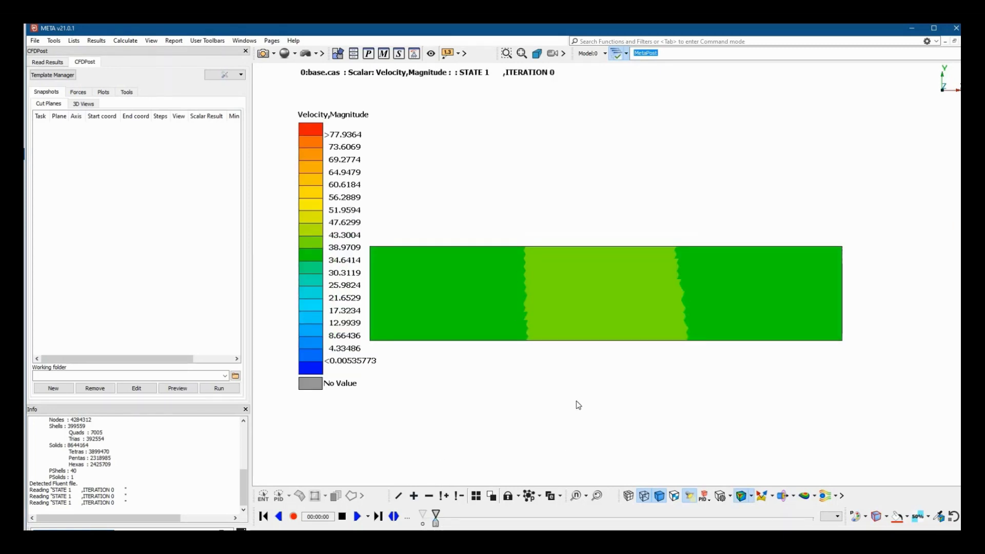
click(933, 27)
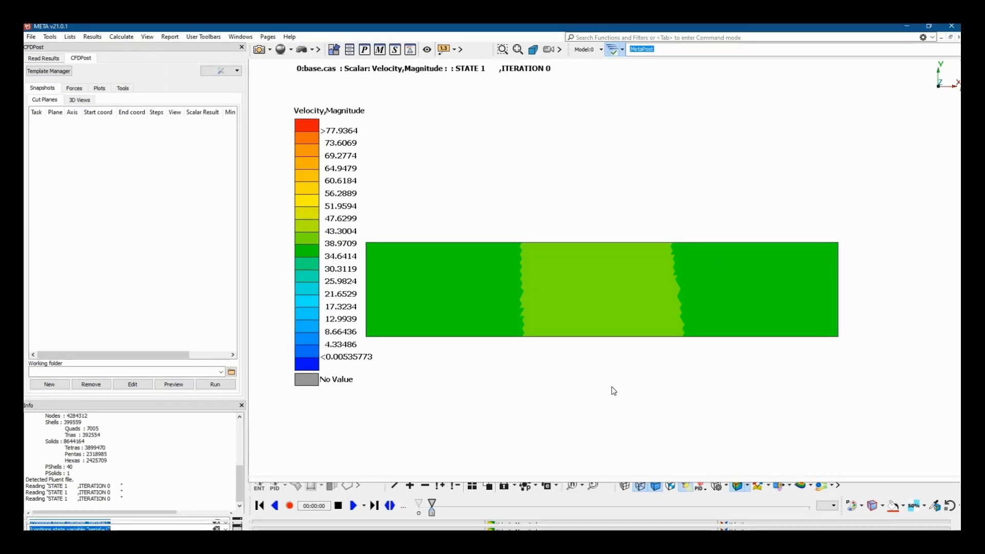
Step: Erase the surrounding flow domain parts by PID, leaving only the car on display
click(426, 485)
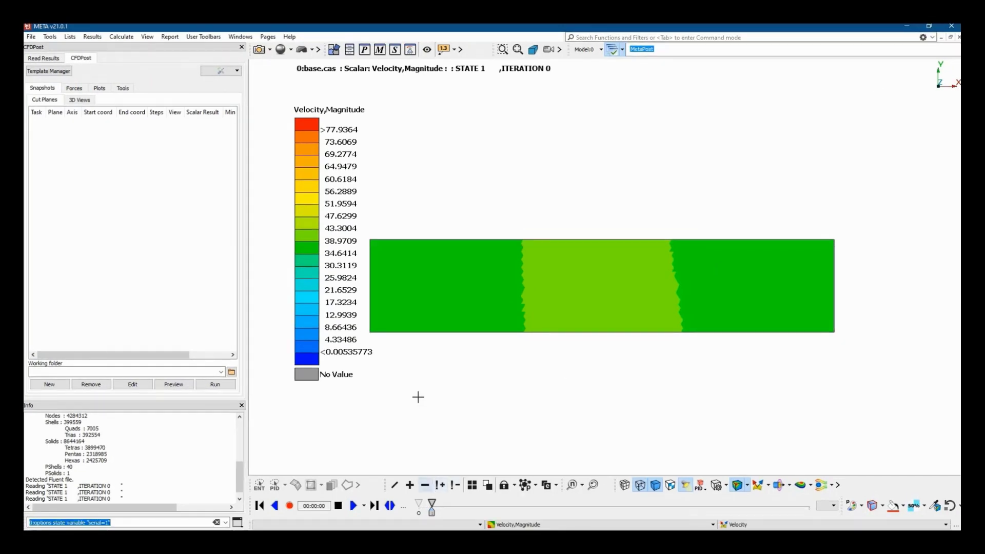
drag(418, 398, 343, 219)
middle_click(790, 219)
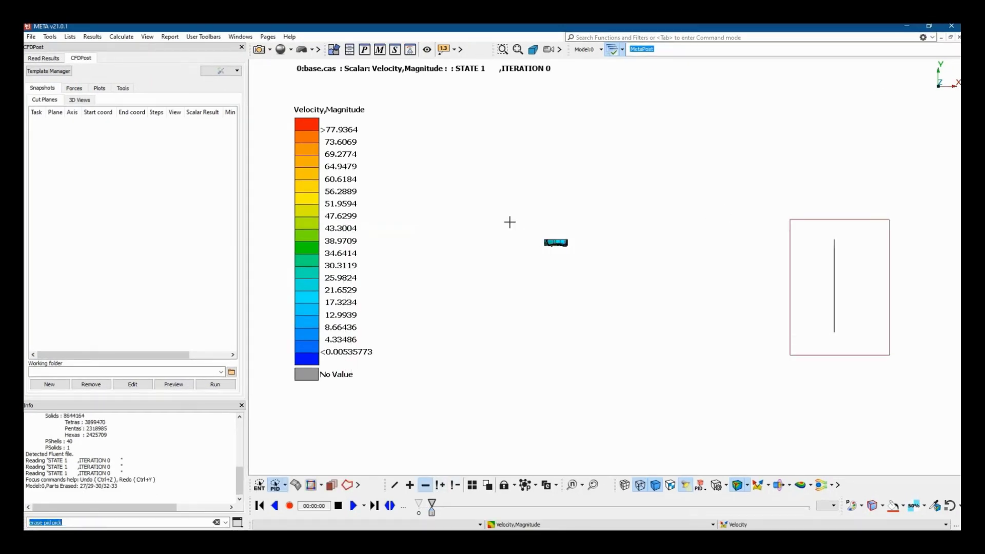
middle_click(564, 224)
scroll(567, 268, up, 3)
ctrl+drag(630, 175, 524, 264)
scroll(524, 265, up, 4)
scroll(572, 237, up, 3)
ctrl+middle_drag(571, 238, 633, 211)
ctrl+drag(260, 236, 307, 250)
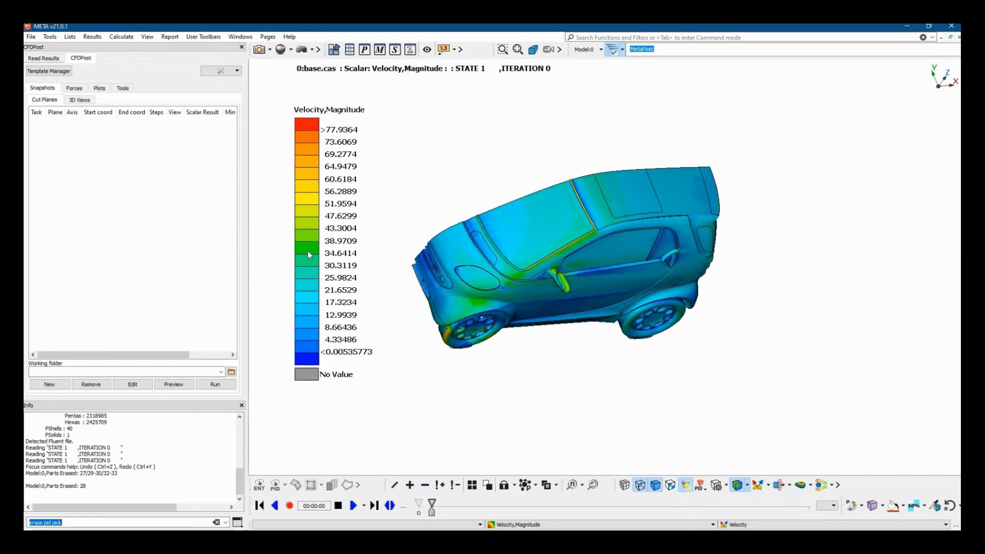
Step: Set the velocity fringe options to On Node and Contour + Contour Line Plot
right_click(307, 250)
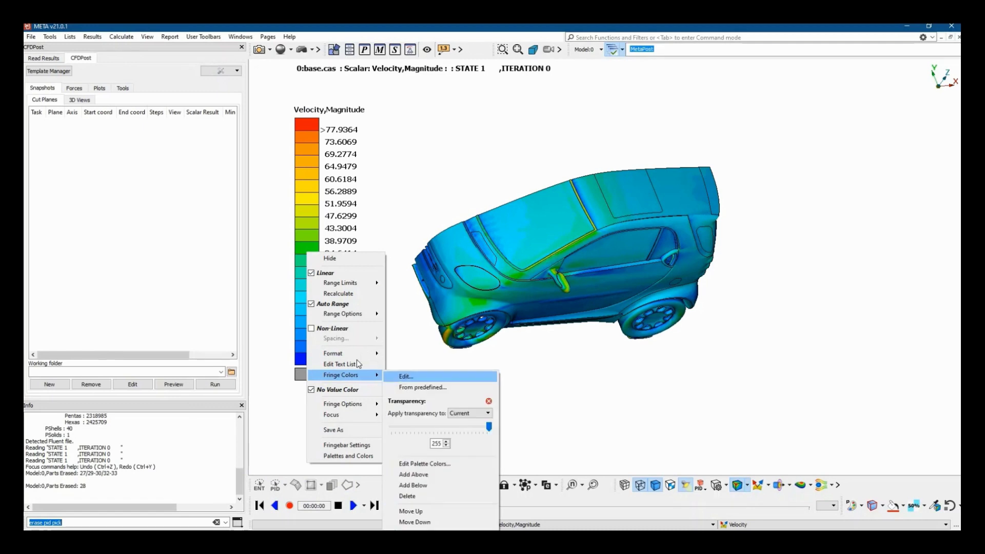
mouse_move(359, 404)
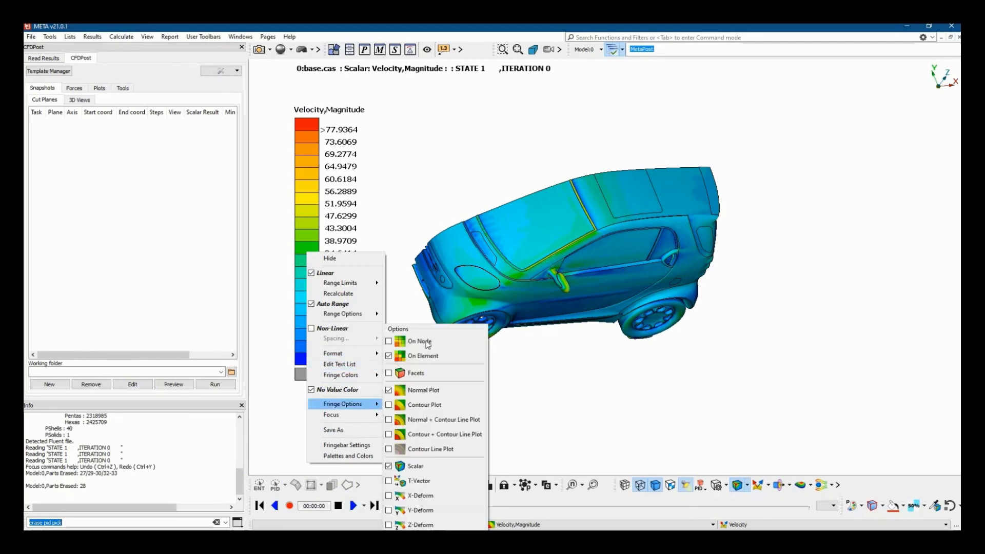
click(420, 341)
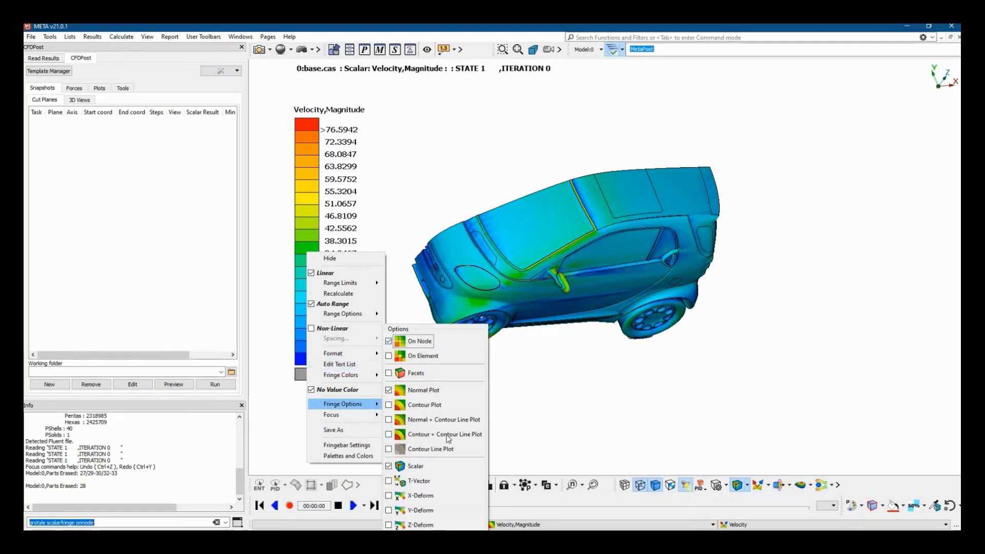
click(448, 435)
click(321, 185)
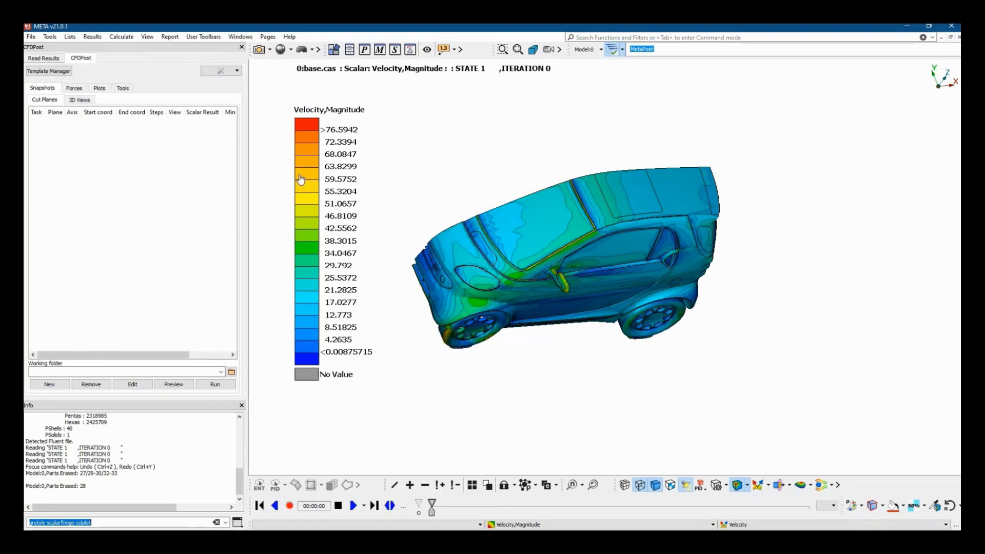
Step: Set the velocity fringe range limits to a maximum of 50 and a minimum of 0
right_click(301, 179)
mouse_move(336, 205)
double_click(474, 215)
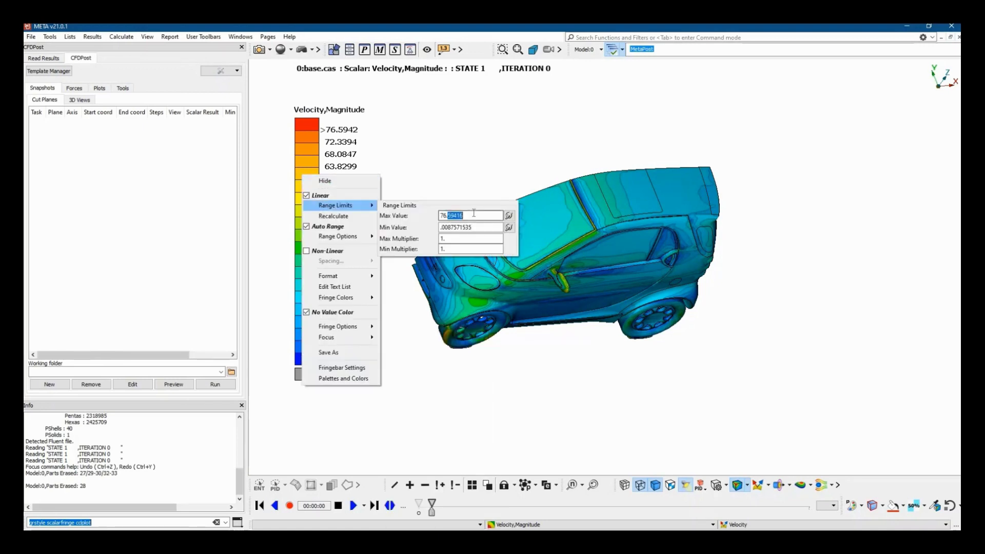
text(50)
key(Return)
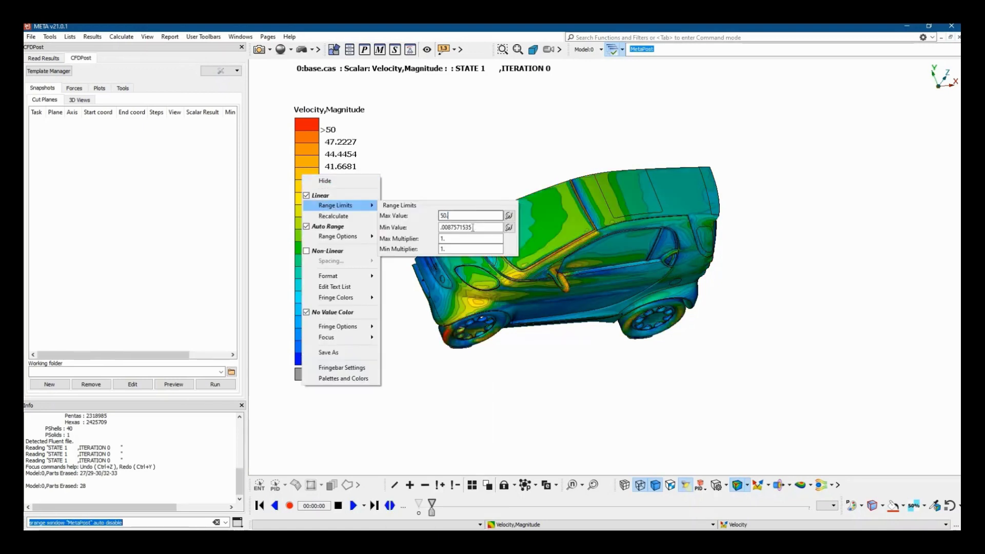
double_click(472, 227)
text(.0)
key(Return)
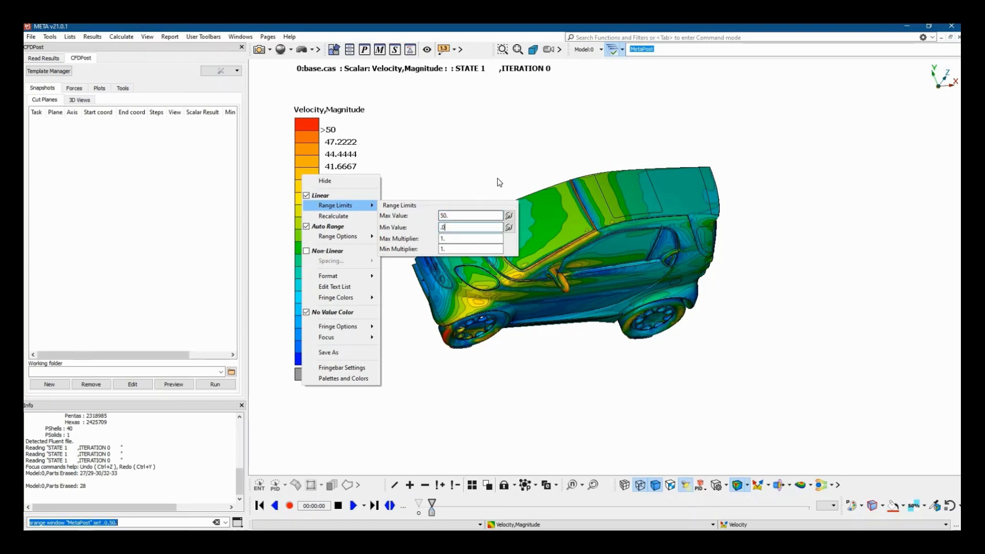
click(540, 252)
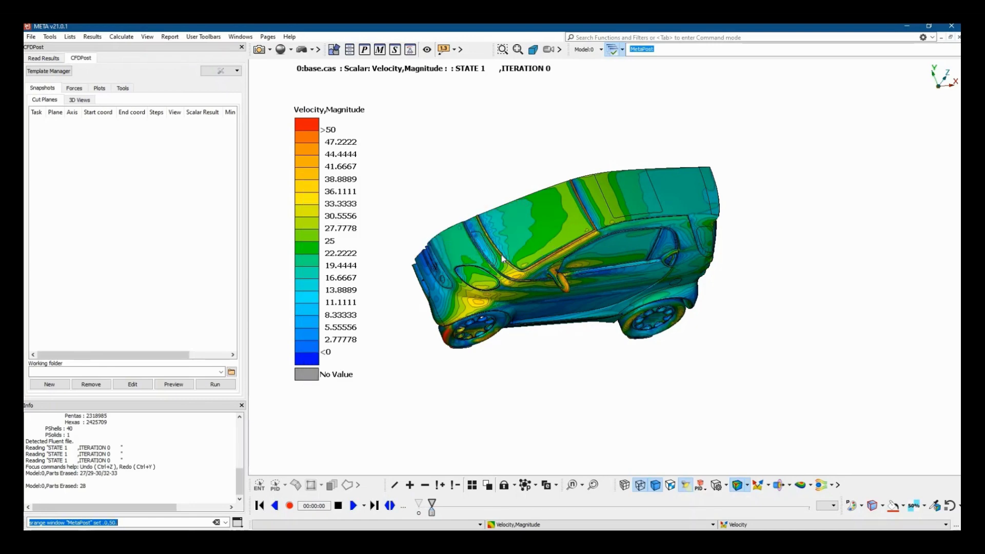
Step: Create a default YZ cut plane and slide its origin to about X = 0.001 so that it cuts through the car
ctrl+drag(501, 255, 349, 245)
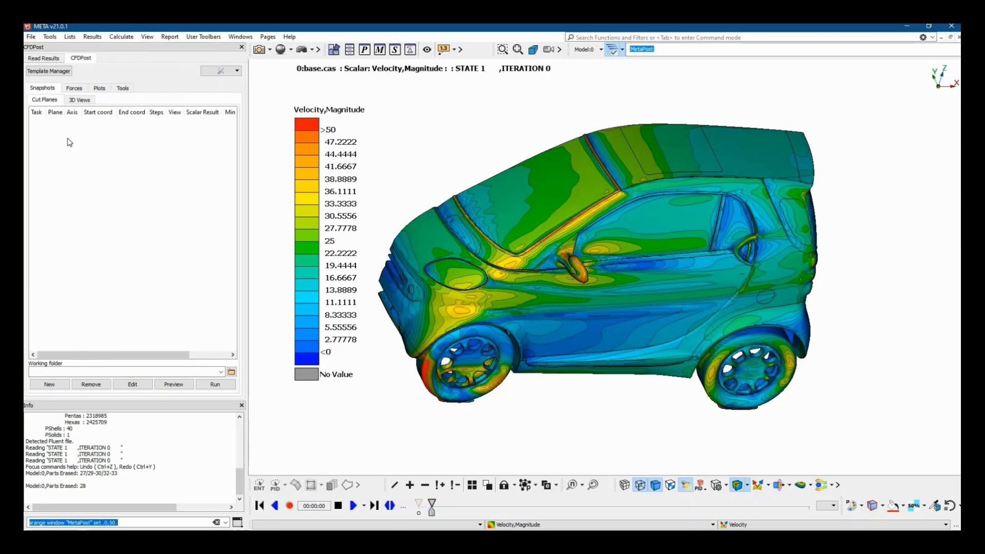
click(783, 486)
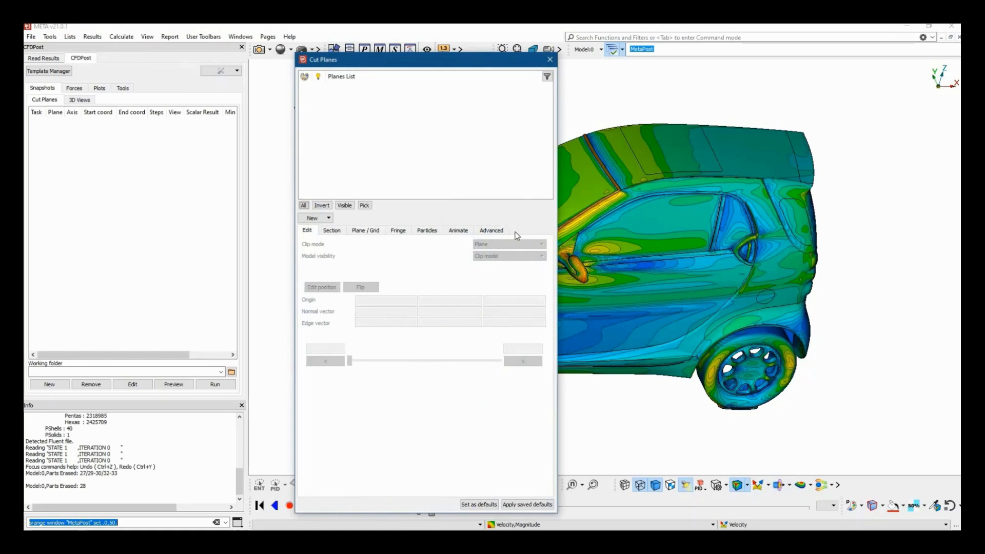
click(329, 219)
click(331, 242)
click(417, 371)
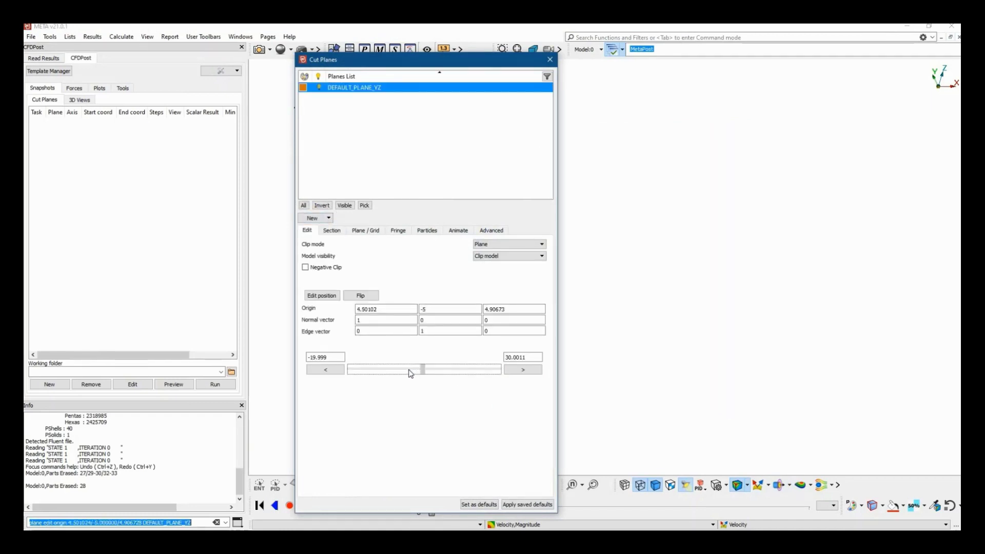
drag(833, 226, 599, 237)
click(513, 154)
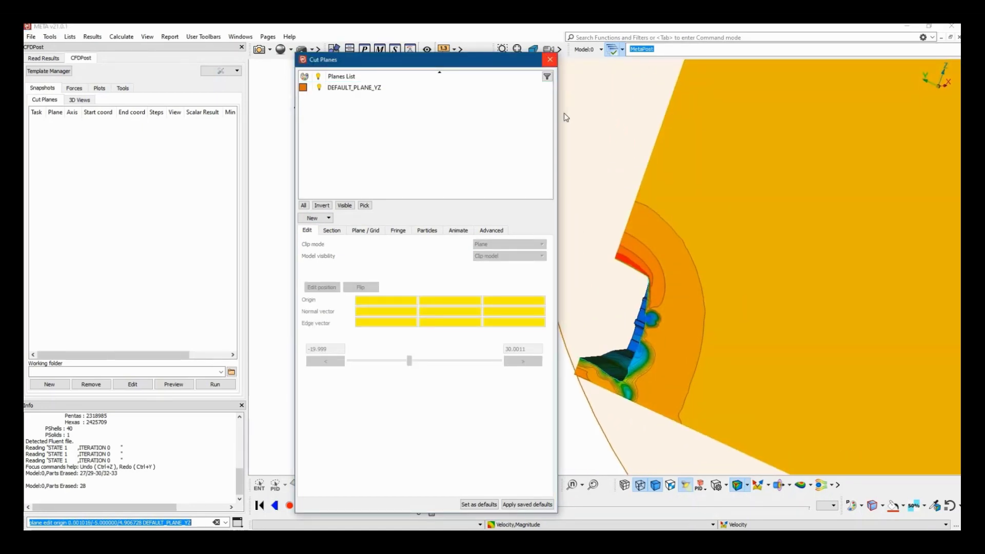
click(550, 59)
drag(654, 325, 585, 336)
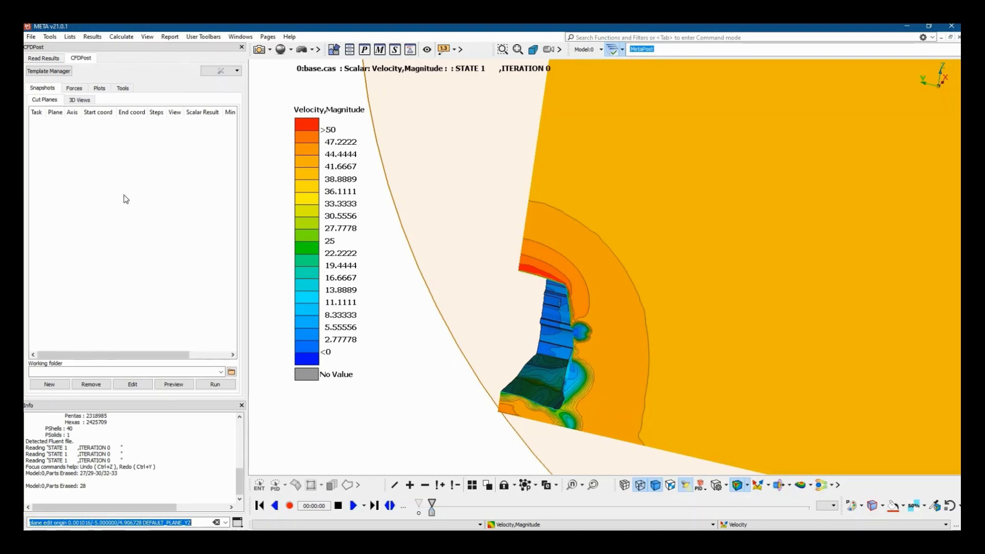
Step: Create a TEST folder on the Desktop and set it as the working folder for the cut plane snapshots
click(231, 373)
click(299, 359)
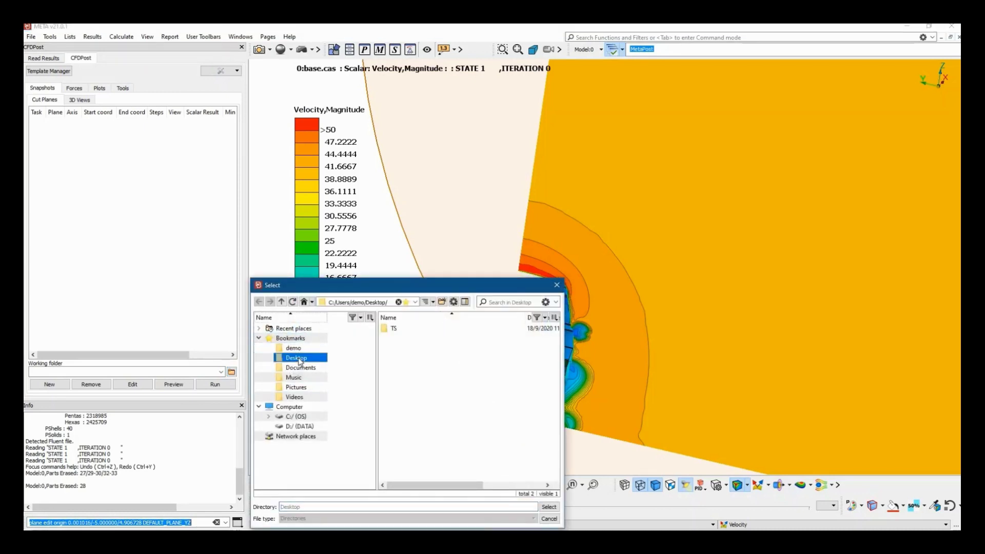
click(442, 302)
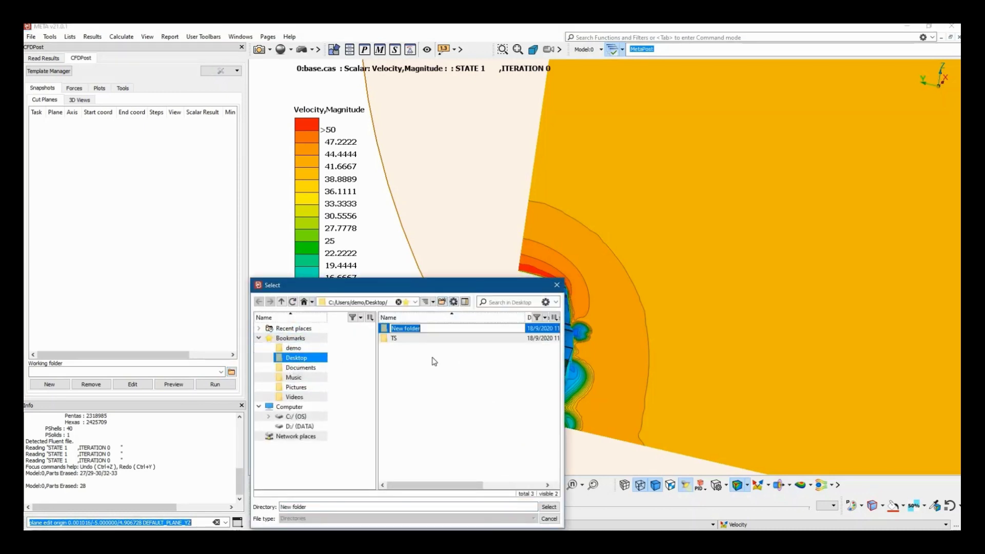
text(TEST)
key(Return)
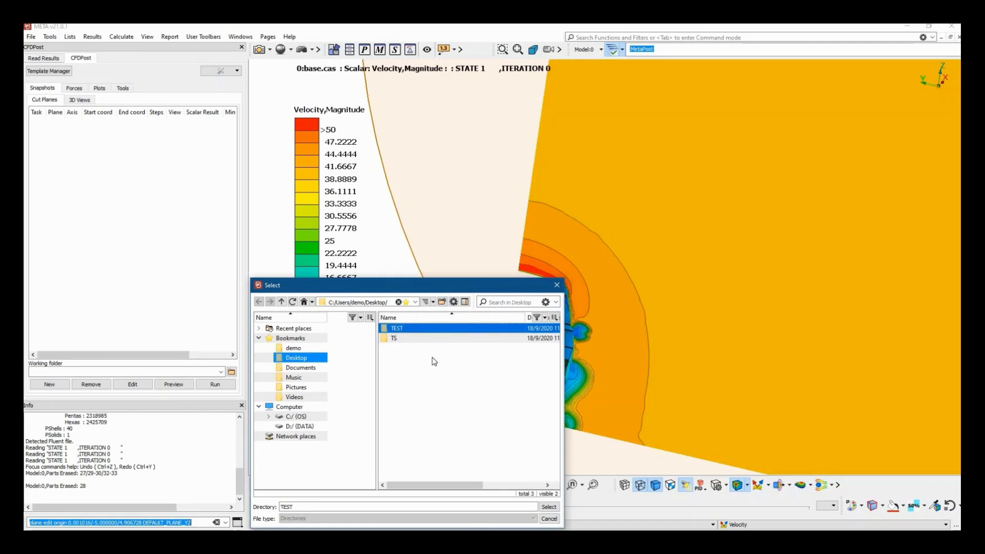
key(Return)
click(549, 507)
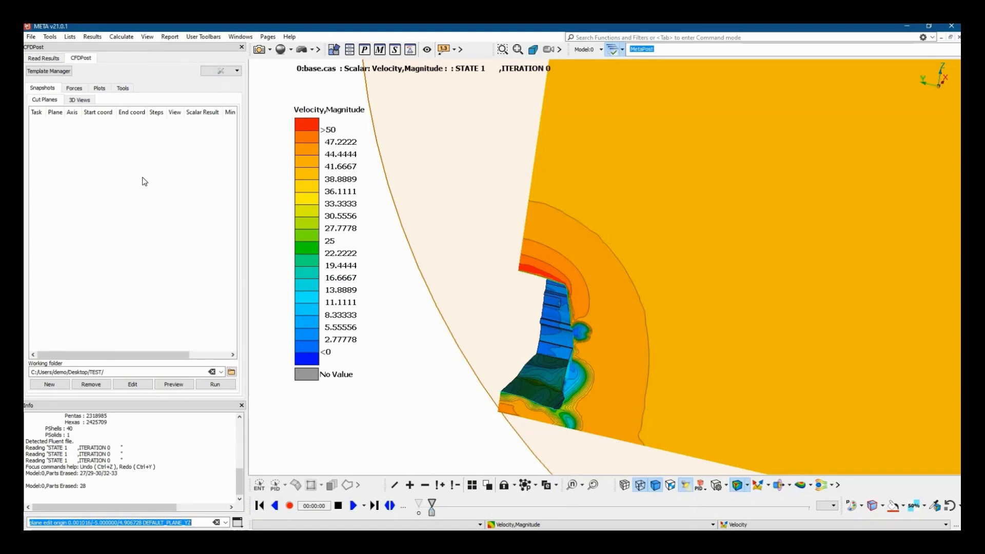
Step: Start a new cut planes task using DEFAULT_PLANE_YZ with X as the axis of movement
click(60, 387)
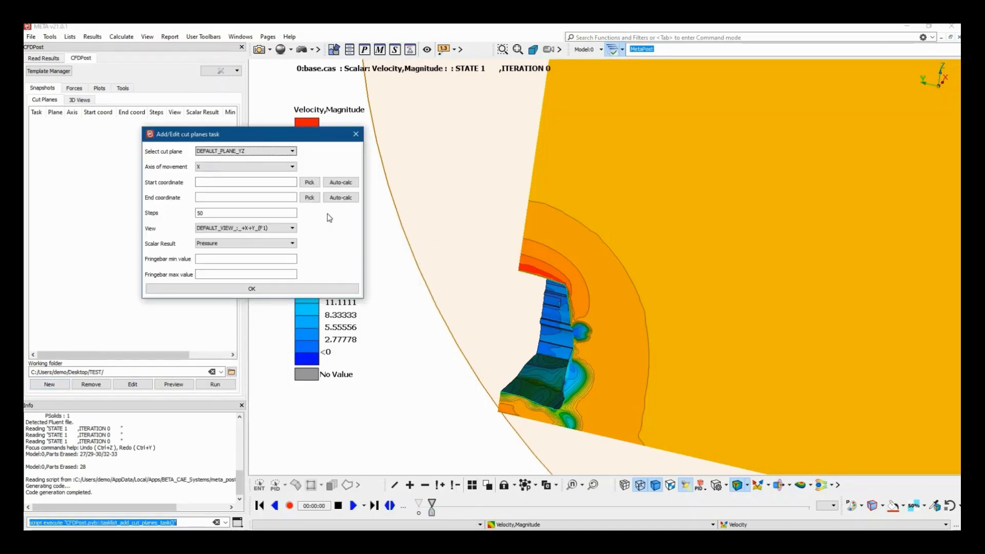
click(270, 152)
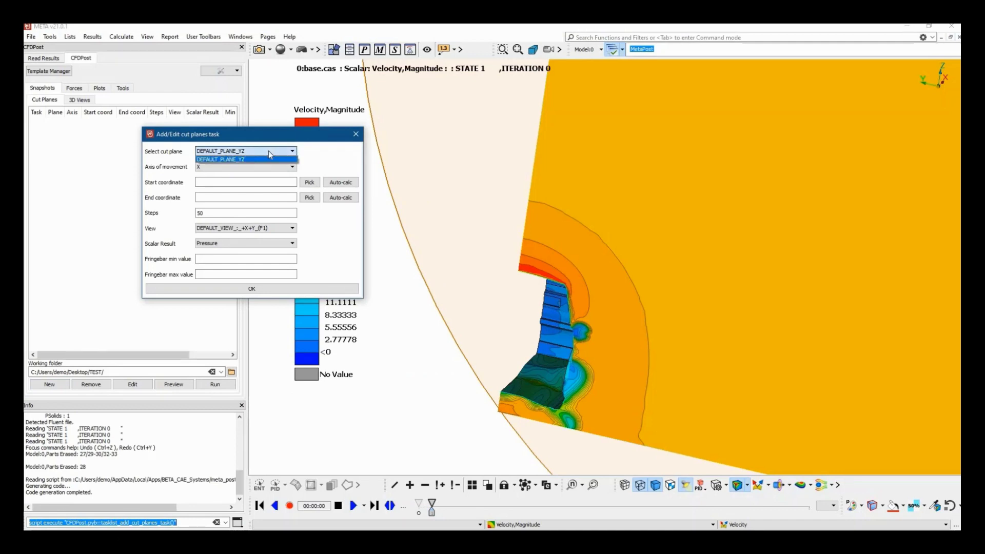
click(269, 150)
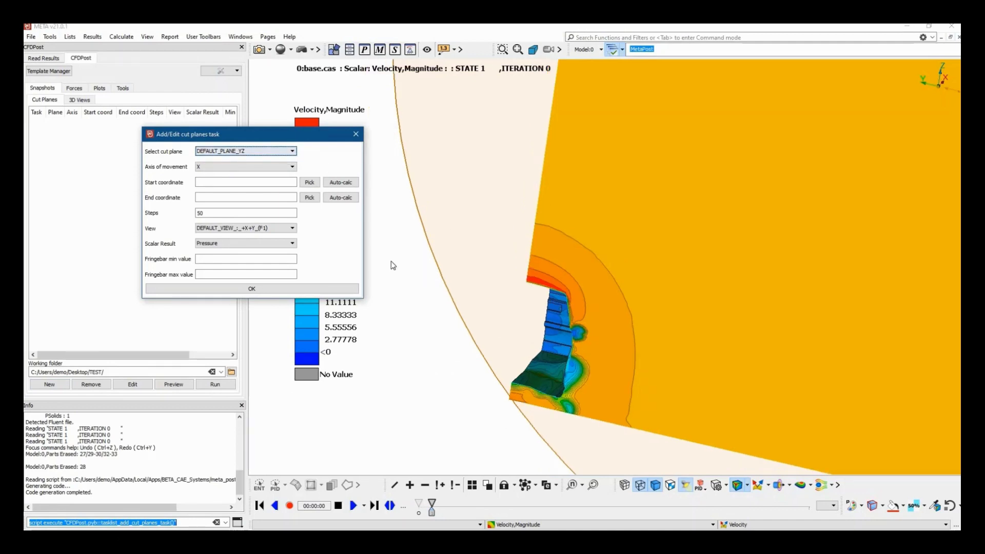
click(231, 167)
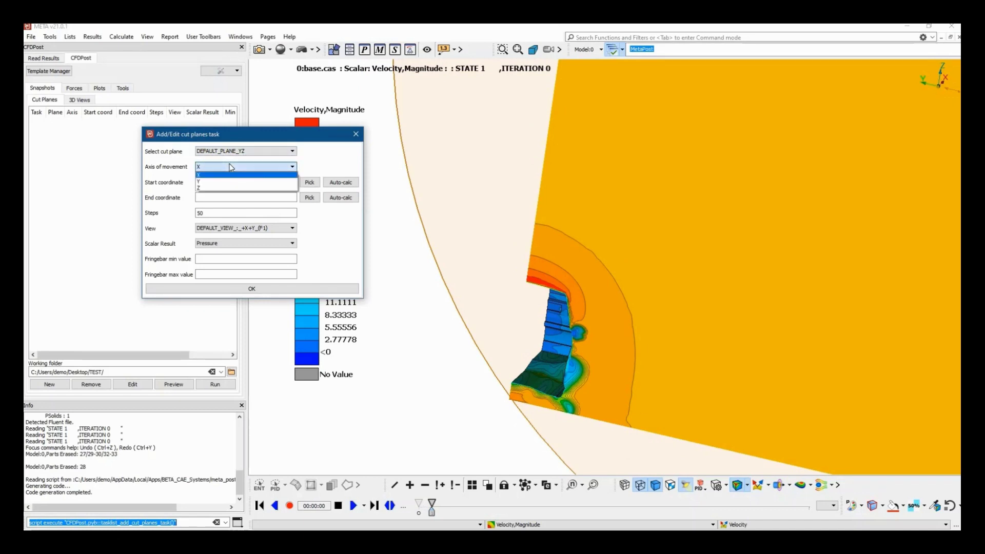
click(230, 165)
Step: Erase the surrounding domain part by PID so that only the car stays on display
drag(651, 362, 520, 229)
key(minus)
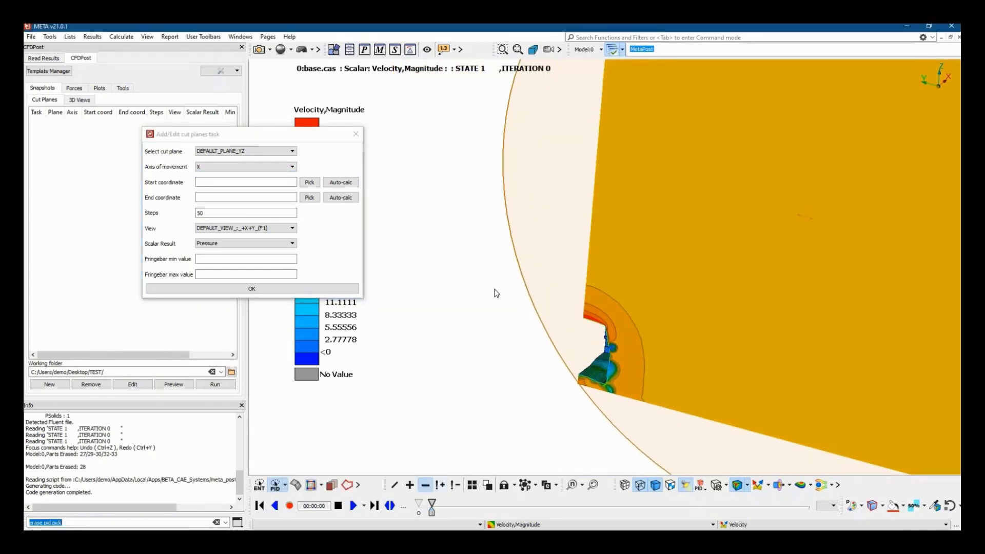
middle_click(488, 307)
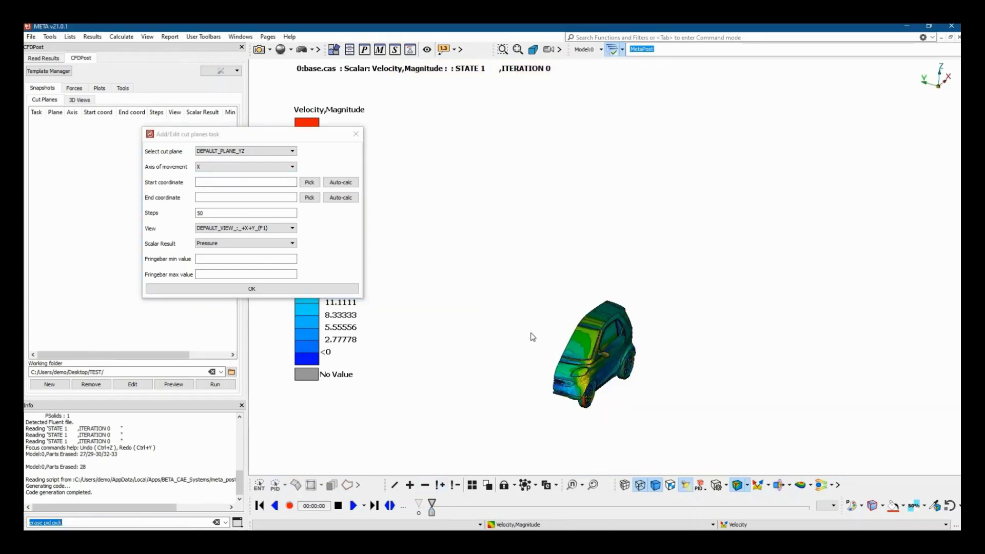
scroll(532, 338, up, 5)
scroll(539, 267, up, 1)
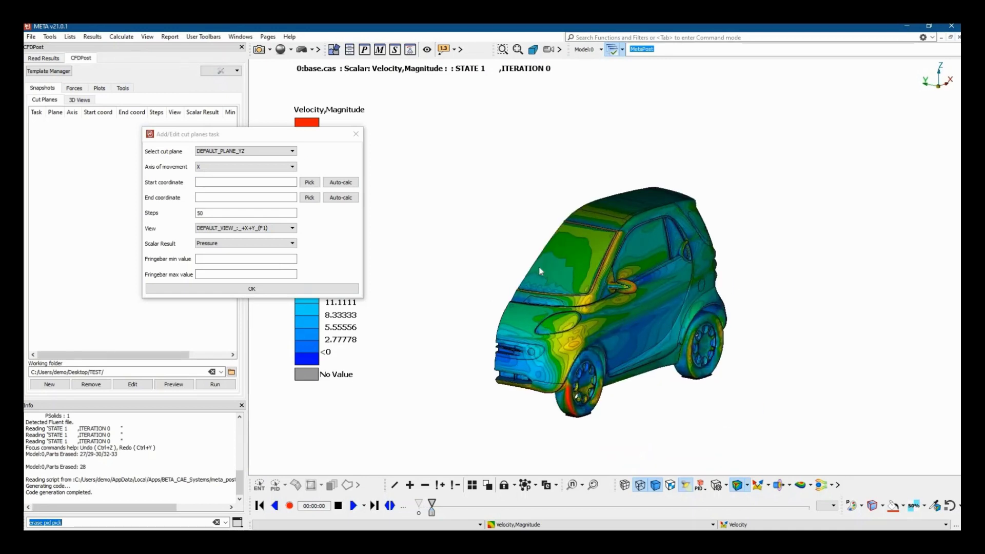
Step: Pick nodes on the car to set the task's start coordinate to -0.5689 and end coordinate to 0.6068
click(309, 182)
scroll(542, 265, up, 2)
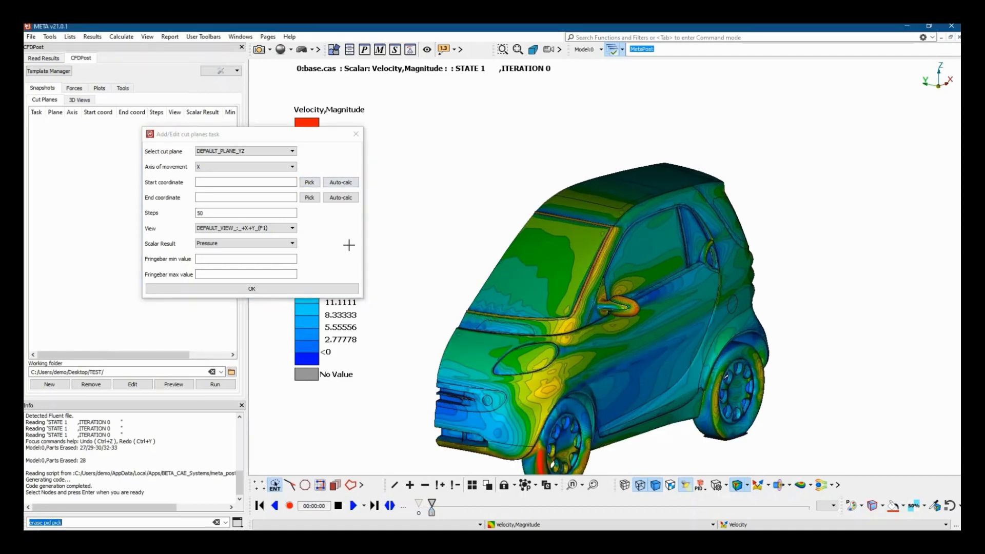
key(Return)
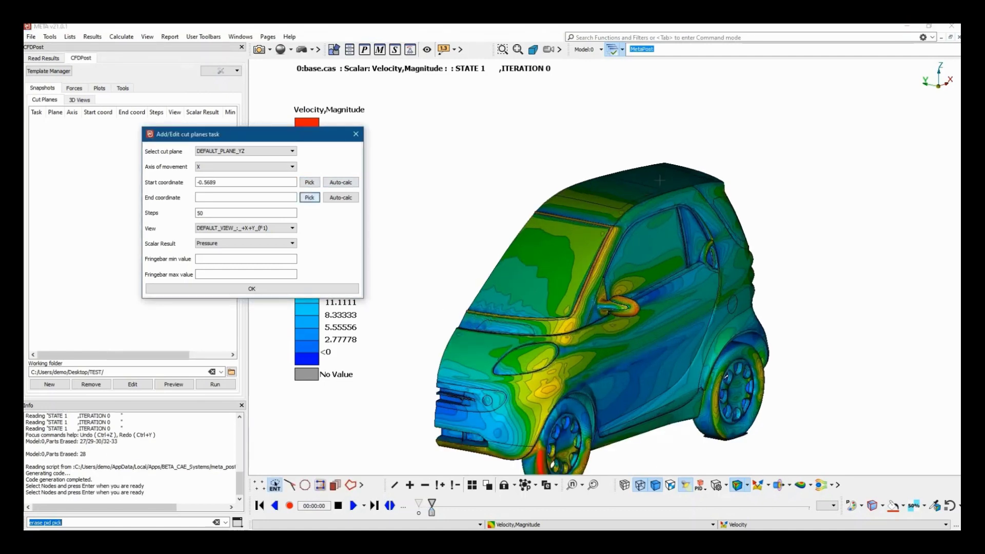
scroll(518, 202, down, 2)
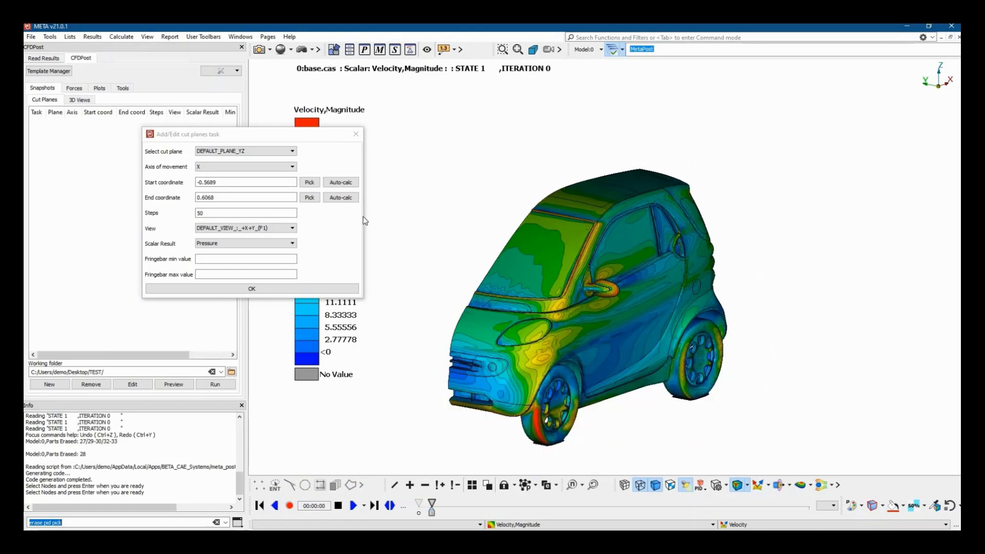
Step: Auto-calculate the task's start and end coordinates from the car, giving -1.2394 and 1.2623
click(341, 183)
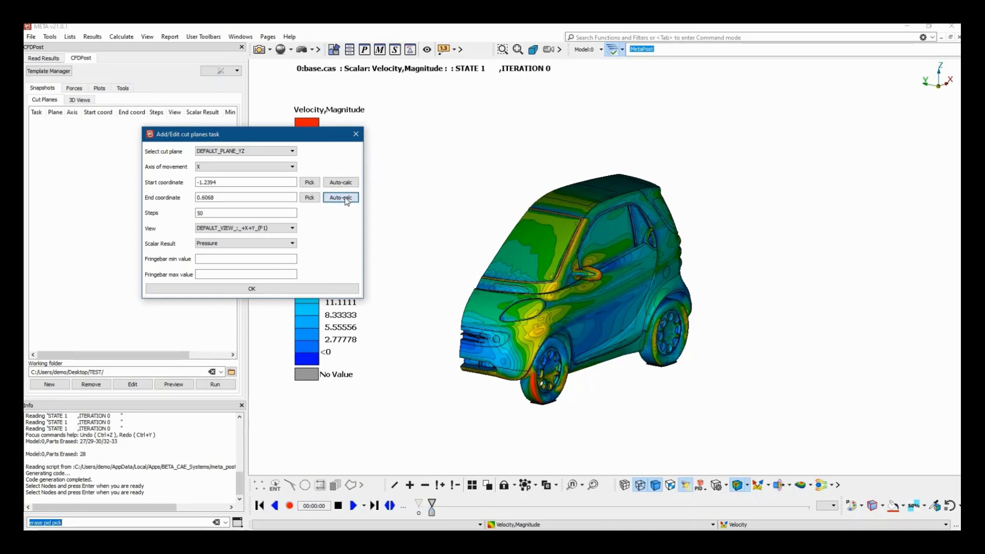
click(340, 198)
click(568, 297)
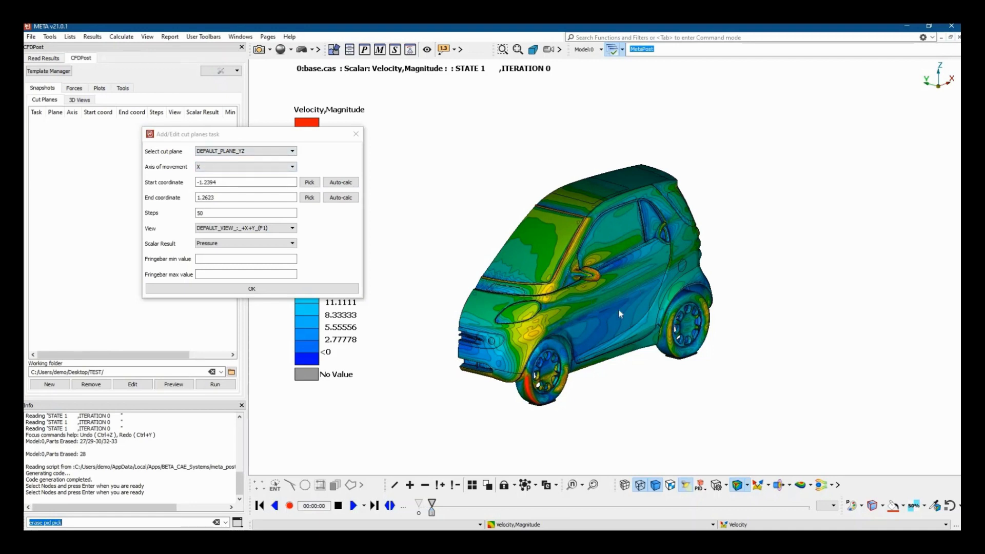
Step: Keep 50 steps for the cut planes task and set its view to DEFAULT_VIEW -X+Y (F2)
click(277, 213)
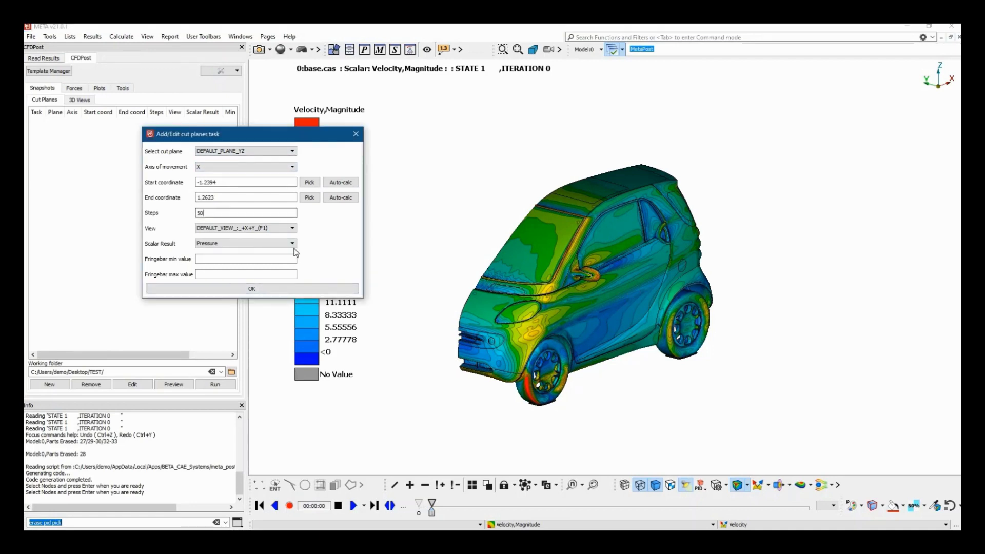
key(ctrl+a)
click(390, 249)
click(275, 228)
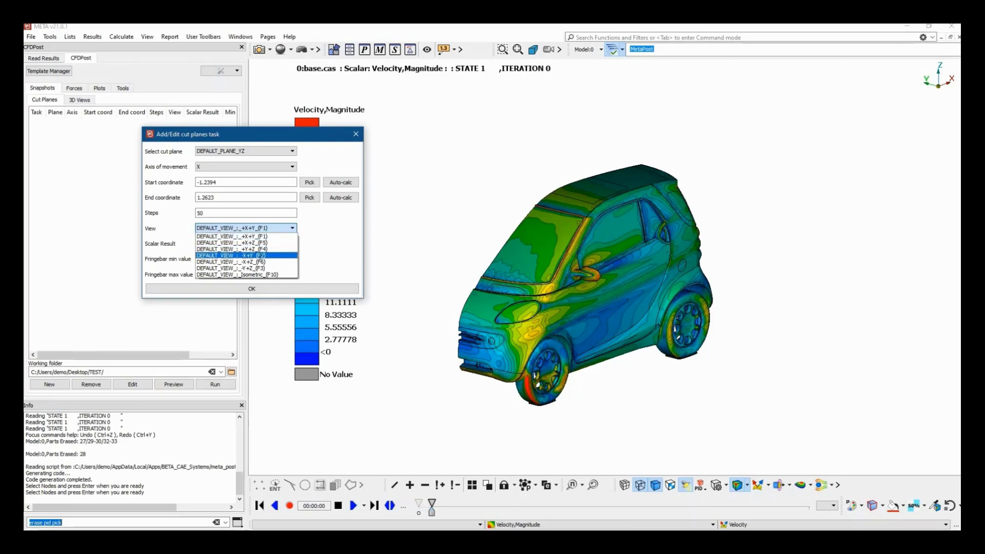
click(277, 255)
click(278, 230)
click(272, 258)
Step: Keep Pressure as the scalar result, set the fringebar range from 0 to 50, and add the task to the list
click(266, 242)
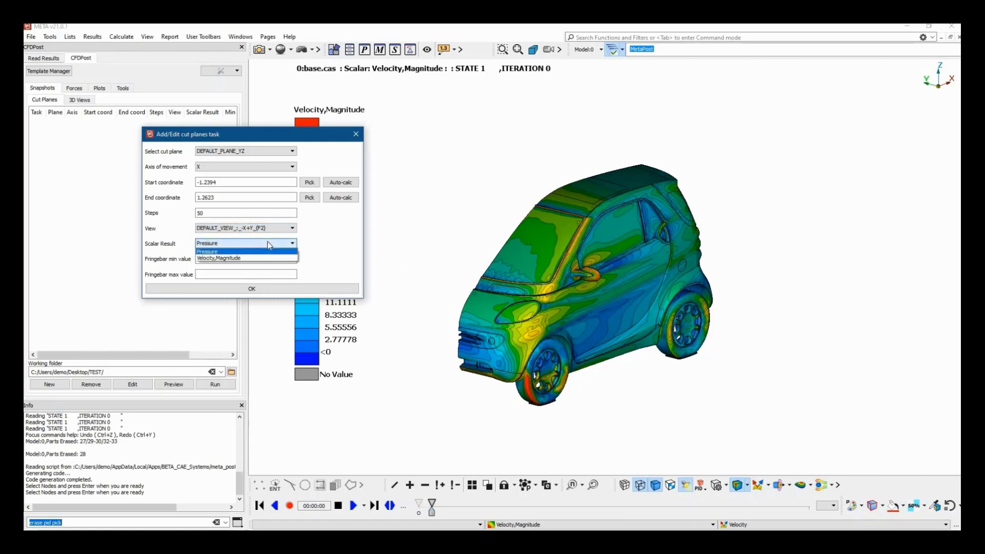
click(268, 243)
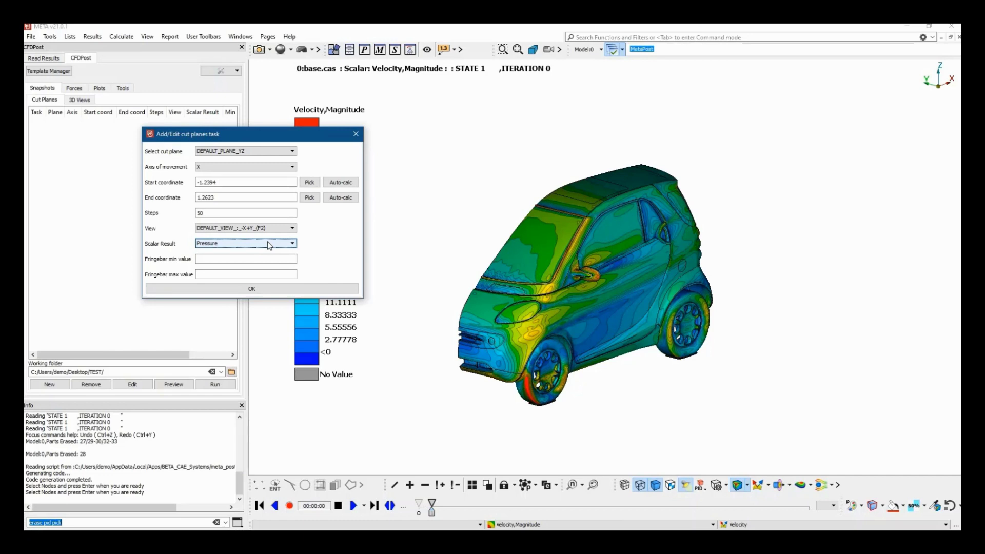
click(216, 258)
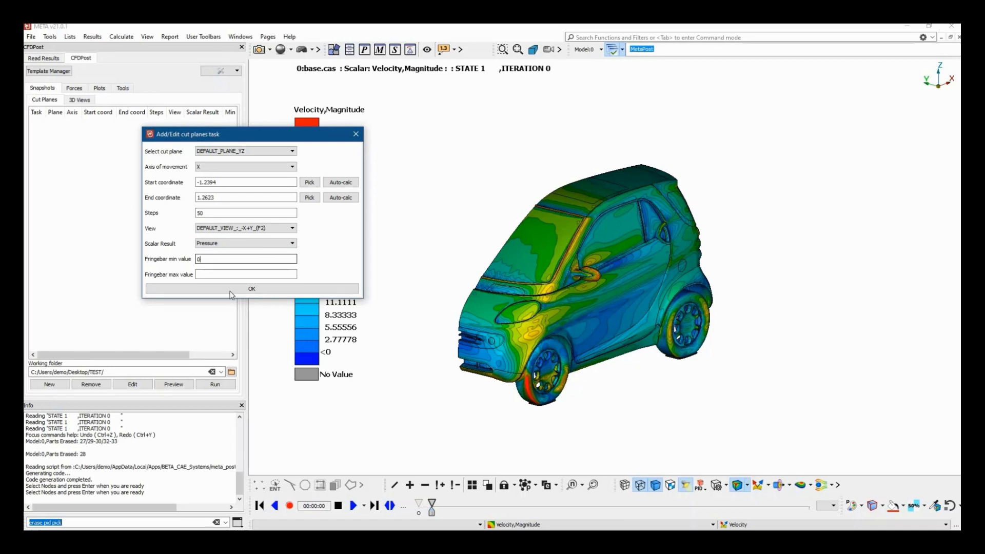
click(216, 275)
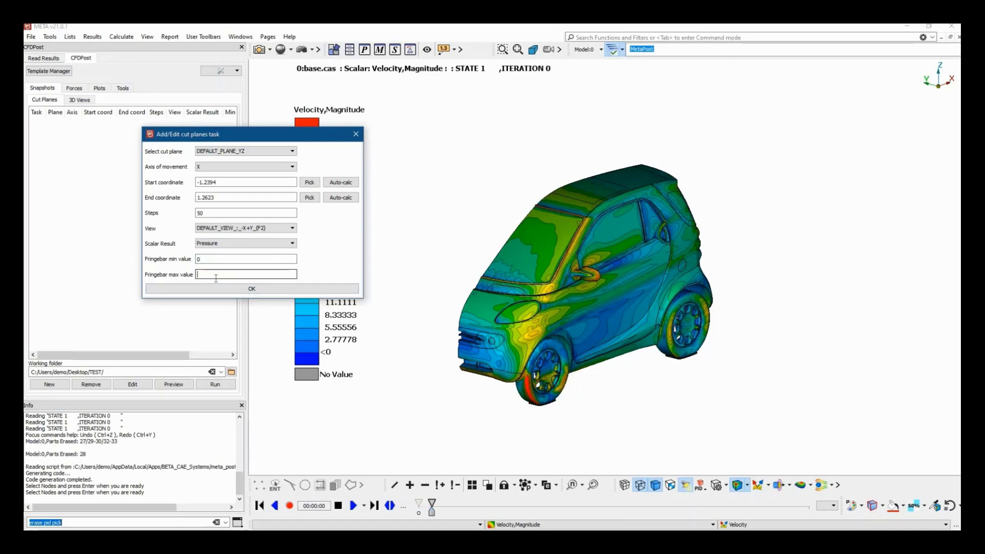
click(215, 289)
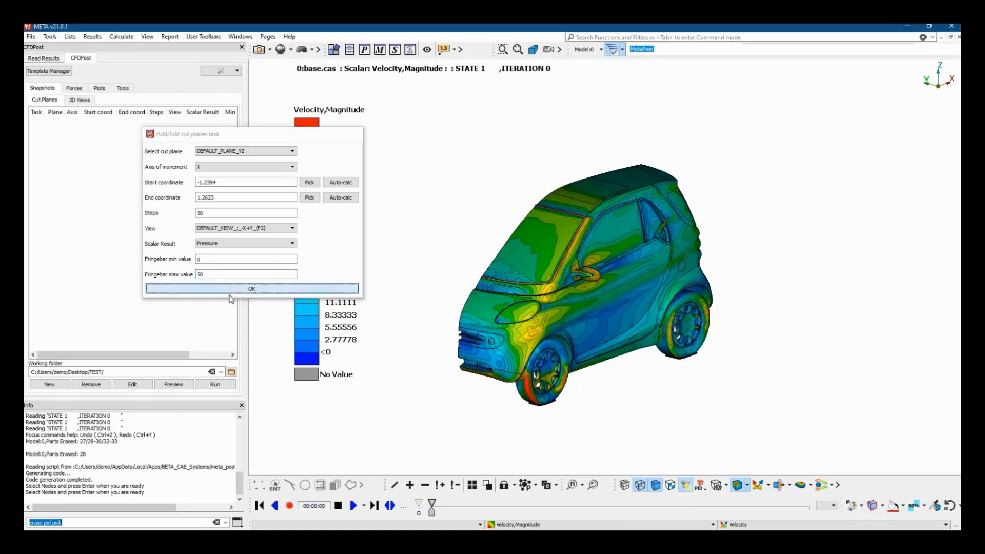
click(111, 124)
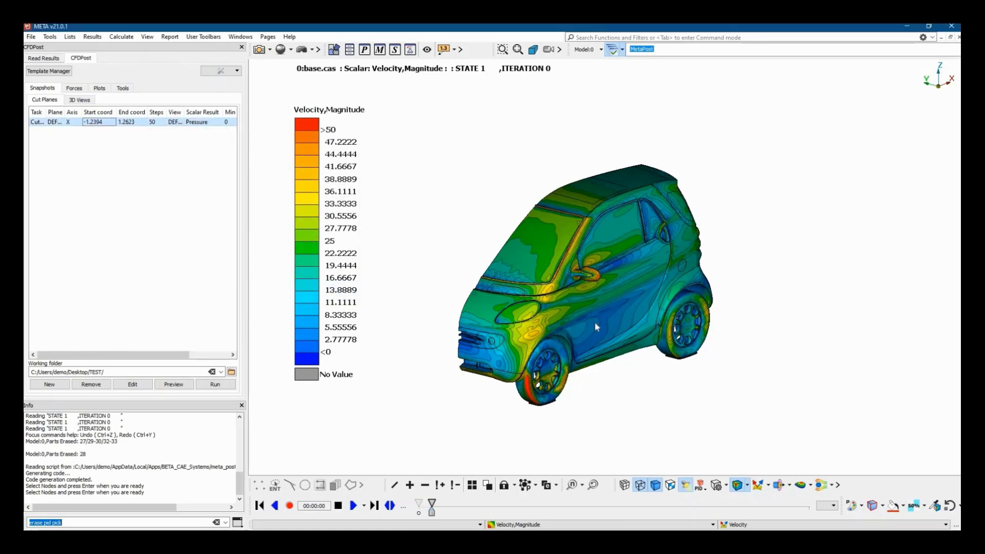
Step: Start a second cut planes task using DEFAULT_PLANE_YZ with Y as the axis of movement
click(50, 385)
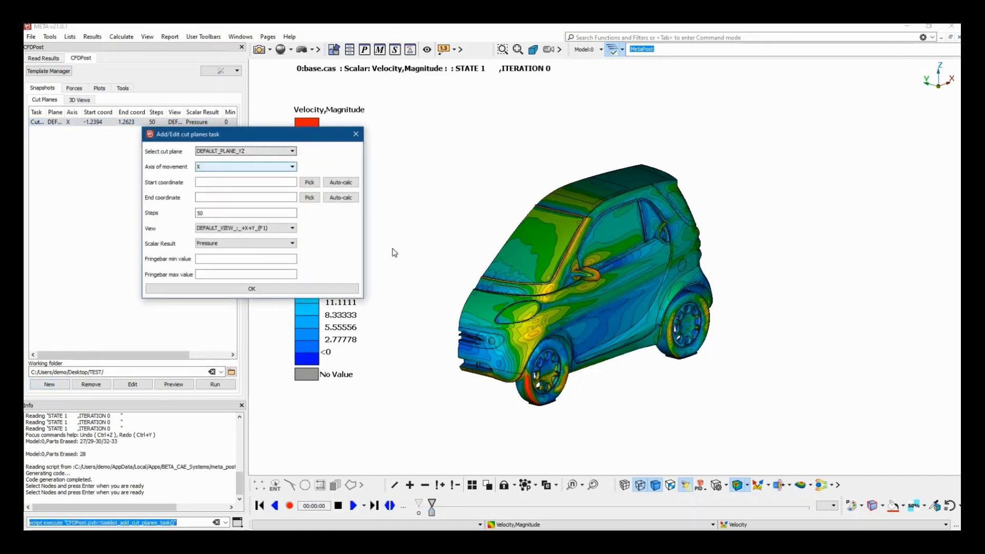
click(266, 152)
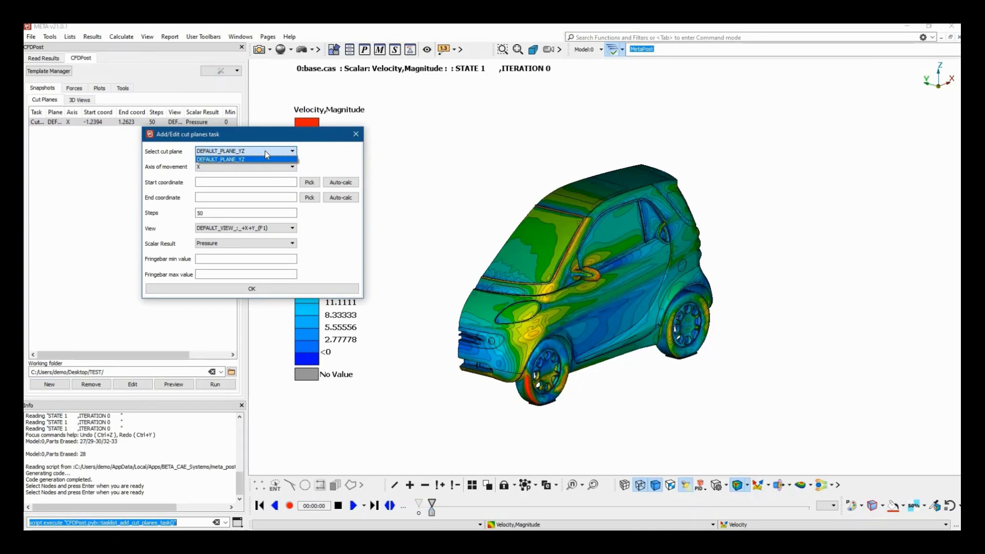
click(265, 159)
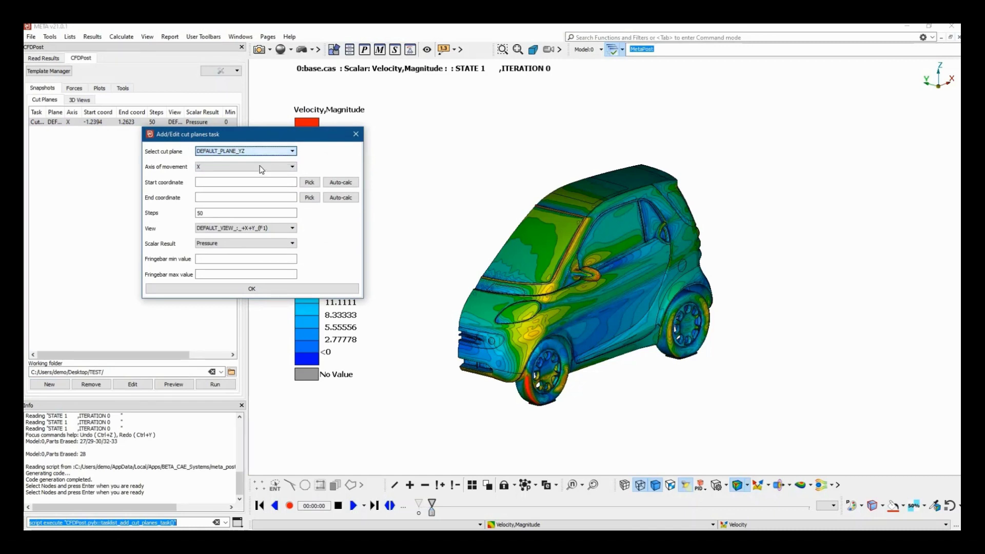
click(223, 168)
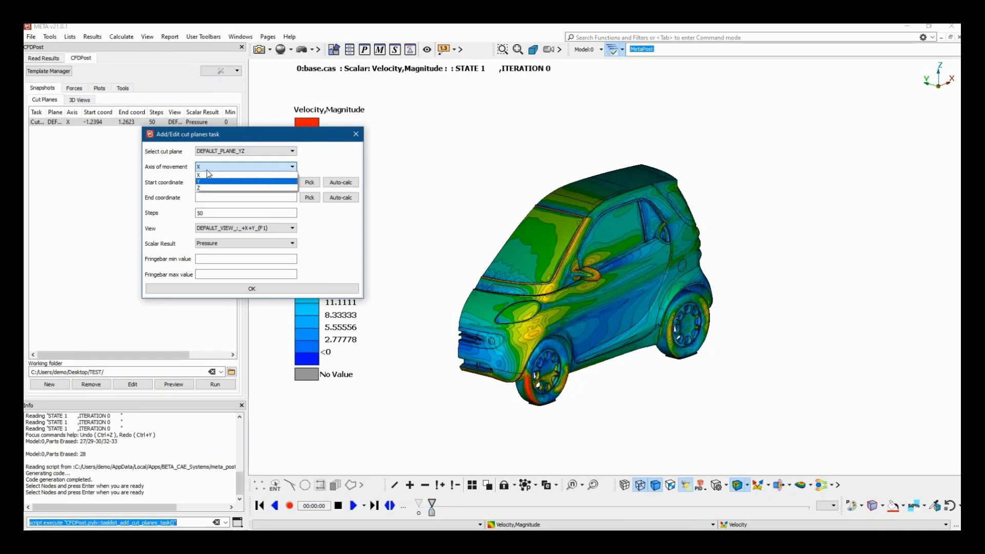
click(210, 181)
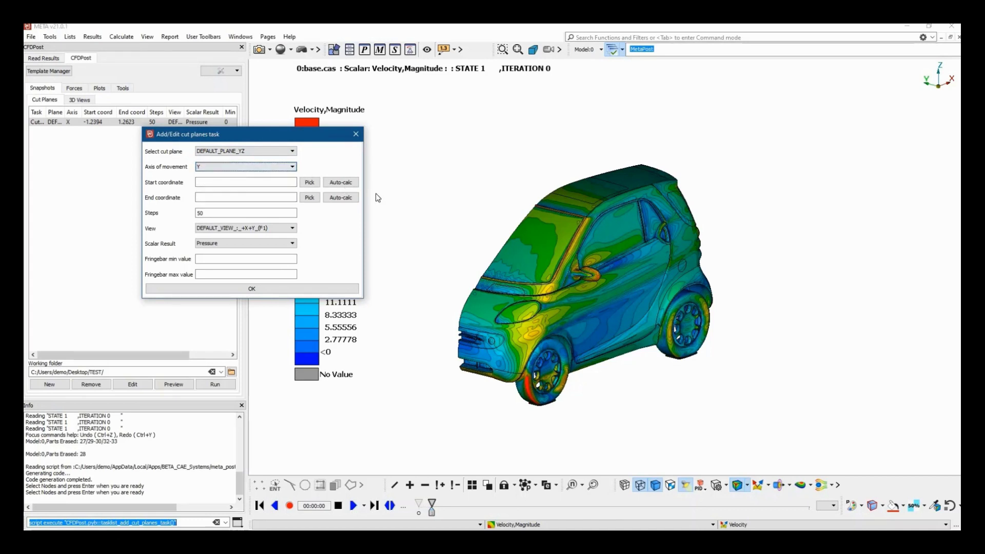
Step: Auto-calculate the start coordinate as -0.8437, set the end coordinate to 0.0001, and set the steps to 20
click(348, 183)
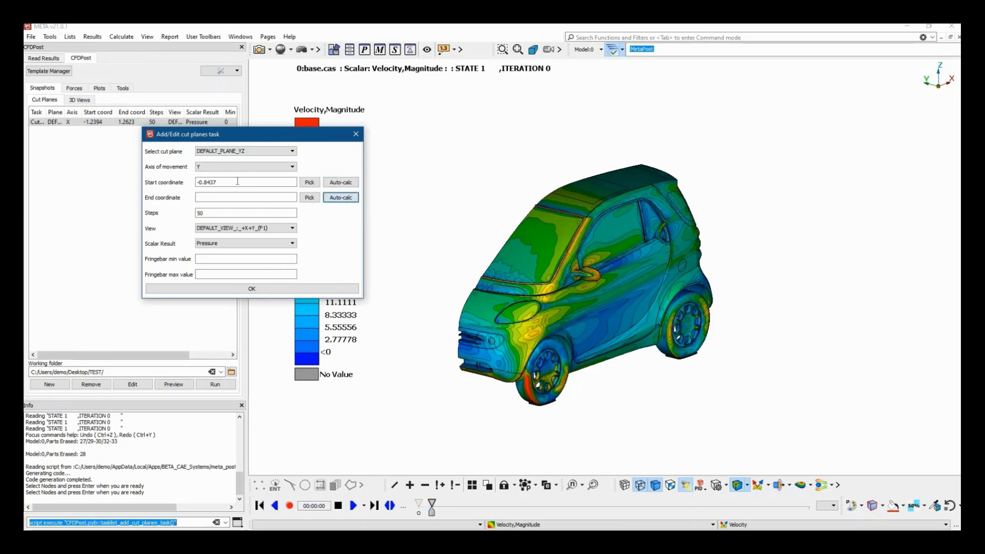
click(220, 197)
text(0.0001)
click(200, 168)
double_click(224, 216)
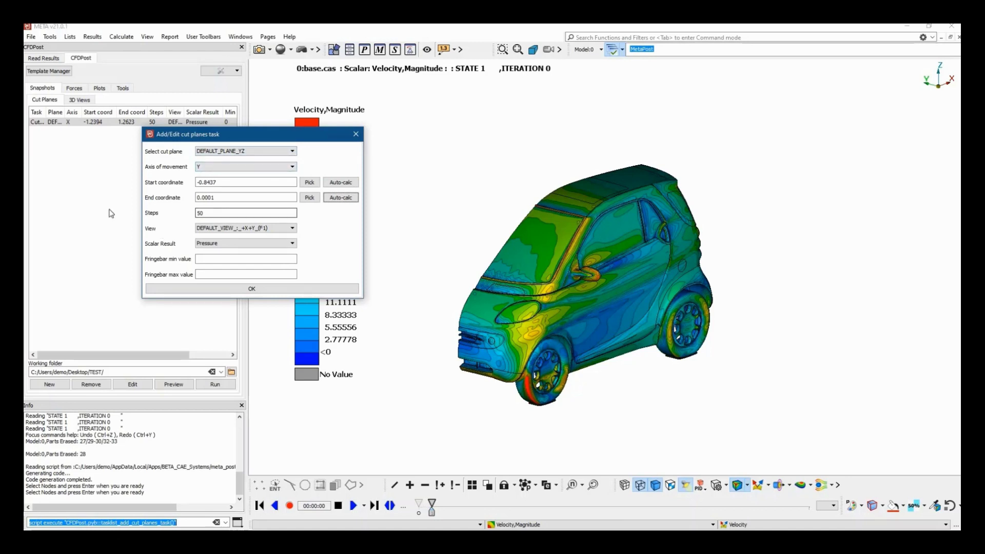
text(20)
Step: Set the second cut planes task's view to DEFAULT_VIEW -Y+Z (F3) and its scalar result to Velocity,Magnitude
click(265, 231)
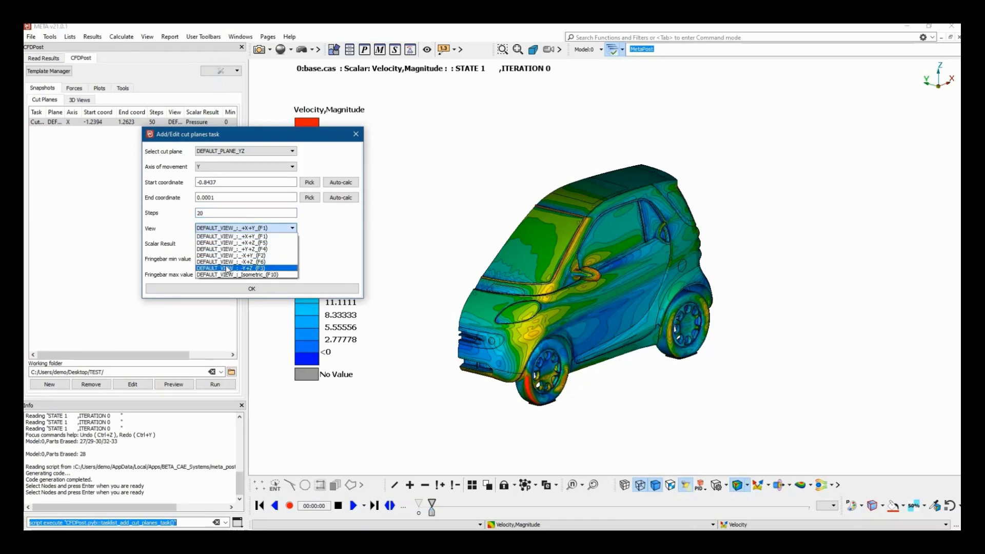
click(261, 268)
click(251, 245)
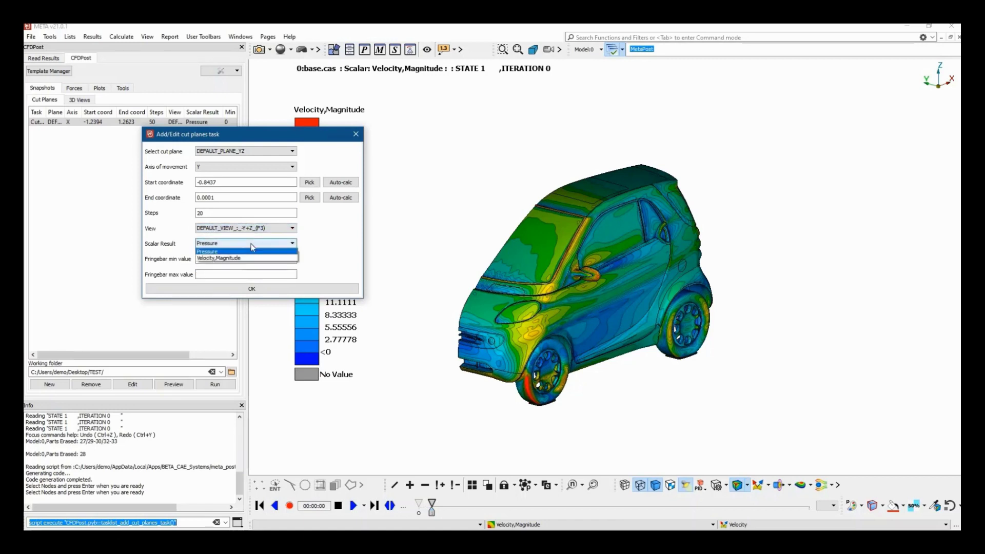
key(Return)
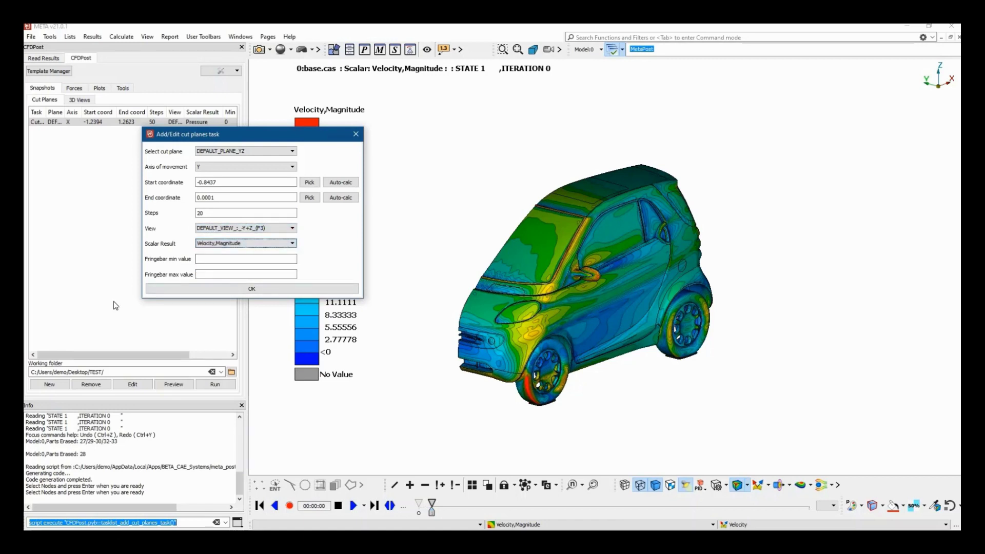
Step: Set the fringebar minimum to 0, fill in the fringebar maximum, and add the Y-axis task to the list
key(Tab)
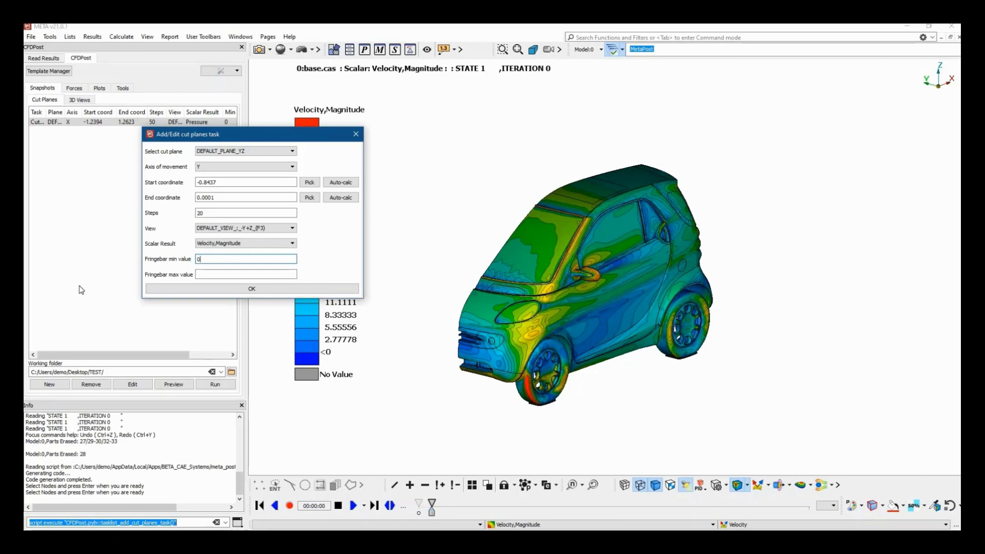
click(239, 278)
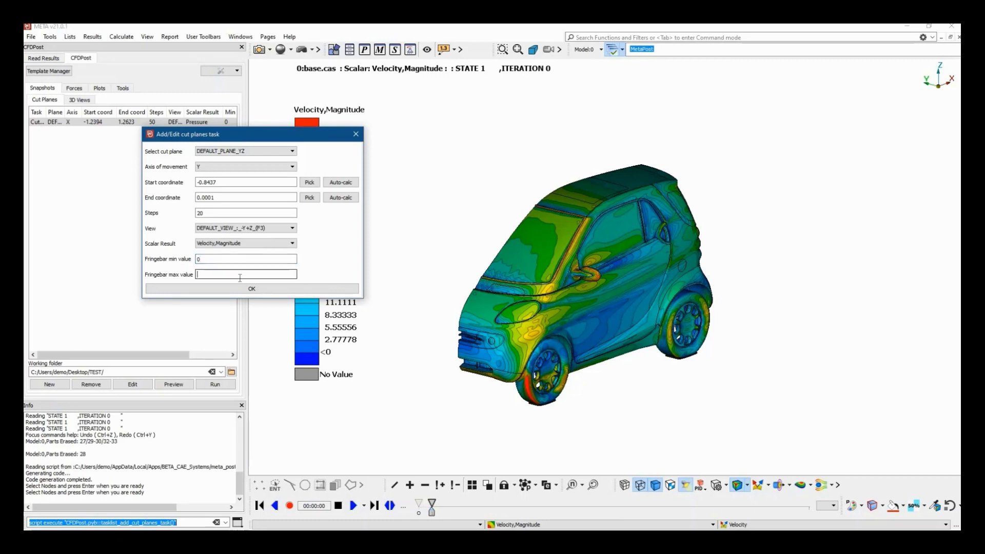
click(266, 286)
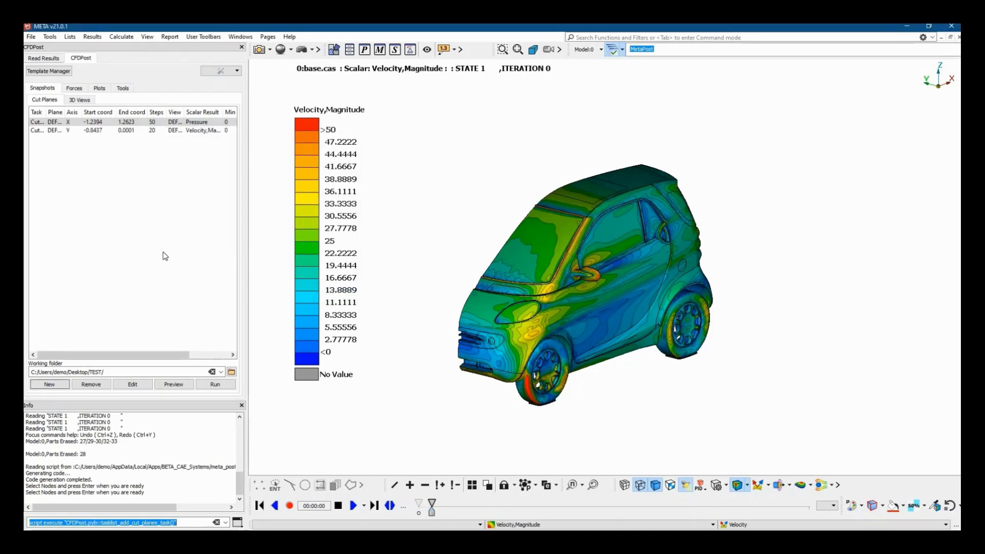
Step: Edit the X-axis cut planes task so that its scalar result is Velocity,Magnitude, keeping its fringebar range
click(146, 122)
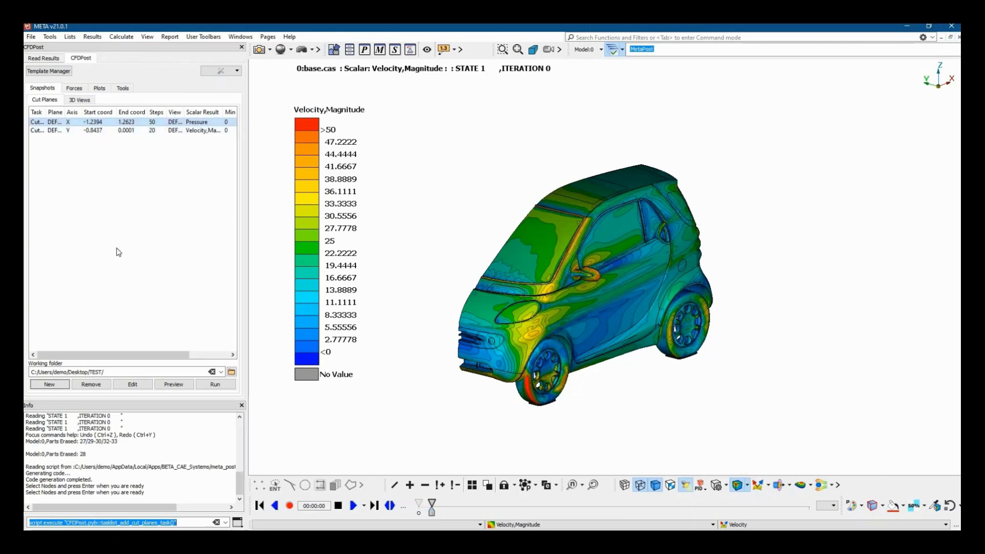
click(129, 385)
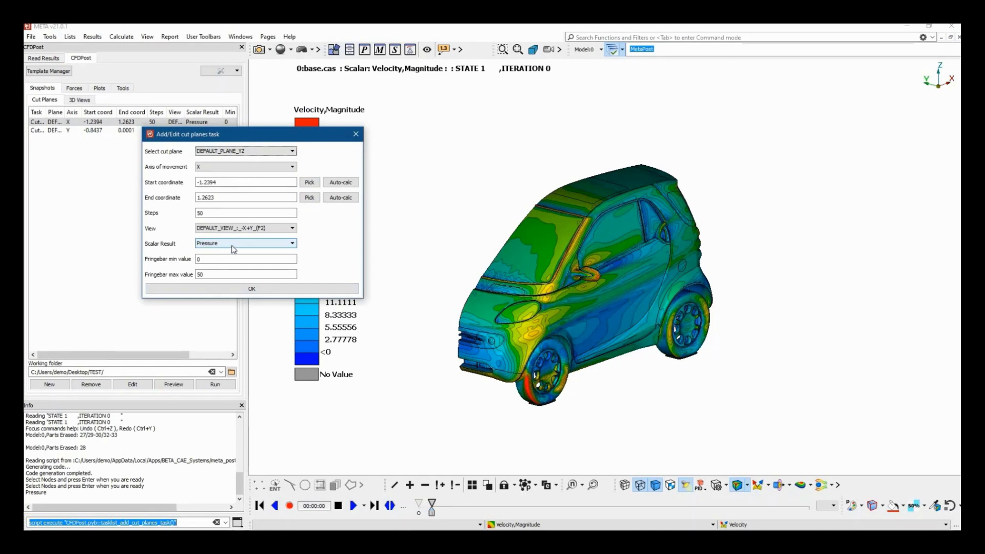
click(207, 274)
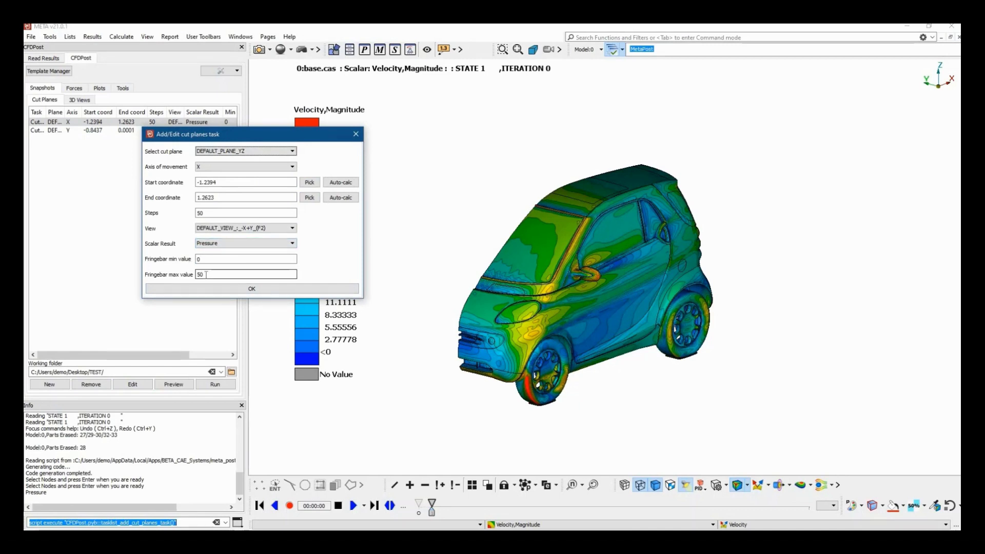
click(206, 261)
click(215, 275)
click(222, 245)
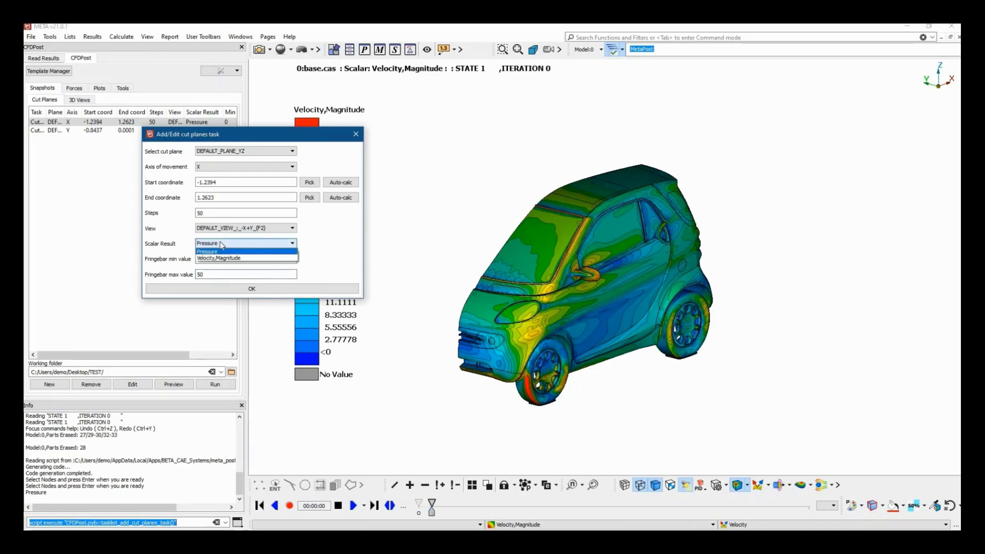
click(216, 258)
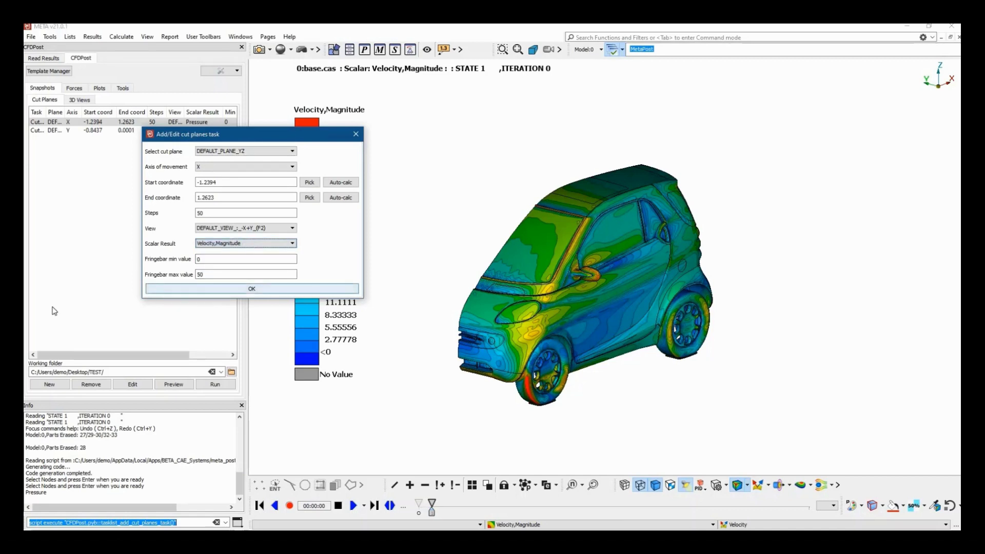
click(200, 289)
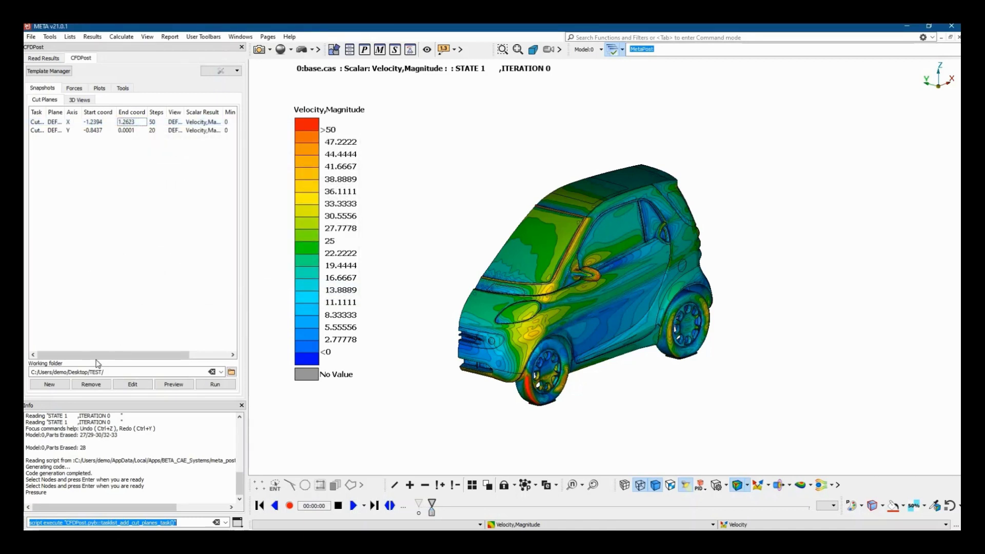
Step: Start a third cut planes task with Z as the axis of movement and auto-calculate its start and end coordinates
click(56, 385)
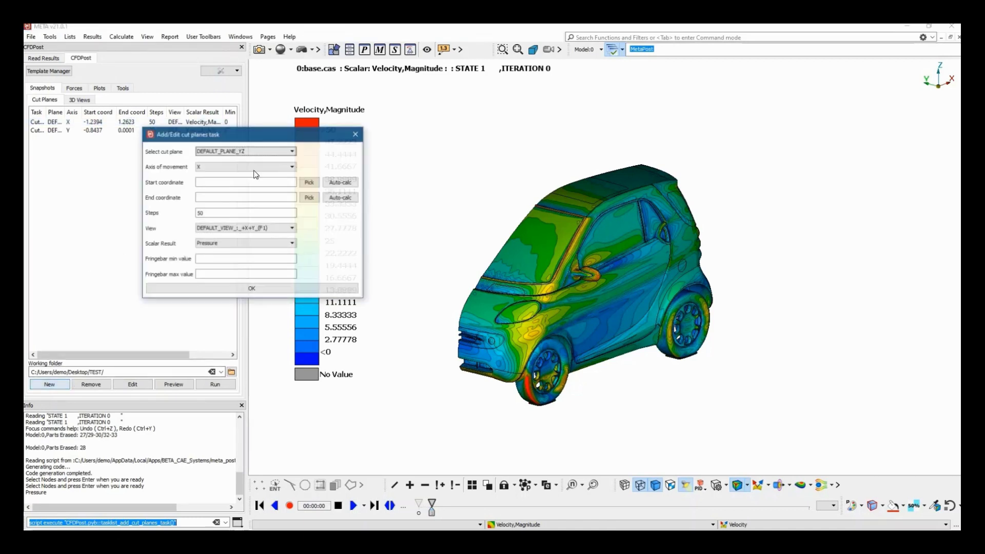
click(224, 166)
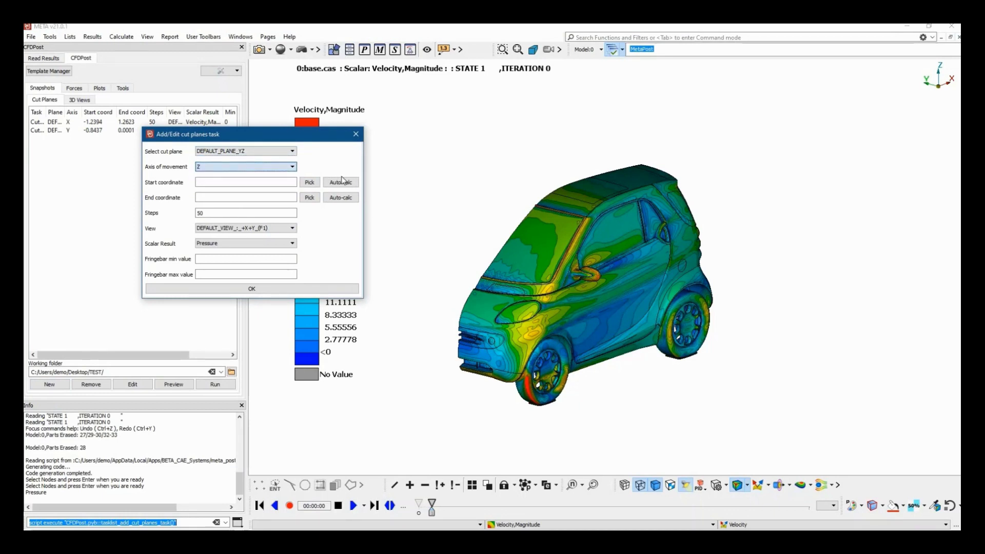
click(226, 189)
click(341, 183)
click(342, 198)
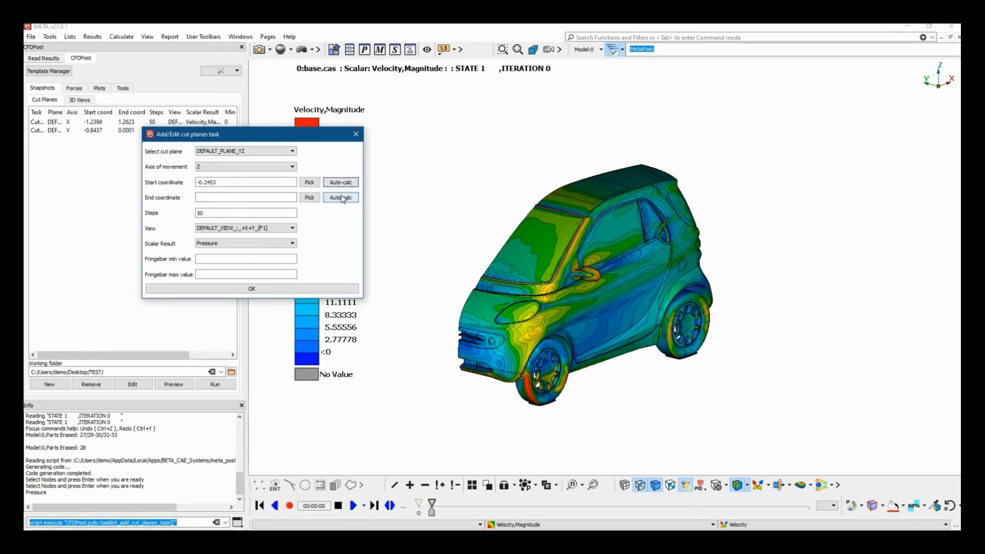
Step: Set the Z-axis task's steps to 30 and keep DEFAULT_VIEW +X+Y (F1) as its view
key(Tab)
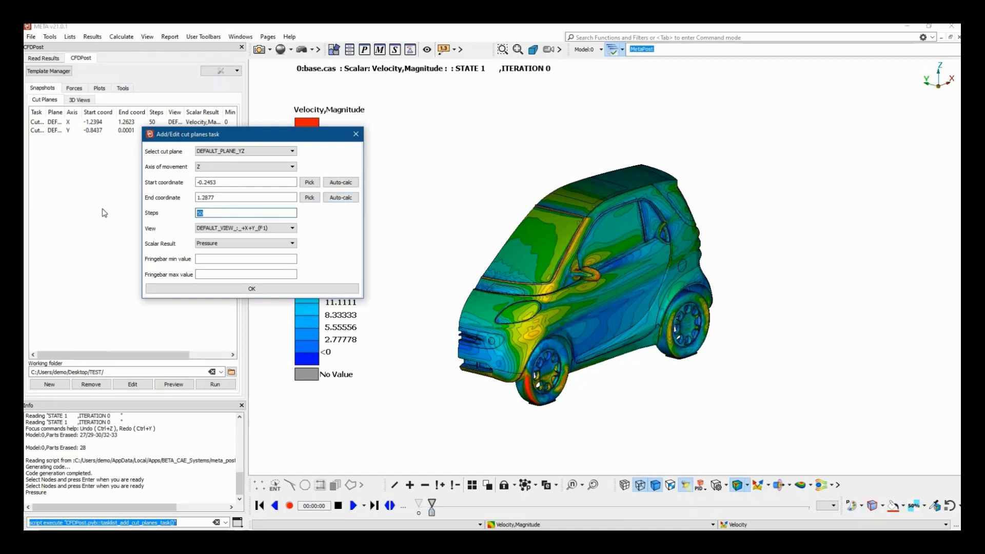
text(30)
key(Tab)
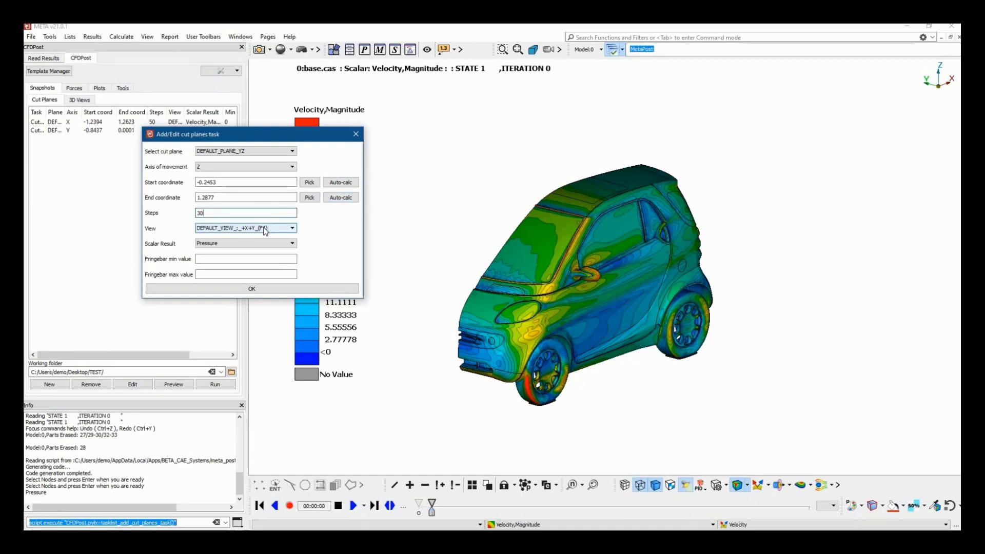
click(266, 229)
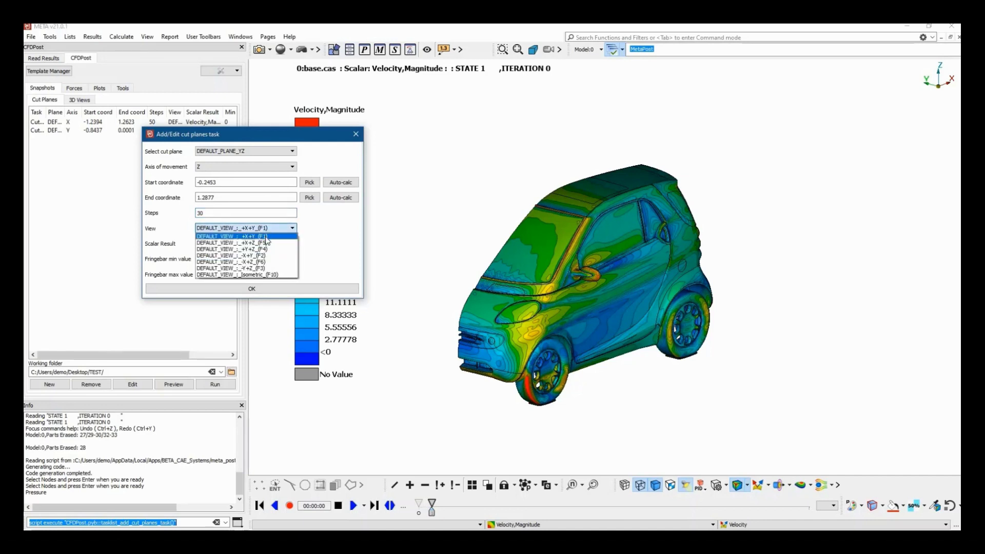
click(266, 237)
Step: Choose Velocity,Magnitude as the scalar result, set the fringebar range from 0 to 50, and add the Z-axis task to the list
click(242, 243)
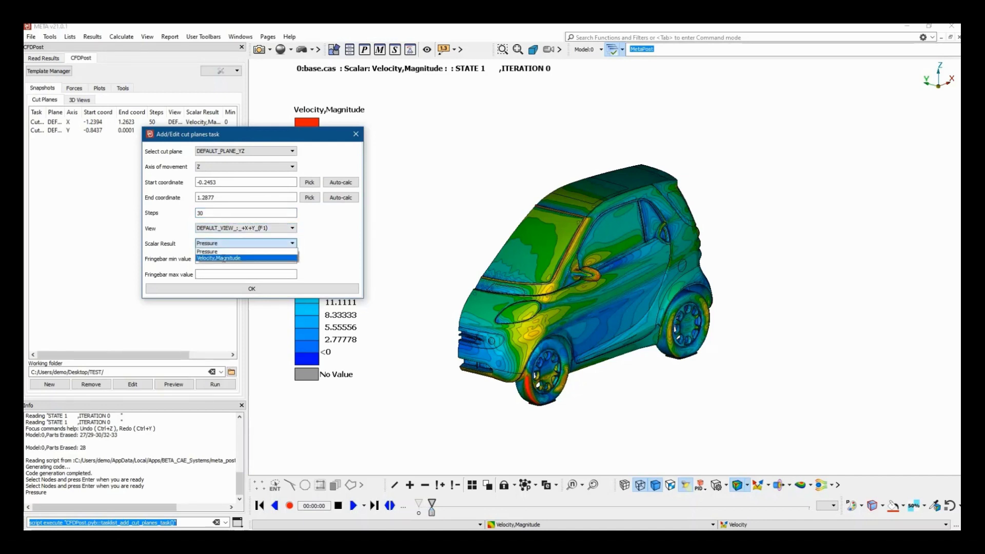
click(224, 258)
click(244, 247)
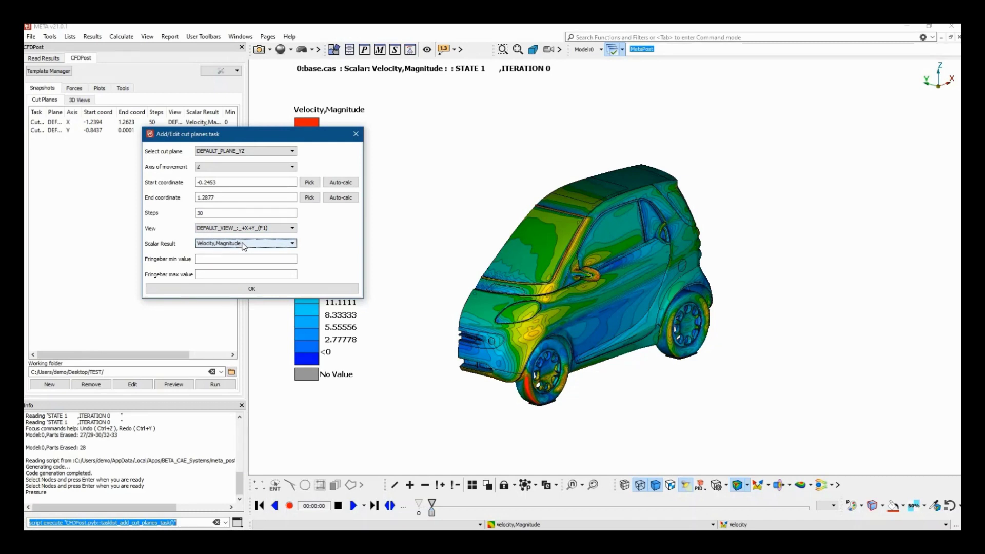
click(222, 258)
click(224, 260)
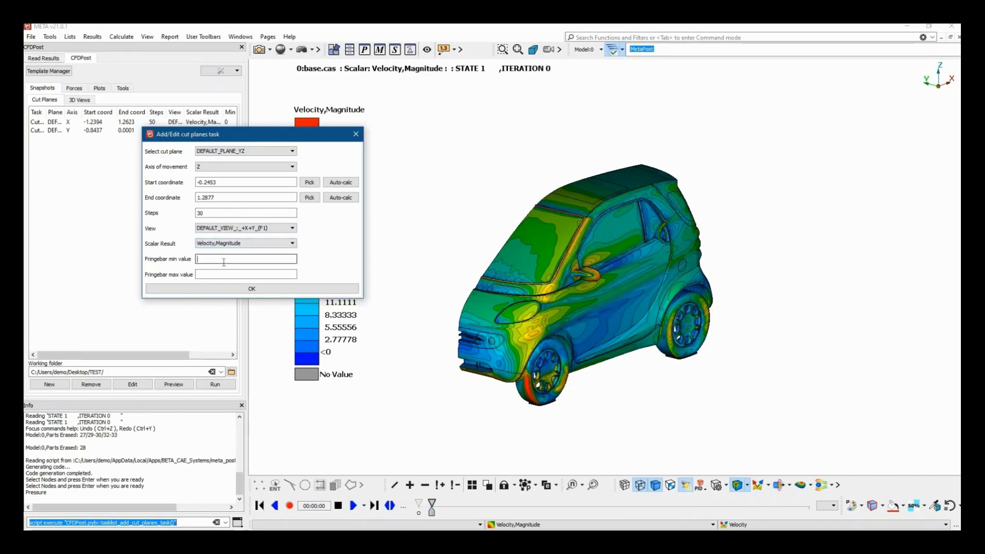
click(225, 275)
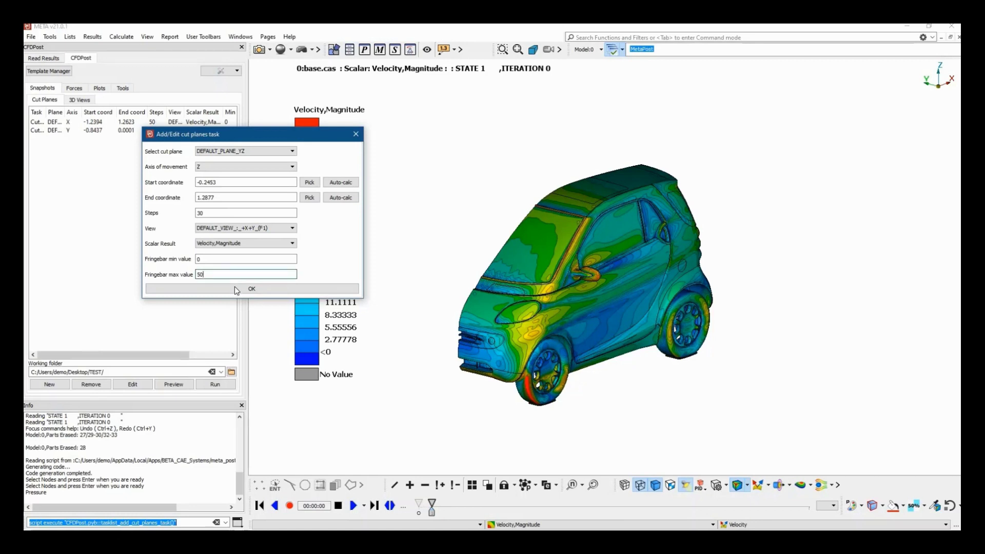
click(235, 288)
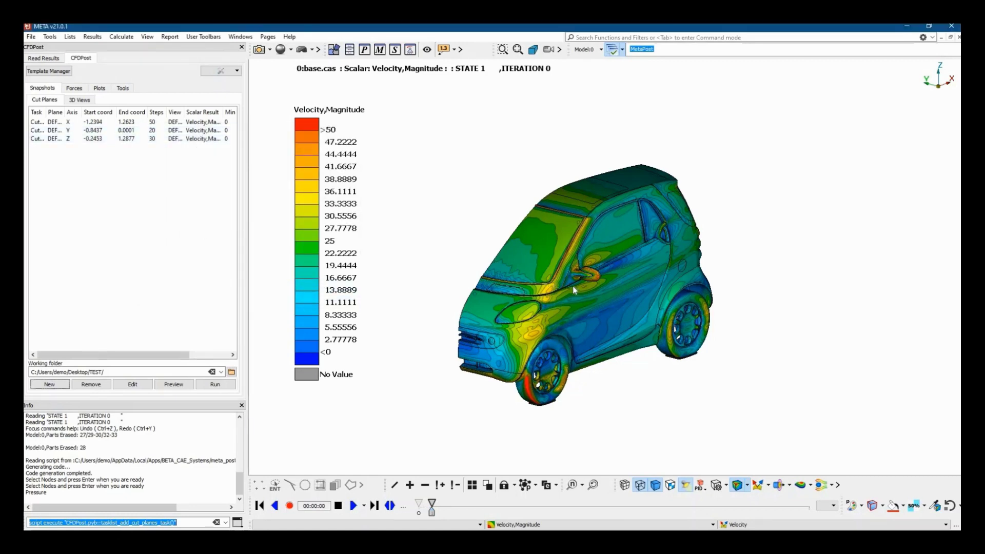
Step: Run all three cut planes tasks together and open the TEST output folder in a maximized File Explorer window
drag(77, 123, 75, 138)
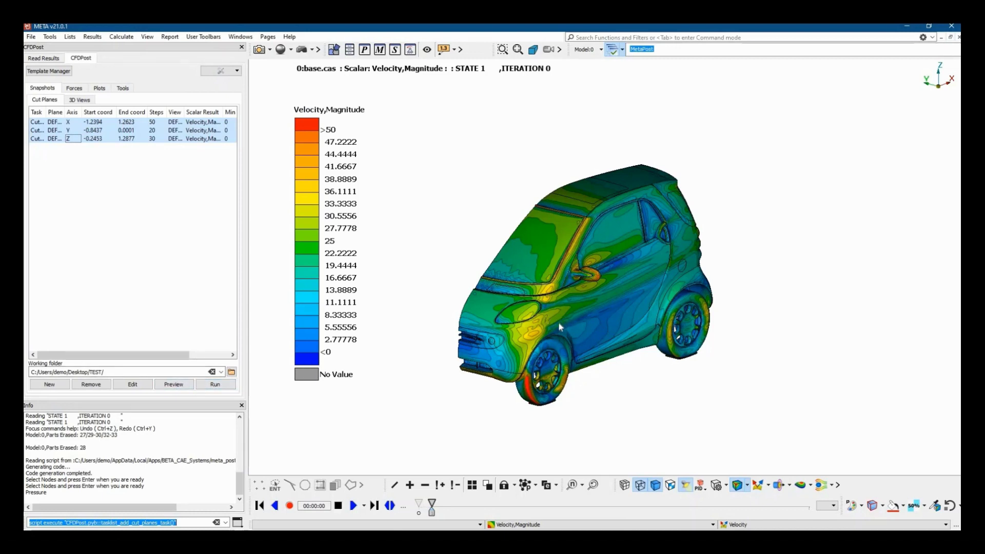
click(213, 386)
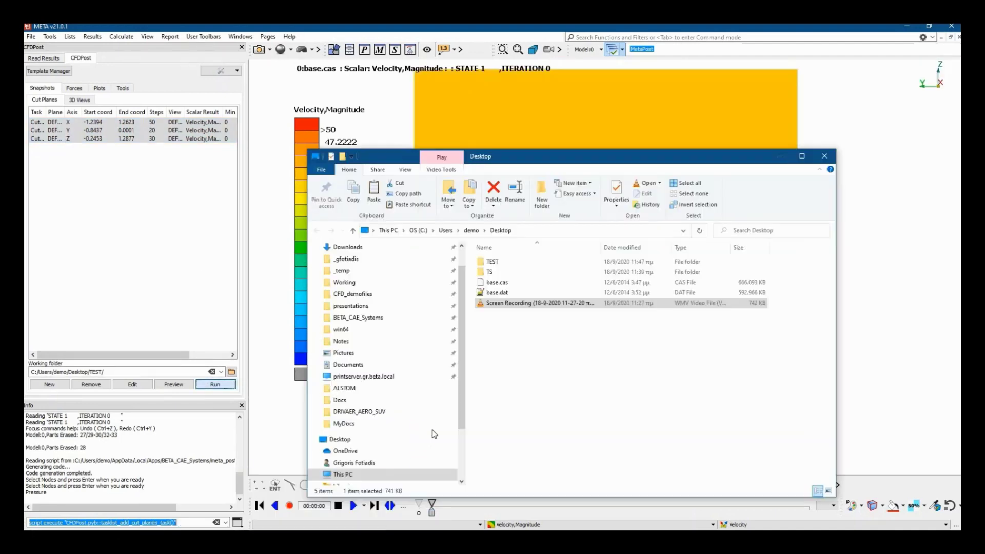
click(493, 263)
double_click(492, 263)
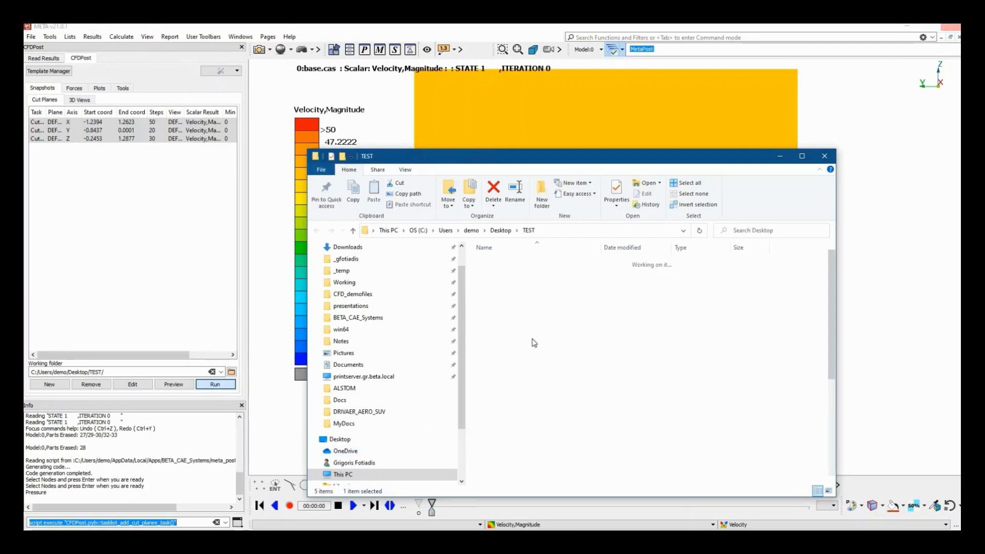
click(802, 156)
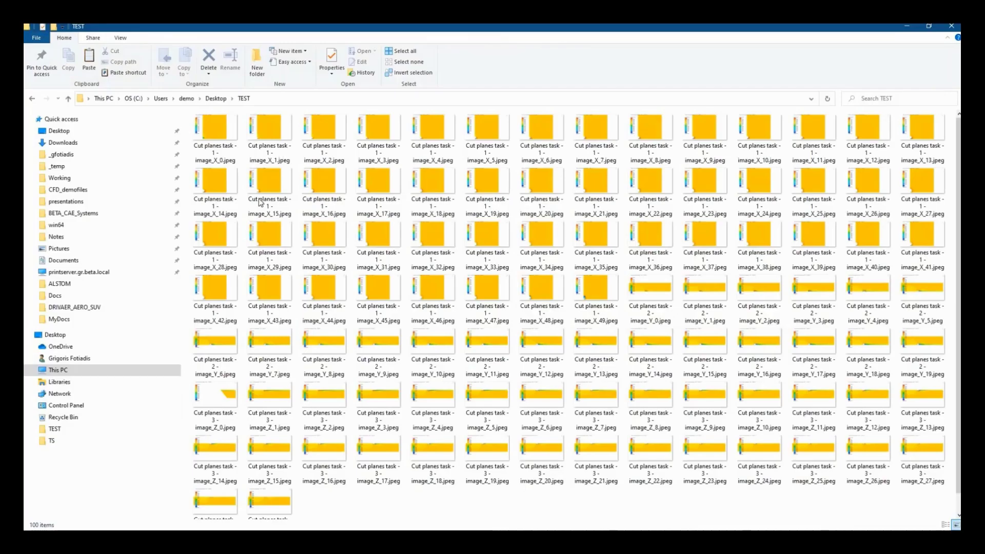
Step: Examine the X-axis snapshots of cut planes task 1 one after another in the photo viewer, starting from image_X_0.jpeg
click(209, 128)
double_click(210, 129)
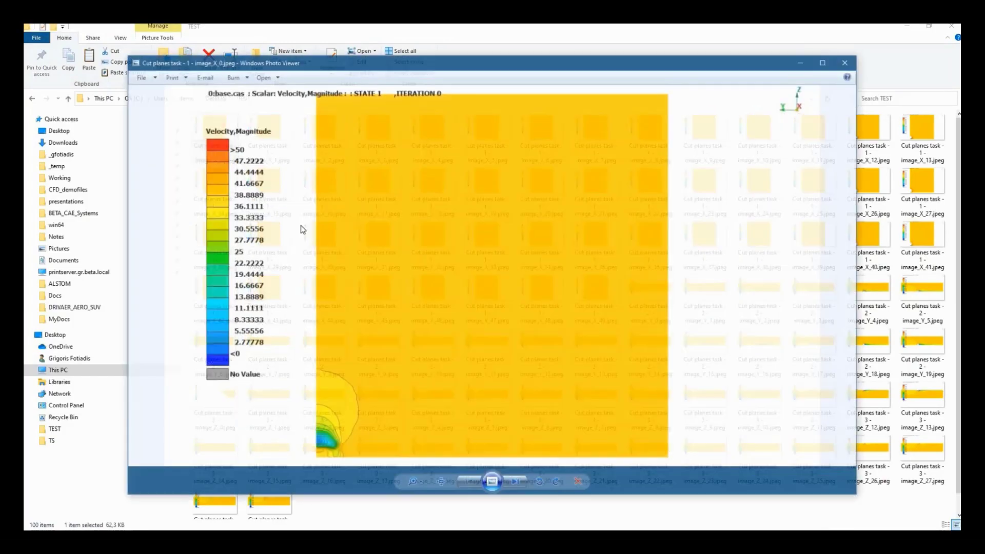
key(Right)
key(Right)
key(Right)
key(Right)
key(Right)
key(Right)
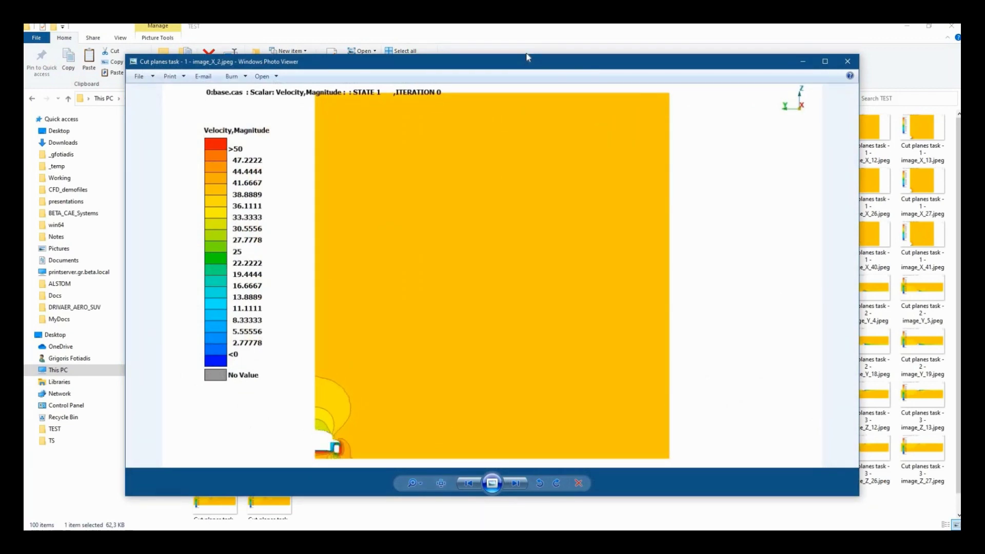
key(Right)
key(Right)
key(Right)
key(Right)
key(Right)
key(Right)
key(Right)
key(Right)
key(Right)
key(Right)
key(Right)
key(Right)
key(Right)
key(Right)
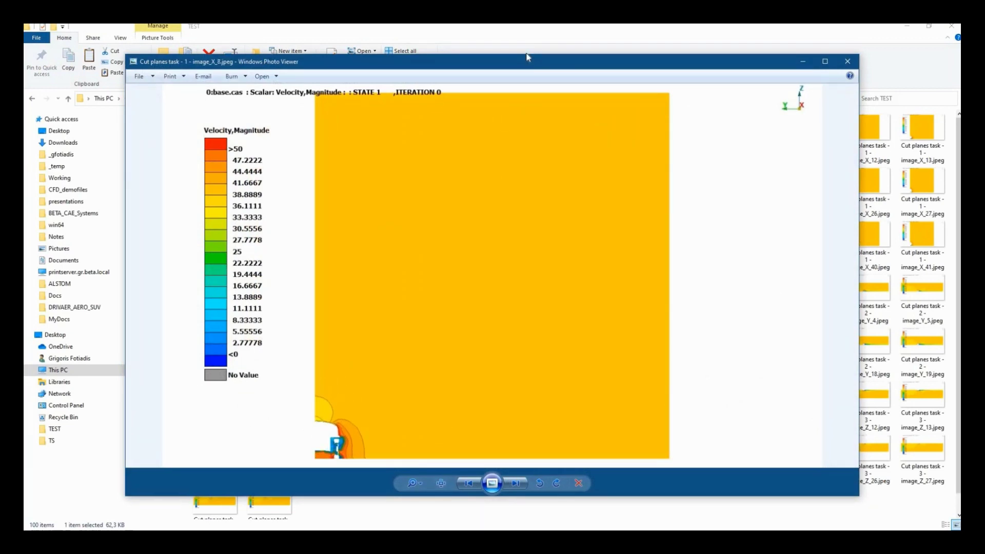
key(Right)
key(Right)
key(Right)
key(Right)
key(Right)
key(Right)
key(Right)
key(Right)
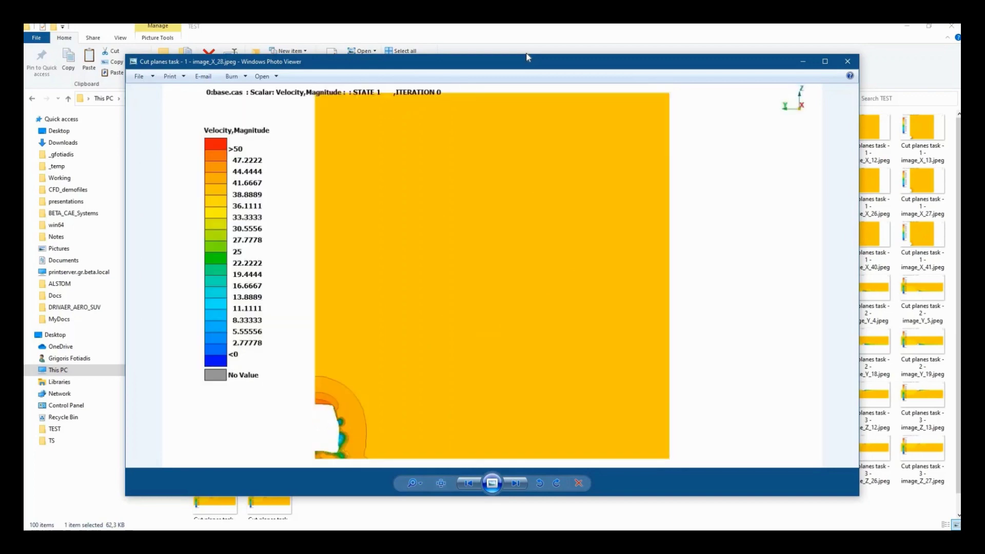
key(Right)
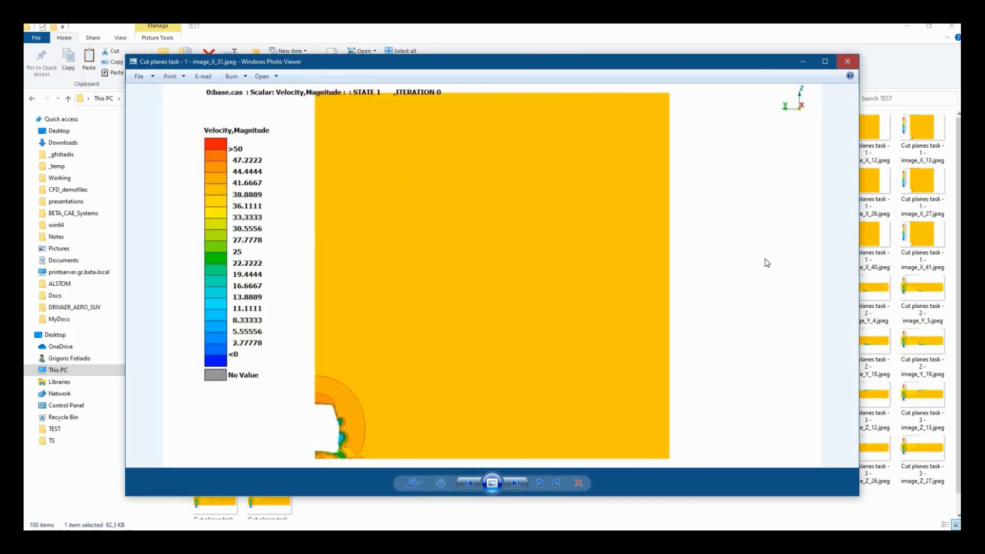
key(Escape)
Step: Examine the Y-axis snapshots of cut planes task 2 in the photo viewer, starting from image_Y_2.jpeg
double_click(761, 284)
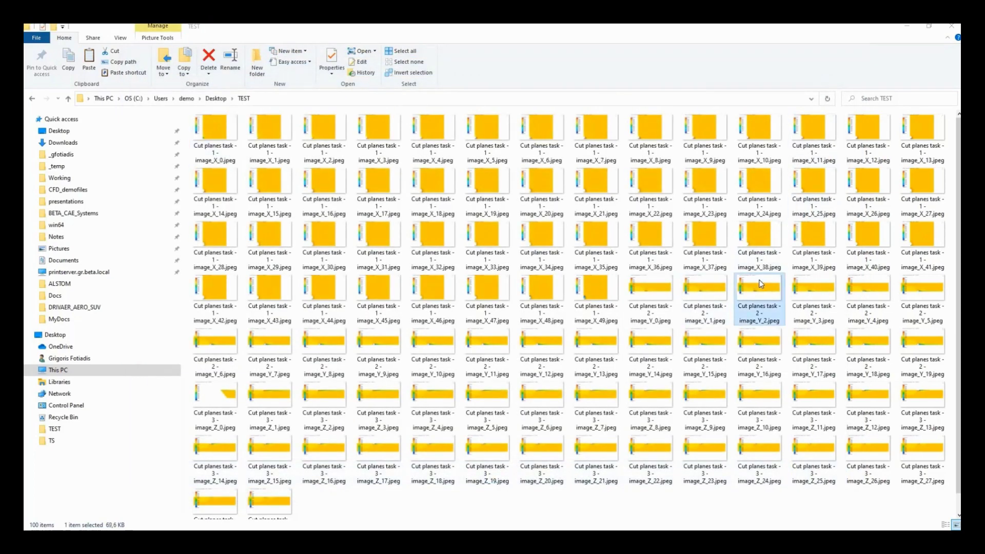
key(Right)
key(Right)
key(Right)
key(Right)
key(Right)
key(Right)
key(Right)
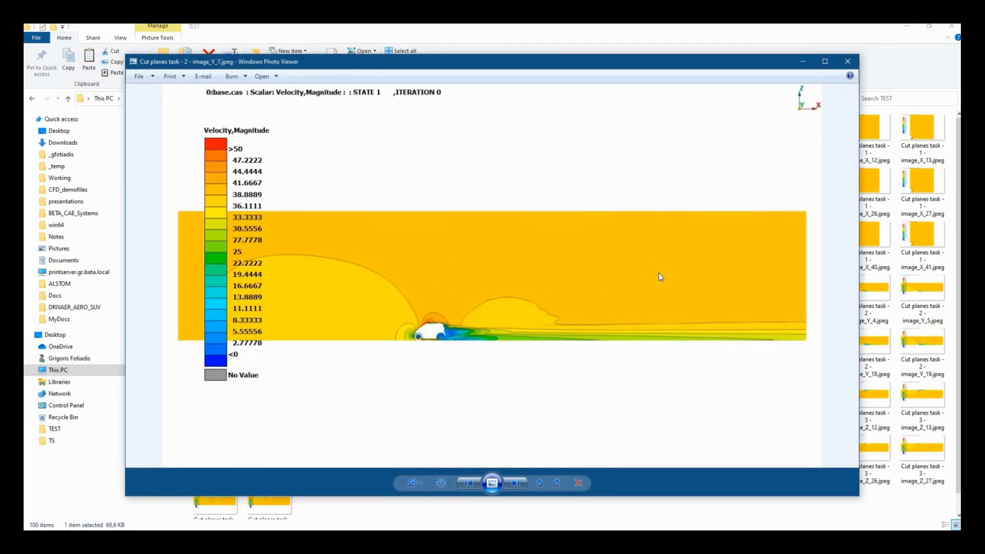
key(Escape)
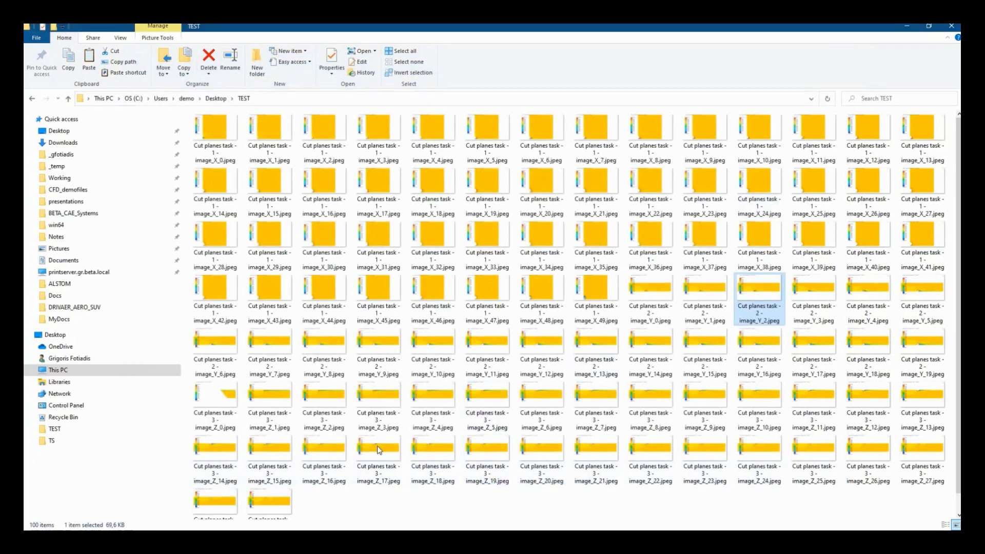
Step: Examine the Z-axis snapshots of cut planes task 3 one after another in the photo viewer, starting from image_Z_17.jpeg
click(376, 445)
double_click(376, 446)
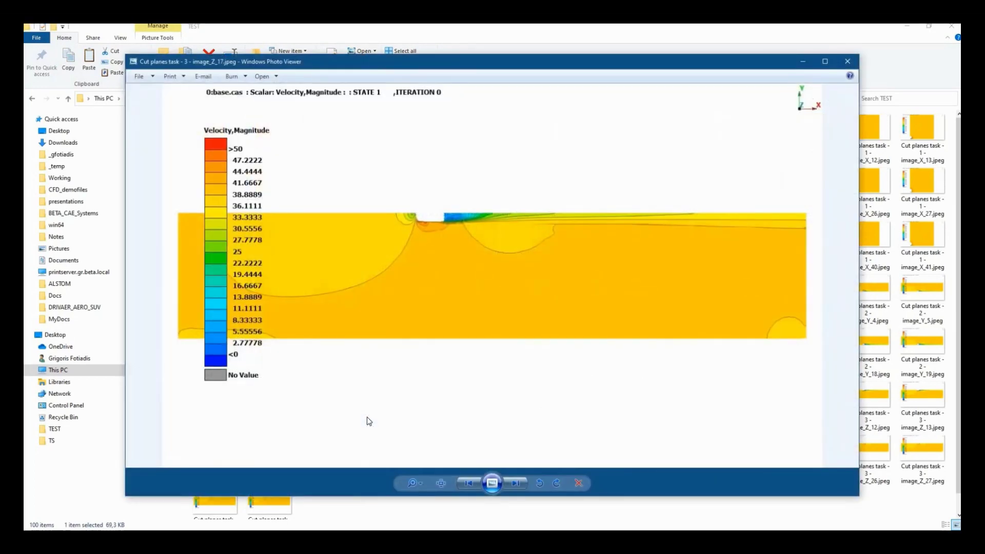
key(Right)
key(Right)
key(Right)
key(Right)
key(Right)
key(Right)
key(Right)
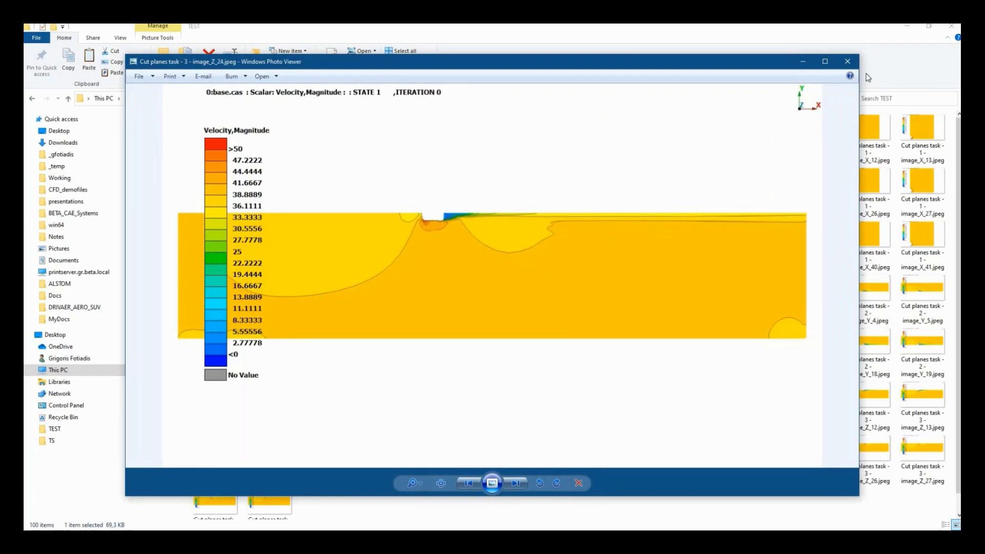
key(Escape)
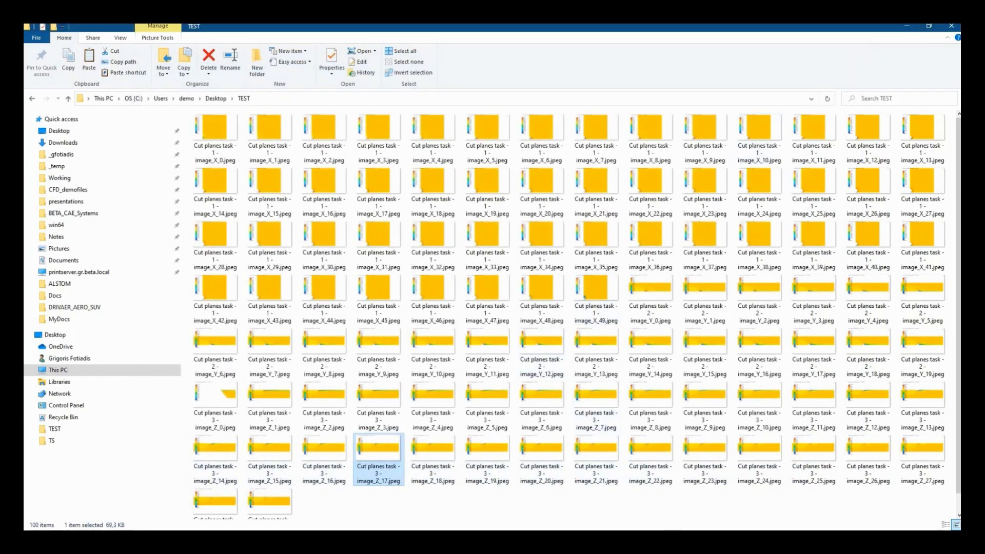
Step: Switch back to META and show the 3D Views snapshot task list in CFDPost
key(alt+Tab)
click(75, 240)
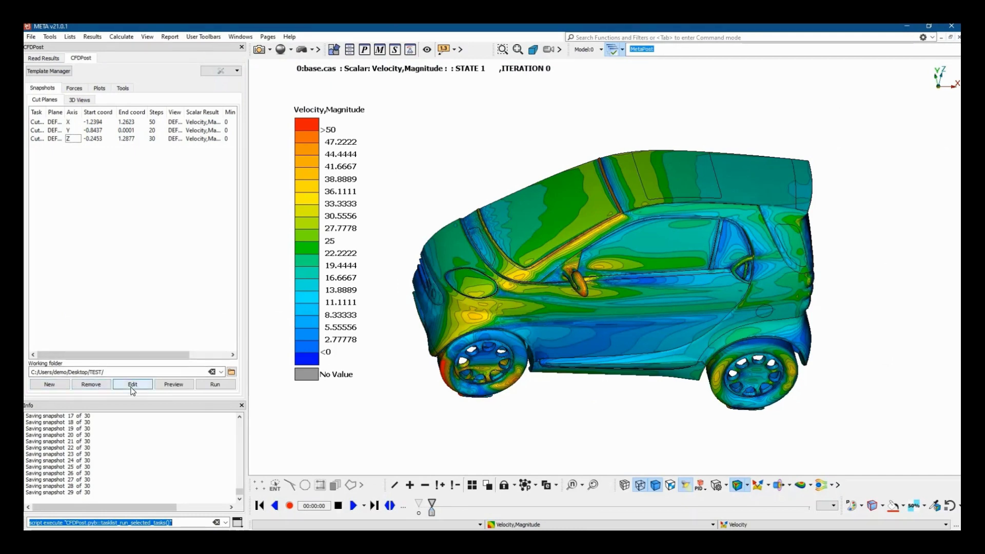
click(204, 386)
click(89, 99)
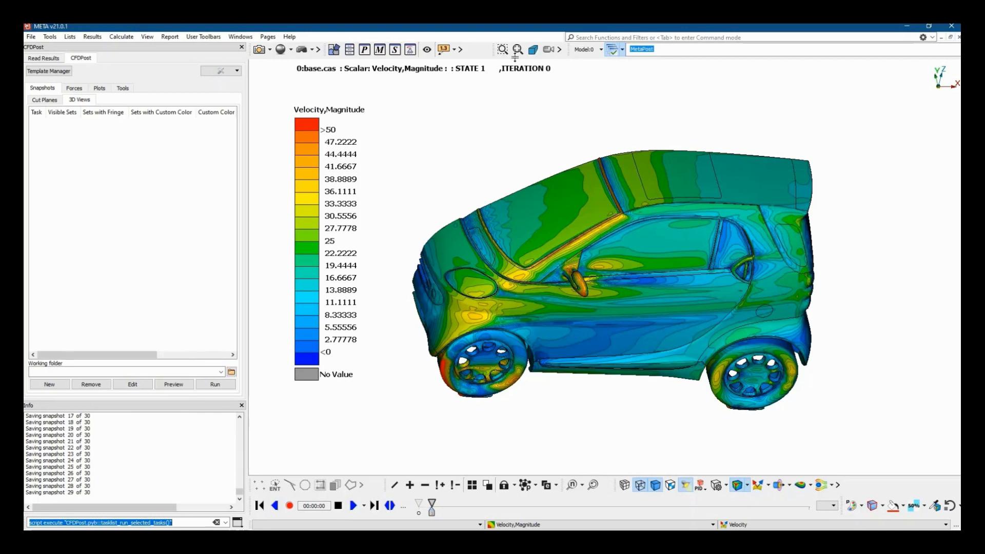
Step: Create a set named mirror from PIDs by picking the mirror glass, side and base parts on the car
click(395, 49)
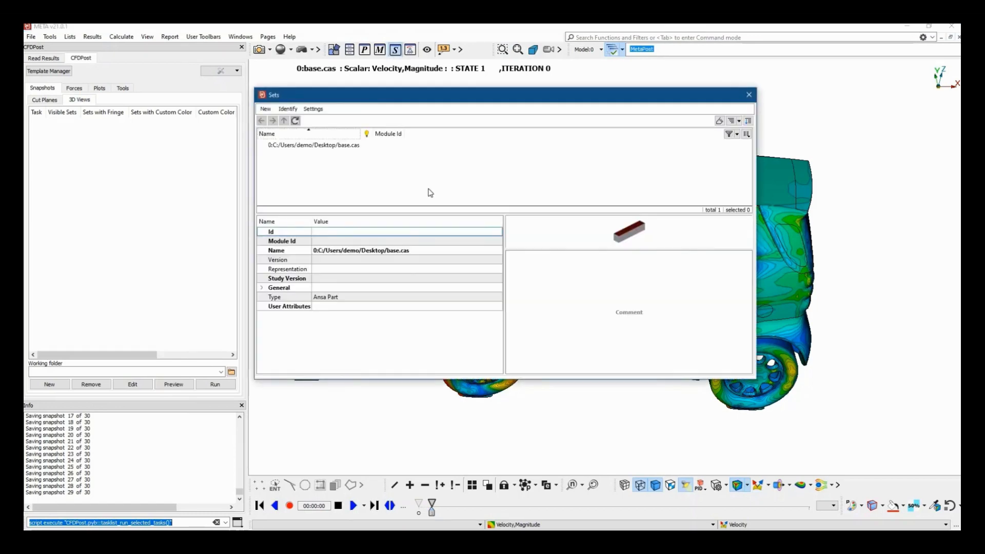
click(266, 109)
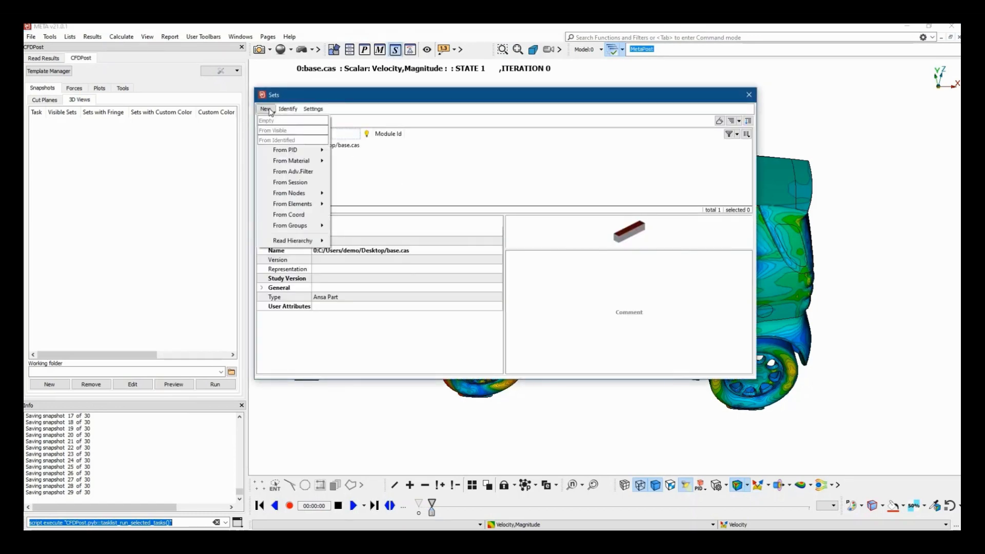
mouse_move(318, 150)
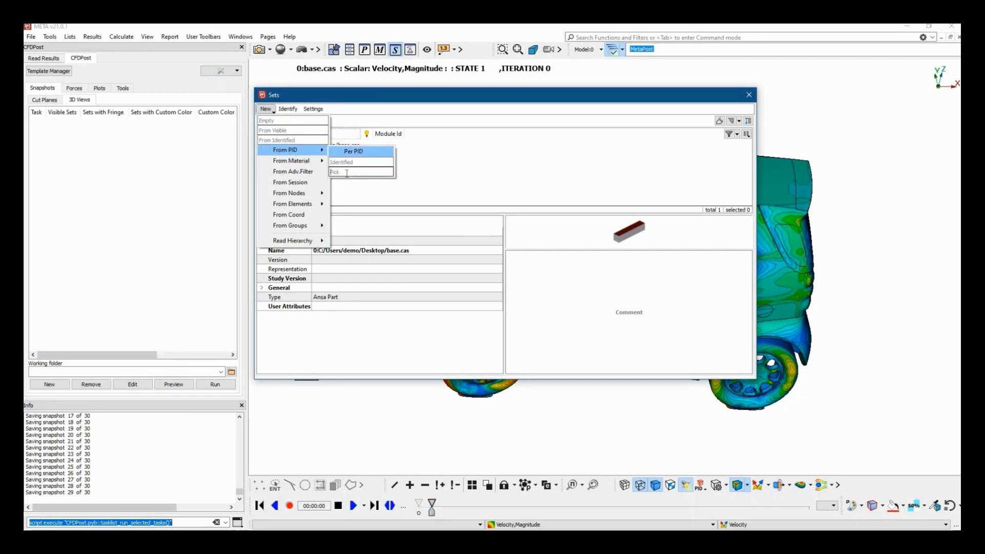
text(mirror)
key(Return)
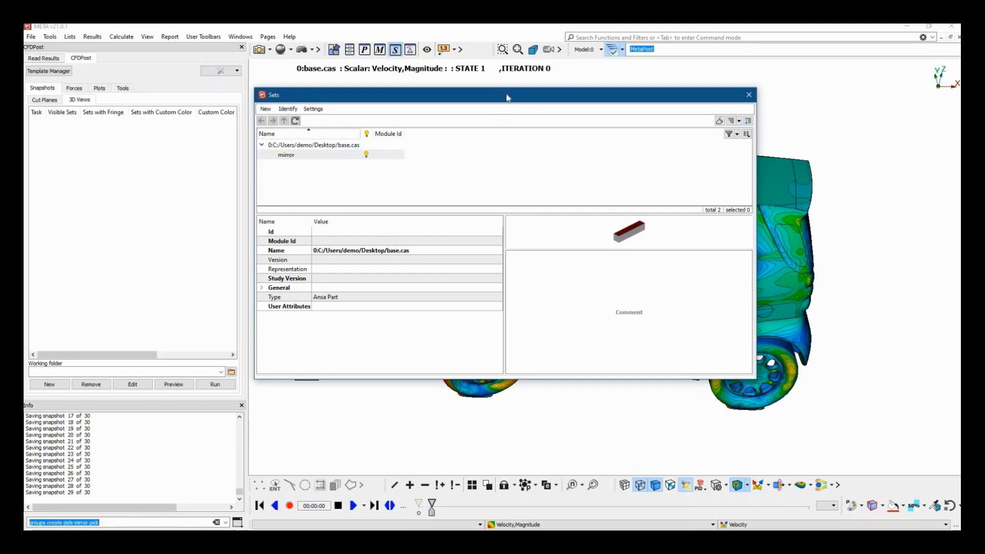
ctrl+drag(585, 257, 629, 294)
ctrl+drag(495, 227, 499, 97)
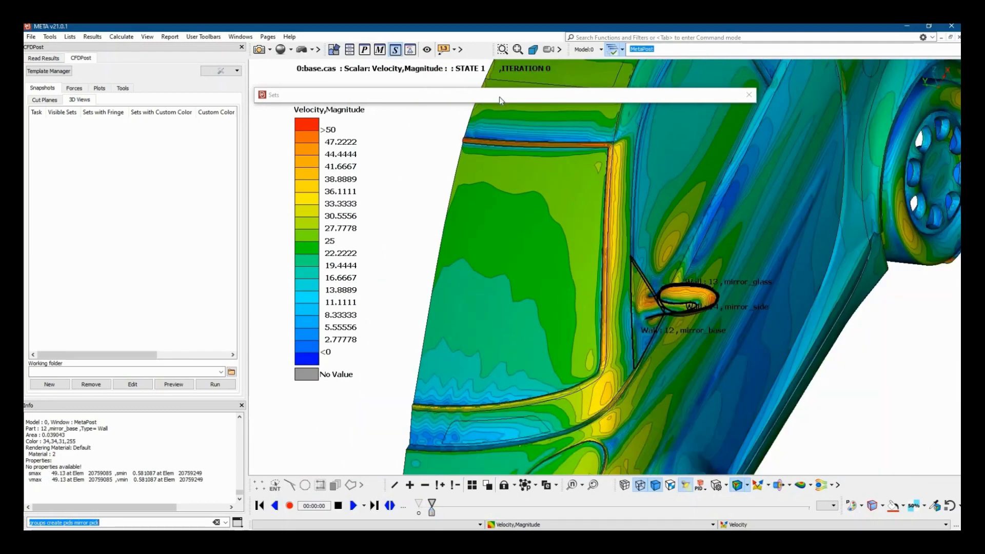
Step: Hide the mirror set and create a set named car from PIDs by picking all the remaining visible parts
click(334, 158)
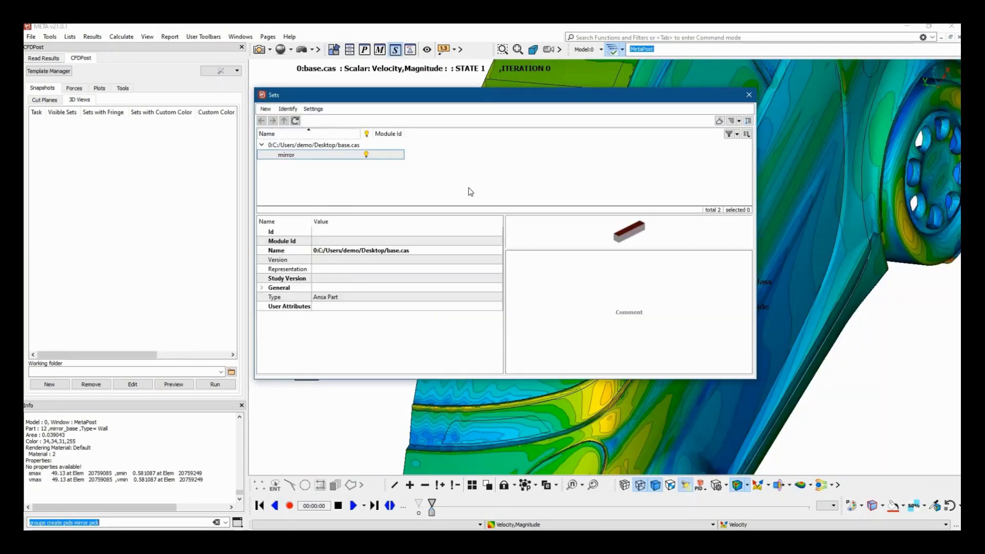
right_click(324, 156)
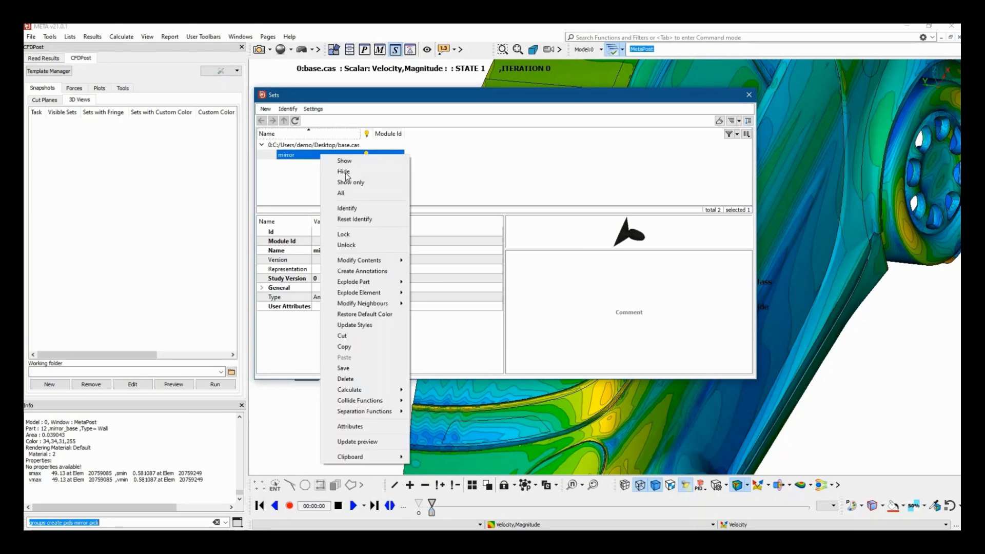
click(349, 174)
click(266, 109)
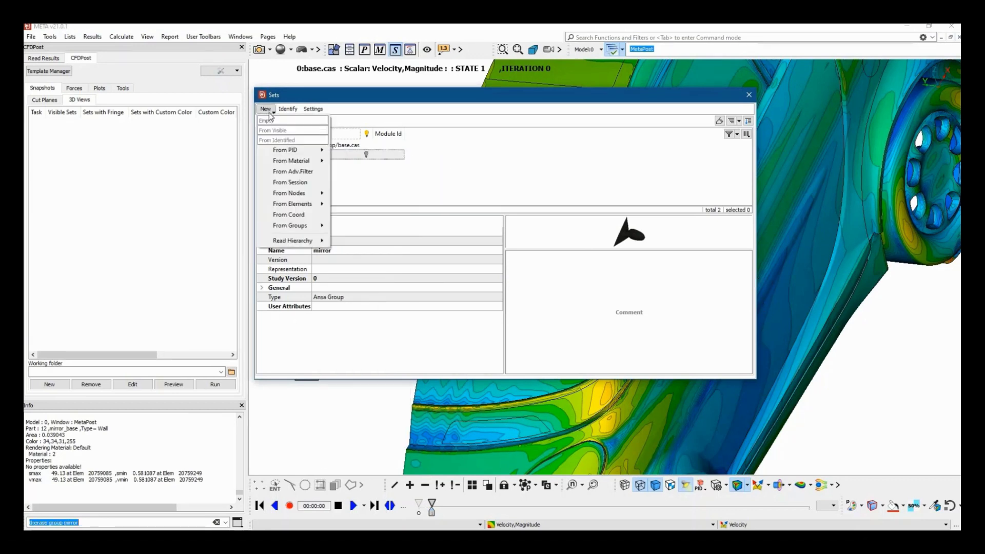
mouse_move(294, 152)
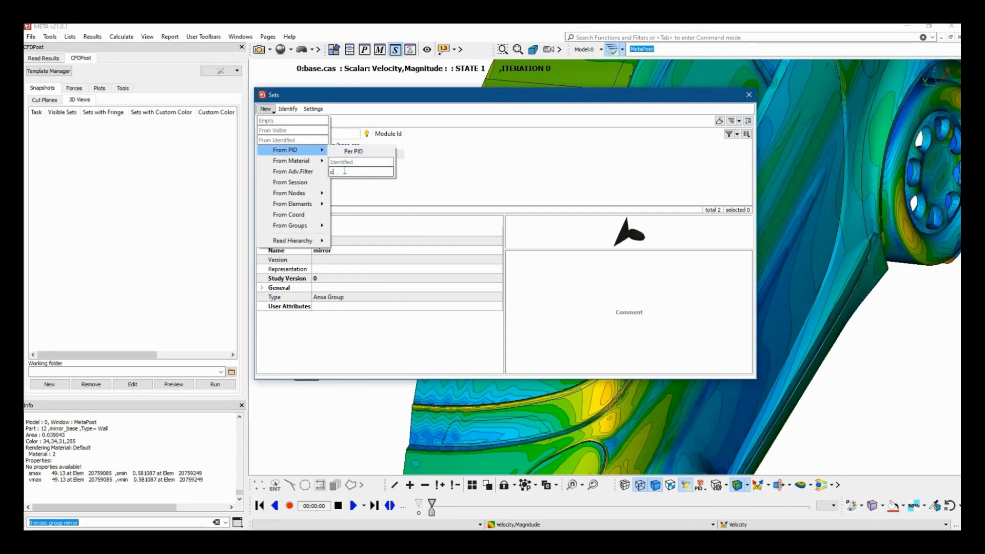
key(Return)
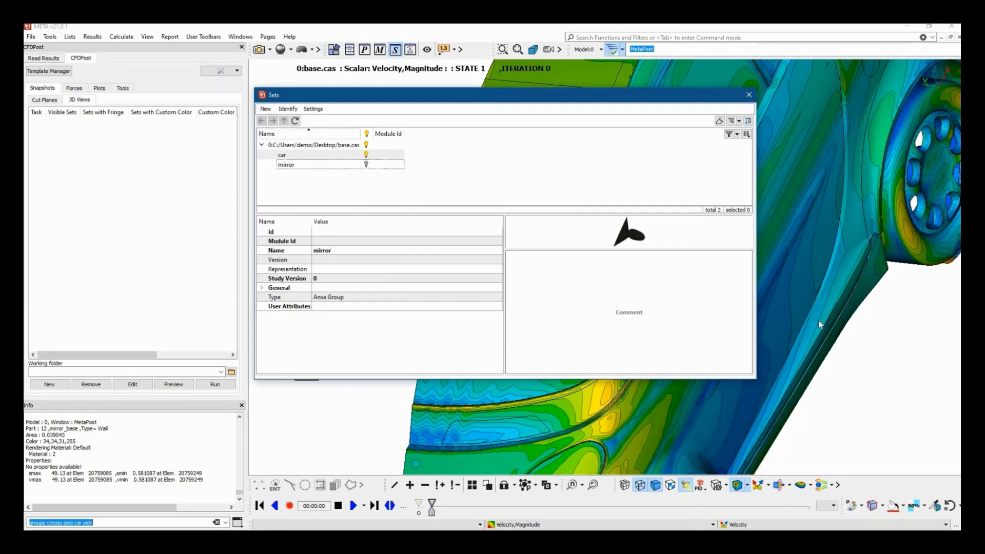
scroll(905, 429, down, 5)
click(718, 194)
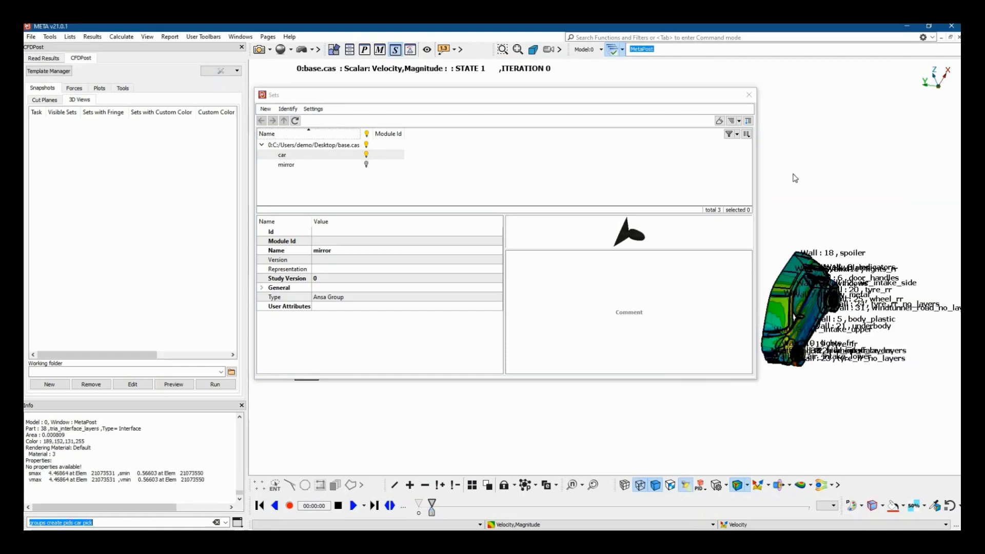
click(593, 485)
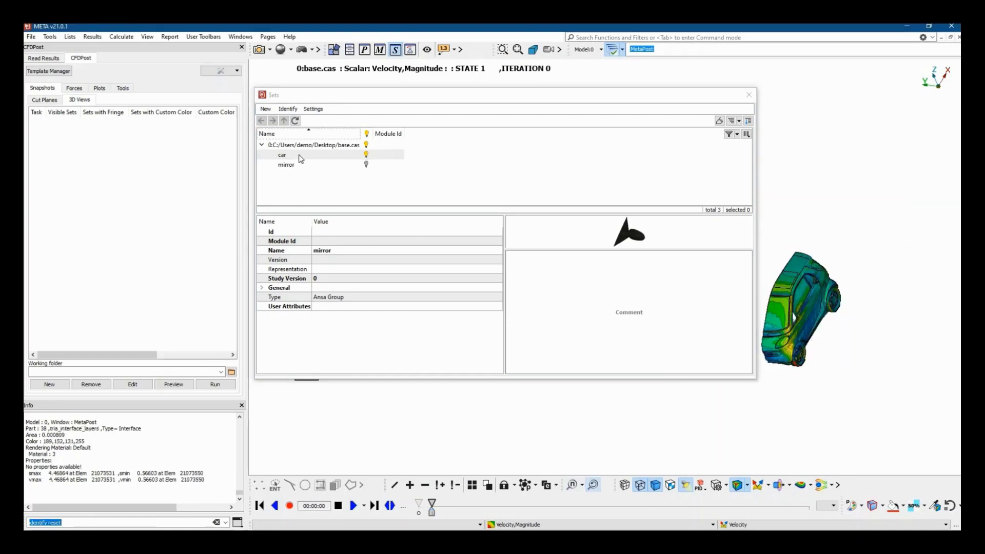
Step: Show only the car and mirror sets in the model view and close the Sets window
click(301, 155)
shift+click(301, 164)
right_click(299, 164)
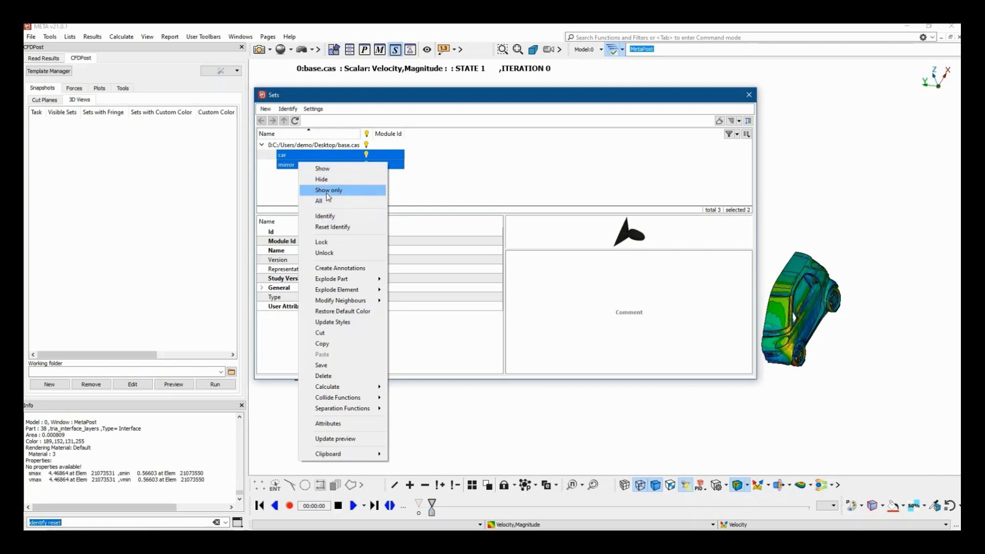
click(328, 191)
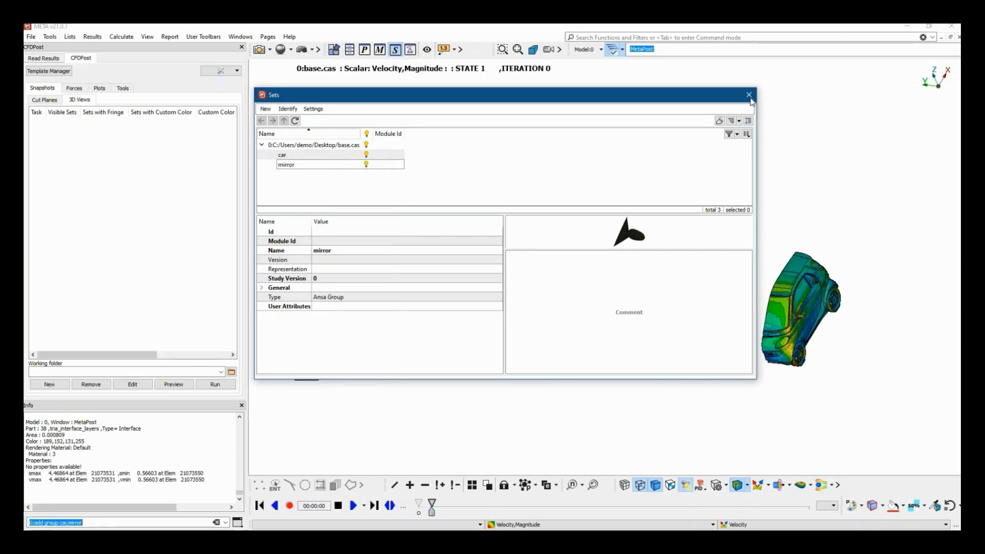
scroll(796, 309, up, 5)
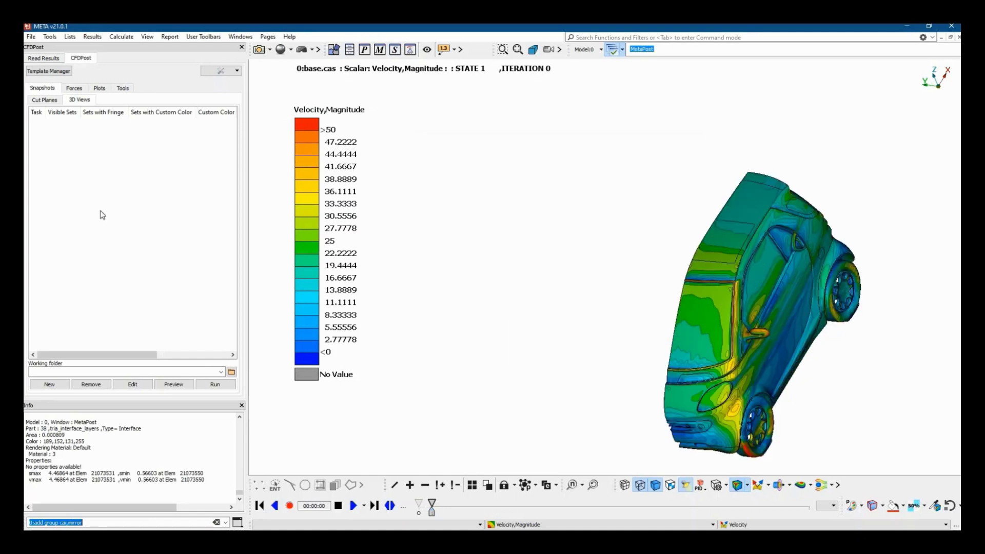
Step: Set the 3D Views working folder to C:/Users/demo/Desktop/TEST/ and start a new 3D Views snapshot task
click(49, 385)
click(231, 371)
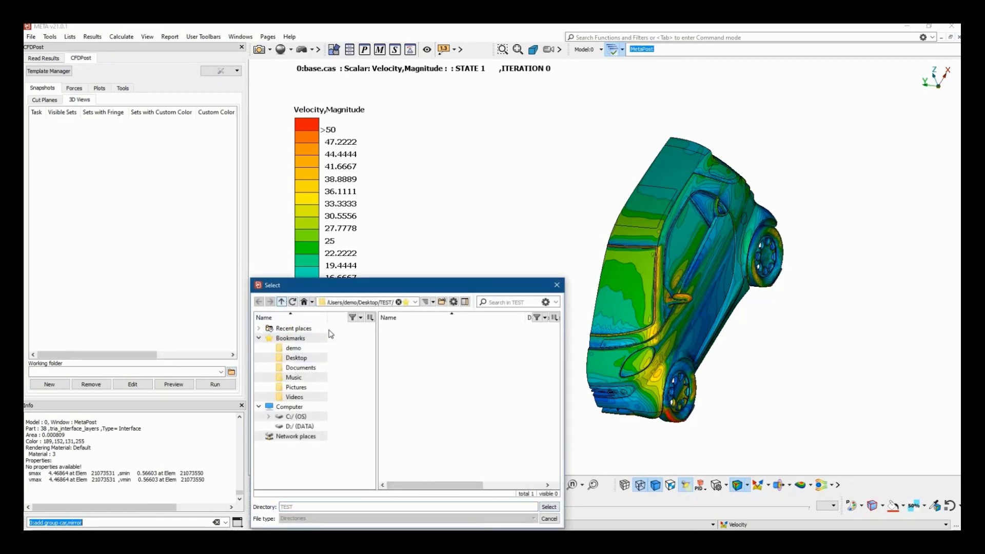
click(281, 302)
key(Return)
click(549, 507)
click(65, 385)
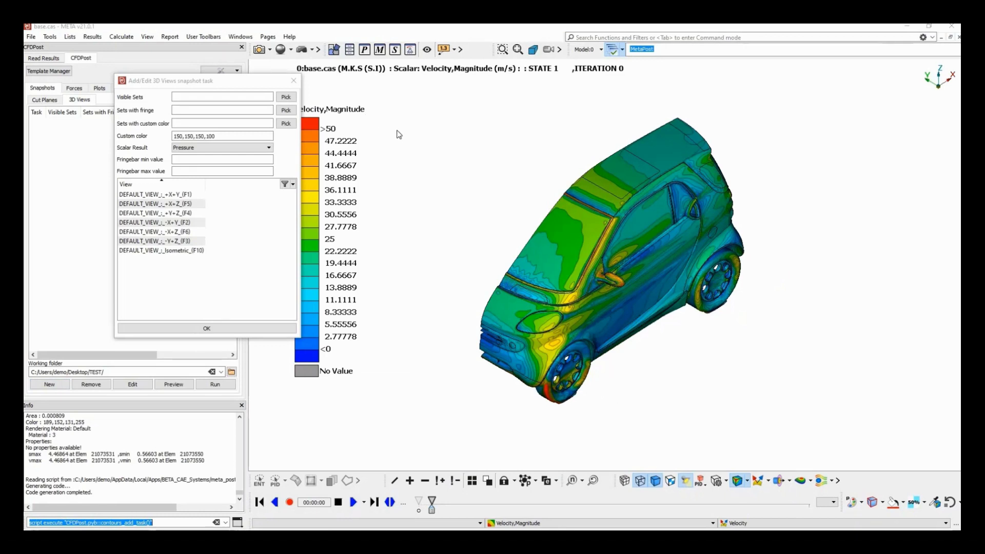
Step: Assign the mirror and car sets as the task's visible sets by picking the whole vehicle in the model view
click(286, 97)
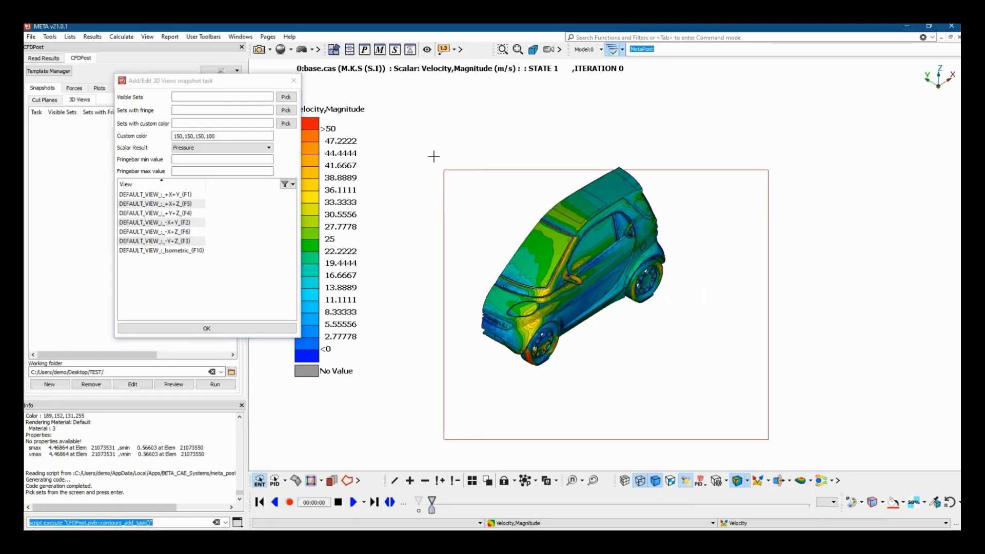
click(534, 302)
key(Return)
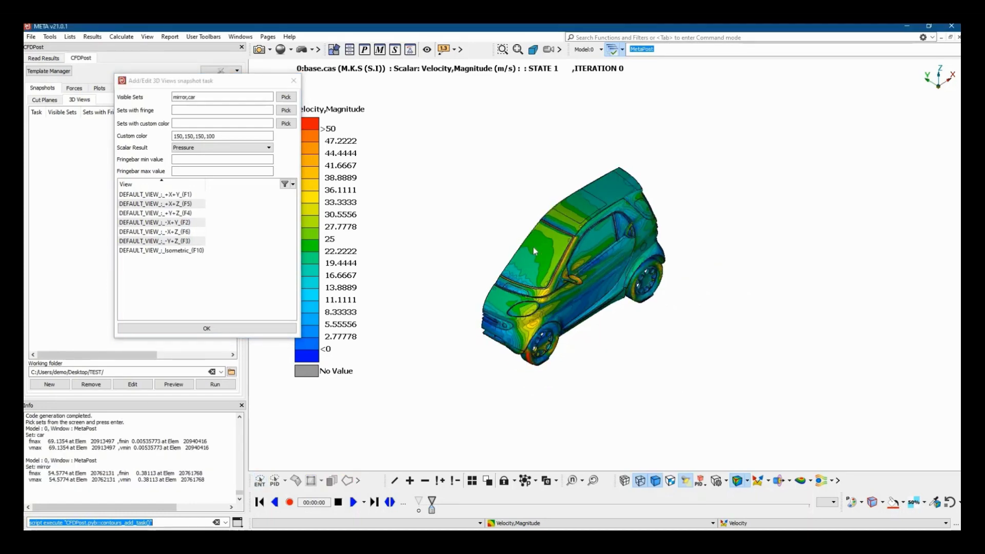
Step: Assign the mirror set as the set with fringe by picking the side mirror in the model view
scroll(510, 230, up, 3)
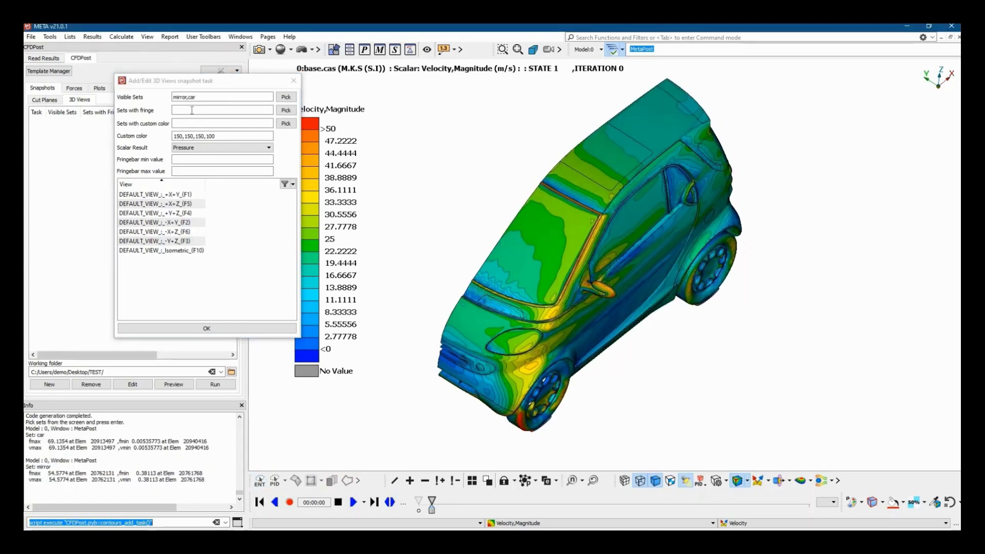
click(287, 111)
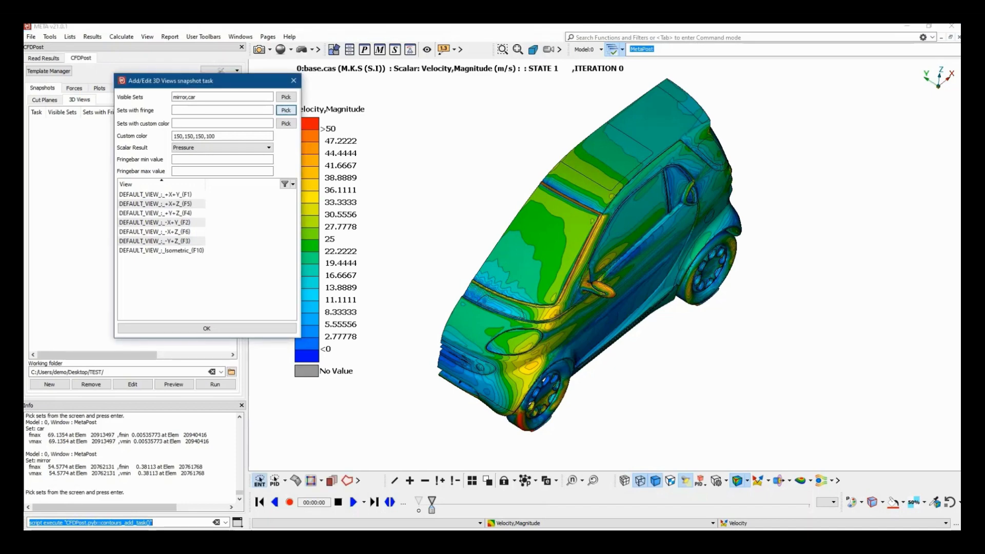
scroll(536, 274, up, 3)
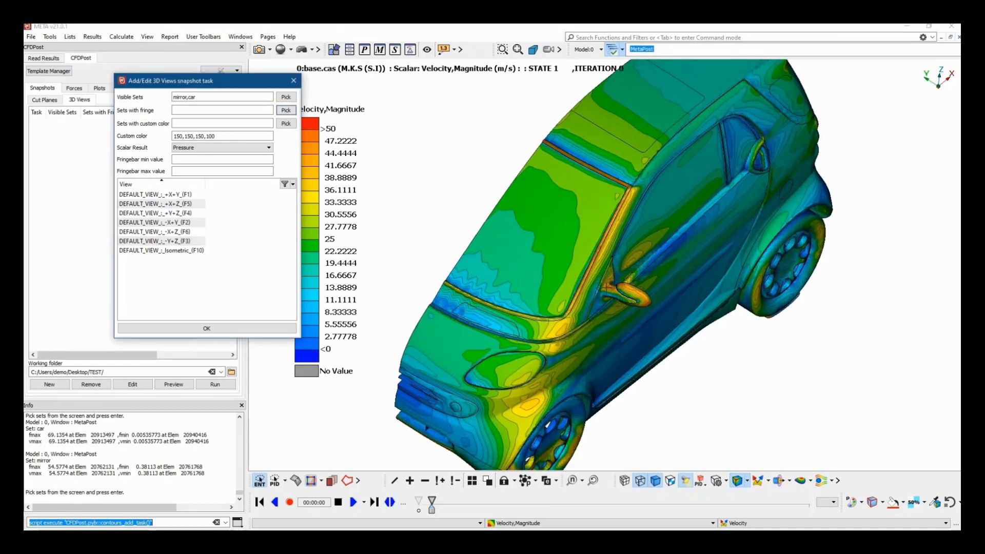
scroll(608, 286, up, 5)
click(629, 256)
key(Return)
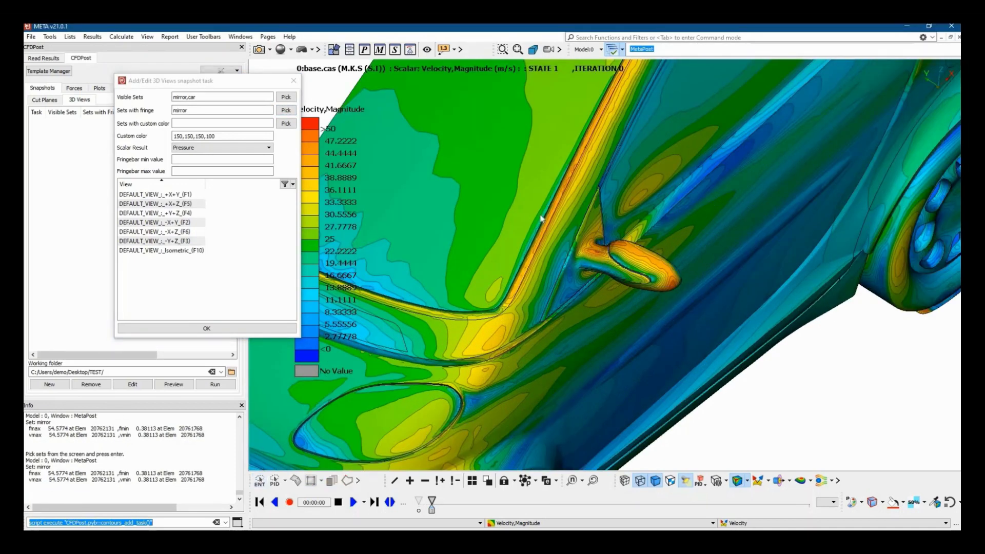
Step: Assign the car set as the set with custom color by picking the car body in the model view
scroll(325, 190, down, 5)
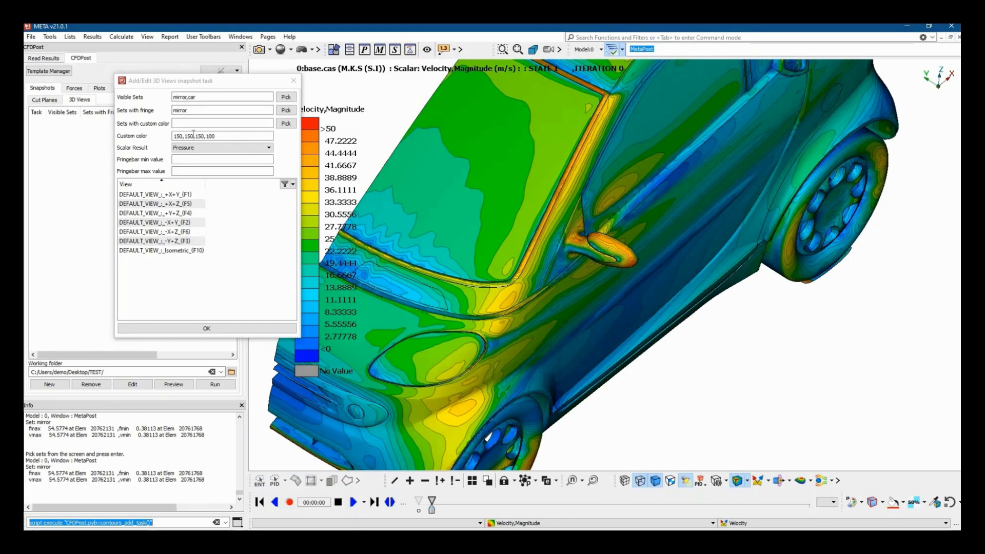
click(286, 124)
scroll(513, 265, down, 5)
scroll(513, 265, up, 1)
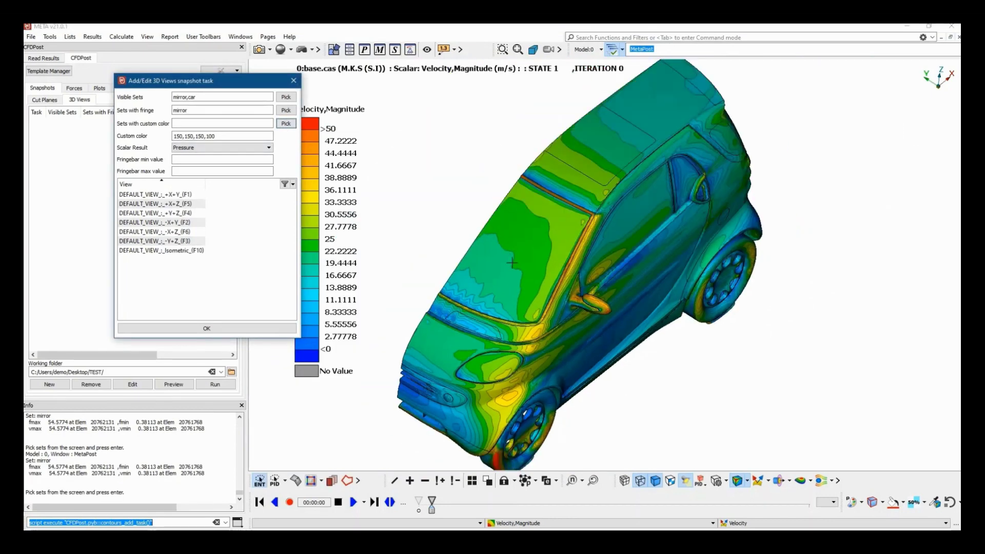
click(467, 200)
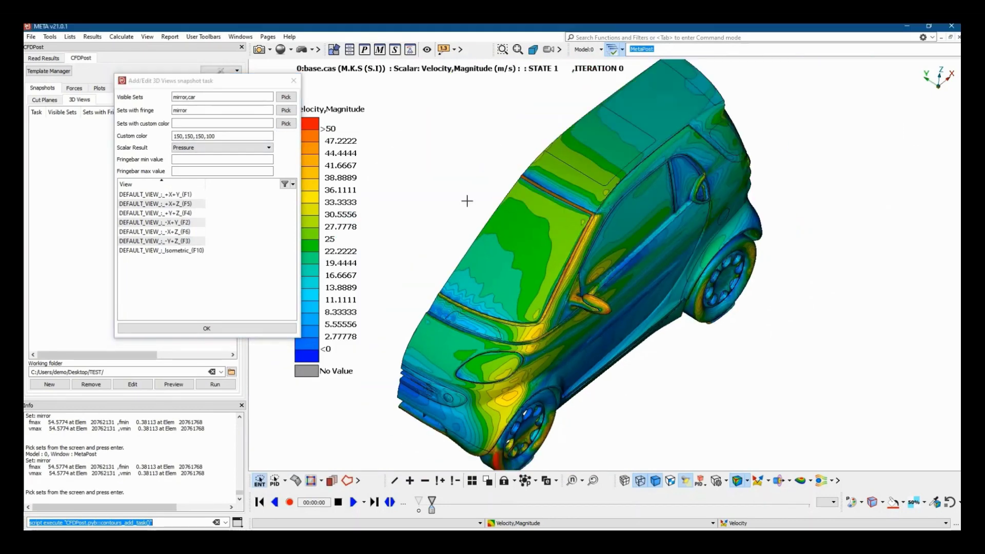
key(Return)
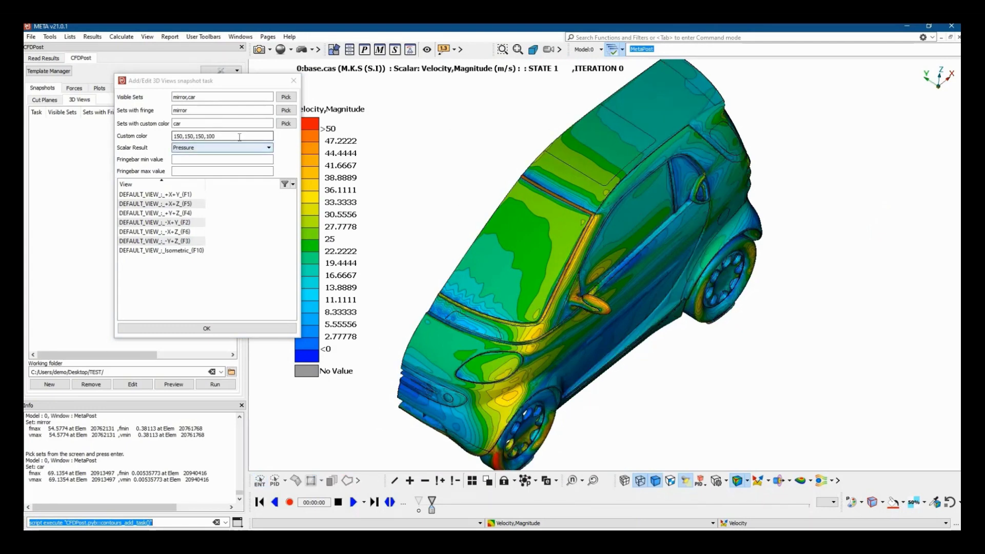
triple_click(247, 137)
scroll(538, 299, up, 3)
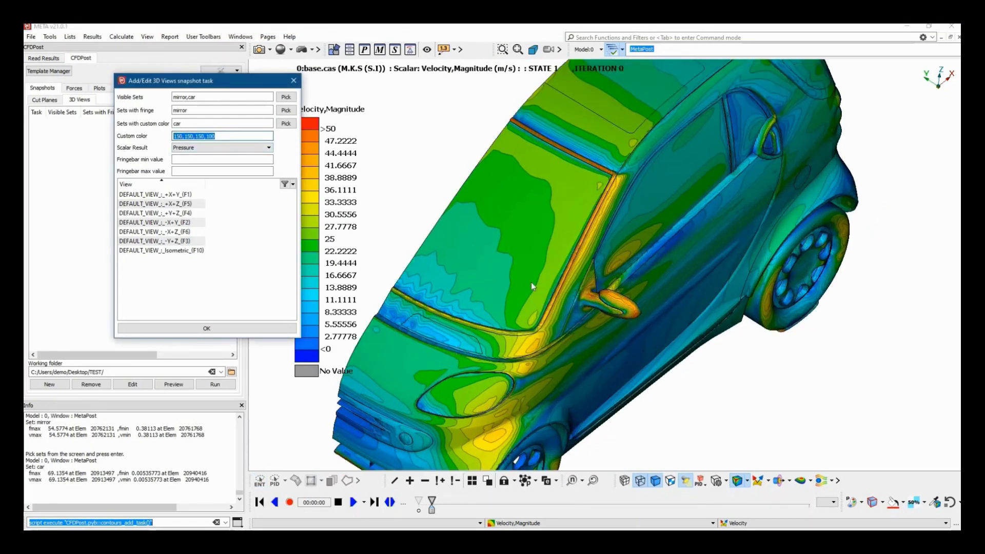
scroll(533, 287, down, 1)
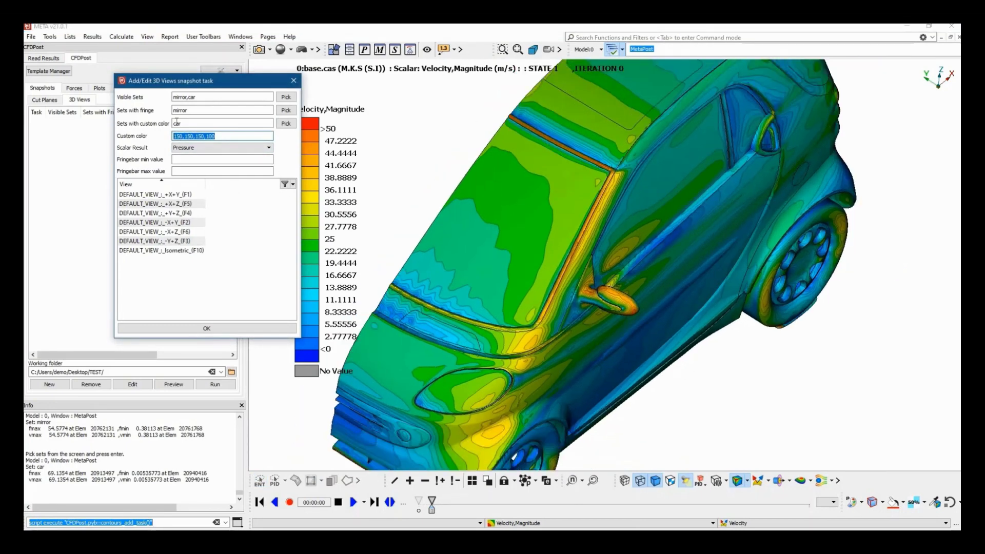
click(228, 135)
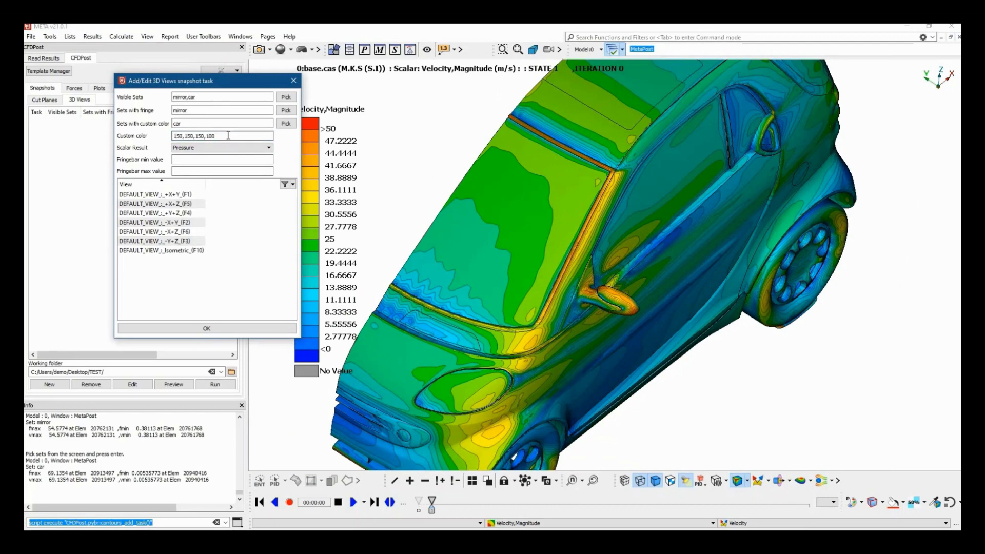
Step: Set the 3D Views task's scalar result to Velocity,Magnitude with a fringebar range from 0 to 50
click(197, 149)
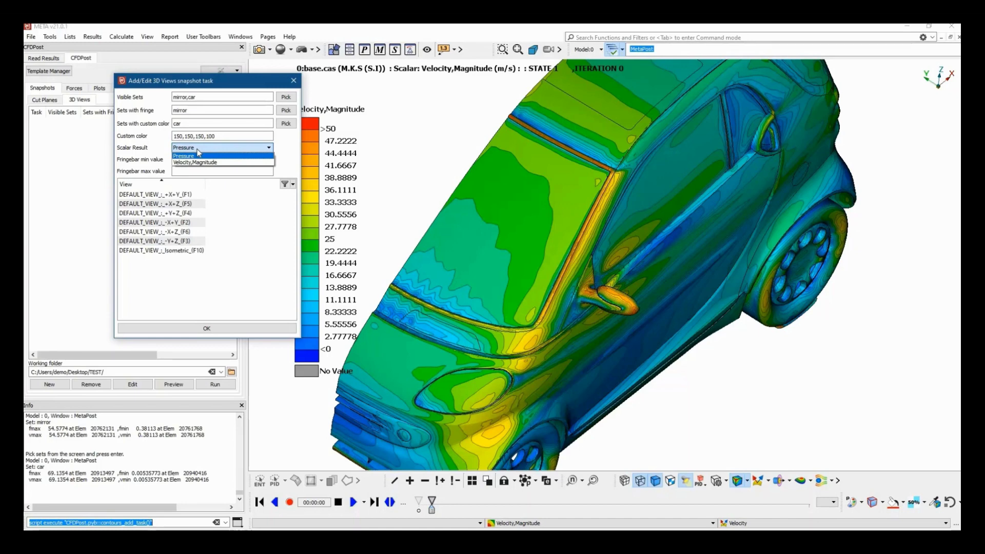
click(199, 156)
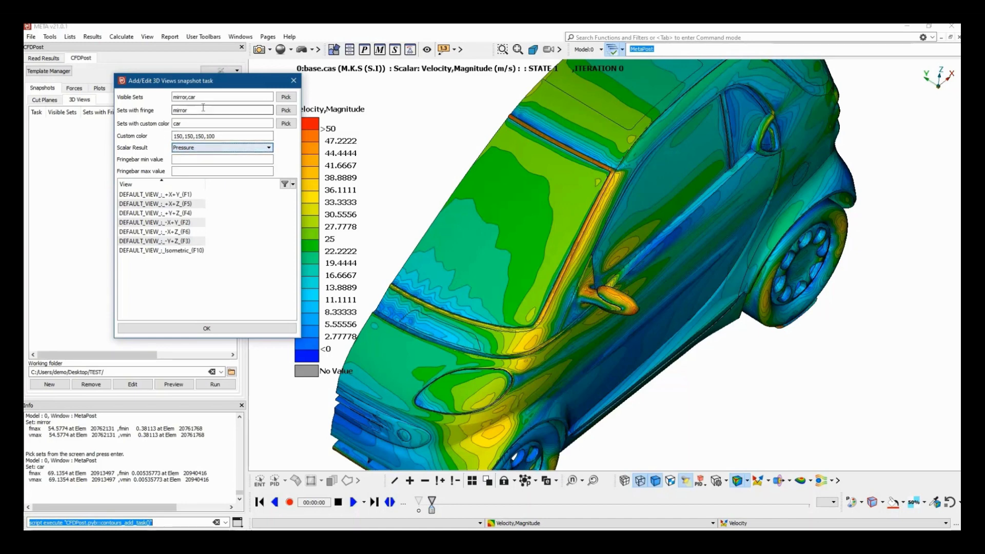
click(194, 149)
click(197, 158)
click(197, 157)
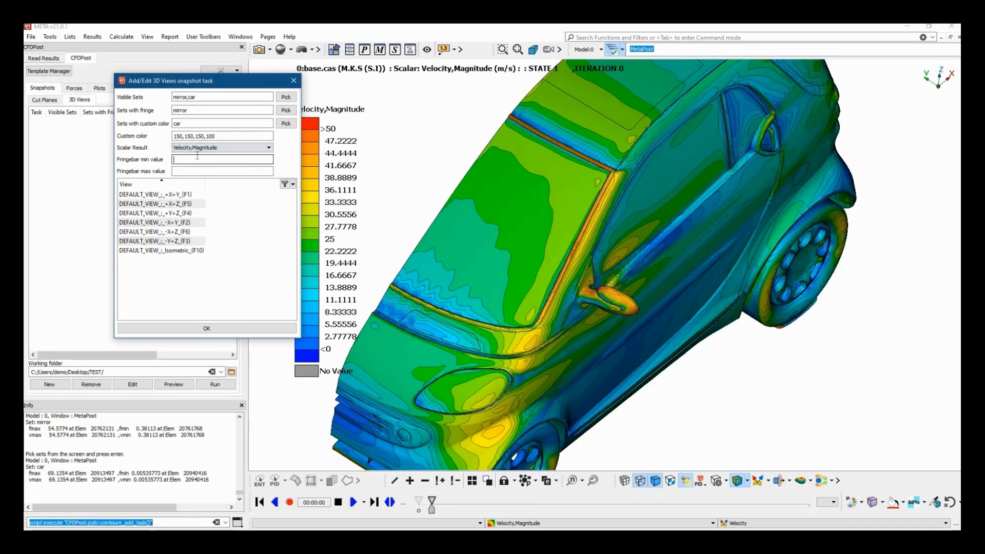
text(0)
key(Tab)
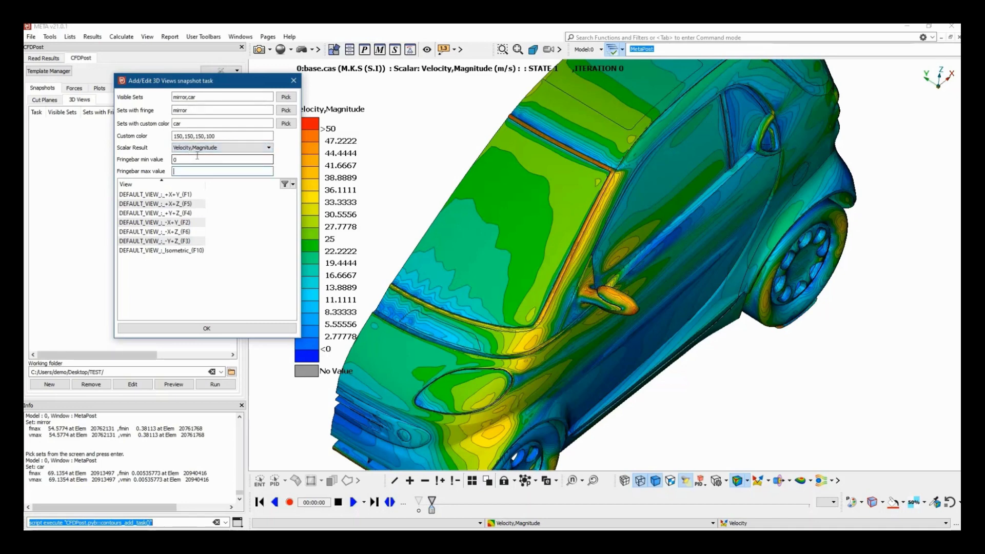
text(50)
key(Tab)
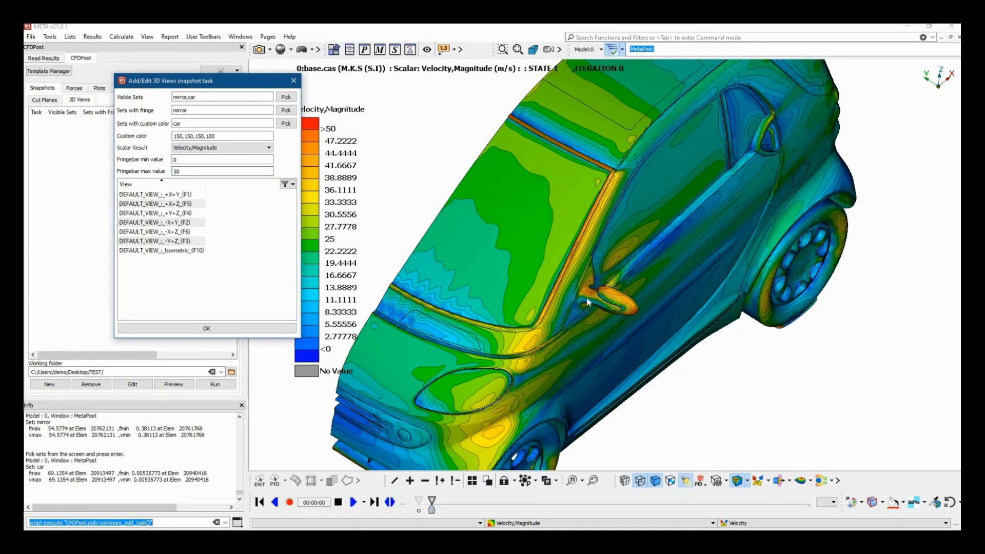
Step: Select all seven default views, from +X+Y (F1) to Isometric (F10), and create the snapshot task
scroll(583, 307, down, 5)
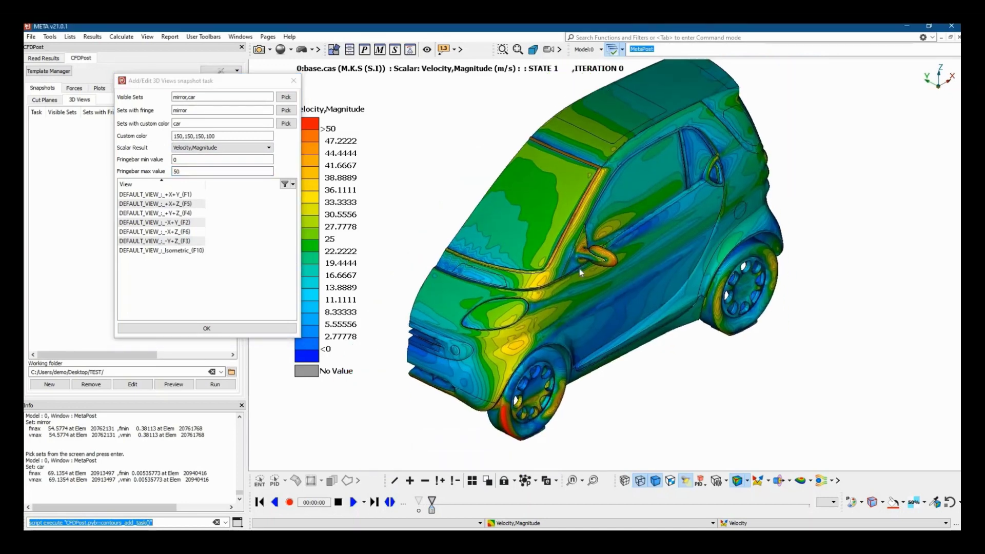
click(169, 213)
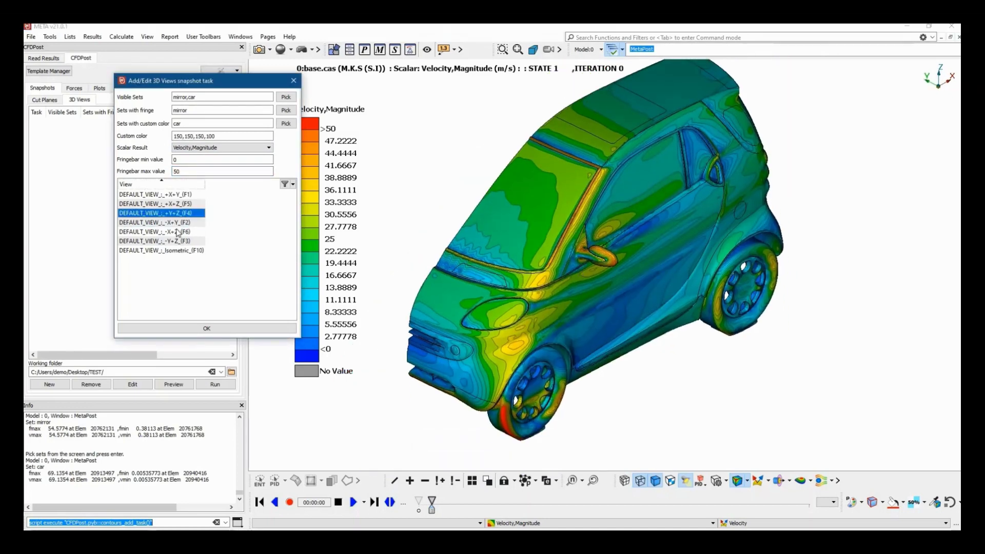
click(176, 230)
click(175, 223)
click(169, 205)
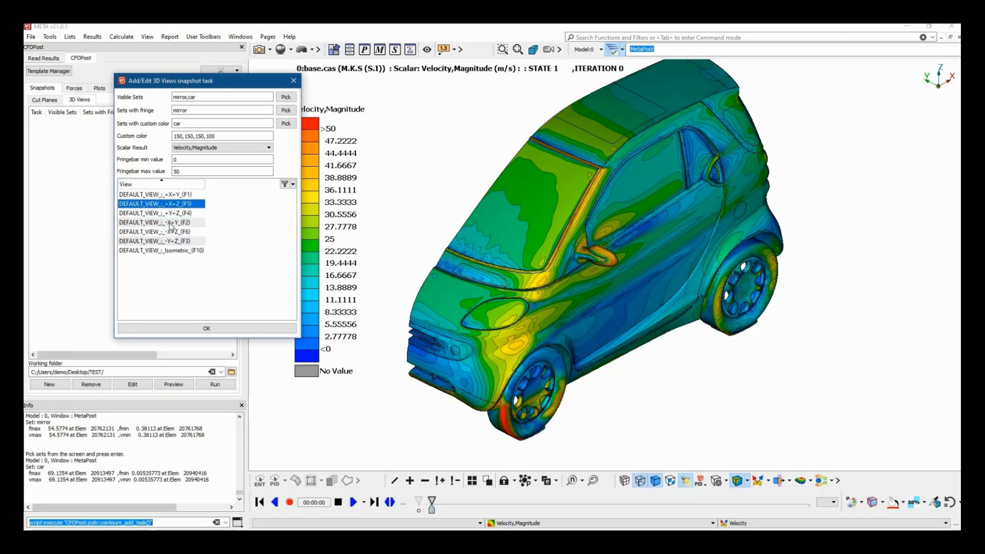
click(172, 223)
click(172, 252)
shift+click(169, 195)
click(232, 329)
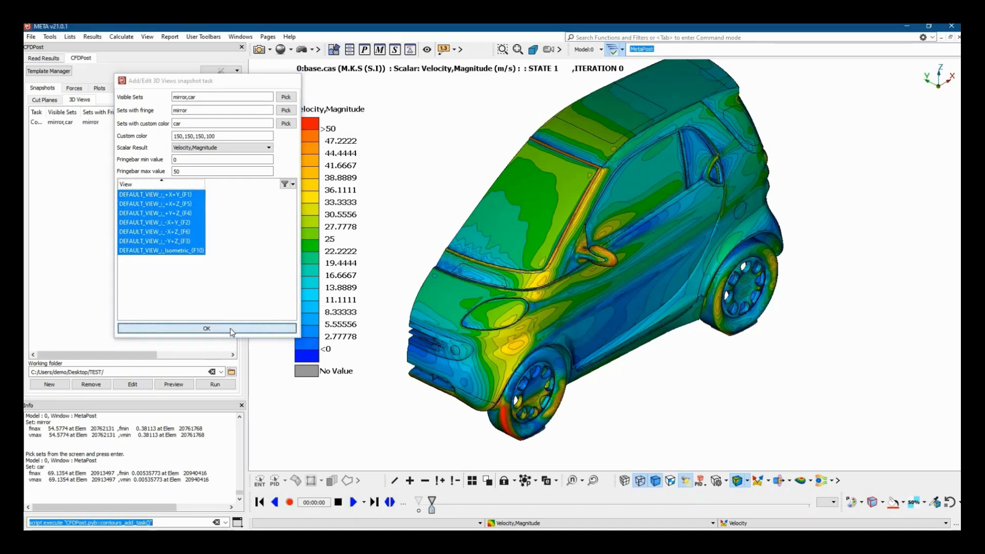
Step: Start a second 3D Views snapshot task and assign mirror and car as visible sets by picking the whole vehicle
click(110, 124)
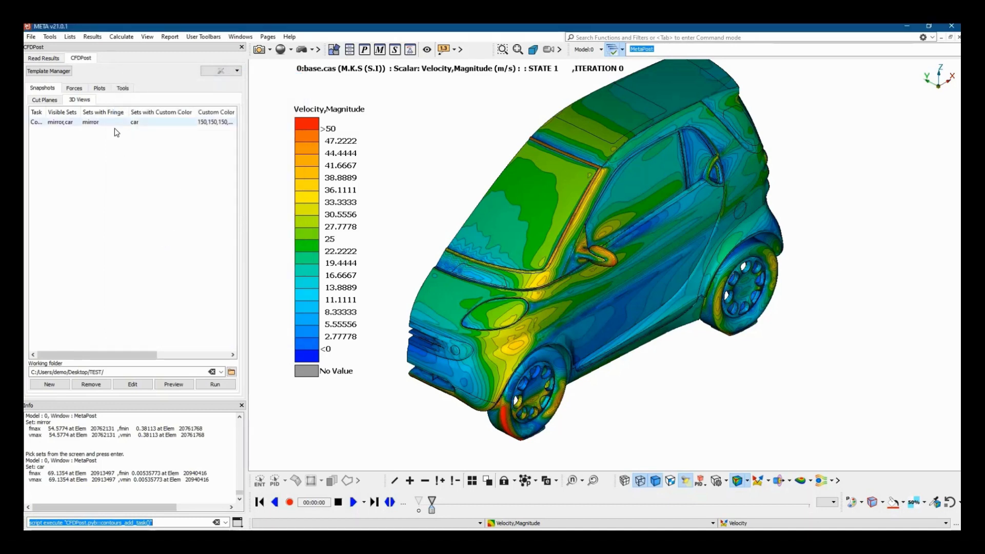
click(93, 385)
click(61, 385)
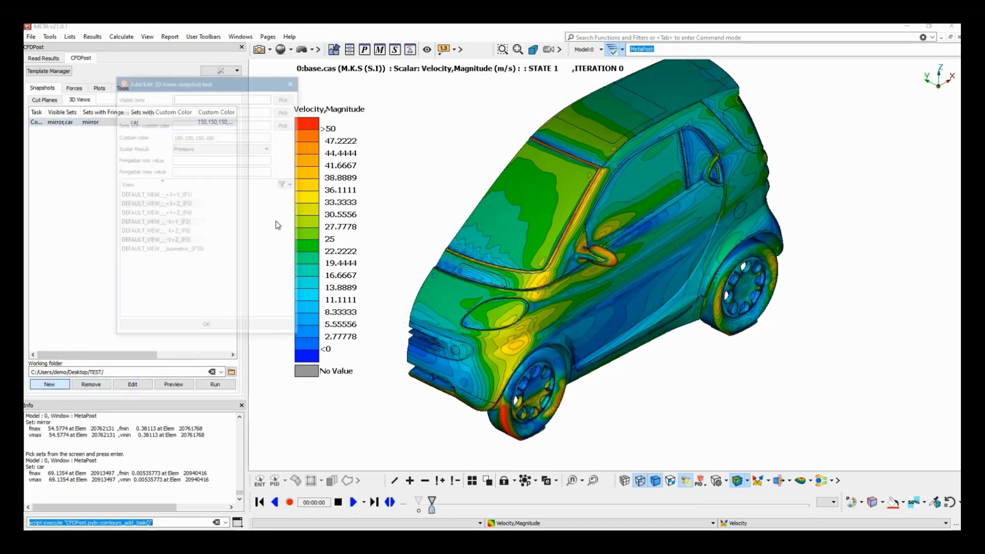
scroll(606, 290, down, 3)
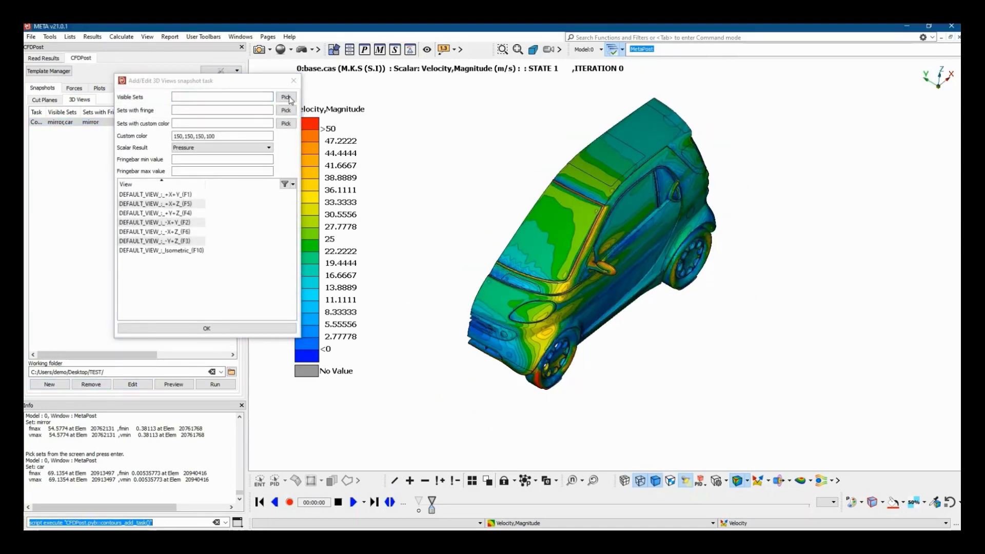
drag(775, 420, 427, 123)
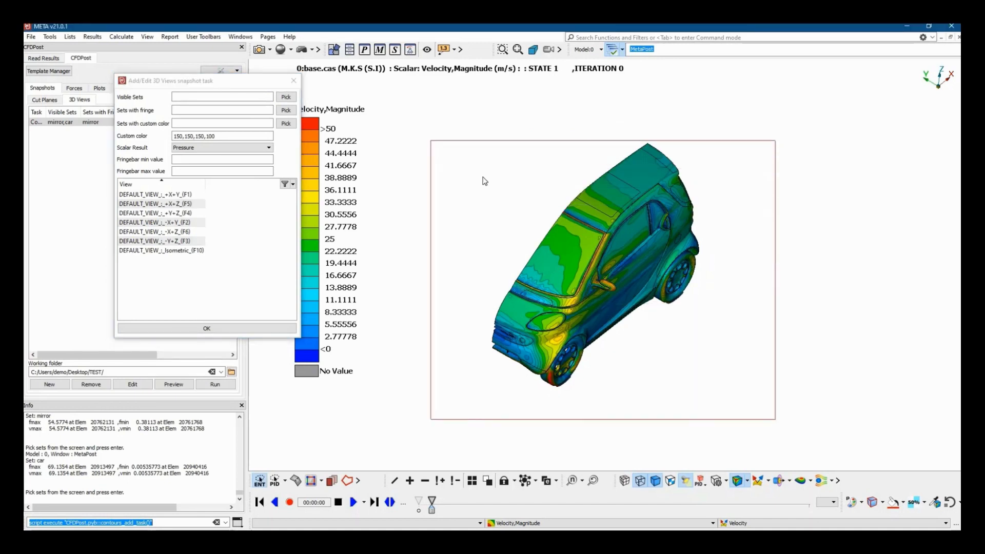
key(Return)
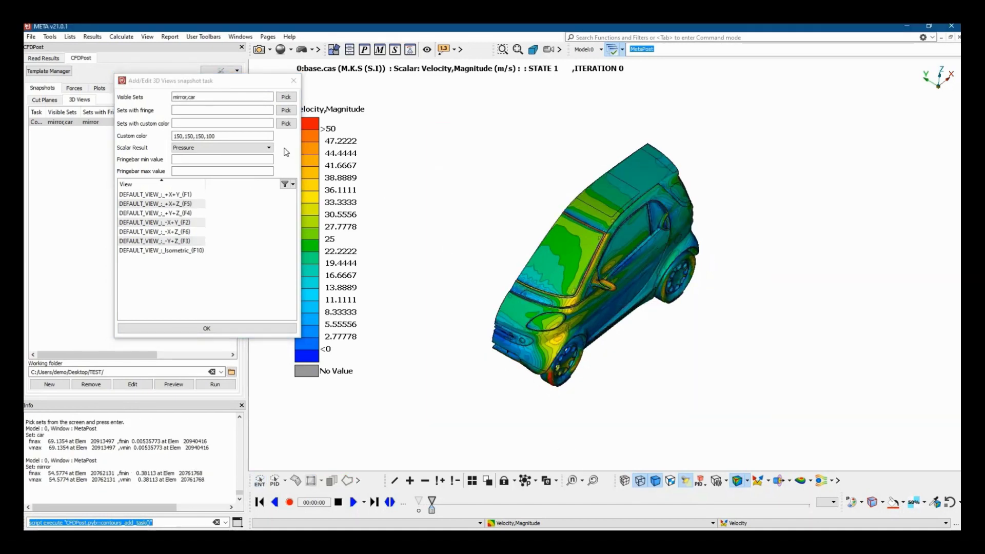
Step: Assign the car set as the second task's set with fringe by picking the car body in the model view
scroll(385, 193, up, 2)
click(286, 110)
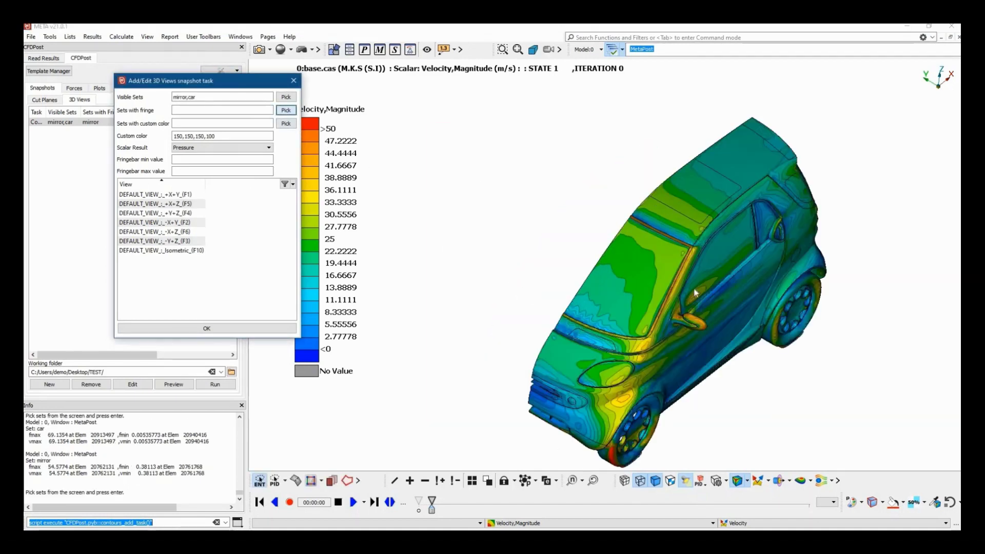
click(695, 292)
scroll(616, 267, up, 2)
key(Return)
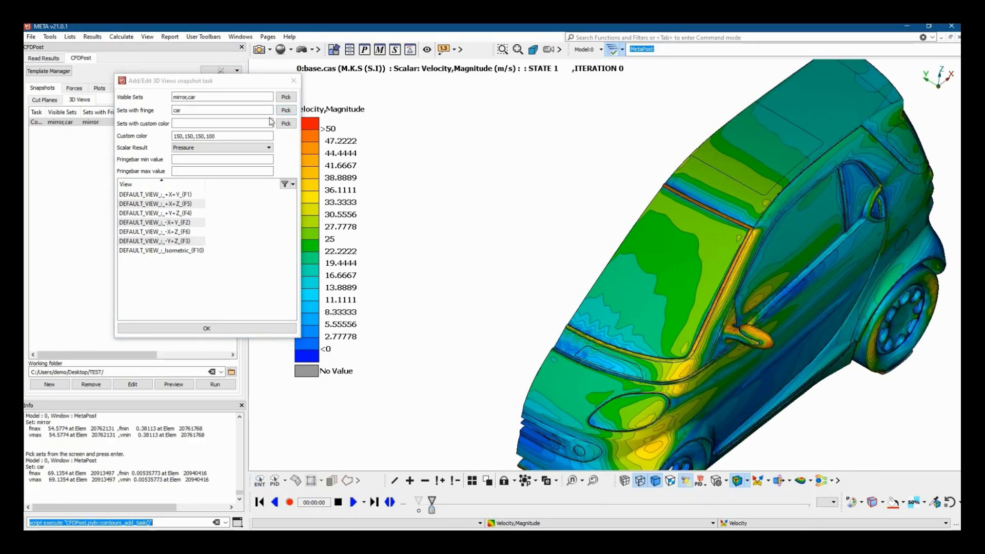
Step: Assign the mirror set as the second task's set with custom color by picking the side mirror in the model view
click(286, 123)
scroll(611, 290, down, 2)
scroll(611, 290, up, 3)
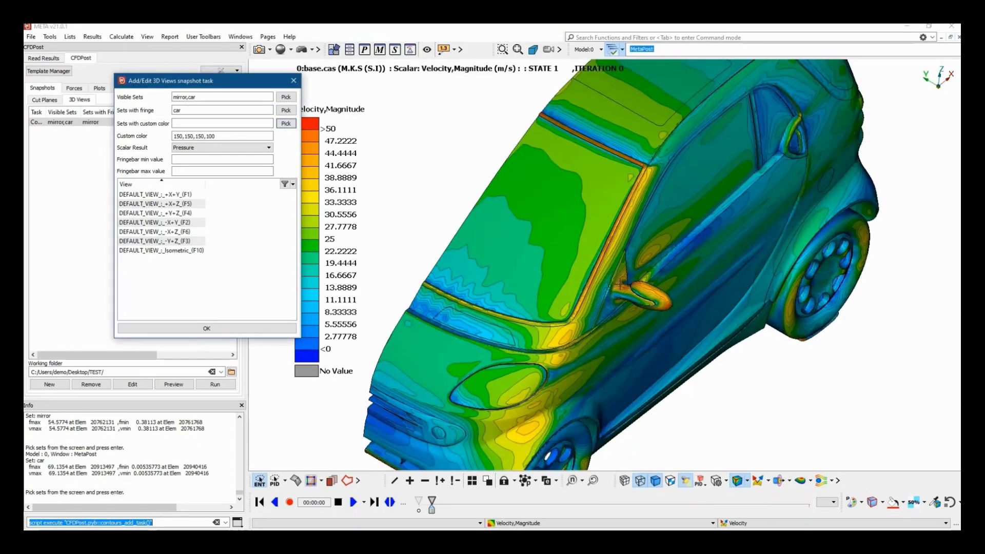
scroll(621, 283, up, 2)
click(617, 275)
key(Return)
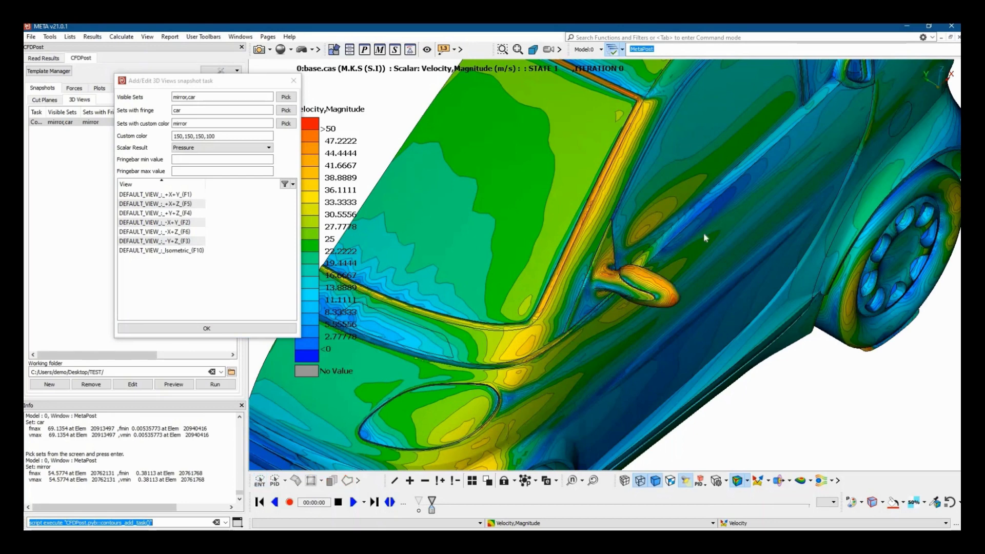
Step: Set the second task's scalar result to Velocity,Magnitude with fringebar limits of 0 and 50
scroll(704, 233, down, 3)
click(255, 148)
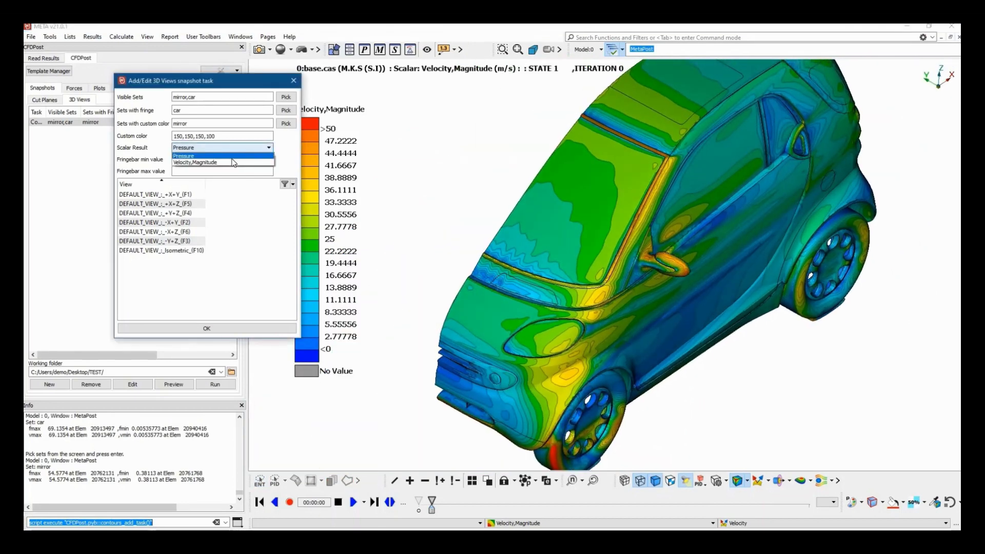
click(215, 160)
click(214, 159)
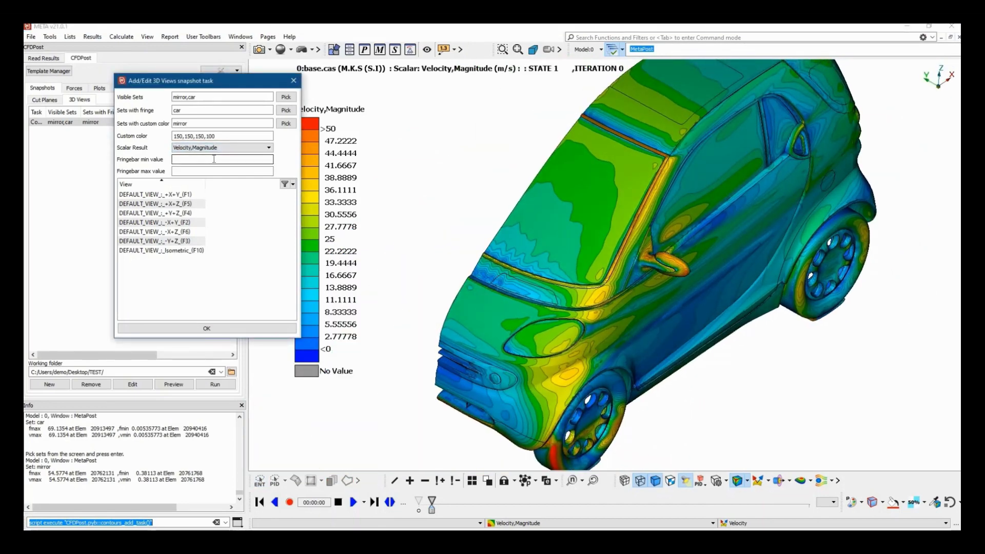
key(Tab)
Step: Include all the default views in the second snapshot task and create it
click(165, 221)
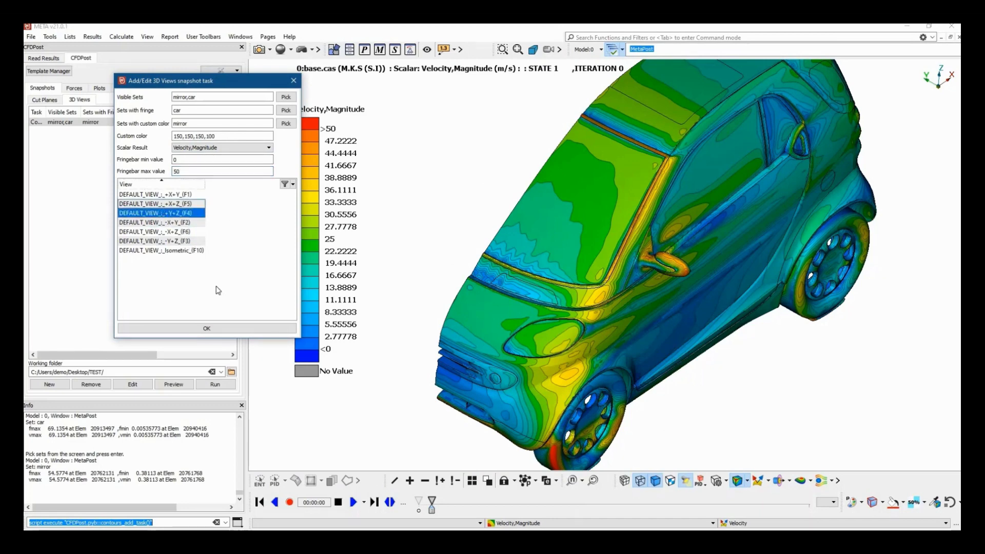
key(ctrl+a)
click(231, 329)
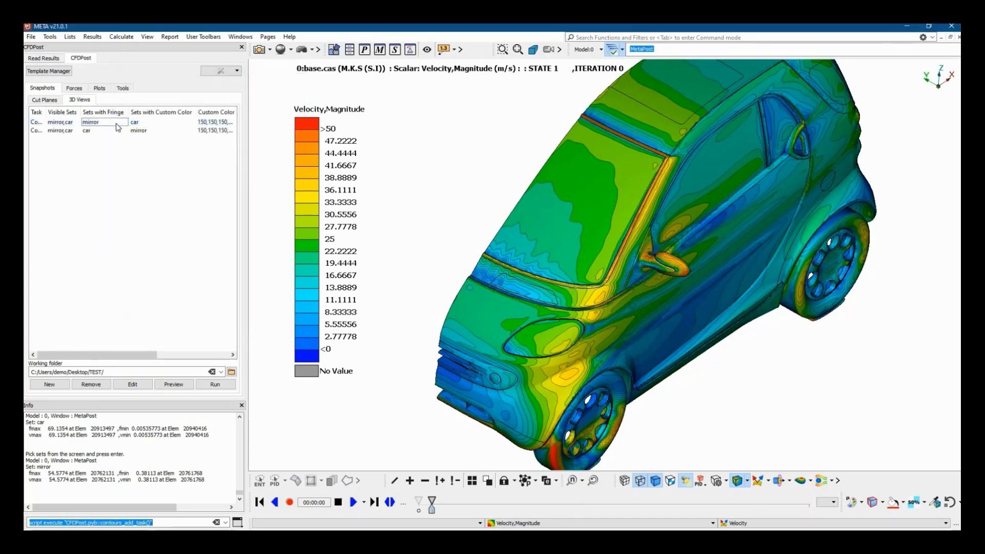
Step: Run both 3D Views snapshot tasks together to export their images
shift+click(117, 129)
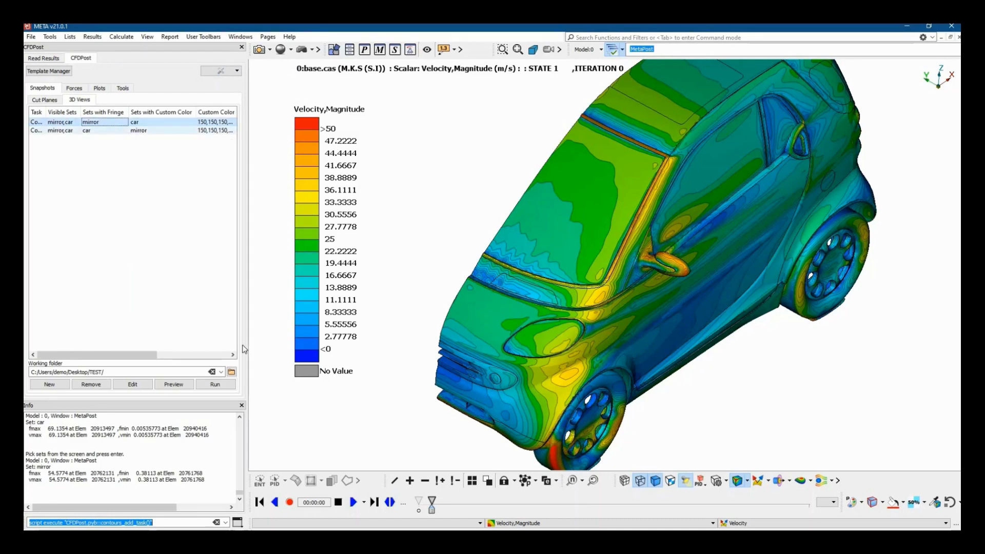
click(169, 386)
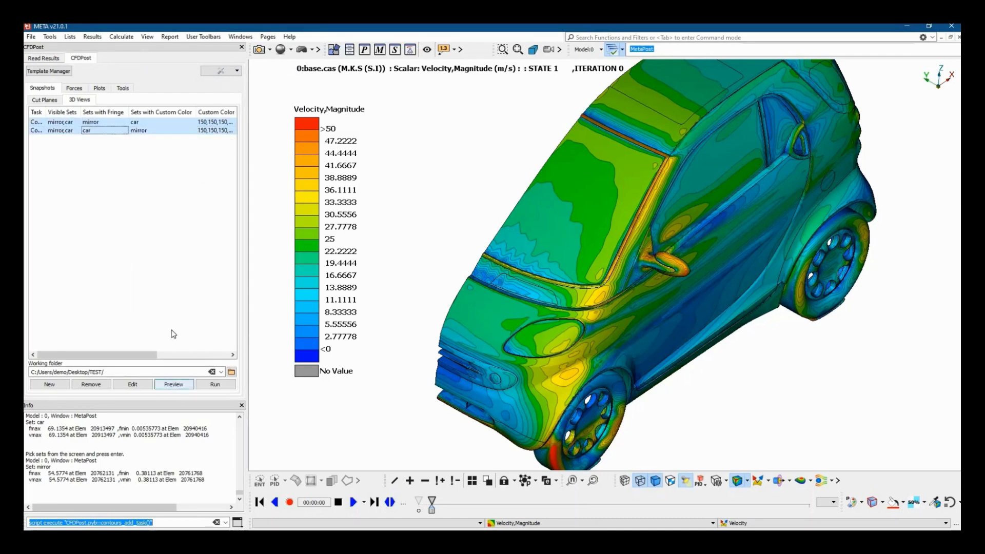
click(217, 386)
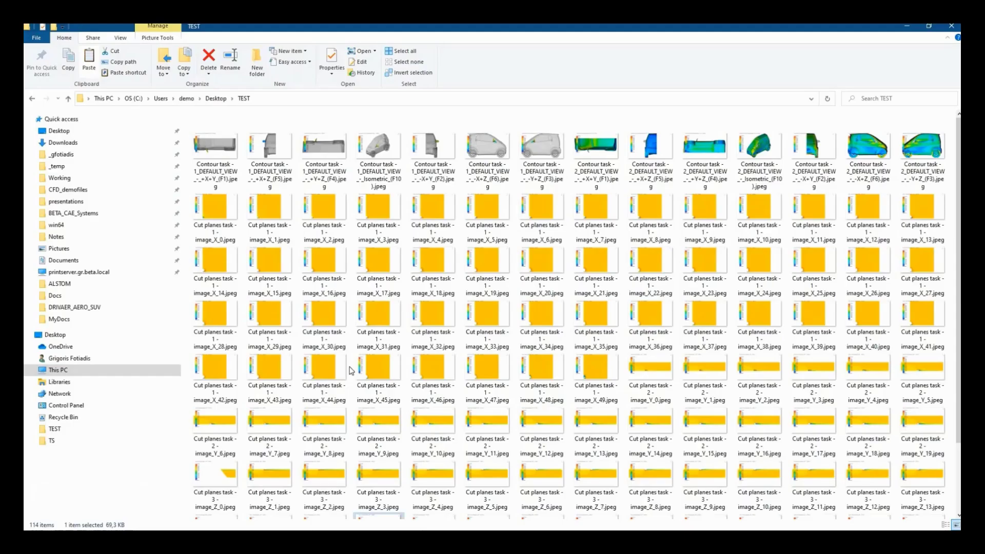
Step: Switch to File Explorer's TEST folder and examine the first contour task's snapshots, starting with the +X+Y (F1) image
click(214, 134)
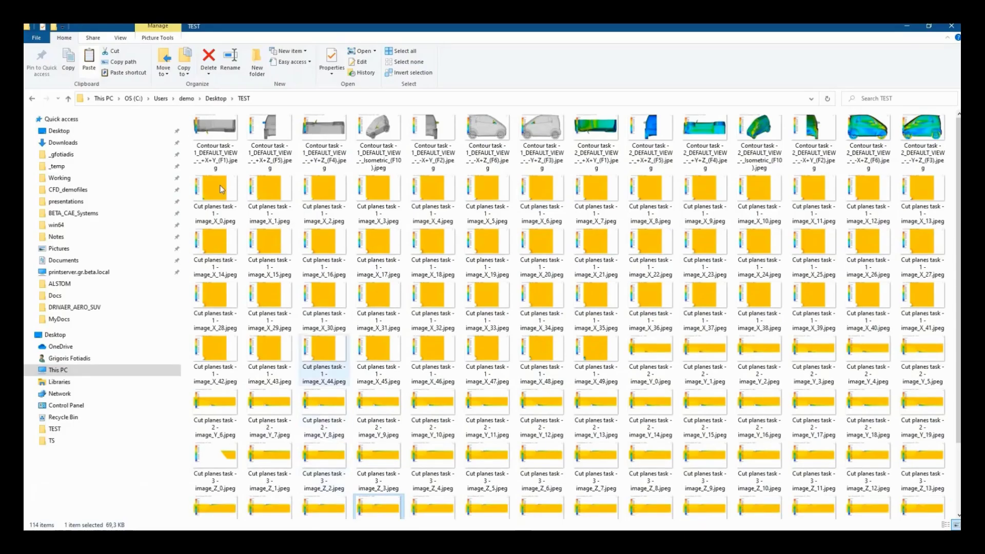
double_click(214, 134)
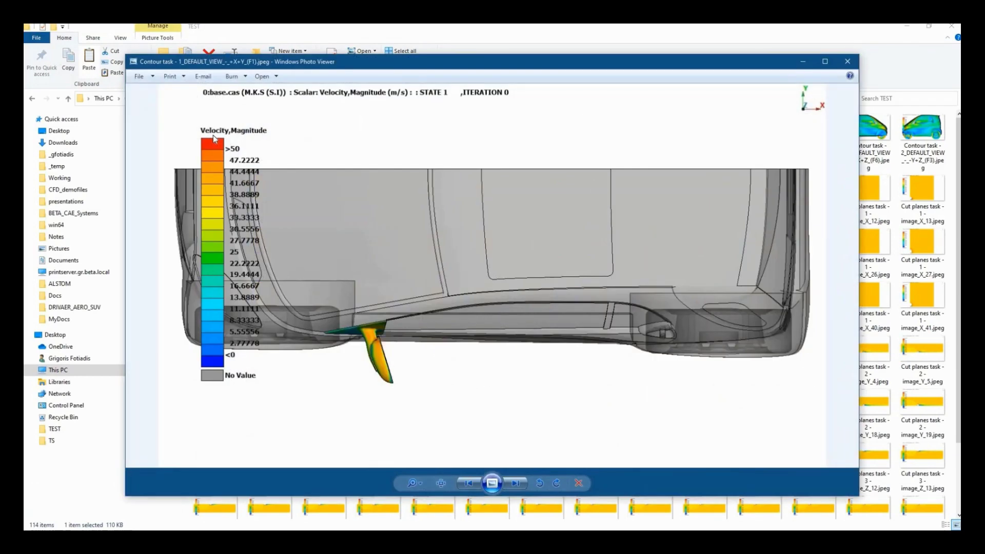
key(Right)
key(Right)
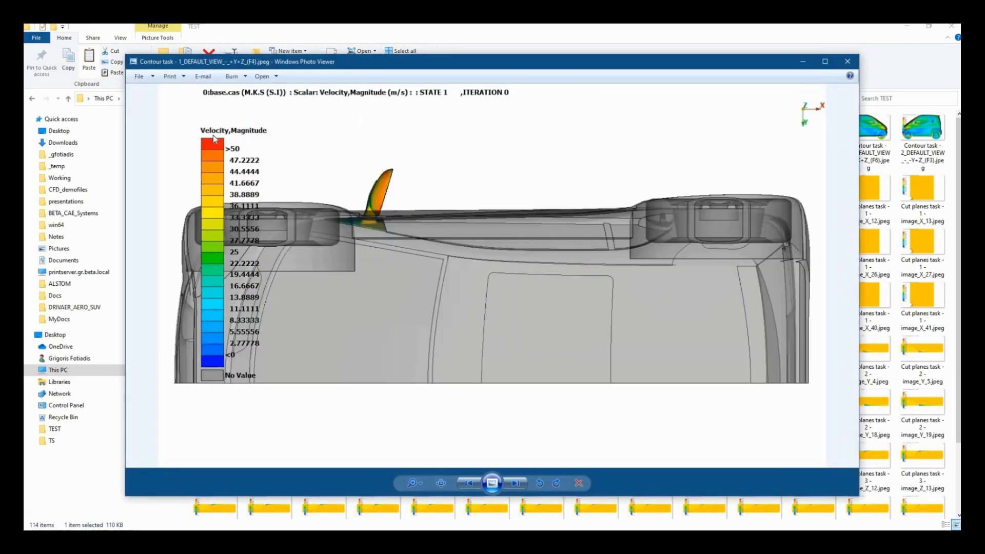
key(Right)
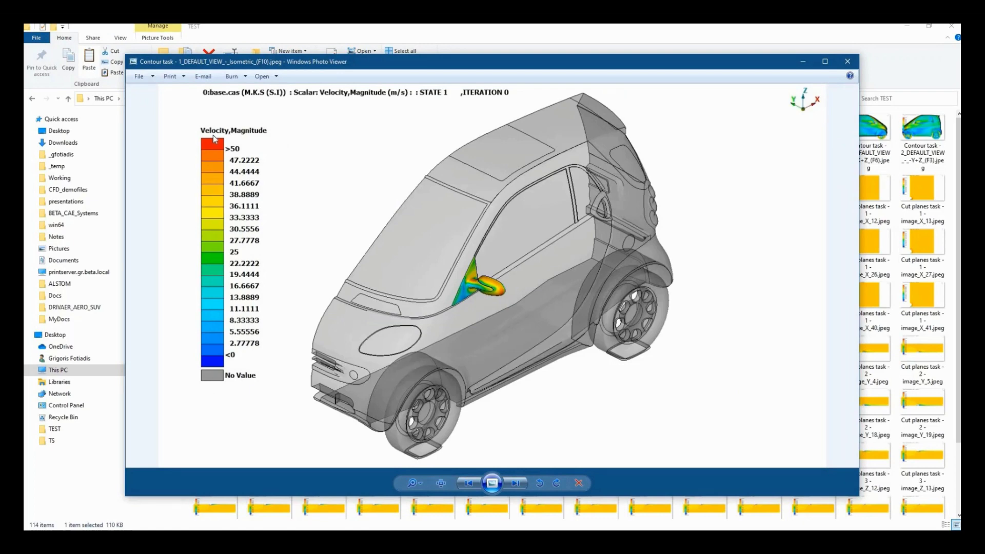
key(Right)
key(Right)
key(Right)
Step: Examine the second contour task's snapshots up to the first cut plane images, close the photo viewer and return to META
key(Right)
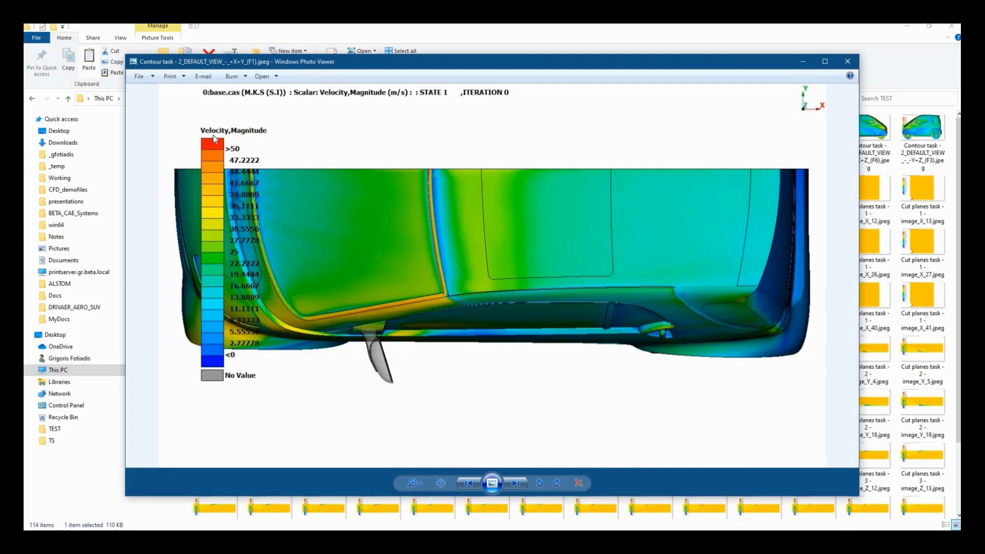
key(Right)
key(Left)
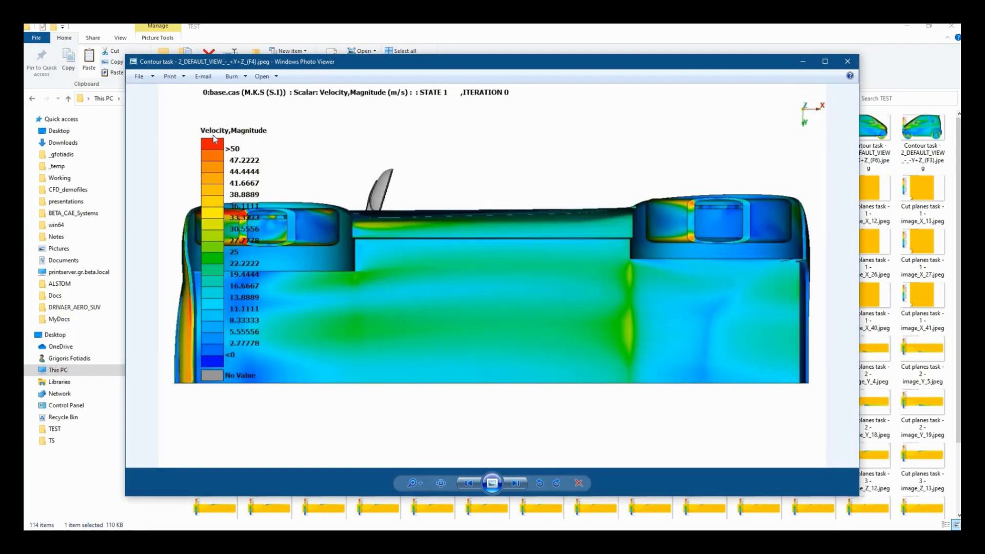
key(Right)
key(Right)
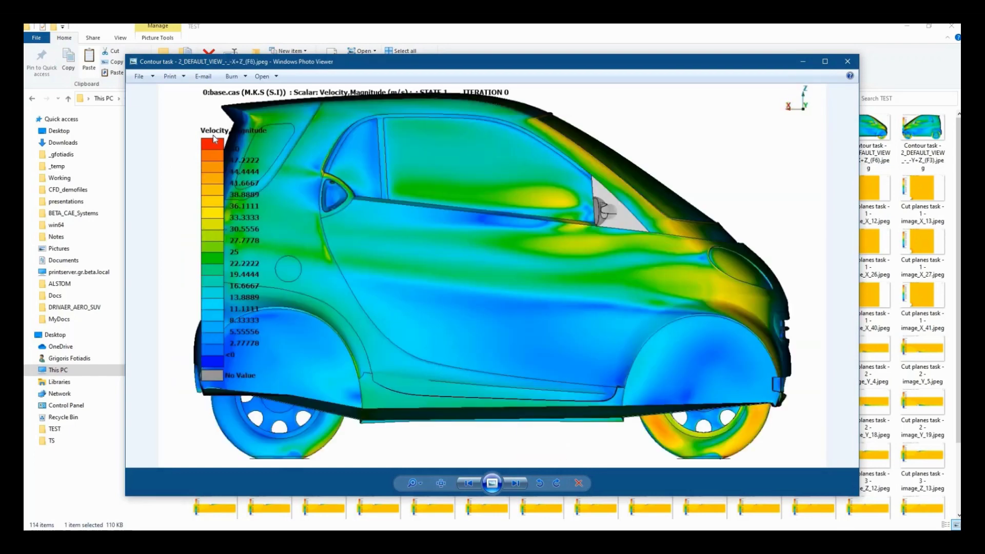
key(Right)
key(Right)
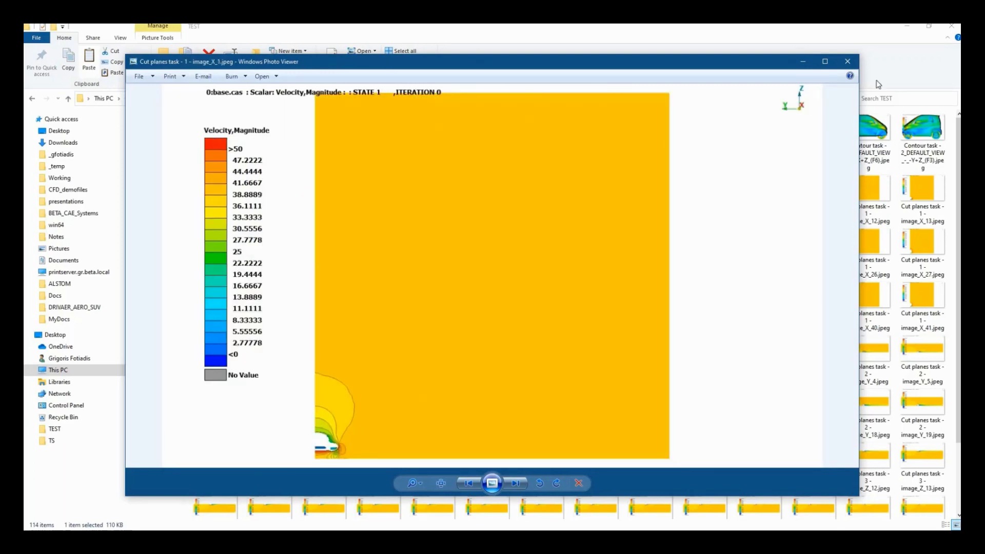
click(847, 61)
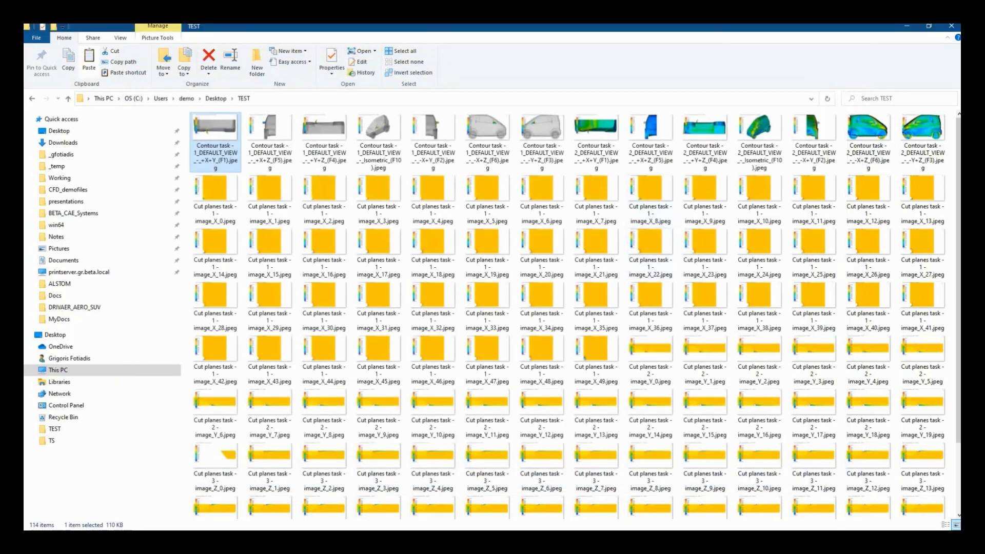
key(alt+Tab)
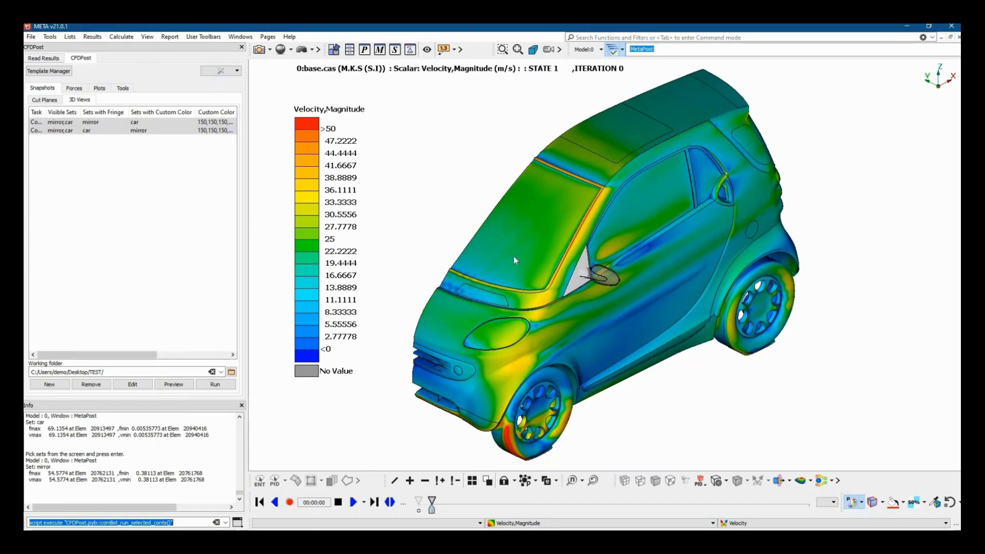
Step: Deselect the 3D Views snapshot tasks and read the reference values for the force calculation from the model
click(114, 240)
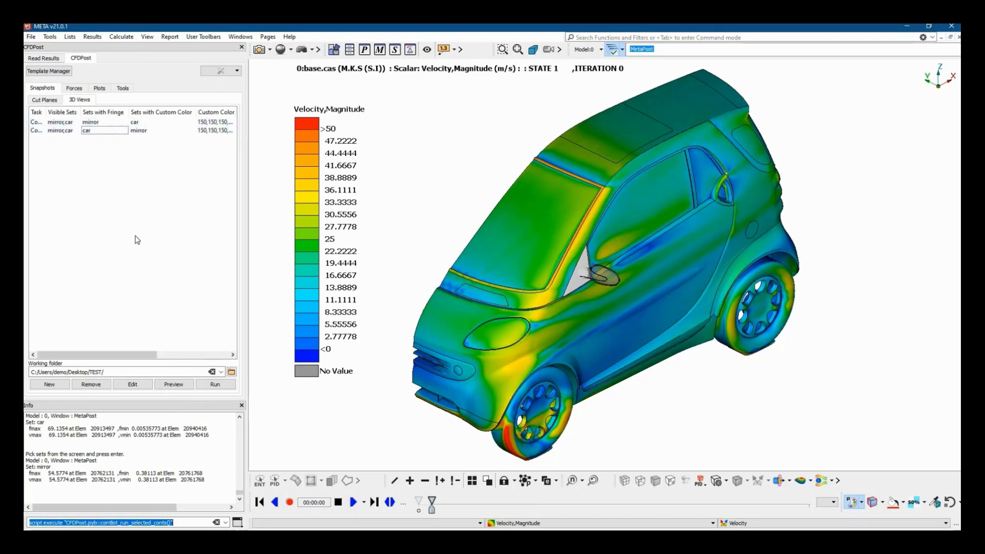
click(83, 156)
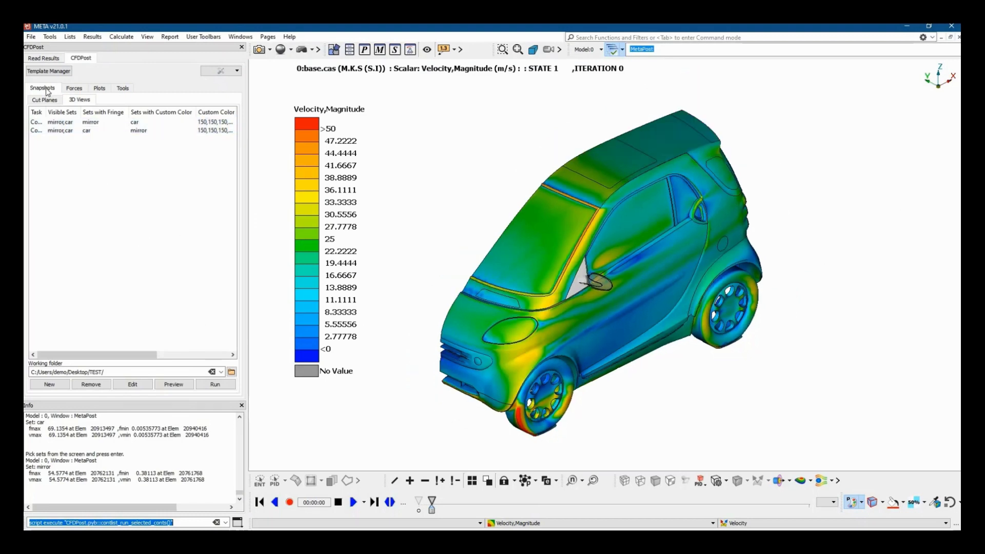
click(74, 88)
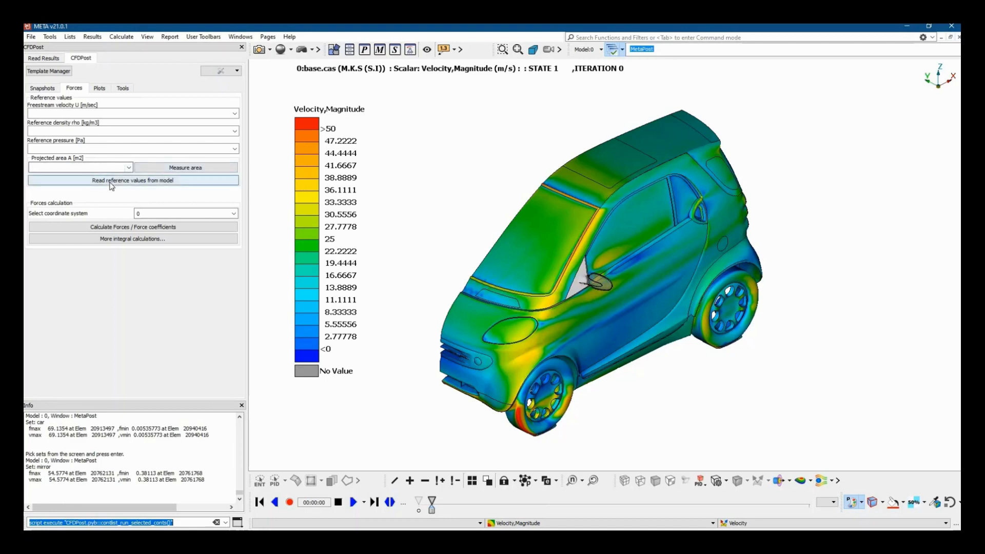
click(140, 183)
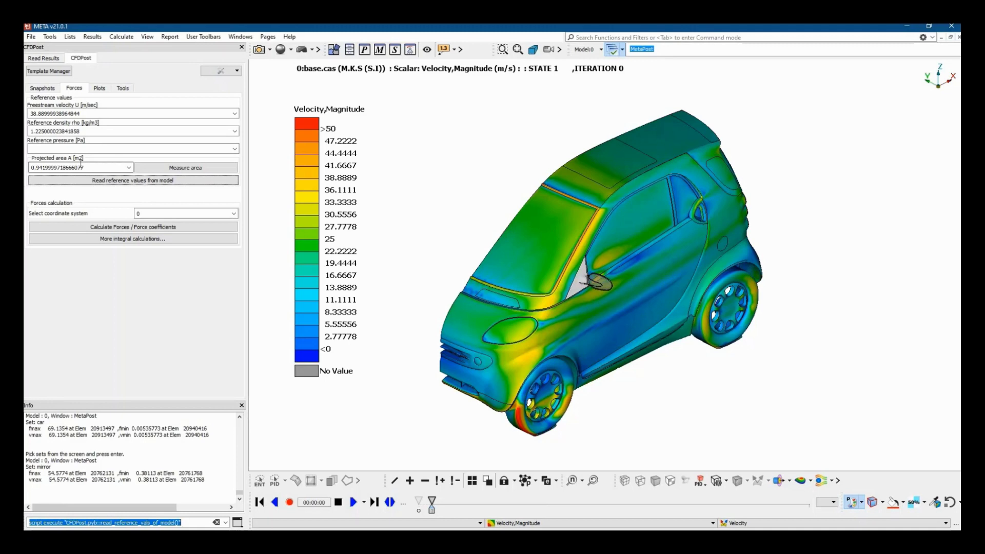
Step: Calculate the forces and force coefficients for all visible PIDs
scroll(425, 271, up, 2)
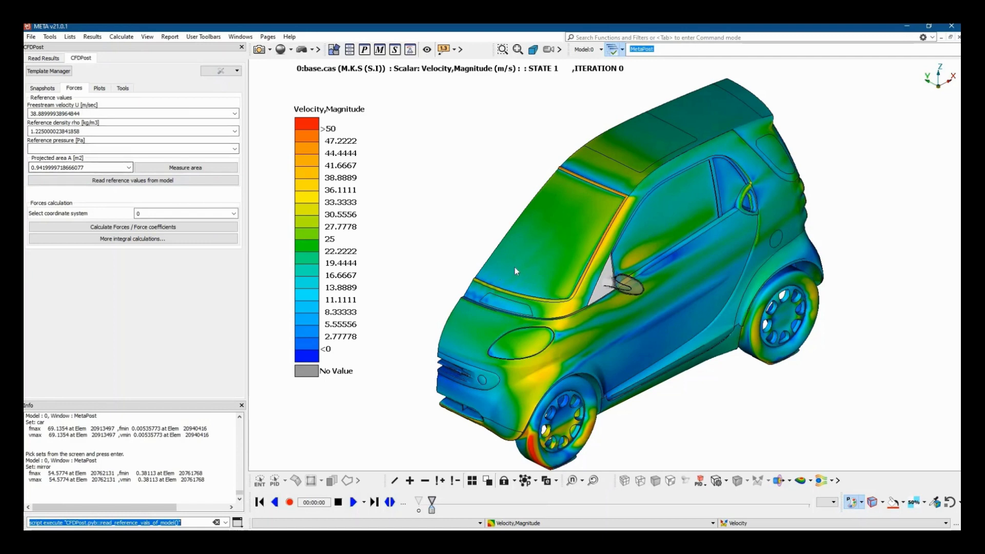
scroll(515, 270, down, 1)
middle_drag(527, 257, 536, 249)
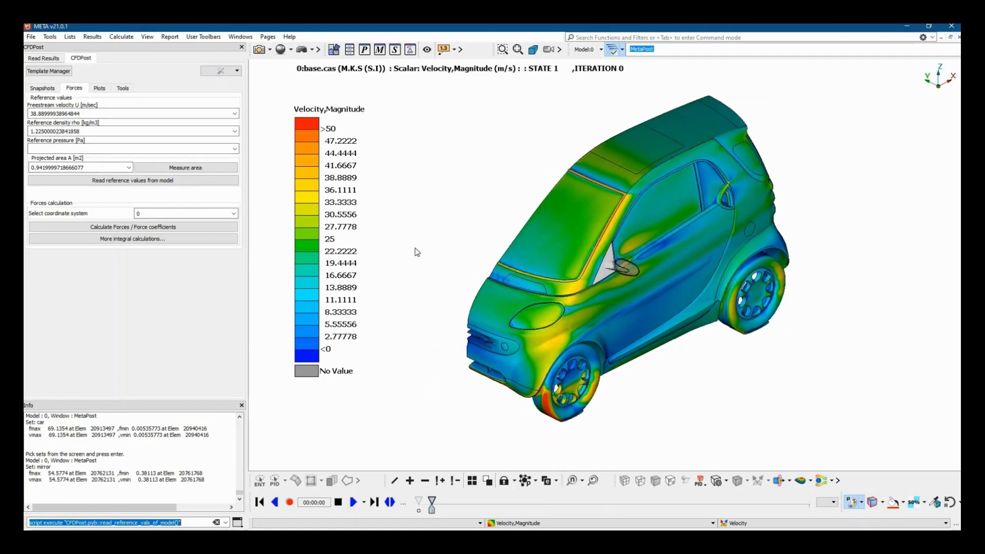
click(135, 229)
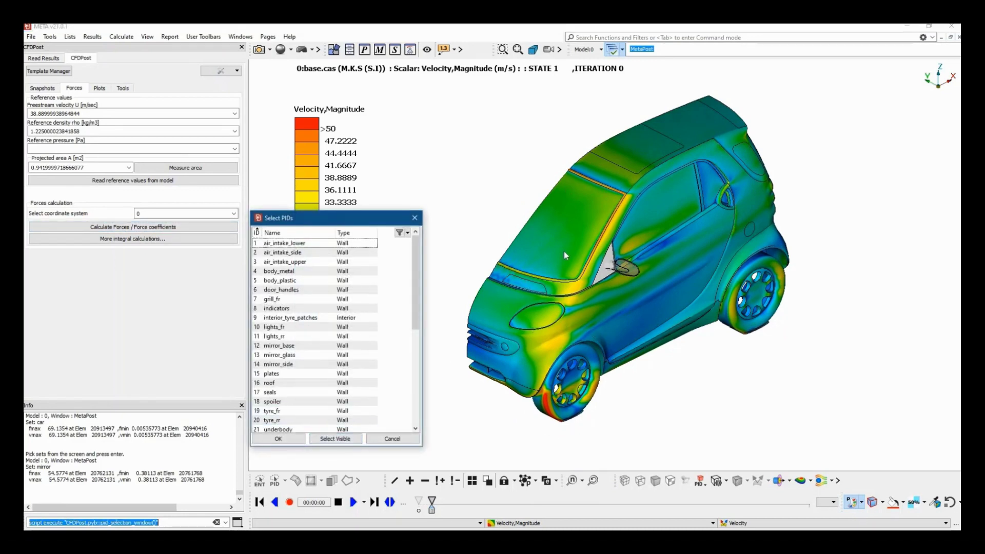
click(325, 438)
scroll(622, 329, down, 2)
scroll(516, 369, down, 1)
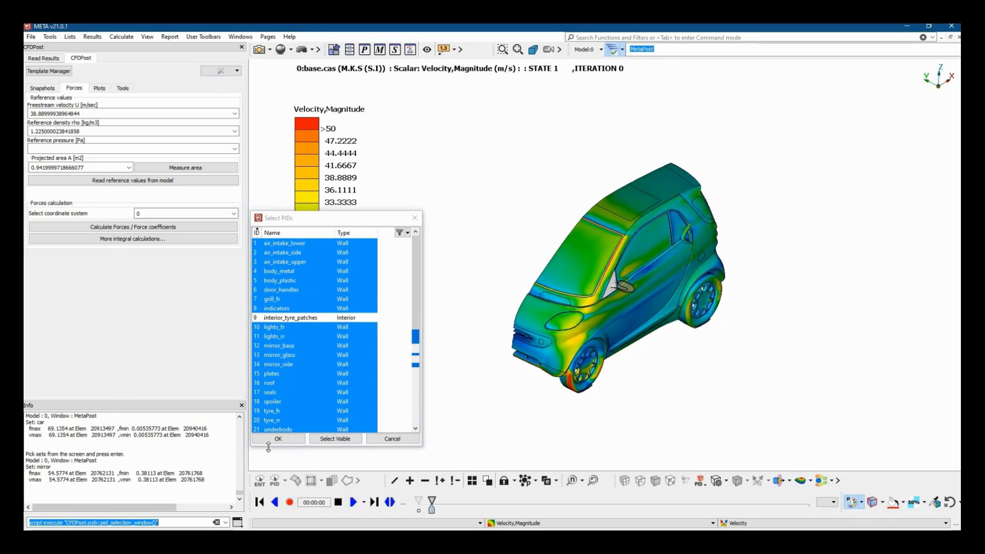
click(278, 439)
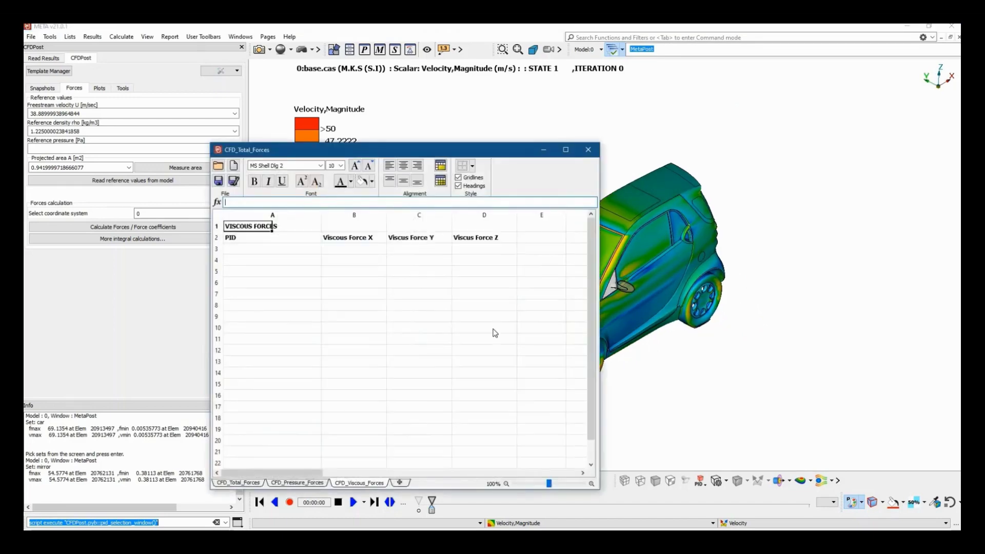
Step: Maximize the force results spreadsheet and examine the total forces, coefficients and contribution percentages per PID in X, Y and Z
click(562, 153)
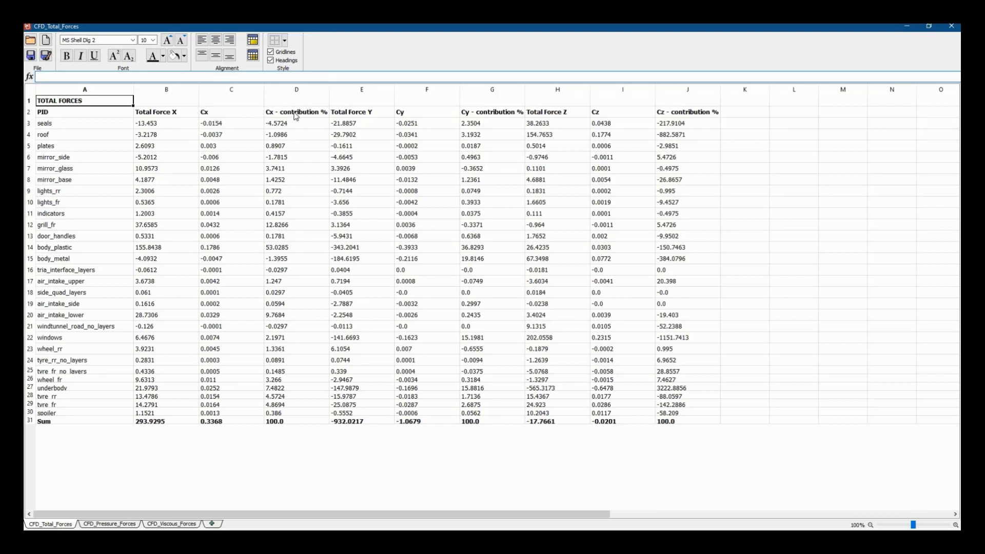
click(277, 126)
click(278, 136)
click(277, 170)
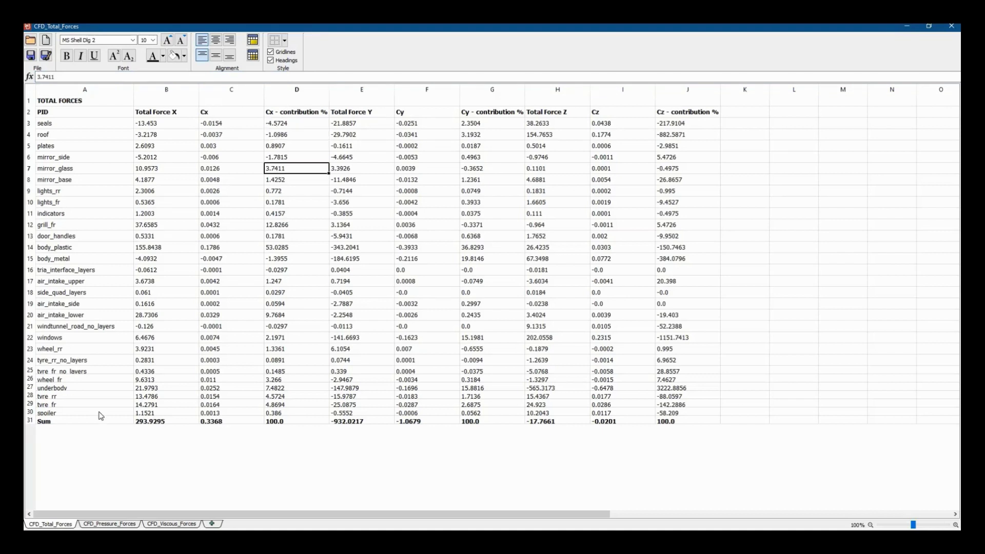
click(58, 422)
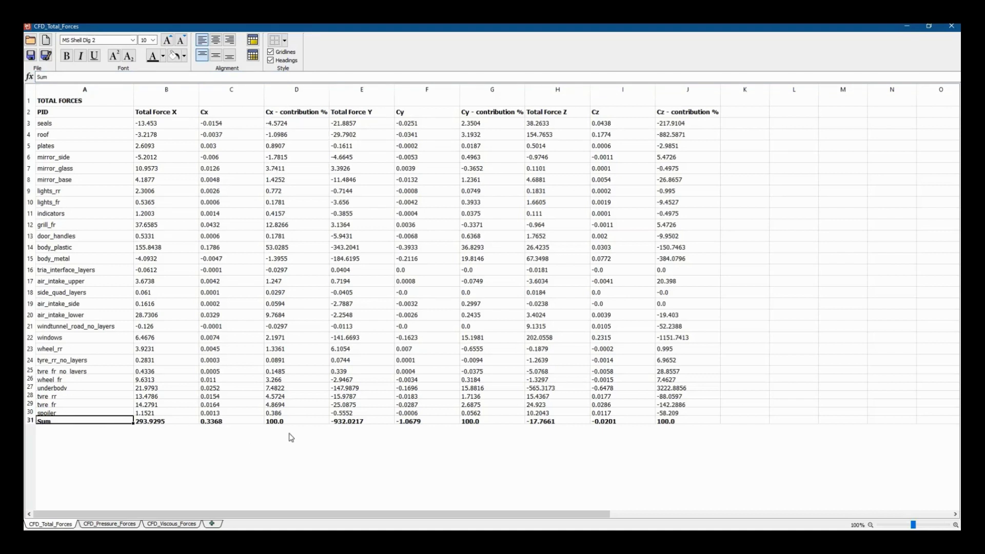
click(365, 113)
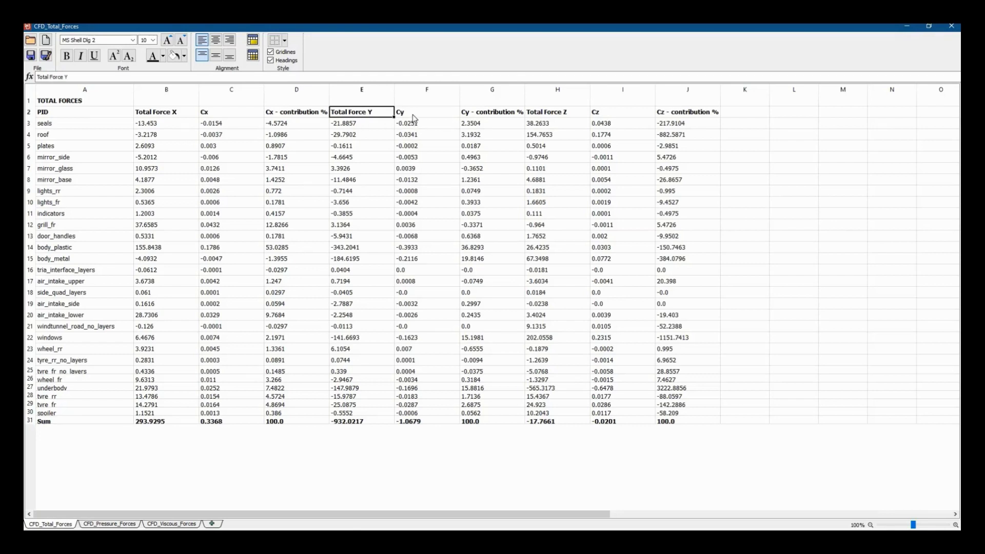
click(435, 114)
click(468, 113)
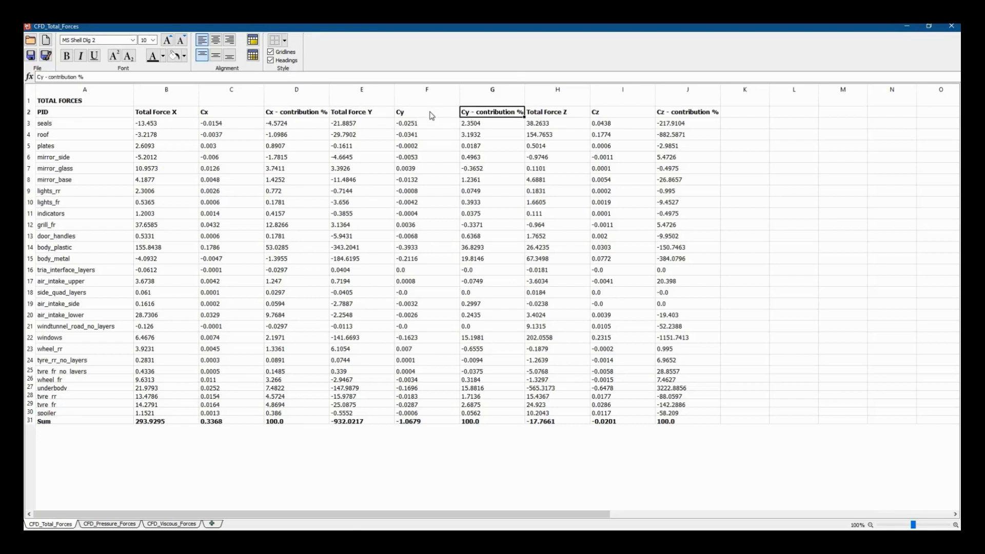
key(Left)
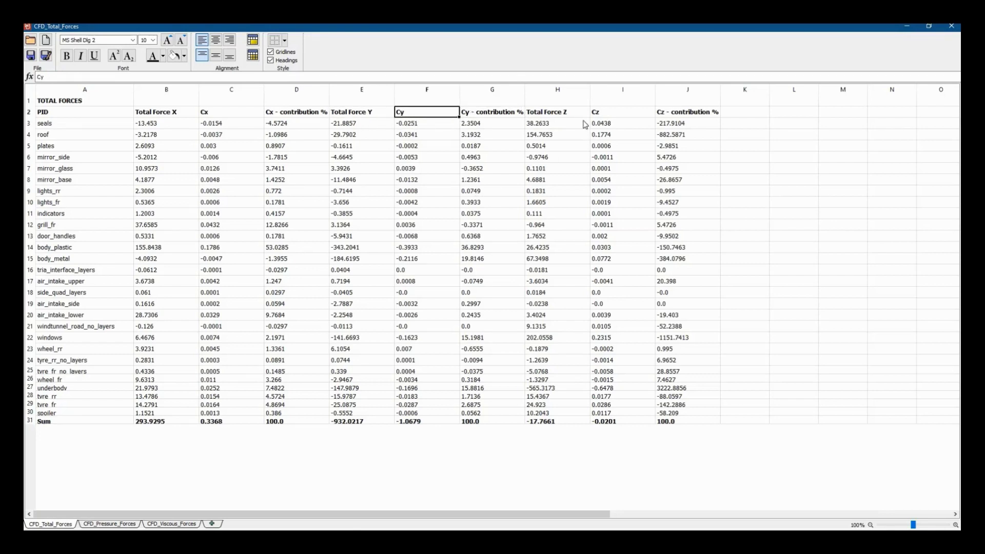
click(568, 114)
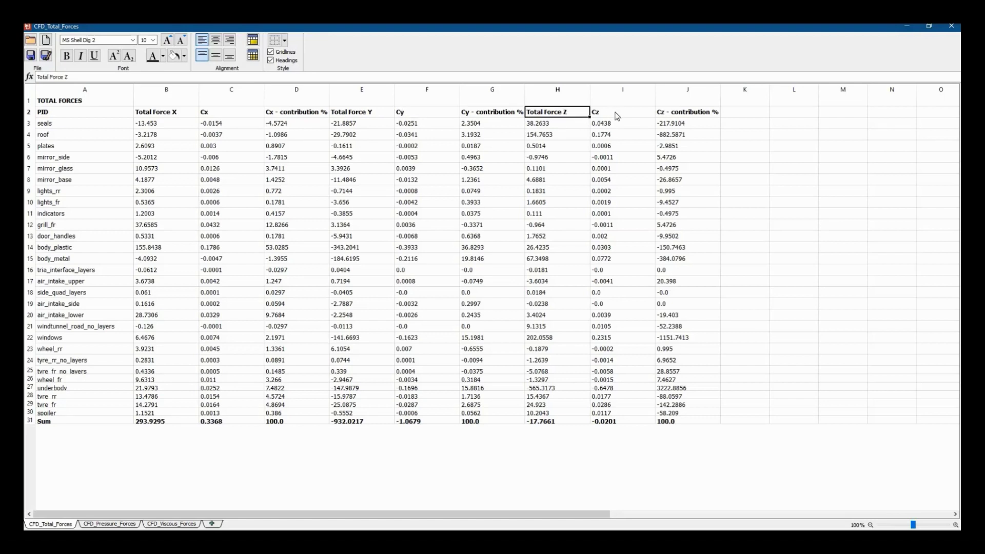
click(617, 116)
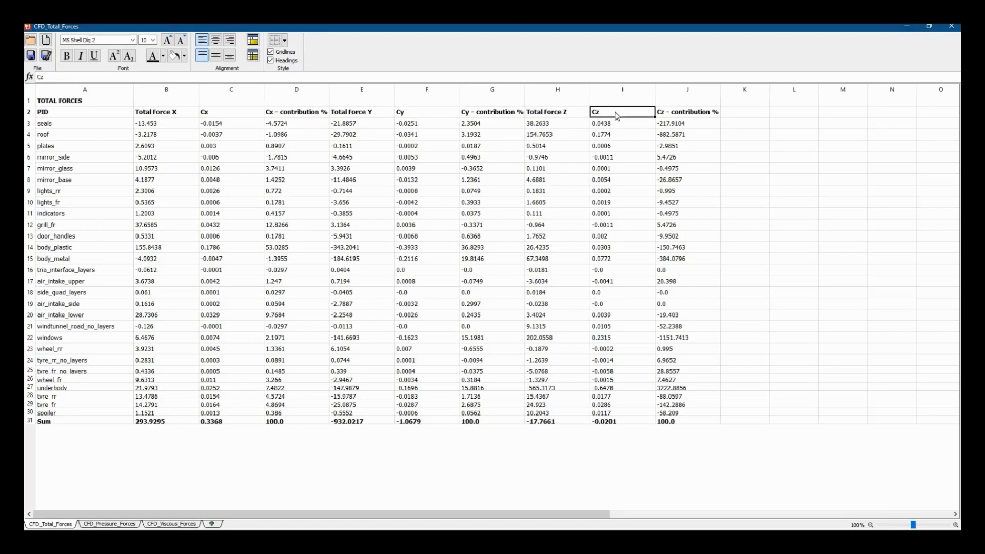
click(672, 116)
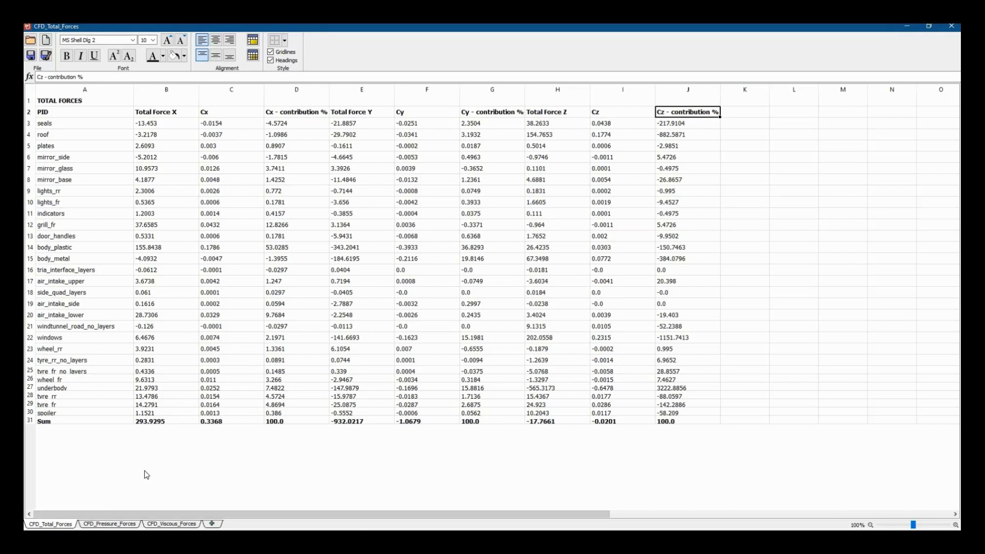
Step: Examine the pressure forces and viscous forces sheets, and close the spreadsheet
click(107, 525)
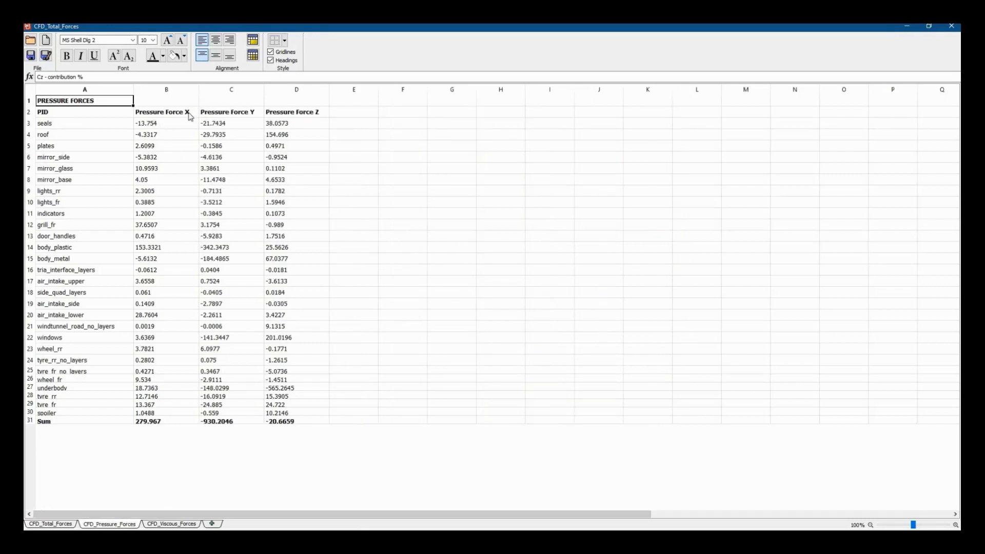
click(181, 525)
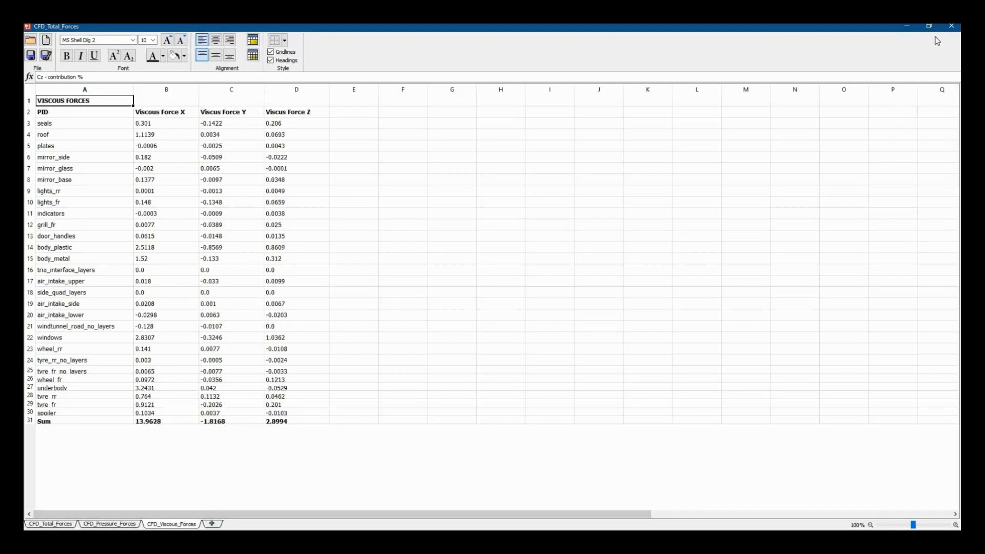
click(950, 32)
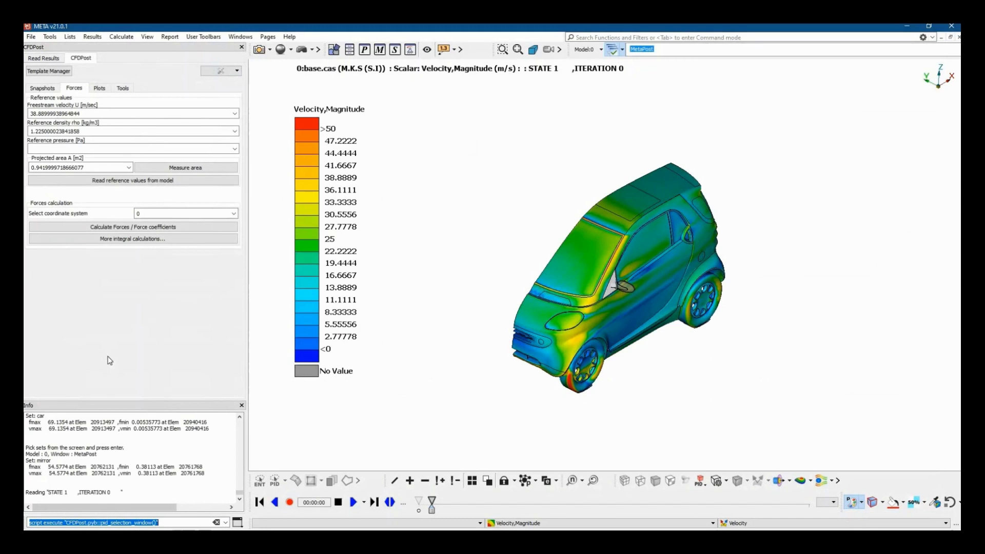
Step: Align the car to the default left side view and plot Force Coeffs vs Distance with 20 steps
click(100, 88)
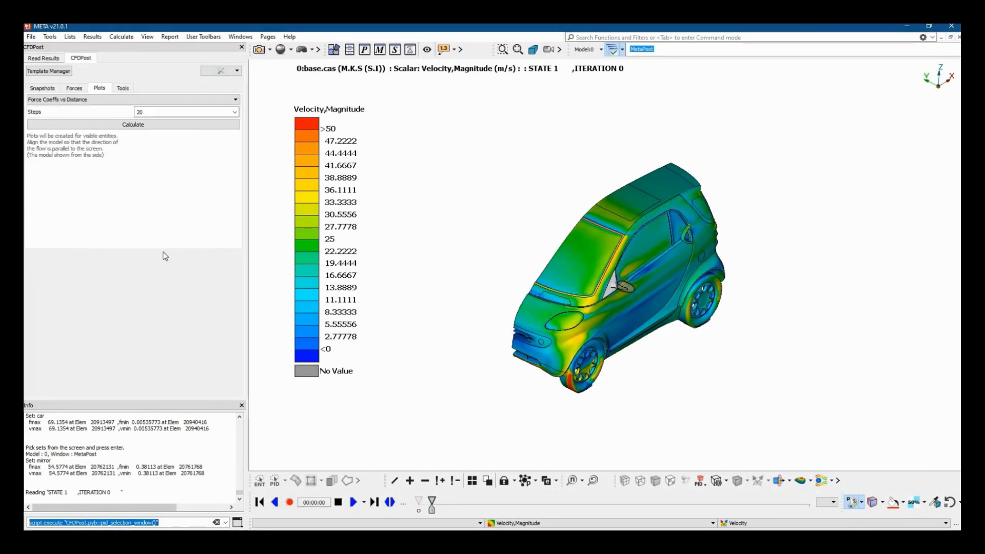
scroll(585, 268, up, 3)
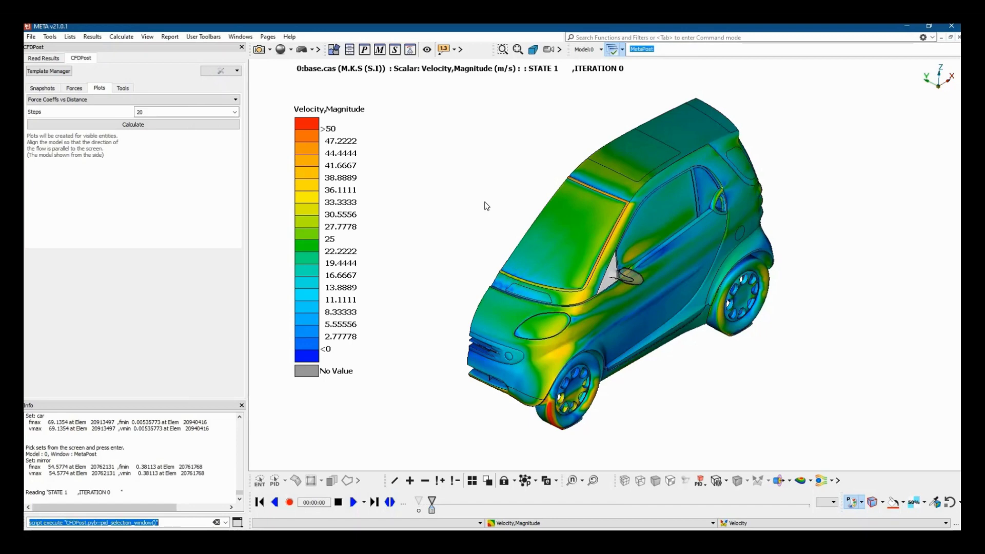
key(F2)
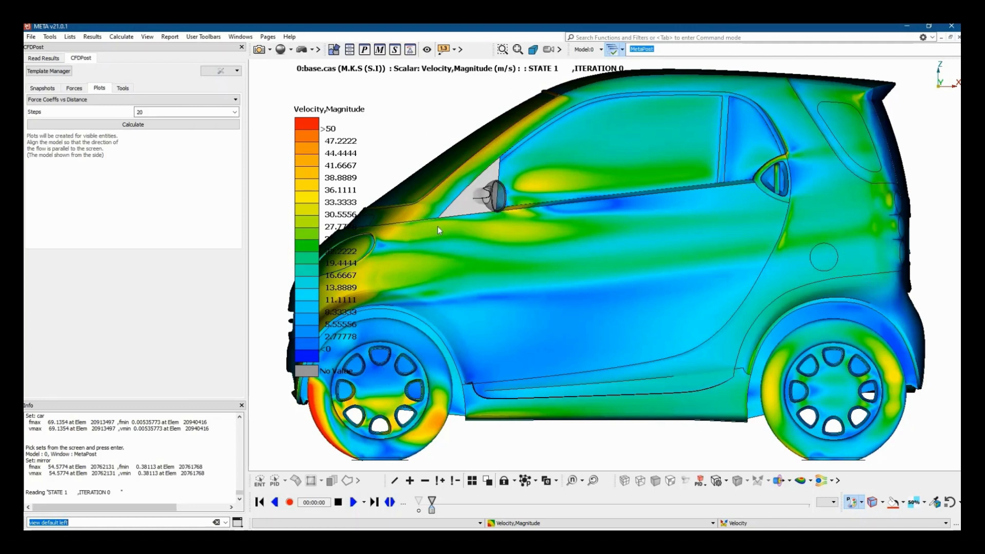
click(62, 102)
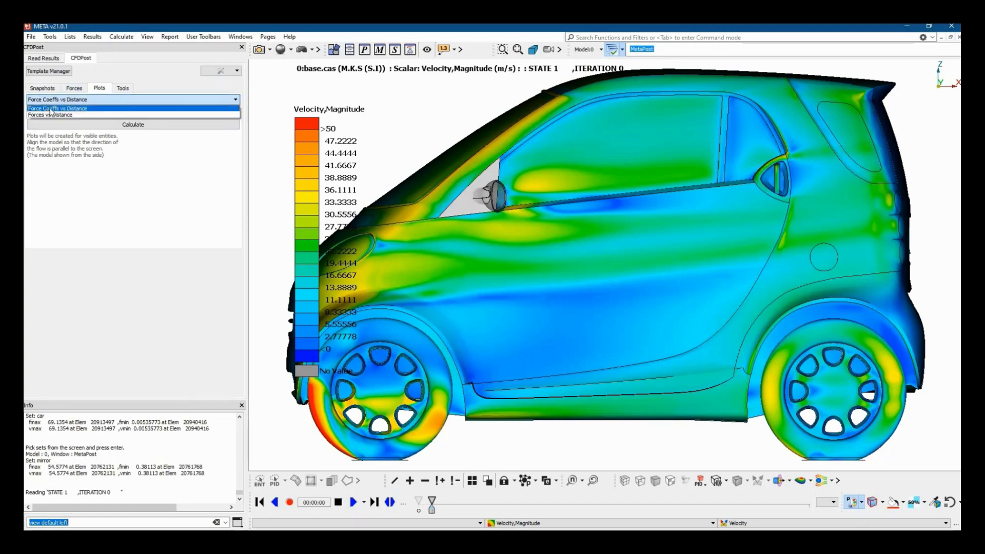
click(75, 109)
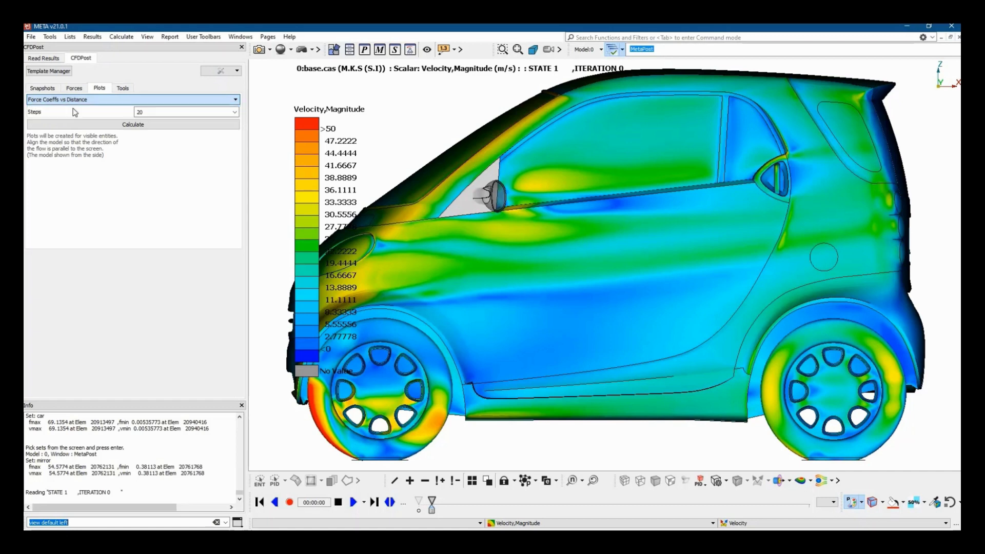
click(160, 112)
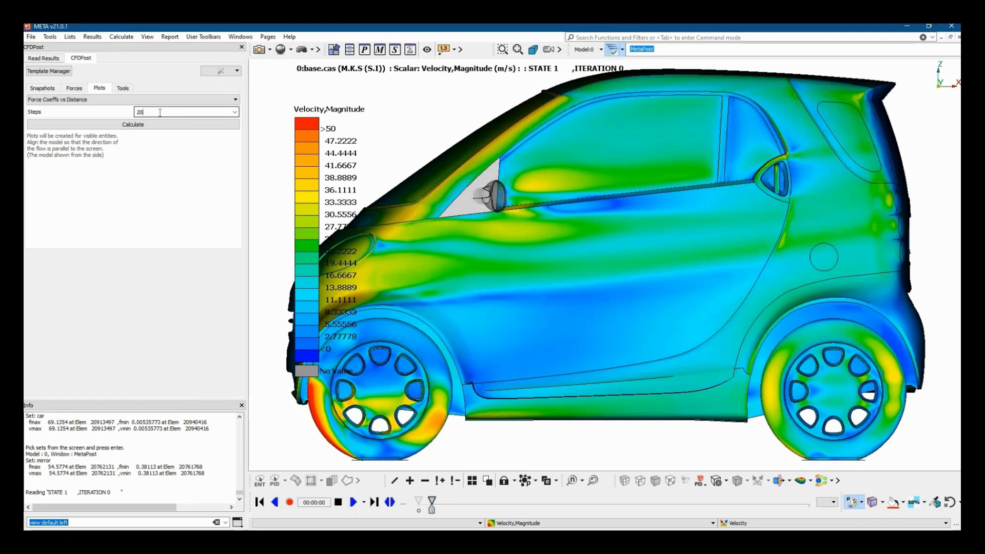
click(141, 124)
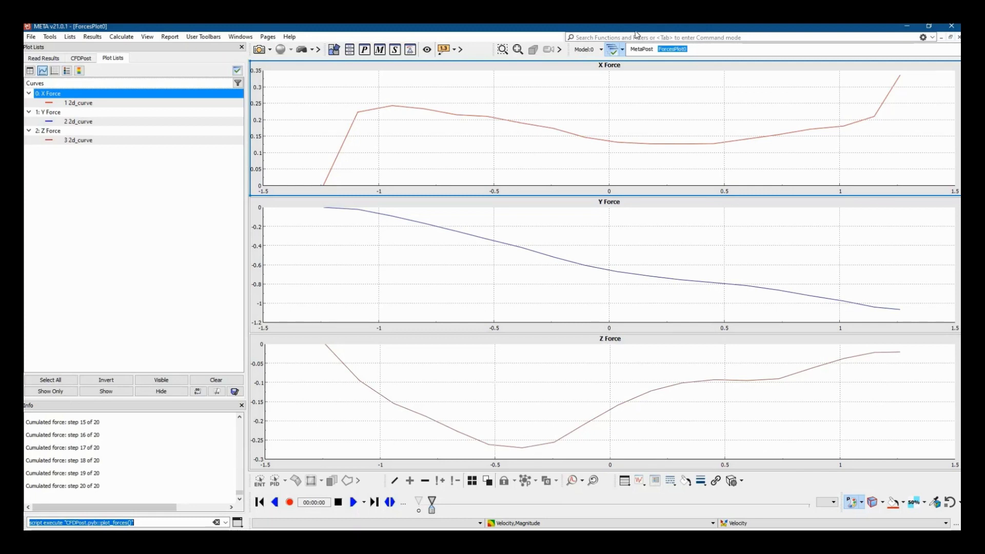
Step: Return to the MetaPost window and, in CFDPost's output results tool, refresh the labels and select Velocity,Magnitude for output
click(642, 49)
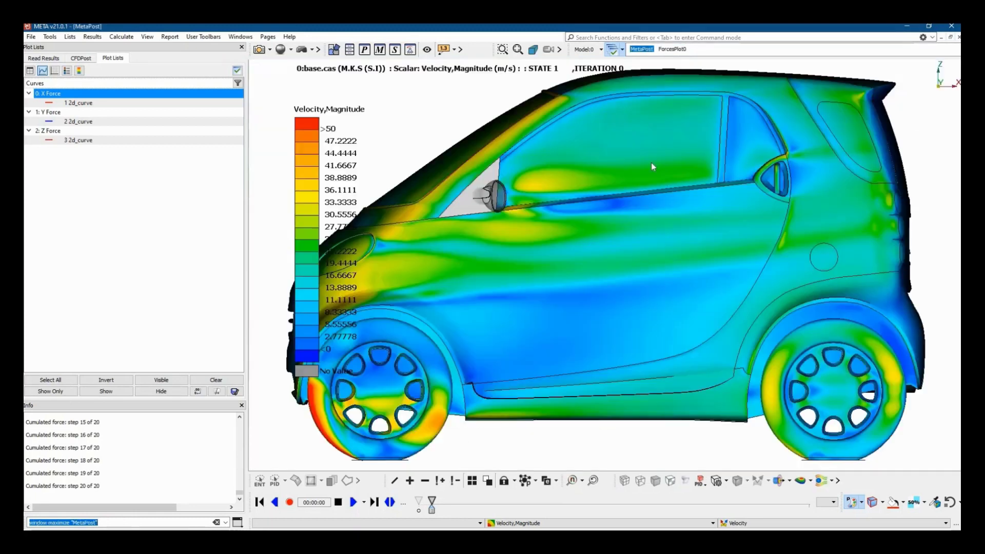
click(80, 58)
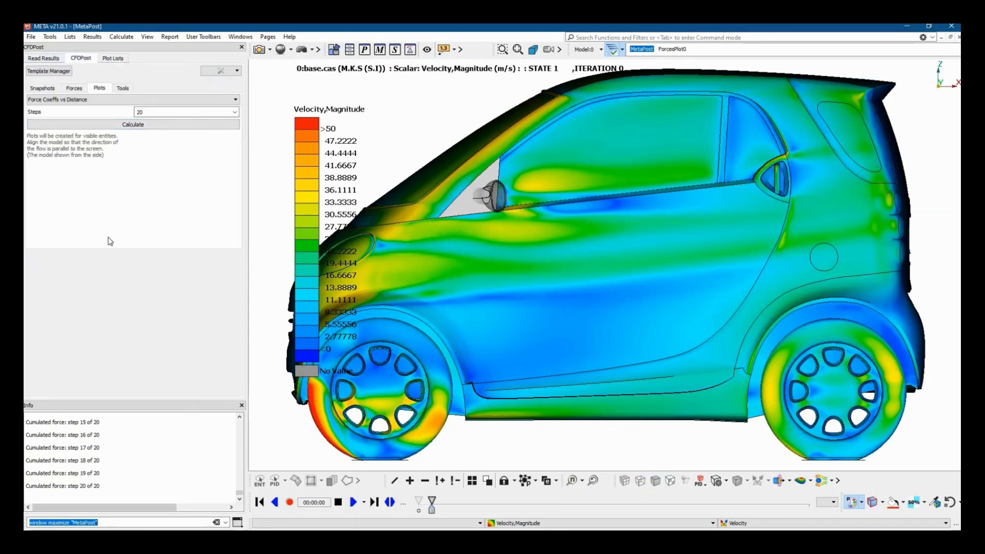
click(123, 88)
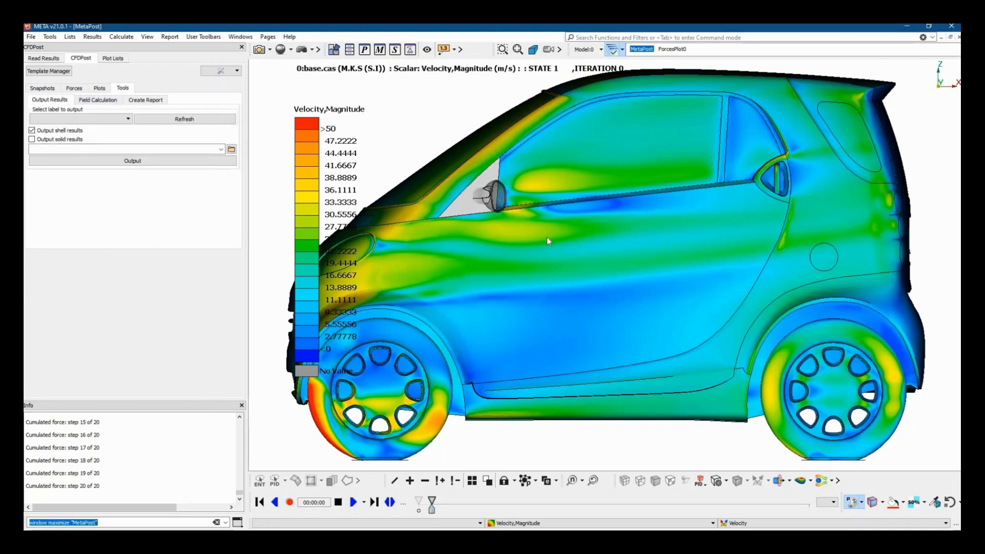
scroll(528, 224, down, 1)
ctrl+drag(496, 216, 463, 262)
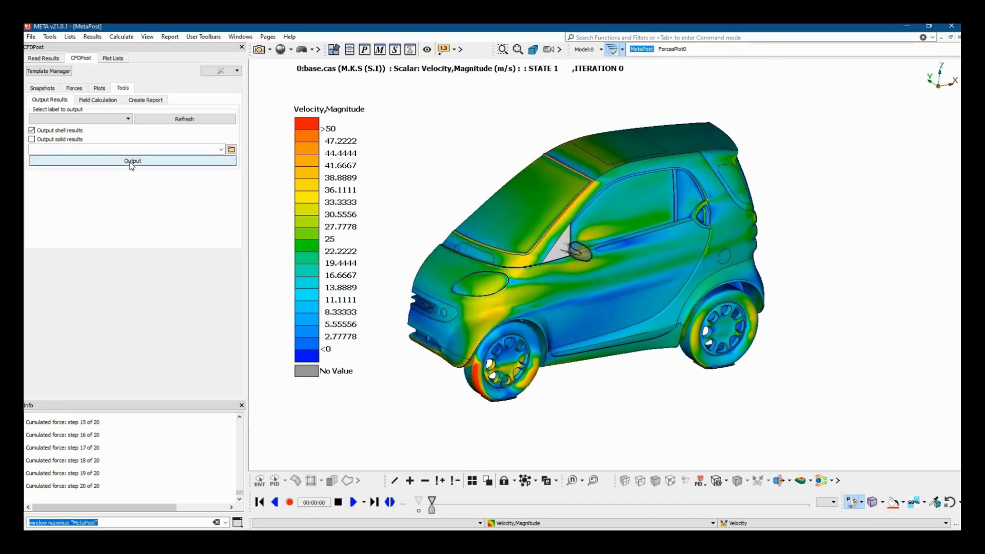
click(179, 126)
click(82, 118)
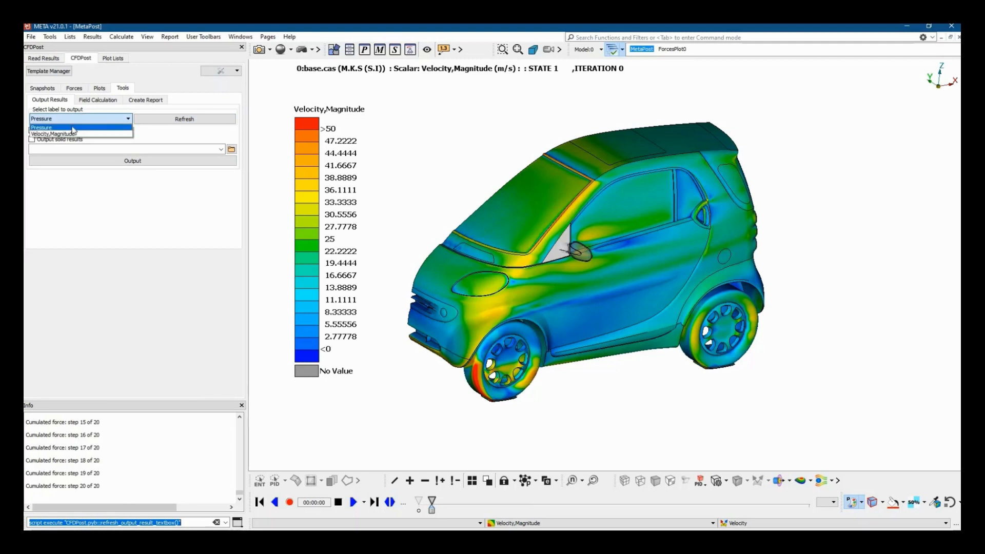
click(74, 134)
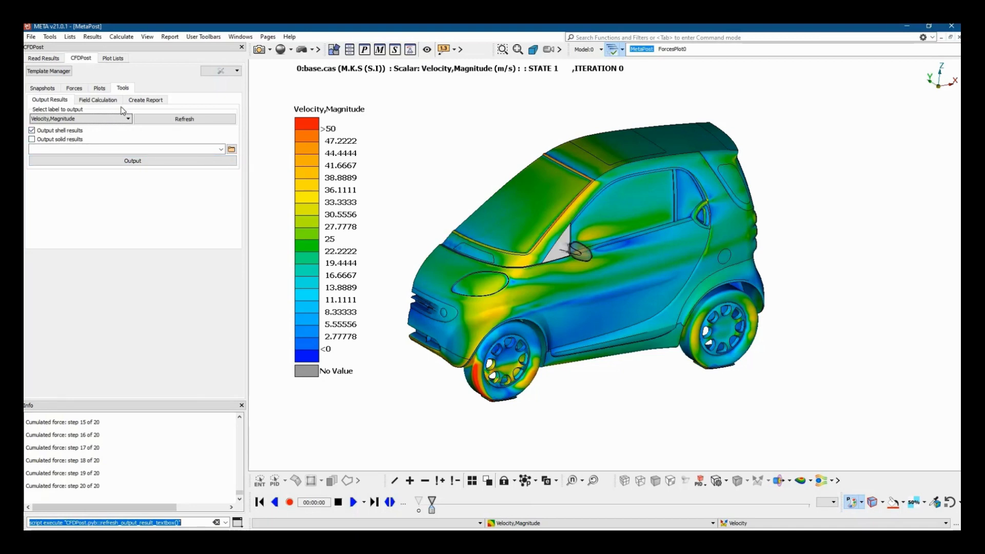
Step: Examine the OpenFOAM field calculation options for total pressure and pressure coefficient
click(103, 99)
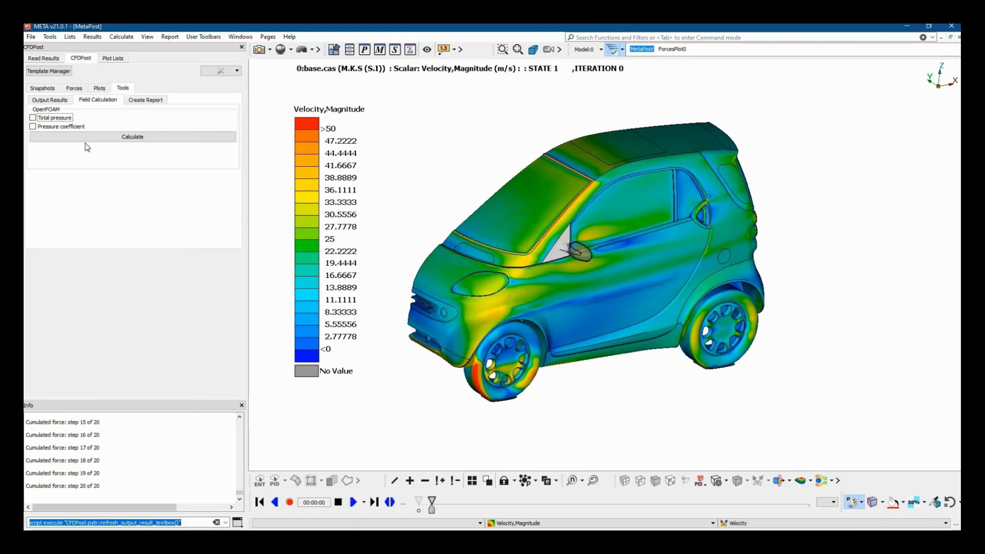
click(52, 118)
click(55, 128)
Step: Create a report from the images in the TEST folder on the Desktop
click(145, 100)
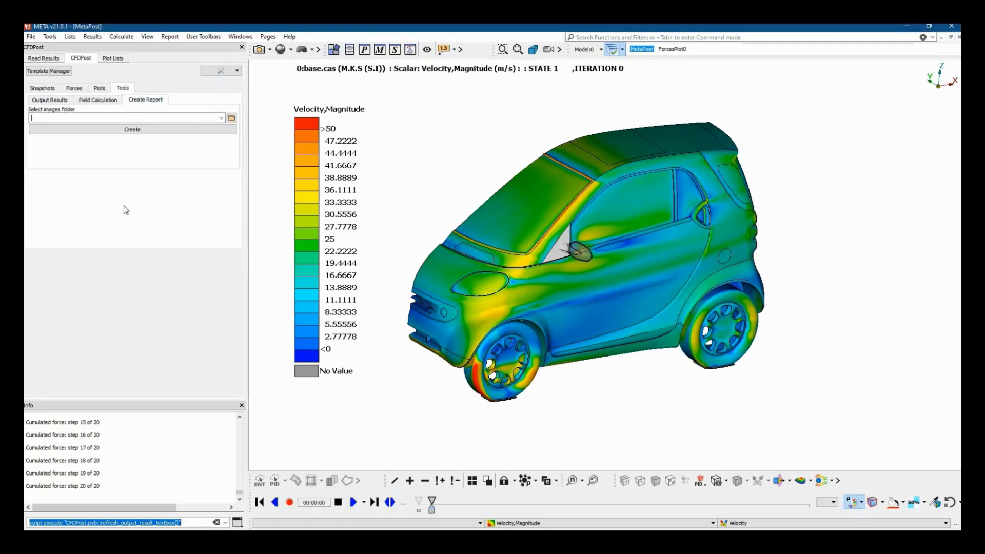
click(232, 118)
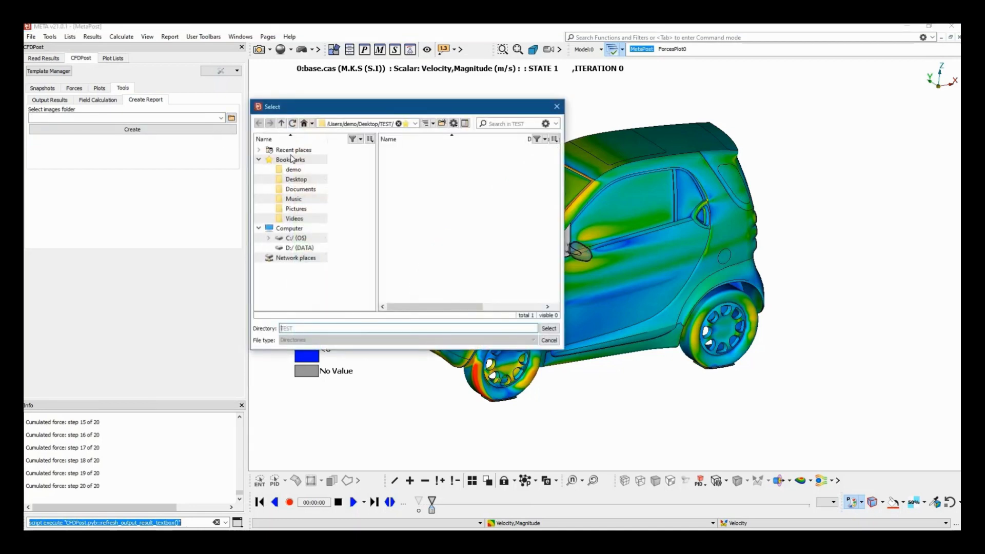
click(296, 180)
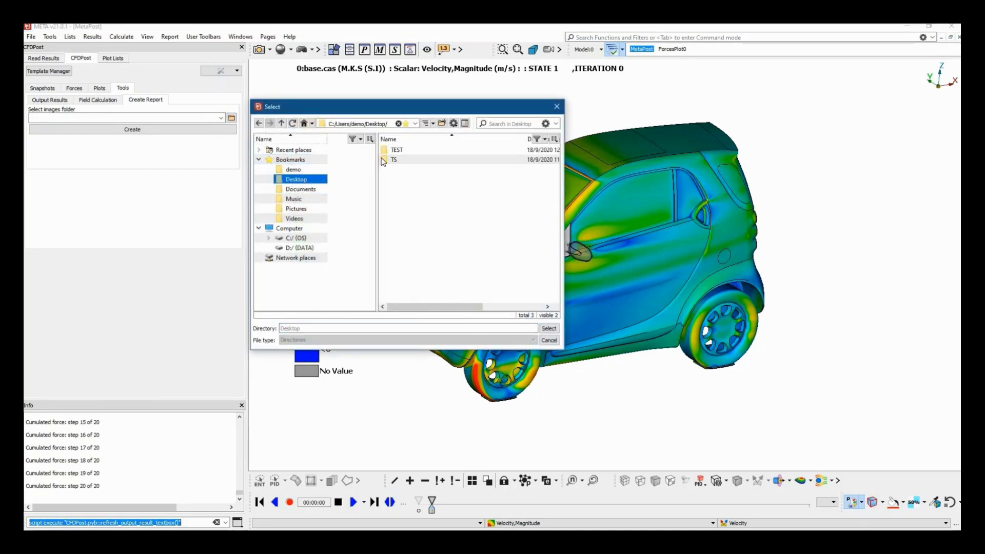
double_click(395, 150)
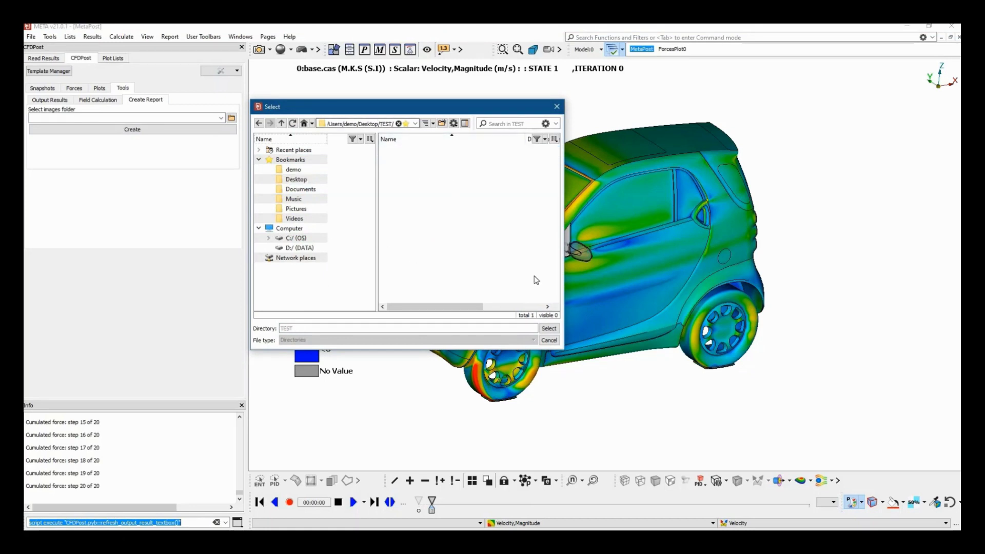
click(552, 328)
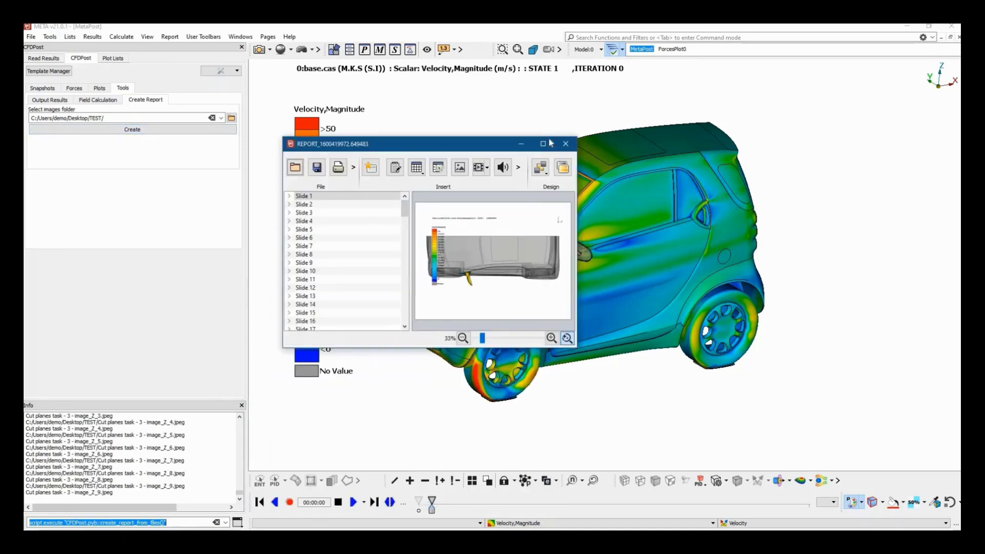
Step: Maximize the report window and examine slides throughout the presentation, including the surface and cut plane velocity images, ending back at Slide 1
click(544, 144)
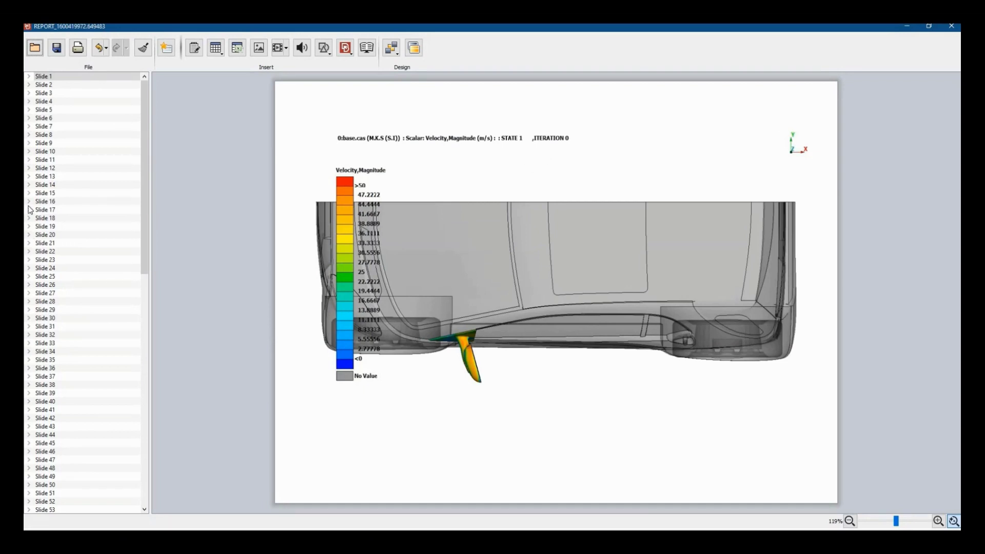
click(81, 135)
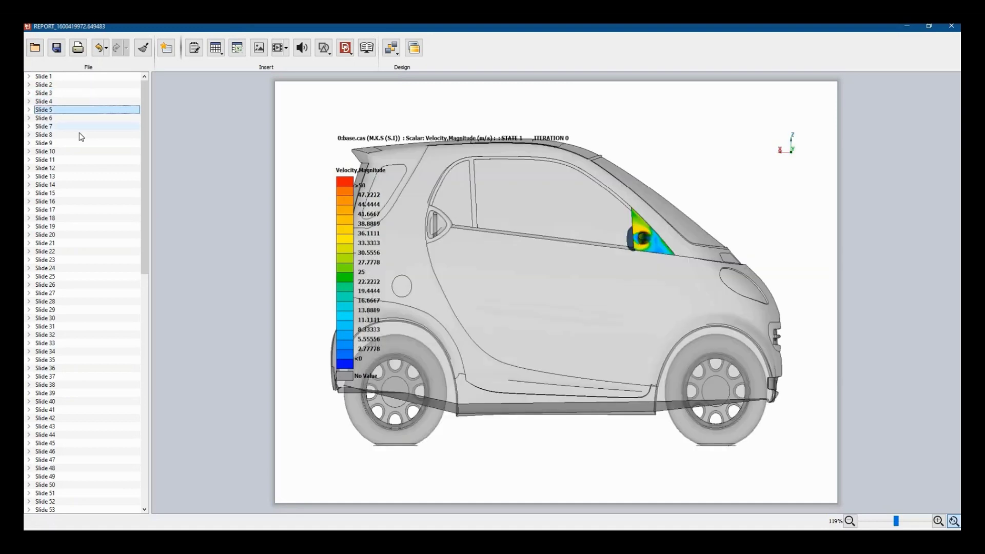
click(72, 168)
click(93, 277)
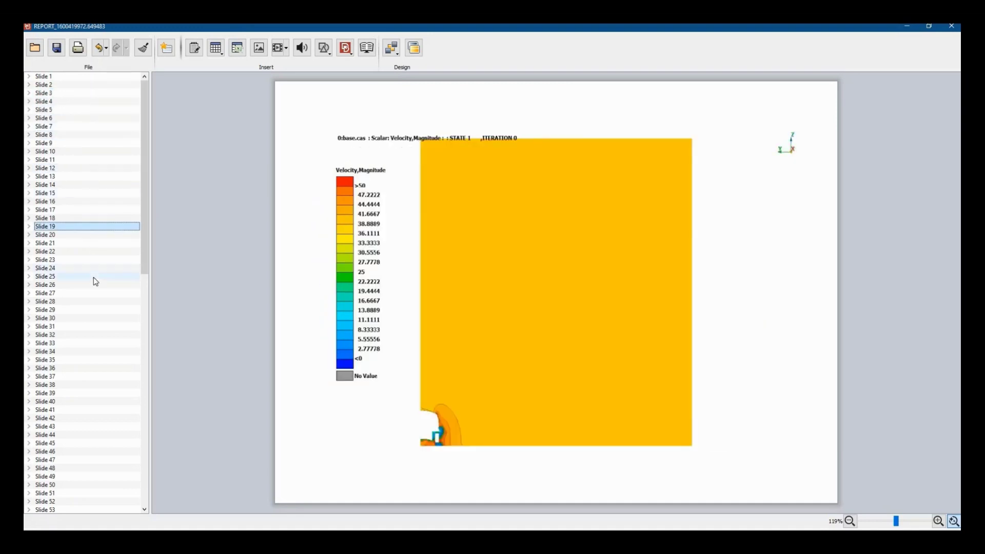
click(102, 336)
scroll(101, 341, down, 1)
scroll(101, 341, down, 1)
click(100, 336)
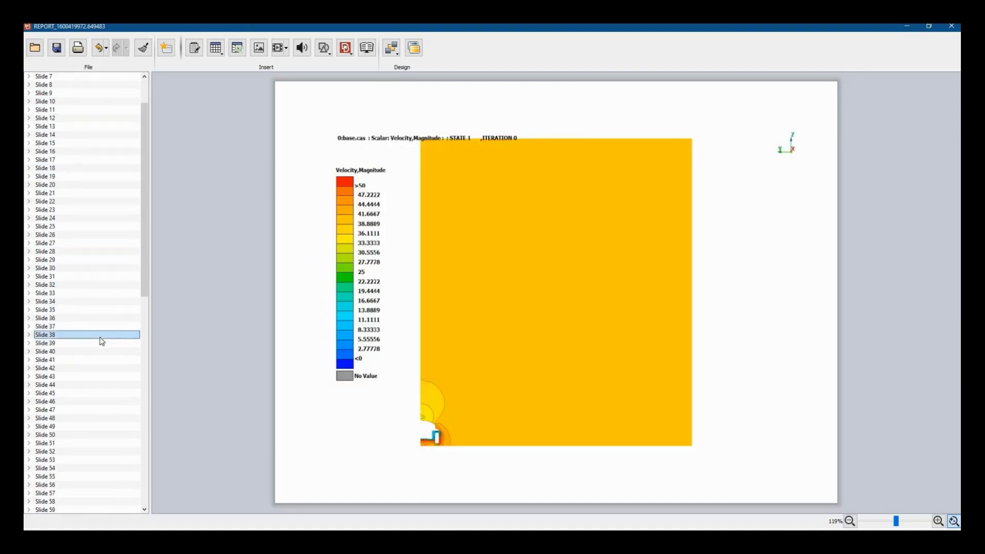
scroll(98, 335, down, 3)
click(97, 334)
scroll(98, 335, down, 3)
click(98, 335)
scroll(99, 335, down, 3)
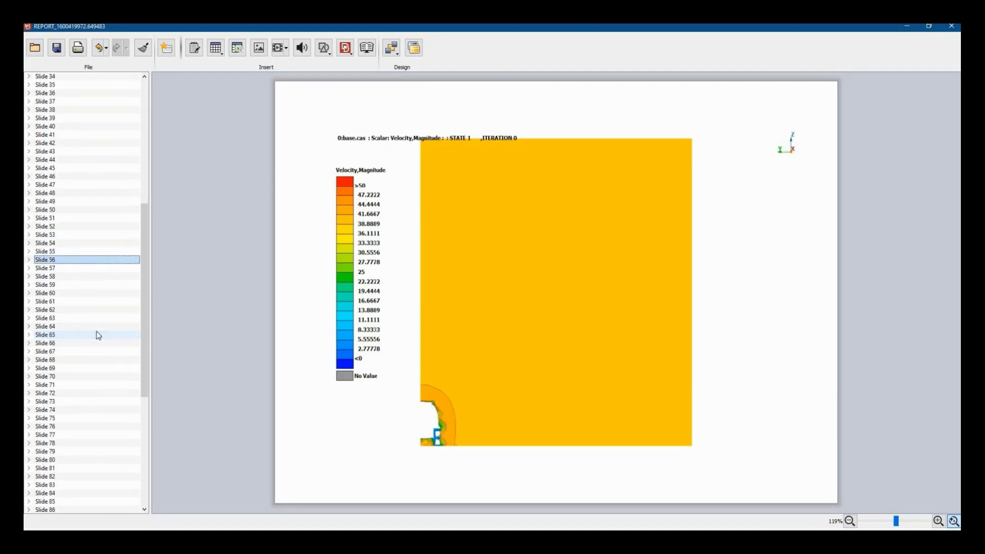
click(97, 369)
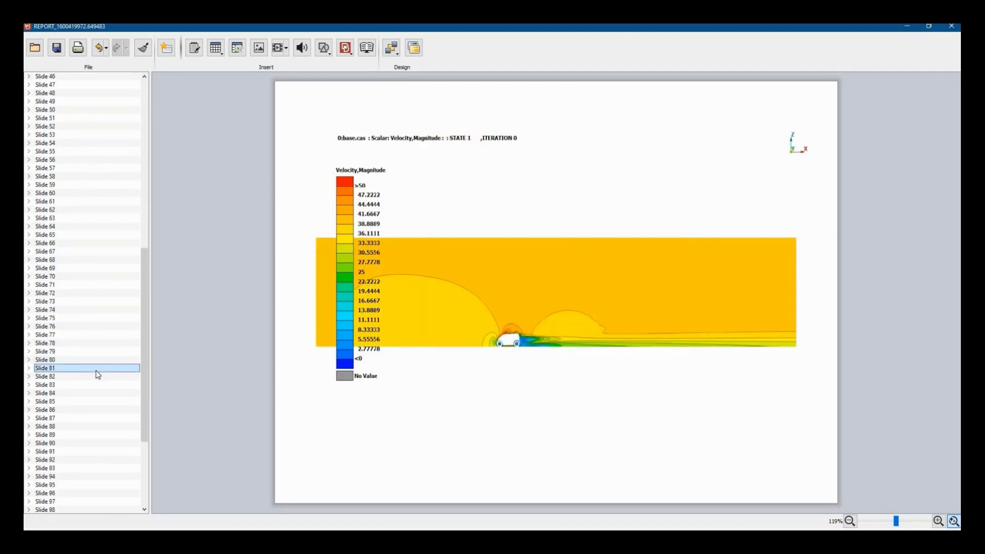
scroll(97, 374, up, 11)
click(66, 77)
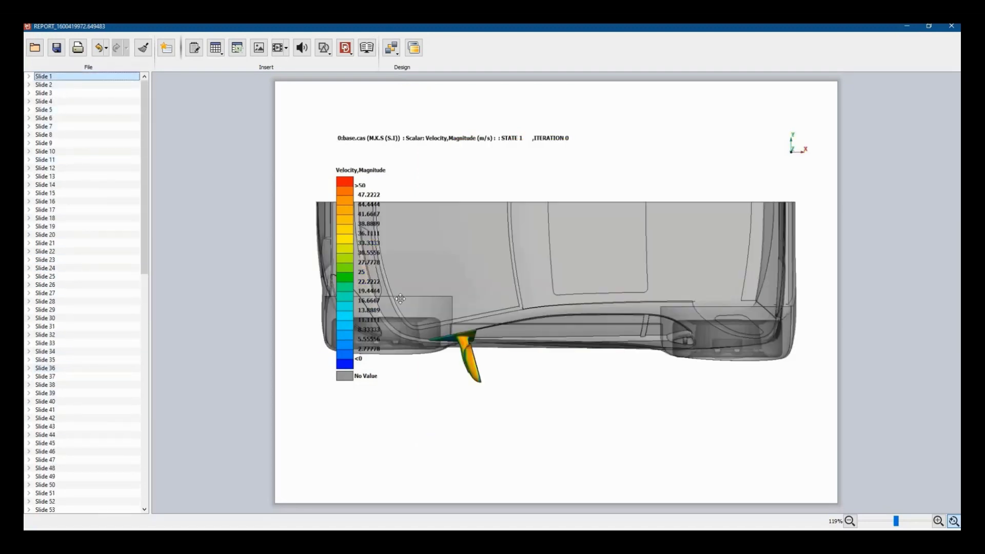
Step: Examine the file types available for saving the presentation, cancel the save and close the report
click(56, 48)
click(296, 439)
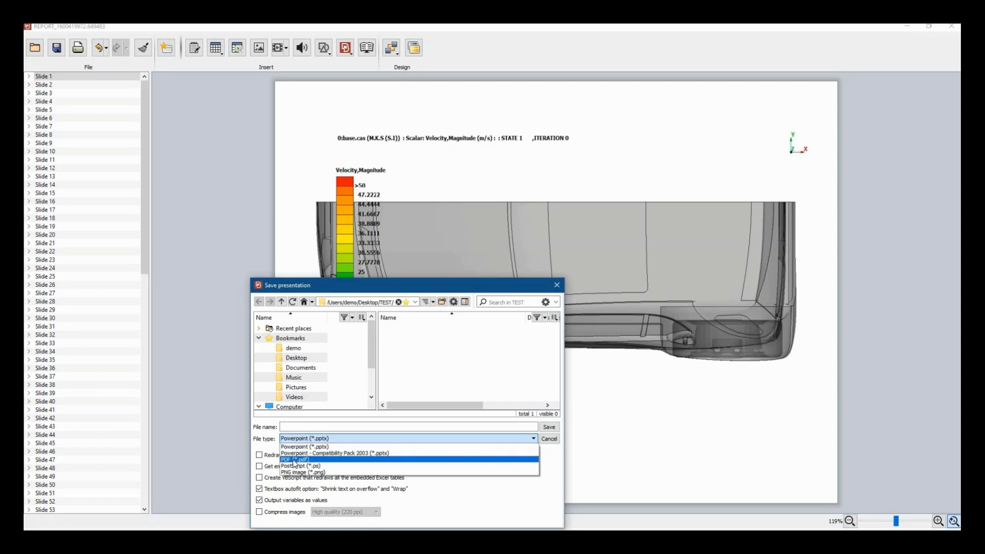
click(558, 442)
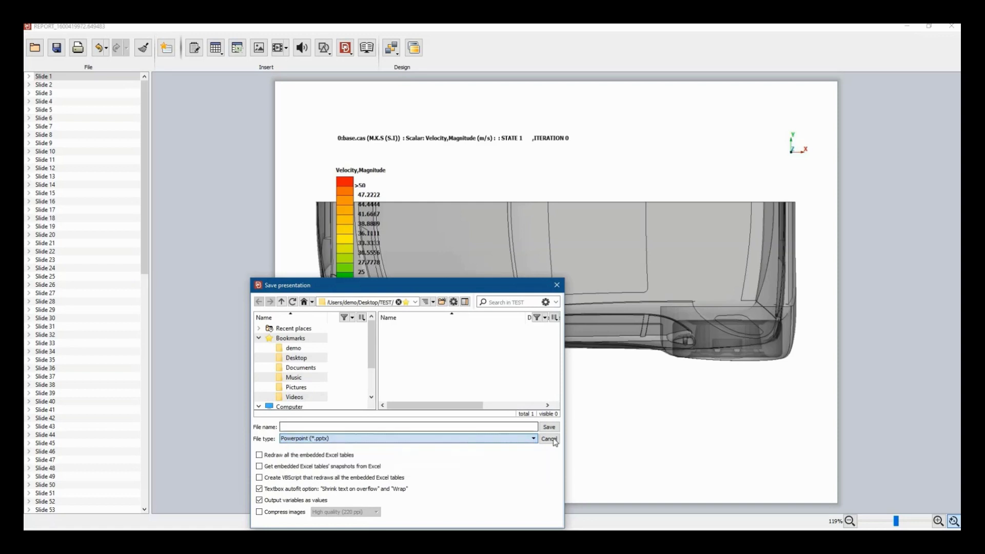
click(549, 439)
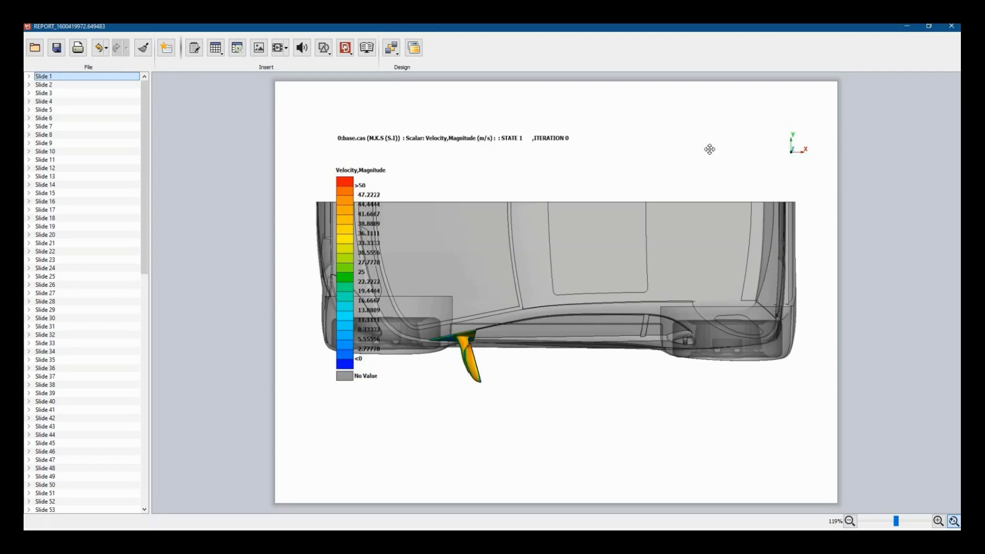
click(951, 26)
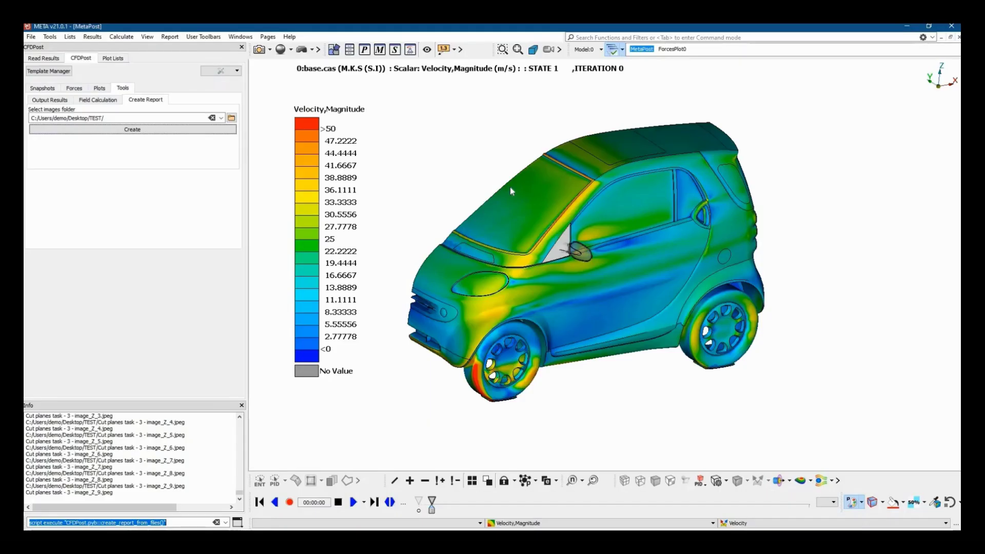